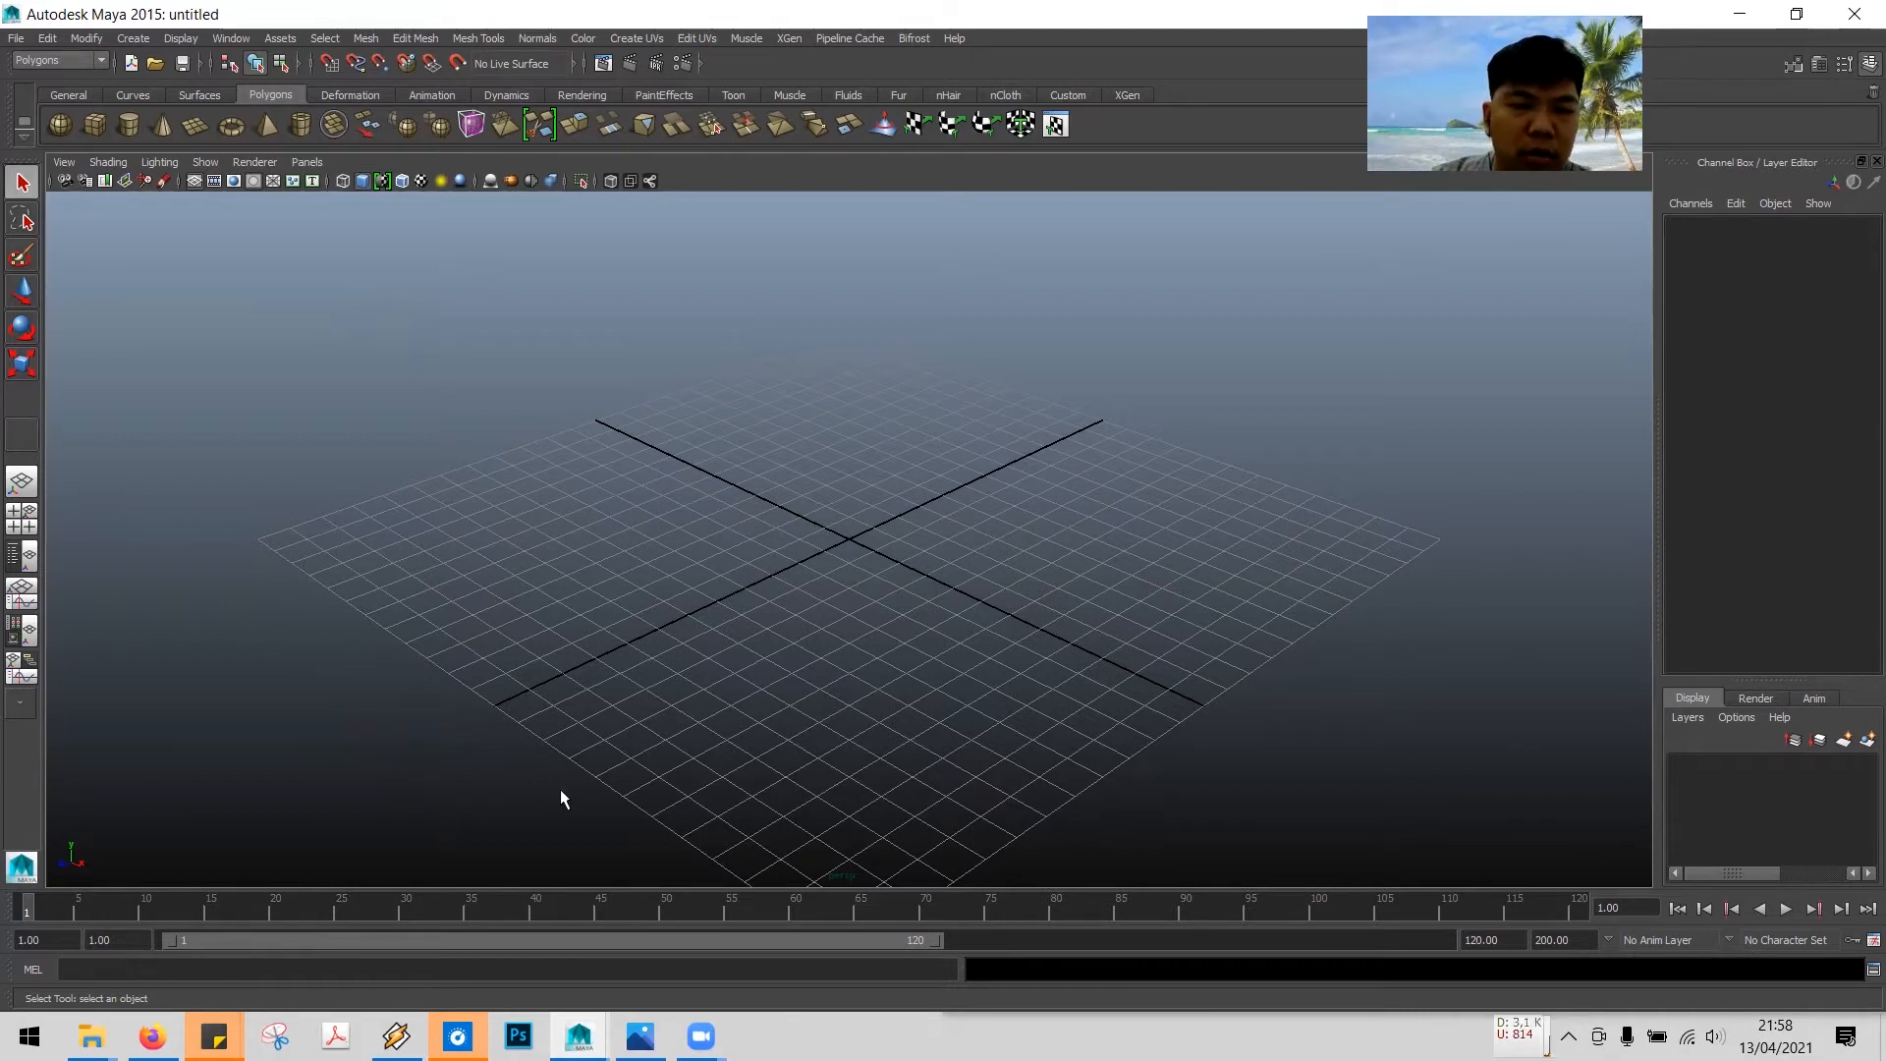
# - Open the Sumur.png well reference image in Photos and zoom in on it
pyautogui.click(639, 1033)
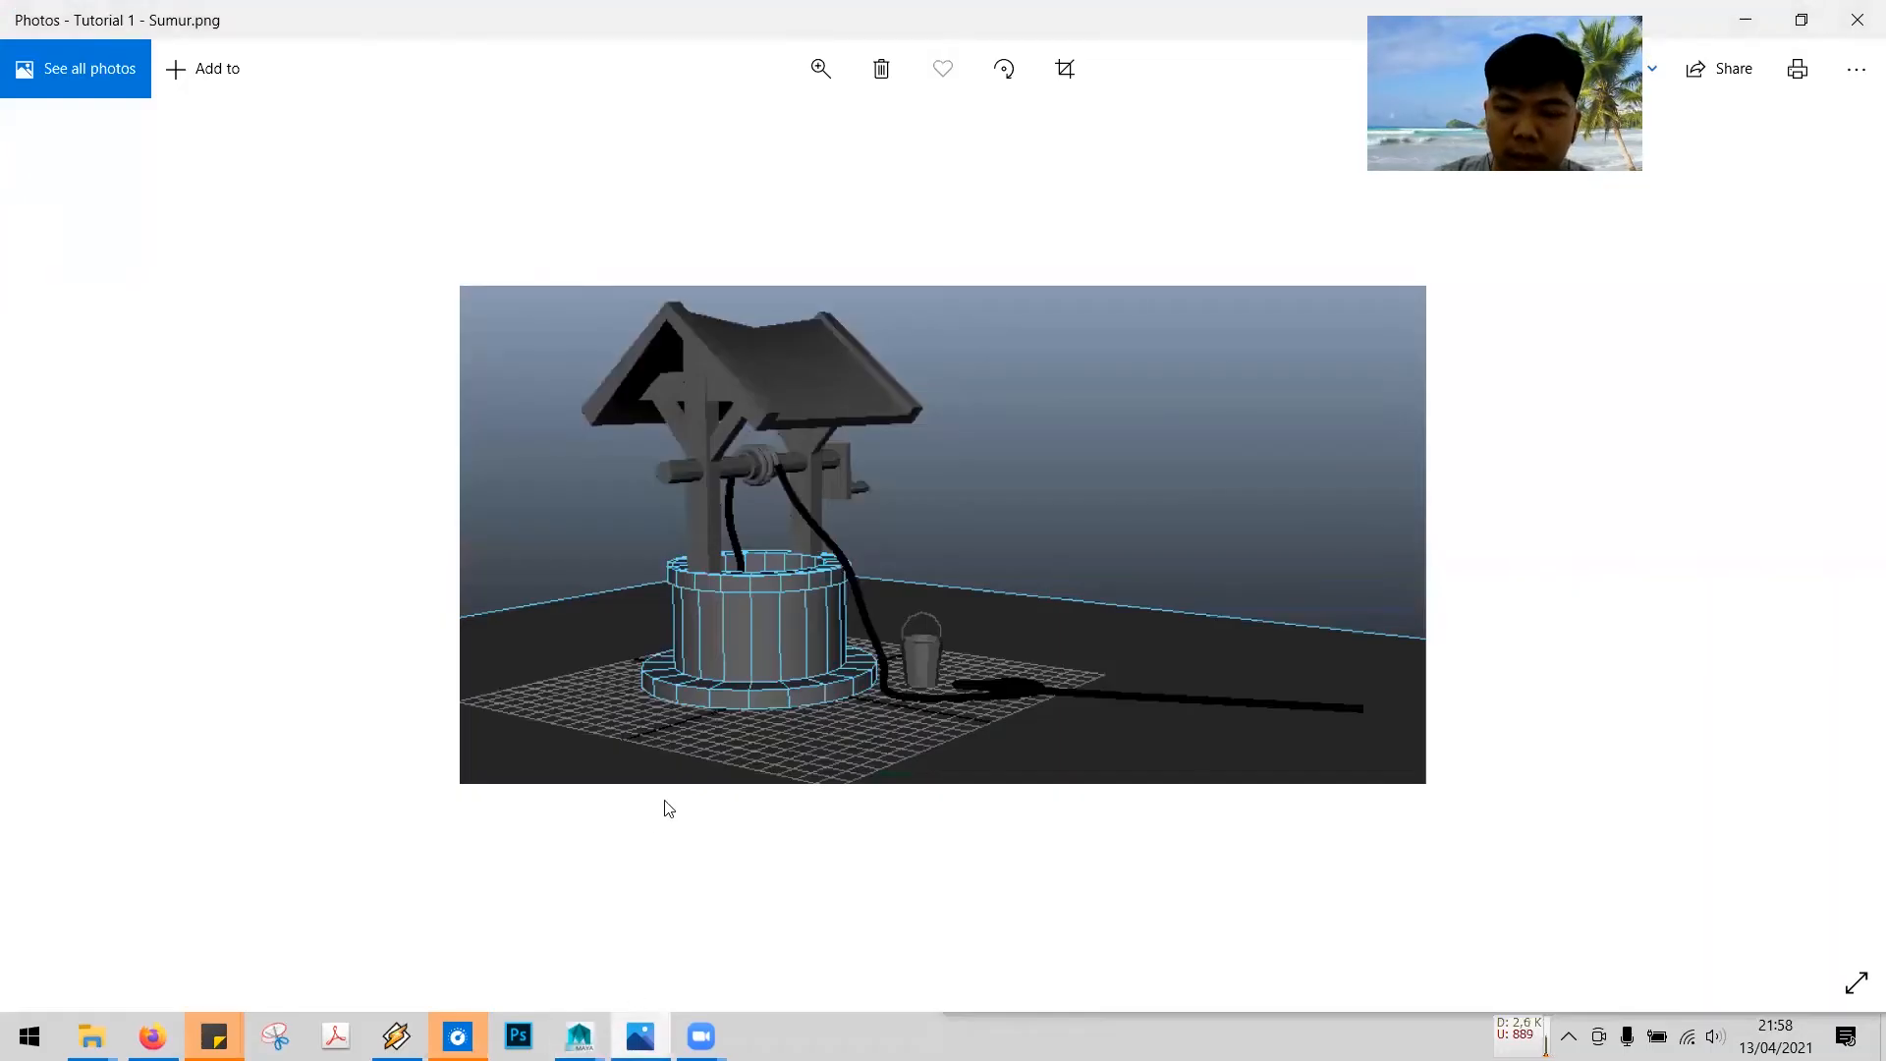
pyautogui.hotkey('ctrl', '=')
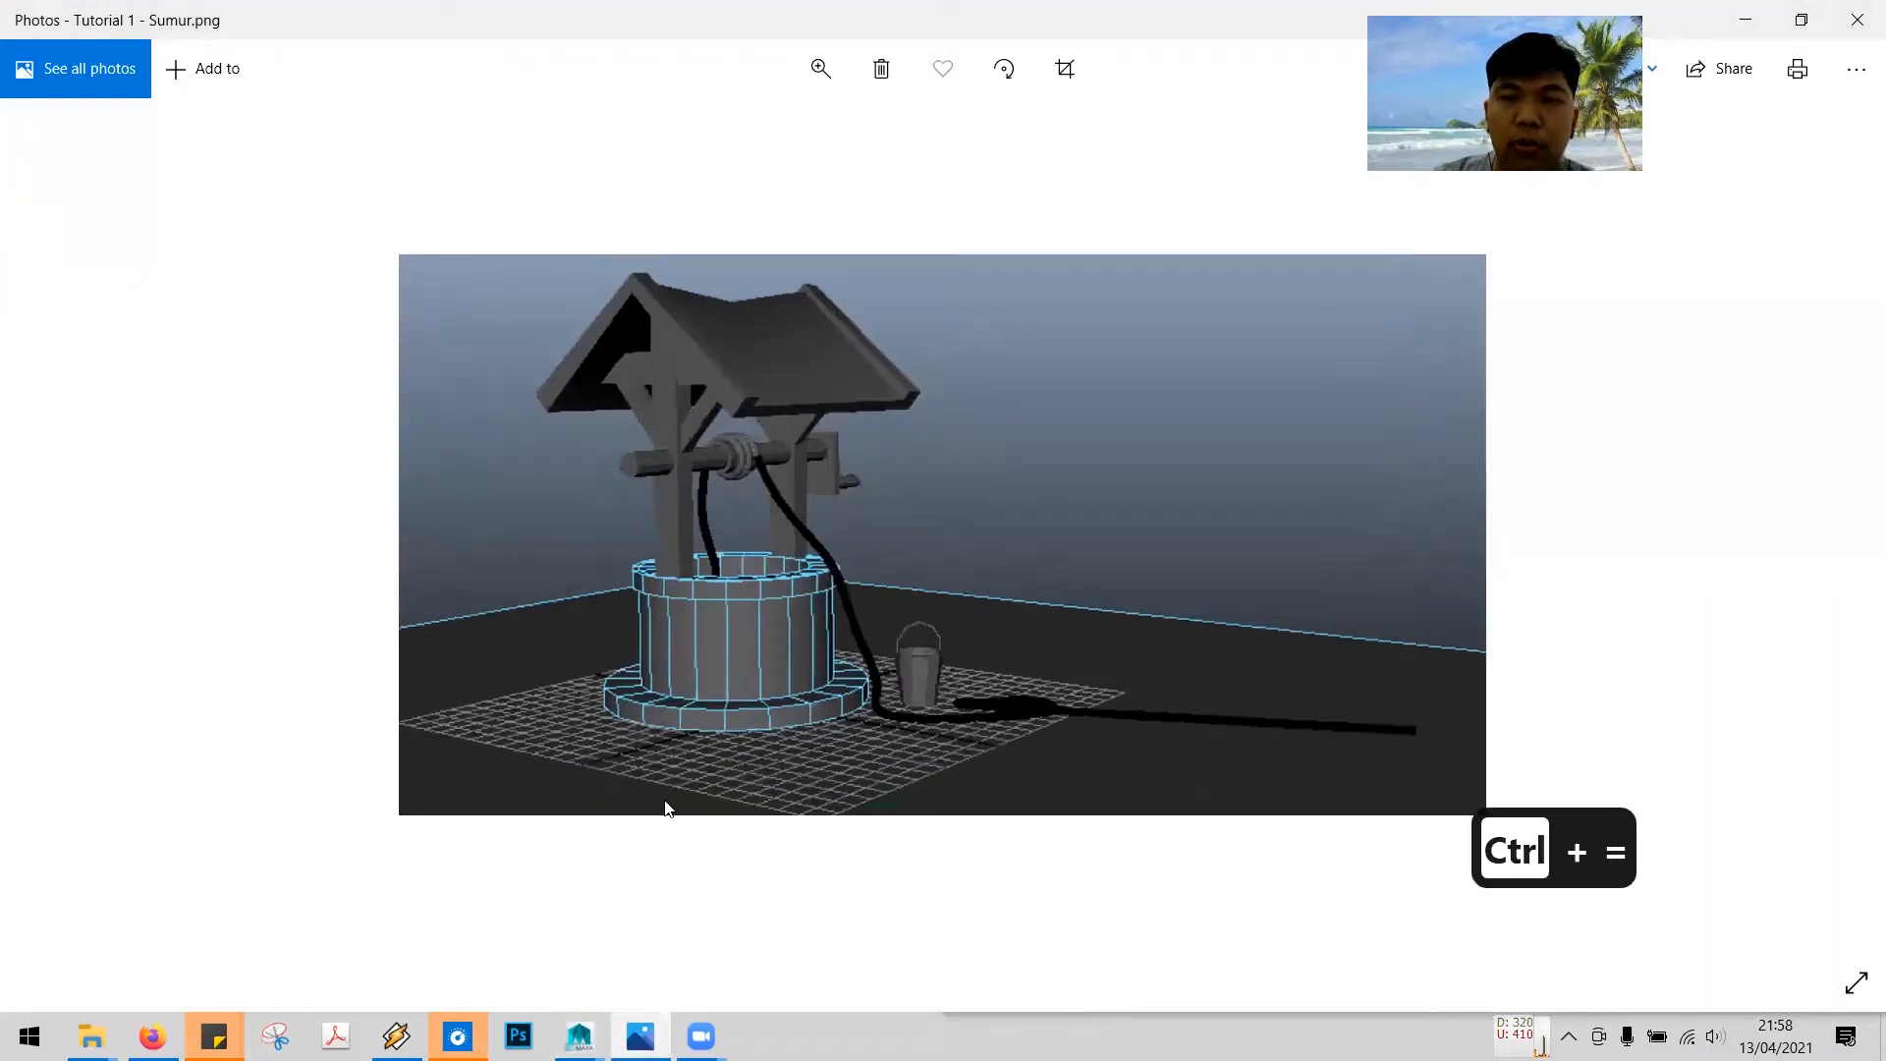
pyautogui.hotkey('ctrl', '=')
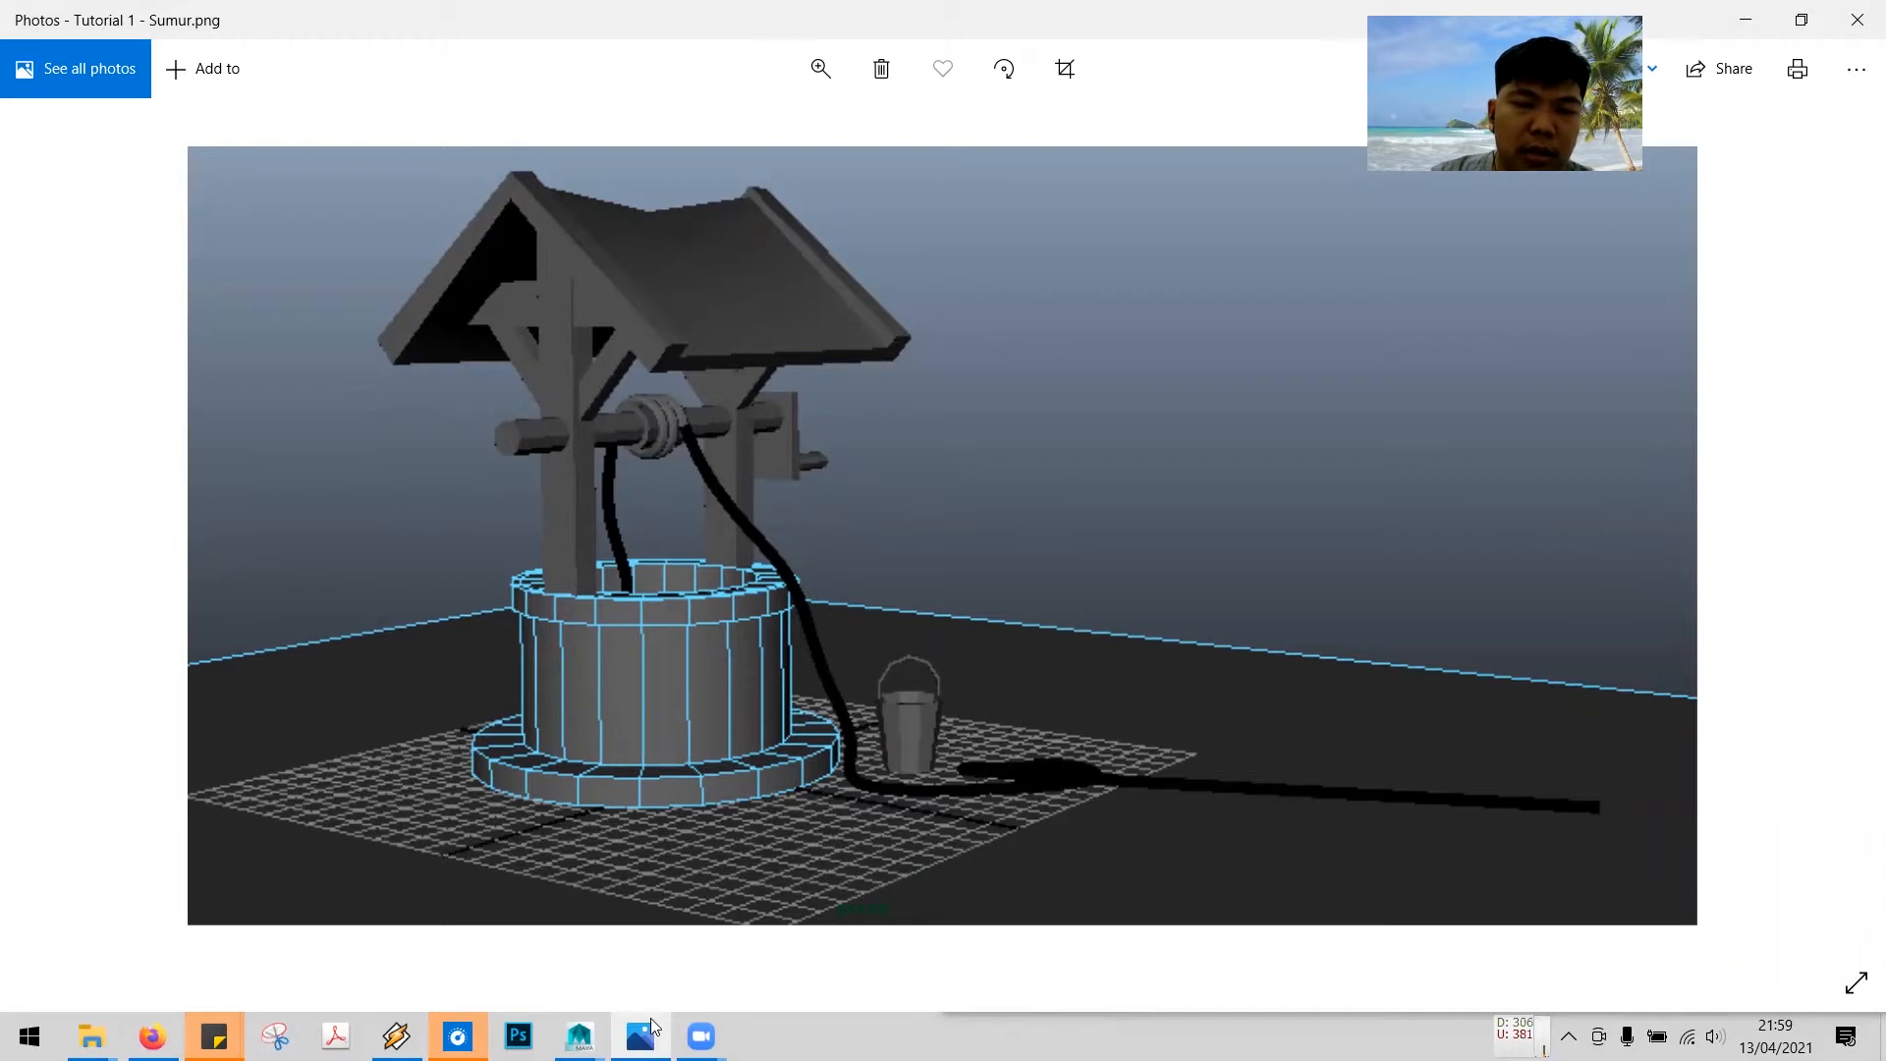
# - Return to Maya and switch the menu set to Polygons
pyautogui.moveTo(579, 1037)
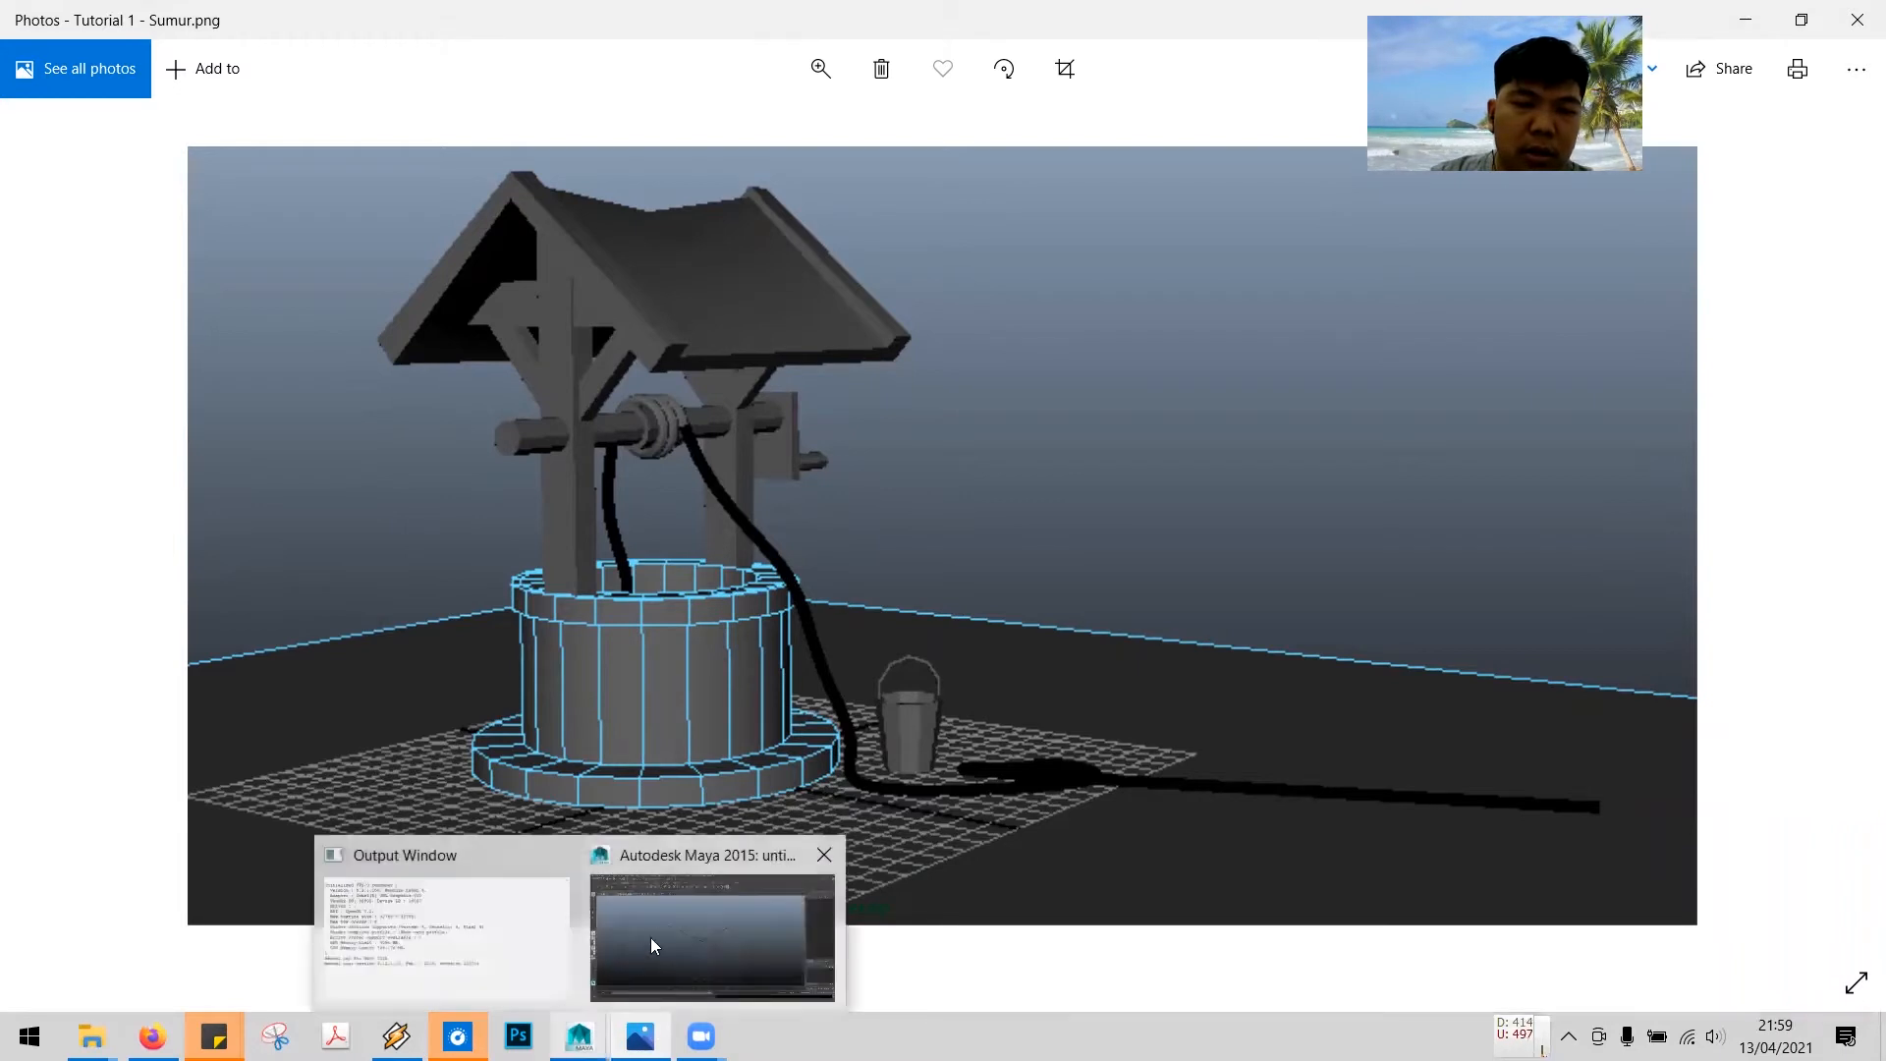
pyautogui.click(668, 908)
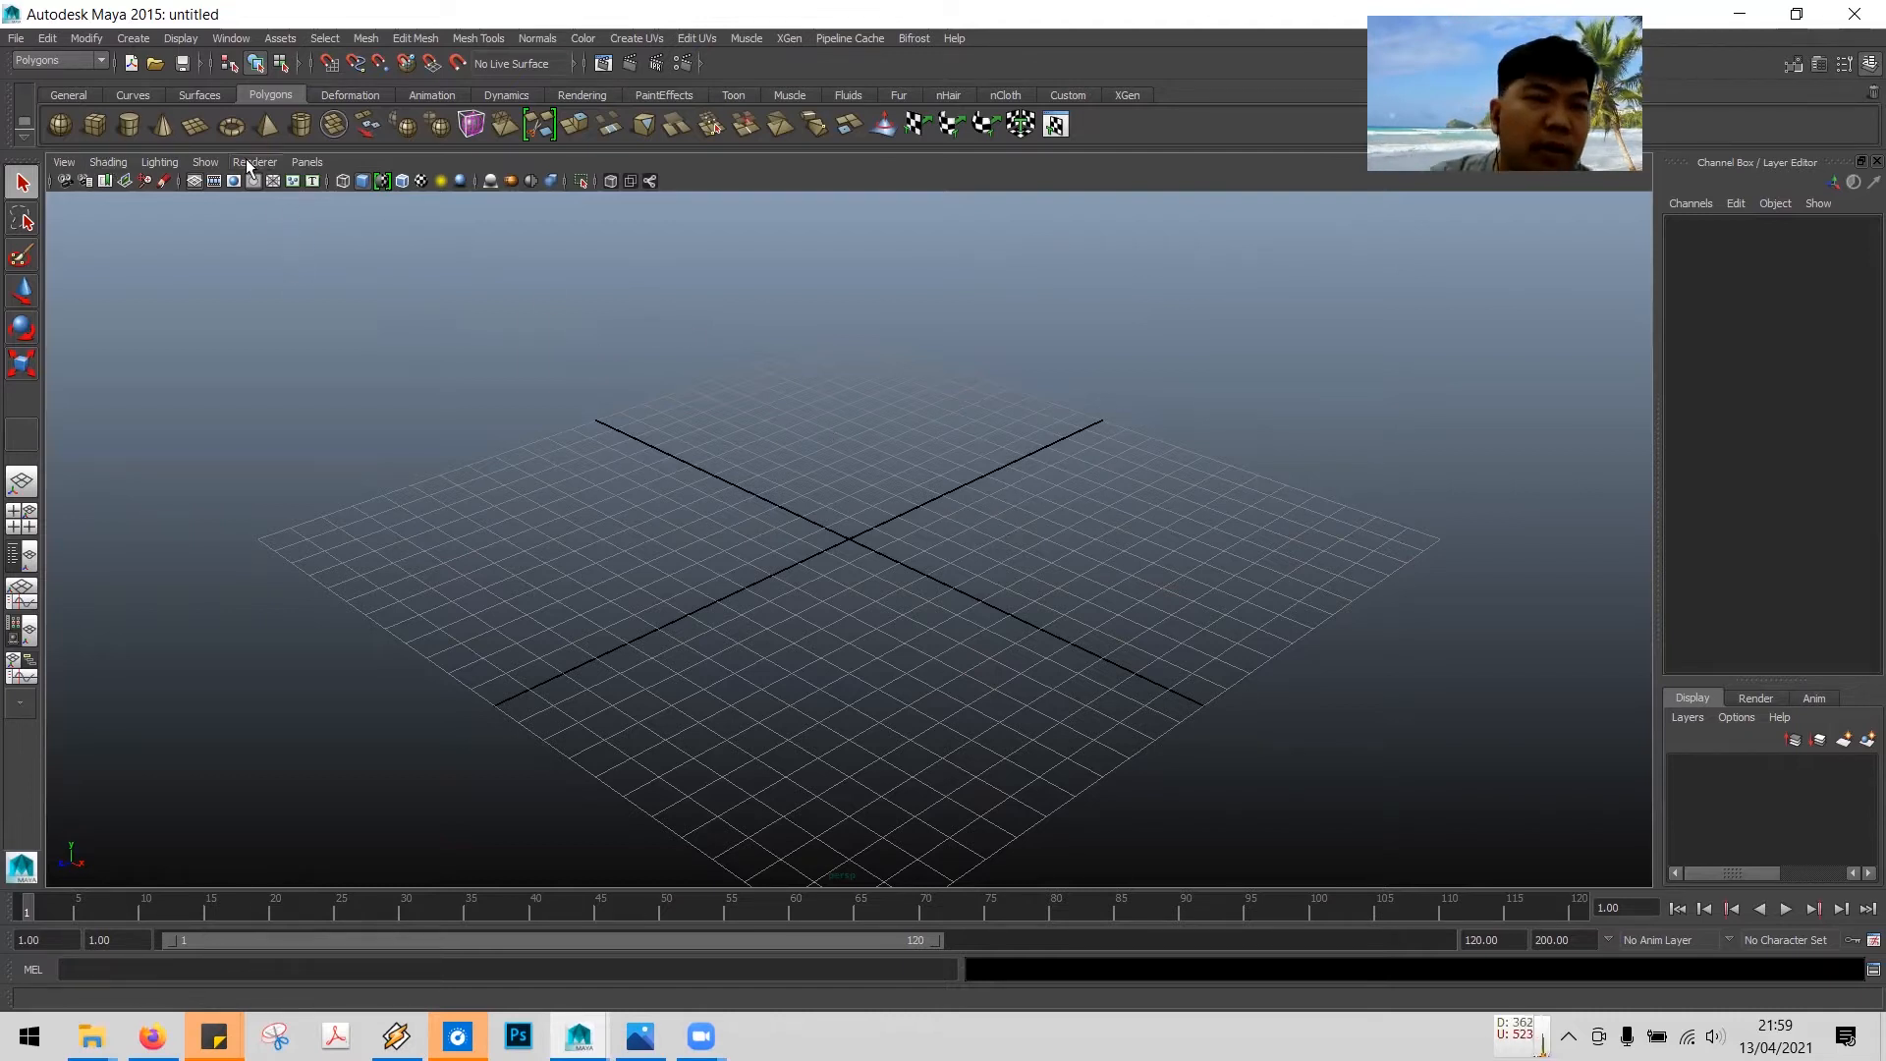
pyautogui.click(89, 59)
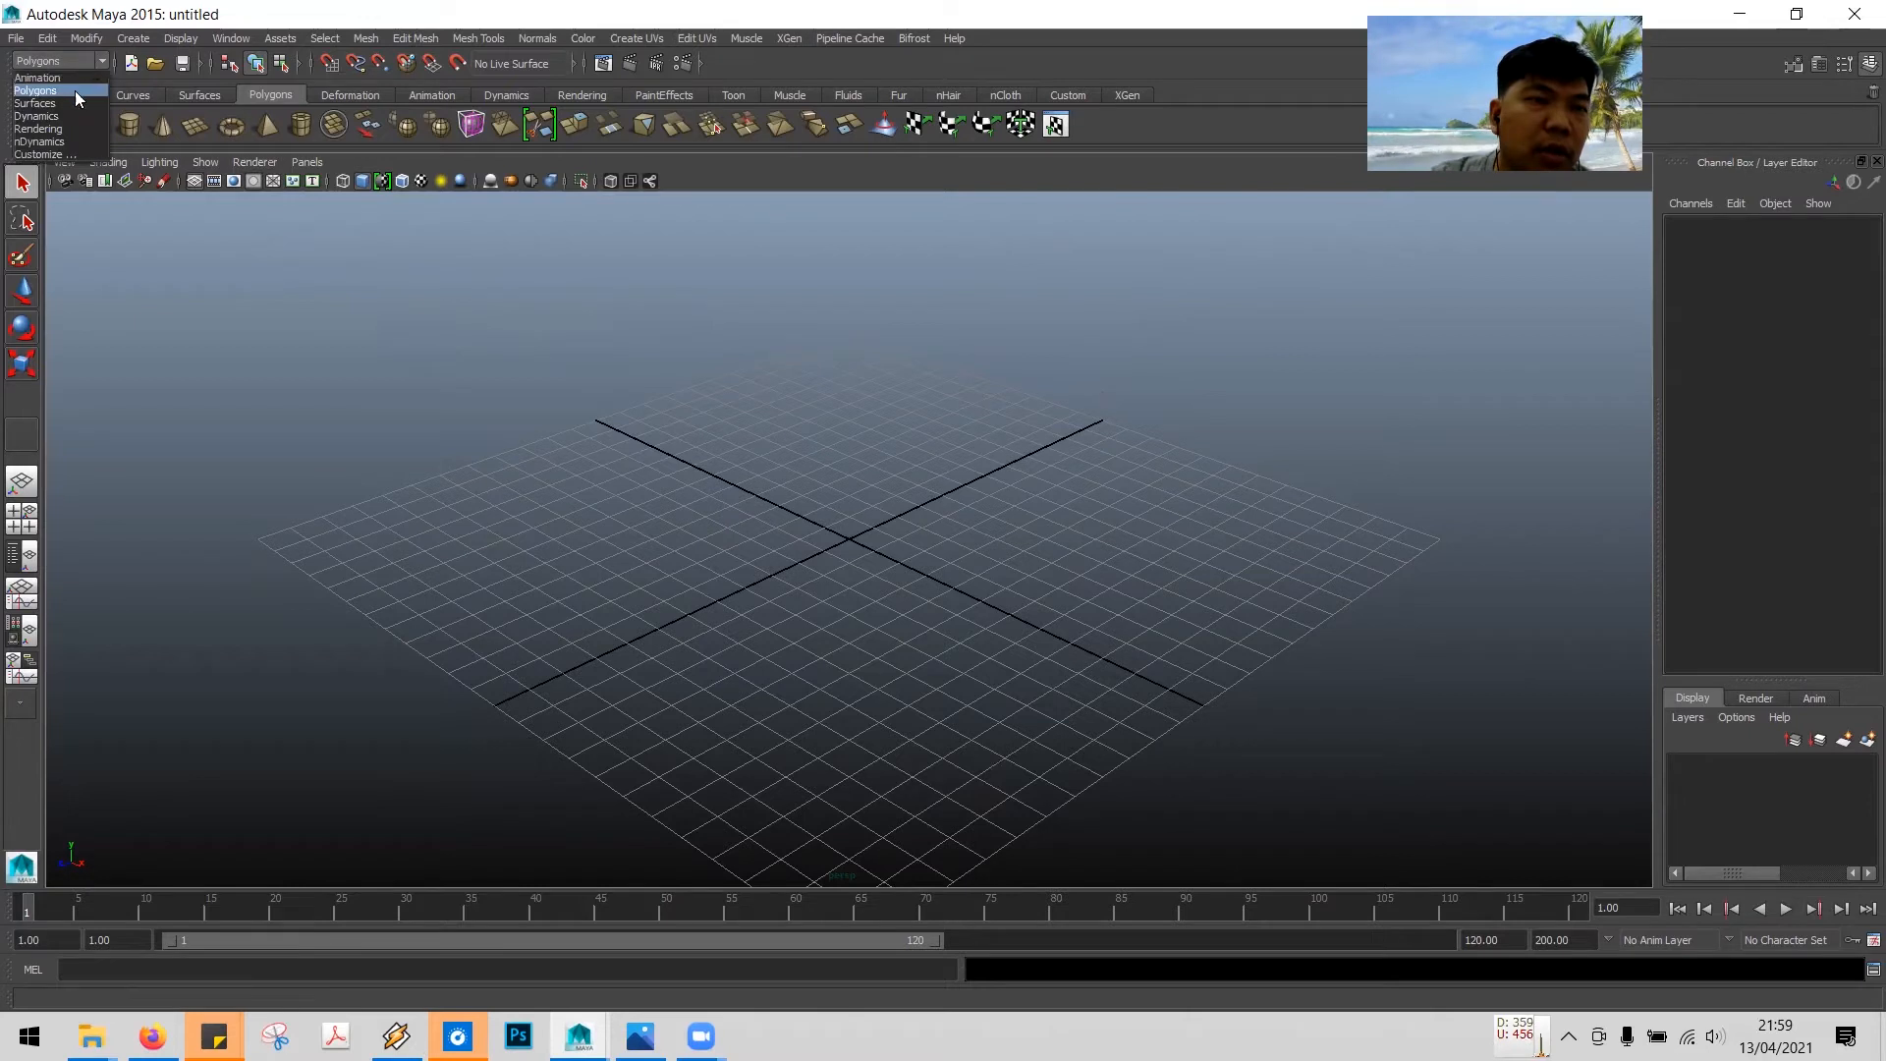
pyautogui.click(45, 90)
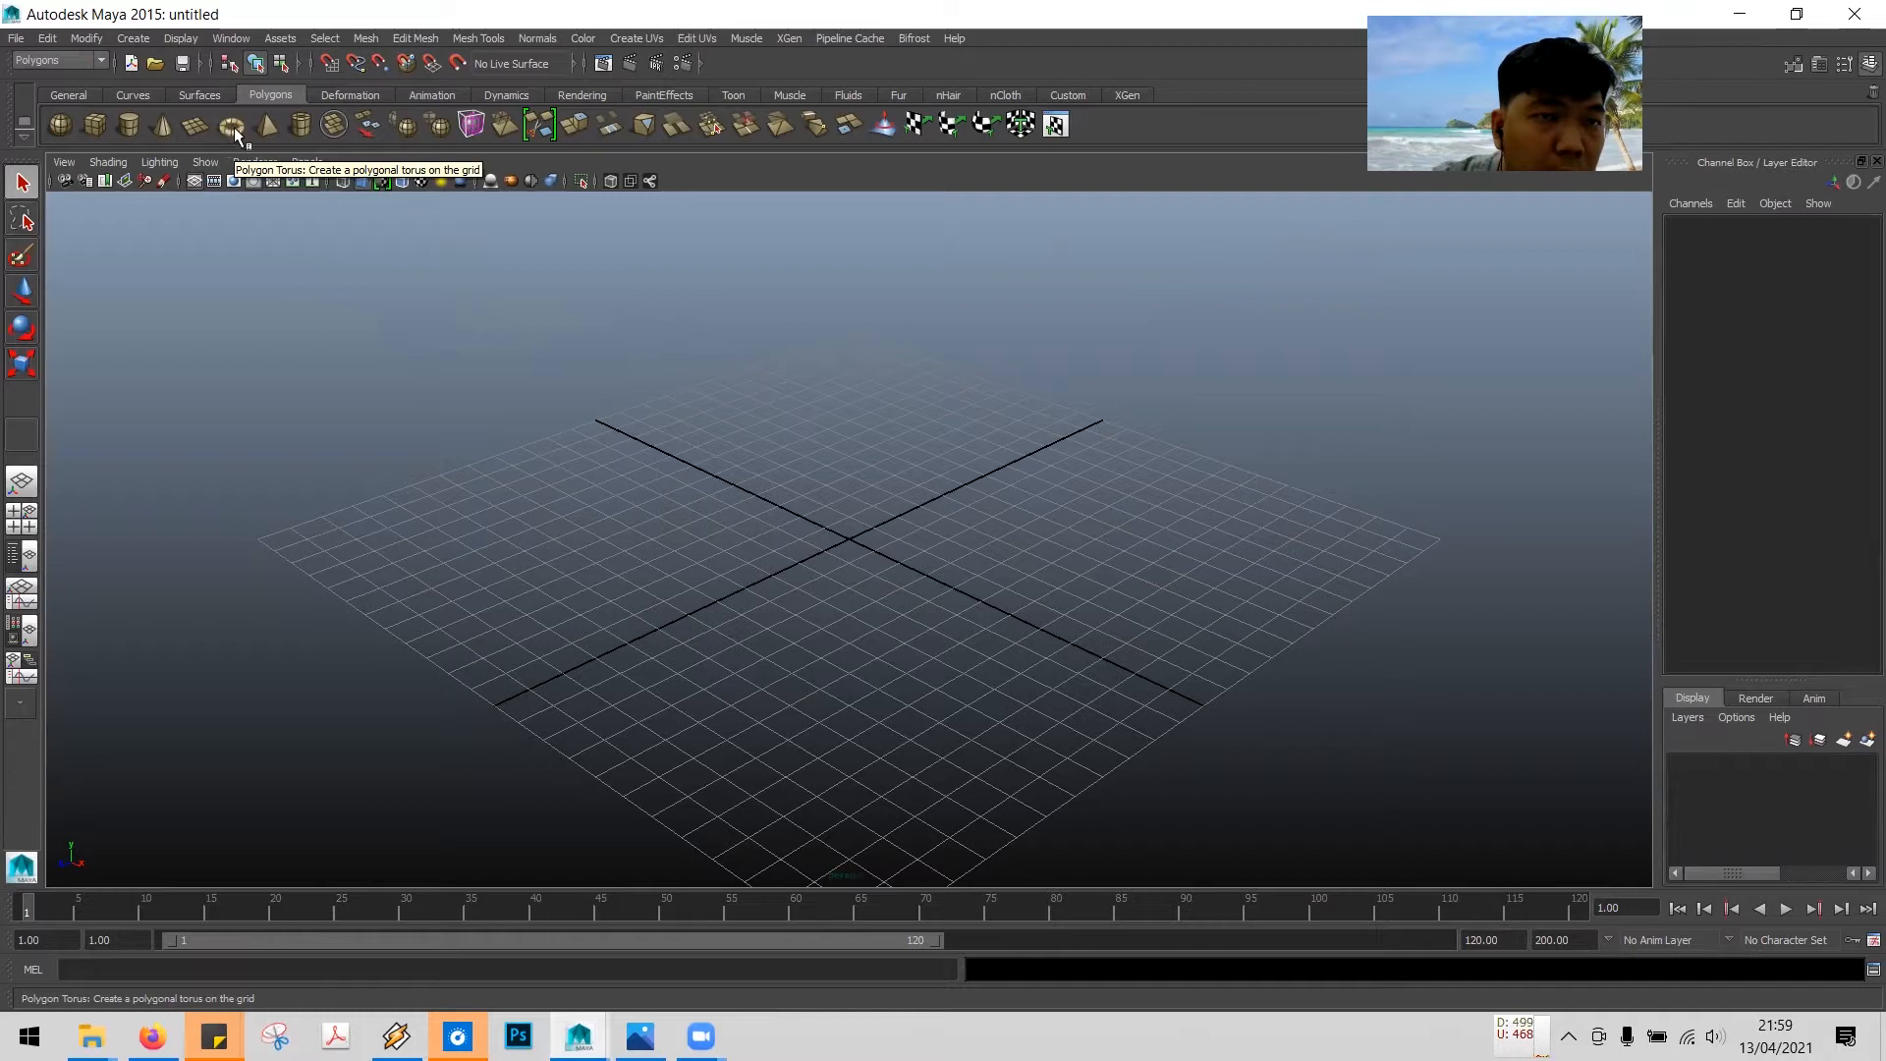
# - Create a polygon pipe on the grid center, drawing its radius, height and wall thickness
pyautogui.click(300, 125)
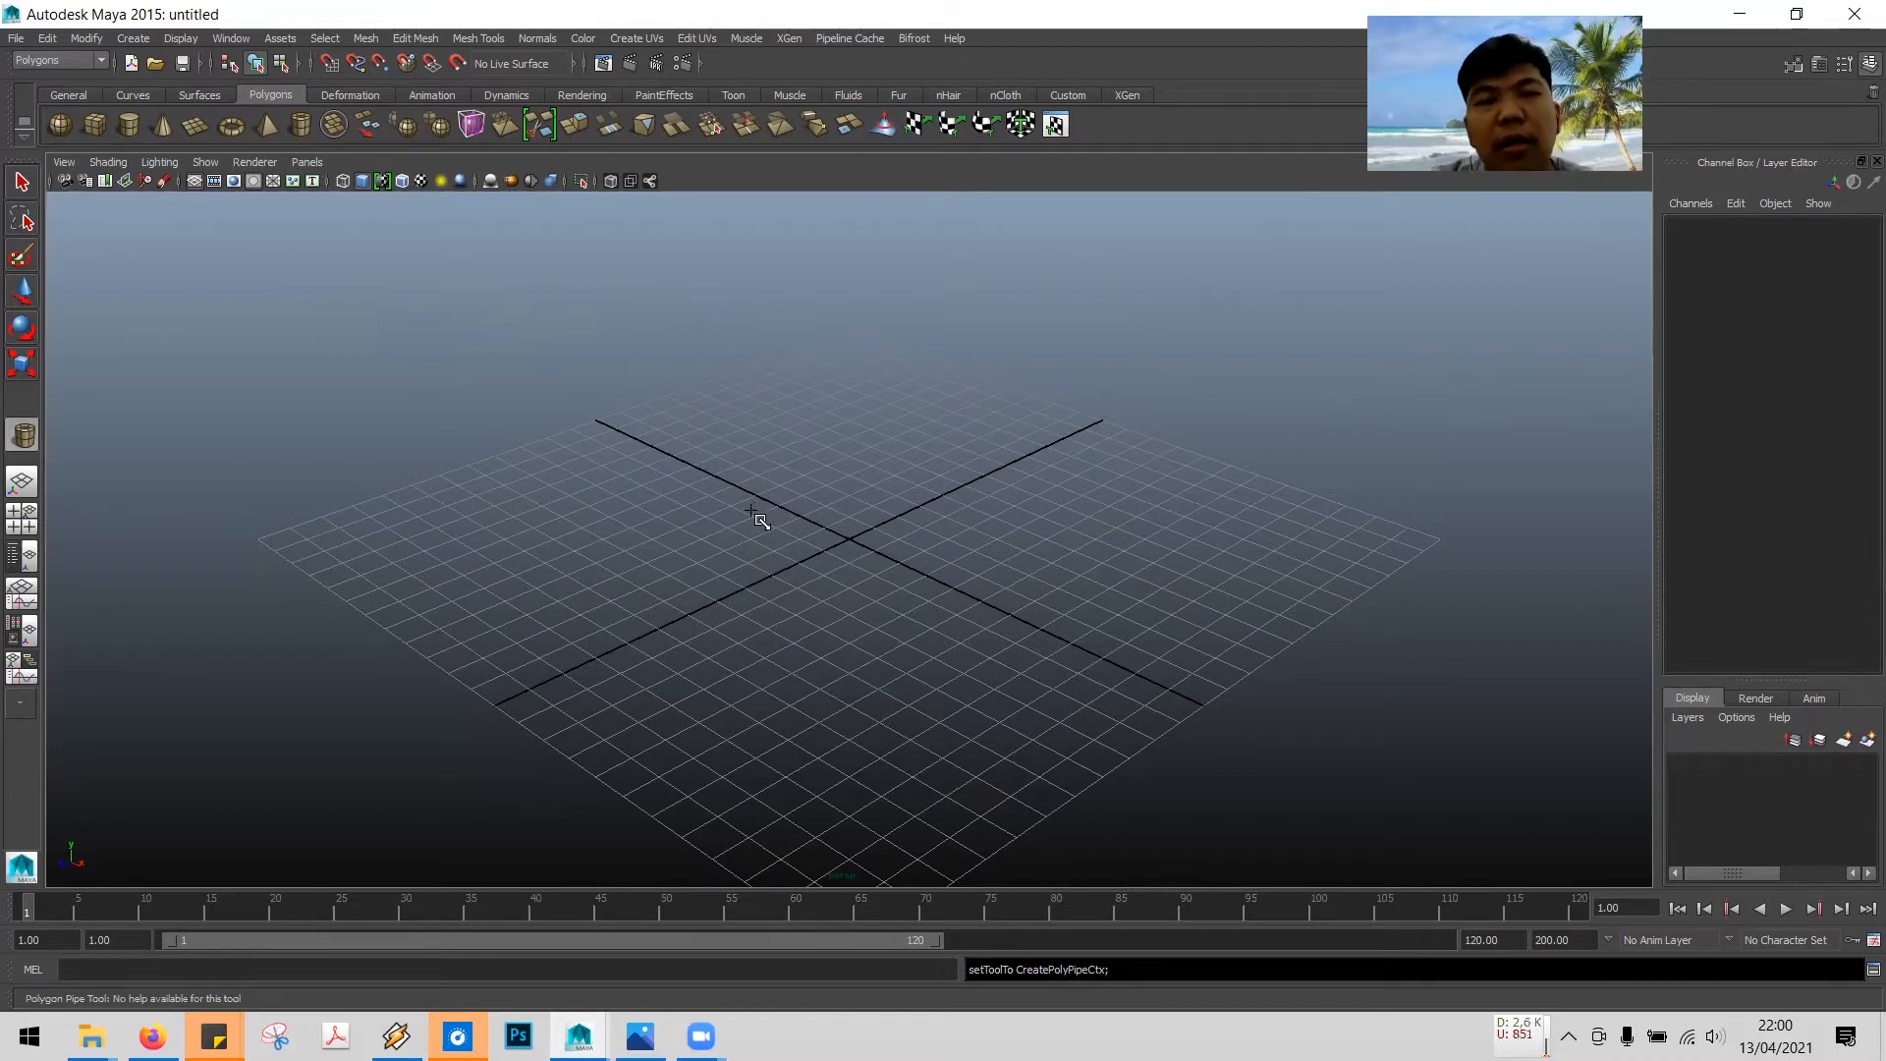
pyautogui.click(790, 518)
pyautogui.moveTo(790, 517); pyautogui.dragTo(881, 550)
pyautogui.moveTo(881, 549)
pyautogui.mouseDown()
pyautogui.moveTo(910, 557)
pyautogui.moveTo(893, 553)
pyautogui.mouseUp()
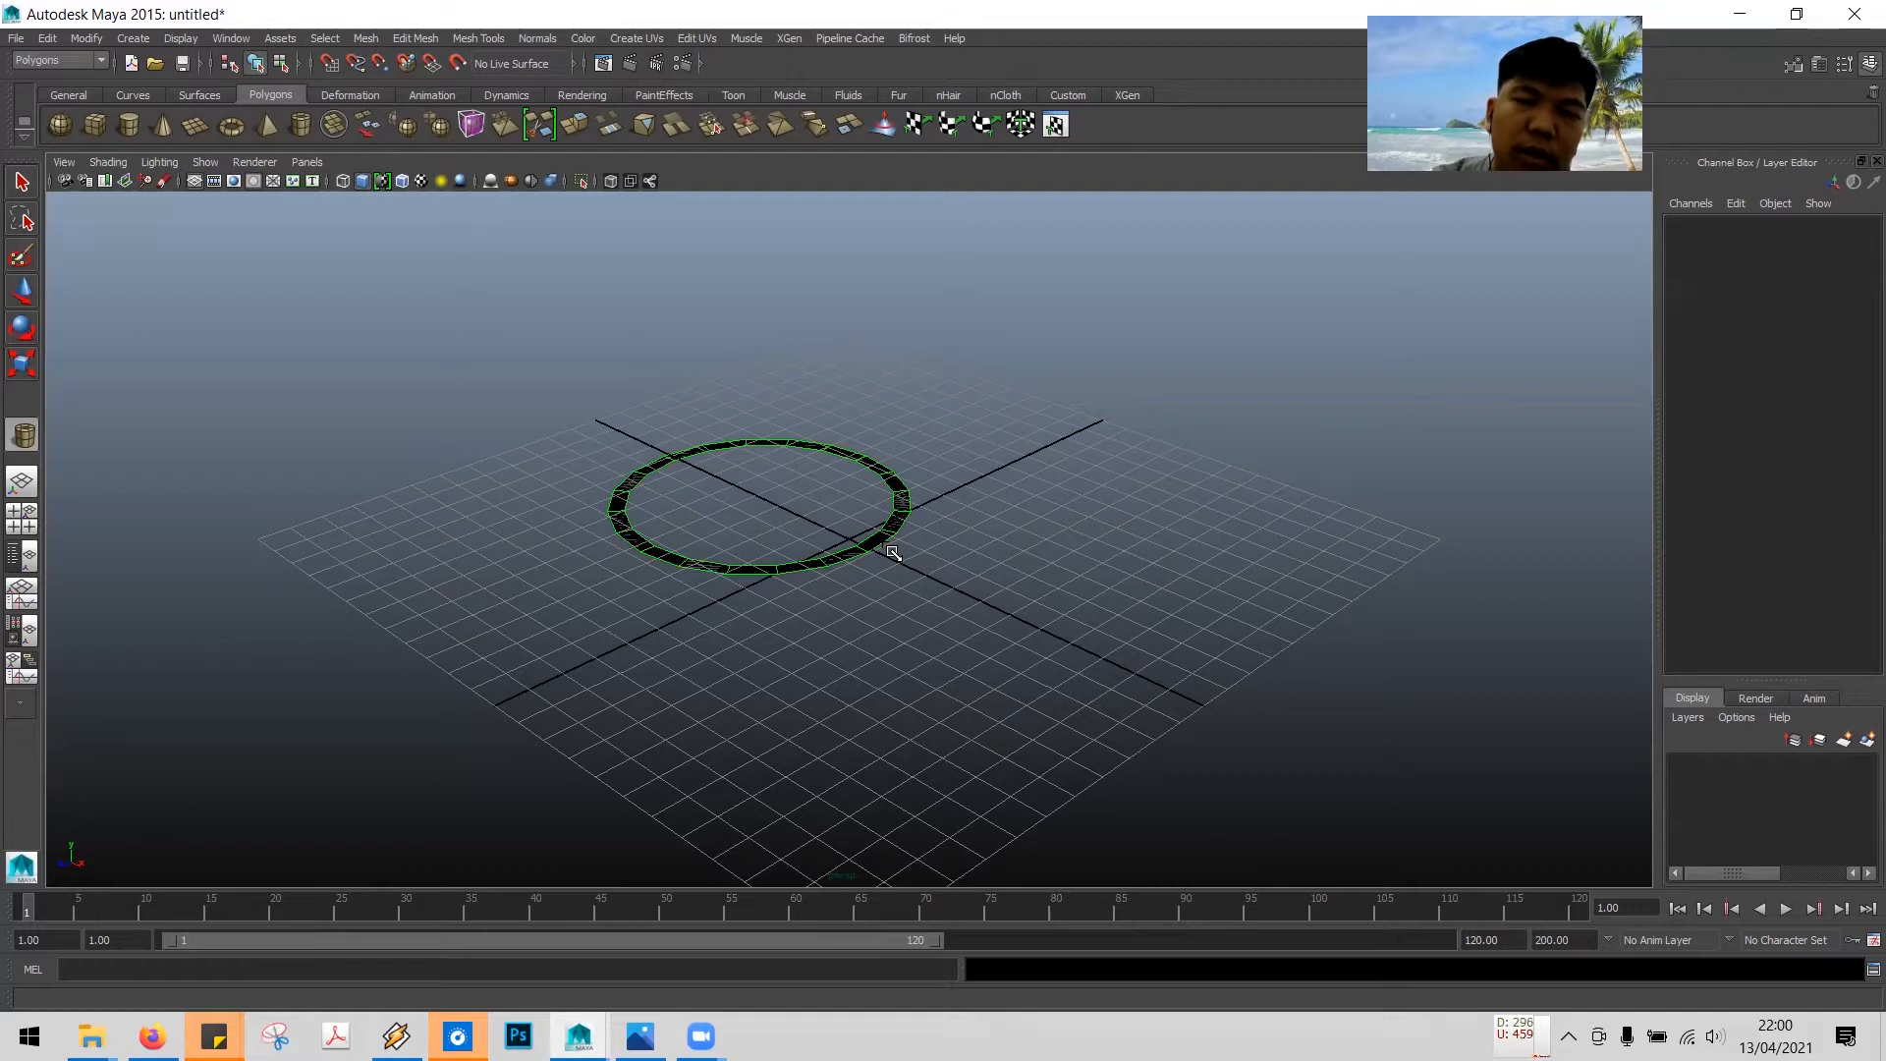
pyautogui.moveTo(893, 553); pyautogui.dragTo(893, 553)
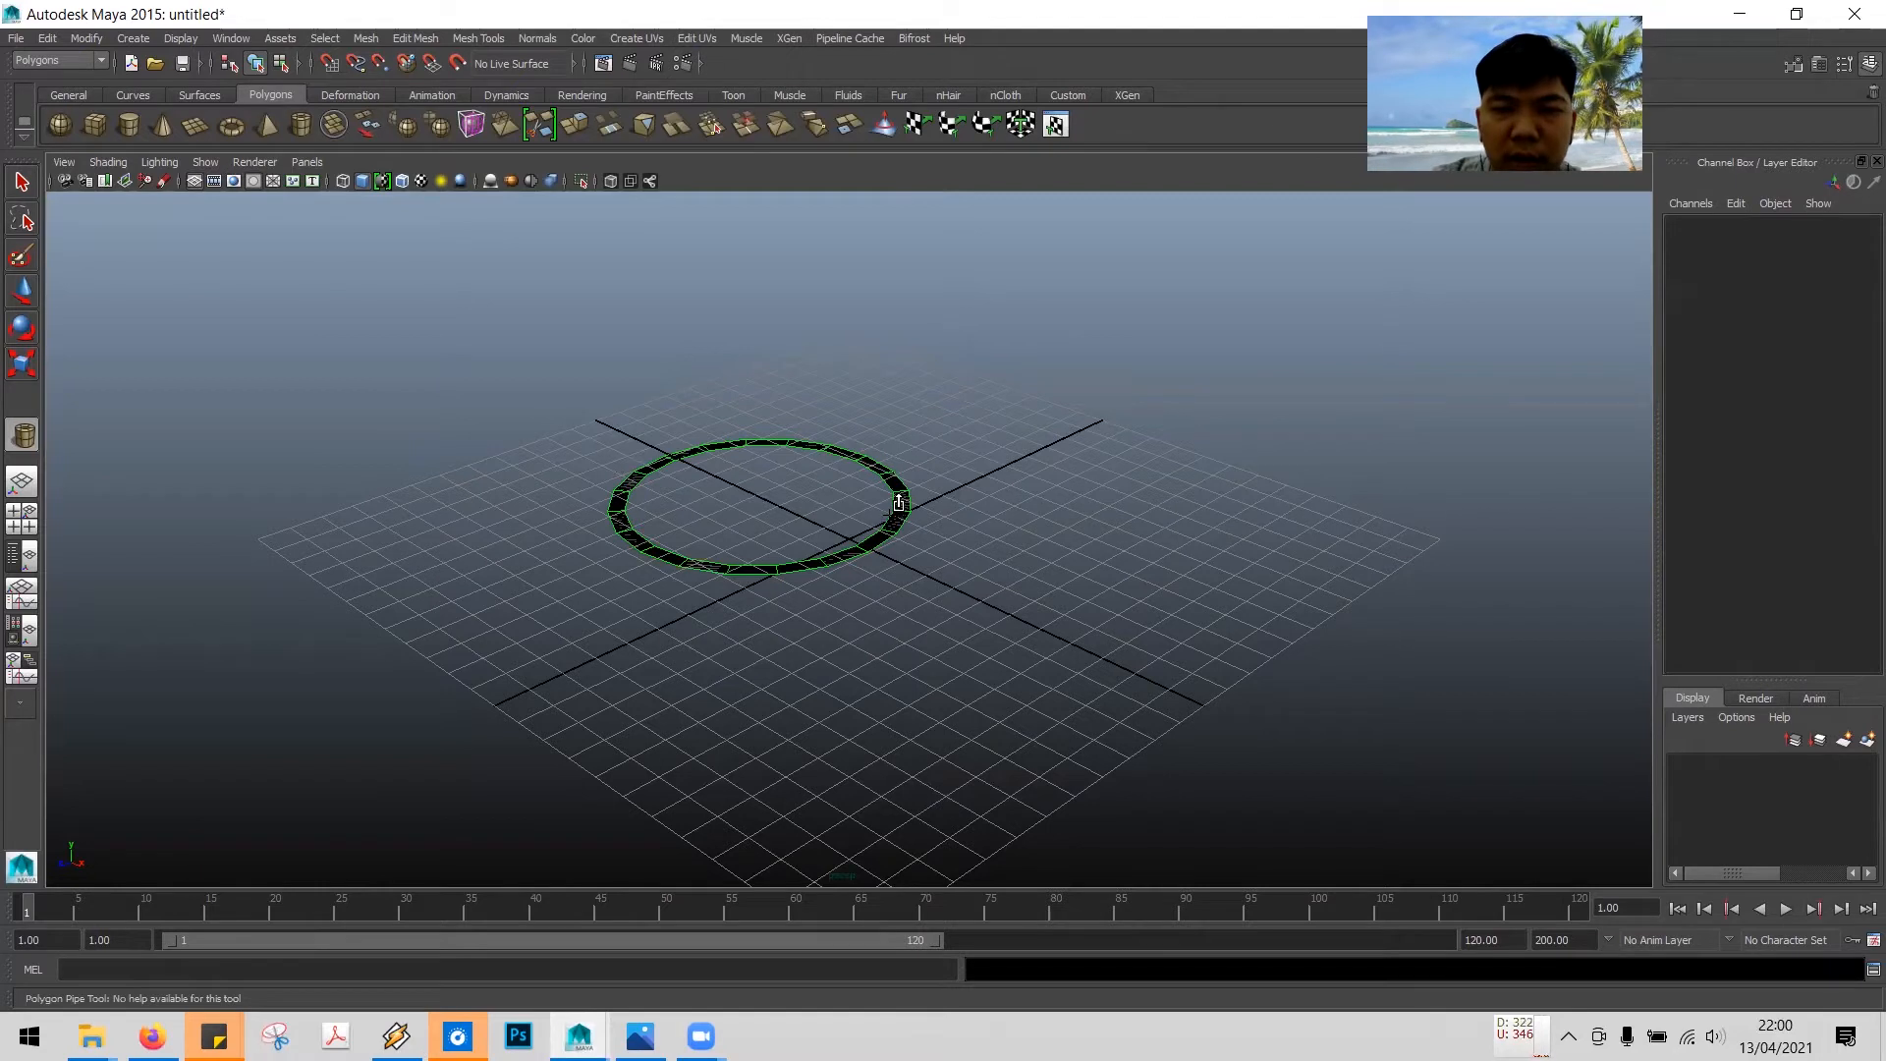
pyautogui.moveTo(890, 509); pyautogui.dragTo(896, 322)
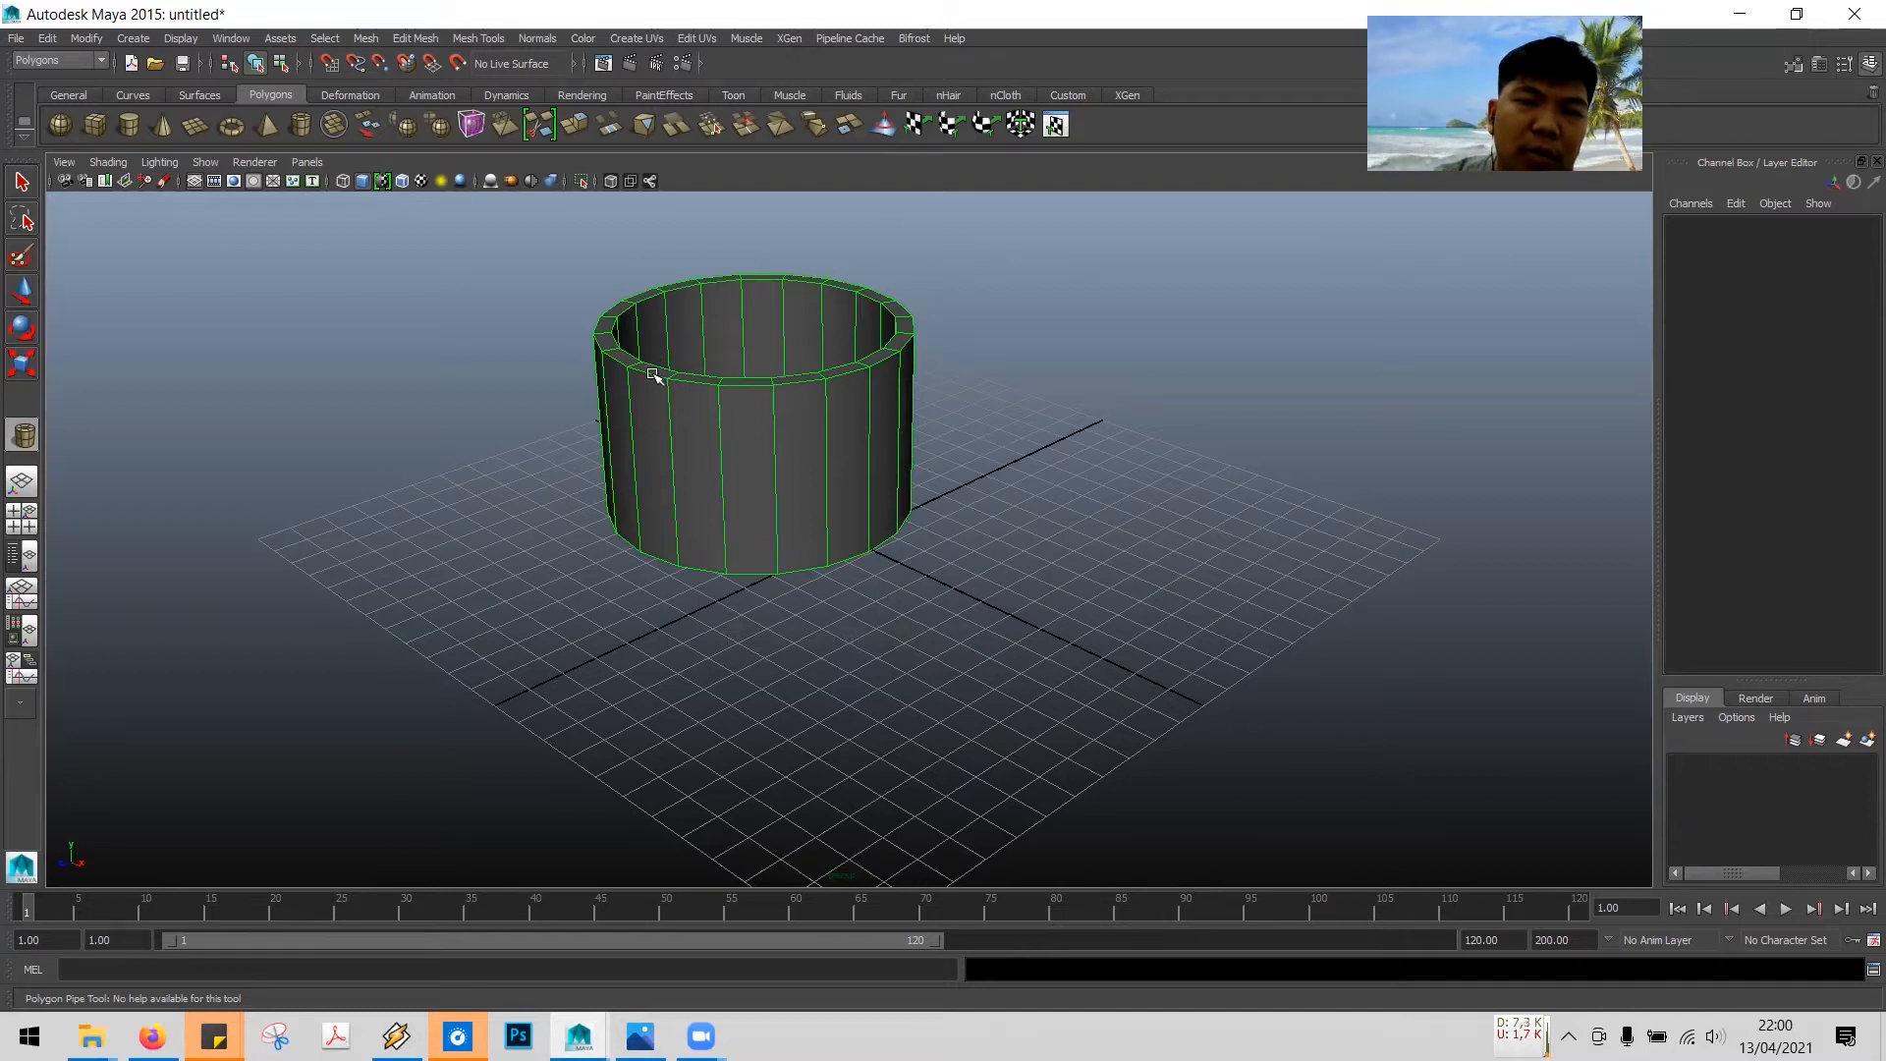
pyautogui.moveTo(656, 368)
pyautogui.mouseDown()
pyautogui.moveTo(683, 351)
pyautogui.moveTo(621, 395)
pyautogui.moveTo(674, 365)
pyautogui.mouseUp()
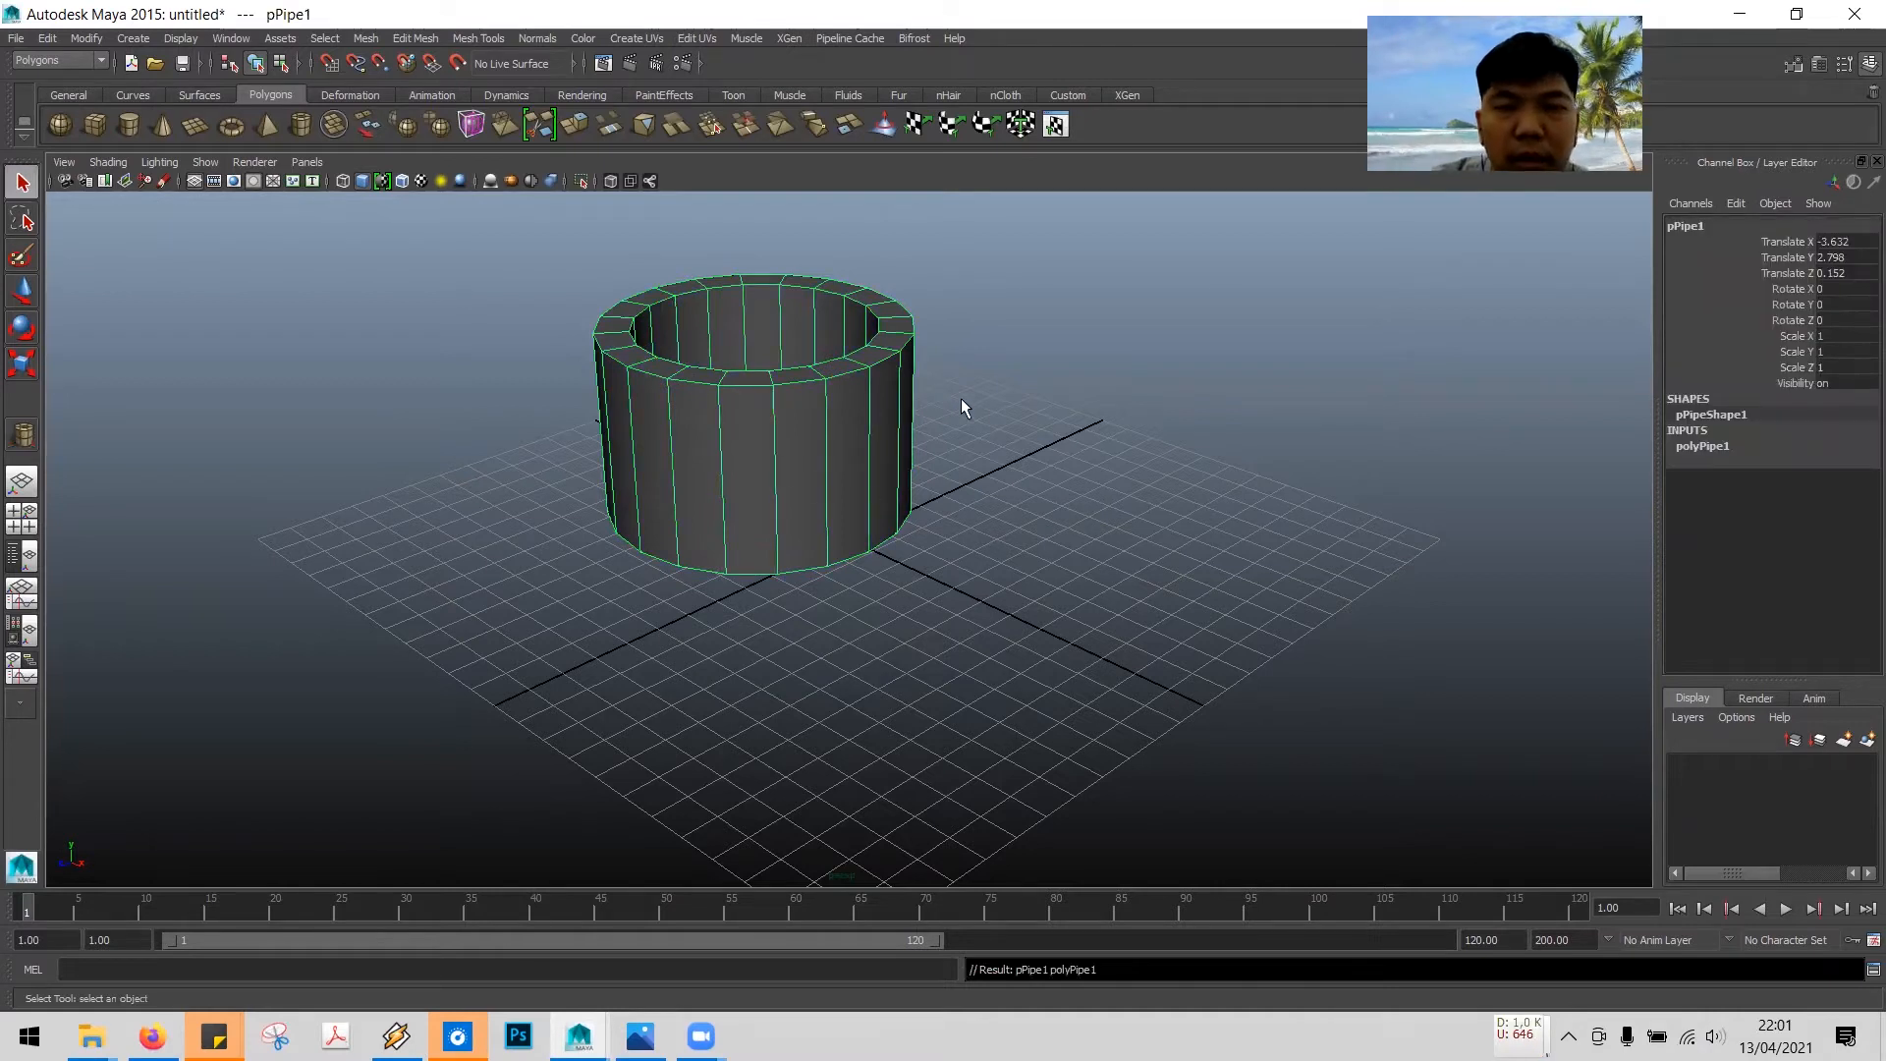
# - Set the pipe's Subdivisions Height to 3 in its polyPipe1 inputs
pyautogui.keyDown('alt'); pyautogui.moveTo(980, 410); pyautogui.dragTo(917, 411); pyautogui.keyUp('alt')
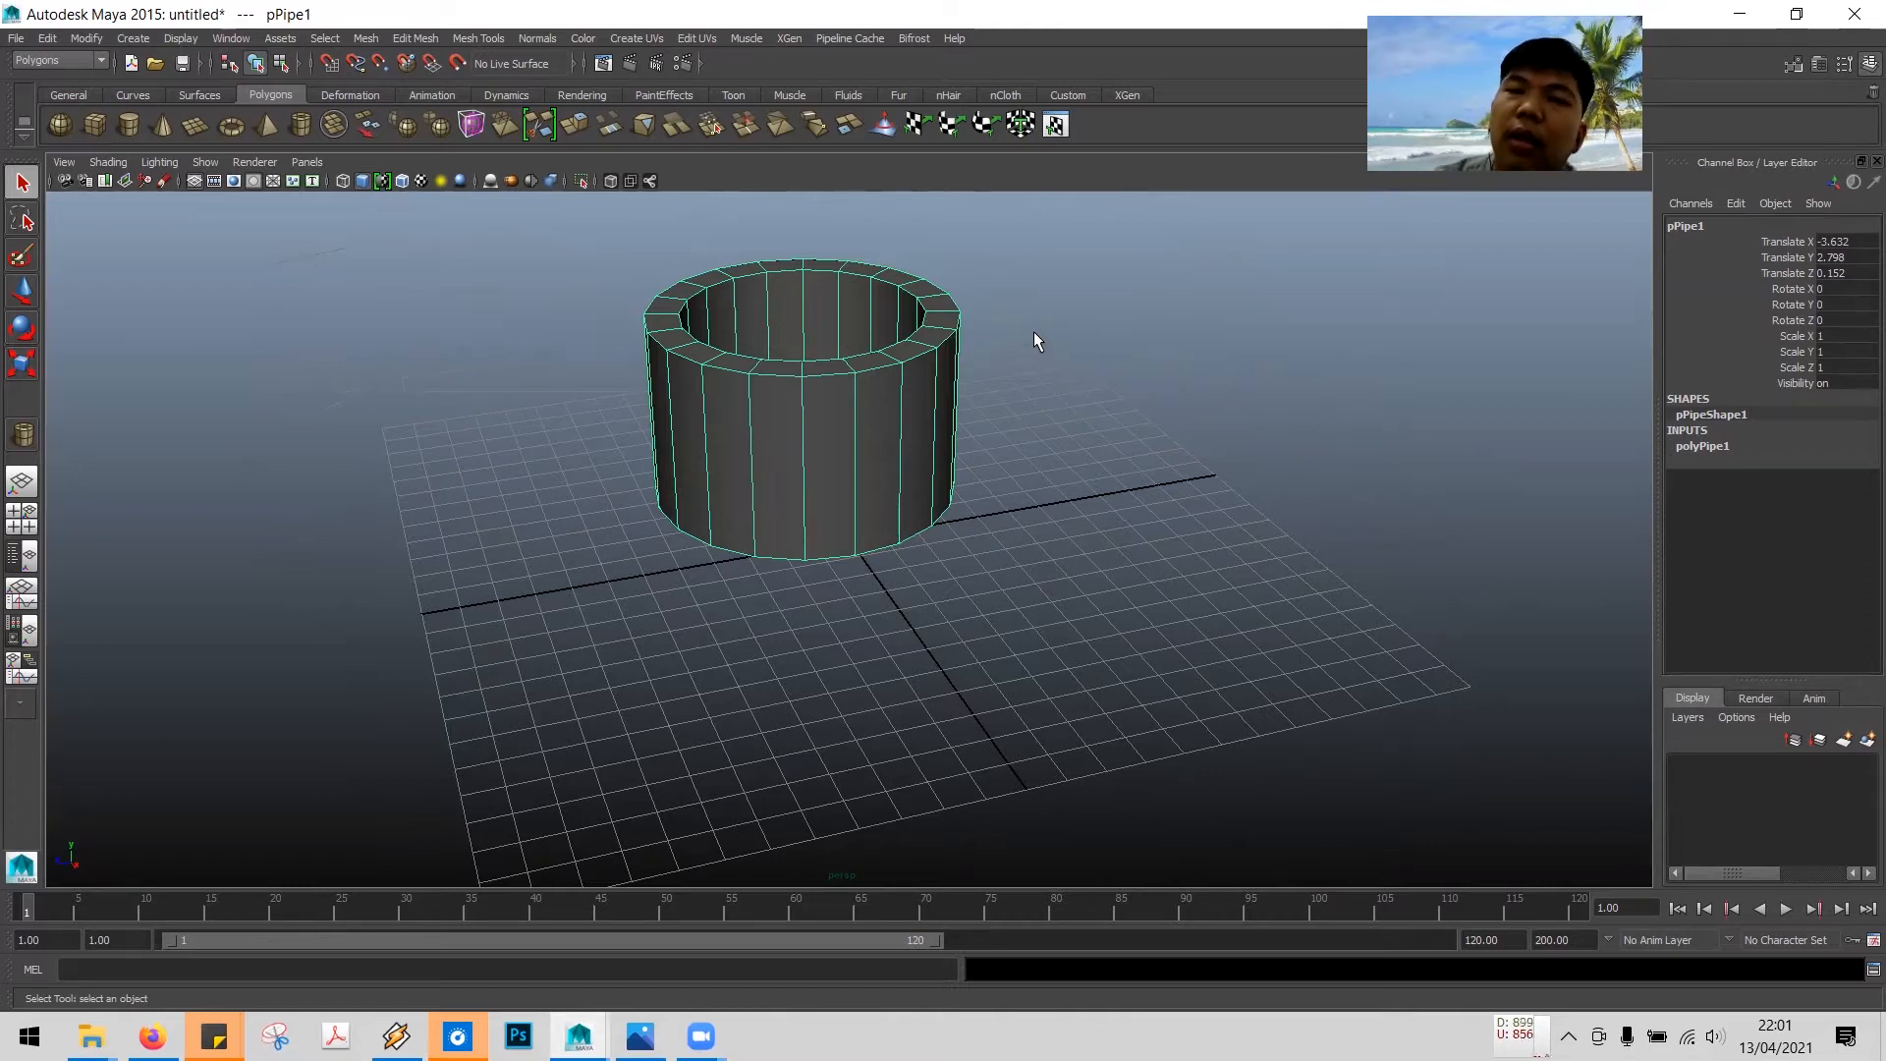
pyautogui.keyDown('alt'); pyautogui.moveTo(1033, 332); pyautogui.dragTo(1086, 488, button='middle'); pyautogui.keyUp('alt')
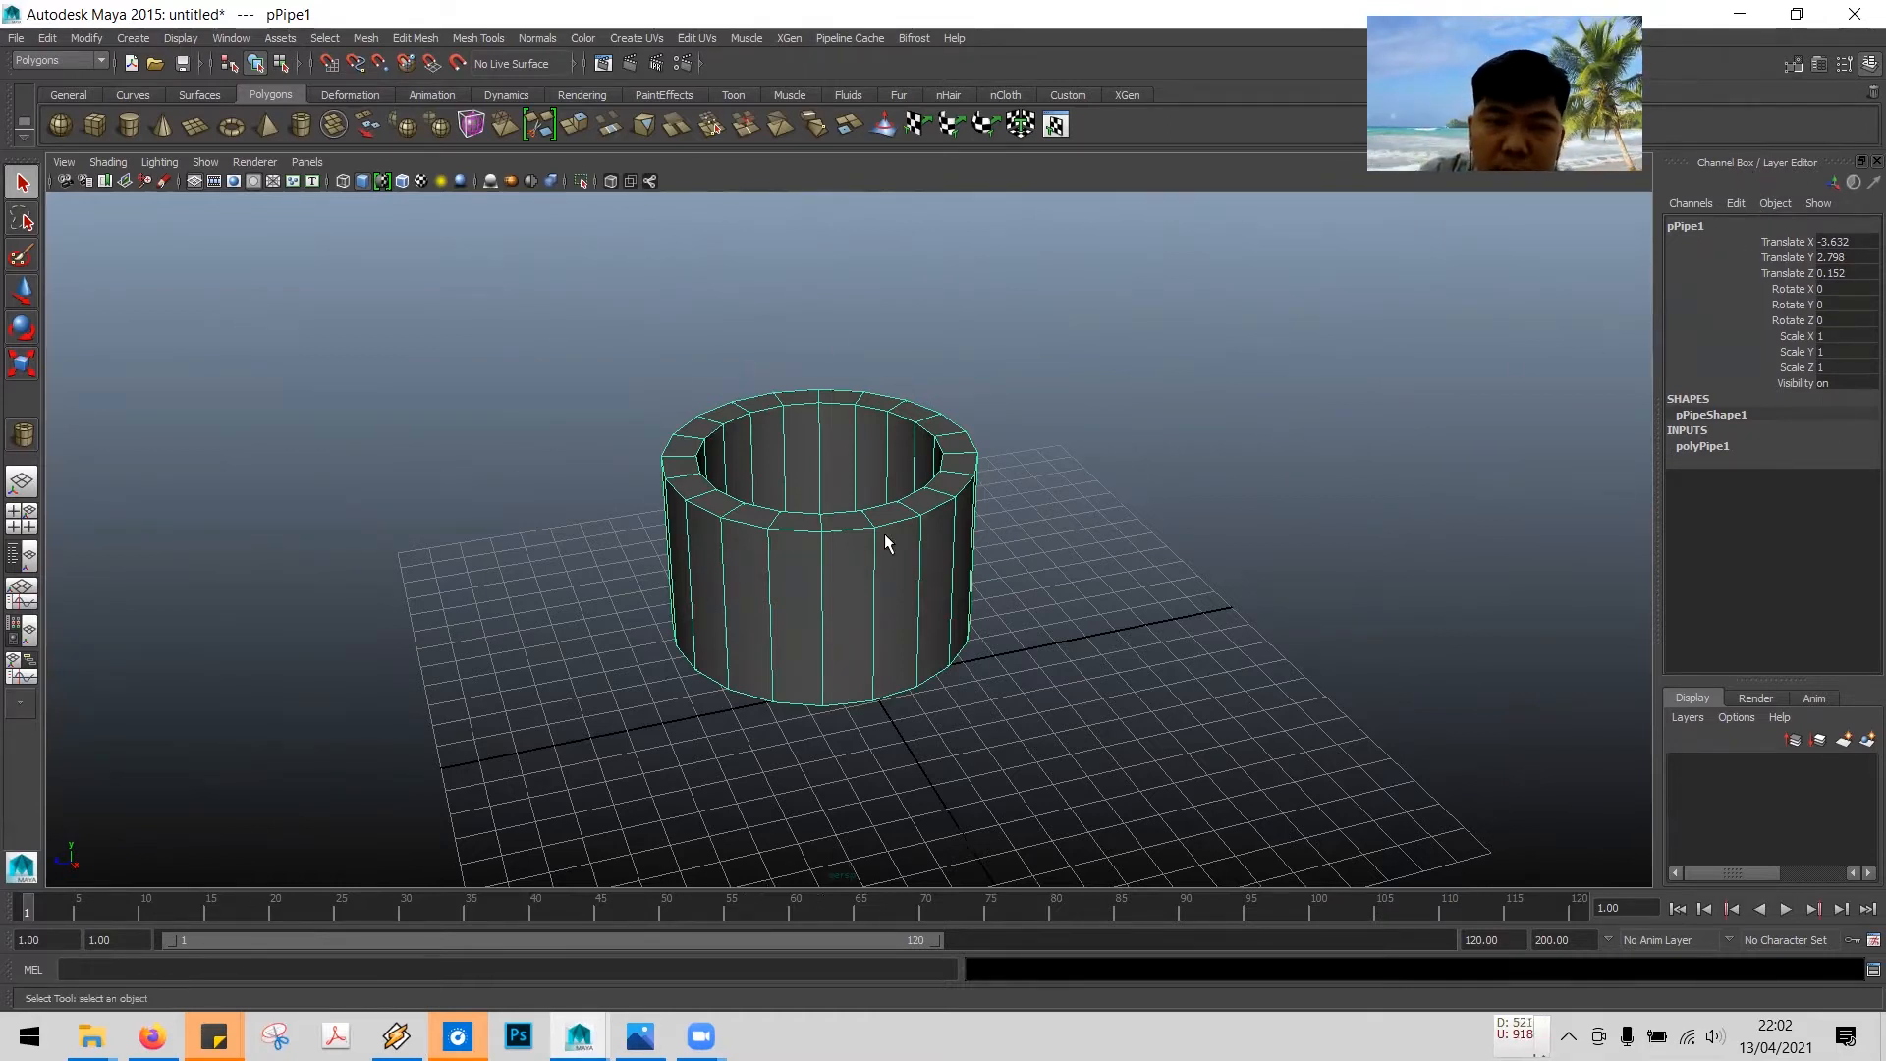
pyautogui.click(1316, 426)
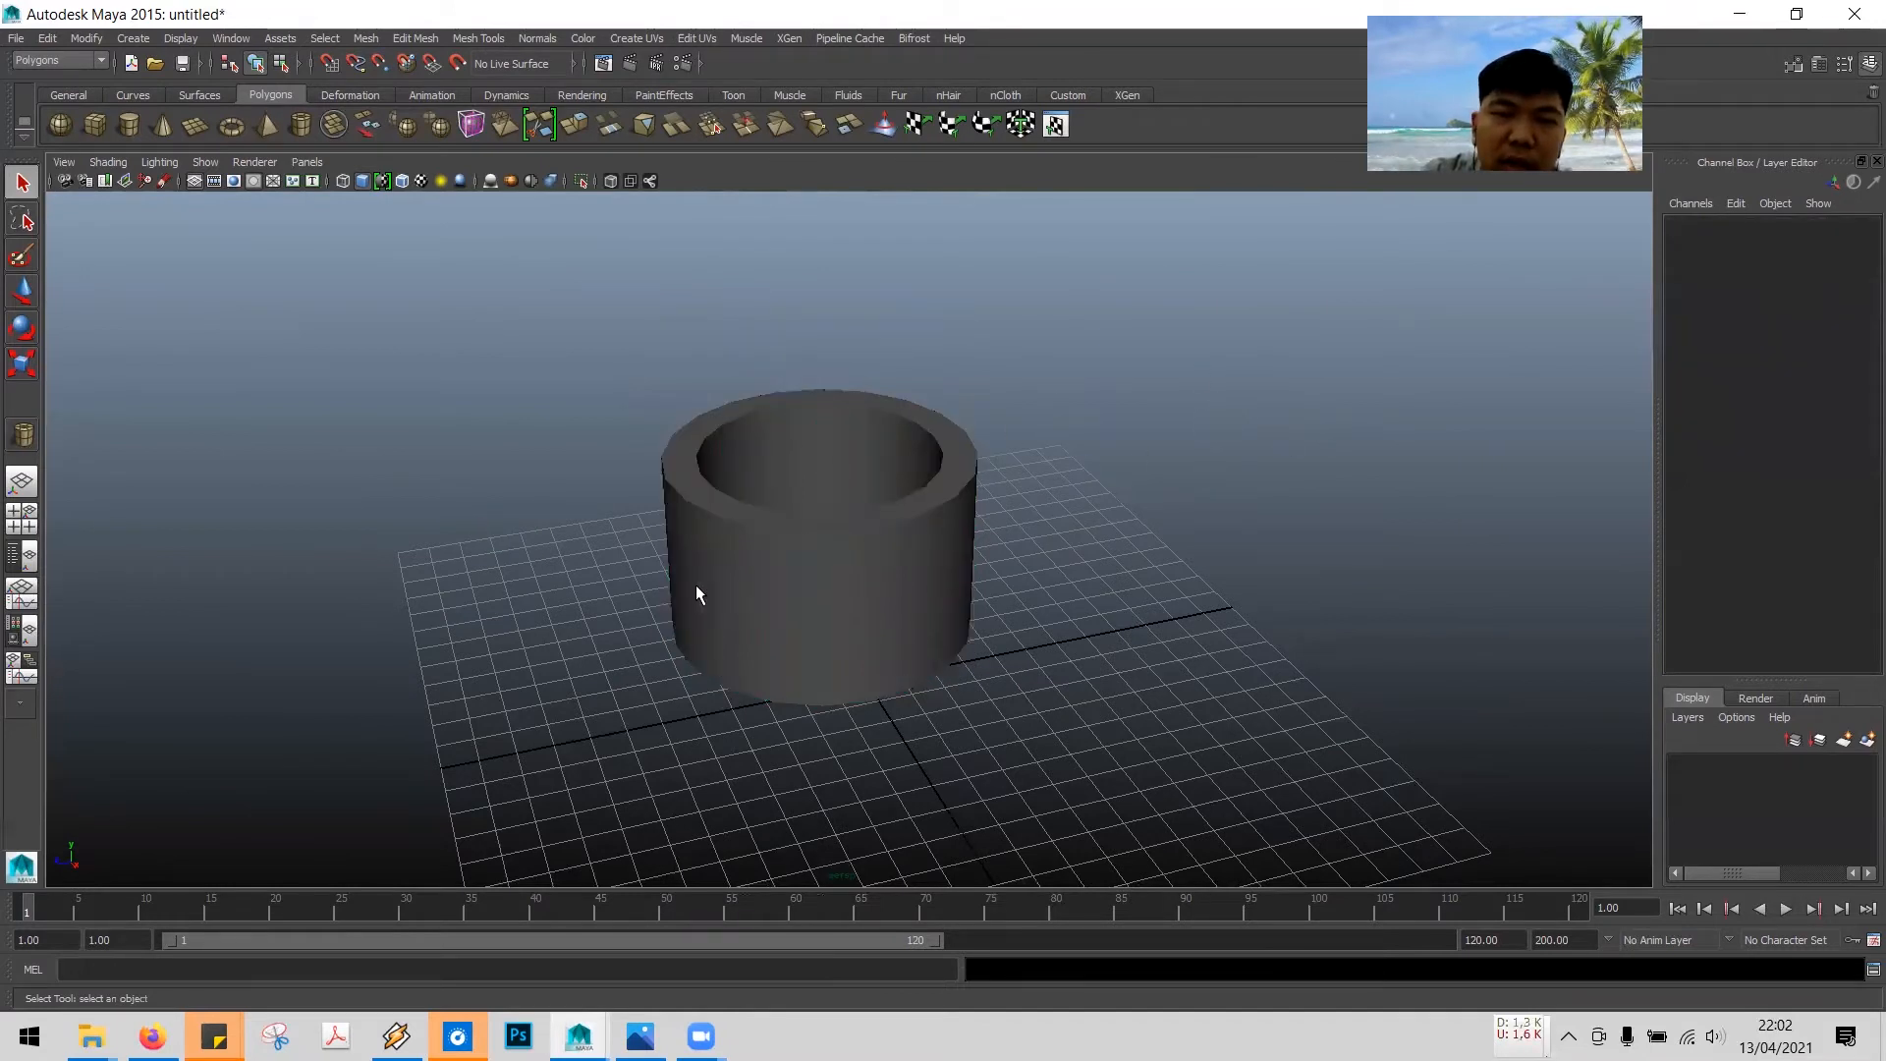
pyautogui.click(733, 545)
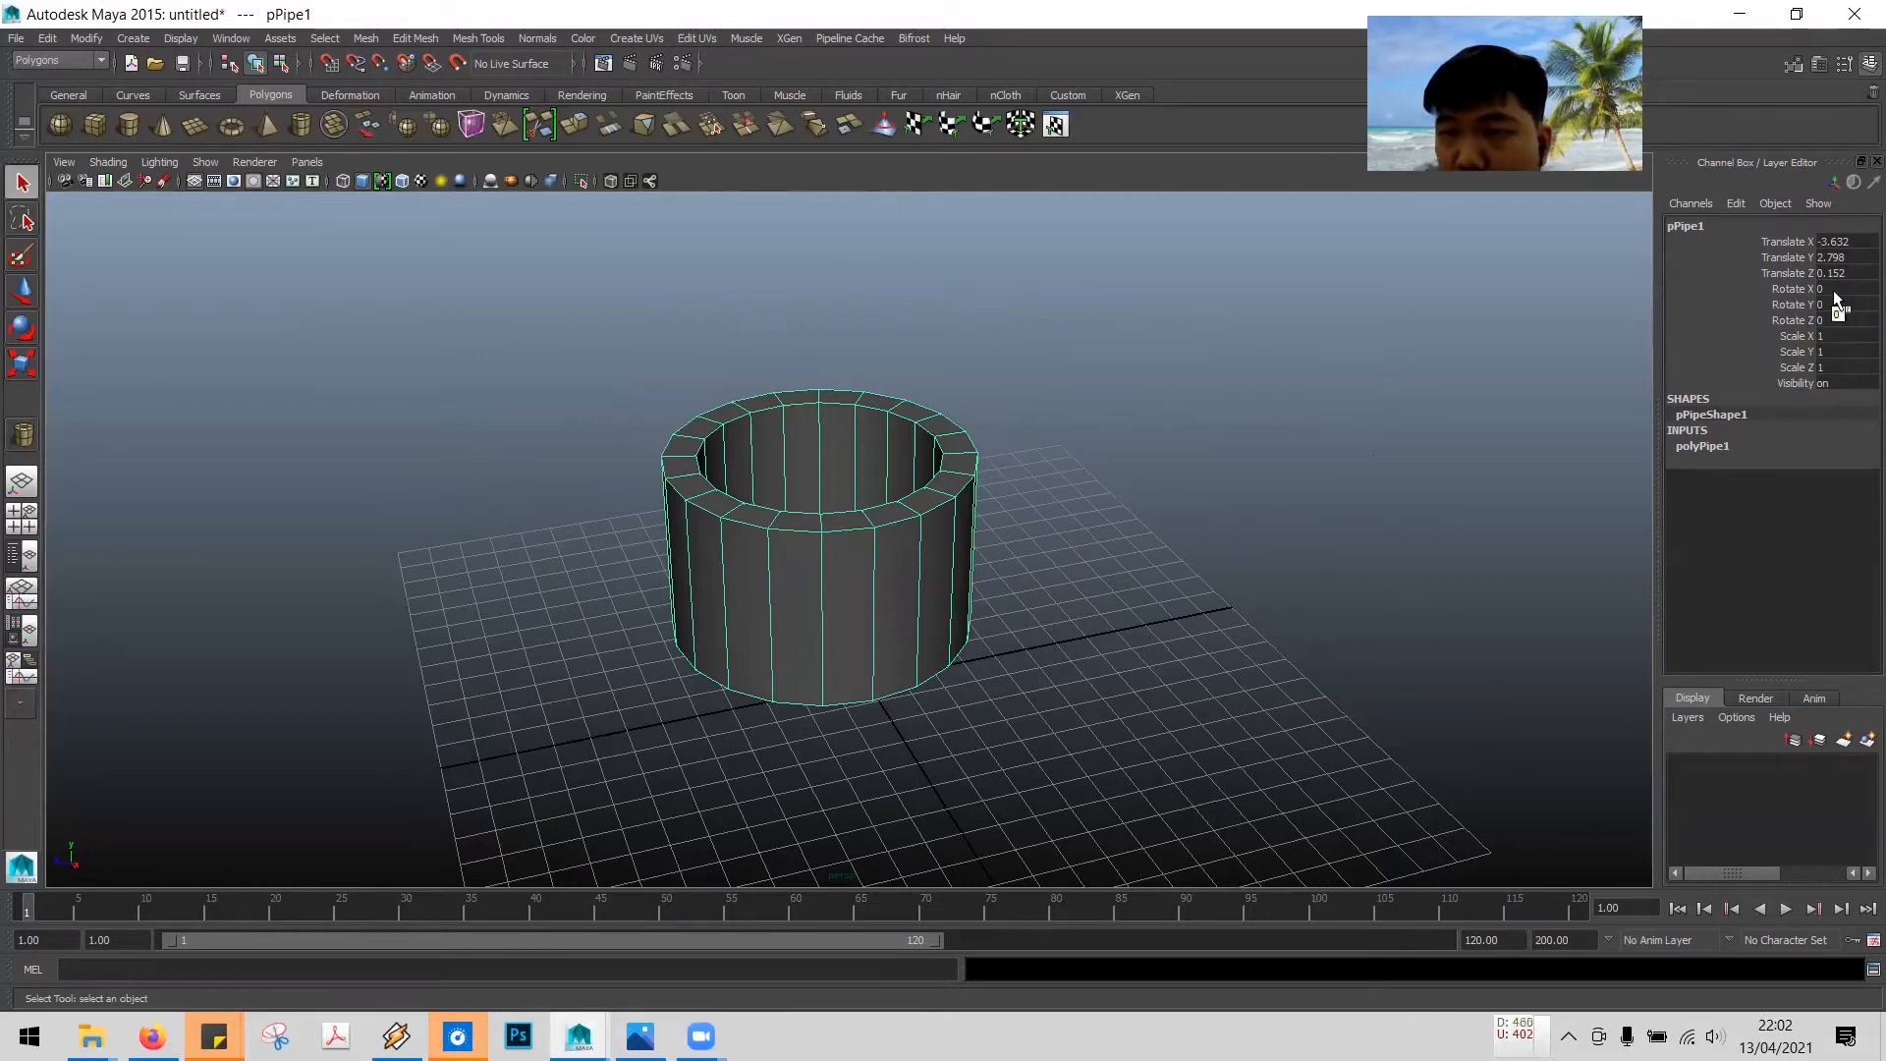
pyautogui.click(1707, 448)
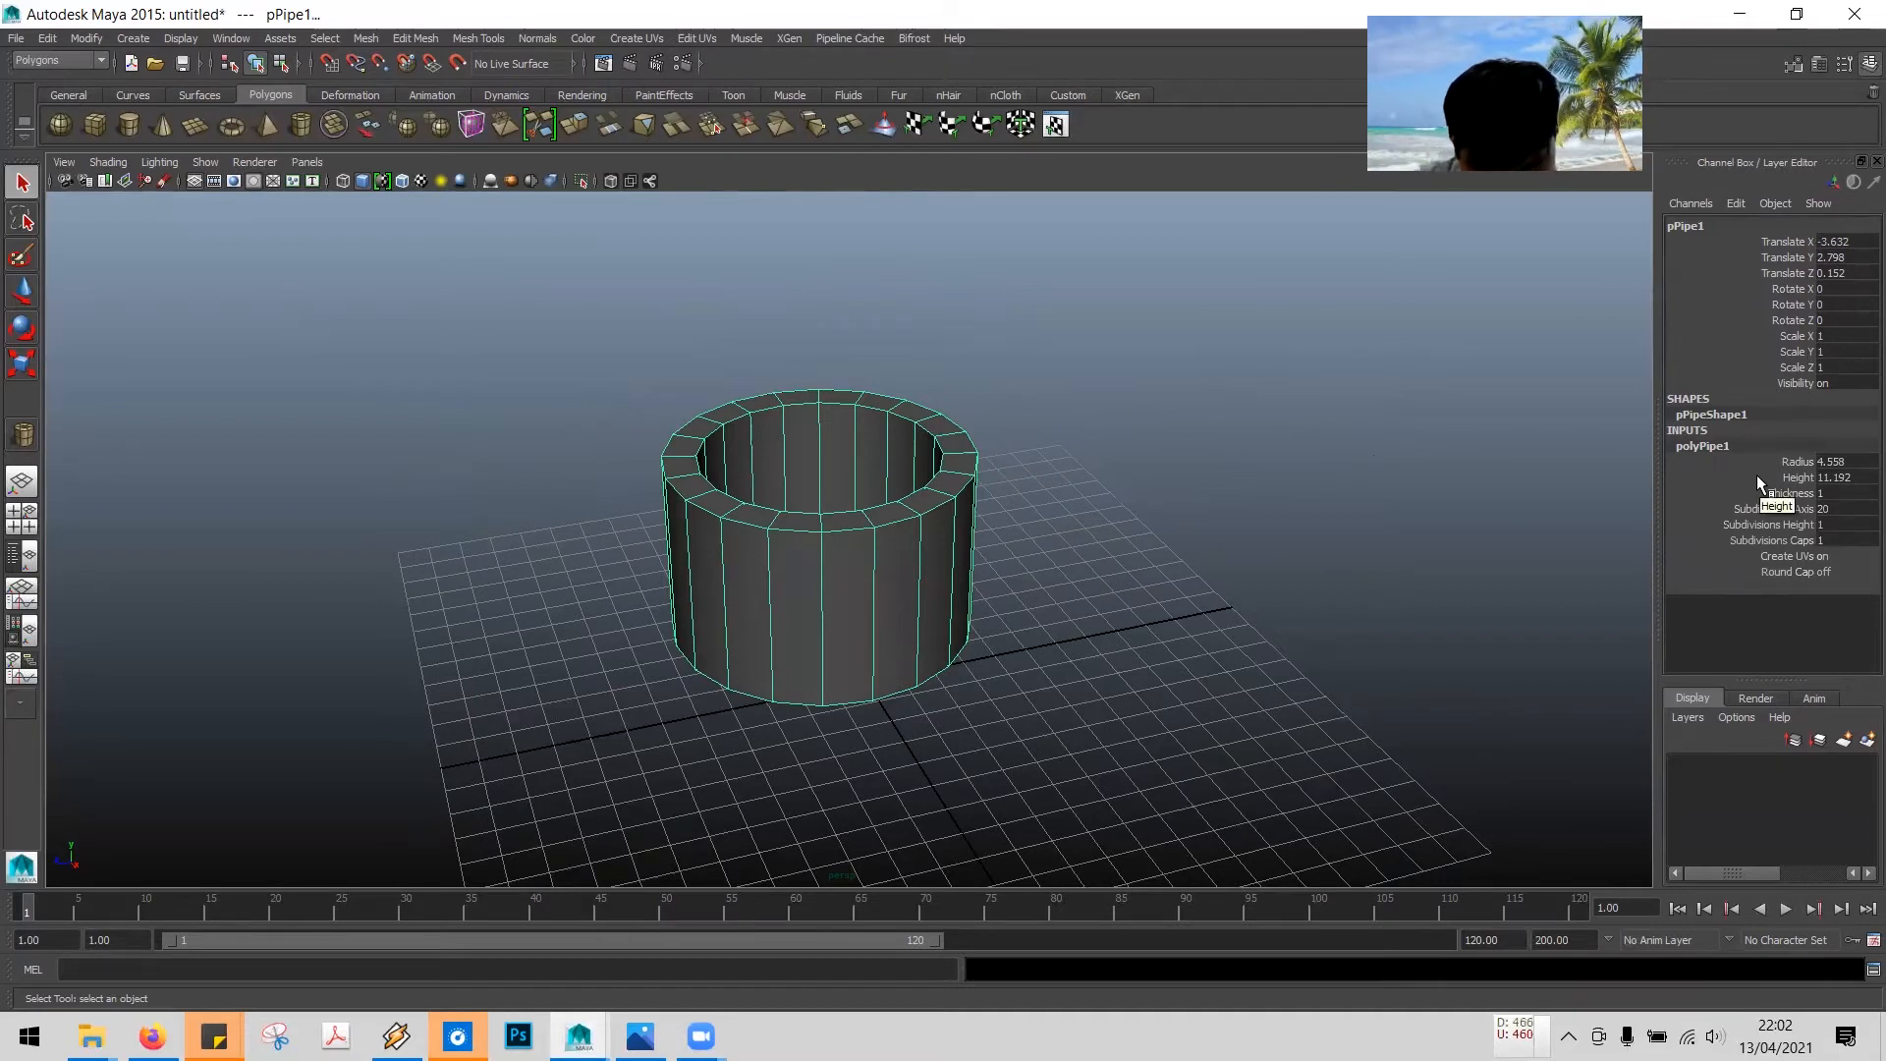
pyautogui.doubleClick(1843, 524)
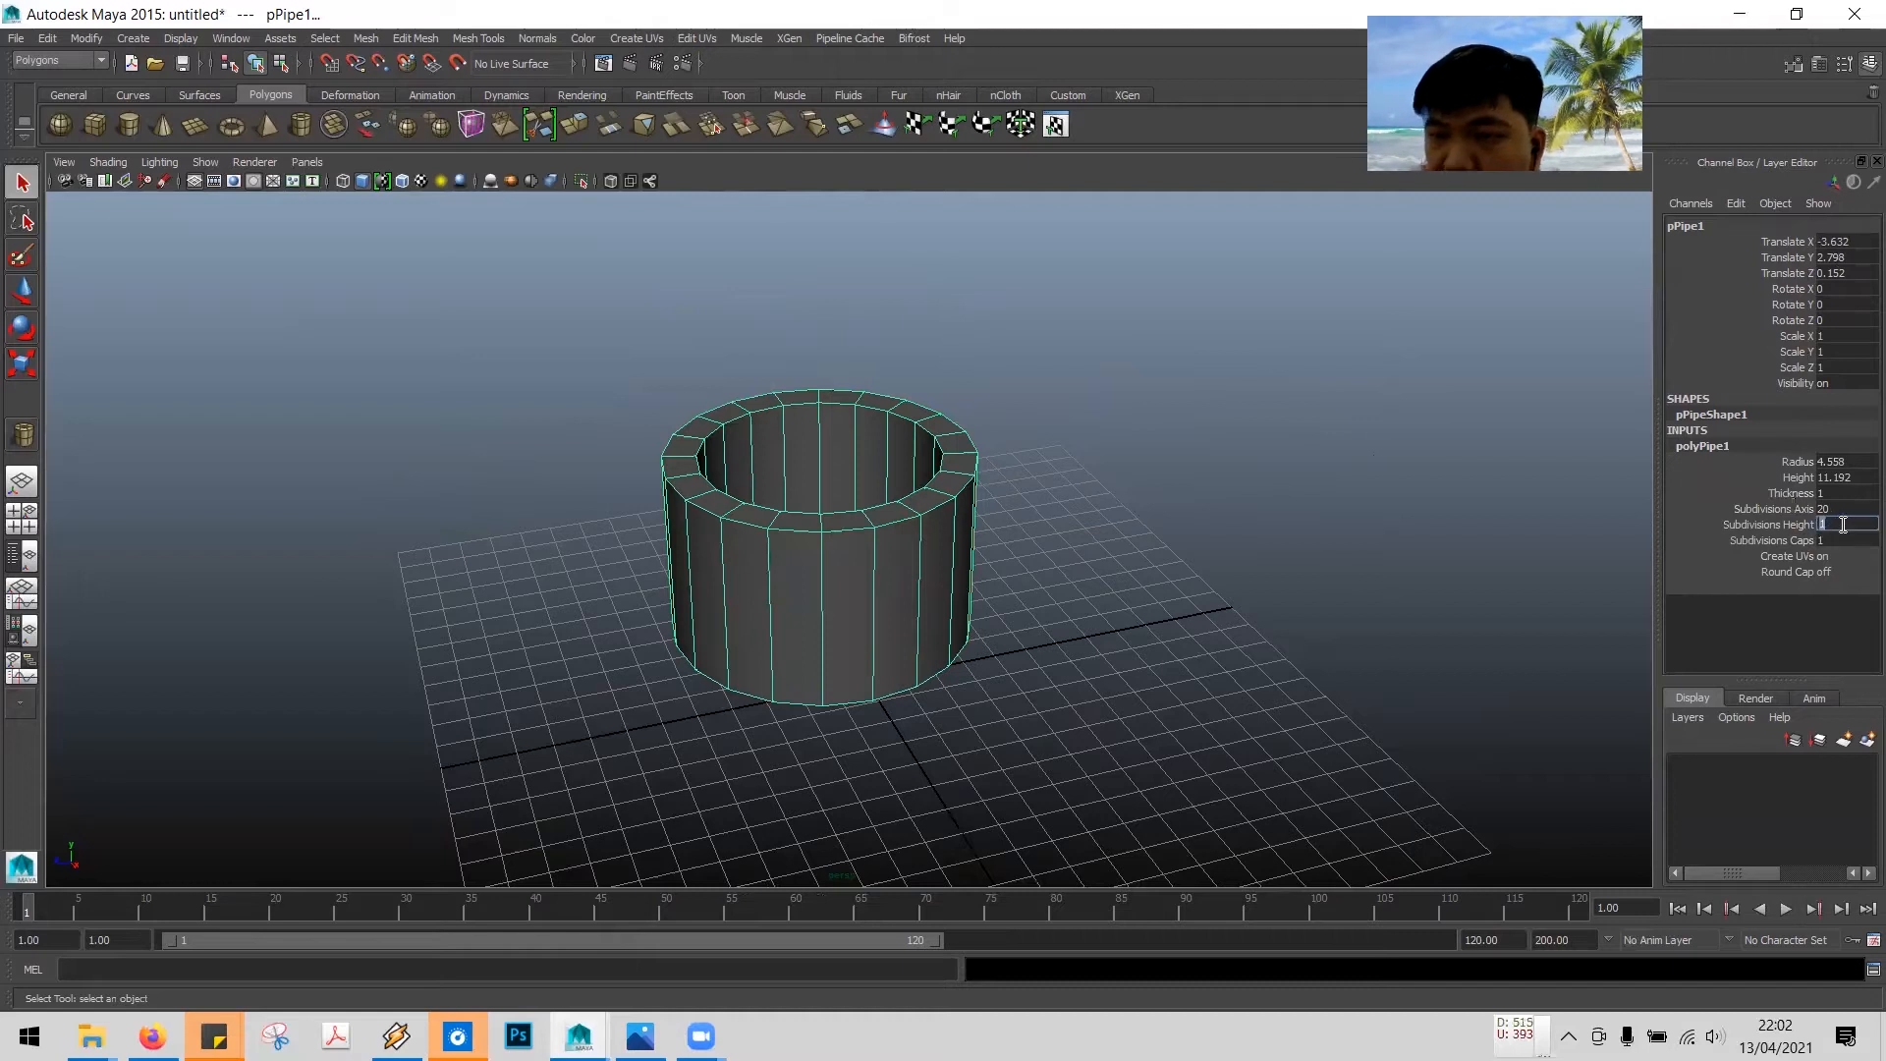
pyautogui.press('BackSpace')
pyautogui.write('3')
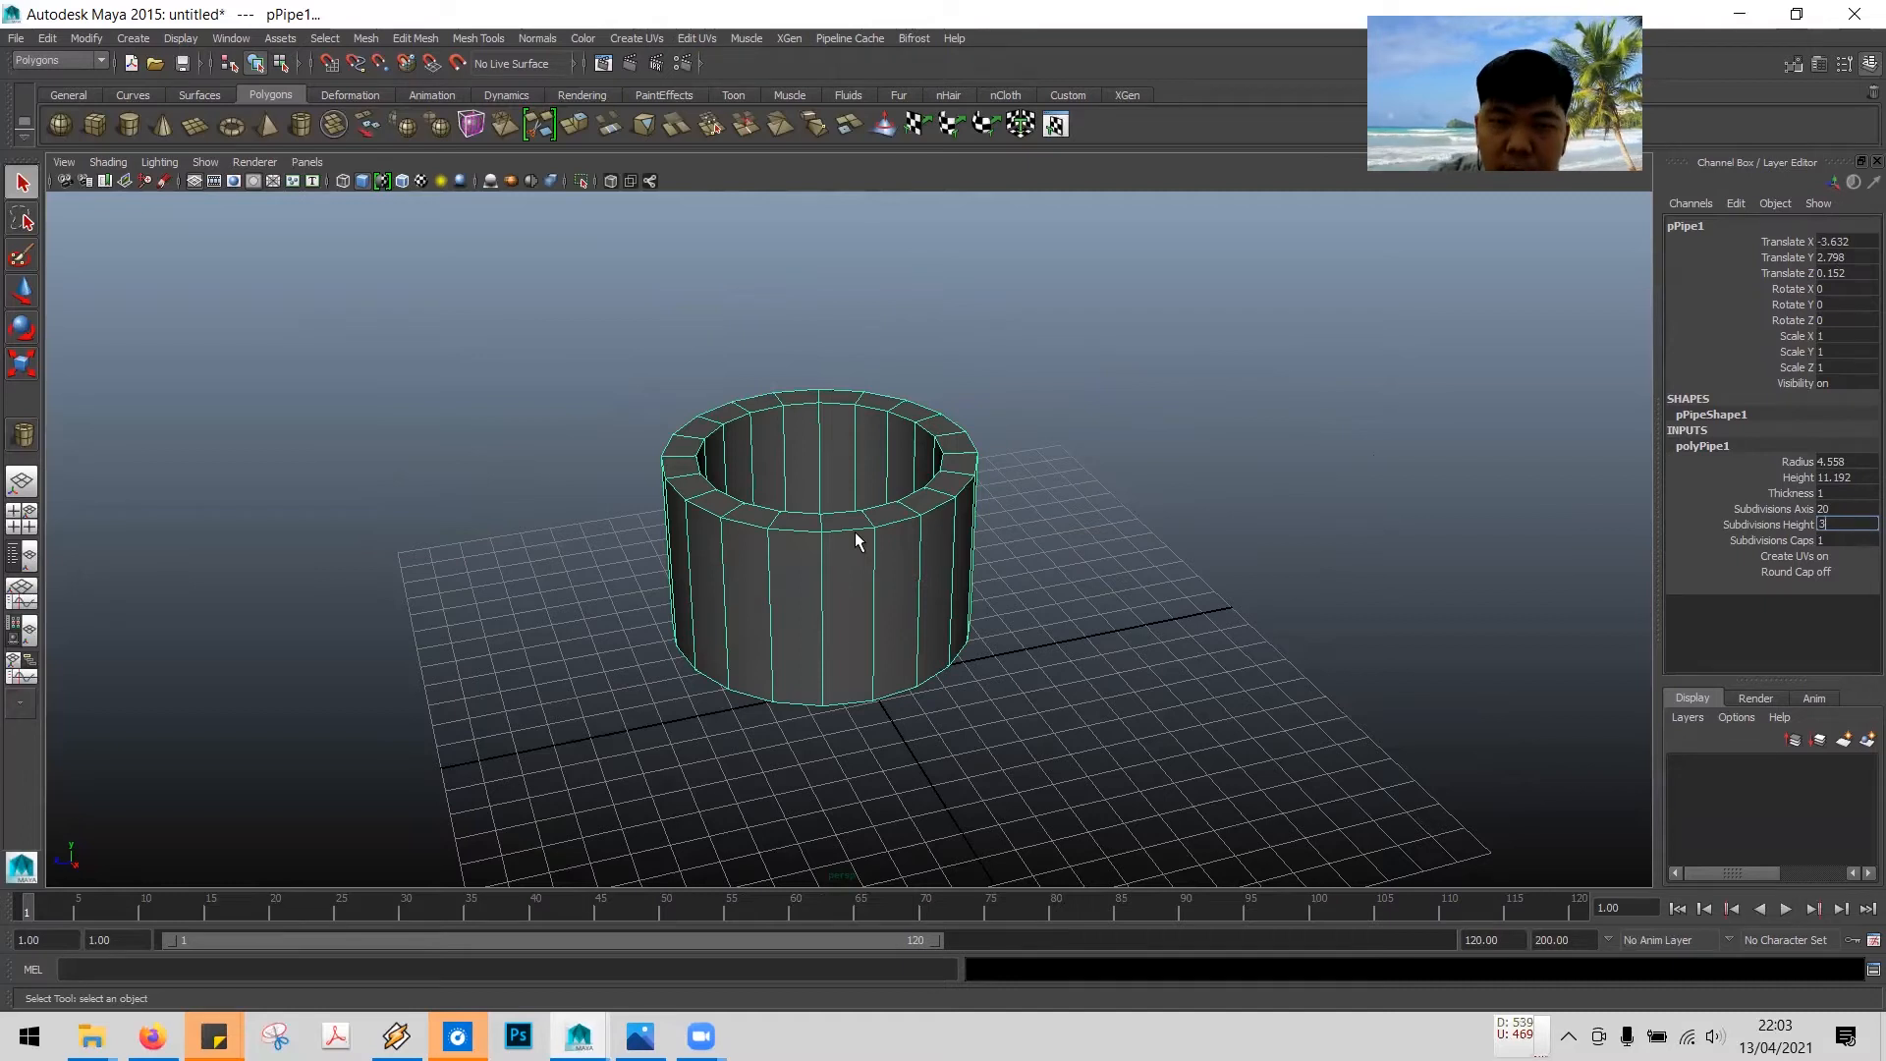
pyautogui.press('Return')
# - Switch to edge selection and select the upper horizontal edge loop around the pipe
pyautogui.keyDown('alt'); pyautogui.moveTo(1043, 609); pyautogui.dragTo(1040, 547); pyautogui.keyUp('alt')
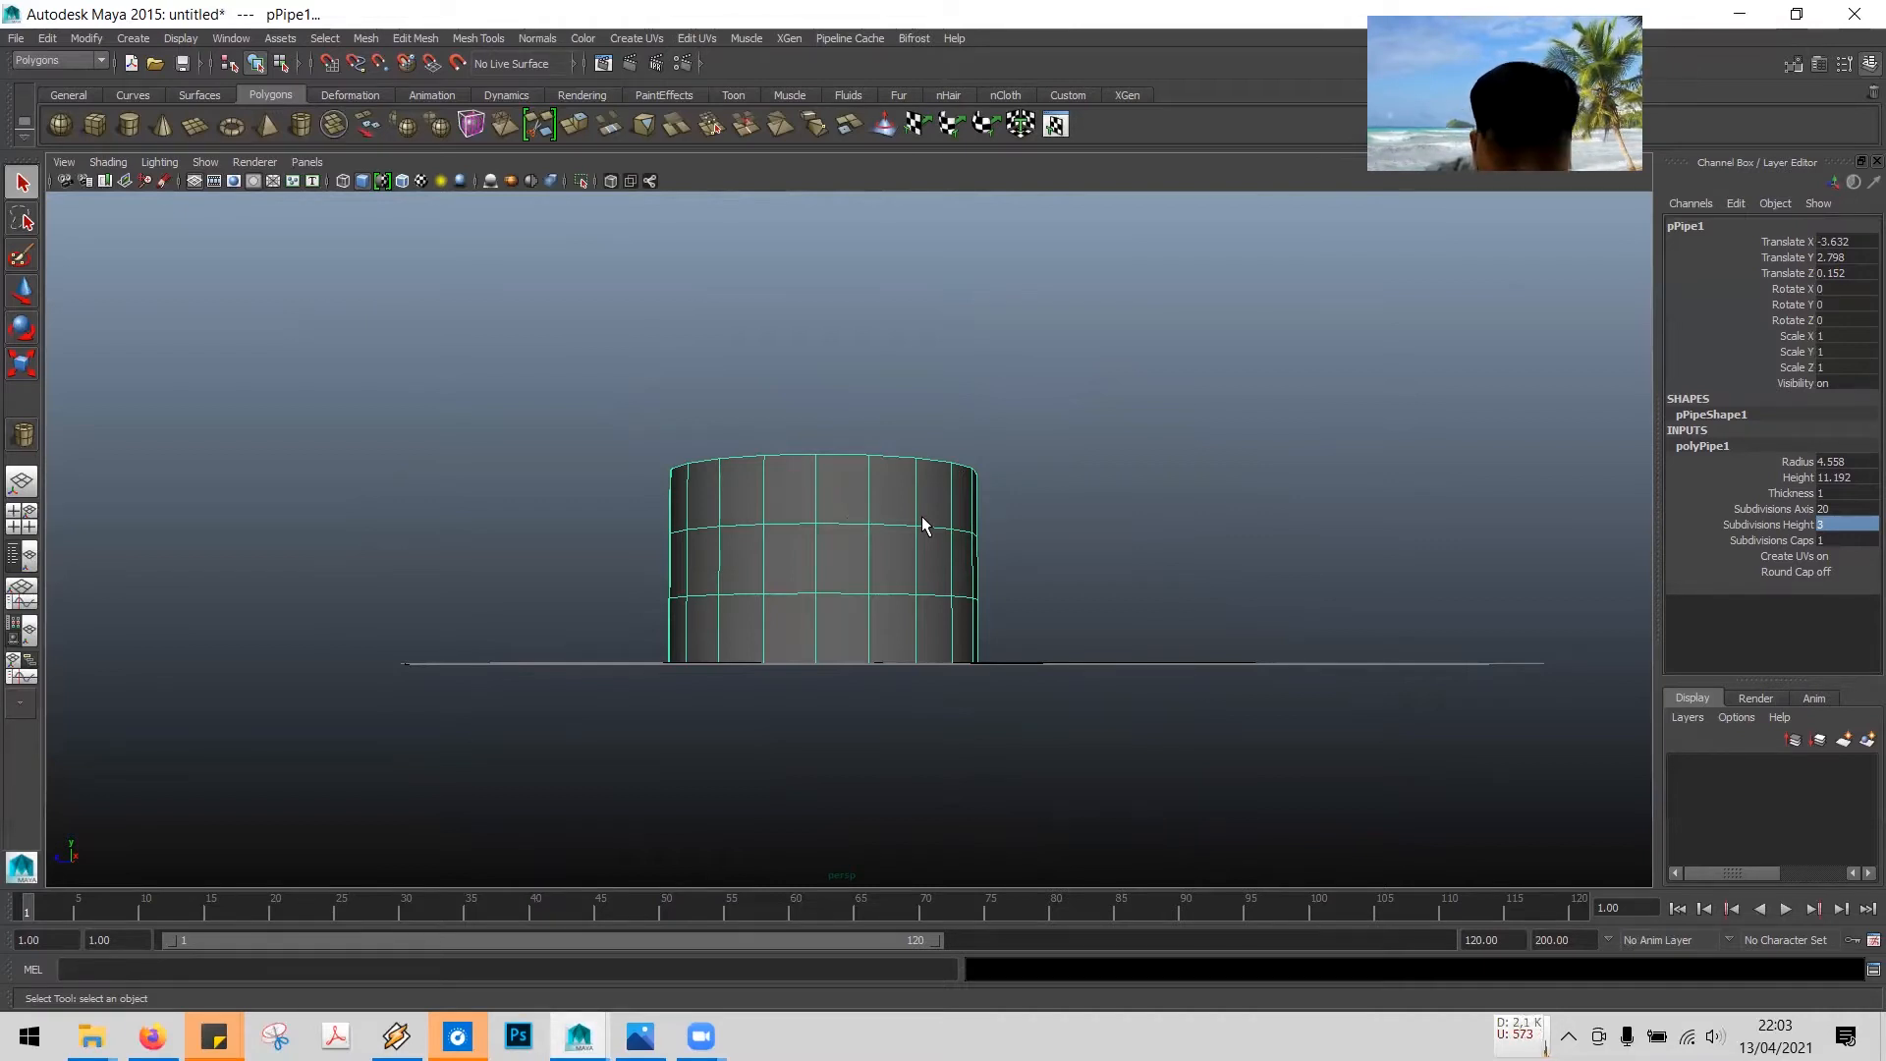
pyautogui.rightClick(833, 488)
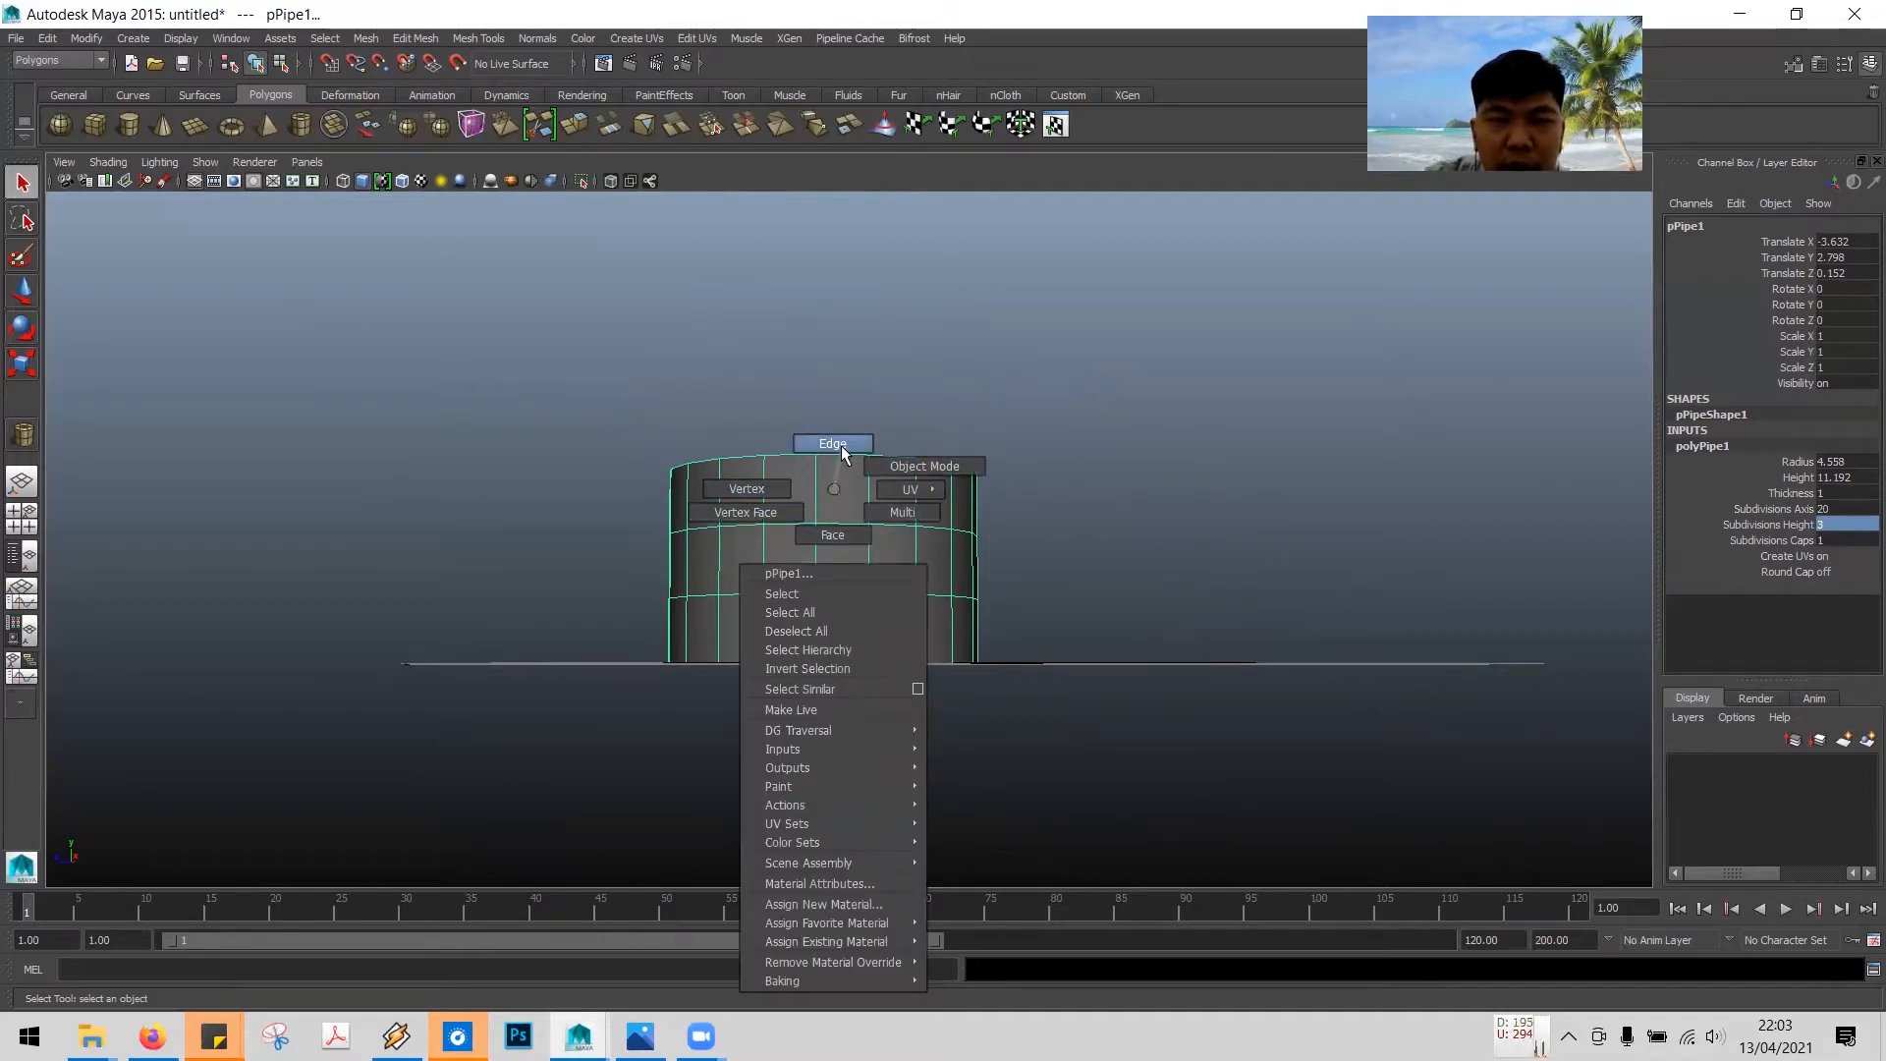
pyautogui.click(835, 444)
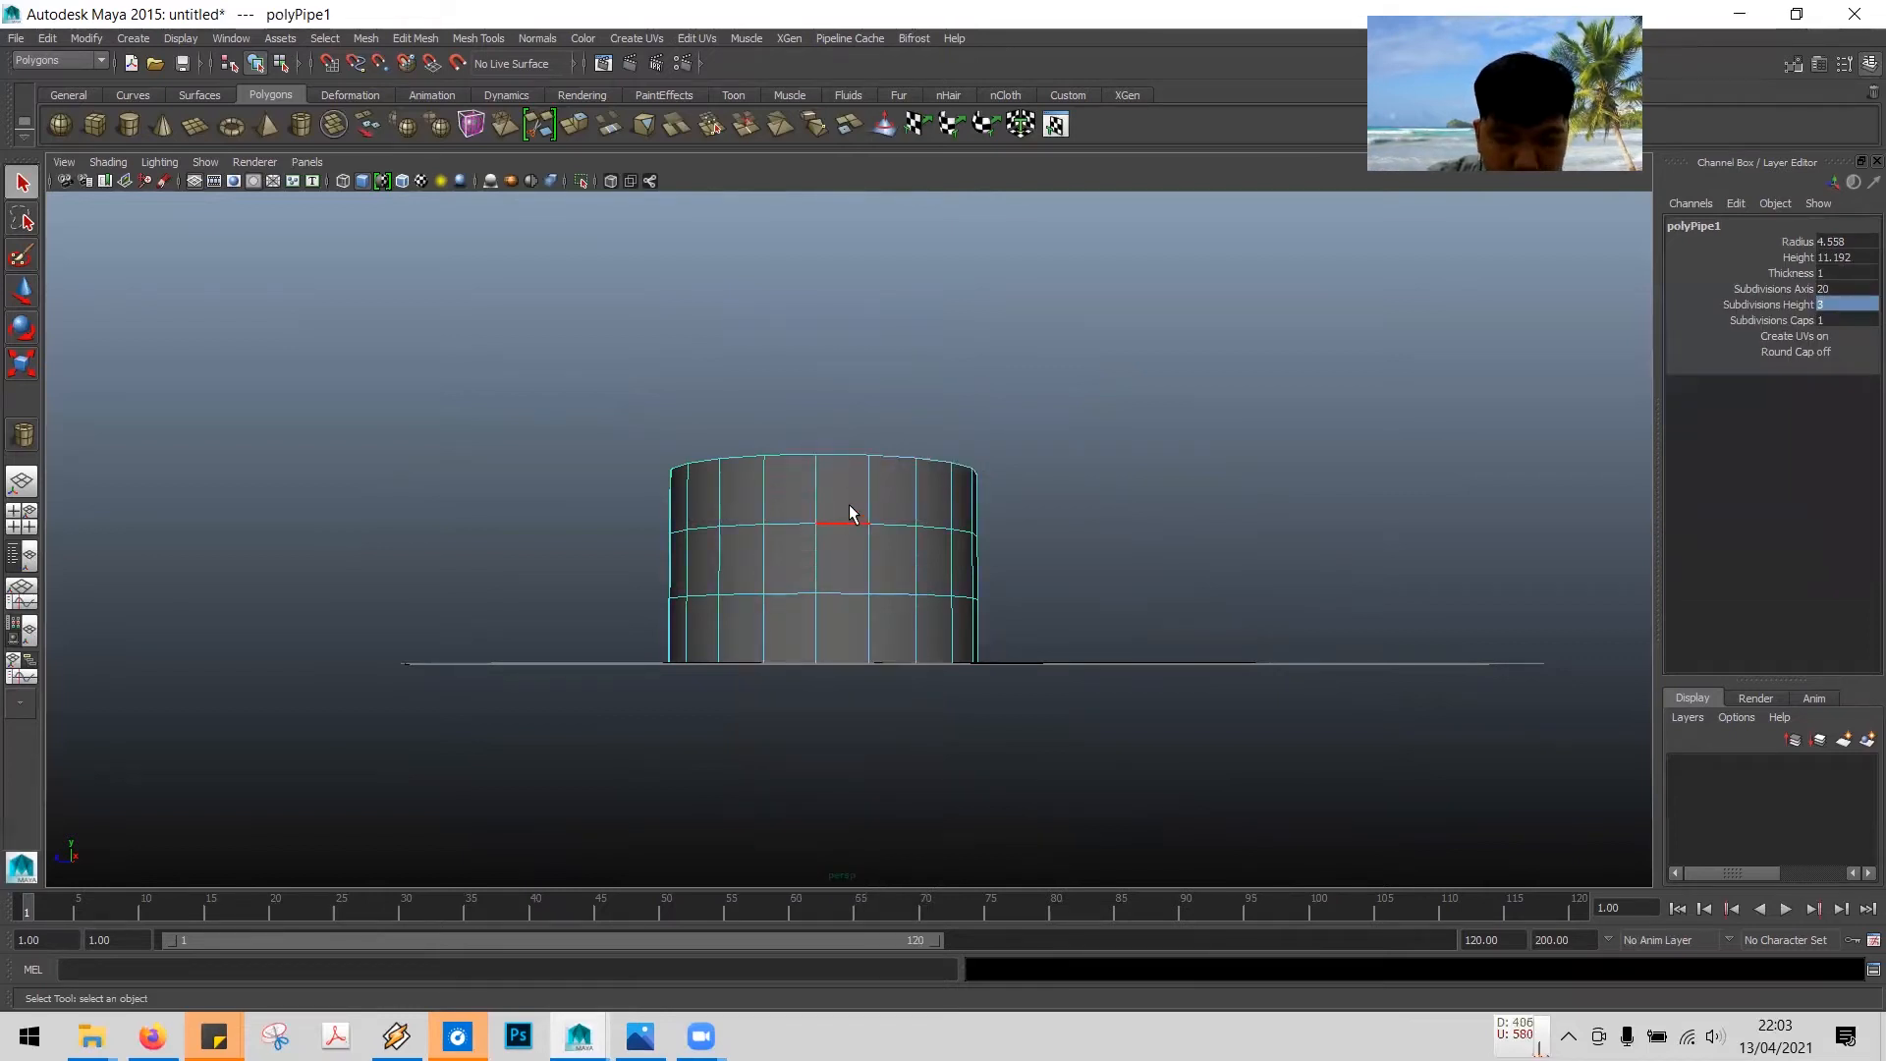
pyautogui.keyDown('alt'); pyautogui.moveTo(1049, 508); pyautogui.dragTo(1015, 527); pyautogui.keyUp('alt')
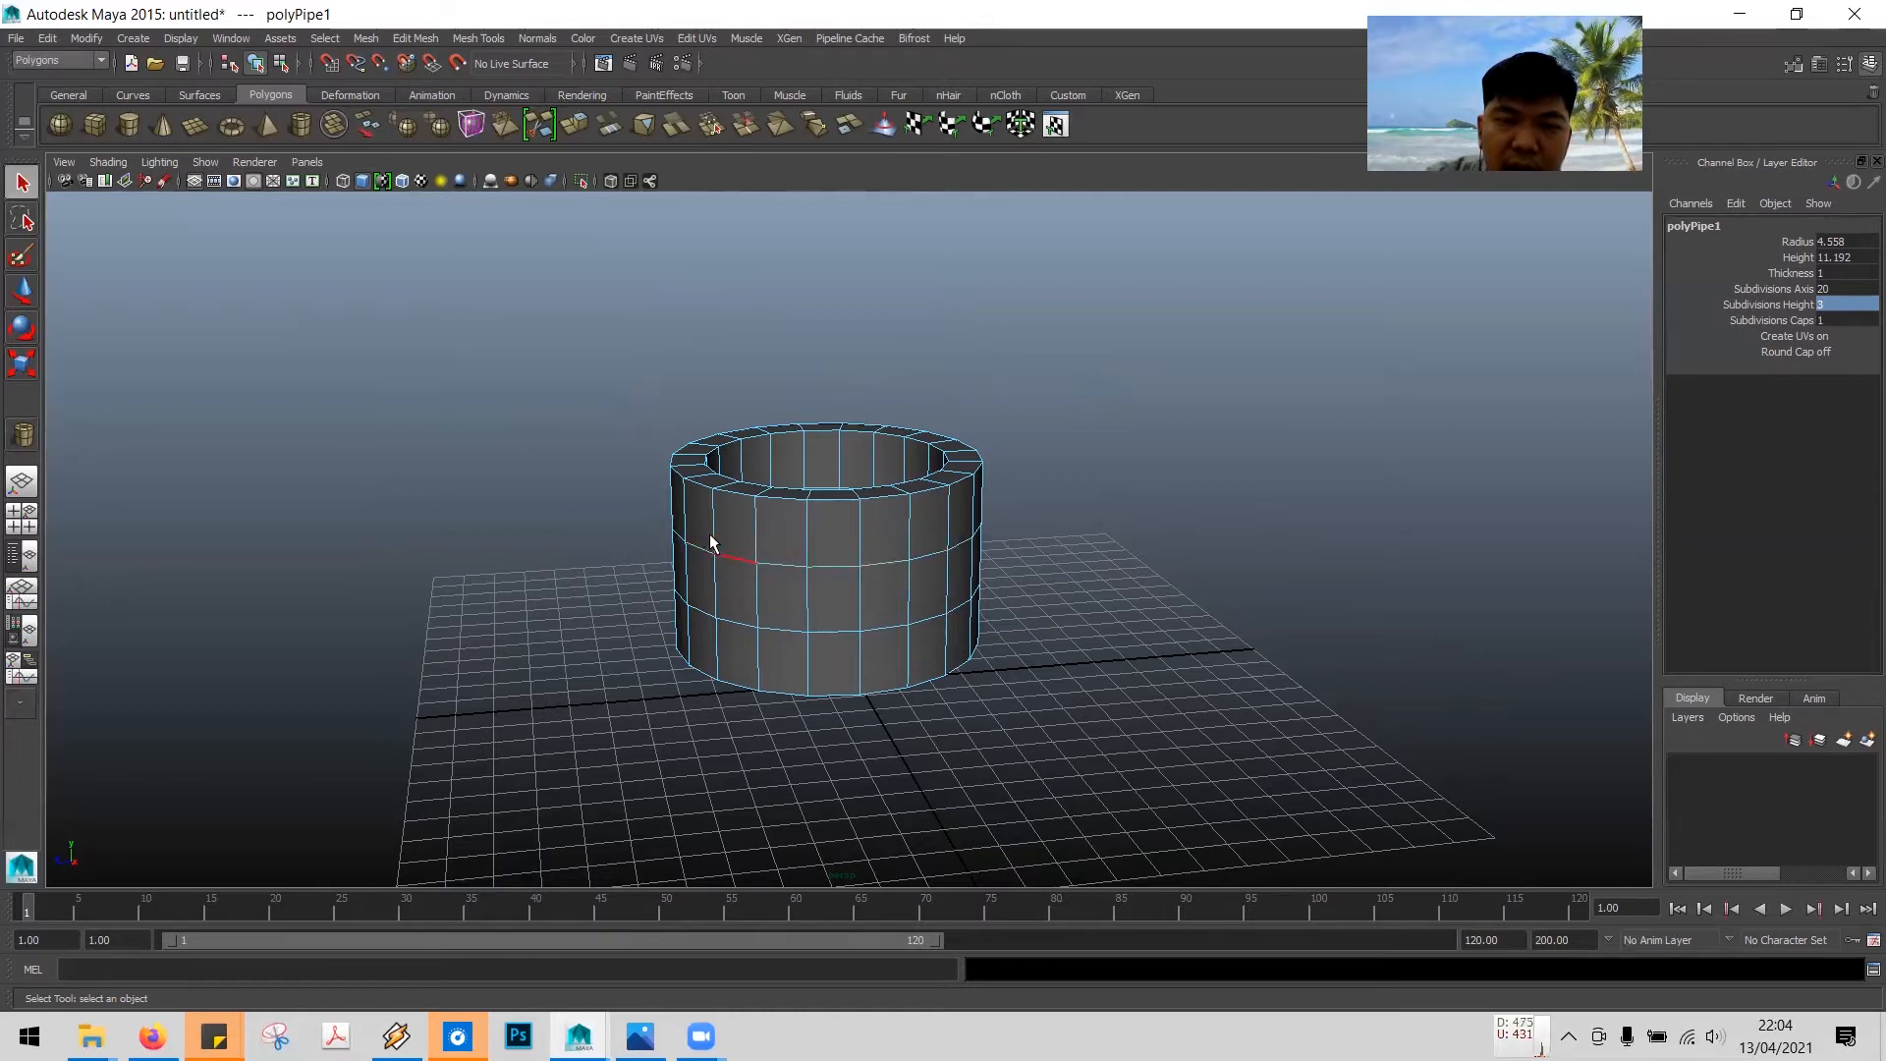
pyautogui.click(886, 566)
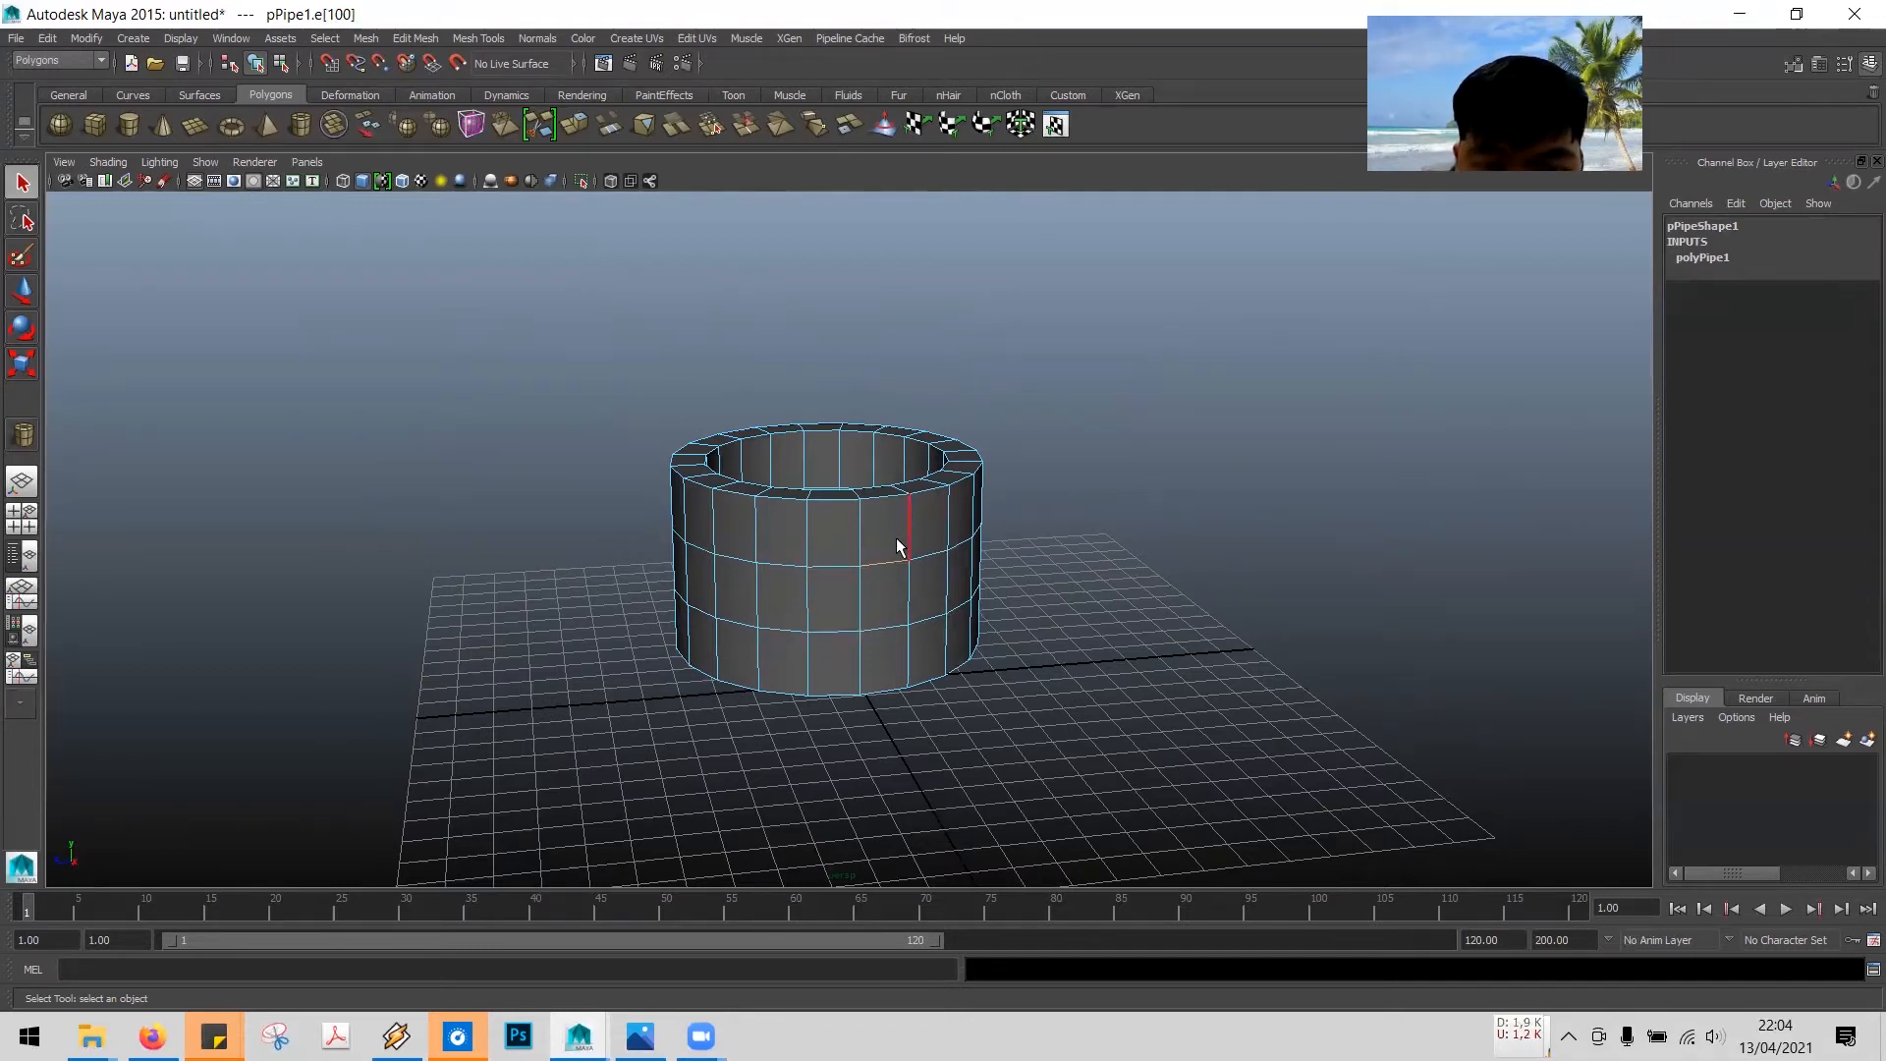
pyautogui.doubleClick(830, 566)
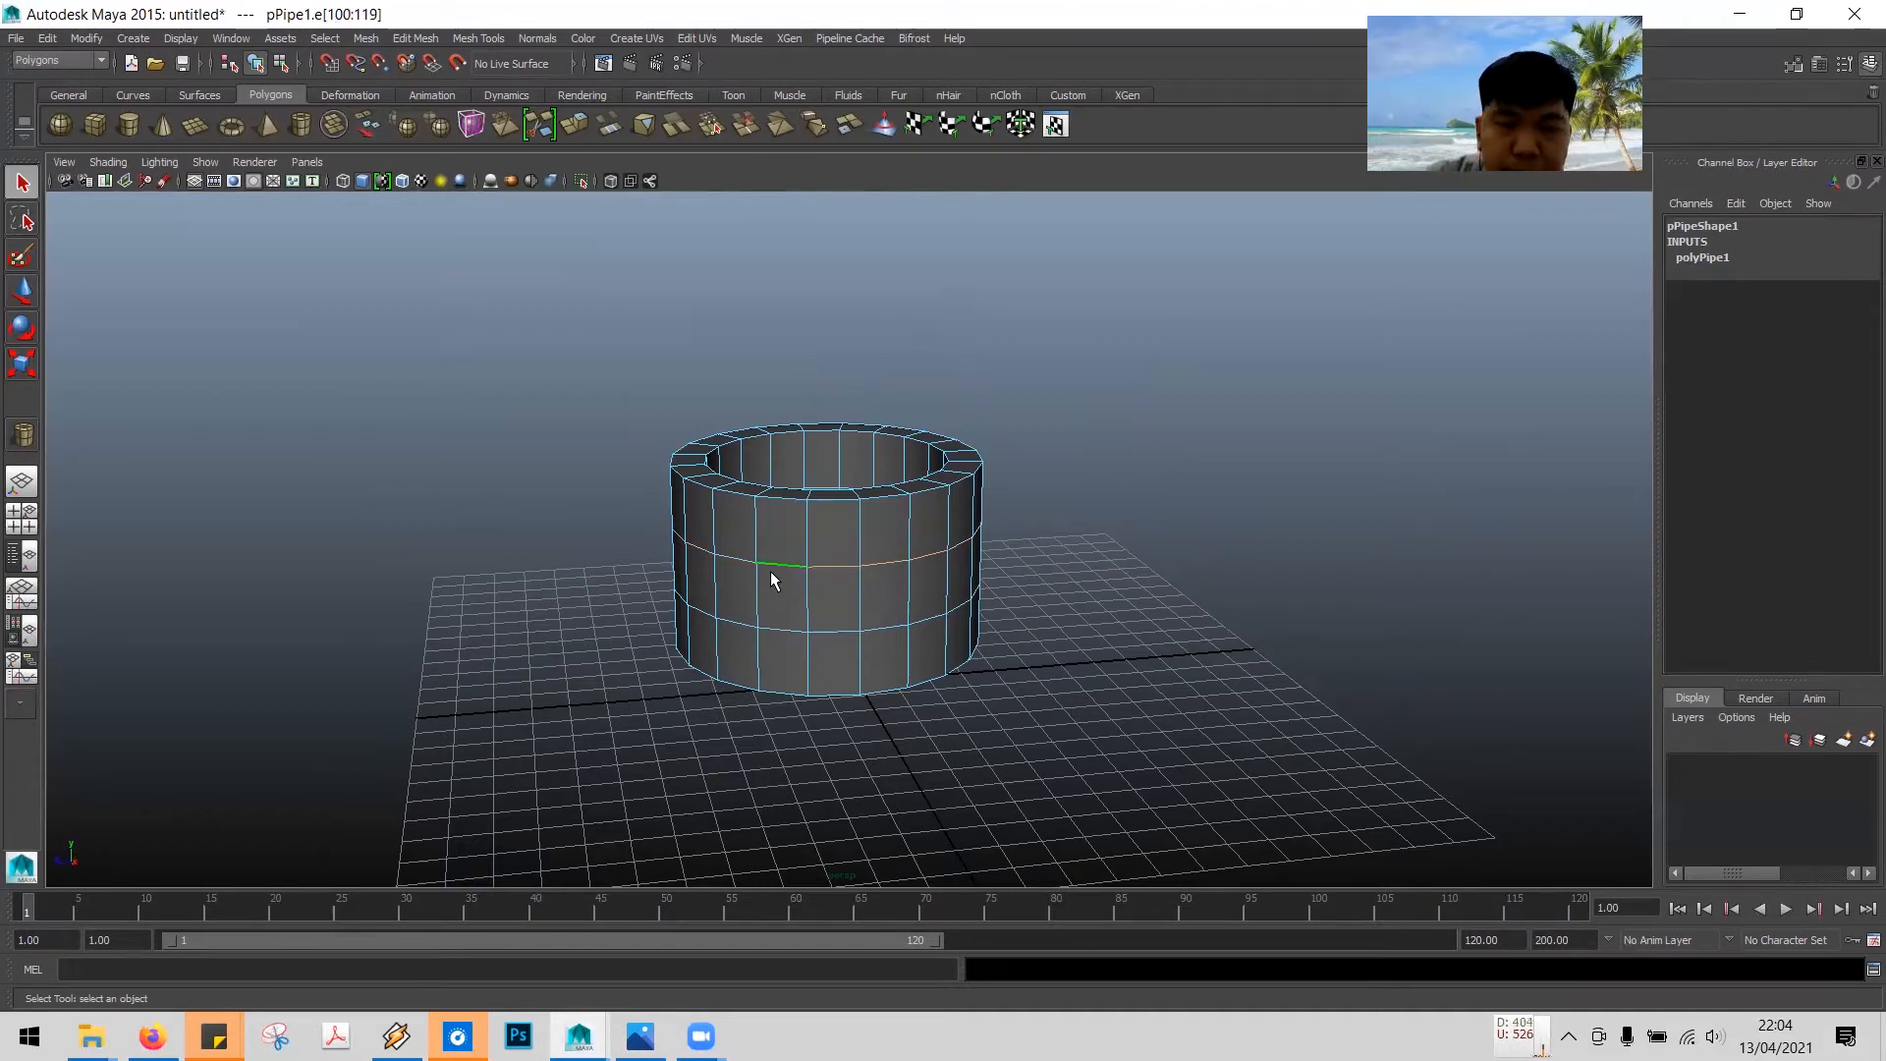
# - Move the selected edge loop upward with the Move tool
pyautogui.keyDown('alt'); pyautogui.moveTo(1130, 514); pyautogui.dragTo(1032, 511); pyautogui.keyUp('alt')
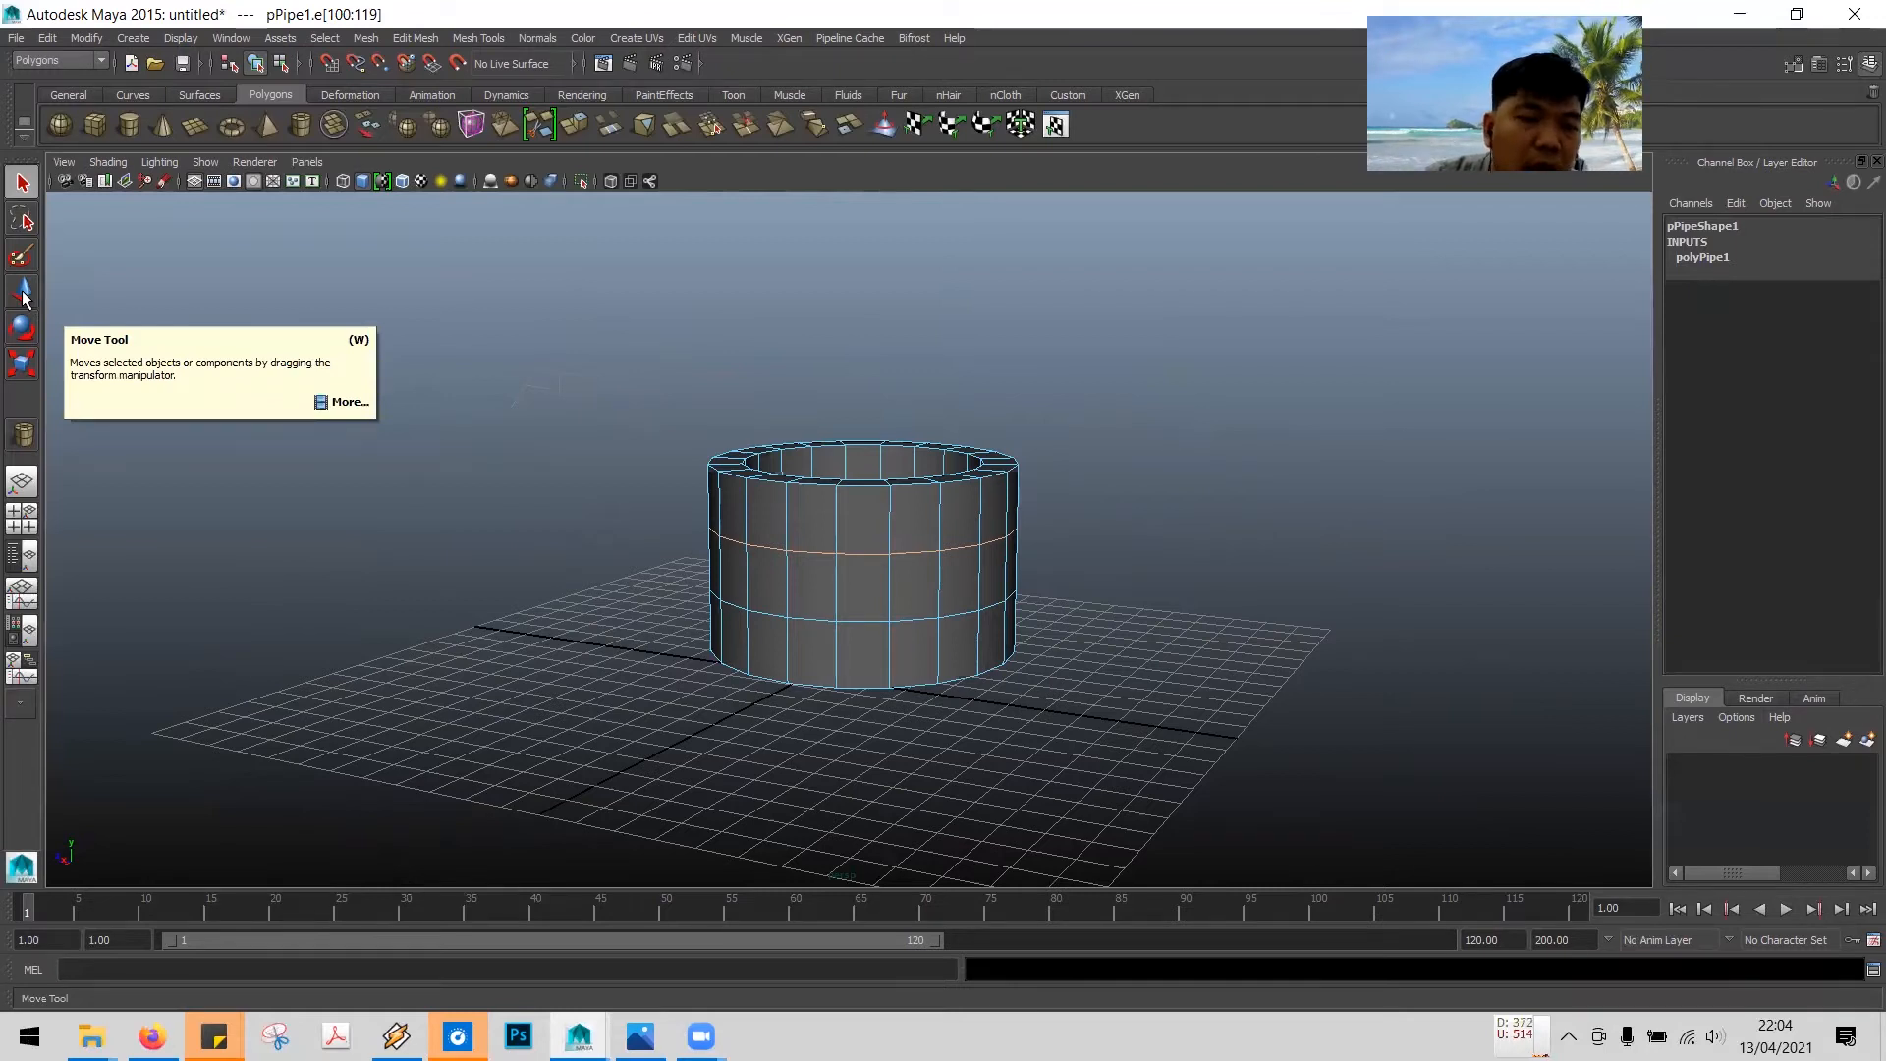
pyautogui.press('w')
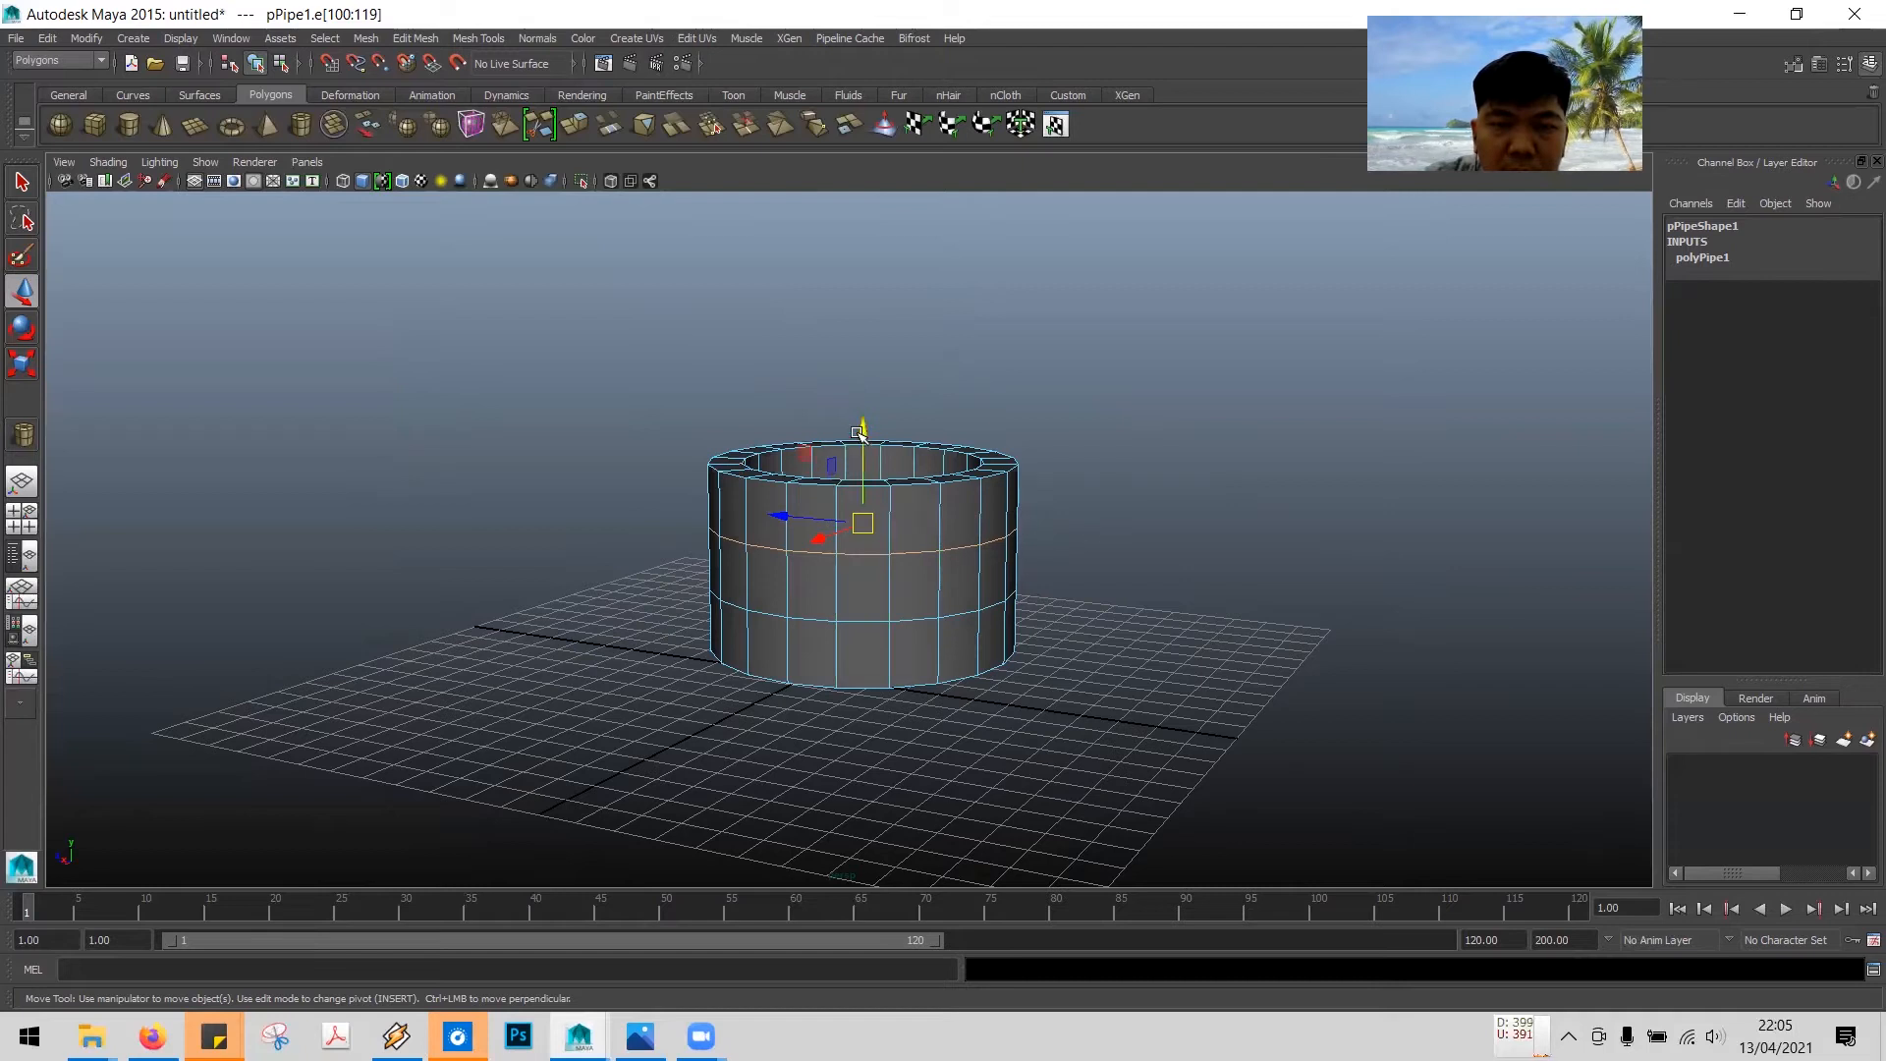
pyautogui.moveTo(863, 427); pyautogui.dragTo(869, 400)
# - Select the lower horizontal edge loop and move it downward toward the pipe's base
pyautogui.keyDown('alt'); pyautogui.moveTo(1085, 457); pyautogui.dragTo(1012, 482); pyautogui.keyUp('alt')
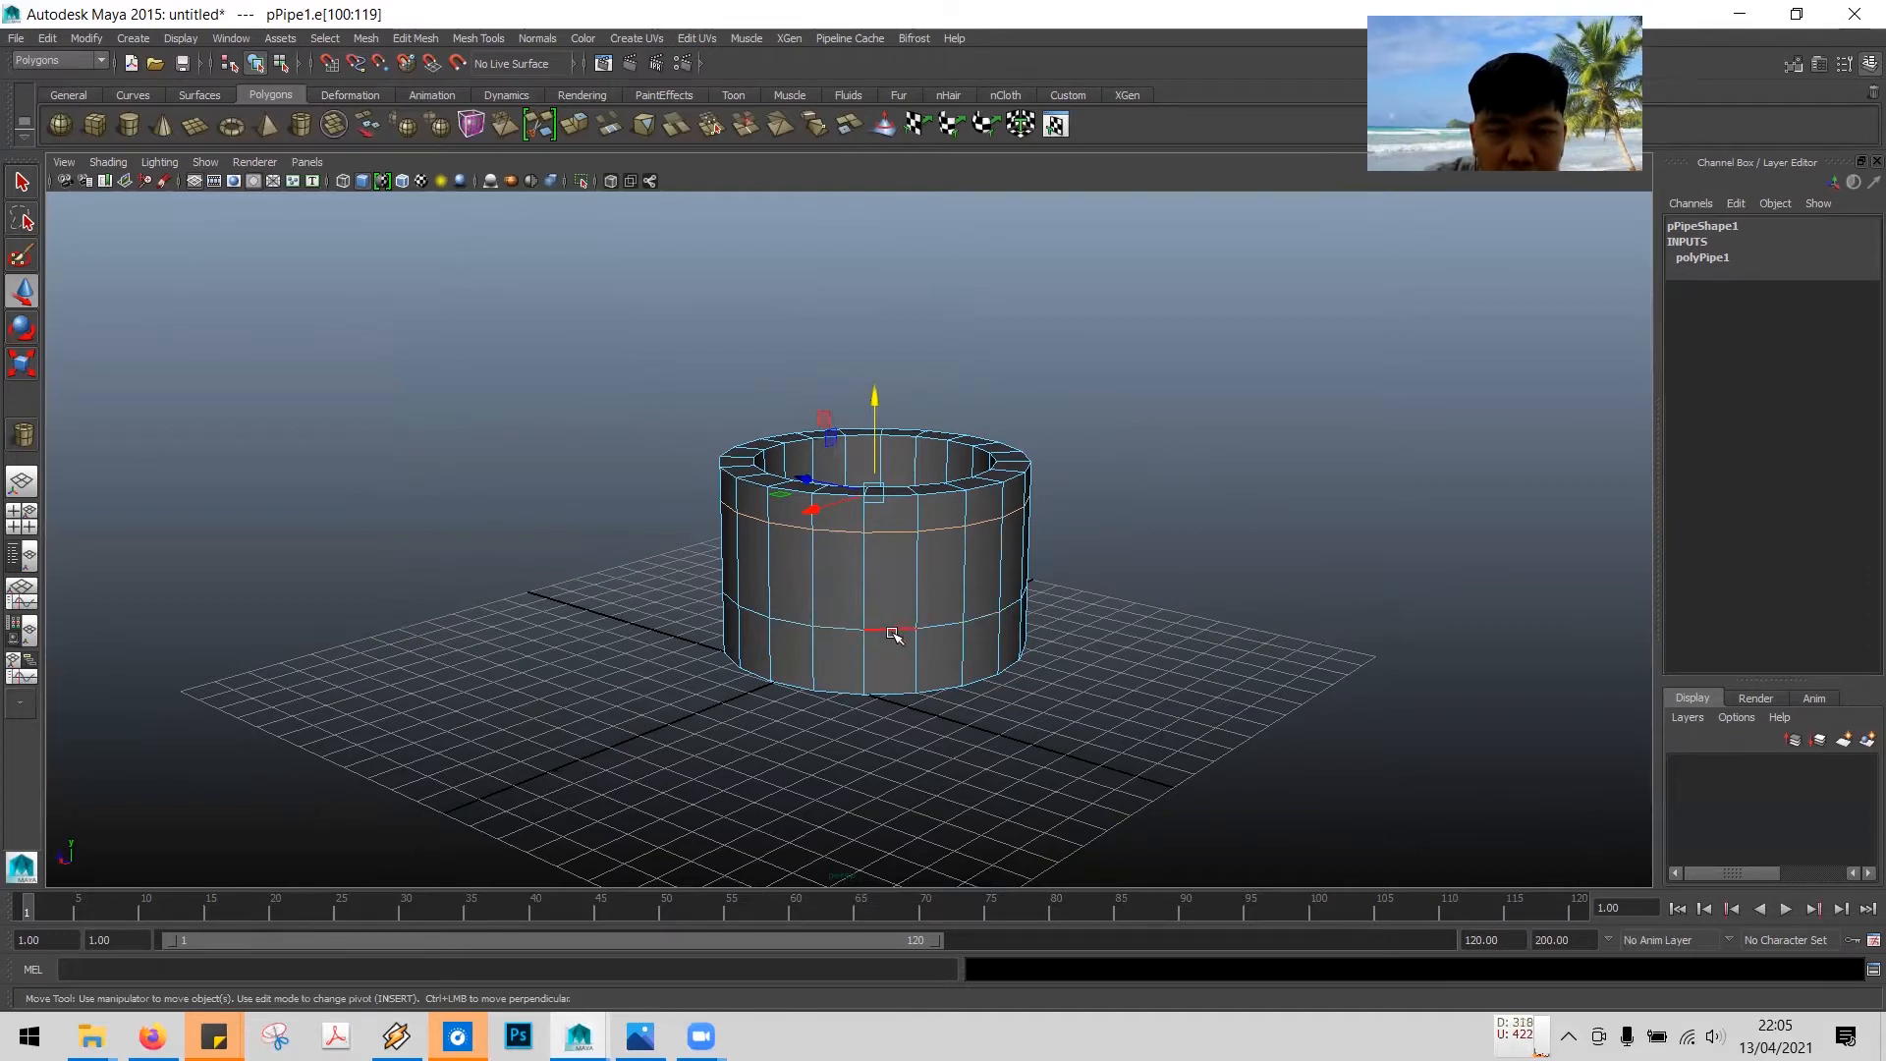
pyautogui.doubleClick(889, 631)
pyautogui.keyDown('alt'); pyautogui.moveTo(1204, 581); pyautogui.dragTo(1129, 589); pyautogui.keyUp('alt')
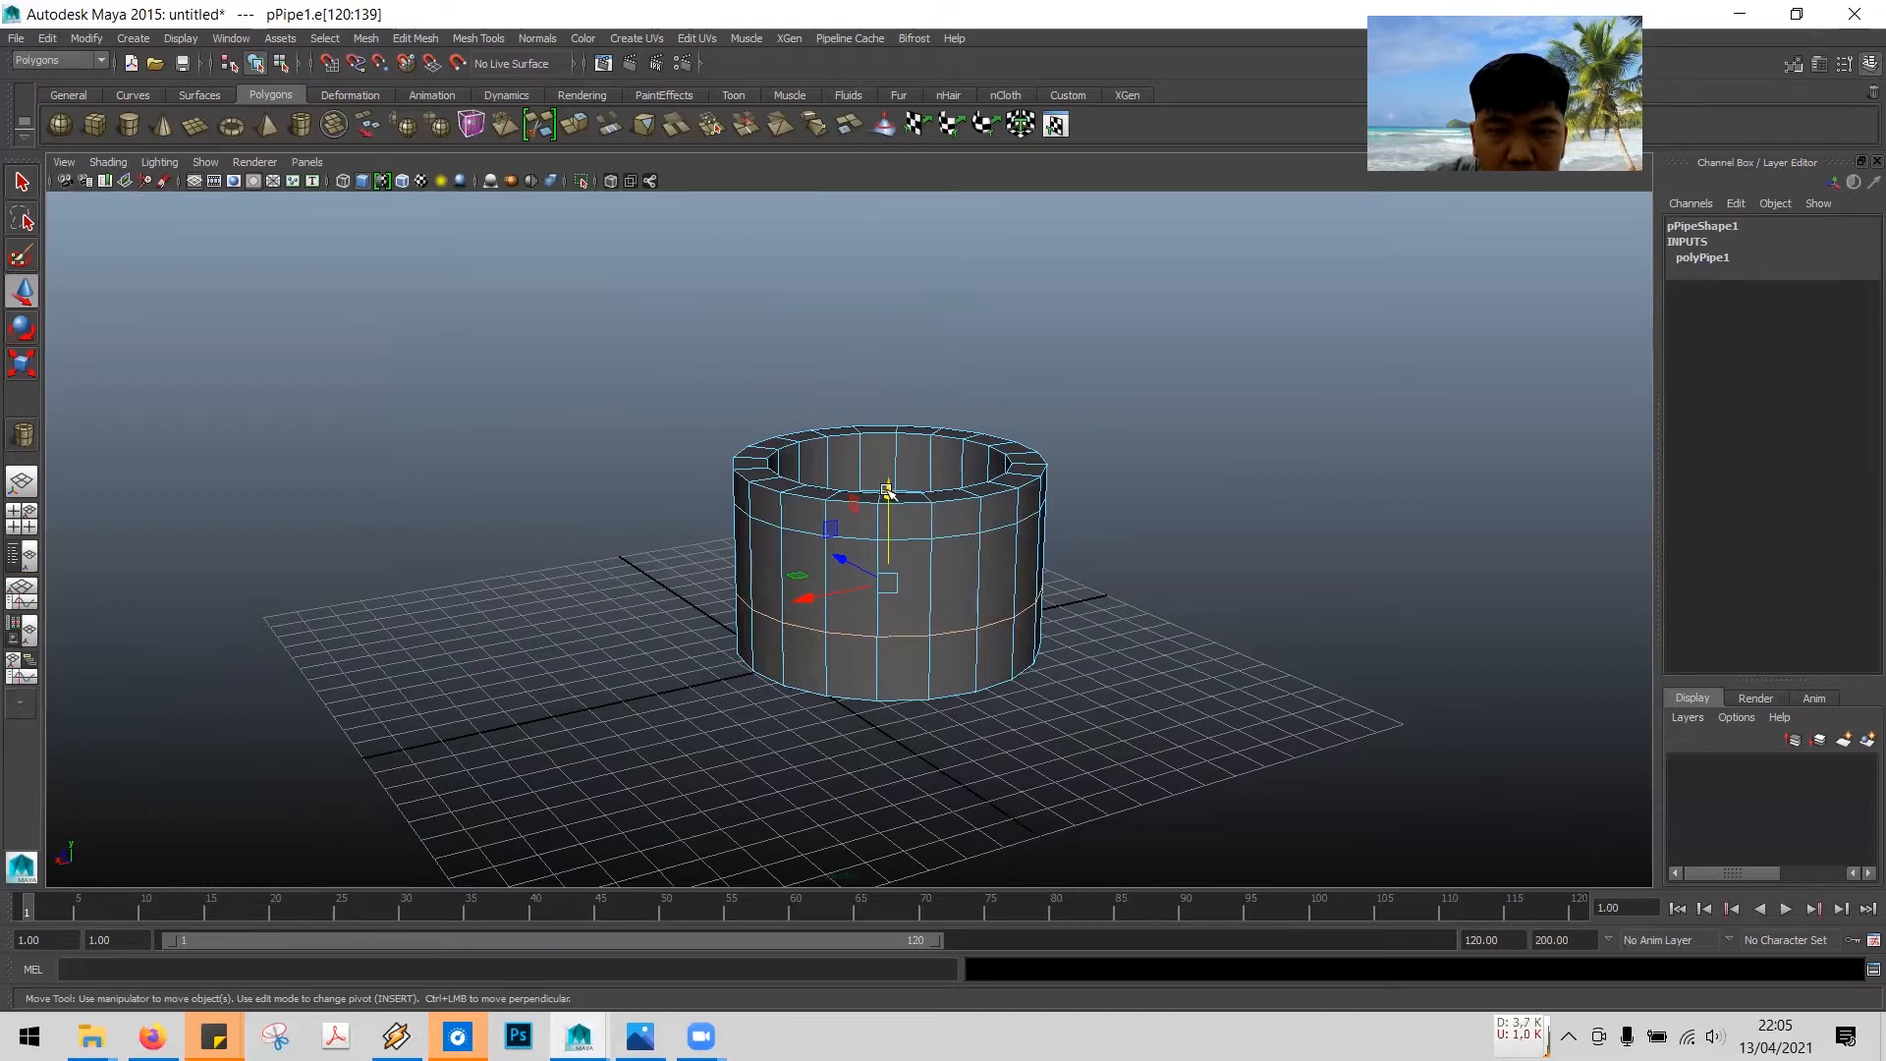
pyautogui.moveTo(891, 493); pyautogui.dragTo(889, 516)
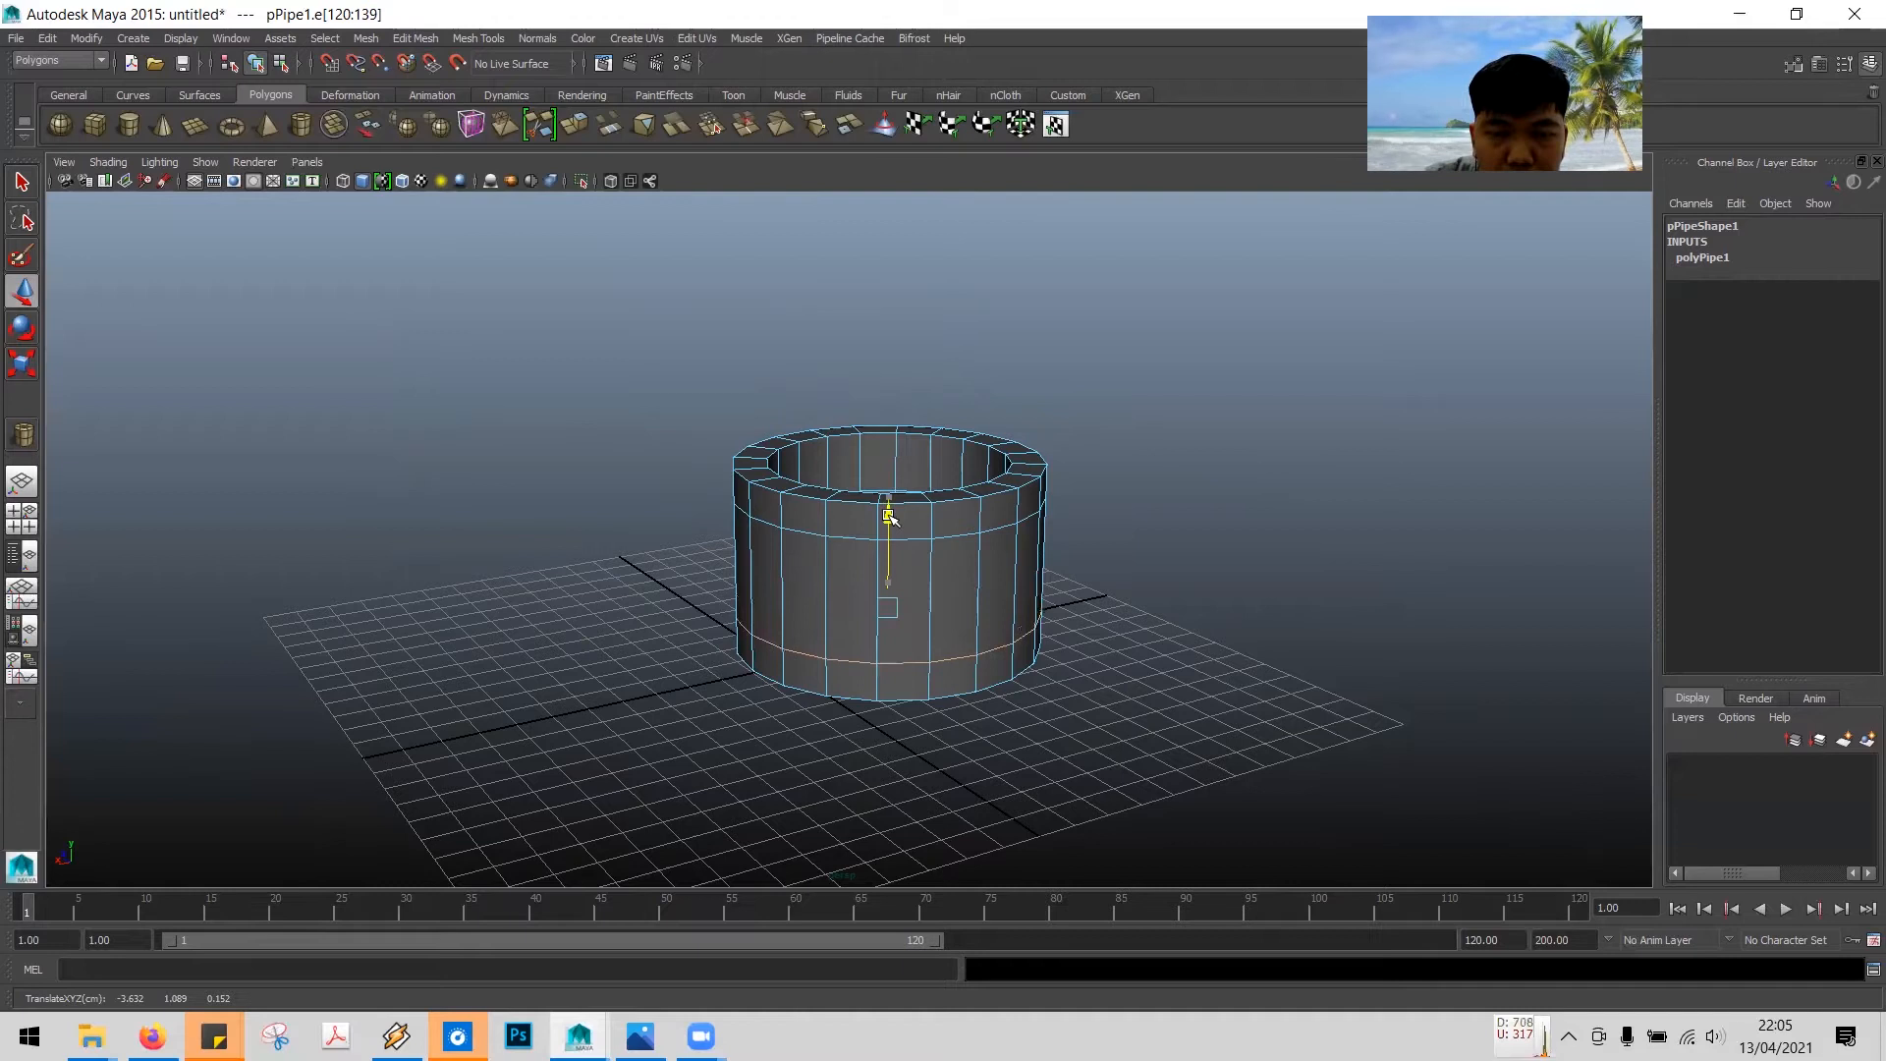
pyautogui.keyDown('alt'); pyautogui.moveTo(1137, 593); pyautogui.dragTo(1135, 559); pyautogui.keyUp('alt')
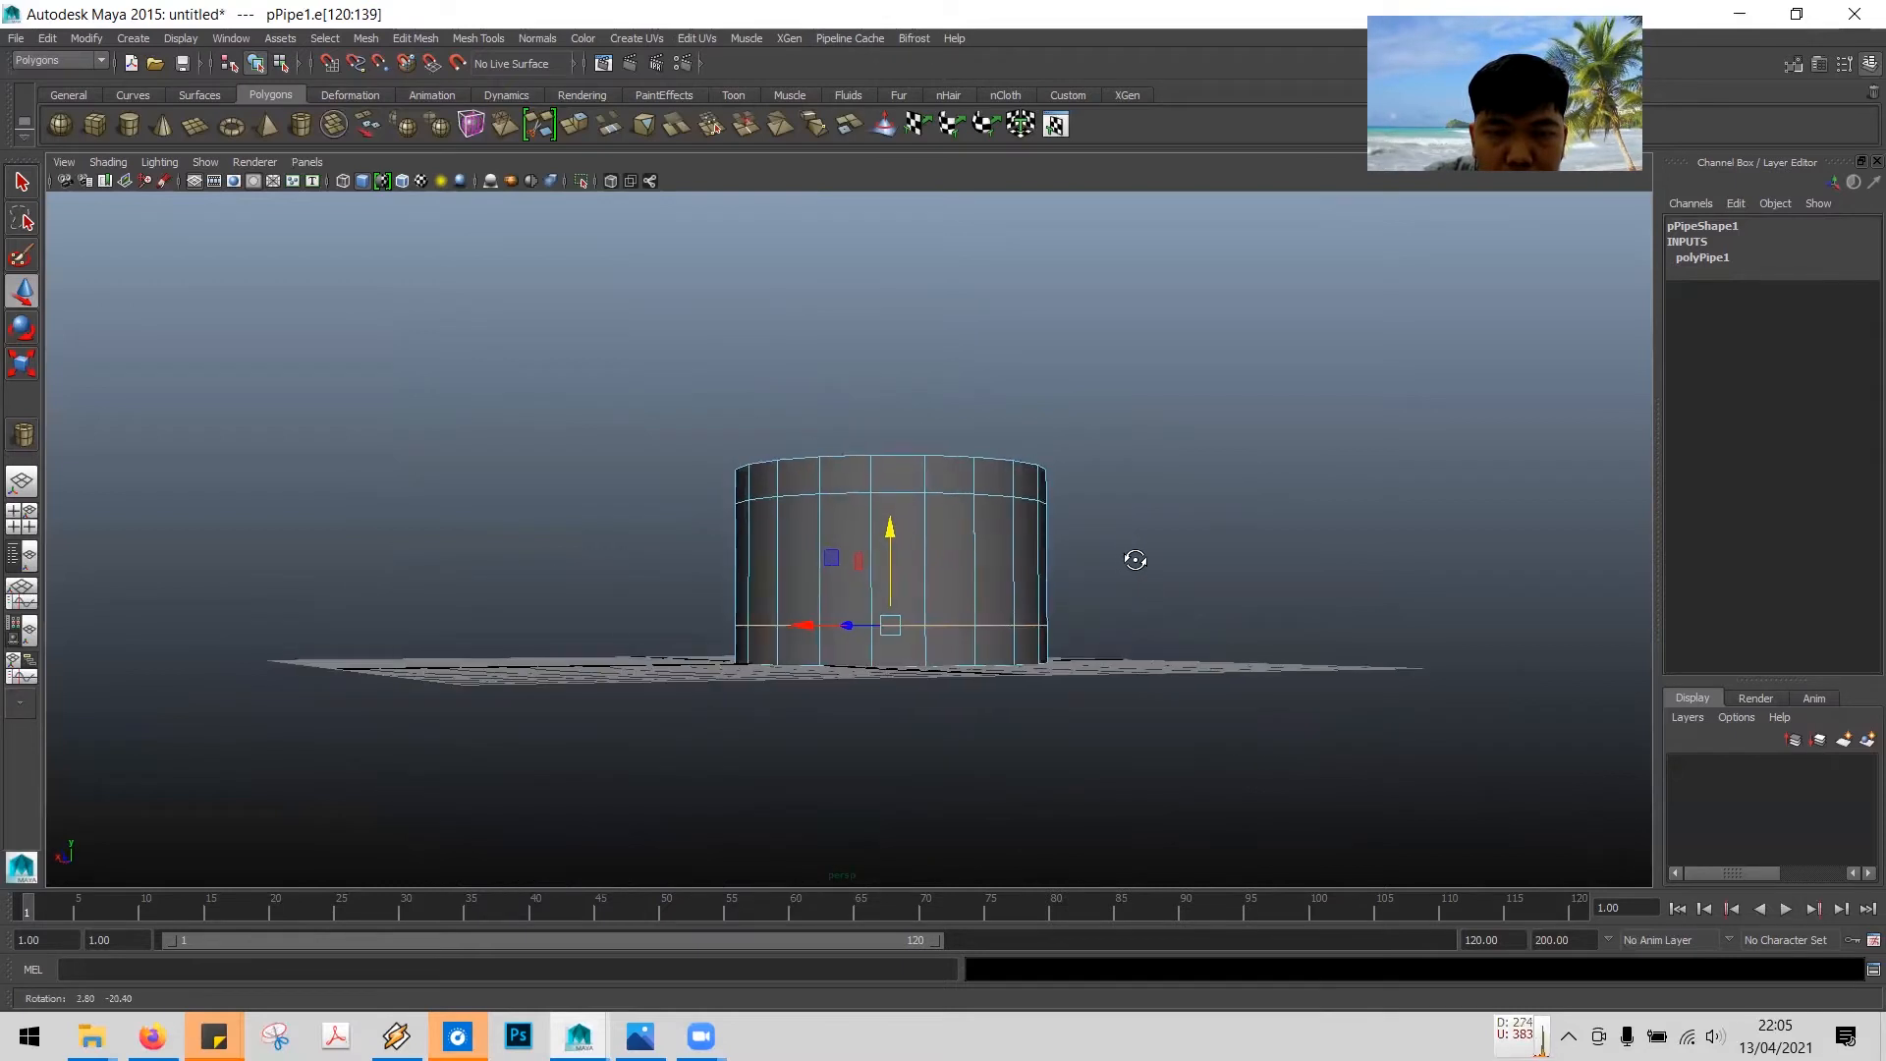
pyautogui.click(890, 531)
pyautogui.moveTo(890, 531); pyautogui.dragTo(891, 530)
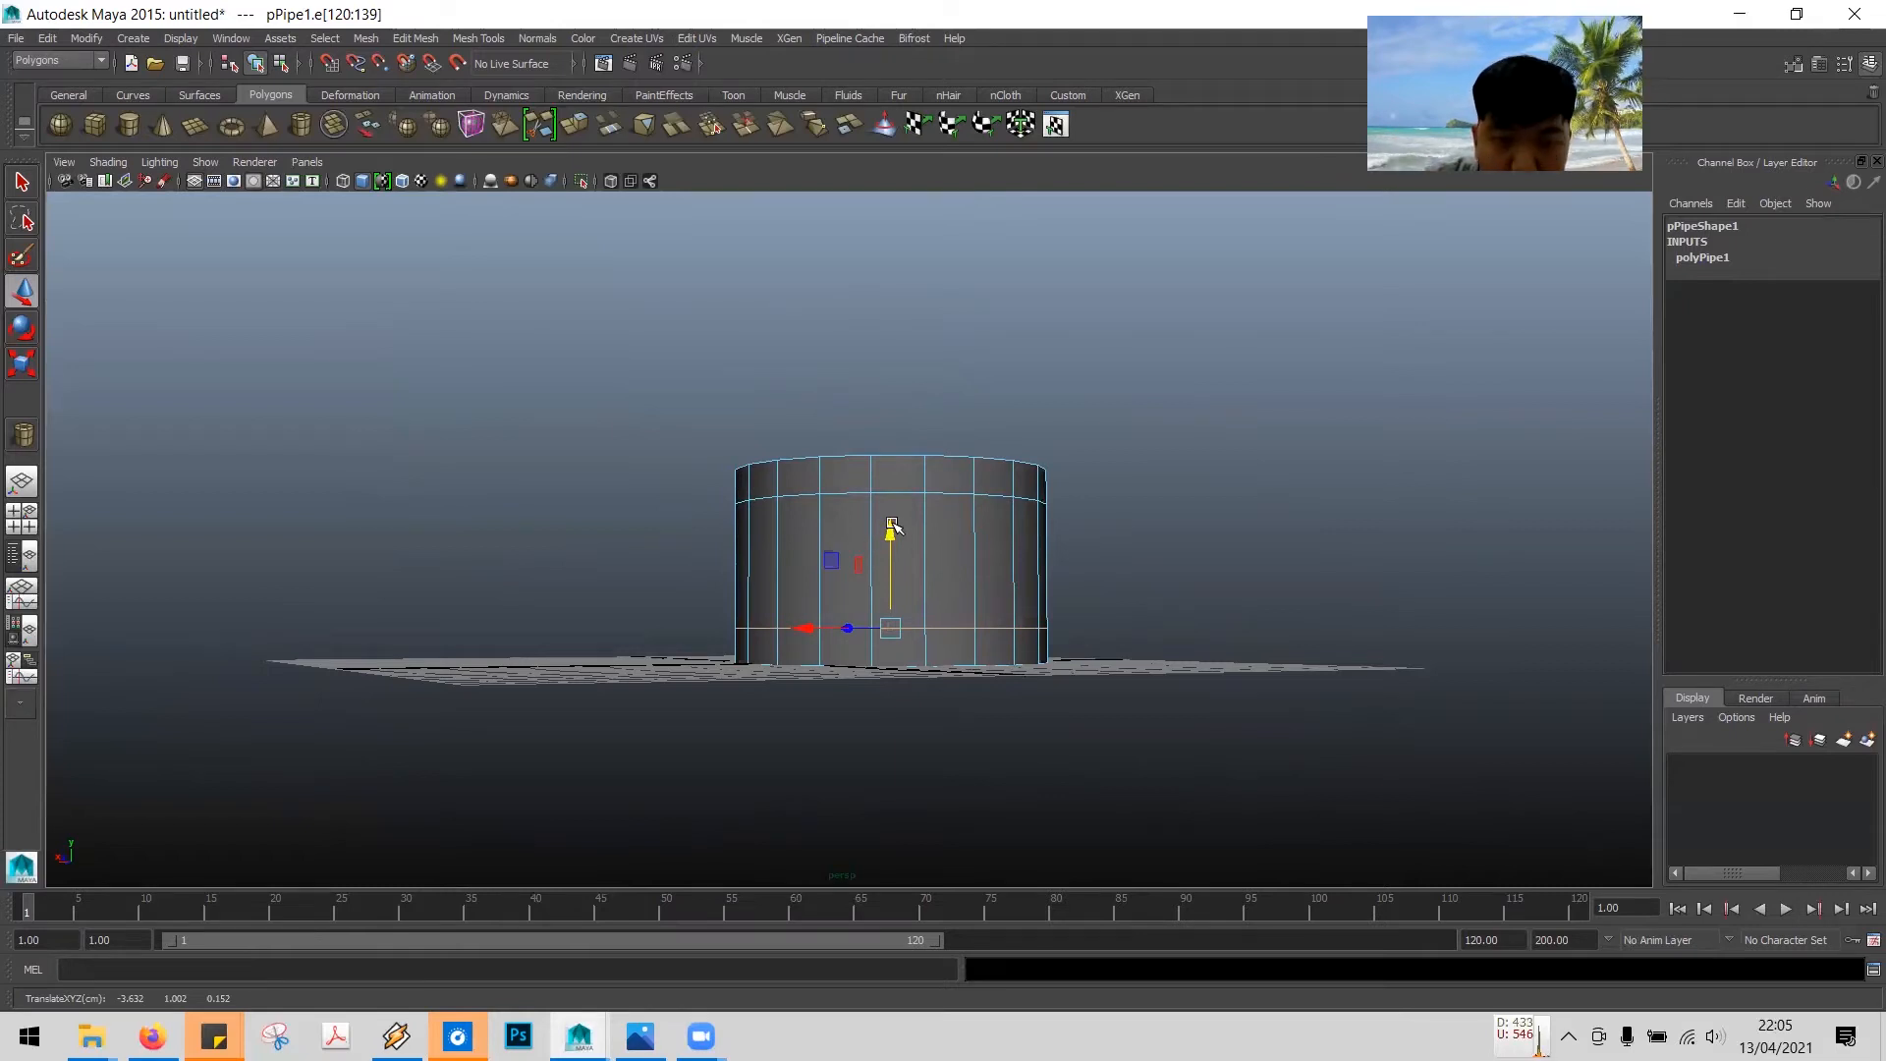
# - Switch the viewport to the four-view layout
pyautogui.keyDown('alt'); pyautogui.moveTo(1145, 524); pyautogui.dragTo(1140, 559); pyautogui.keyUp('alt')
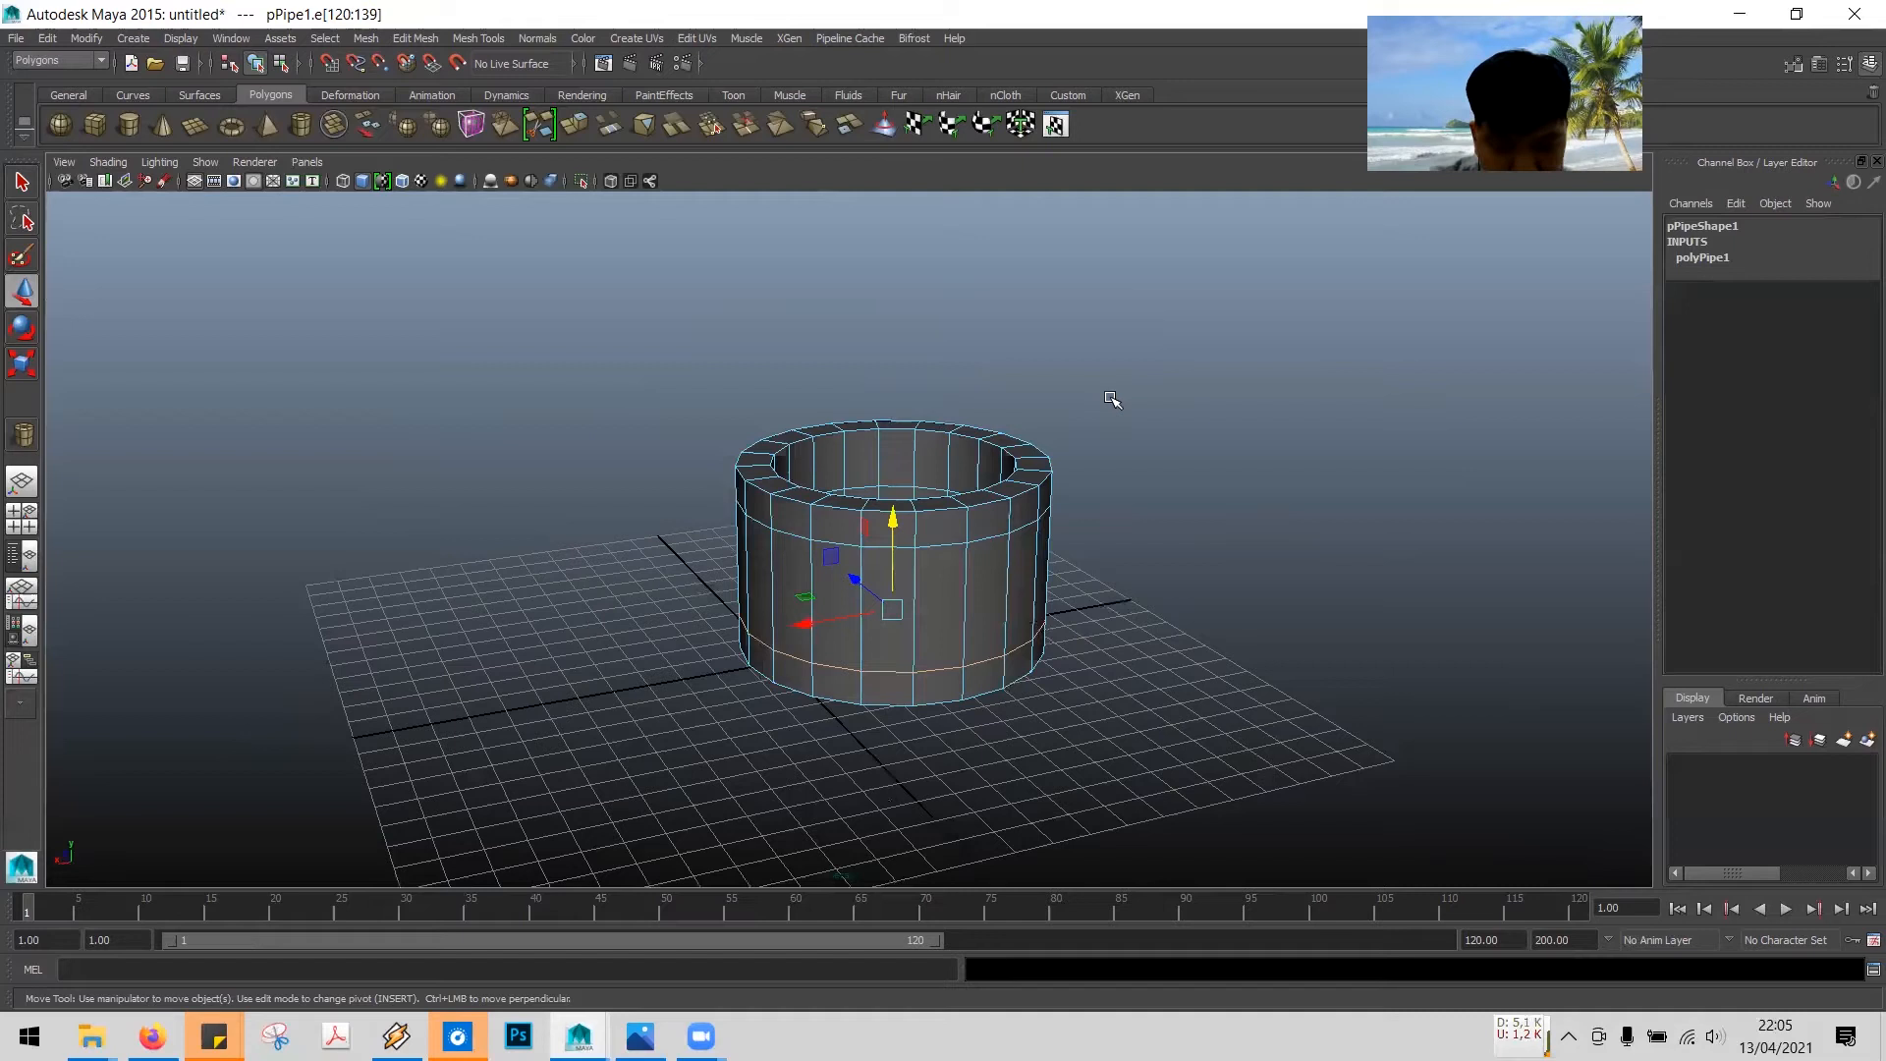
pyautogui.press('space')
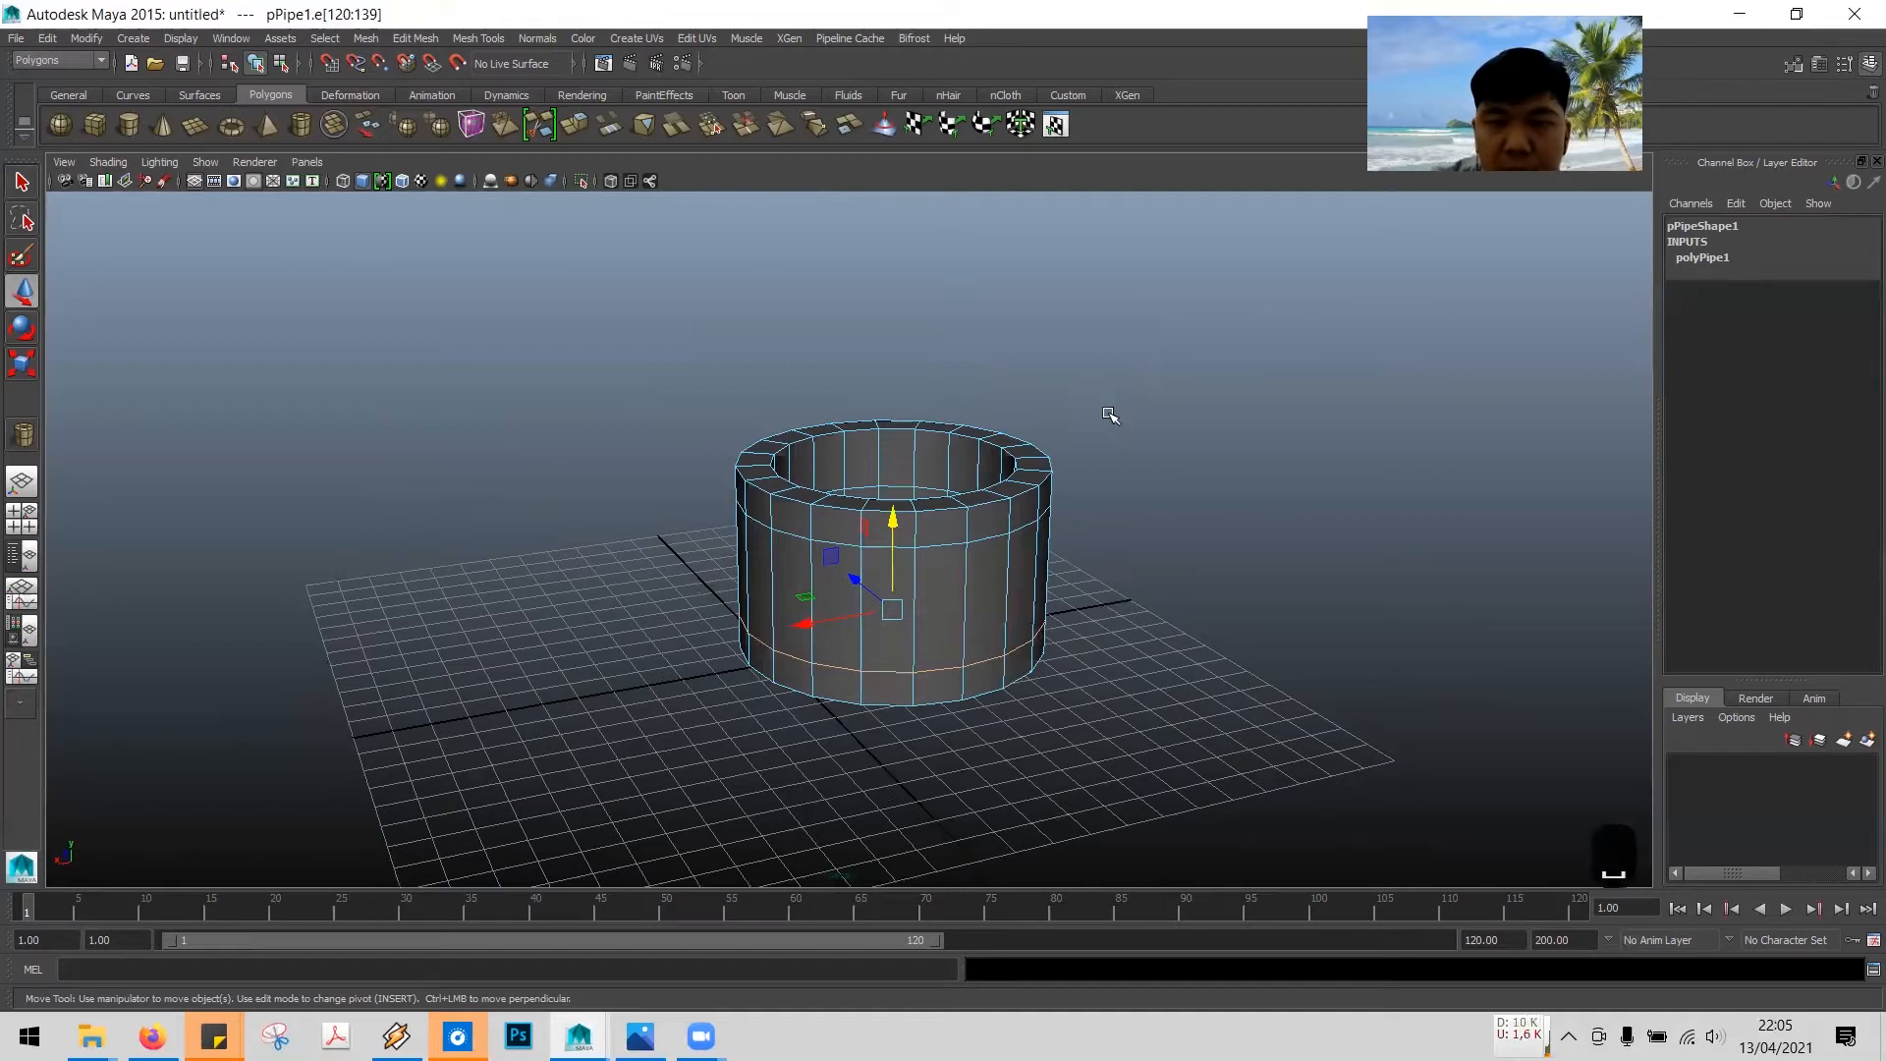
pyautogui.press('space')
pyautogui.press('space')
pyautogui.press('space')
pyautogui.press('space')
pyautogui.press('space')
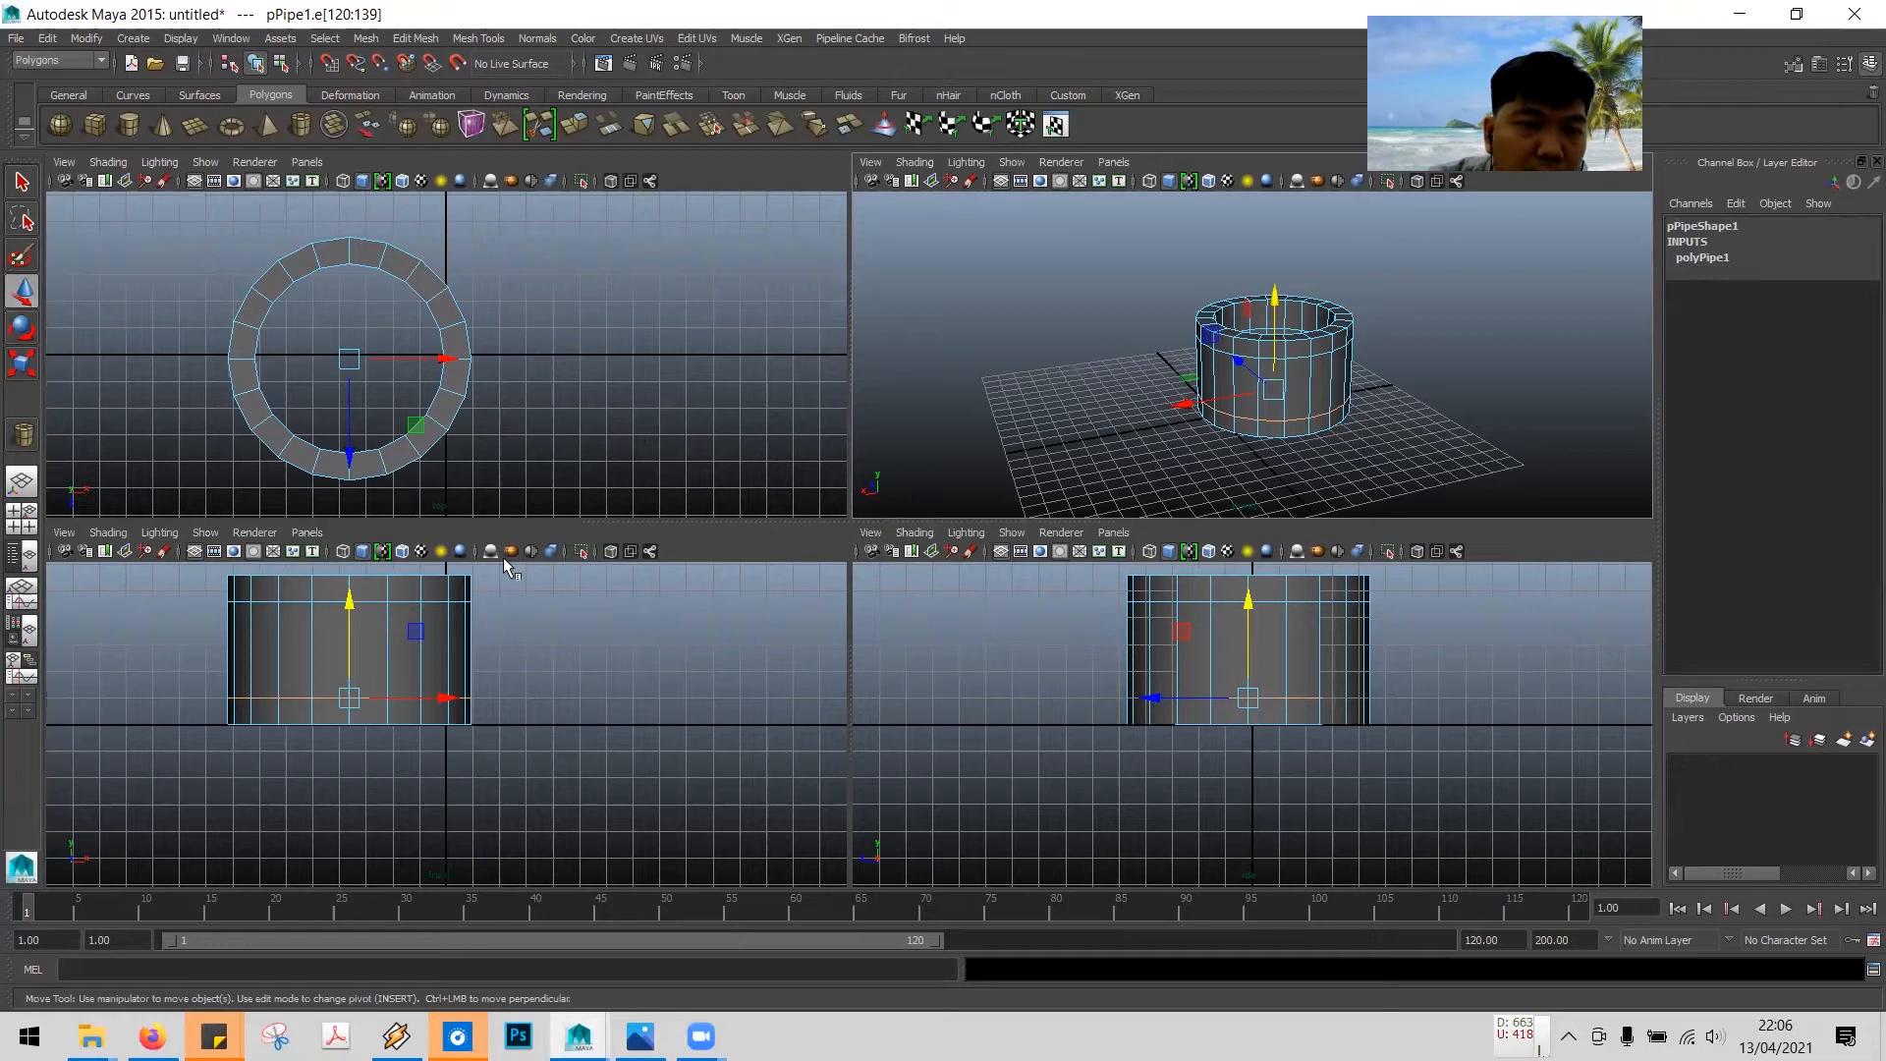
# - Select the lower edge loop of the pipe in the maximized side view and nudge it slightly
pyautogui.click(652, 643)
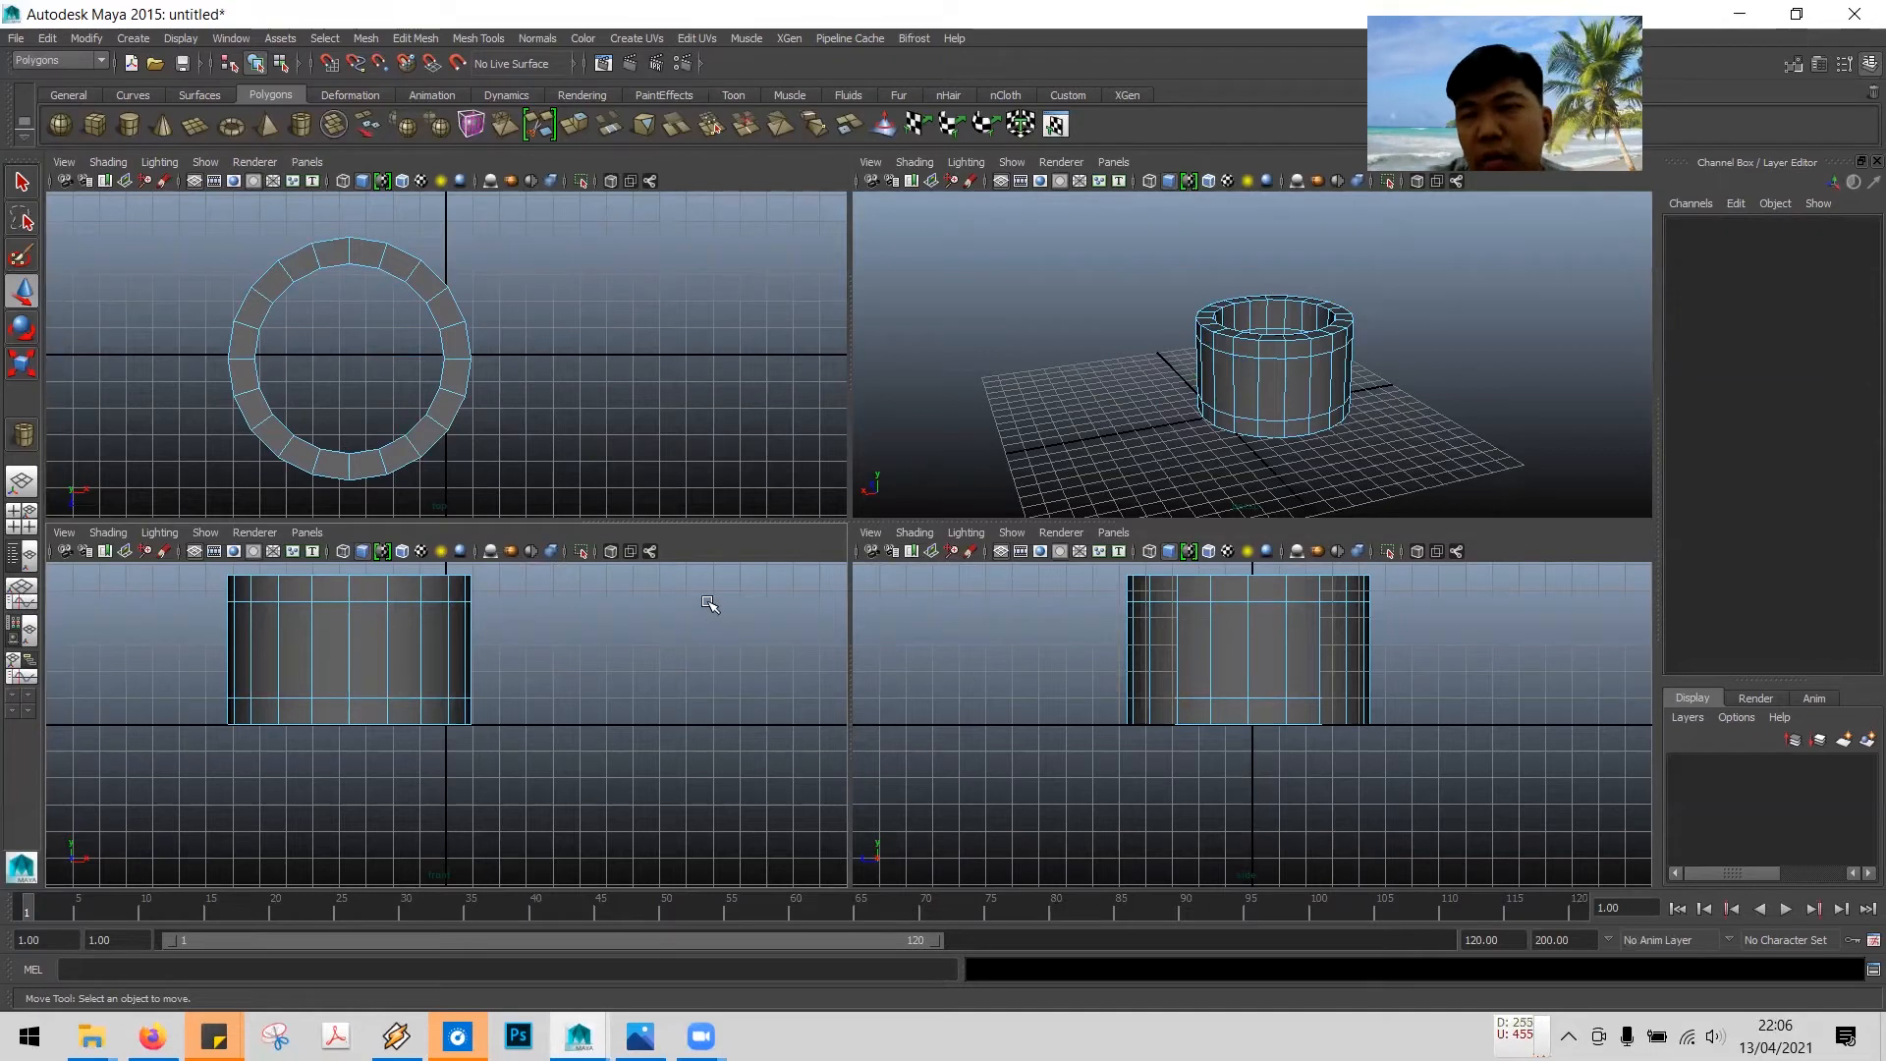
pyautogui.press('space')
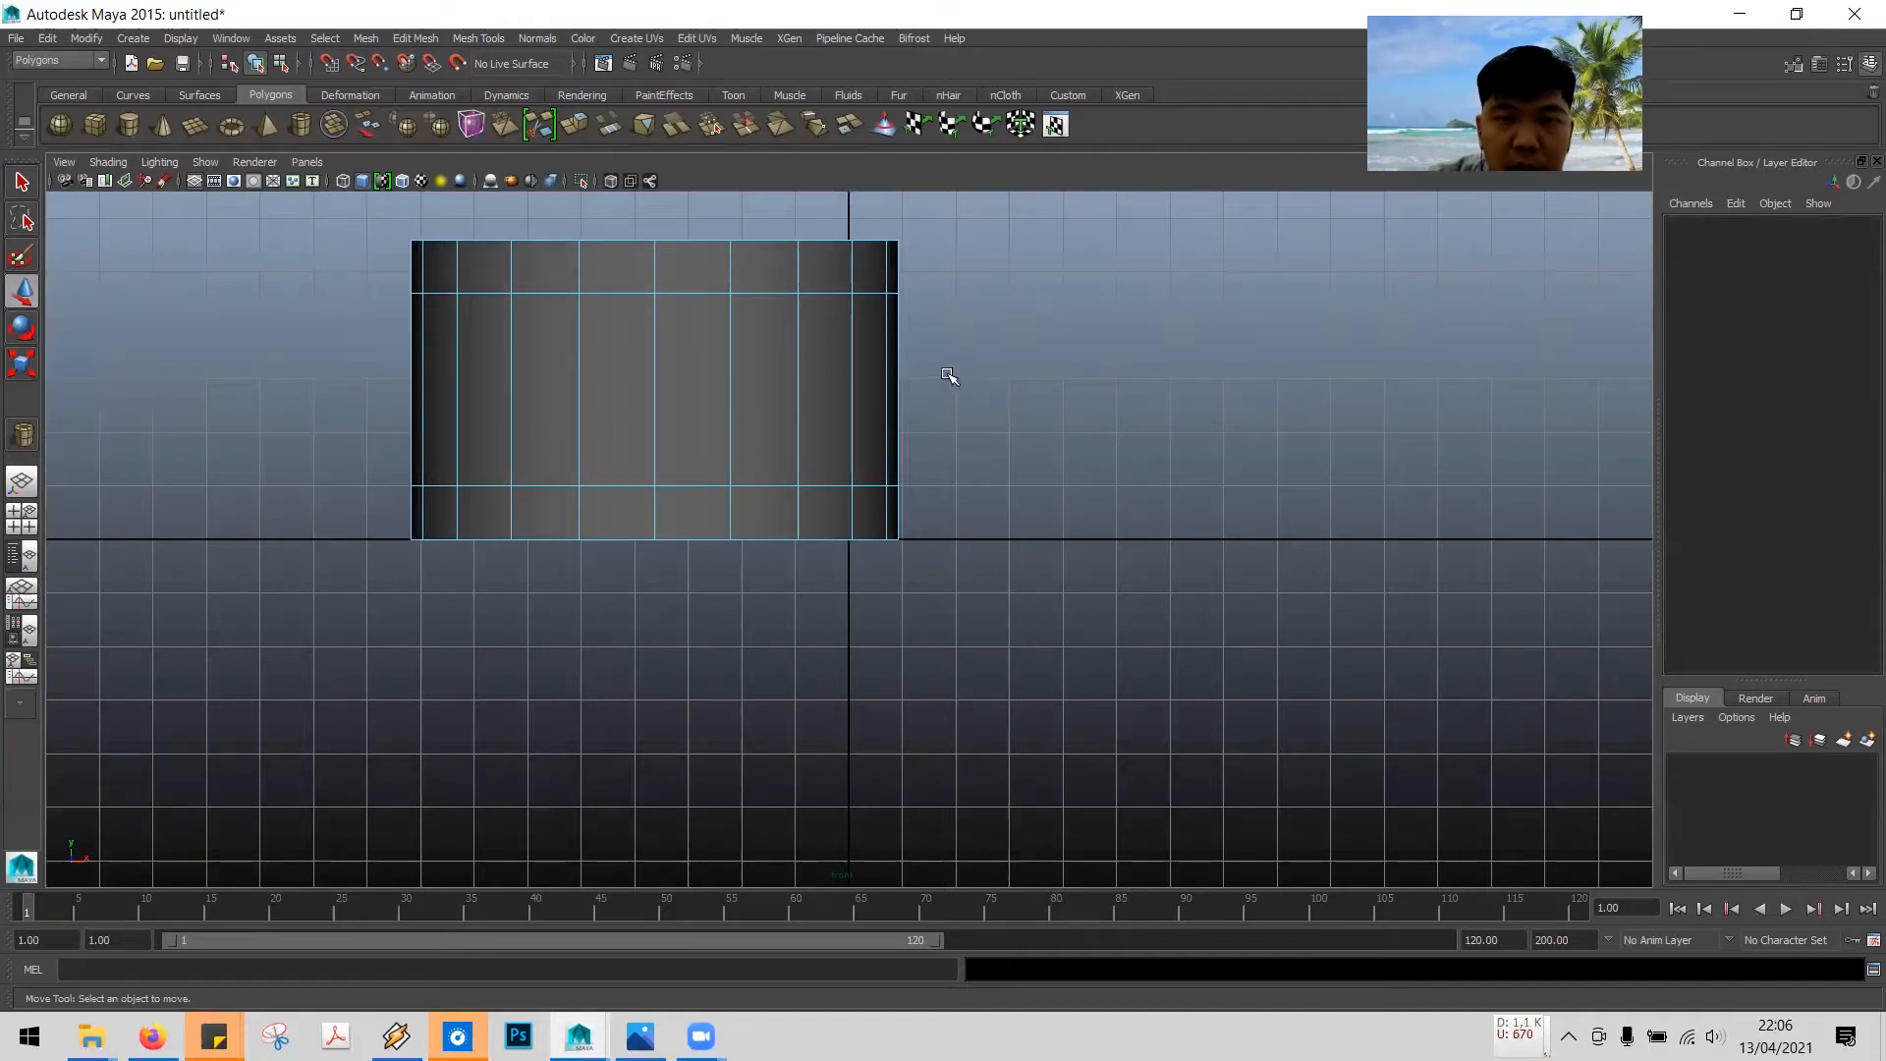
pyautogui.keyDown('alt'); pyautogui.moveTo(949, 366); pyautogui.dragTo(1139, 517, button='middle'); pyautogui.keyUp('alt')
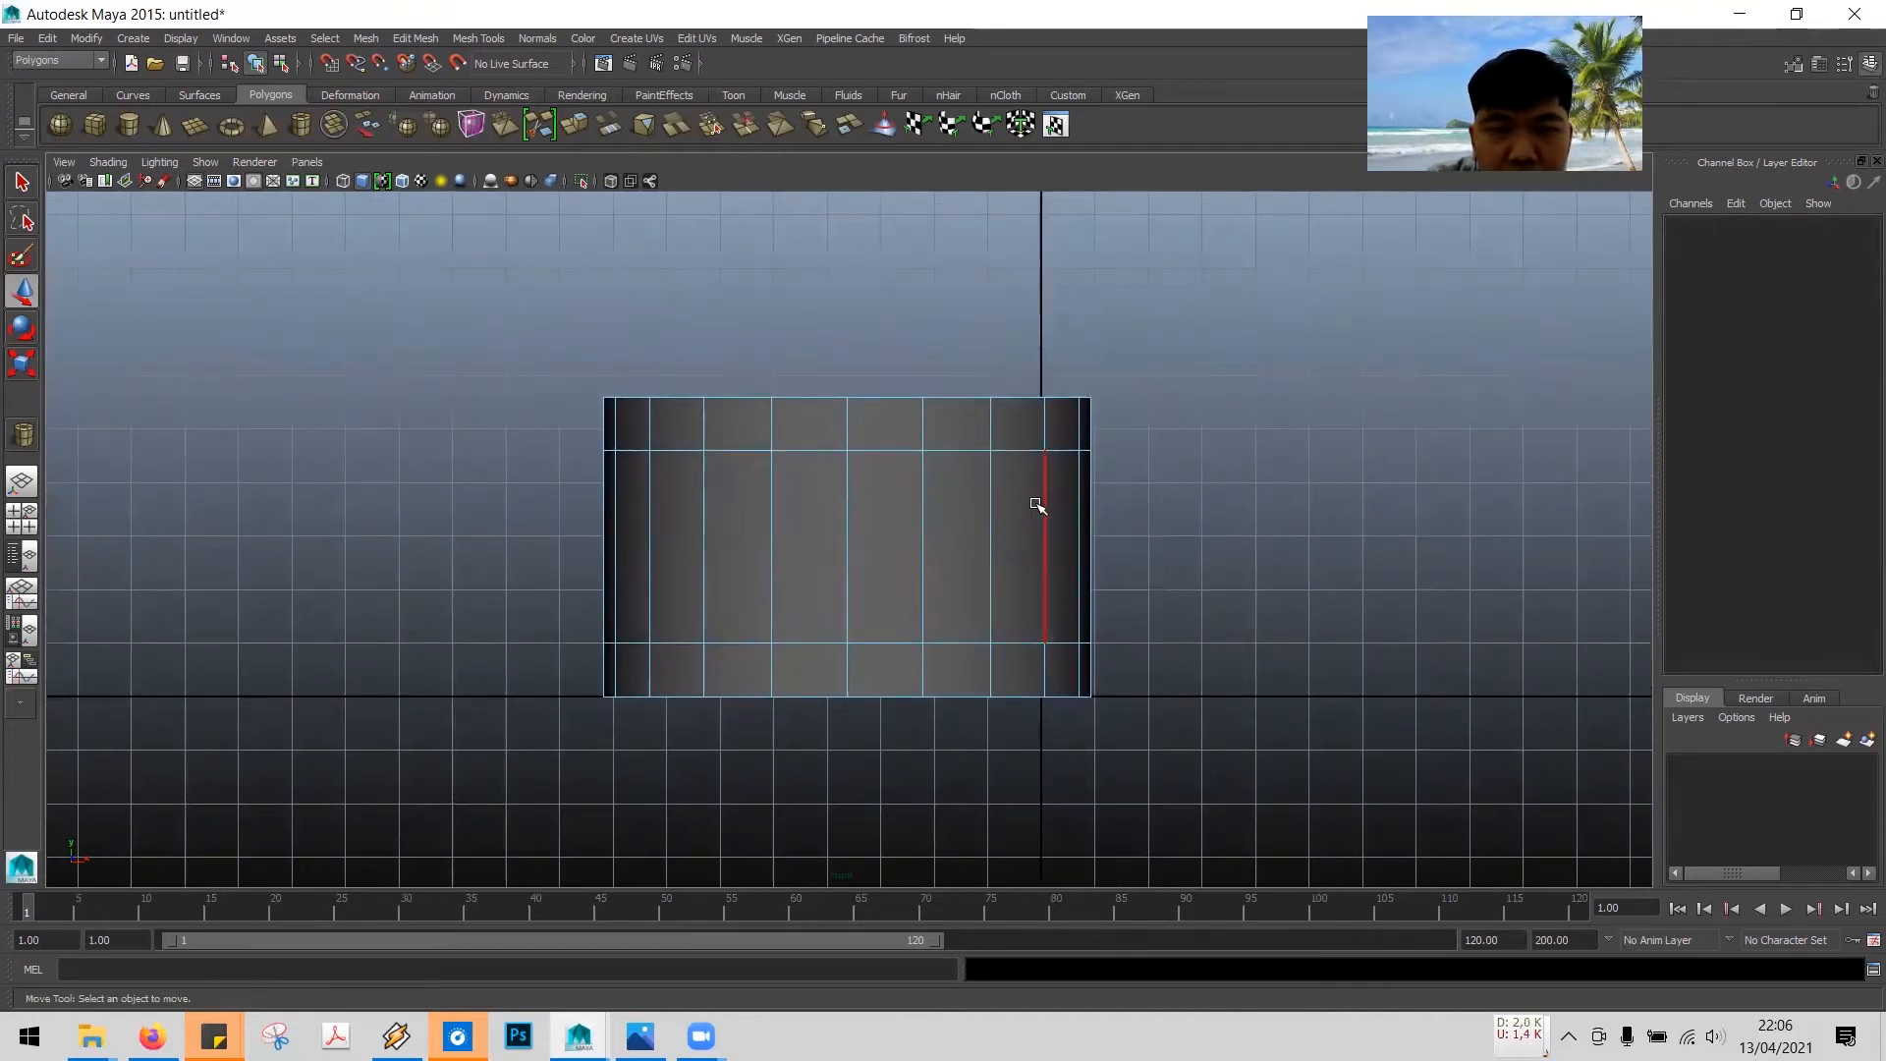
pyautogui.click(825, 451)
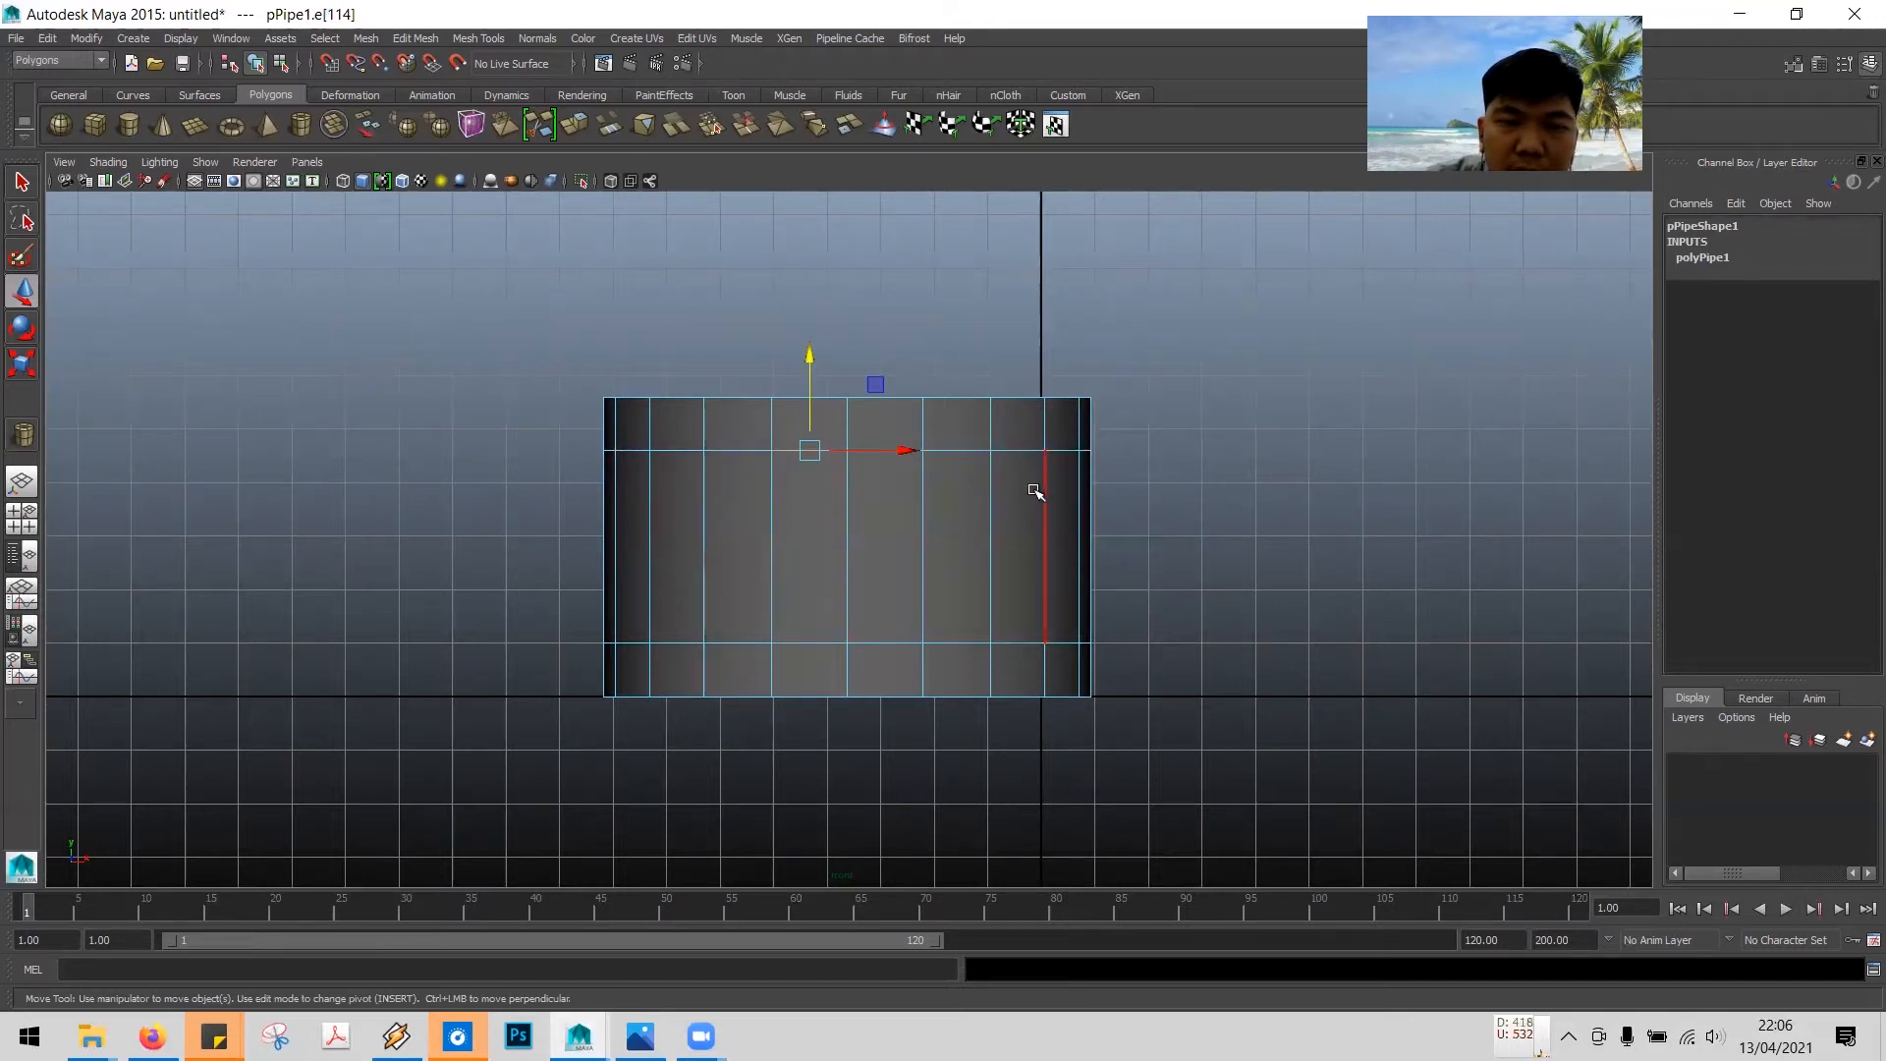
pyautogui.doubleClick(882, 644)
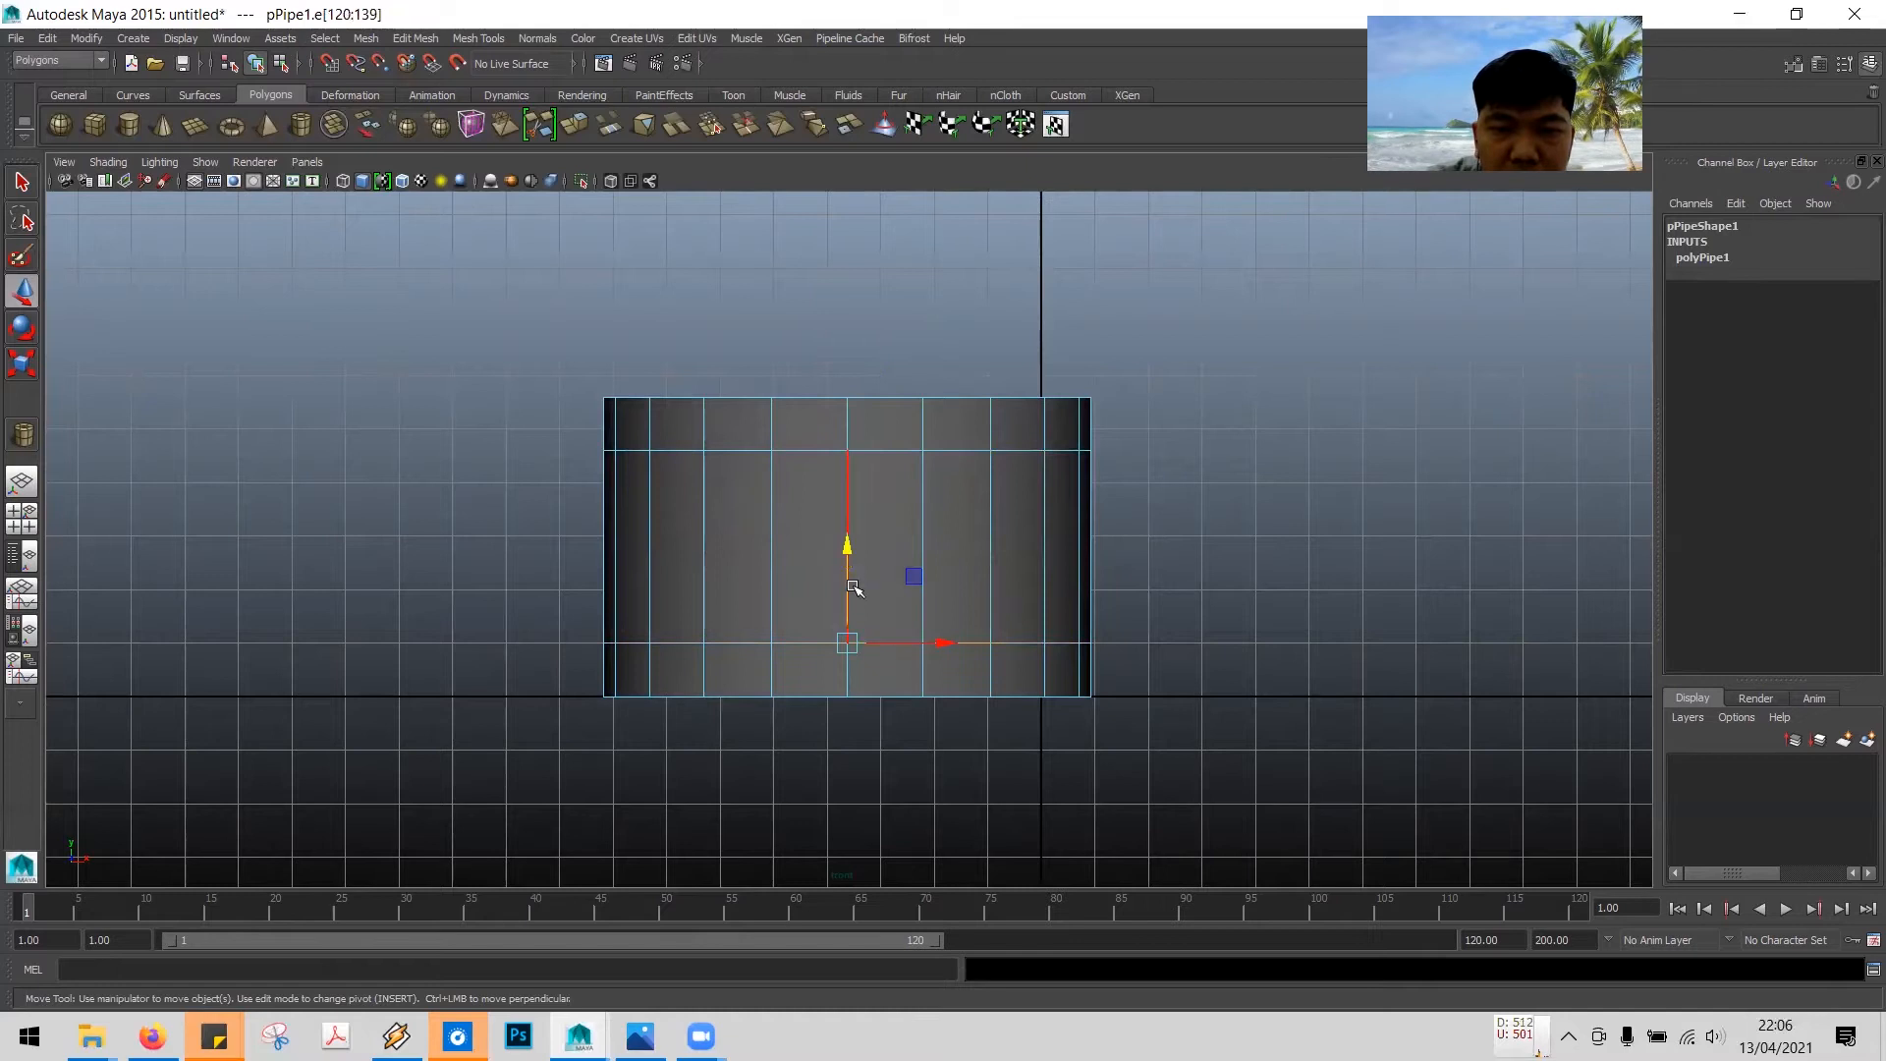
pyautogui.moveTo(845, 541); pyautogui.dragTo(851, 544)
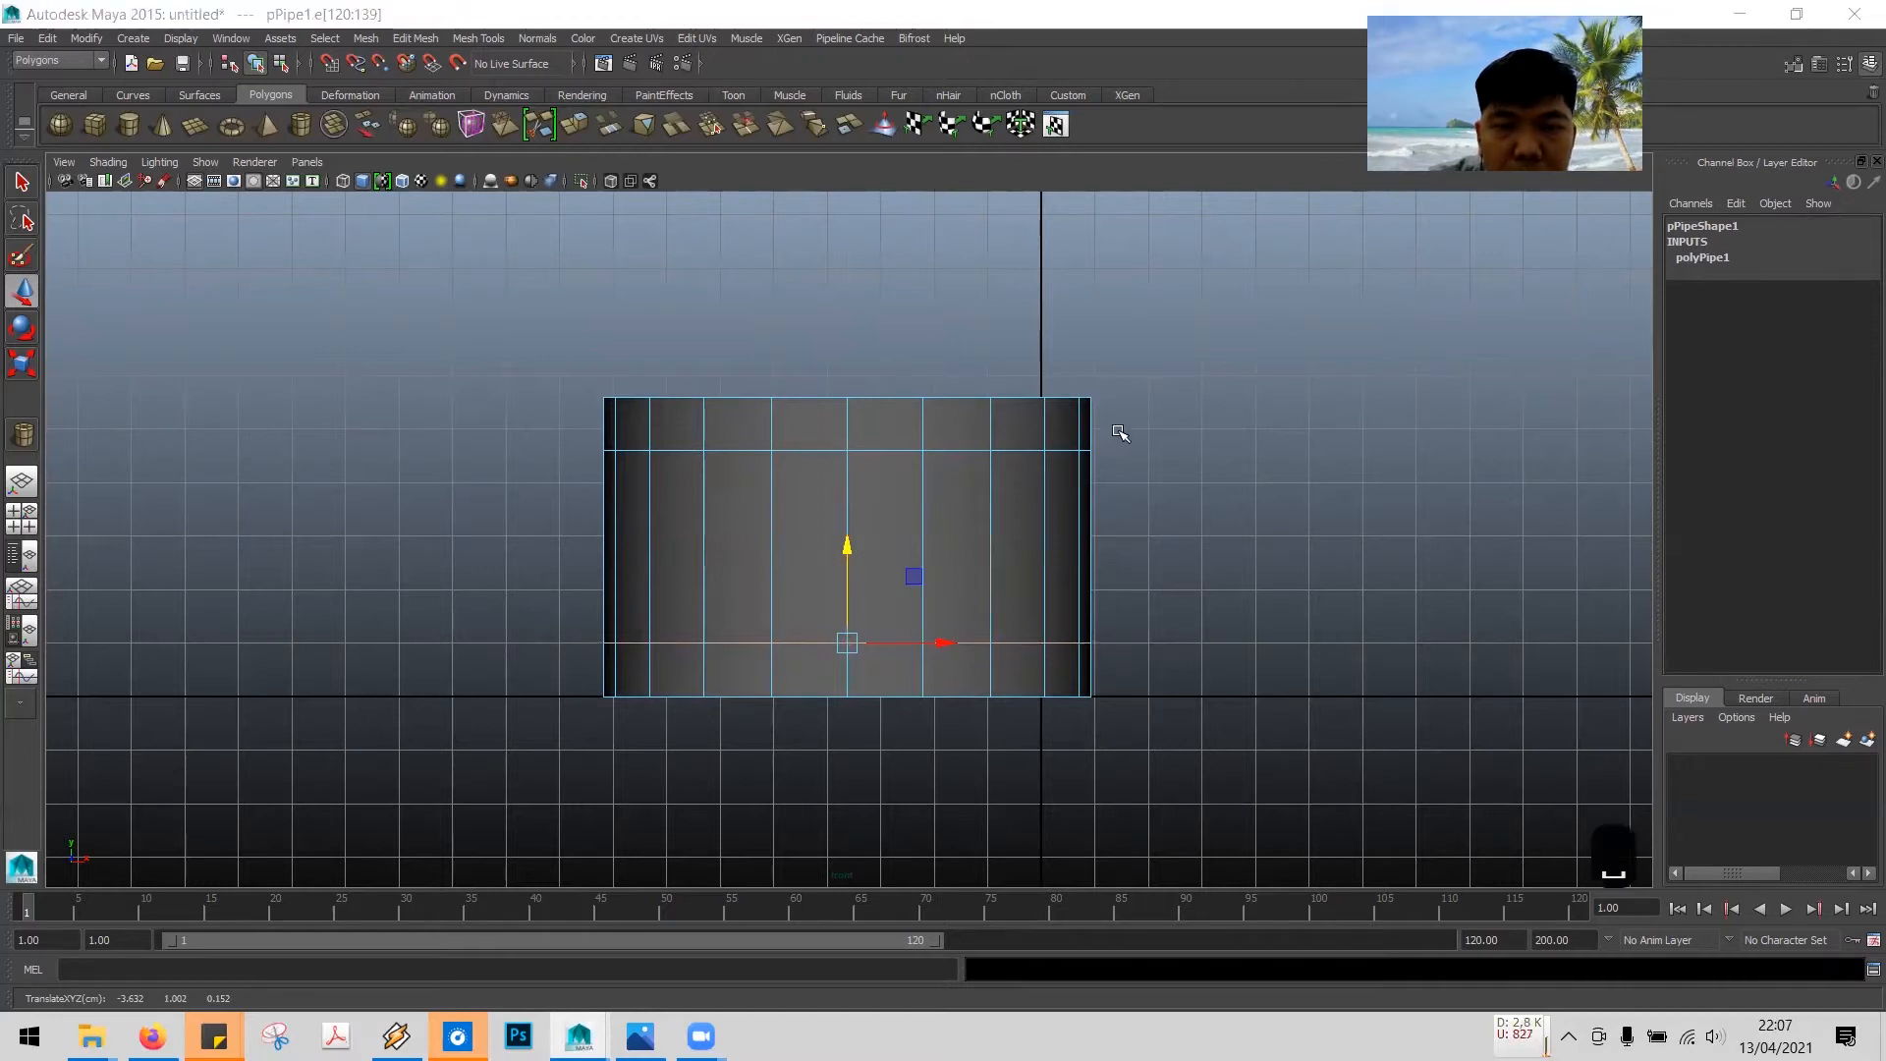
pyautogui.press('space')
# - Switch to face selection in the perspective view and pick individual faces on the pipe's outer wall
pyautogui.click(1026, 309)
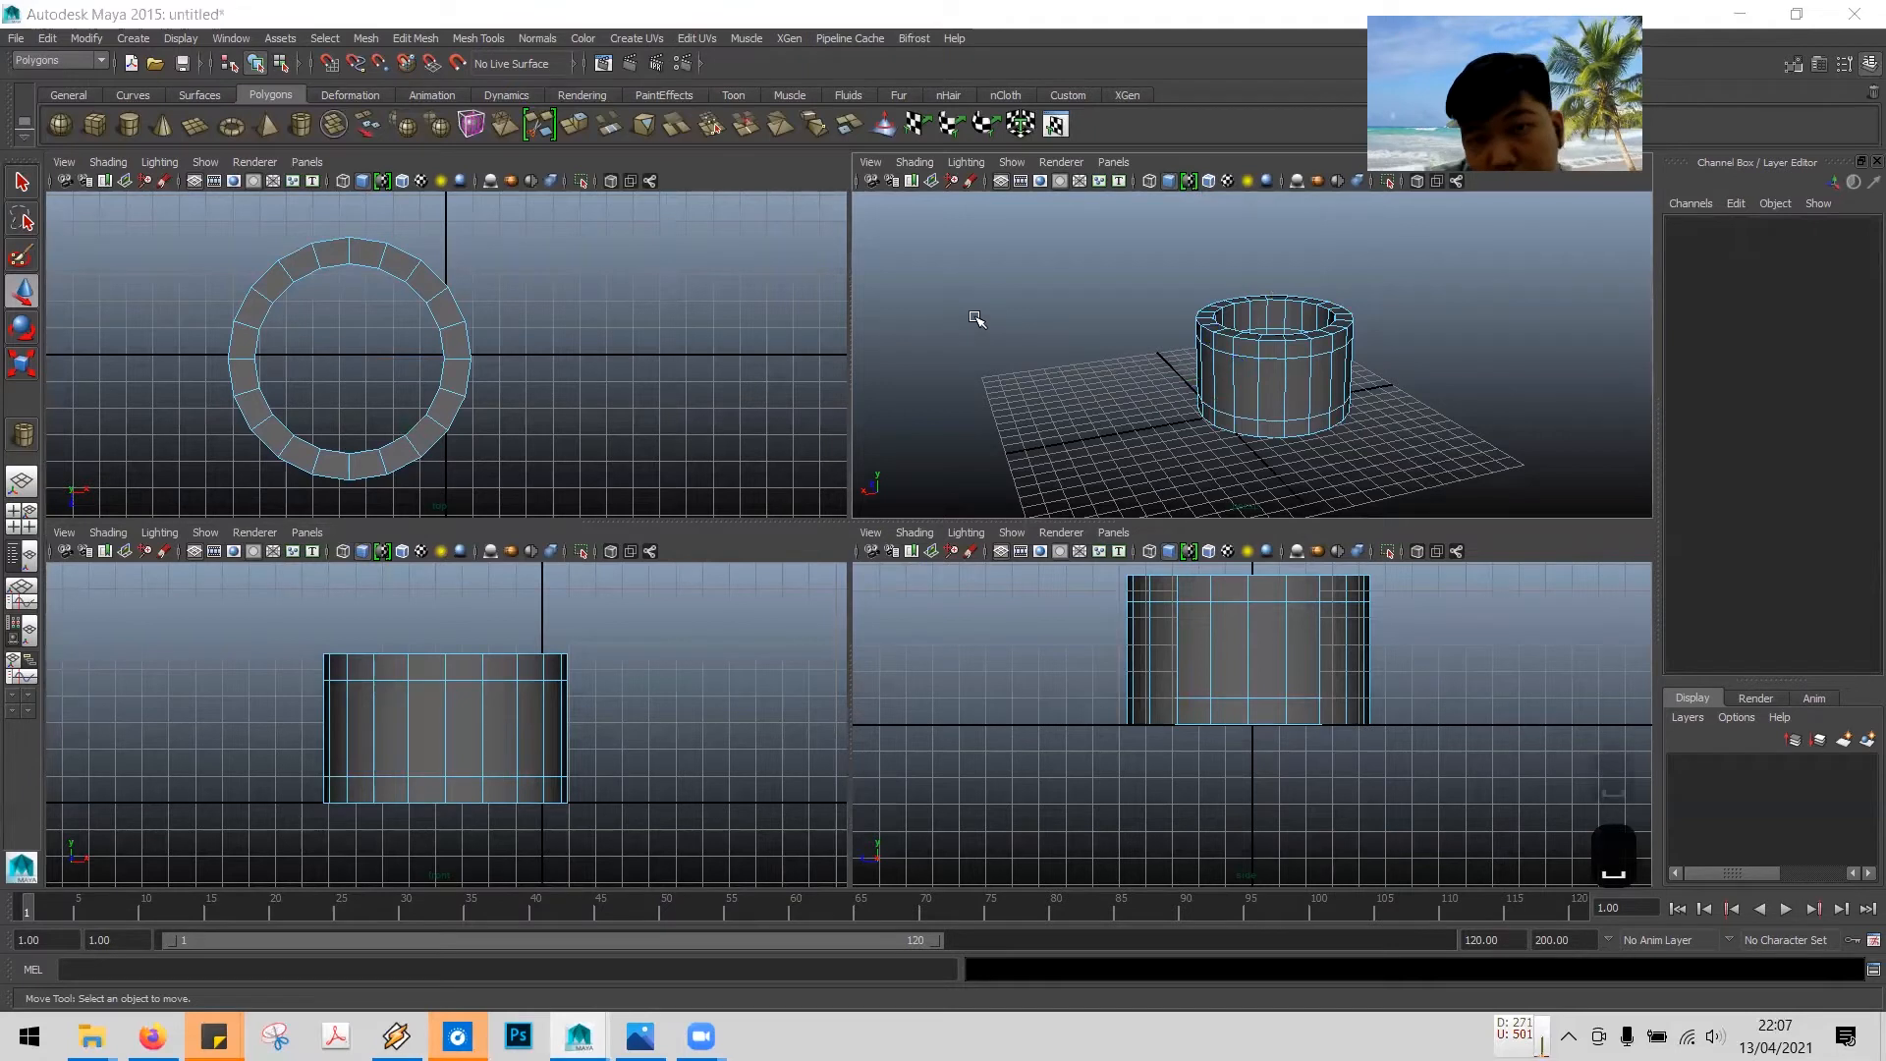
pyautogui.press('space')
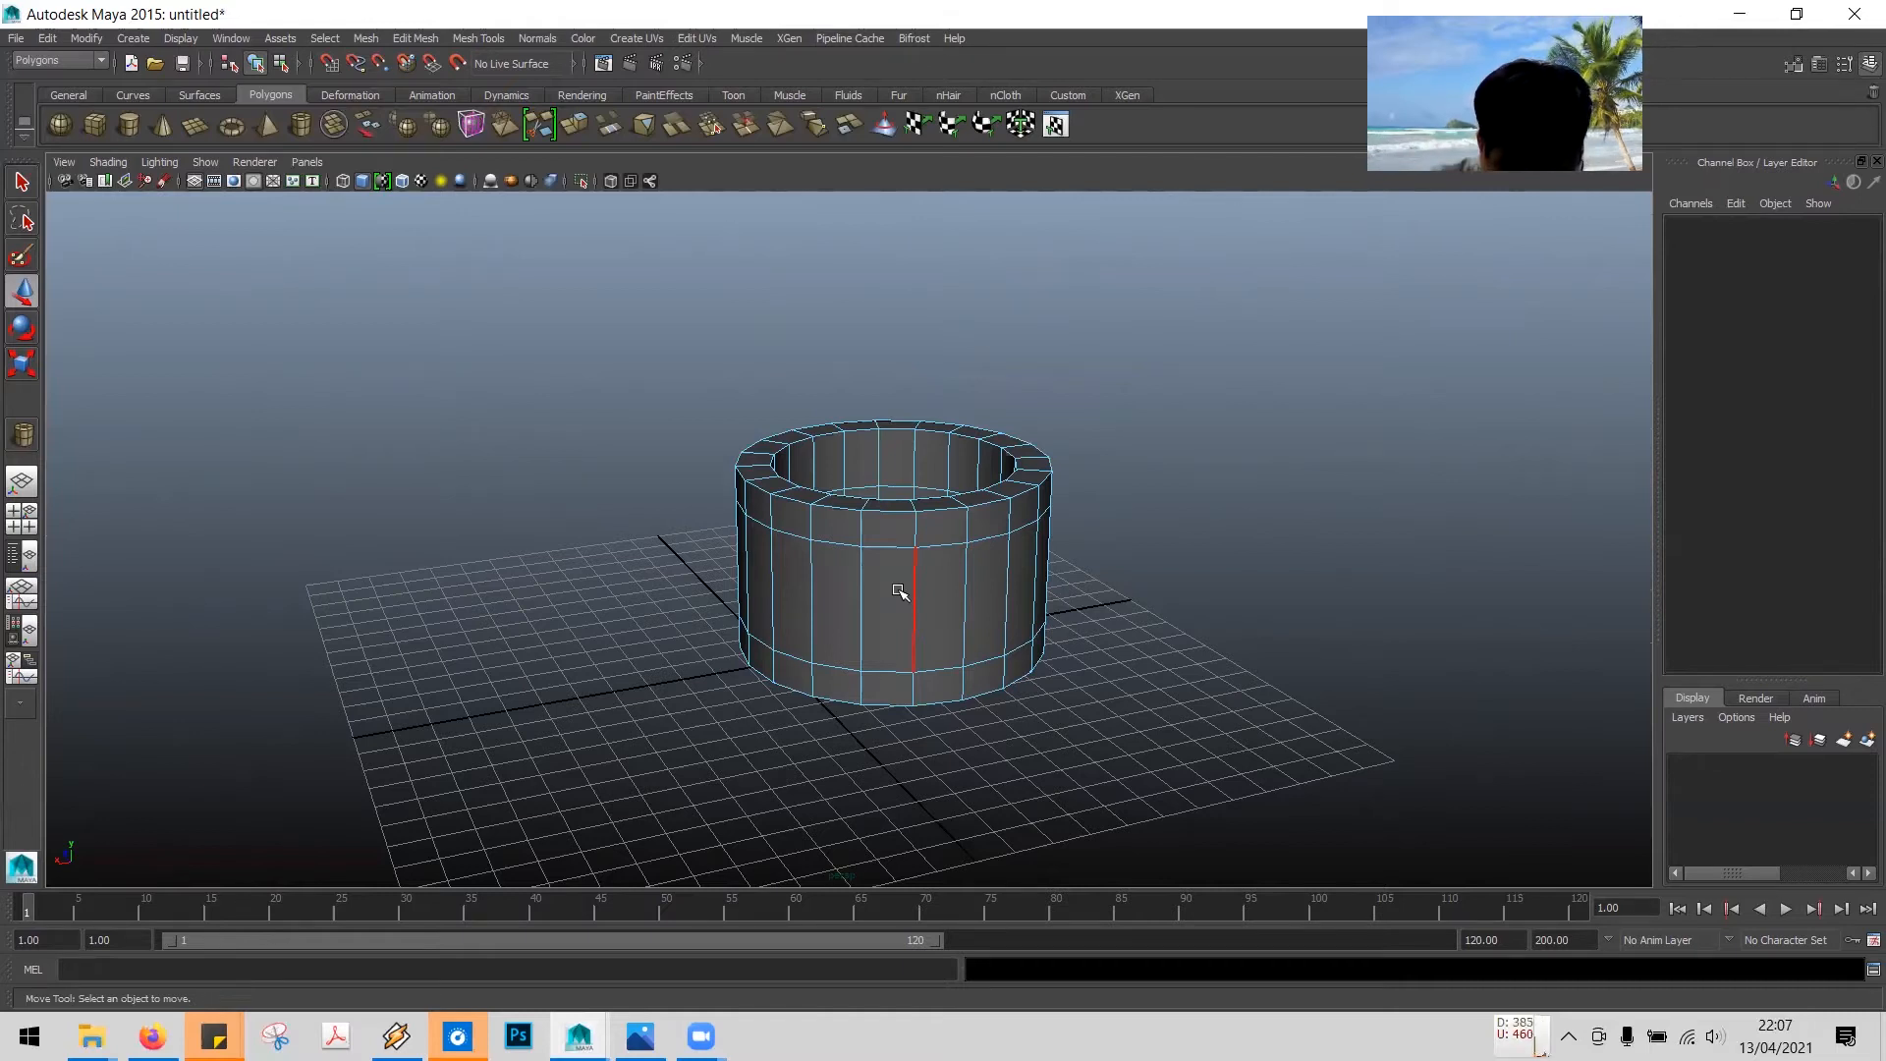
pyautogui.click(101, 61)
pyautogui.click(77, 86)
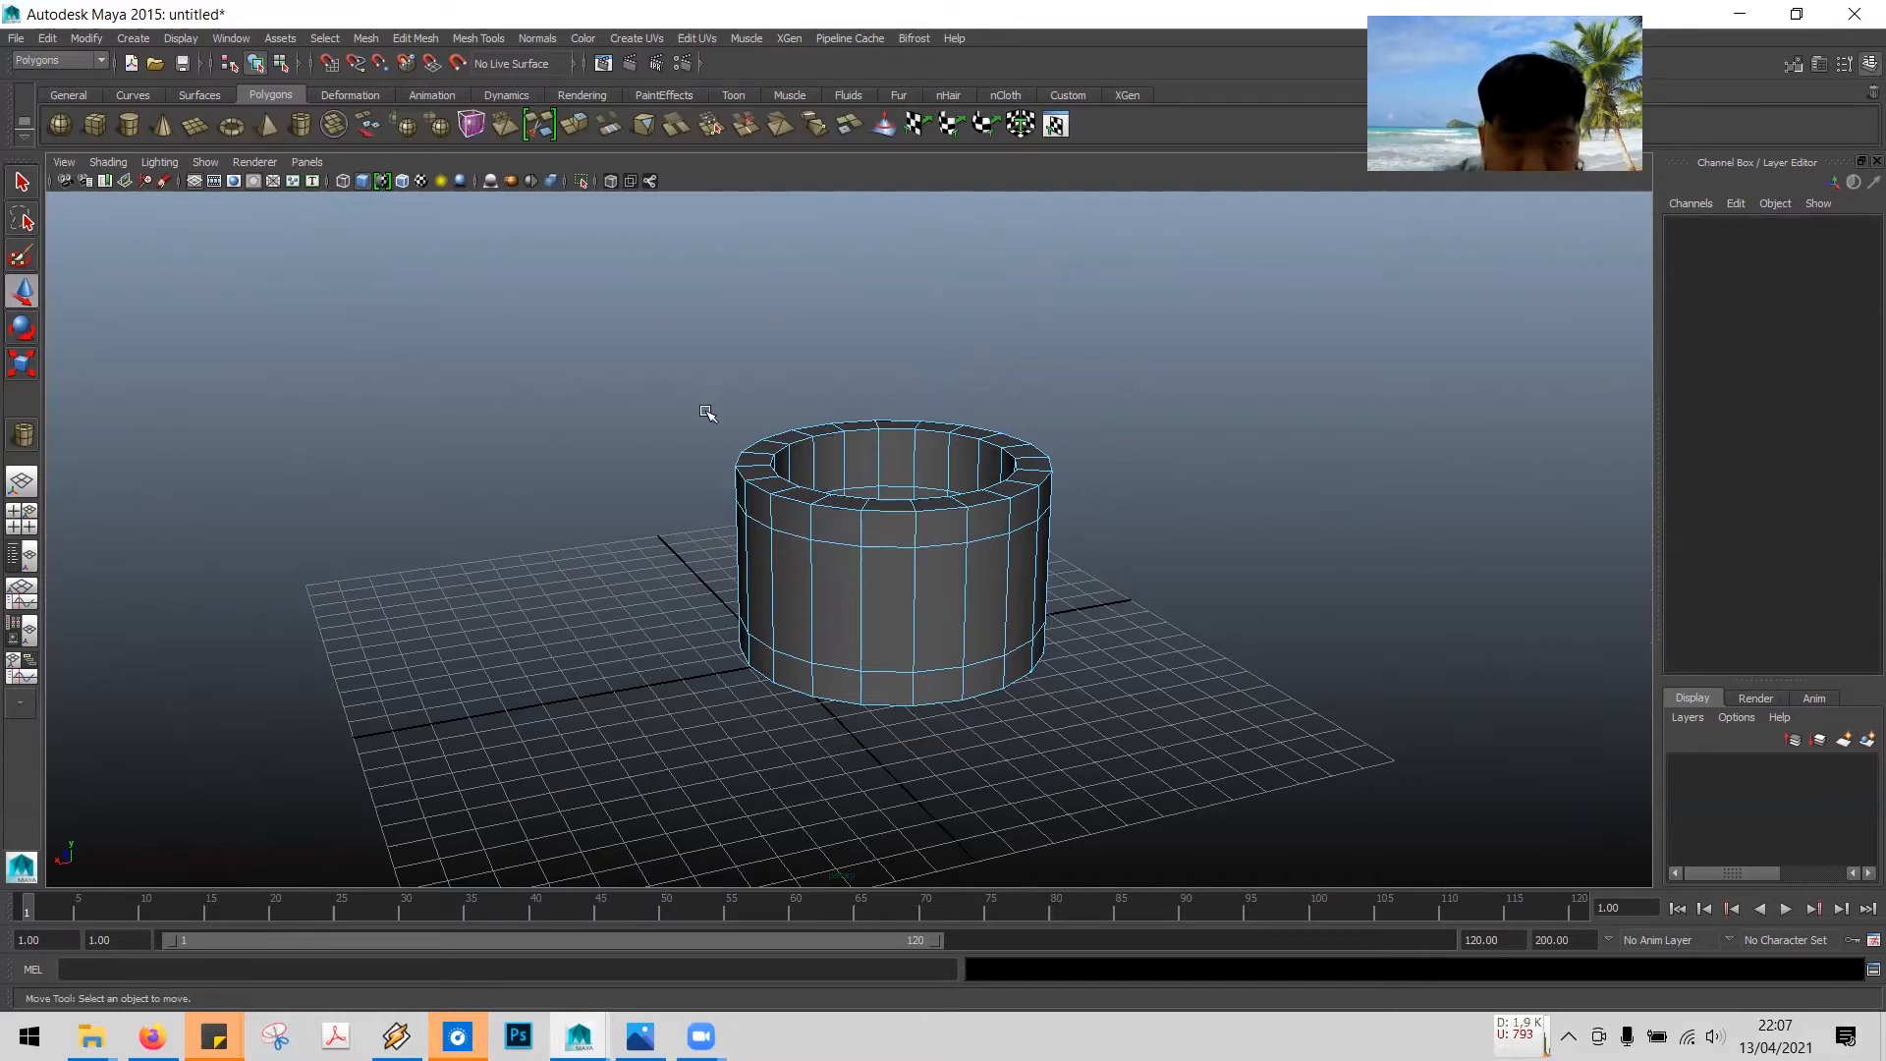
pyautogui.moveTo(891, 552); pyautogui.dragTo(901, 601, button='right')
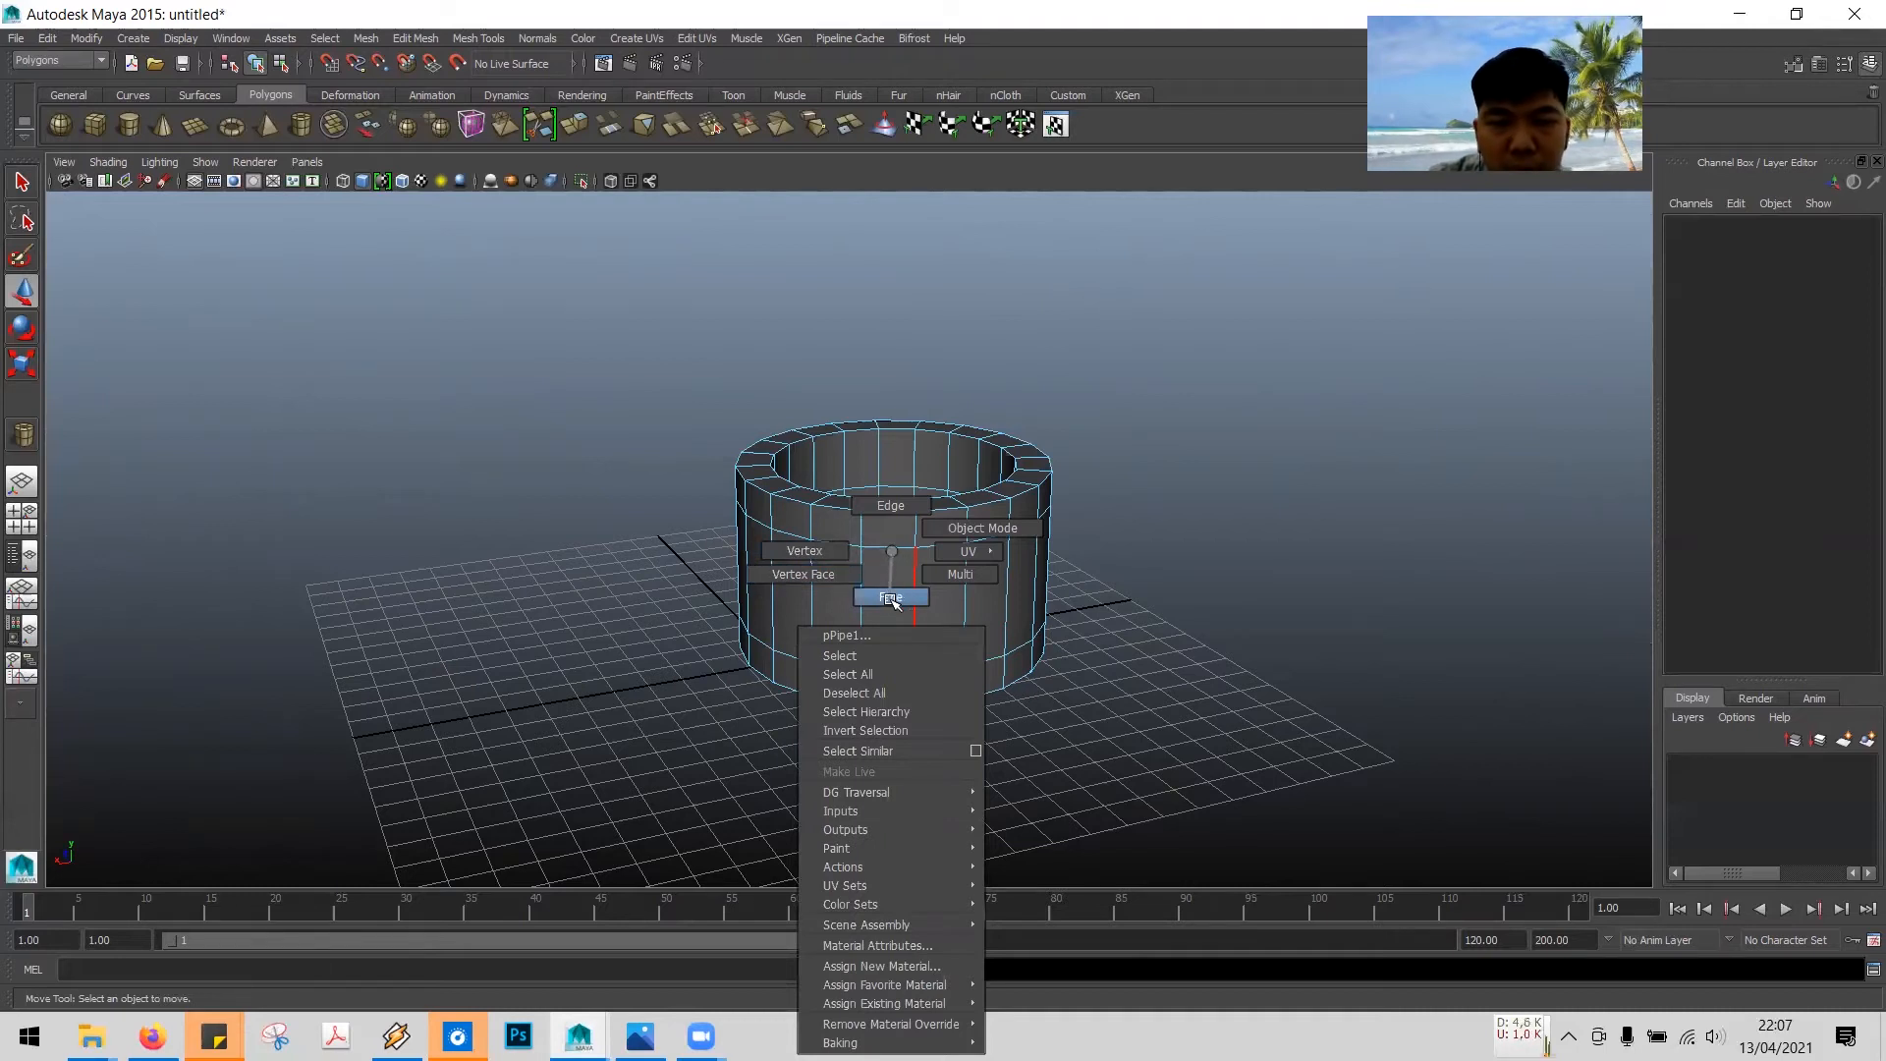
pyautogui.moveTo(896, 600); pyautogui.dragTo(897, 598, button='right')
pyautogui.click(897, 598)
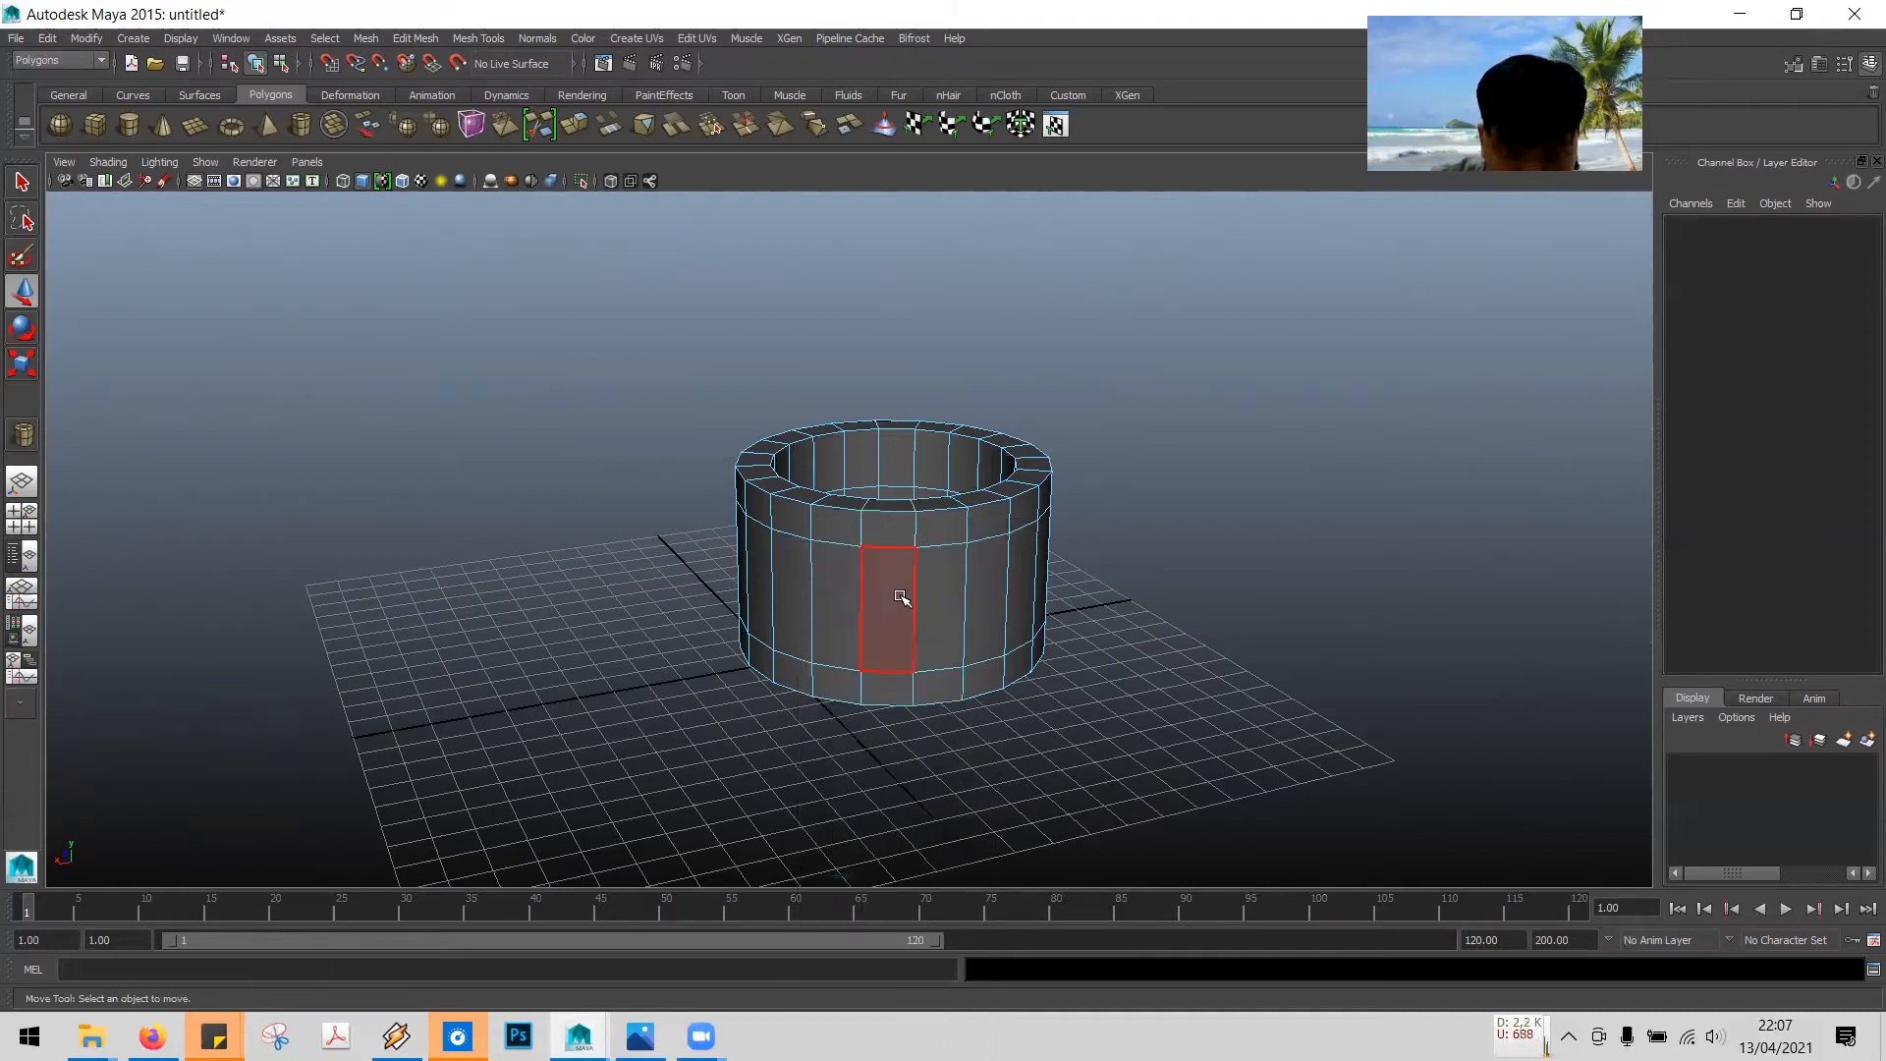
pyautogui.click(963, 593)
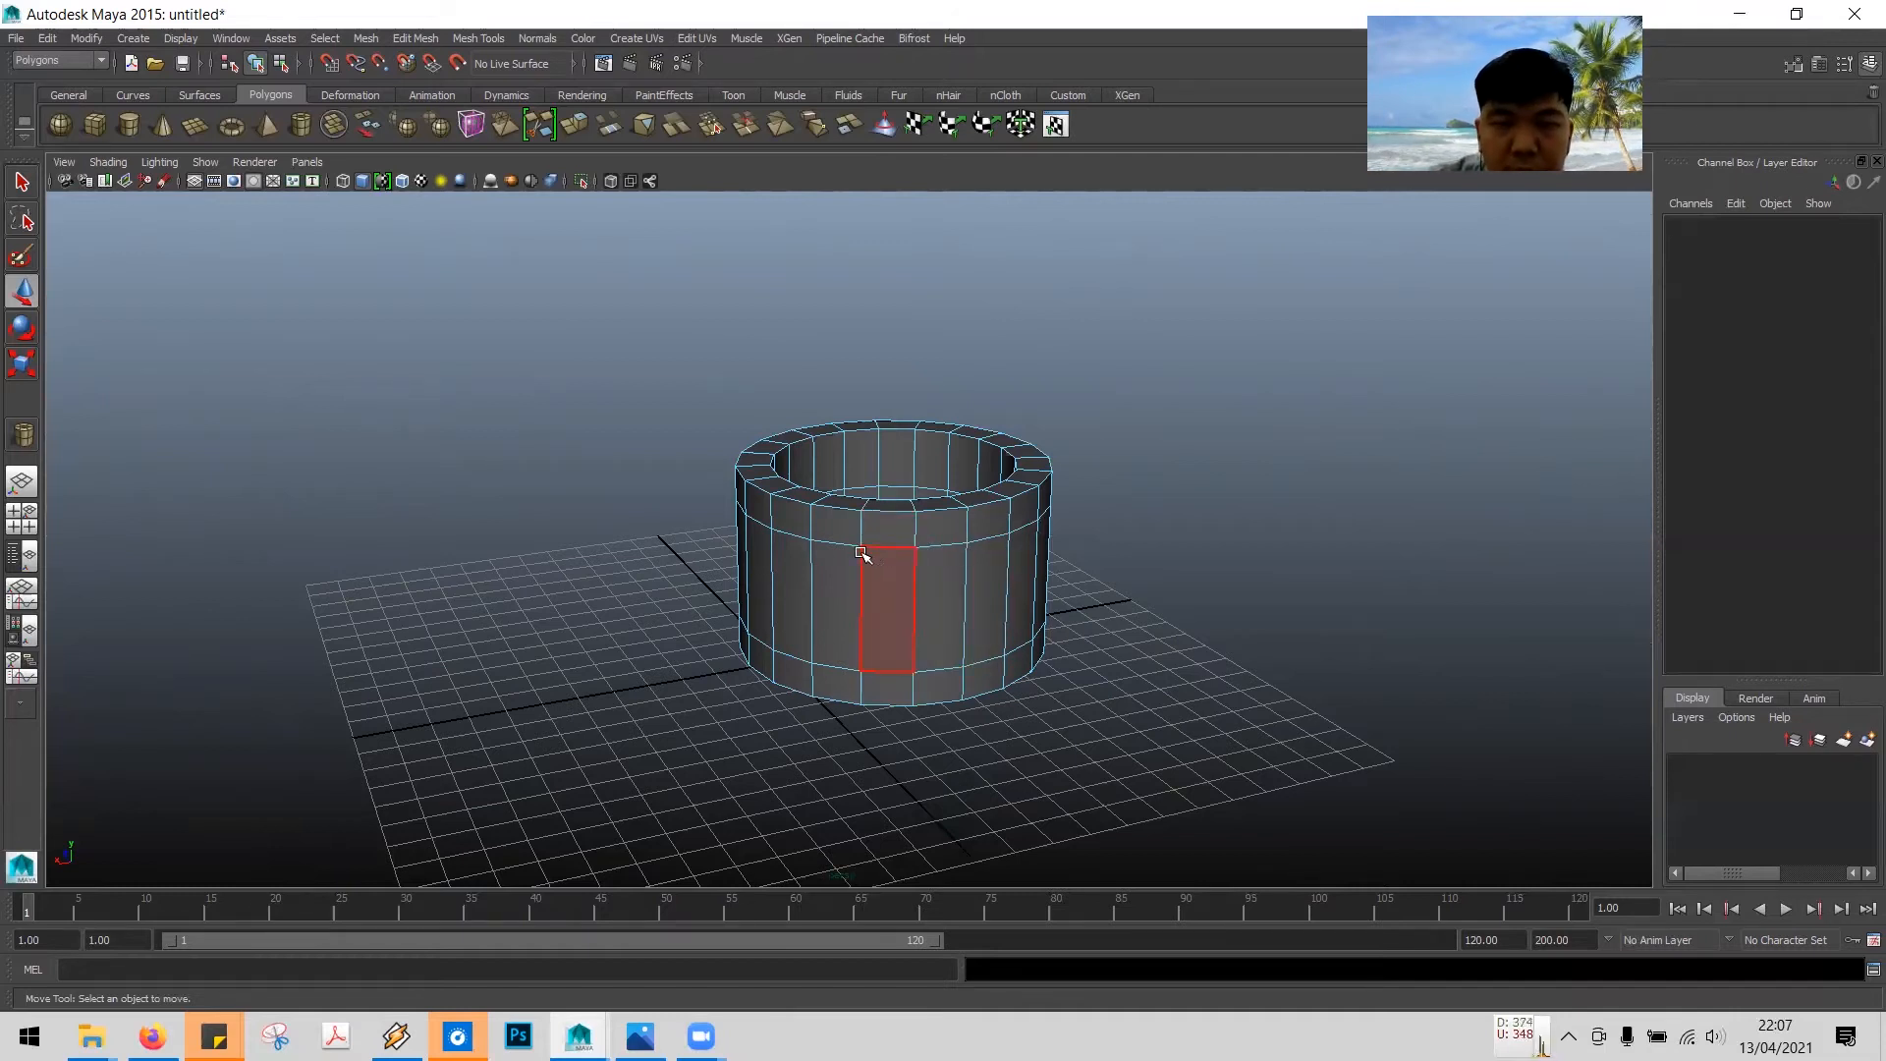
pyautogui.click(906, 619)
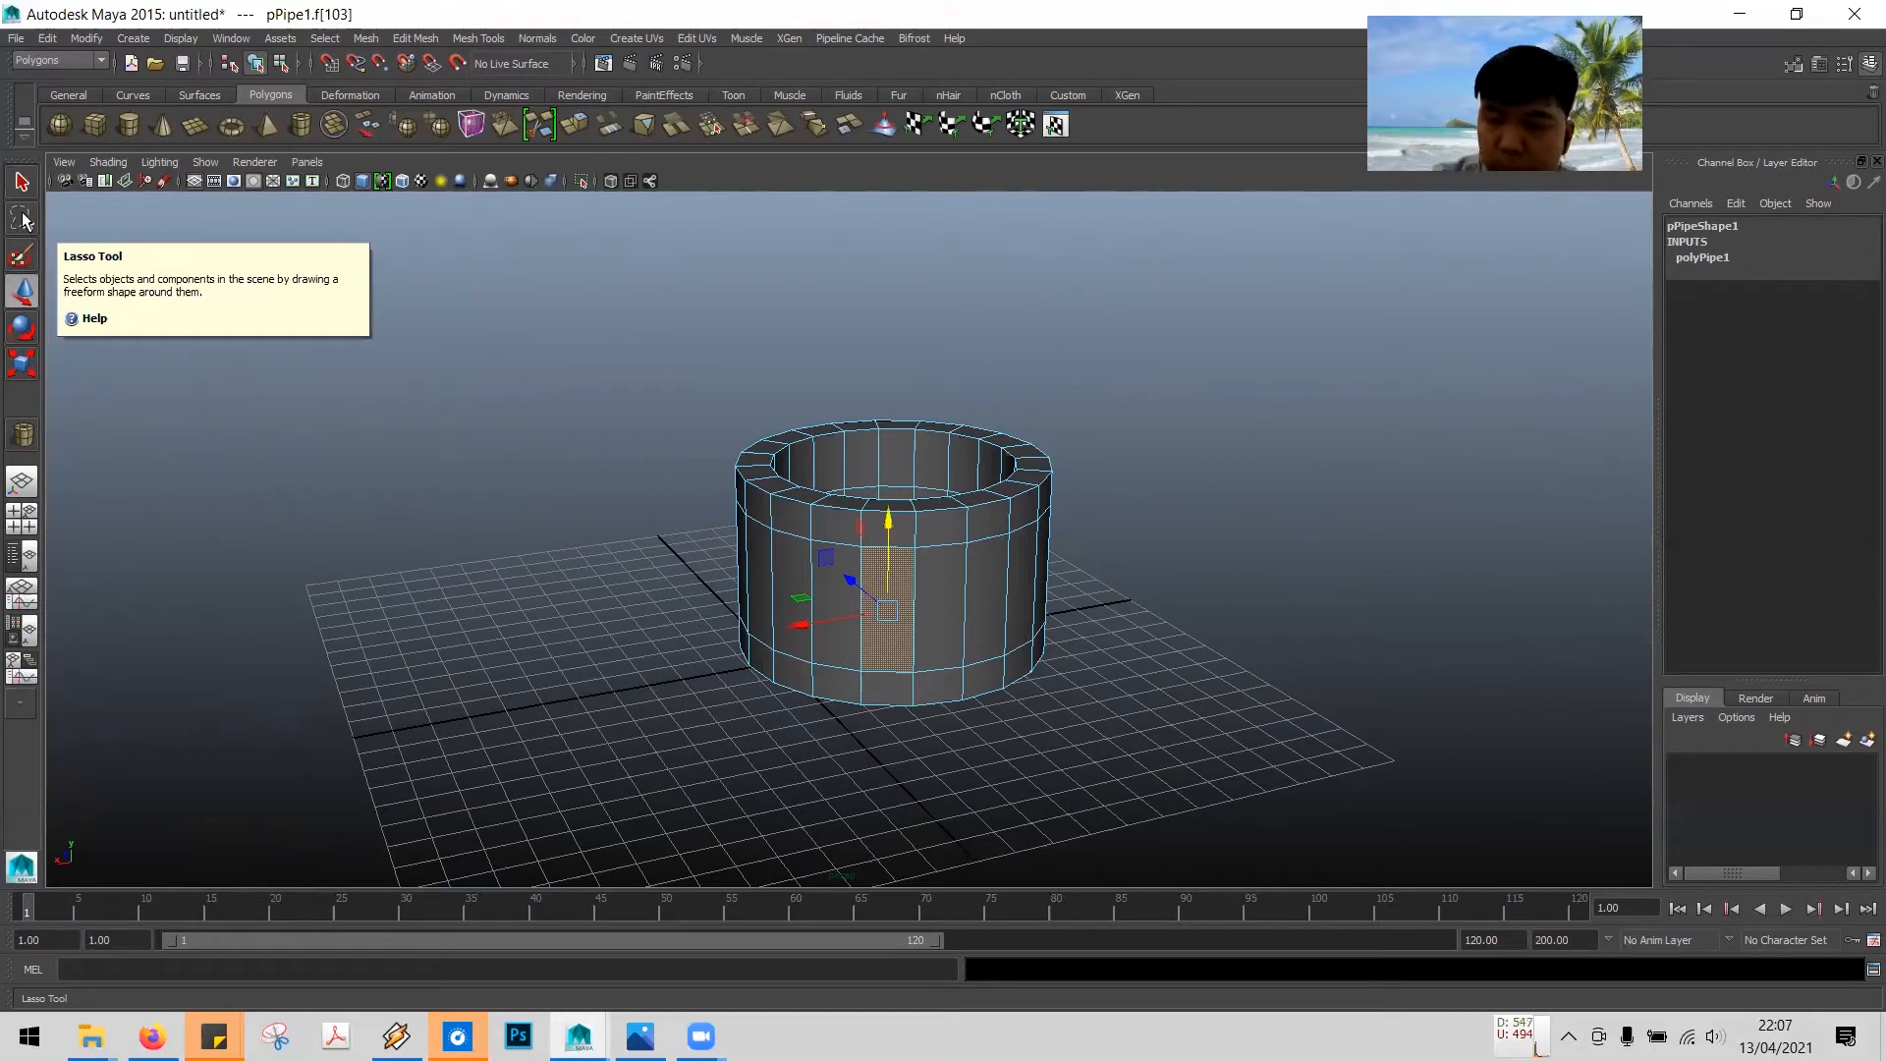
pyautogui.click(978, 582)
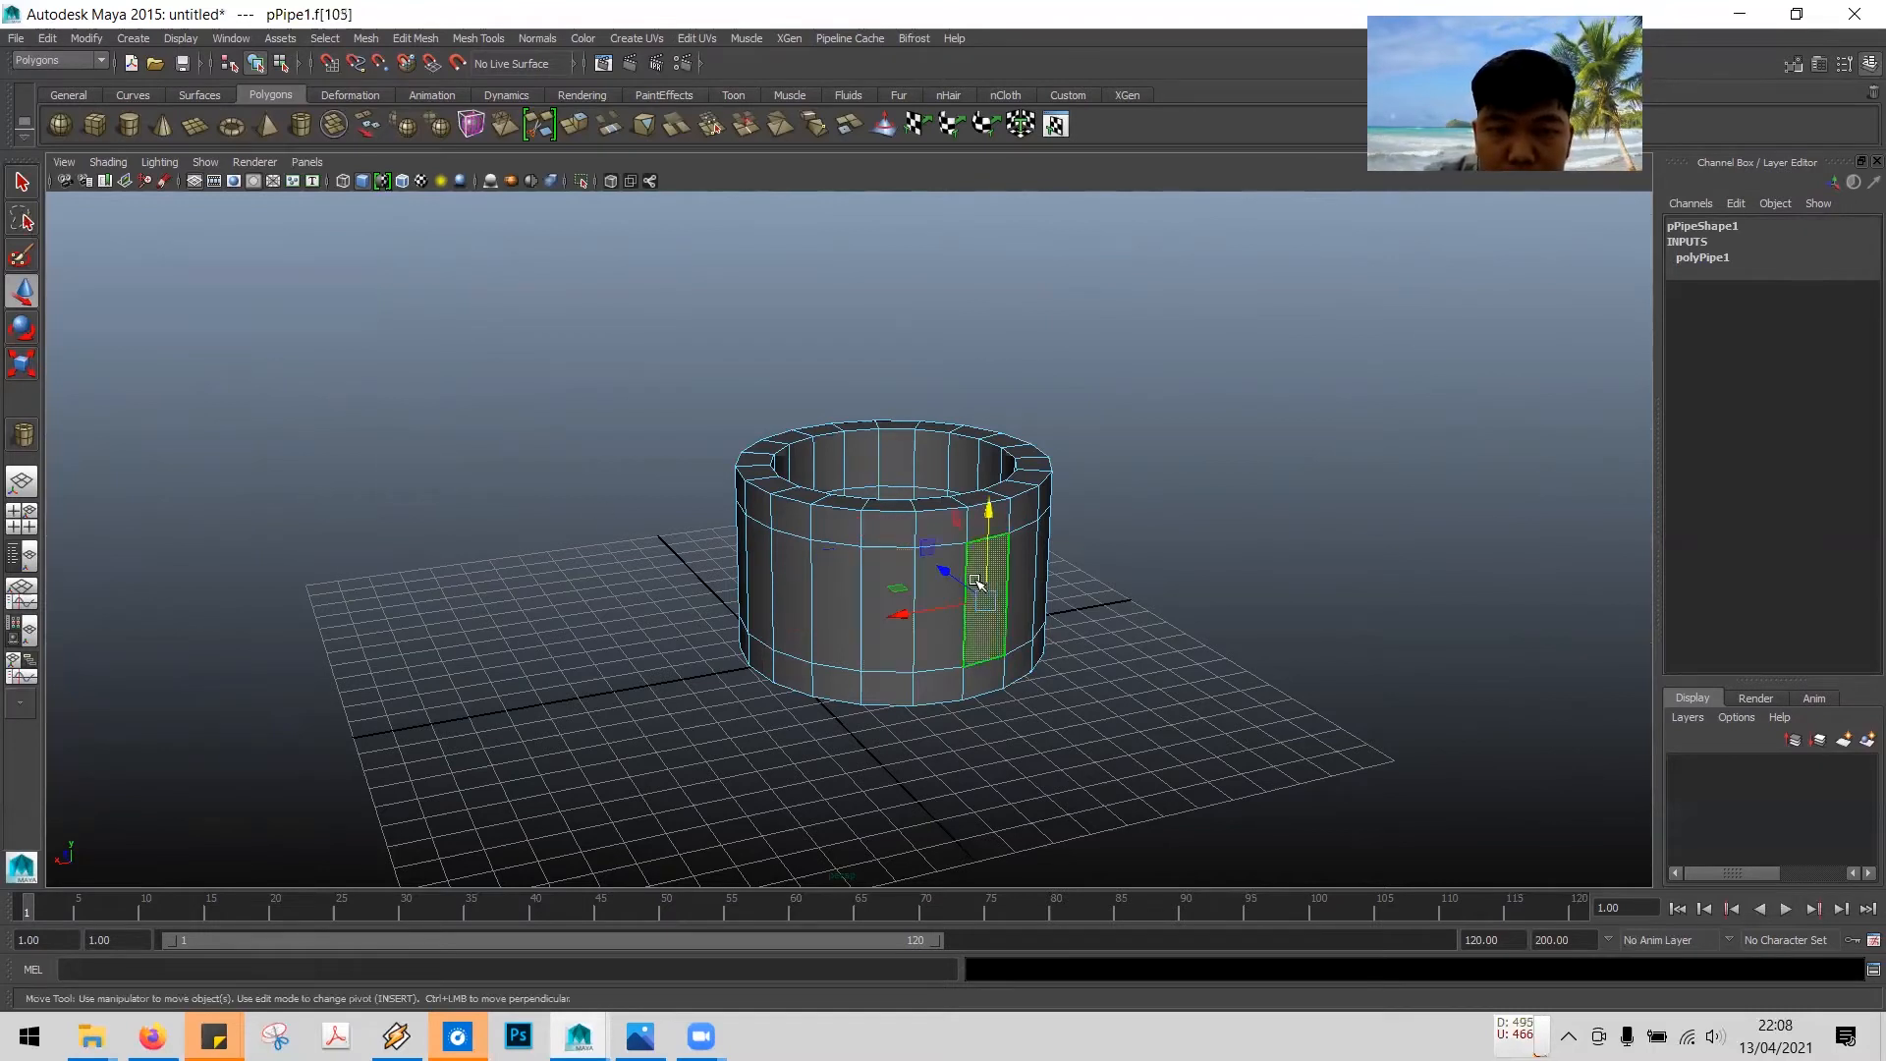
pyautogui.click(873, 588)
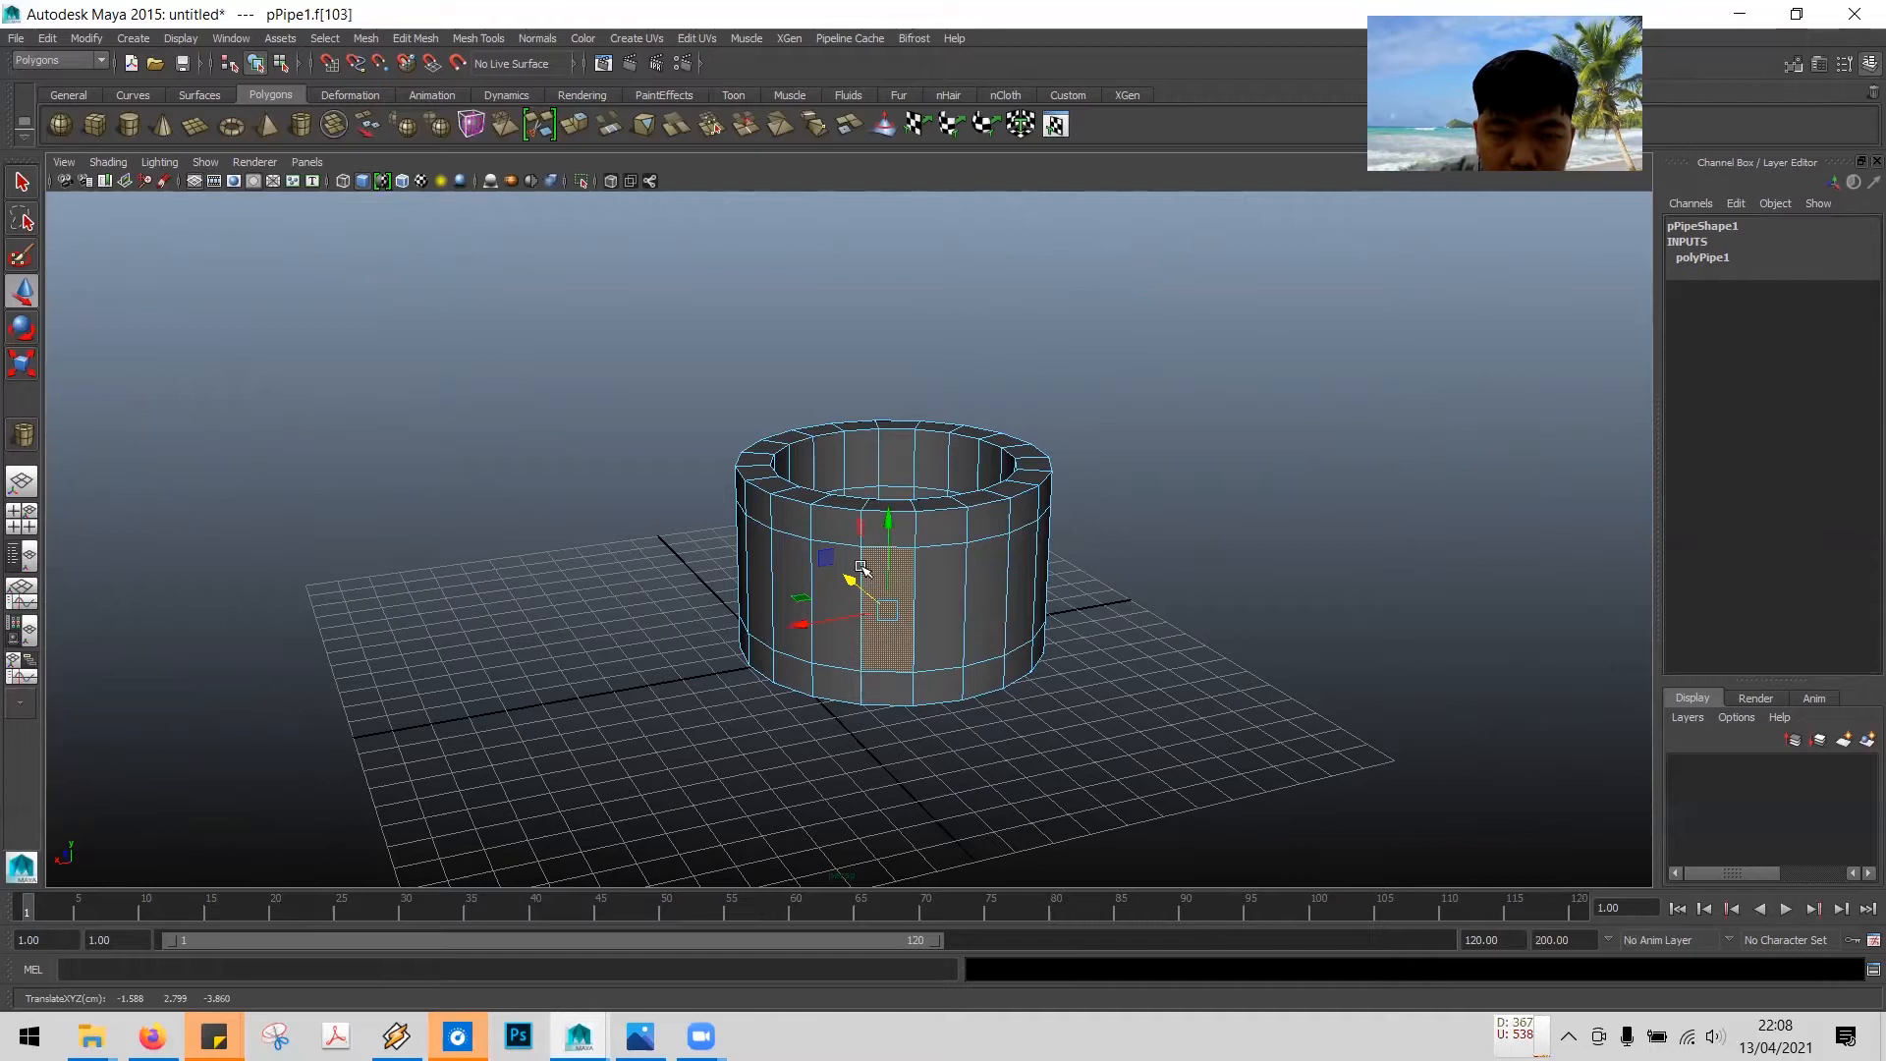
pyautogui.click(982, 565)
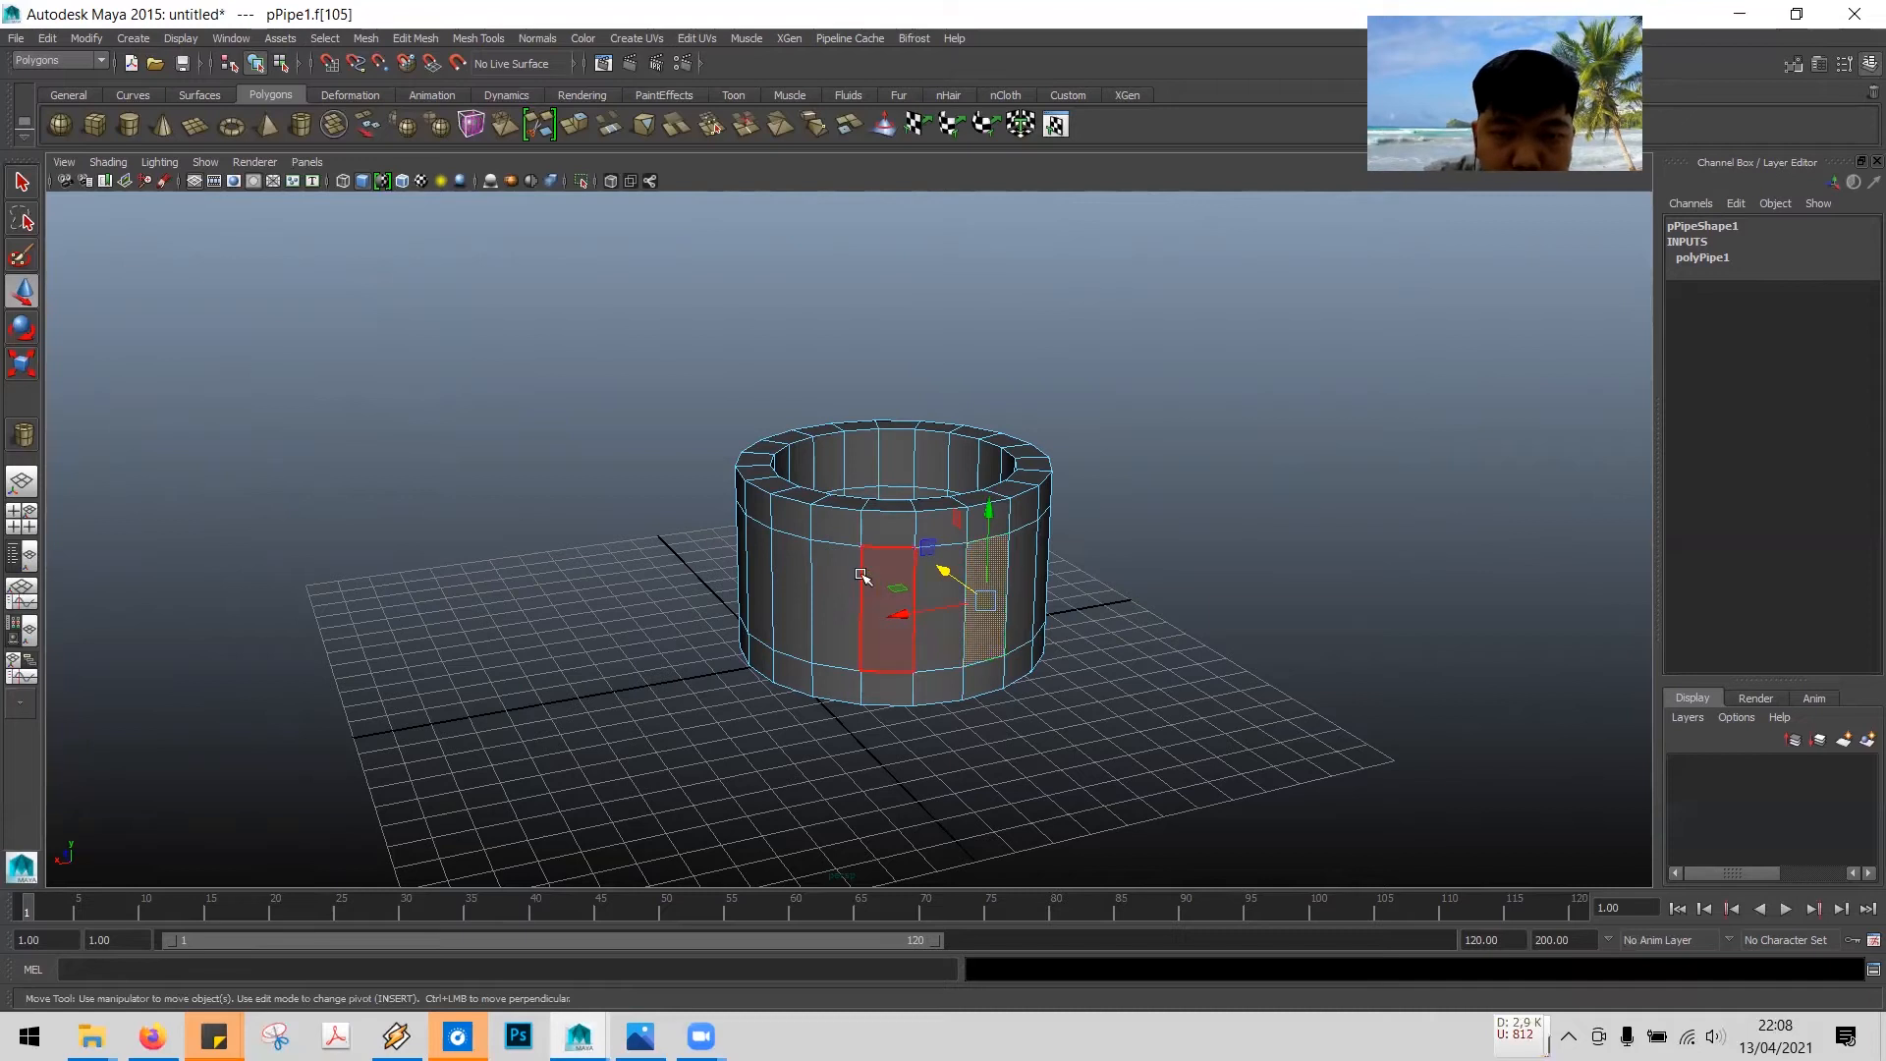
# - Briefly pick vertices on the pipe's outer wall and return to face selection
pyautogui.rightClick(833, 563)
pyautogui.moveTo(833, 563); pyautogui.dragTo(765, 553, button='right')
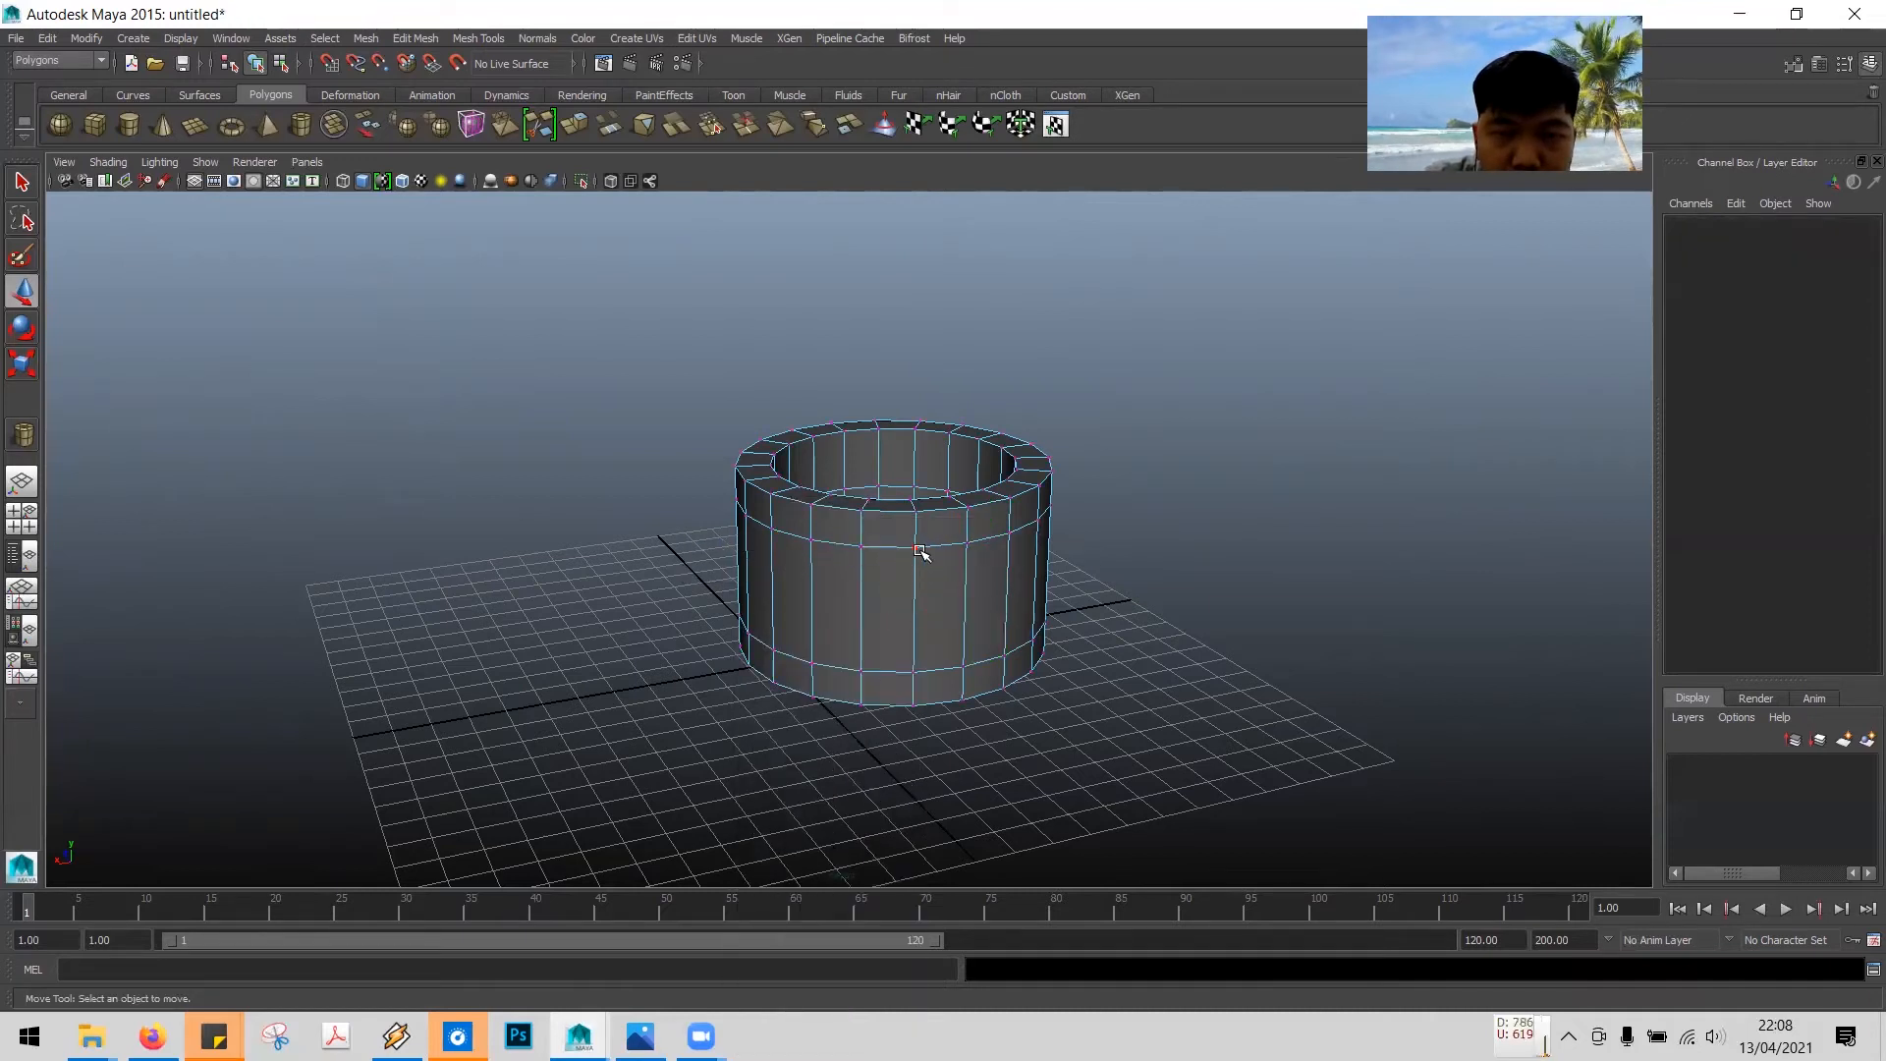
pyautogui.click(919, 549)
pyautogui.click(968, 542)
pyautogui.click(961, 674)
pyautogui.rightClick(883, 578)
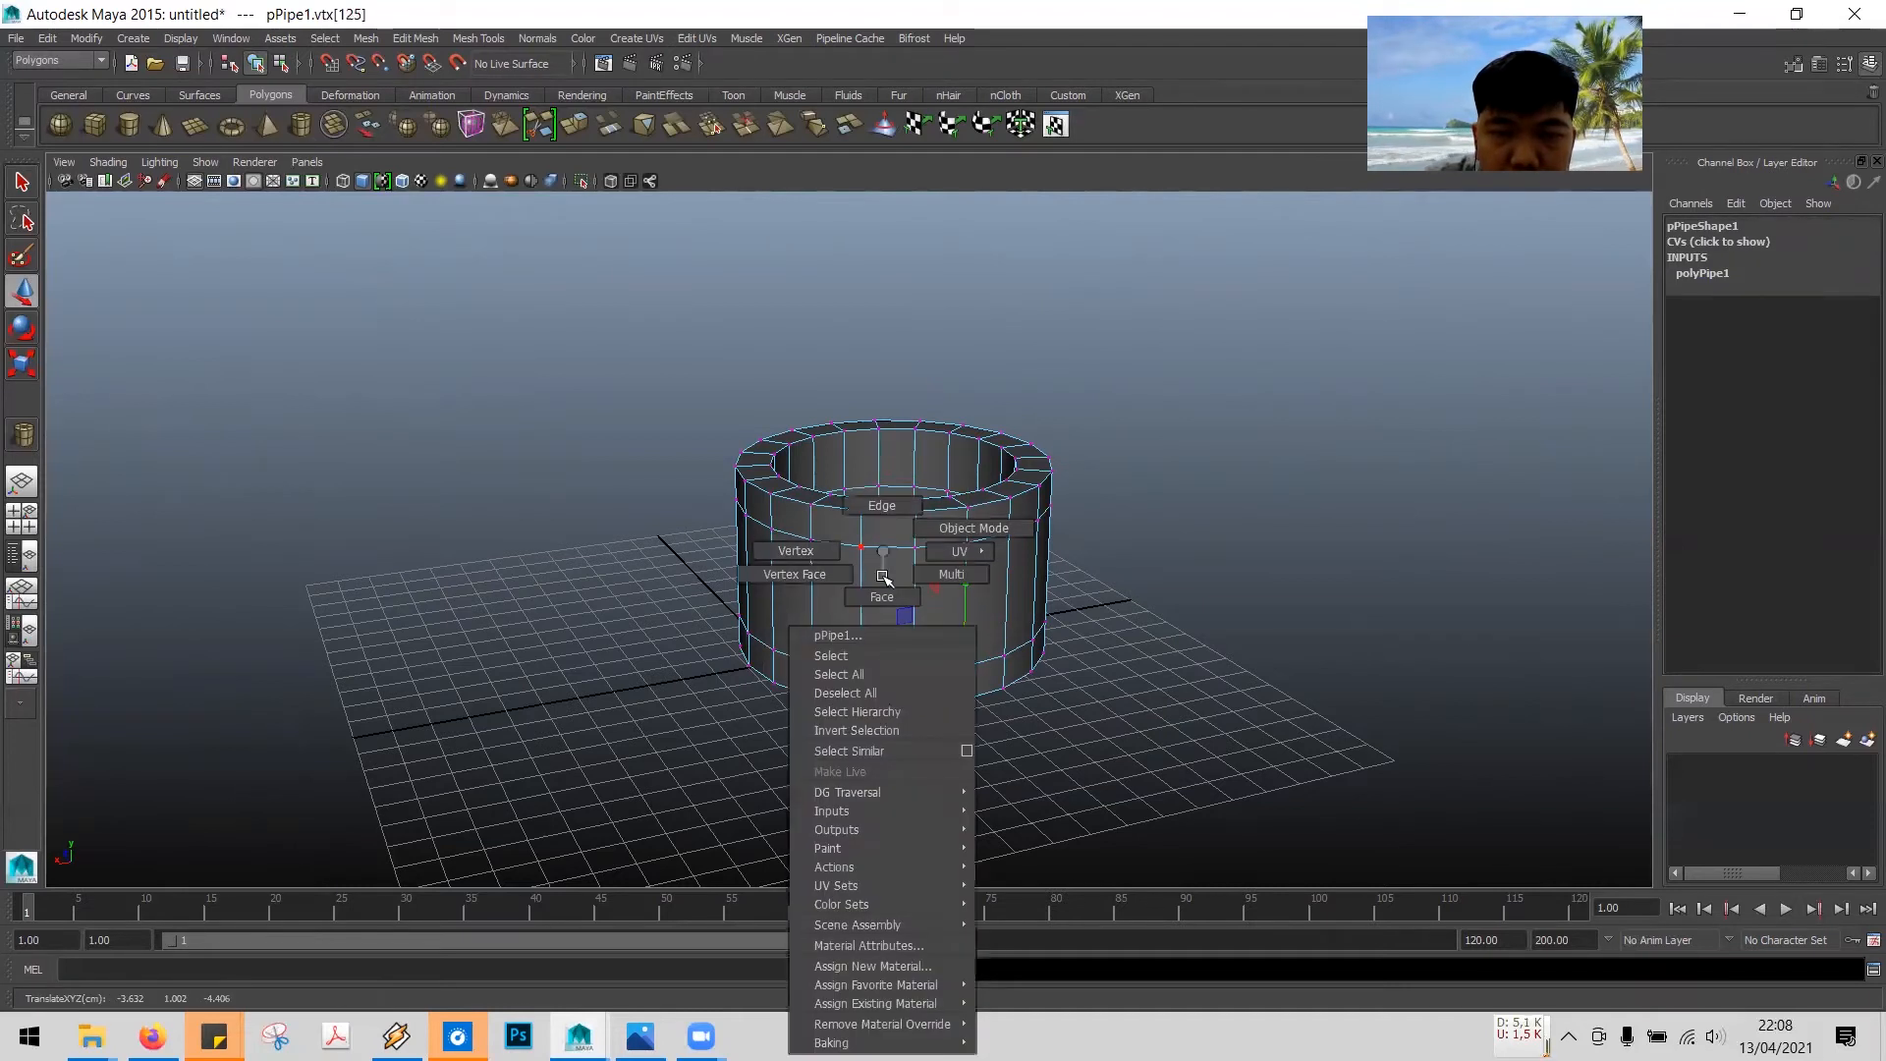
pyautogui.click(889, 596)
pyautogui.click(899, 601)
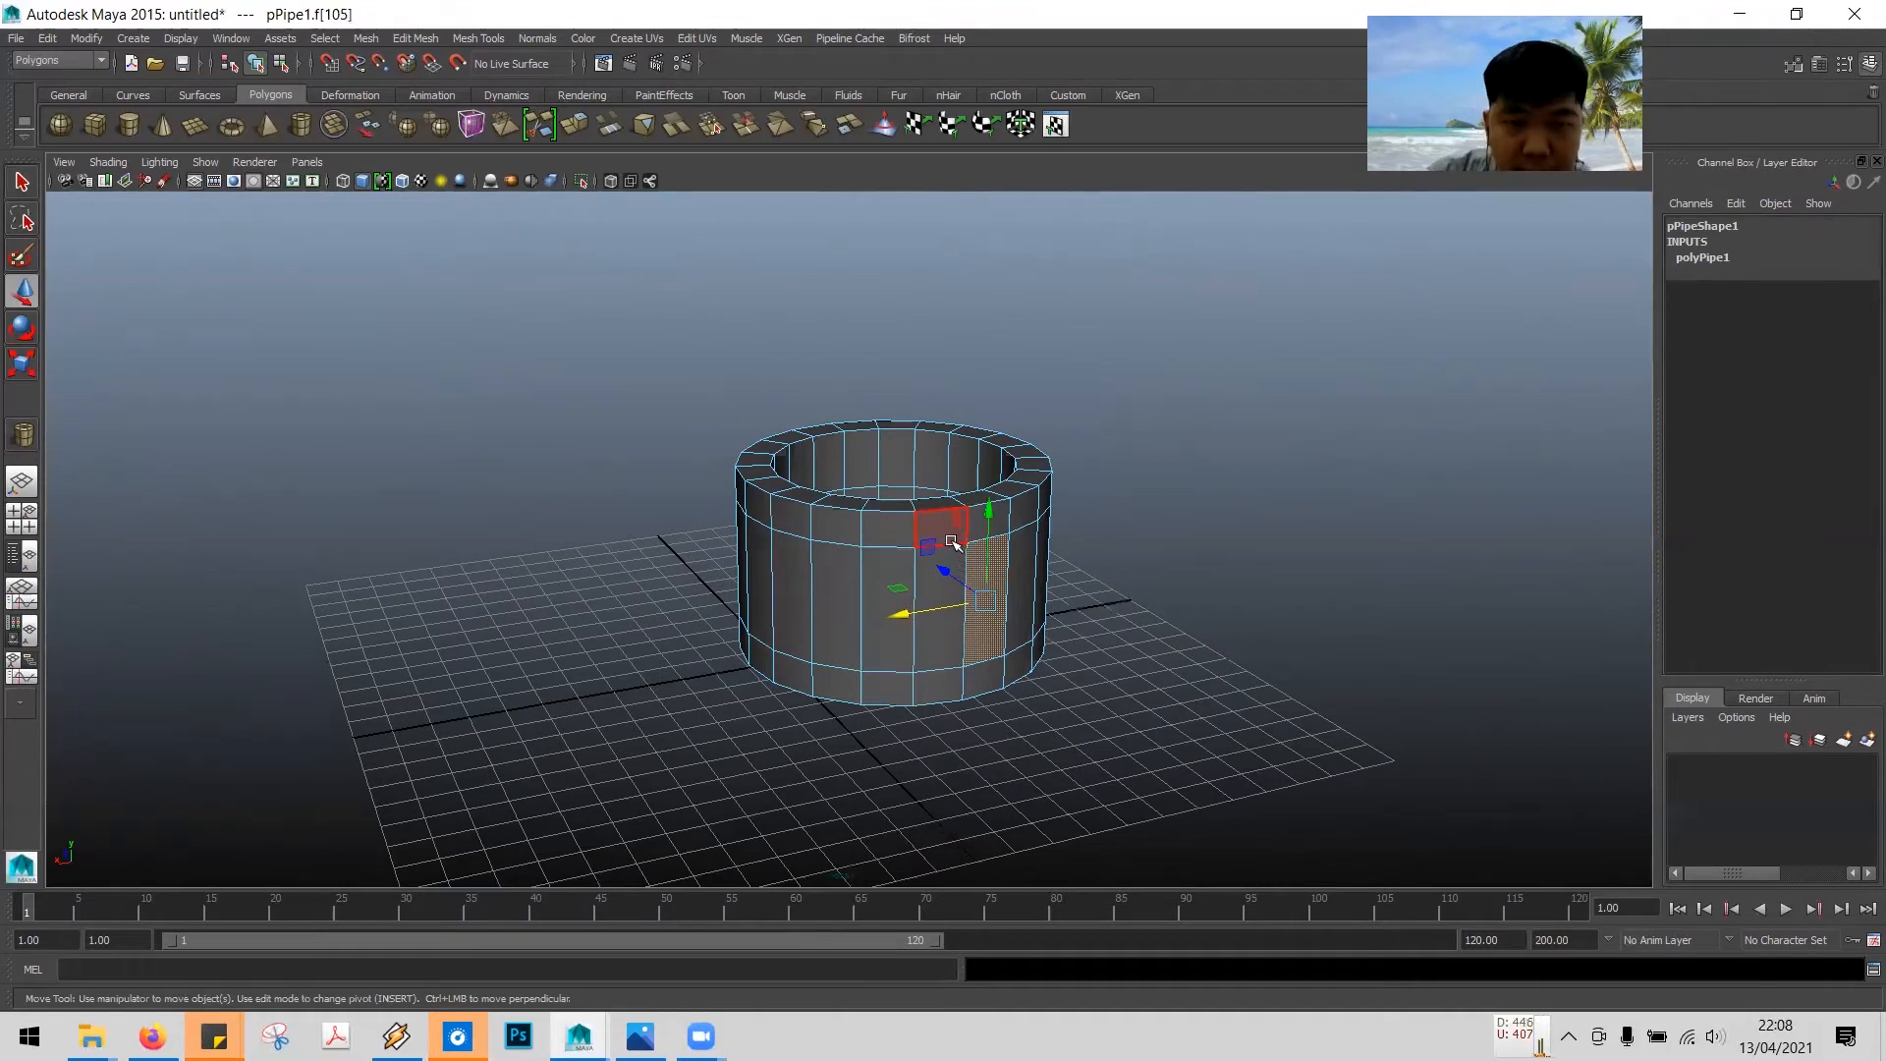
# - Select the upper ring of outer wall faces as a face loop
pyautogui.keyDown('alt'); pyautogui.moveTo(1188, 556); pyautogui.dragTo(1179, 534); pyautogui.keyUp('alt')
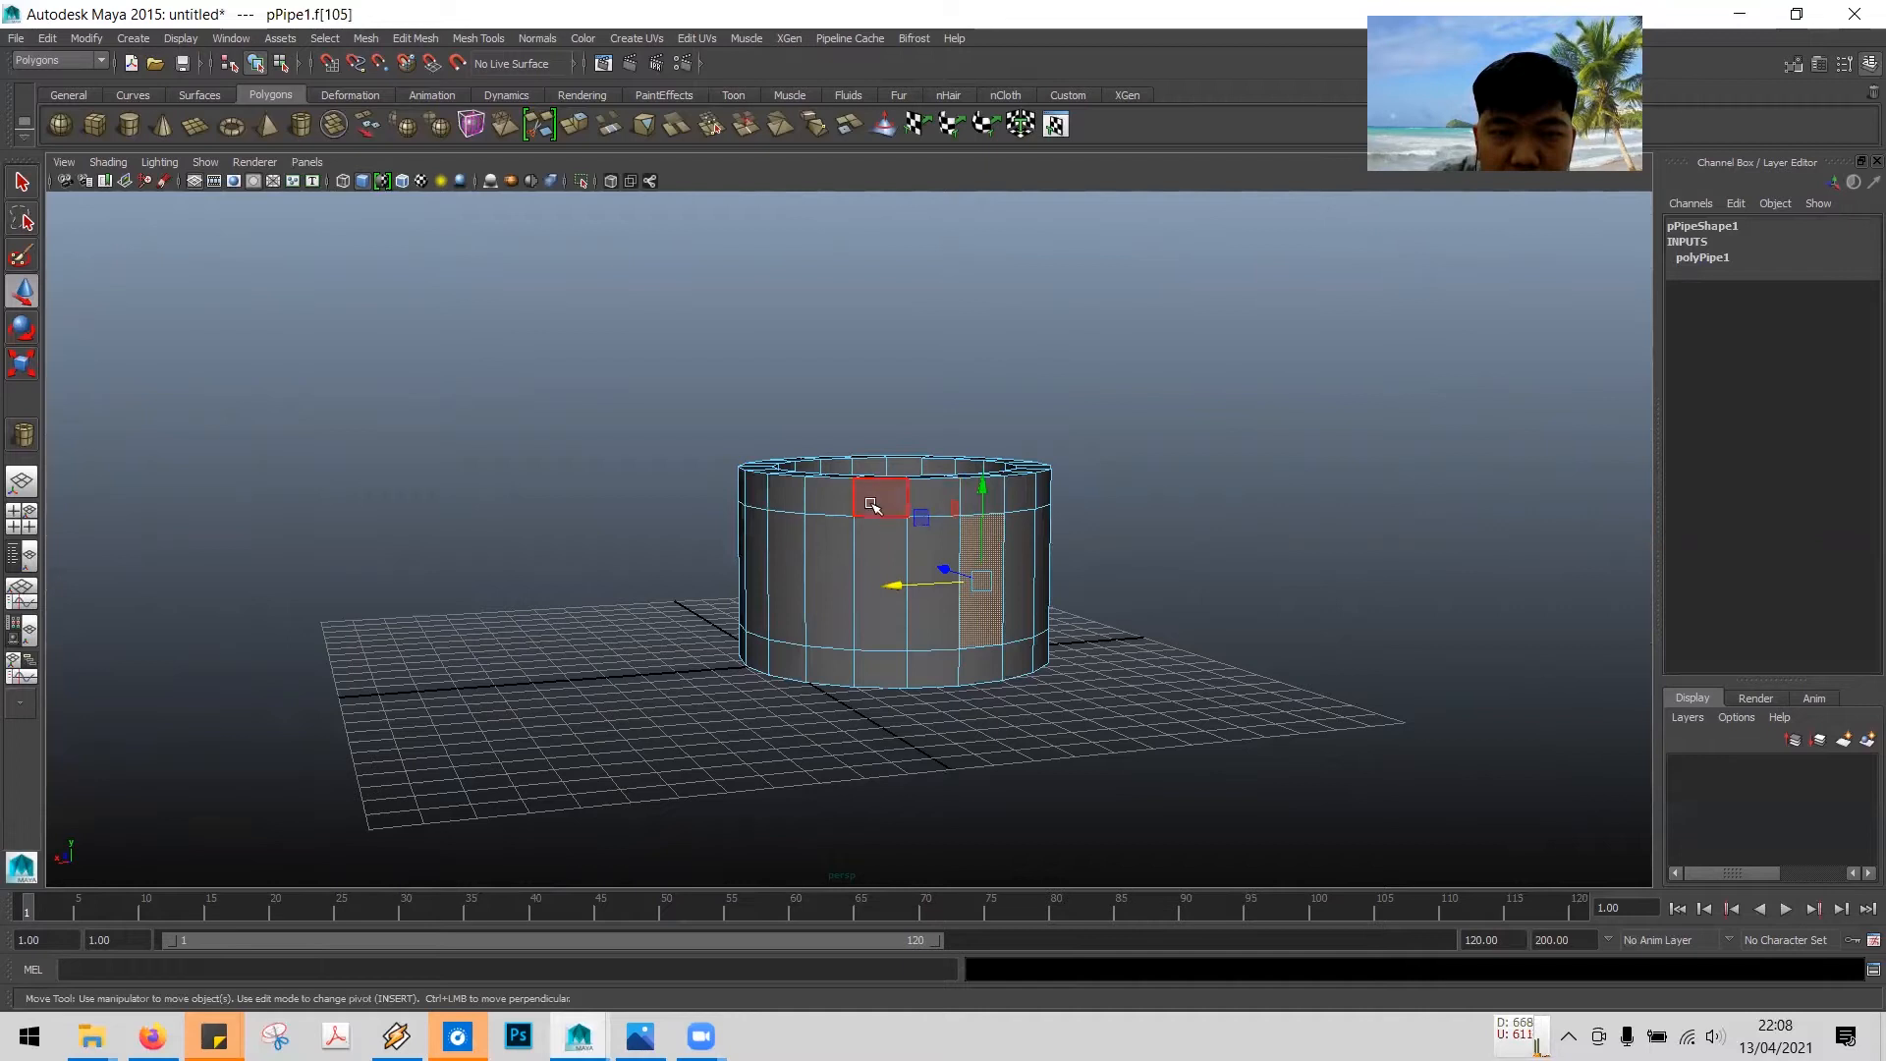
pyautogui.click(902, 496)
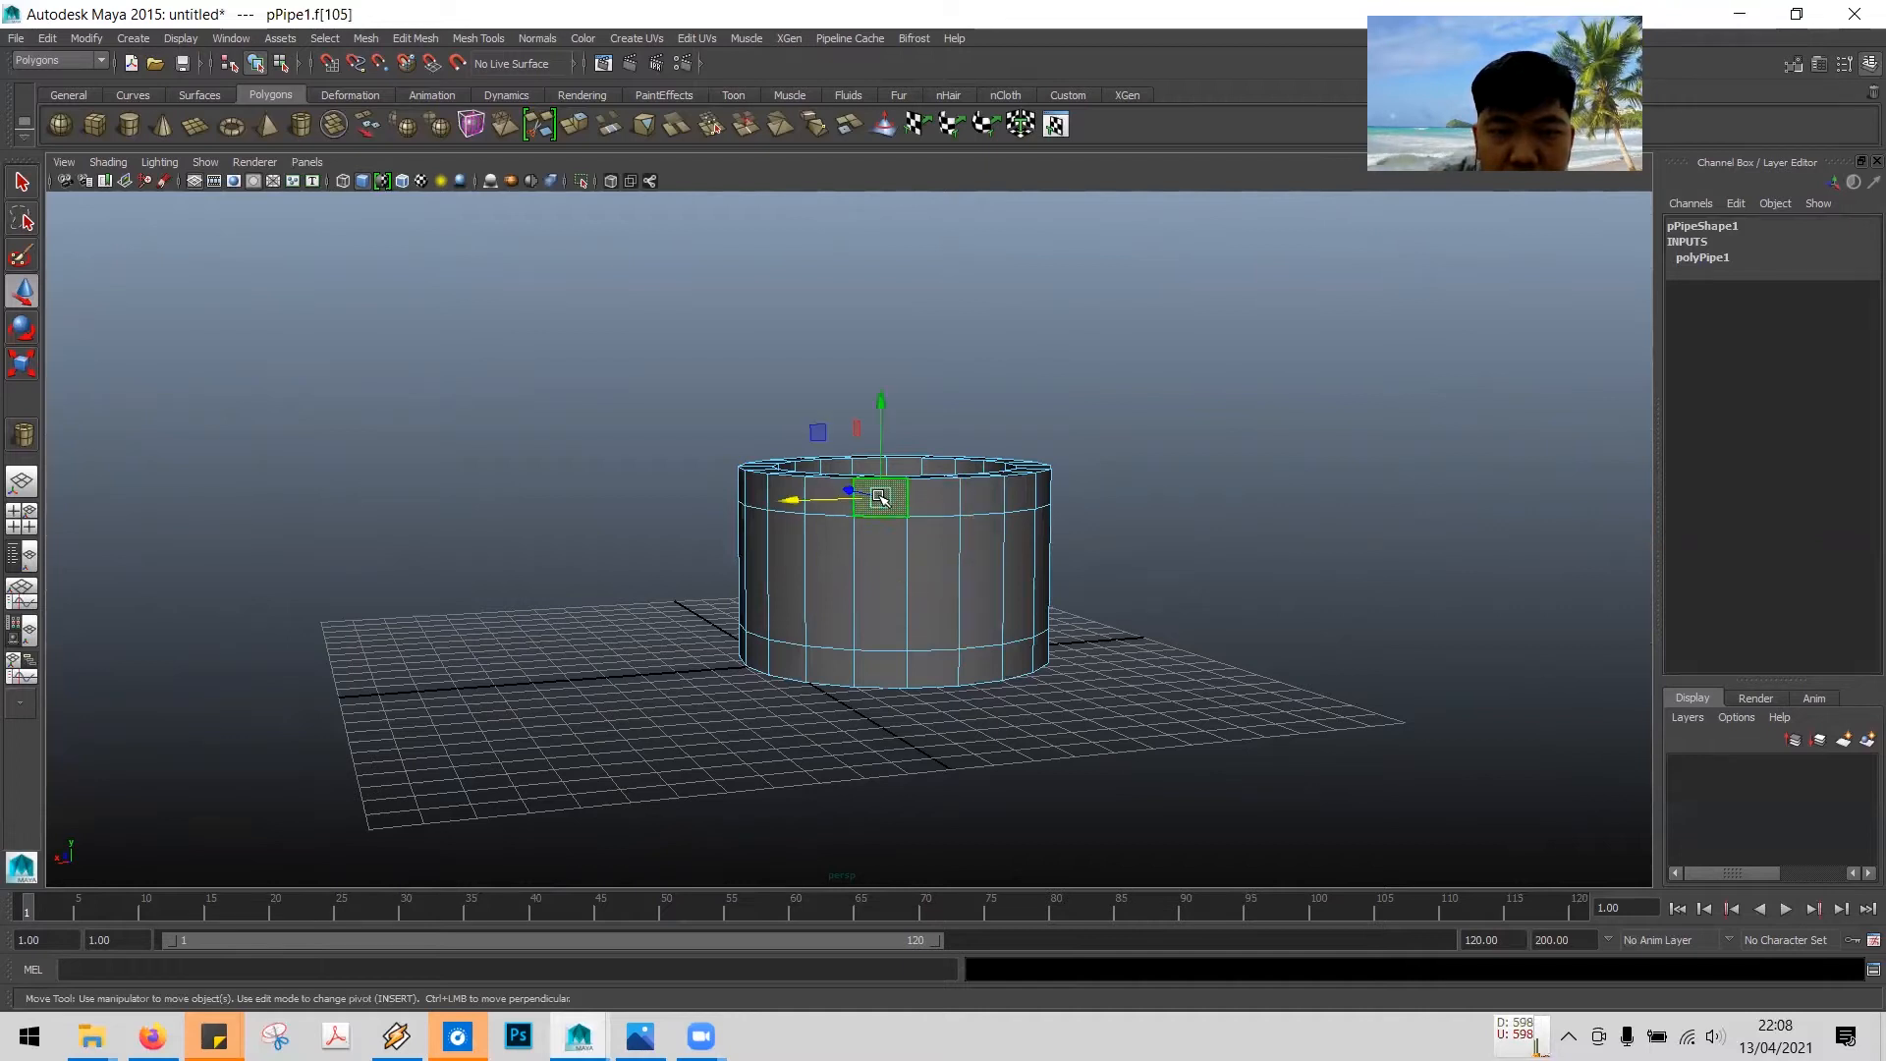
pyautogui.keyDown('shift'); pyautogui.doubleClick(938, 498); pyautogui.keyUp('shift')
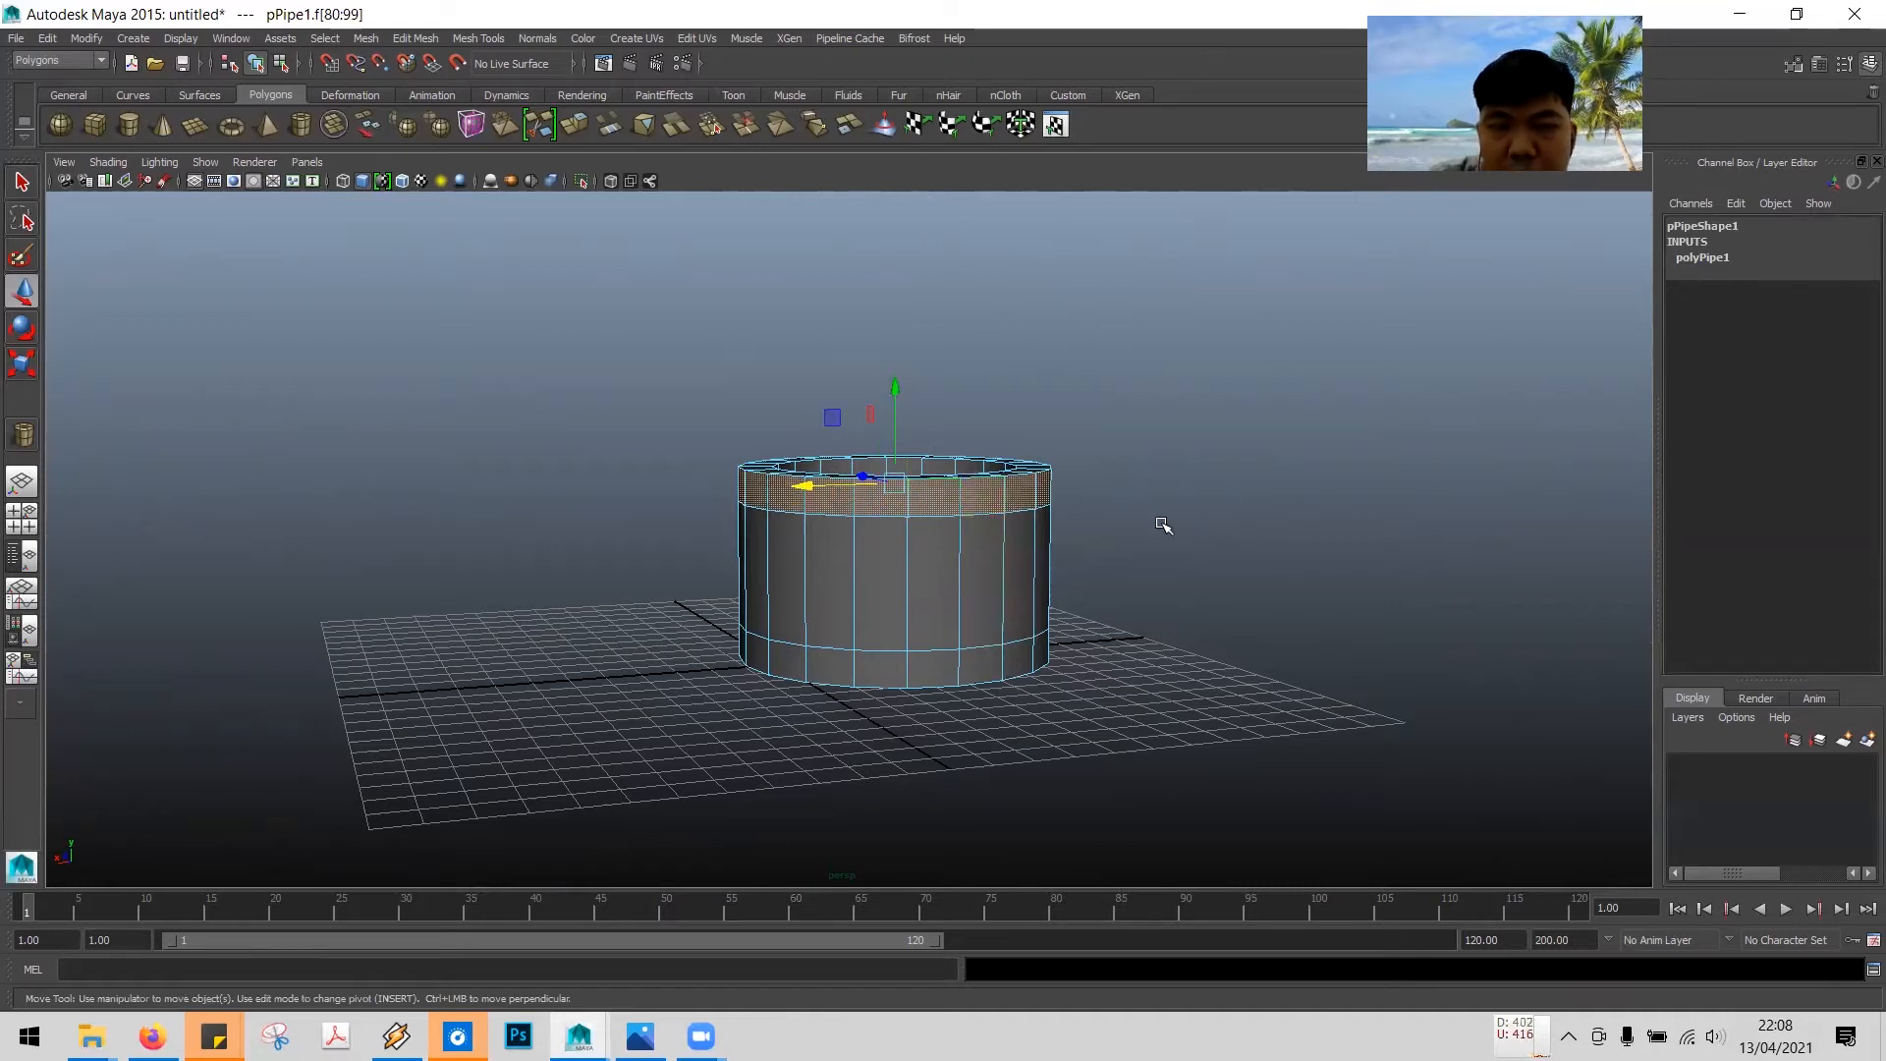
pyautogui.keyDown('alt'); pyautogui.moveTo(1179, 540); pyautogui.dragTo(964, 598); pyautogui.keyUp('alt')
pyautogui.click(964, 598)
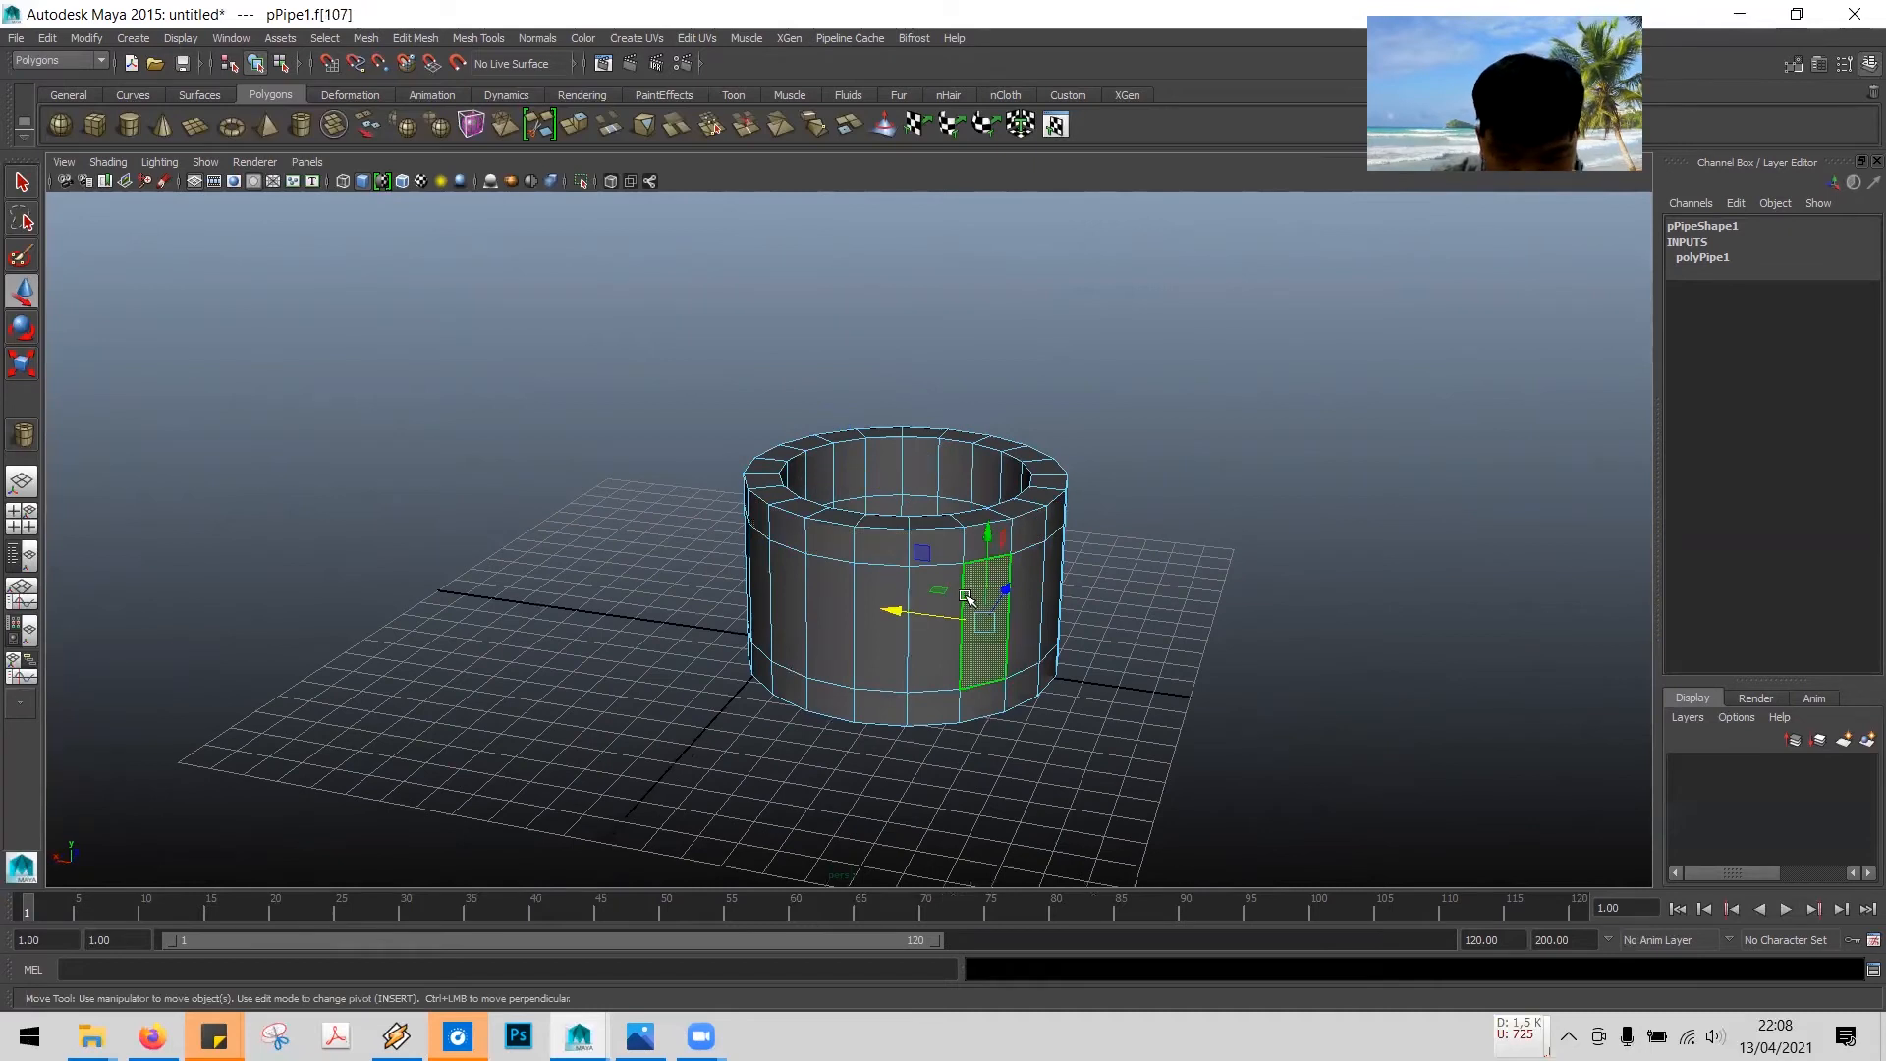
pyautogui.click(882, 547)
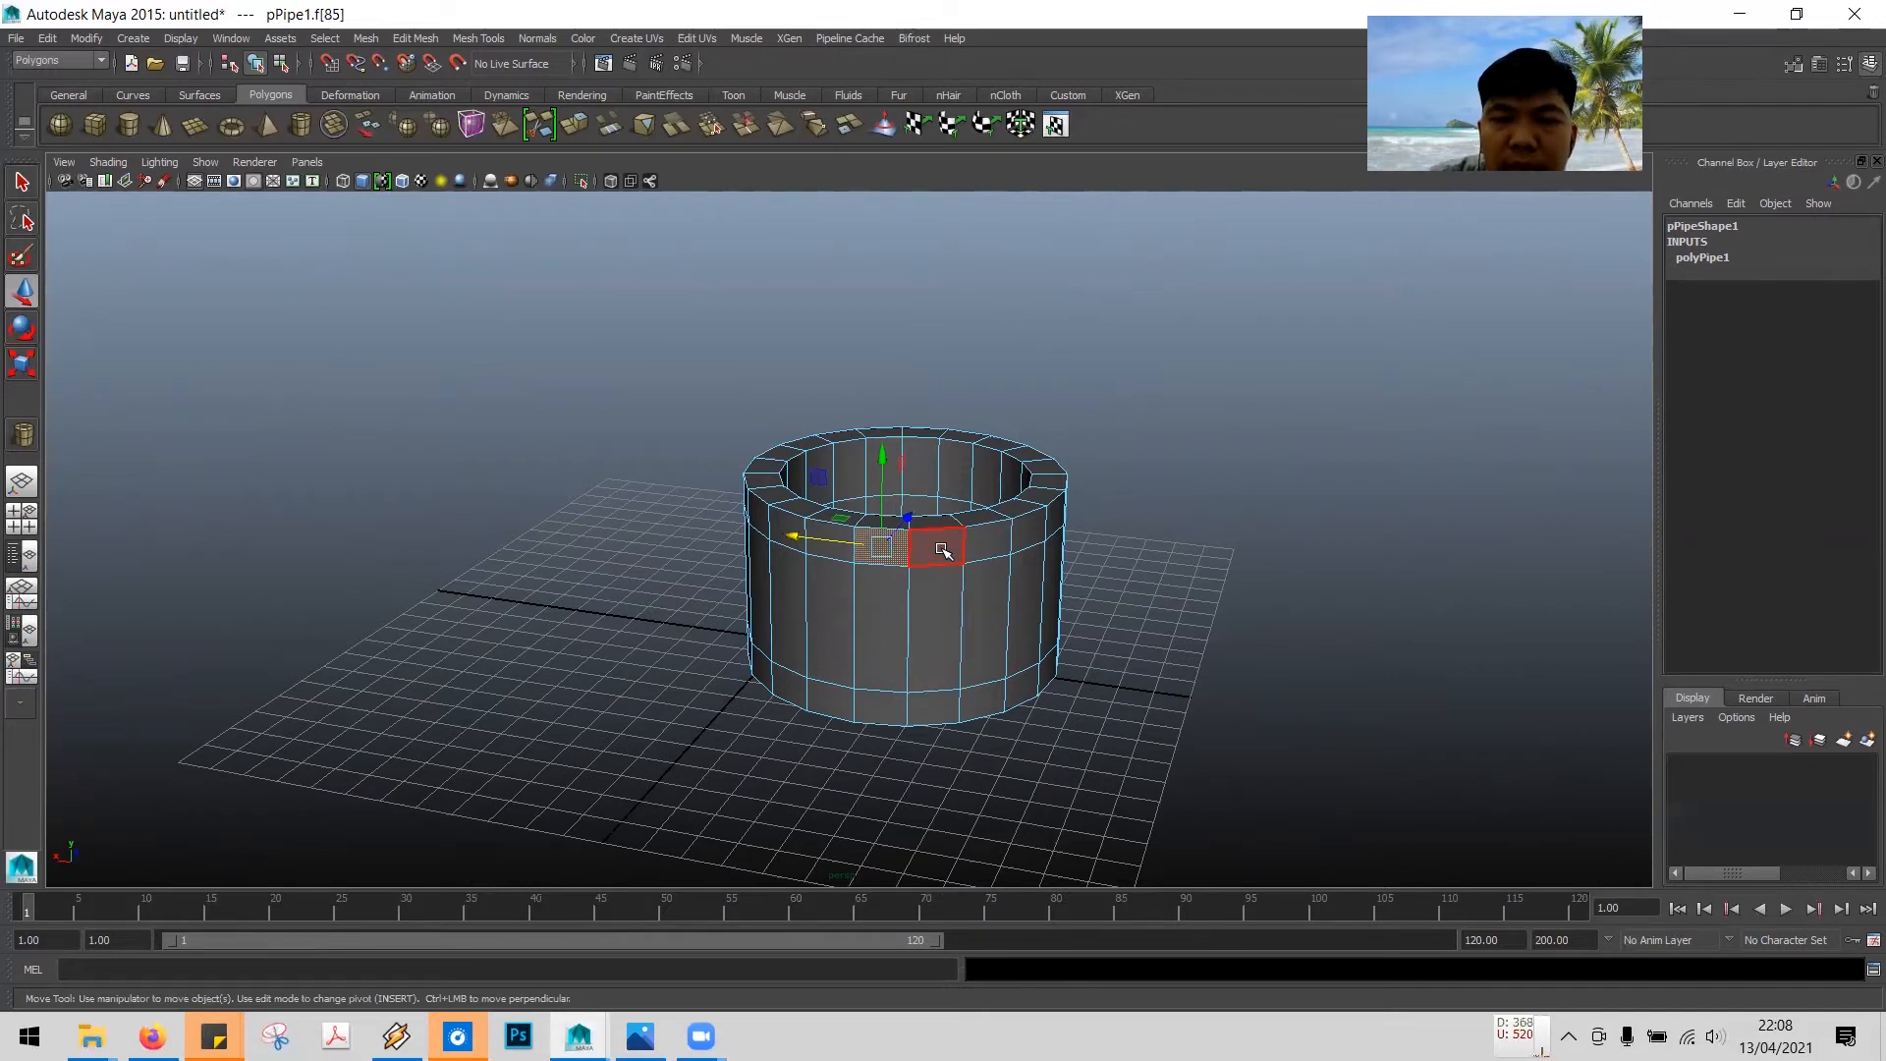
pyautogui.keyDown('shift'); pyautogui.doubleClick(938, 547); pyautogui.keyUp('shift')
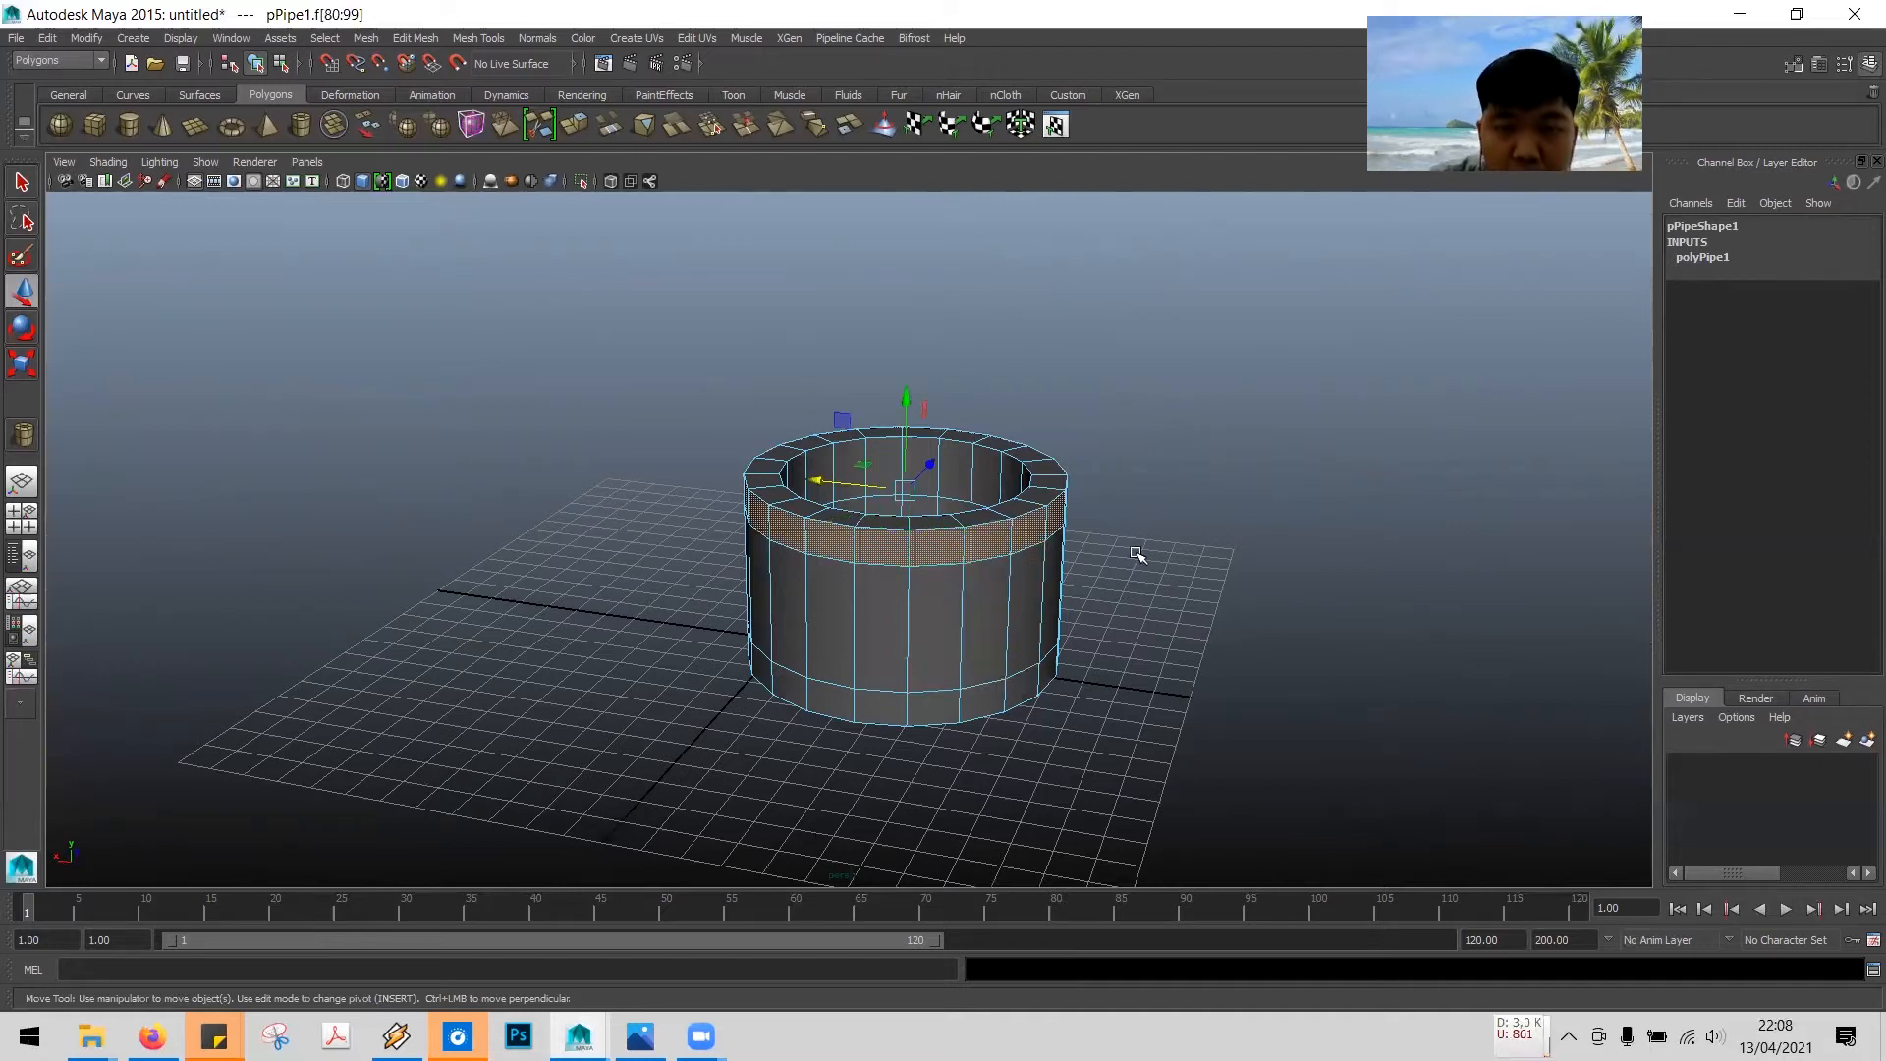
# - Extrude the upper face ring outward slightly to form a rim around the well's top
pyautogui.keyDown('alt'); pyautogui.moveTo(1136, 555); pyautogui.dragTo(1100, 535); pyautogui.keyUp('alt')
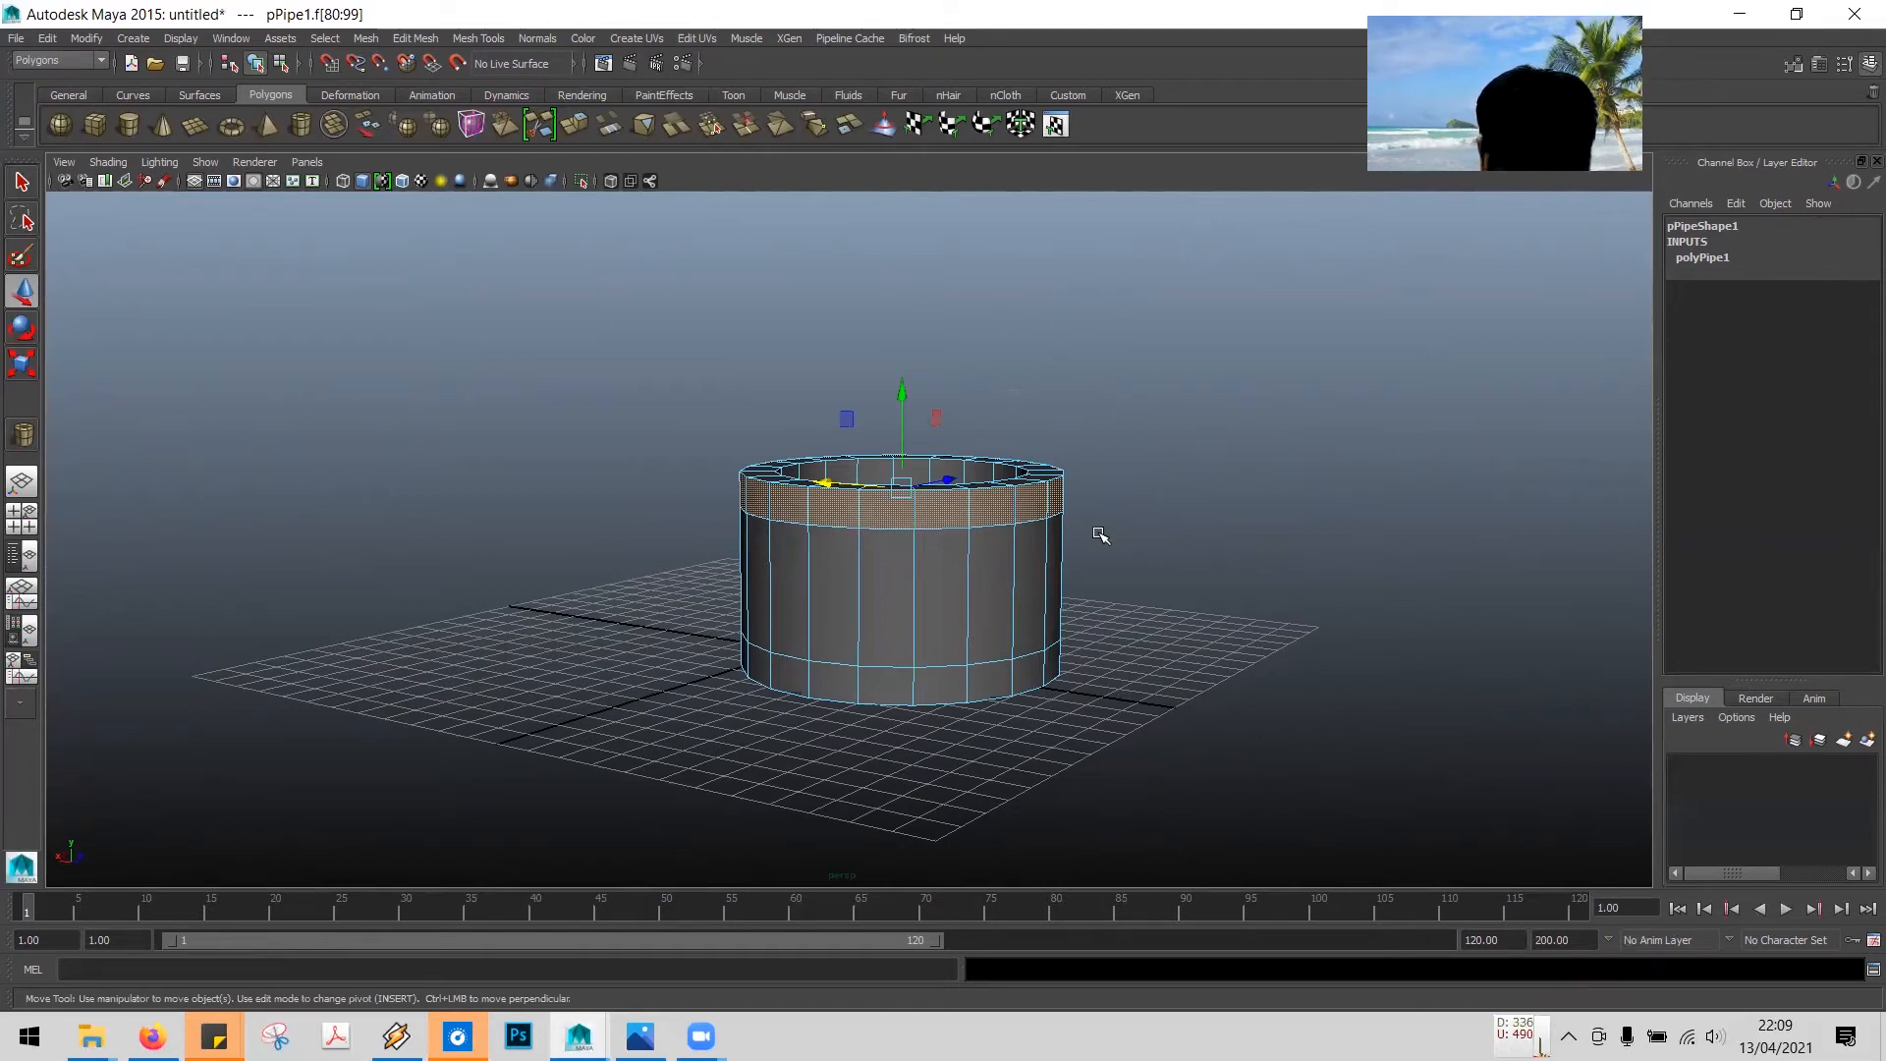
pyautogui.click(413, 38)
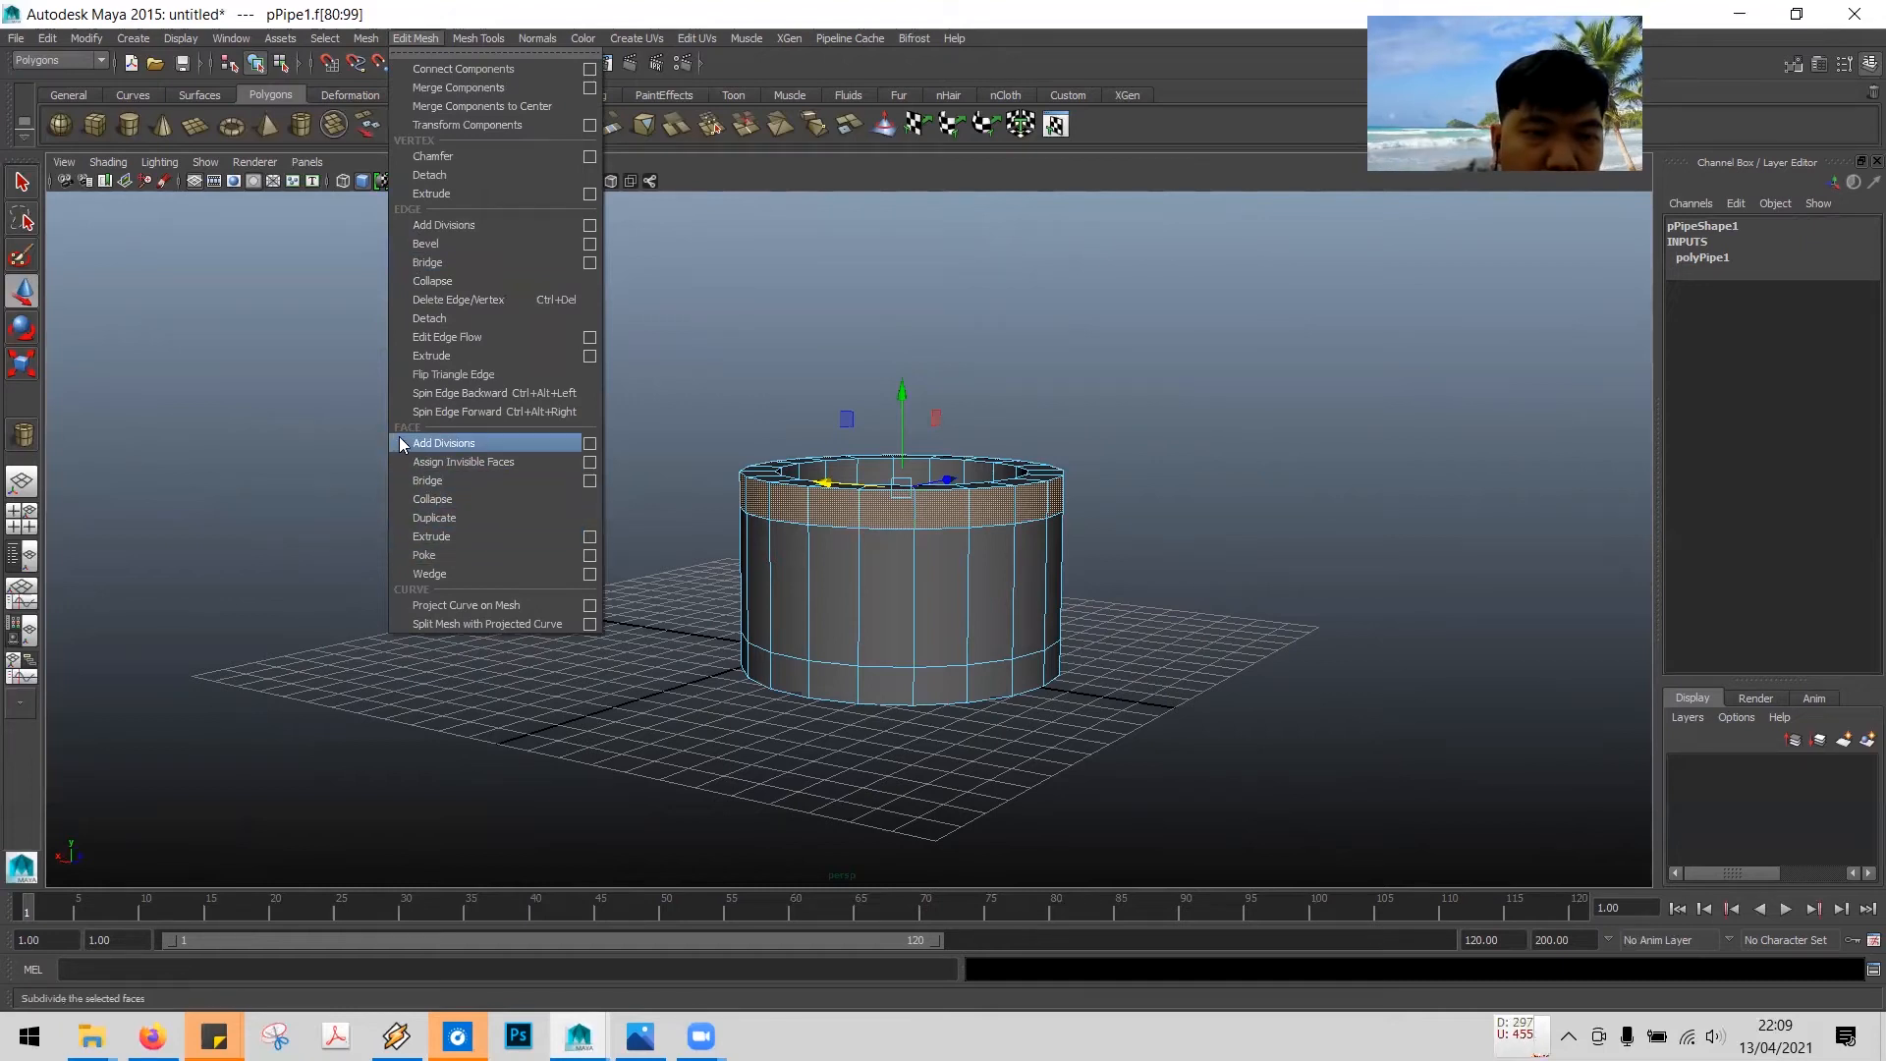
pyautogui.click(440, 538)
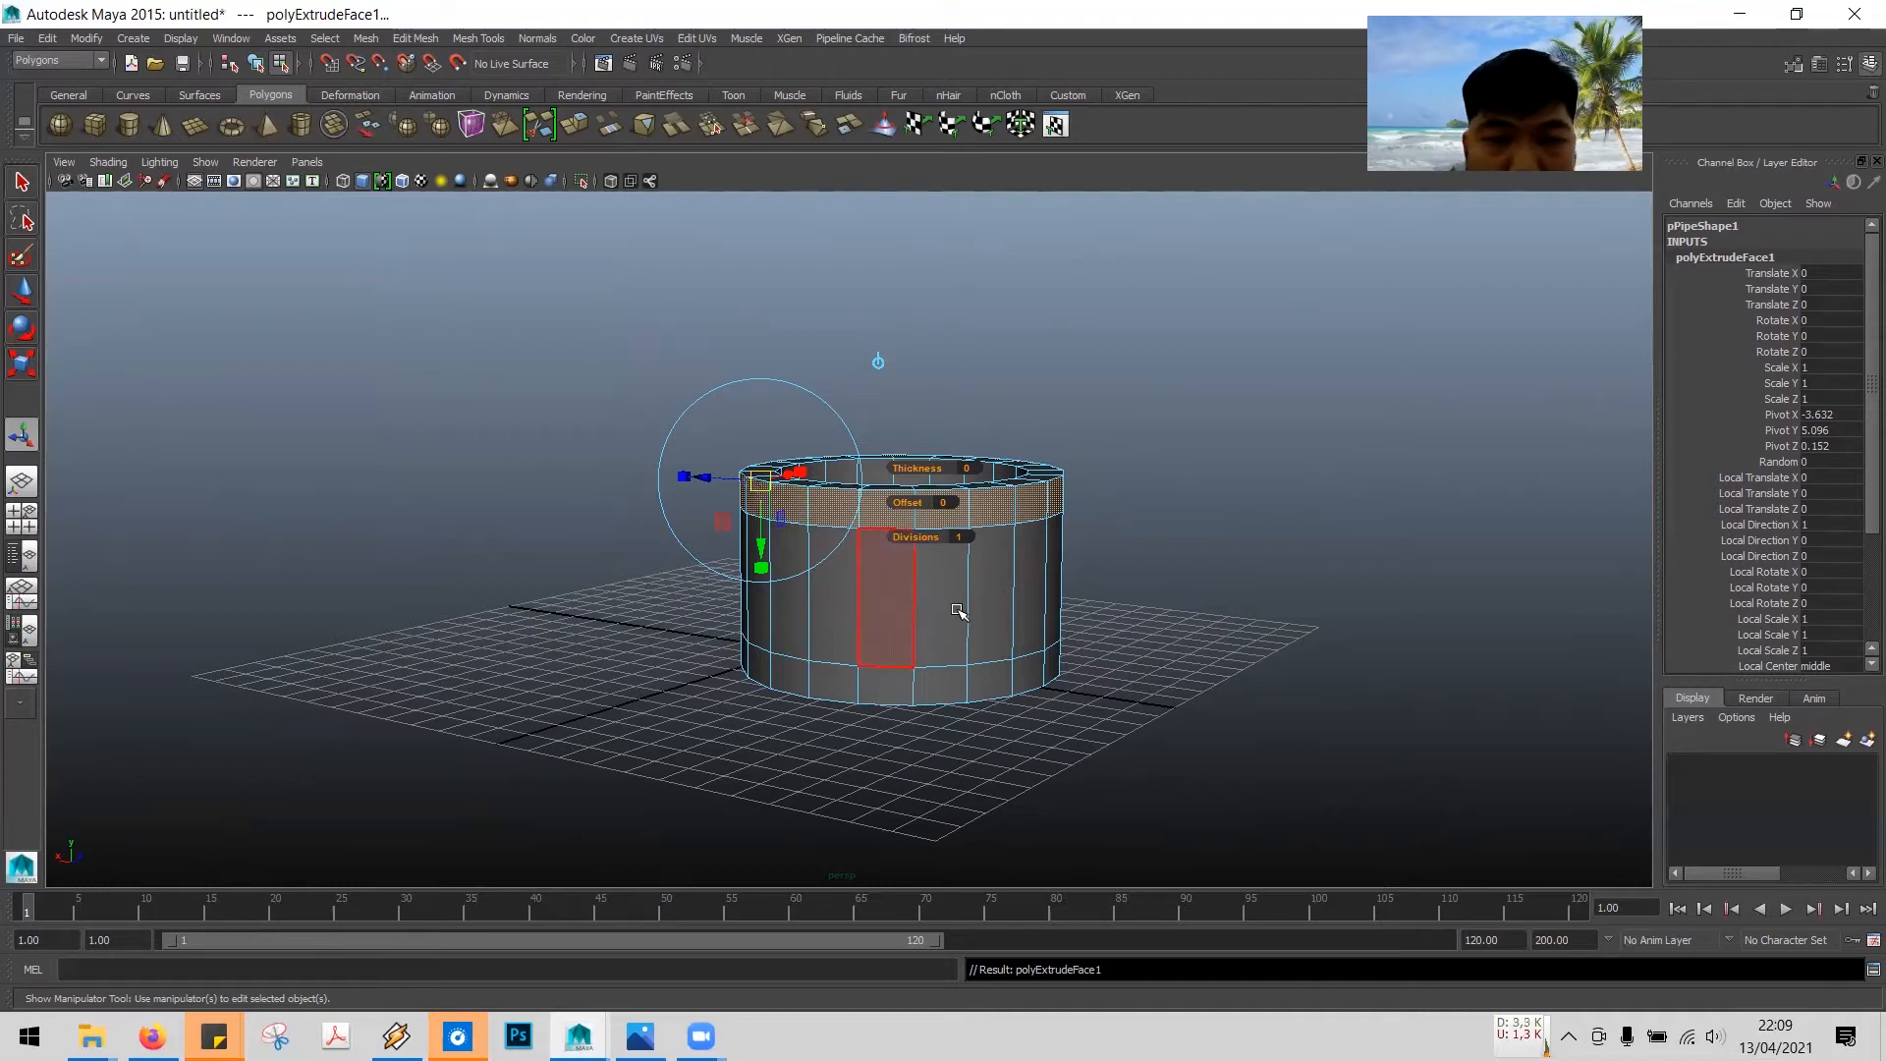
pyautogui.keyDown('alt'); pyautogui.moveTo(1226, 562); pyautogui.dragTo(1317, 569); pyautogui.keyUp('alt')
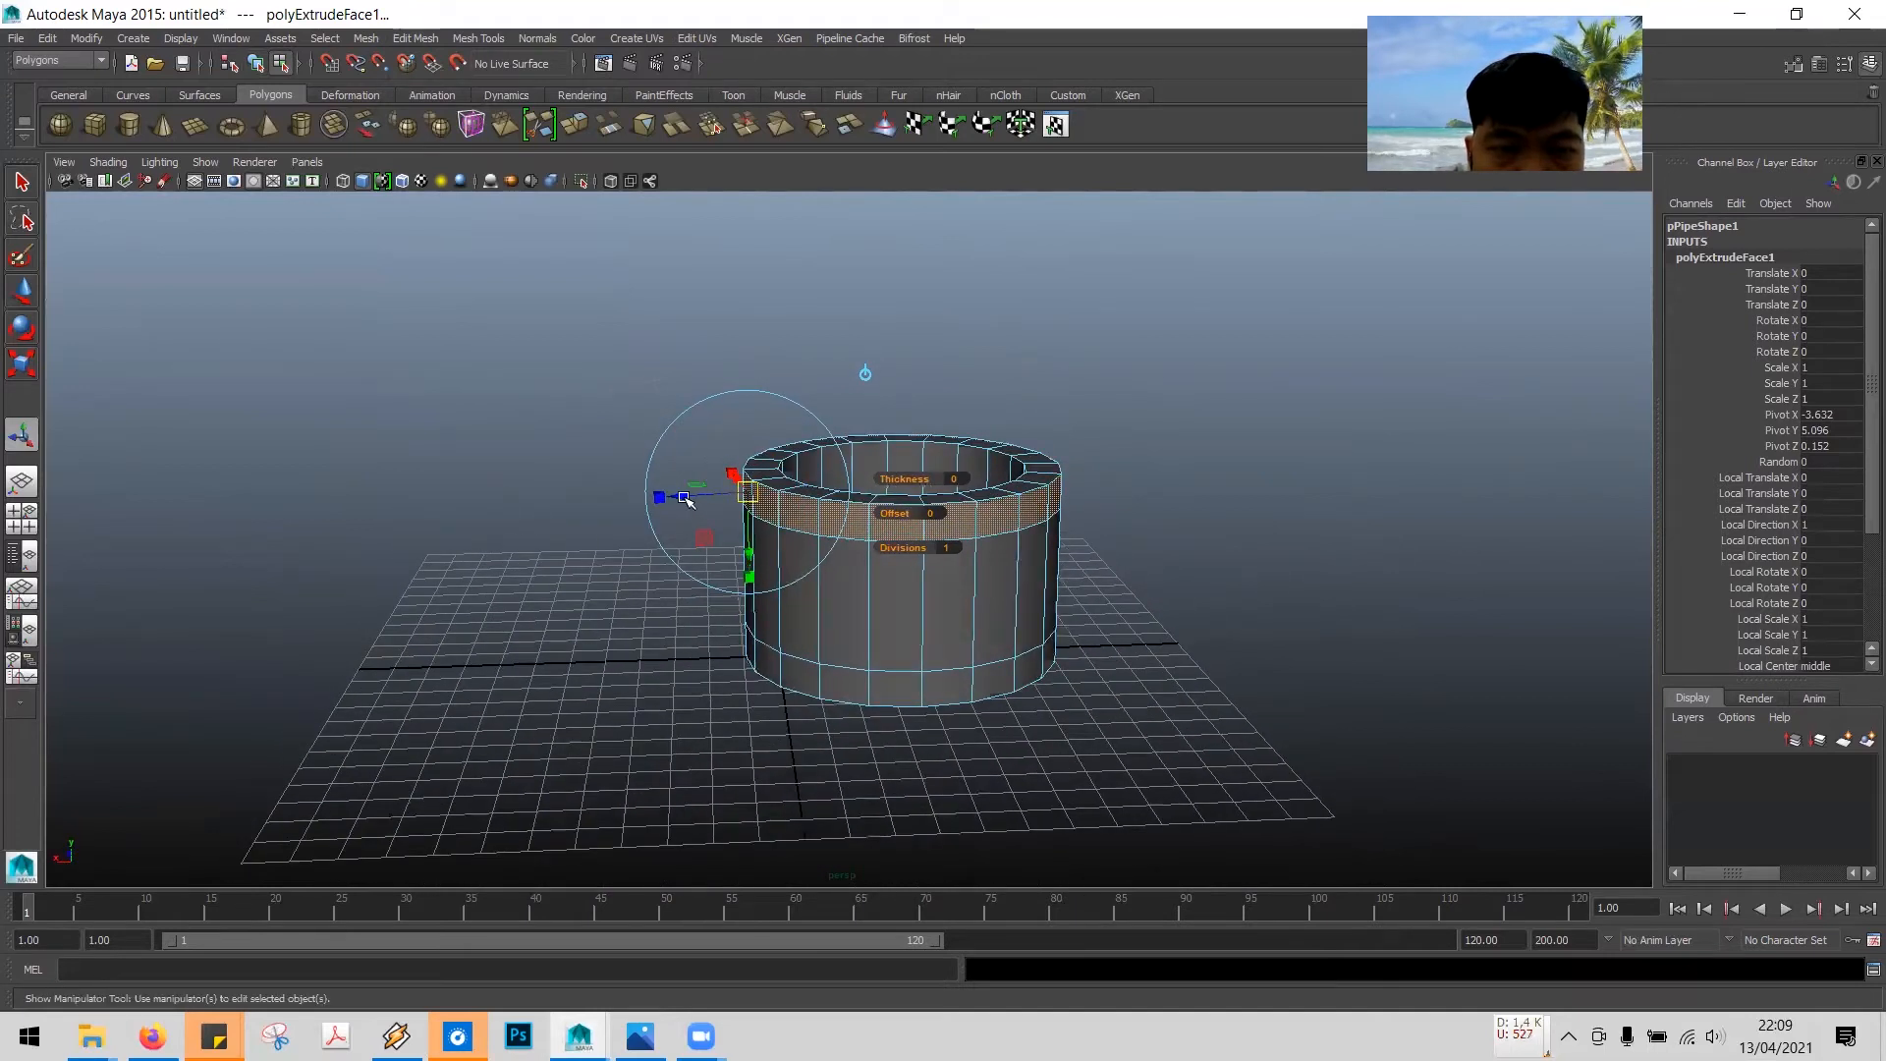
pyautogui.moveTo(685, 494); pyautogui.dragTo(678, 494)
pyautogui.keyDown('alt'); pyautogui.moveTo(978, 589); pyautogui.dragTo(1124, 550); pyautogui.keyUp('alt')
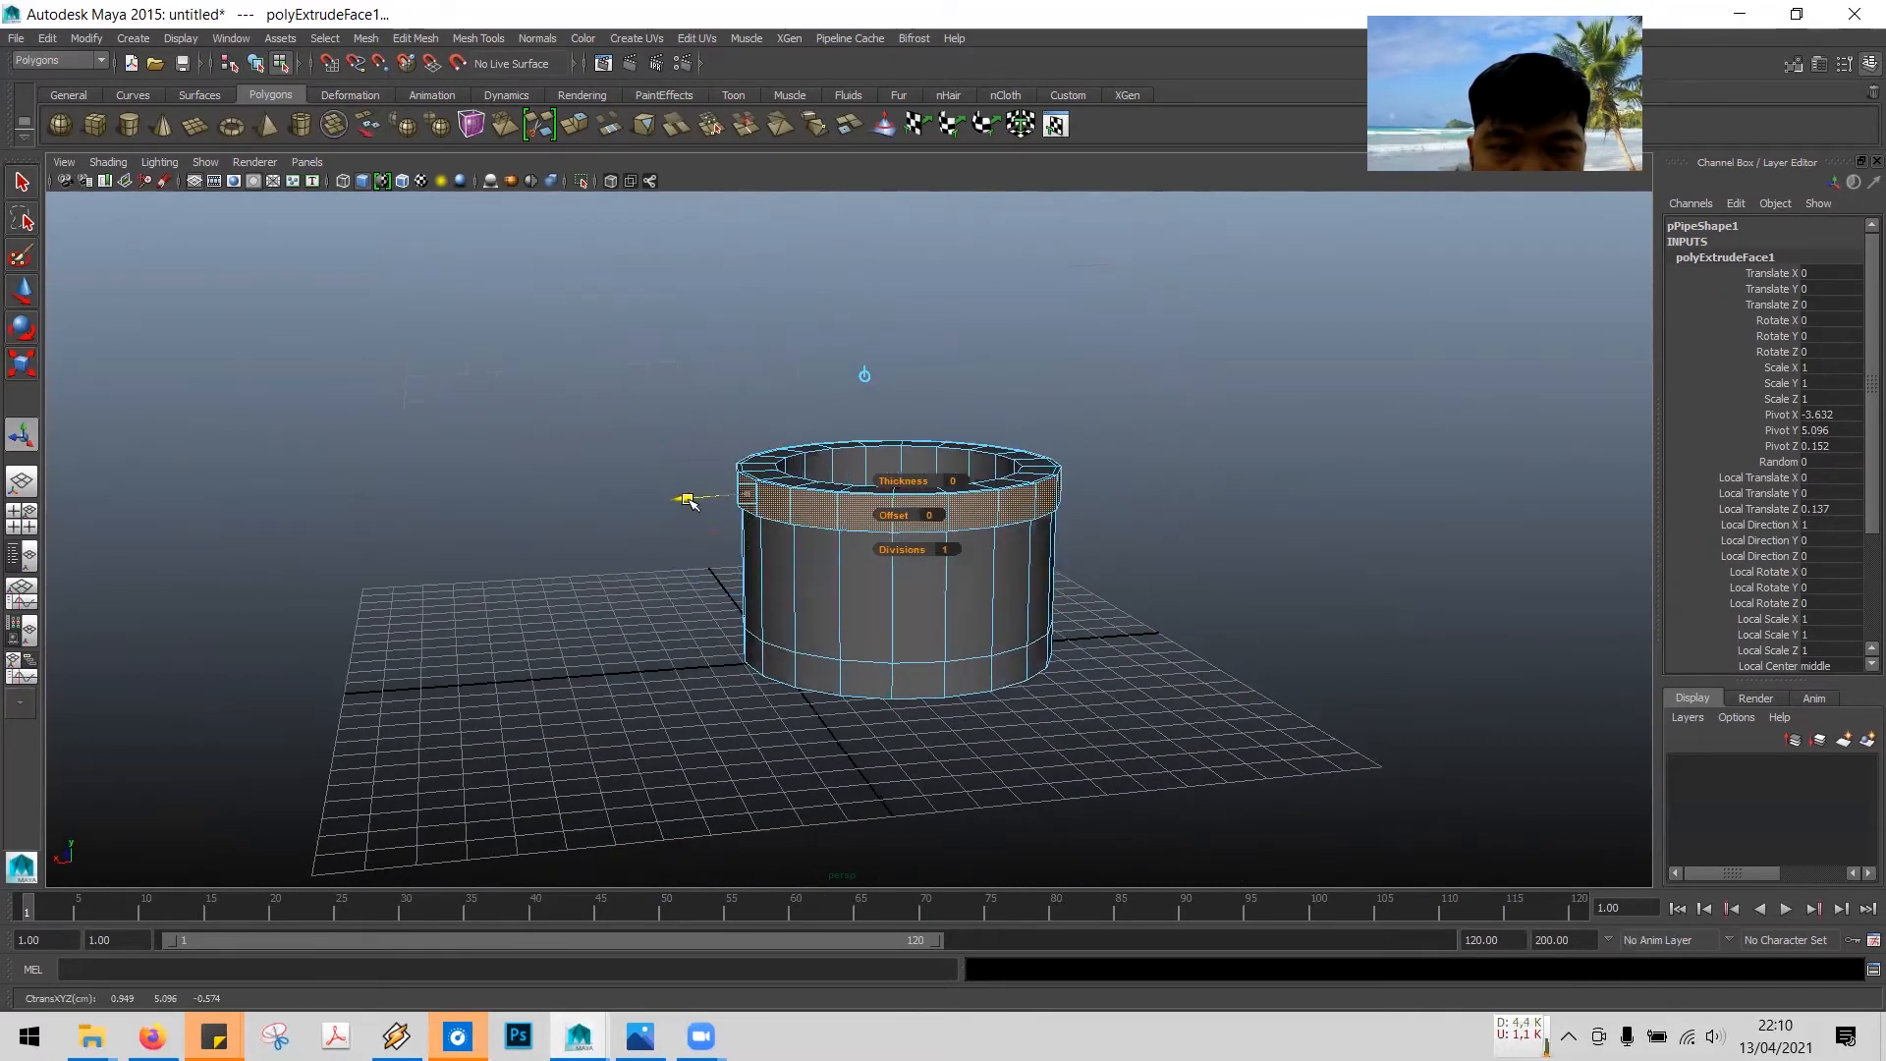
pyautogui.keyDown('alt'); pyautogui.moveTo(919, 638); pyautogui.dragTo(1049, 444); pyautogui.keyUp('alt')
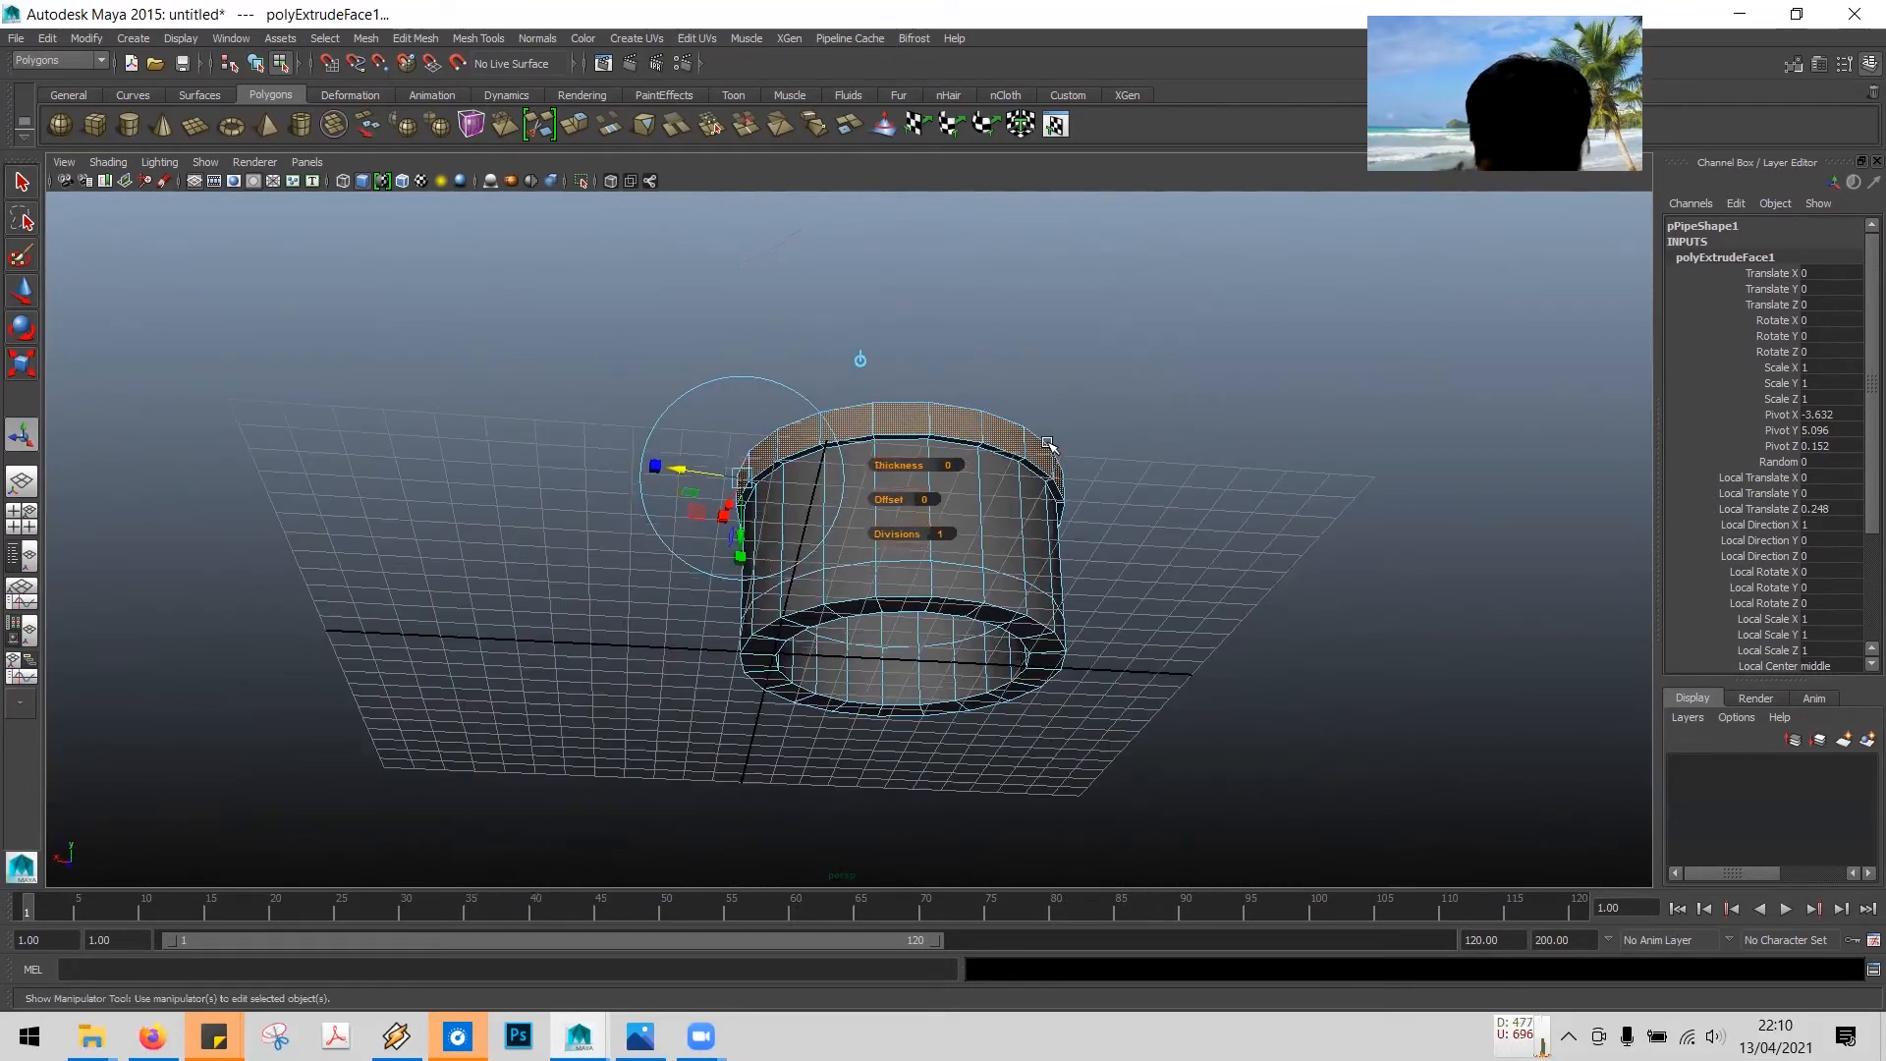
pyautogui.keyDown('alt'); pyautogui.moveTo(1179, 488); pyautogui.dragTo(1196, 585); pyautogui.keyUp('alt')
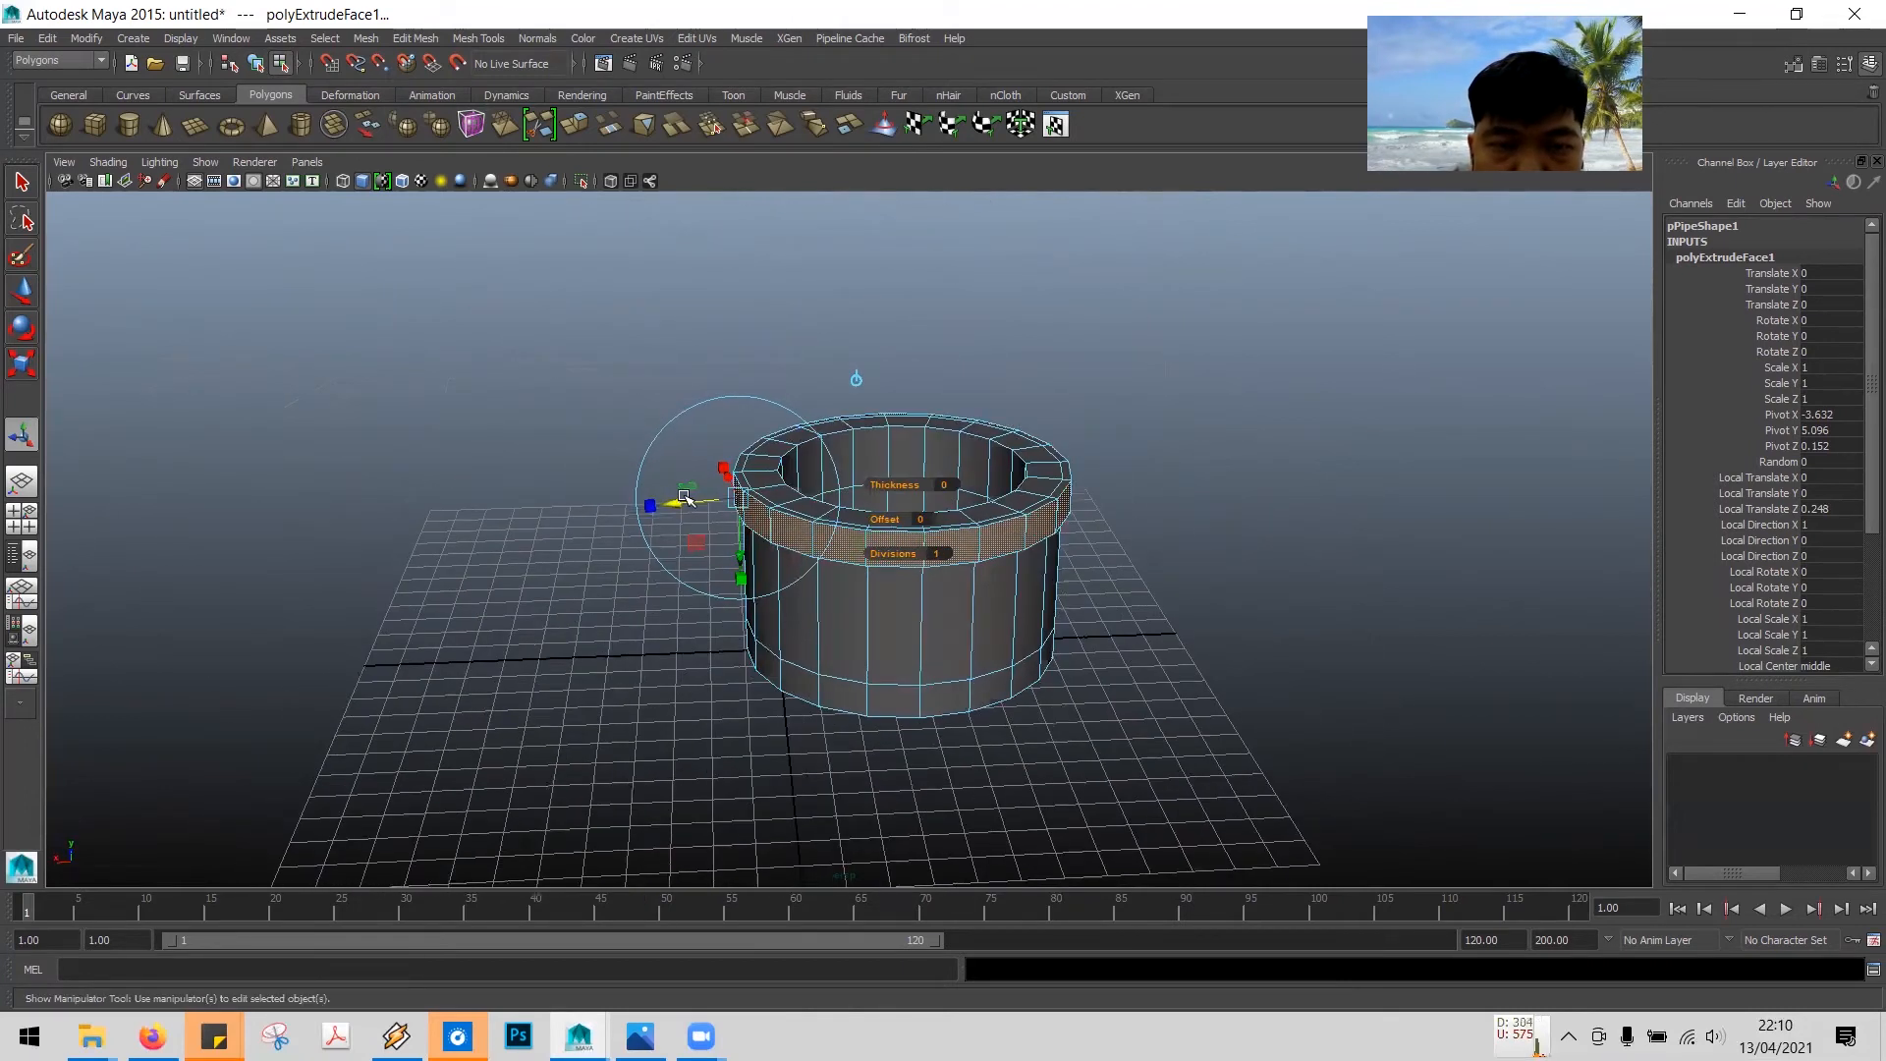
pyautogui.moveTo(678, 504); pyautogui.dragTo(678, 503)
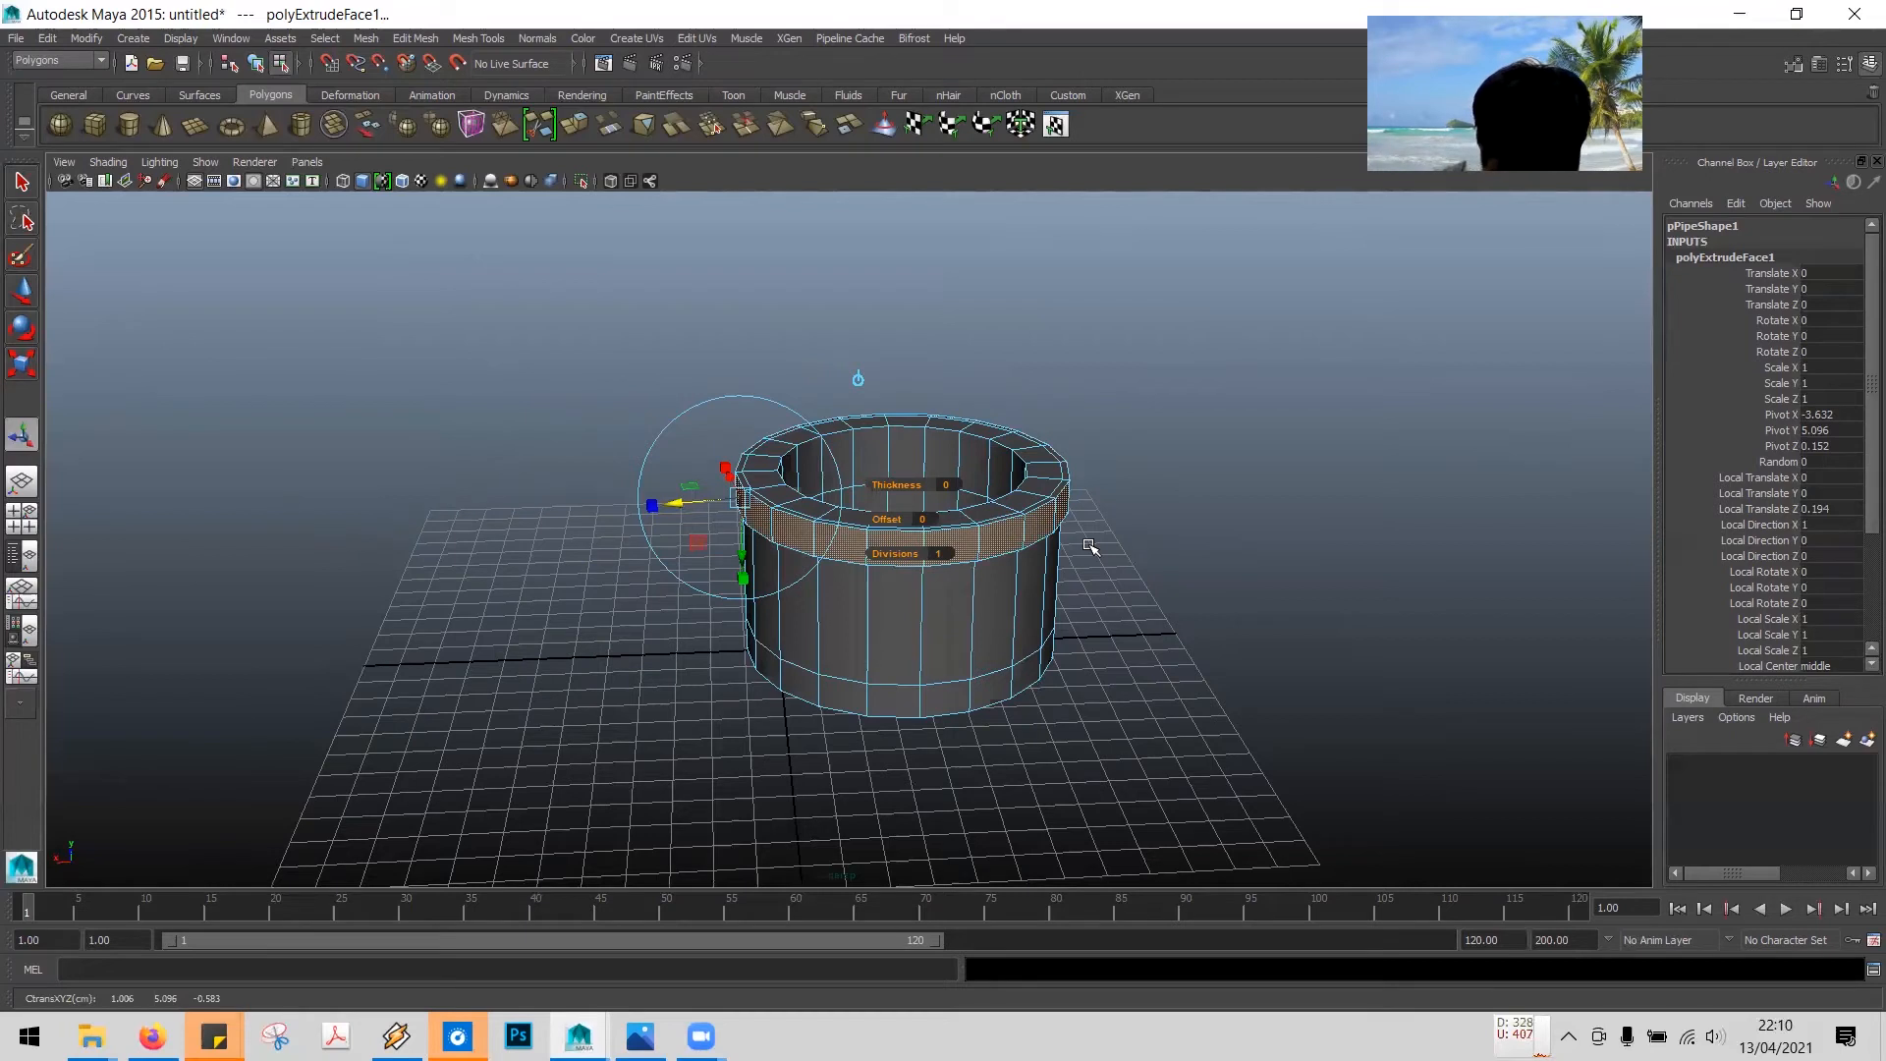
# - Select the bottom ring of outer wall faces on the pipe as a face loop
pyautogui.click(948, 695)
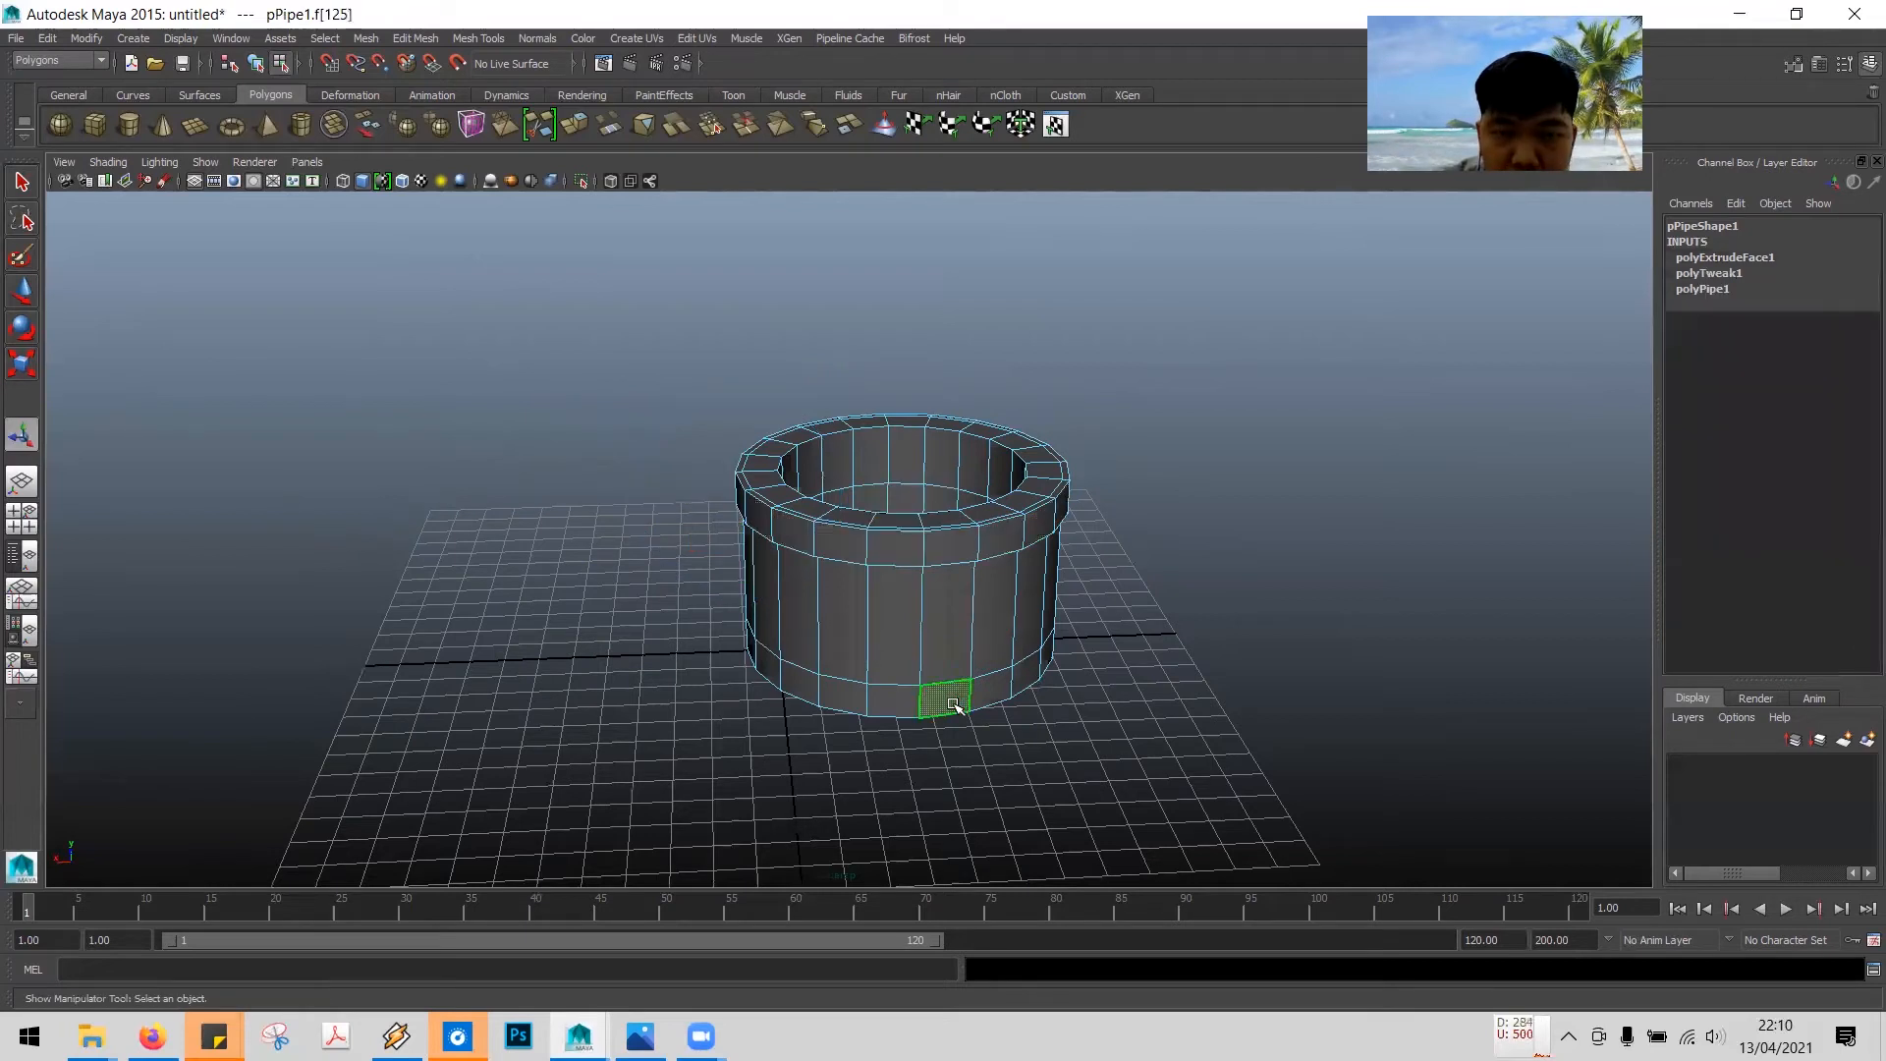
pyautogui.click(879, 699)
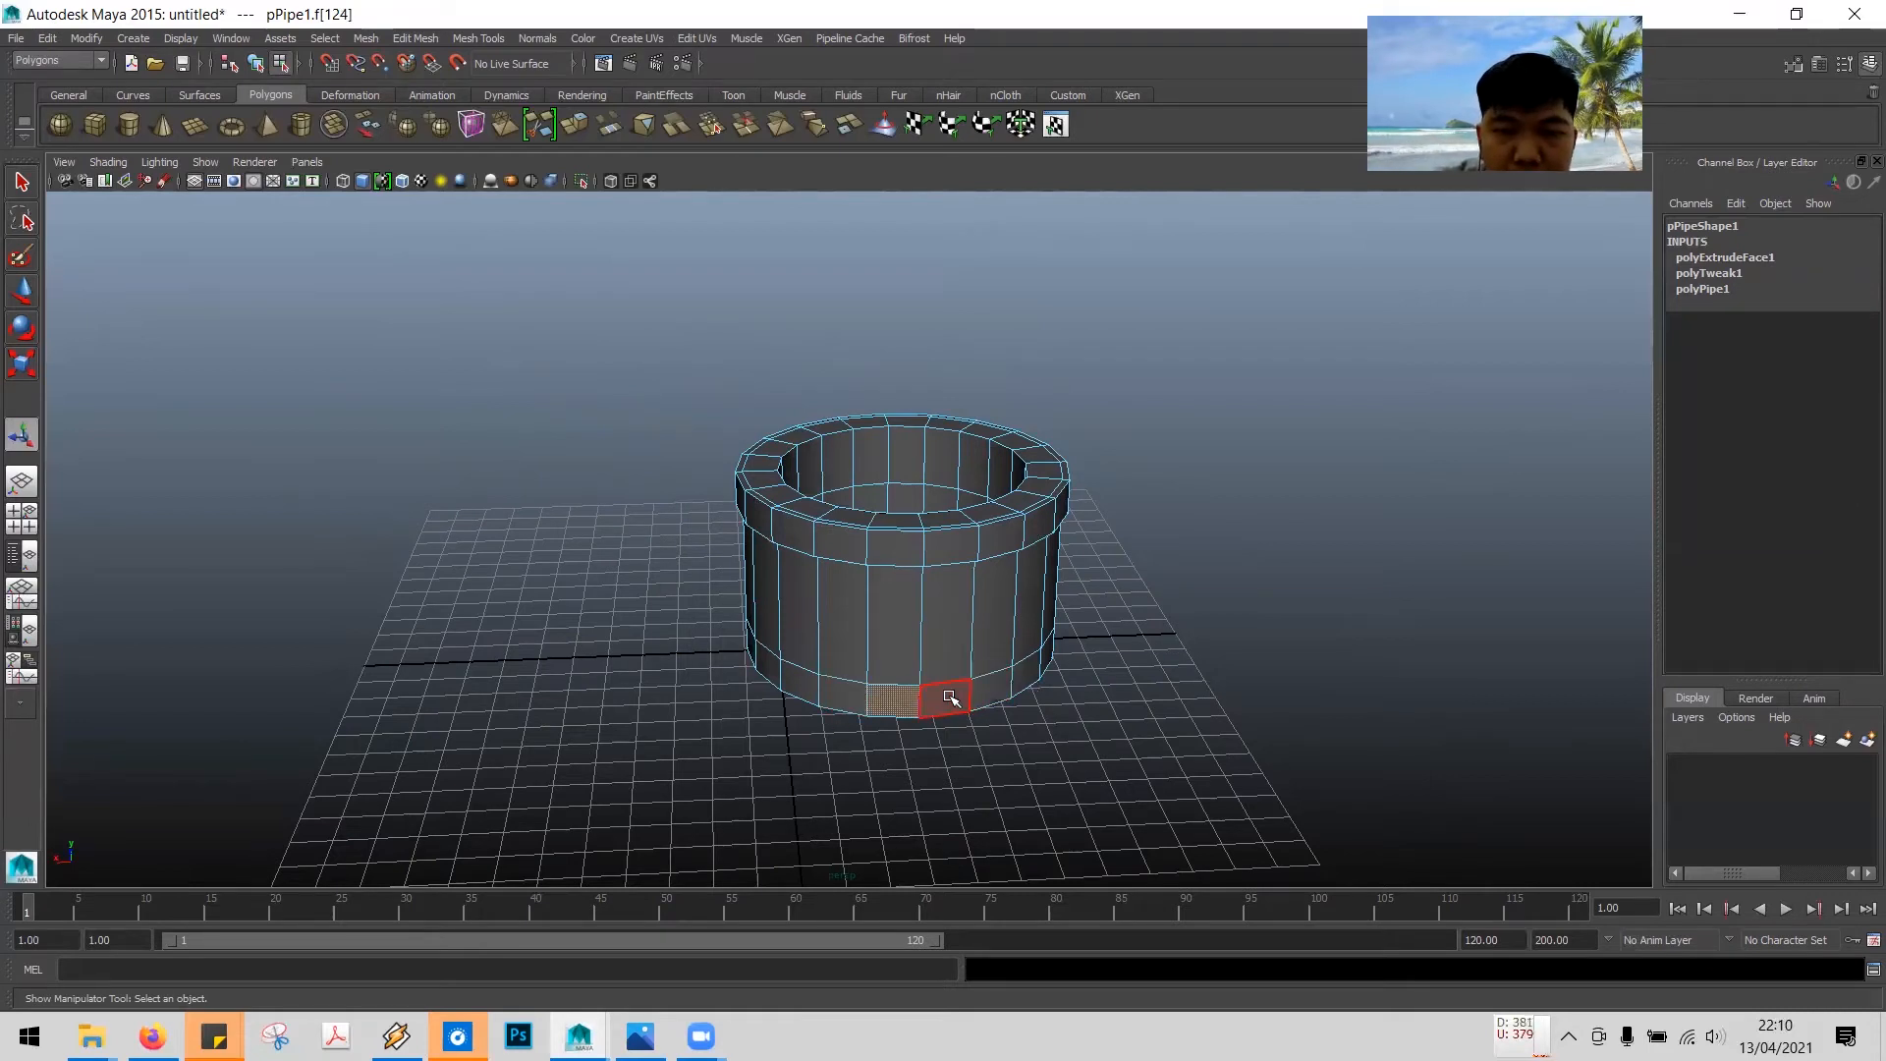
pyautogui.keyDown('shift'); pyautogui.doubleClick(847, 680); pyautogui.keyUp('shift')
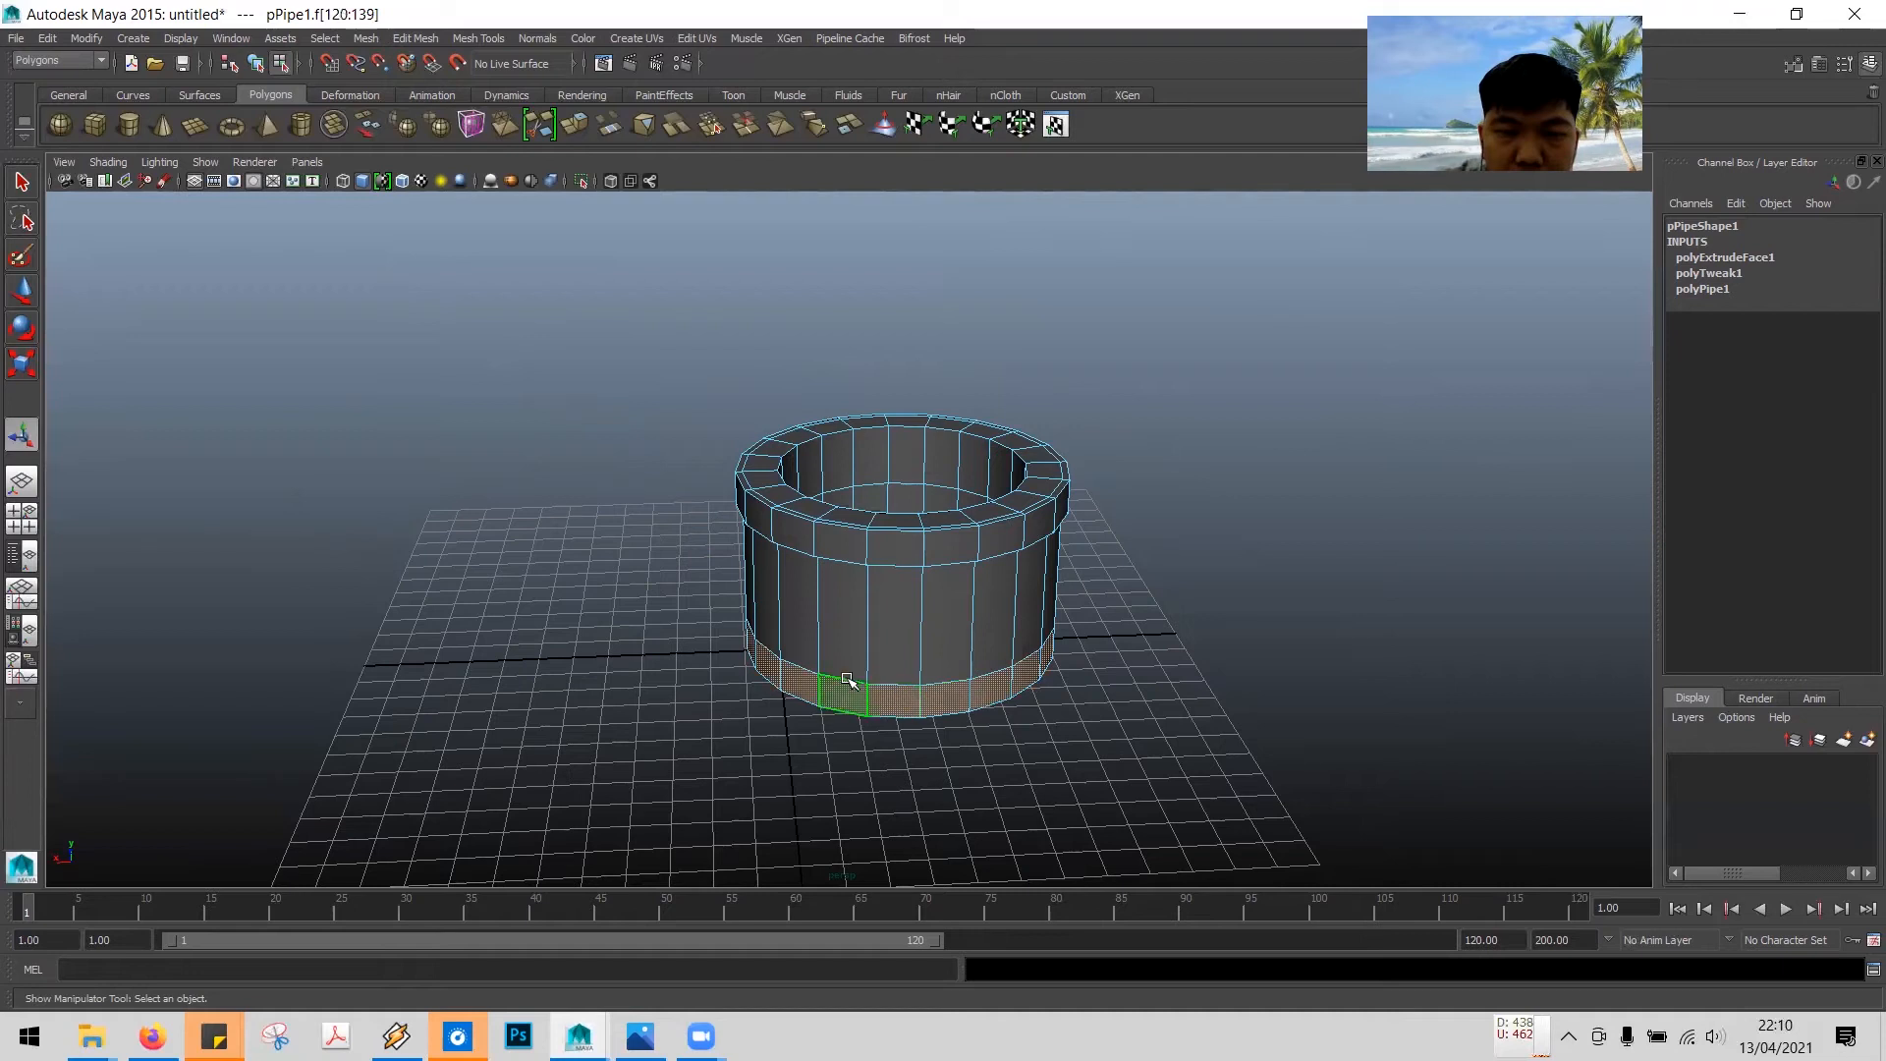
pyautogui.keyDown('alt'); pyautogui.moveTo(1188, 665); pyautogui.dragTo(908, 730); pyautogui.keyUp('alt')
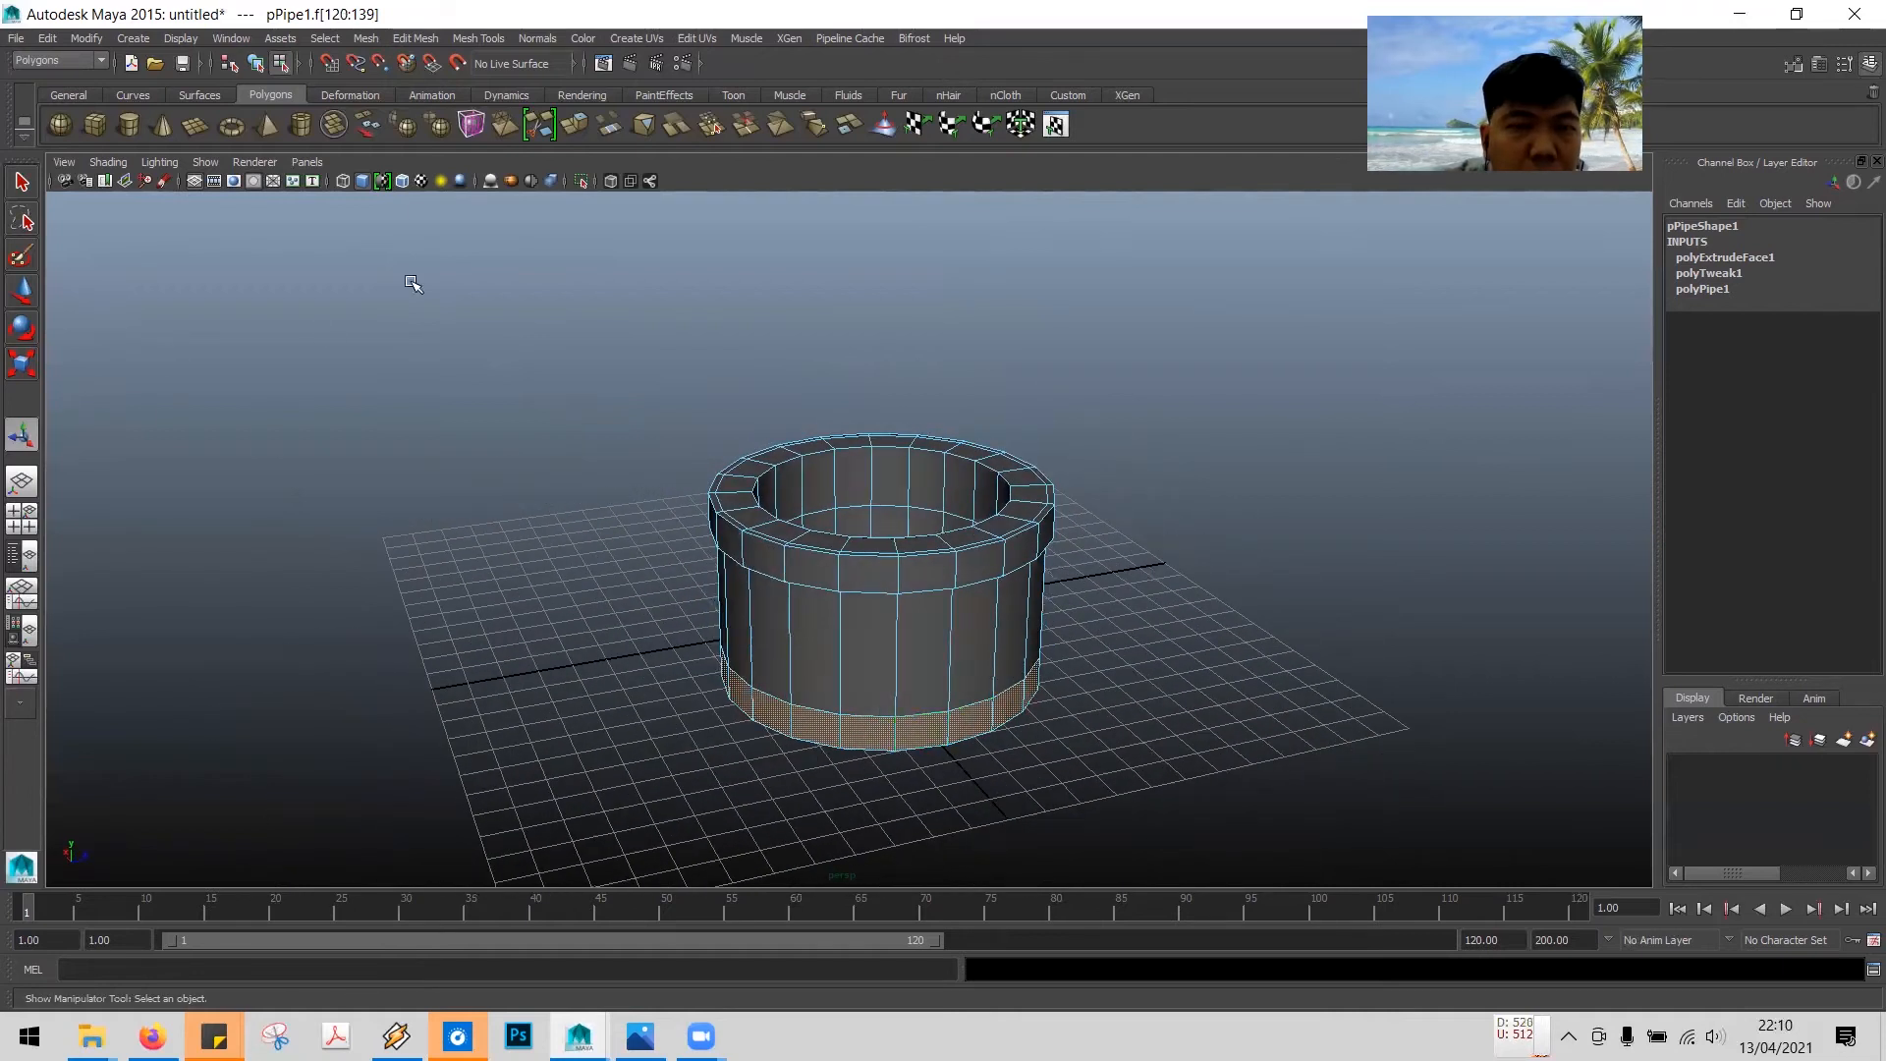
# - Extrude the bottom face ring outward to form a wide base flange around the well
pyautogui.click(415, 38)
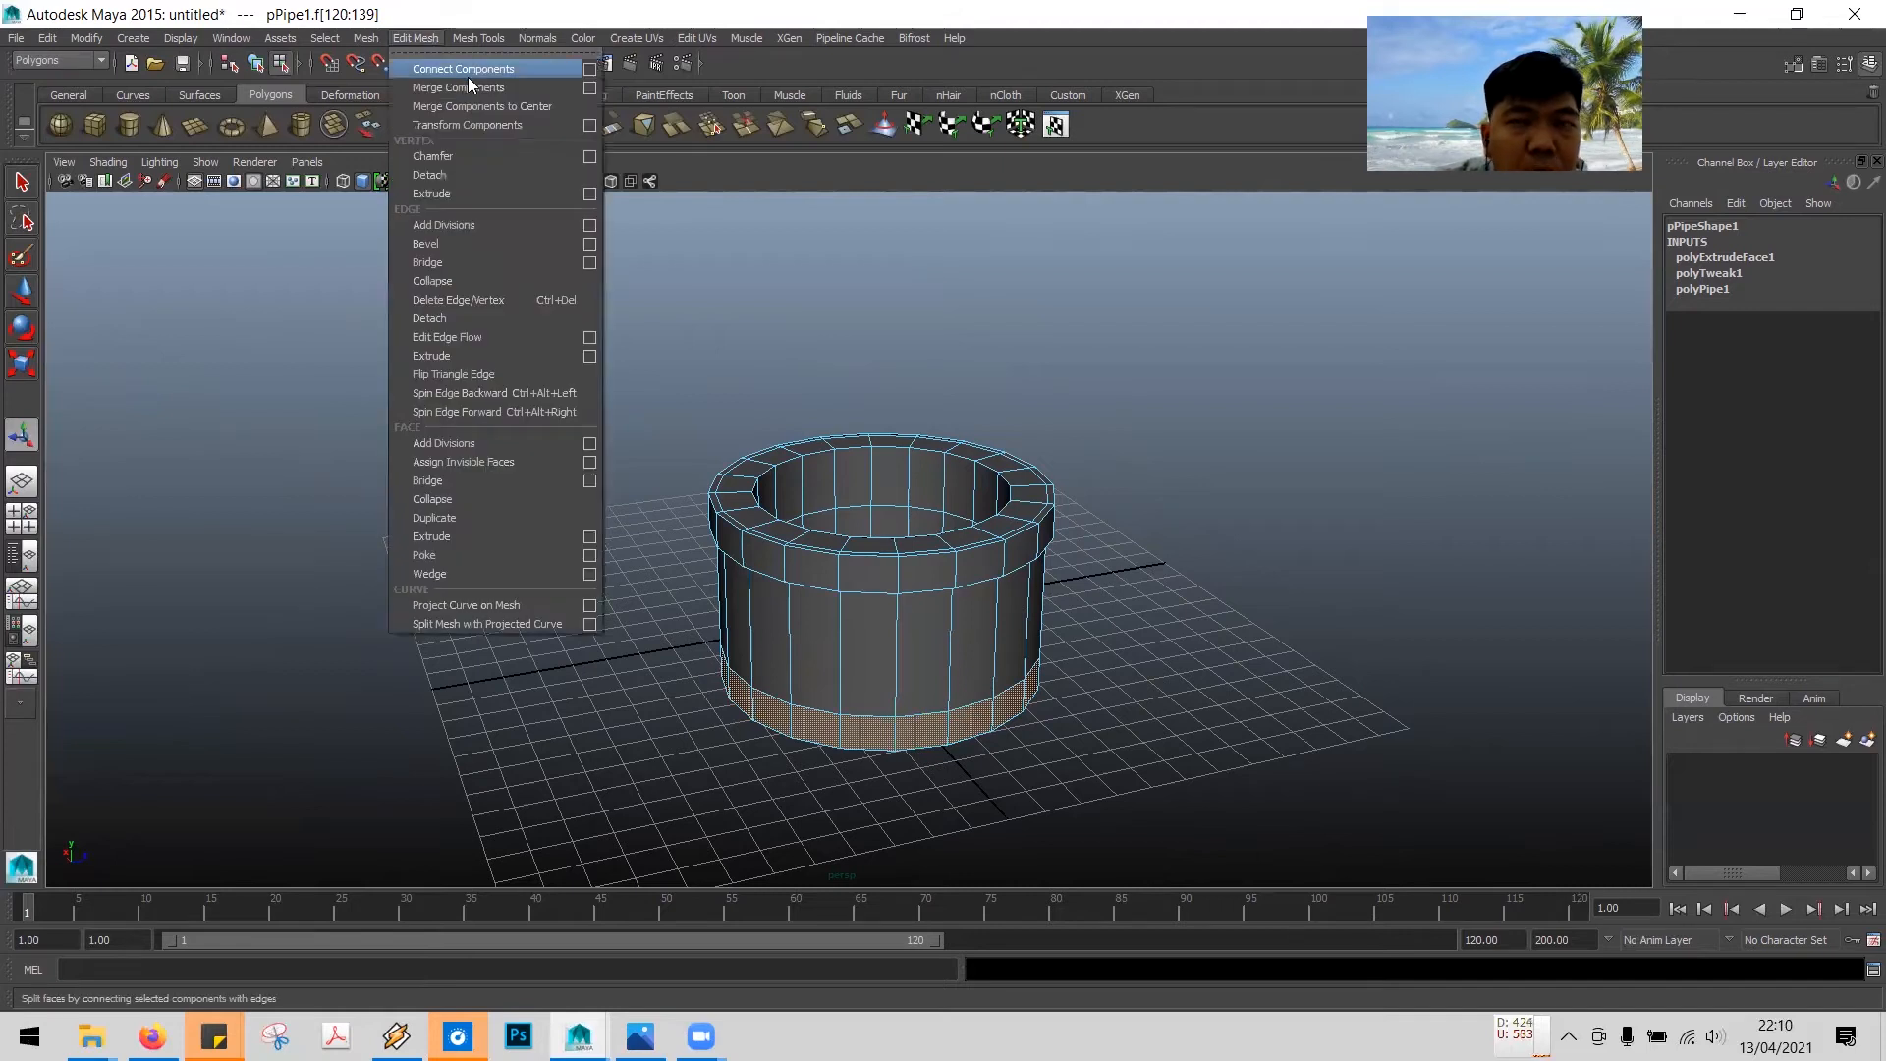
pyautogui.click(446, 535)
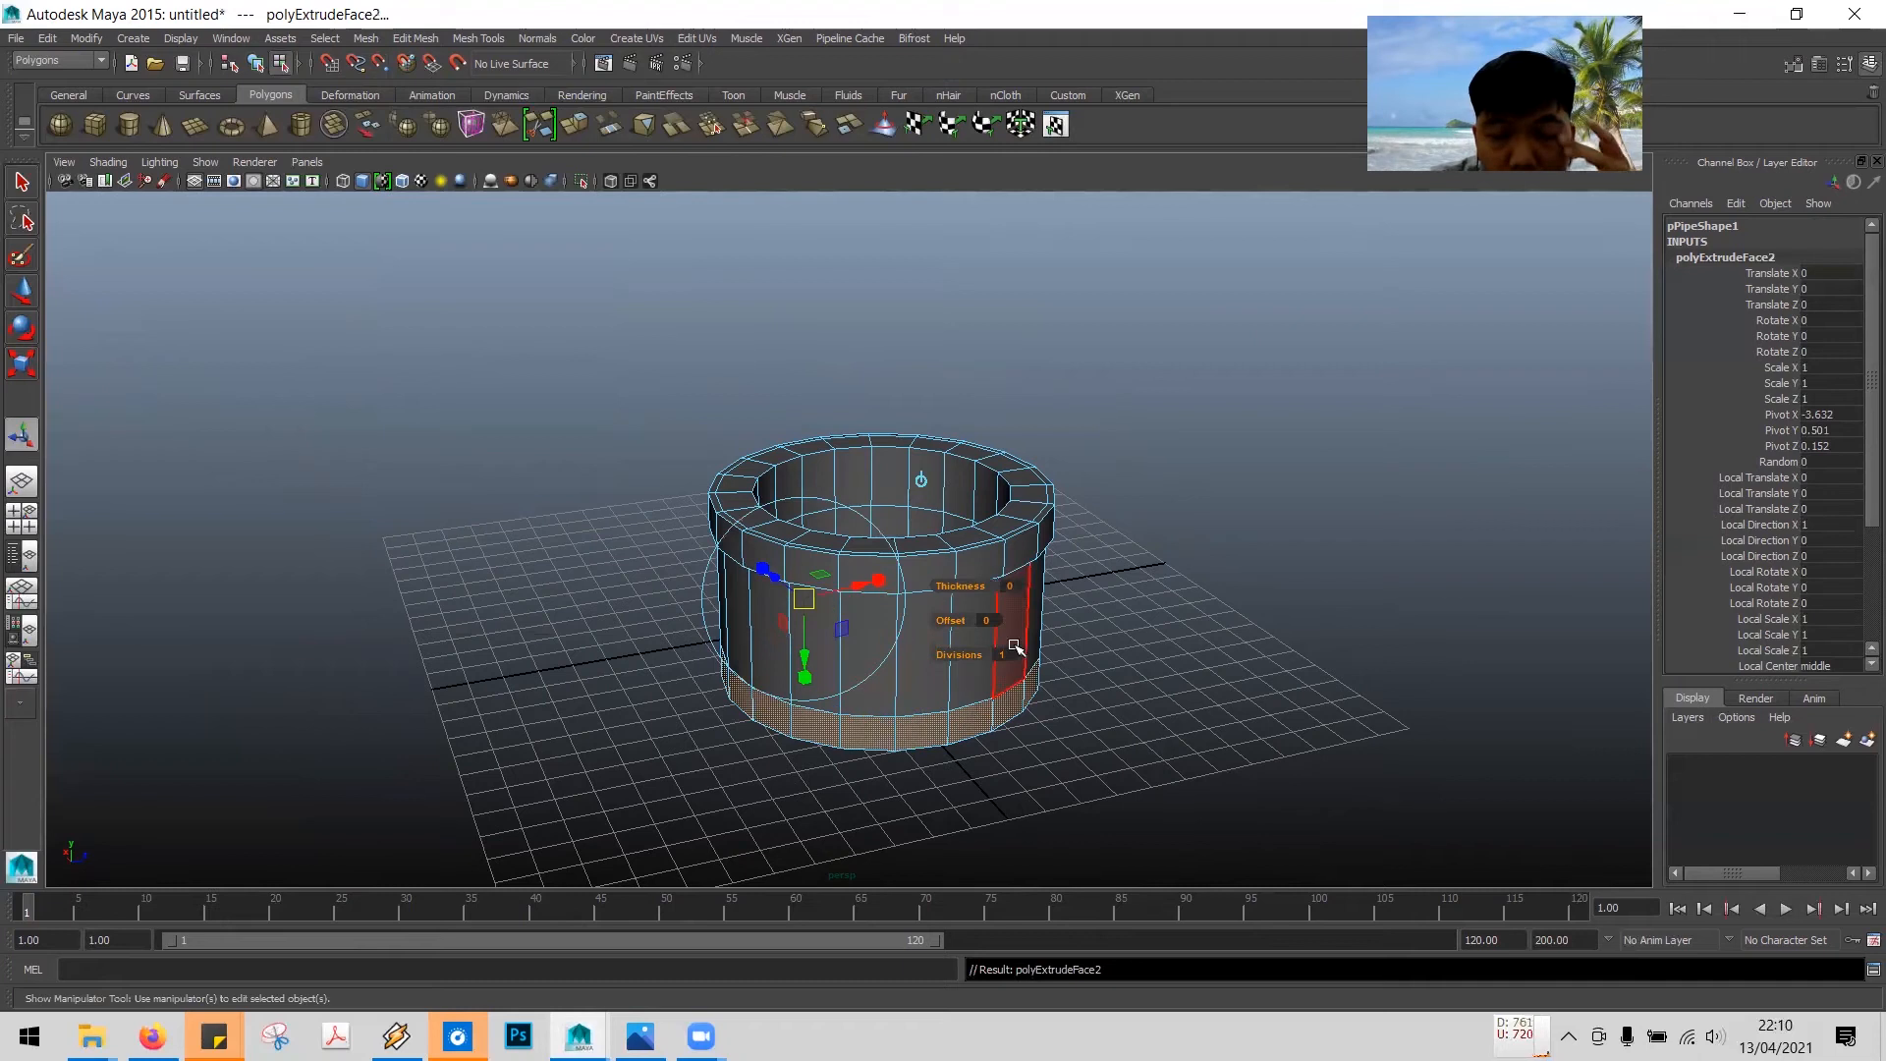
pyautogui.keyDown('alt'); pyautogui.moveTo(963, 668); pyautogui.dragTo(589, 616); pyautogui.keyUp('alt')
pyautogui.moveTo(687, 649); pyautogui.dragTo(621, 614)
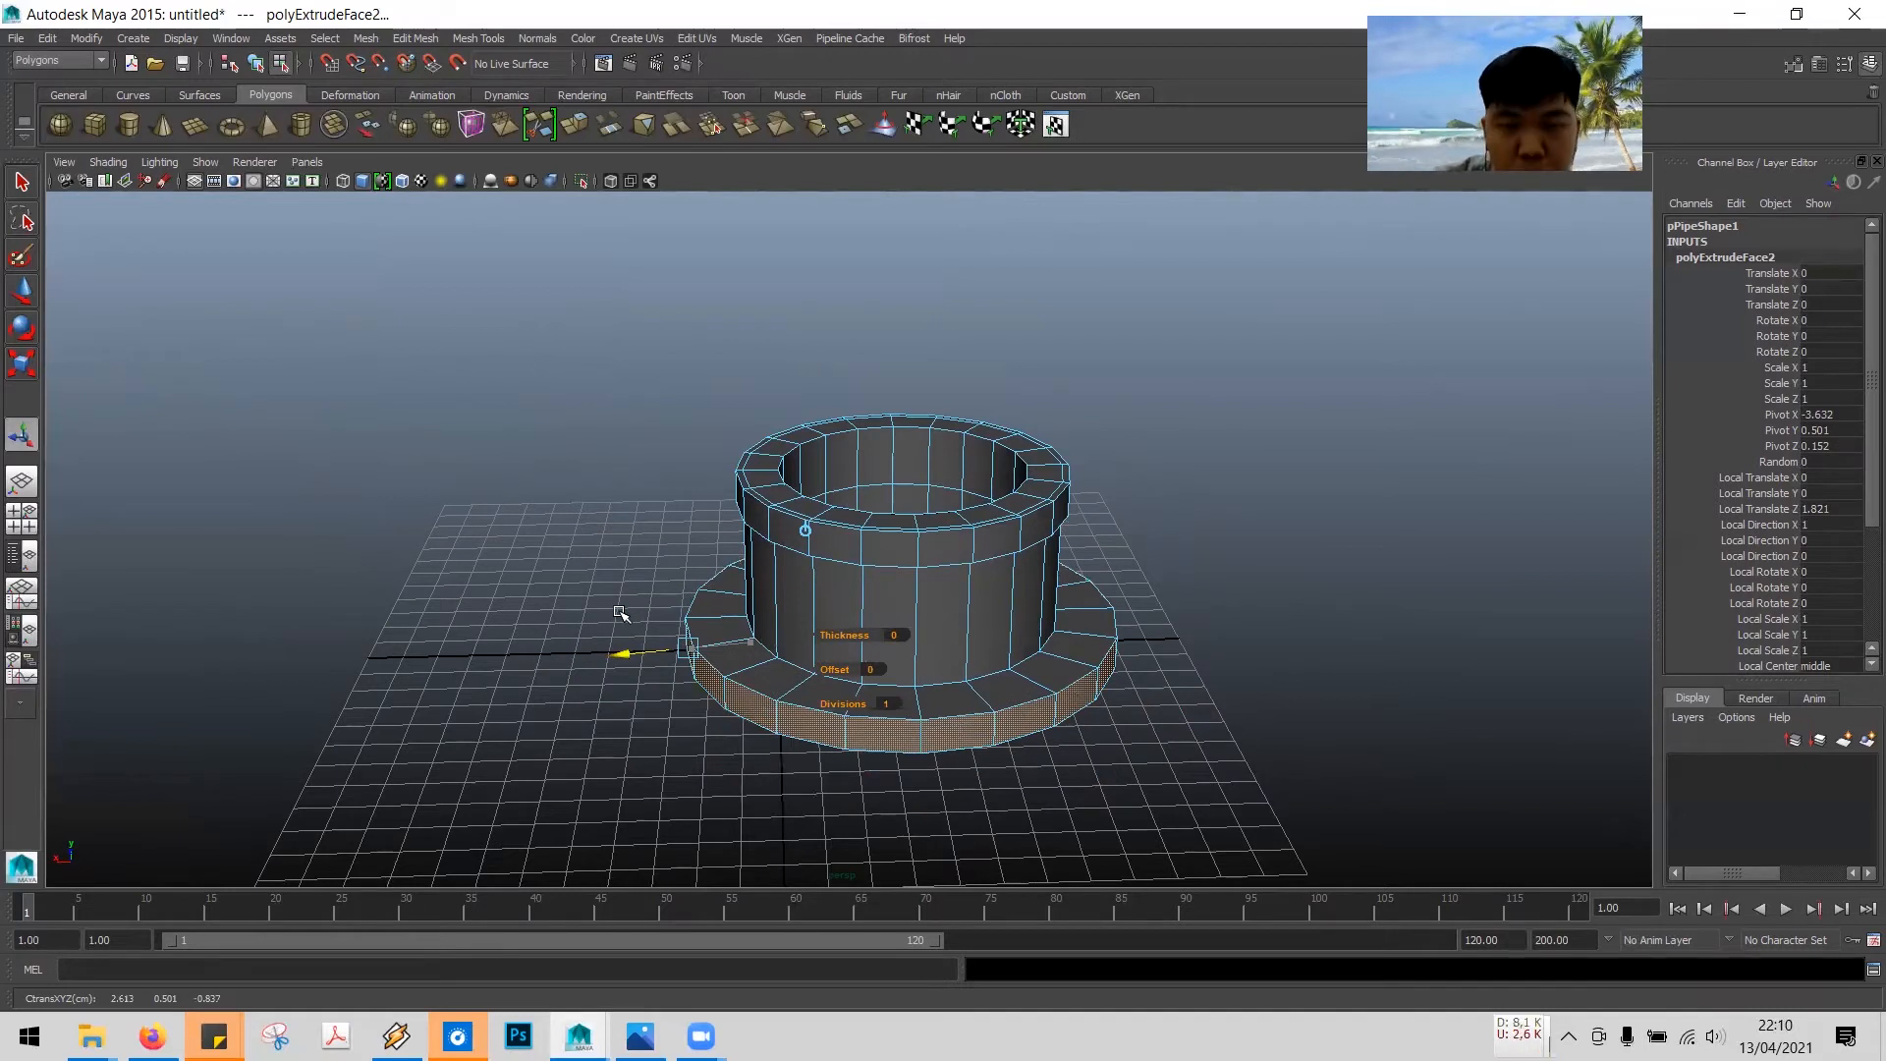
pyautogui.moveTo(622, 614); pyautogui.dragTo(644, 613, button='middle')
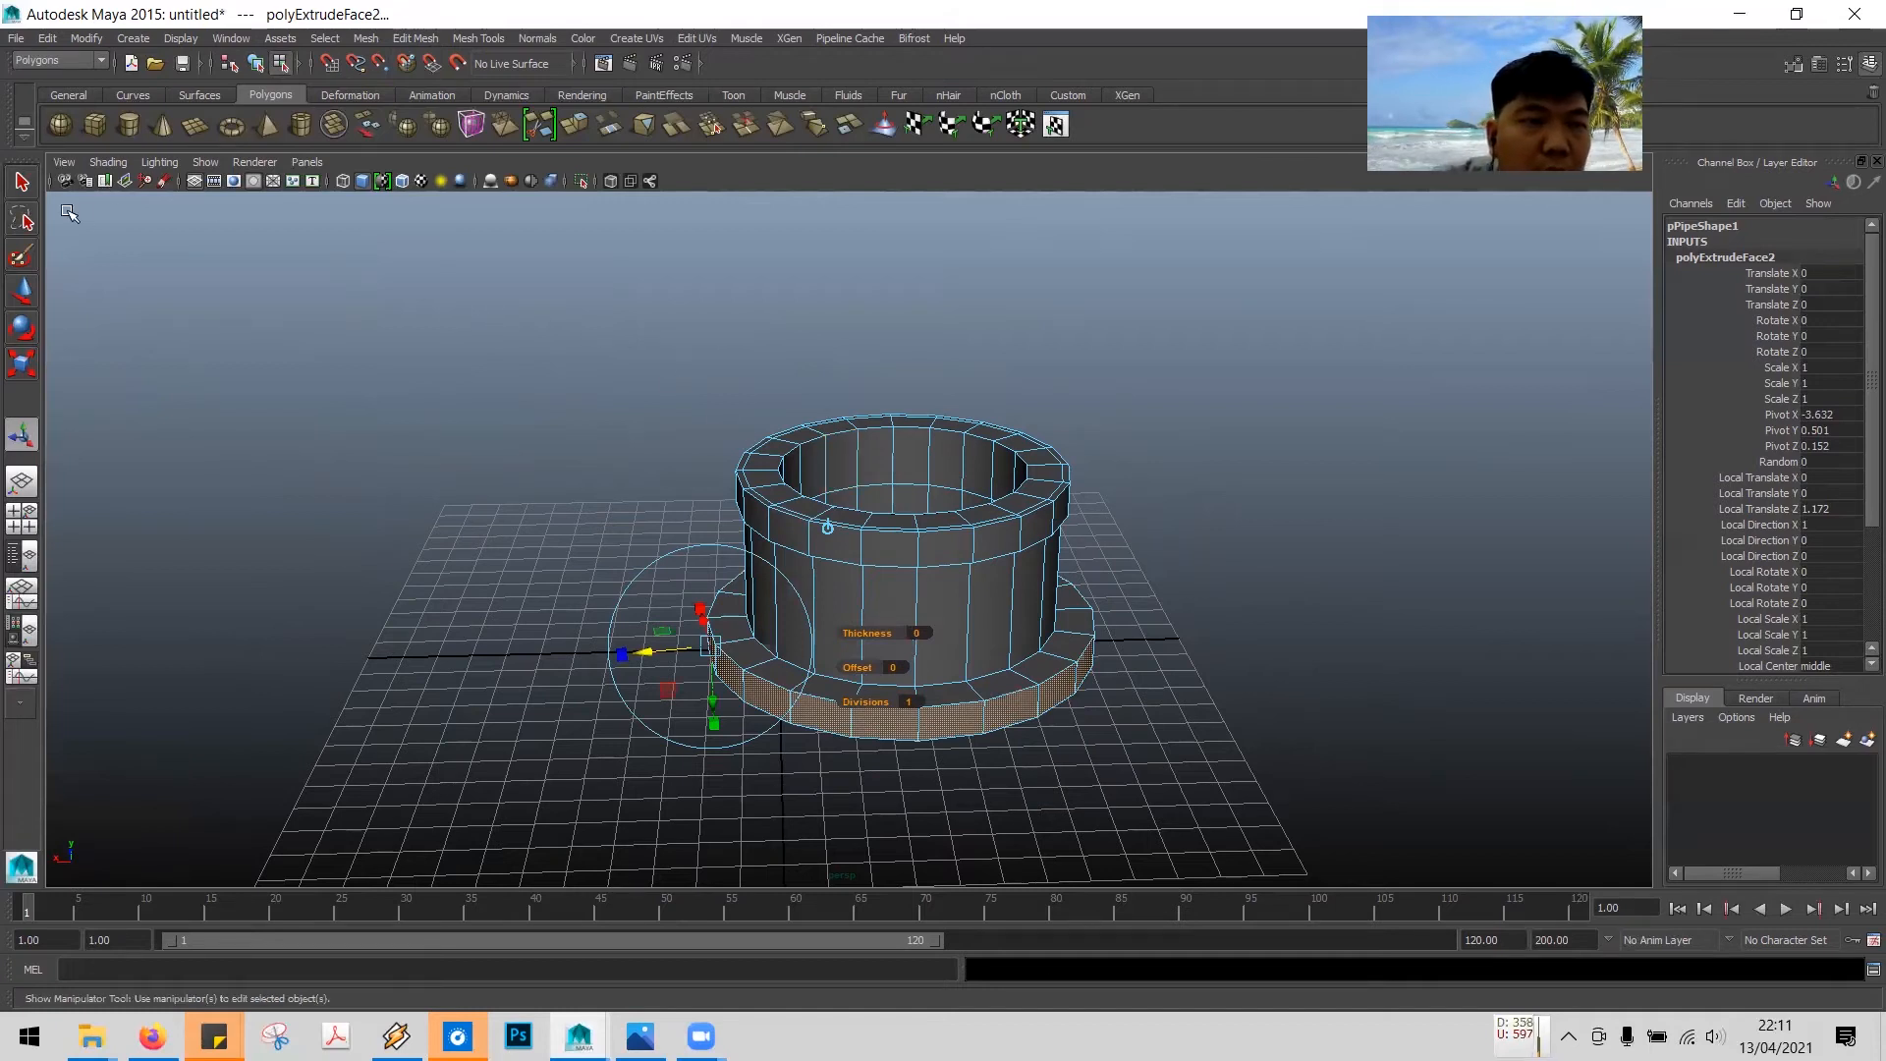
# - Return to object mode, select the whole pipe and move it along X to about 0.066
pyautogui.press('q')
pyautogui.click(327, 373)
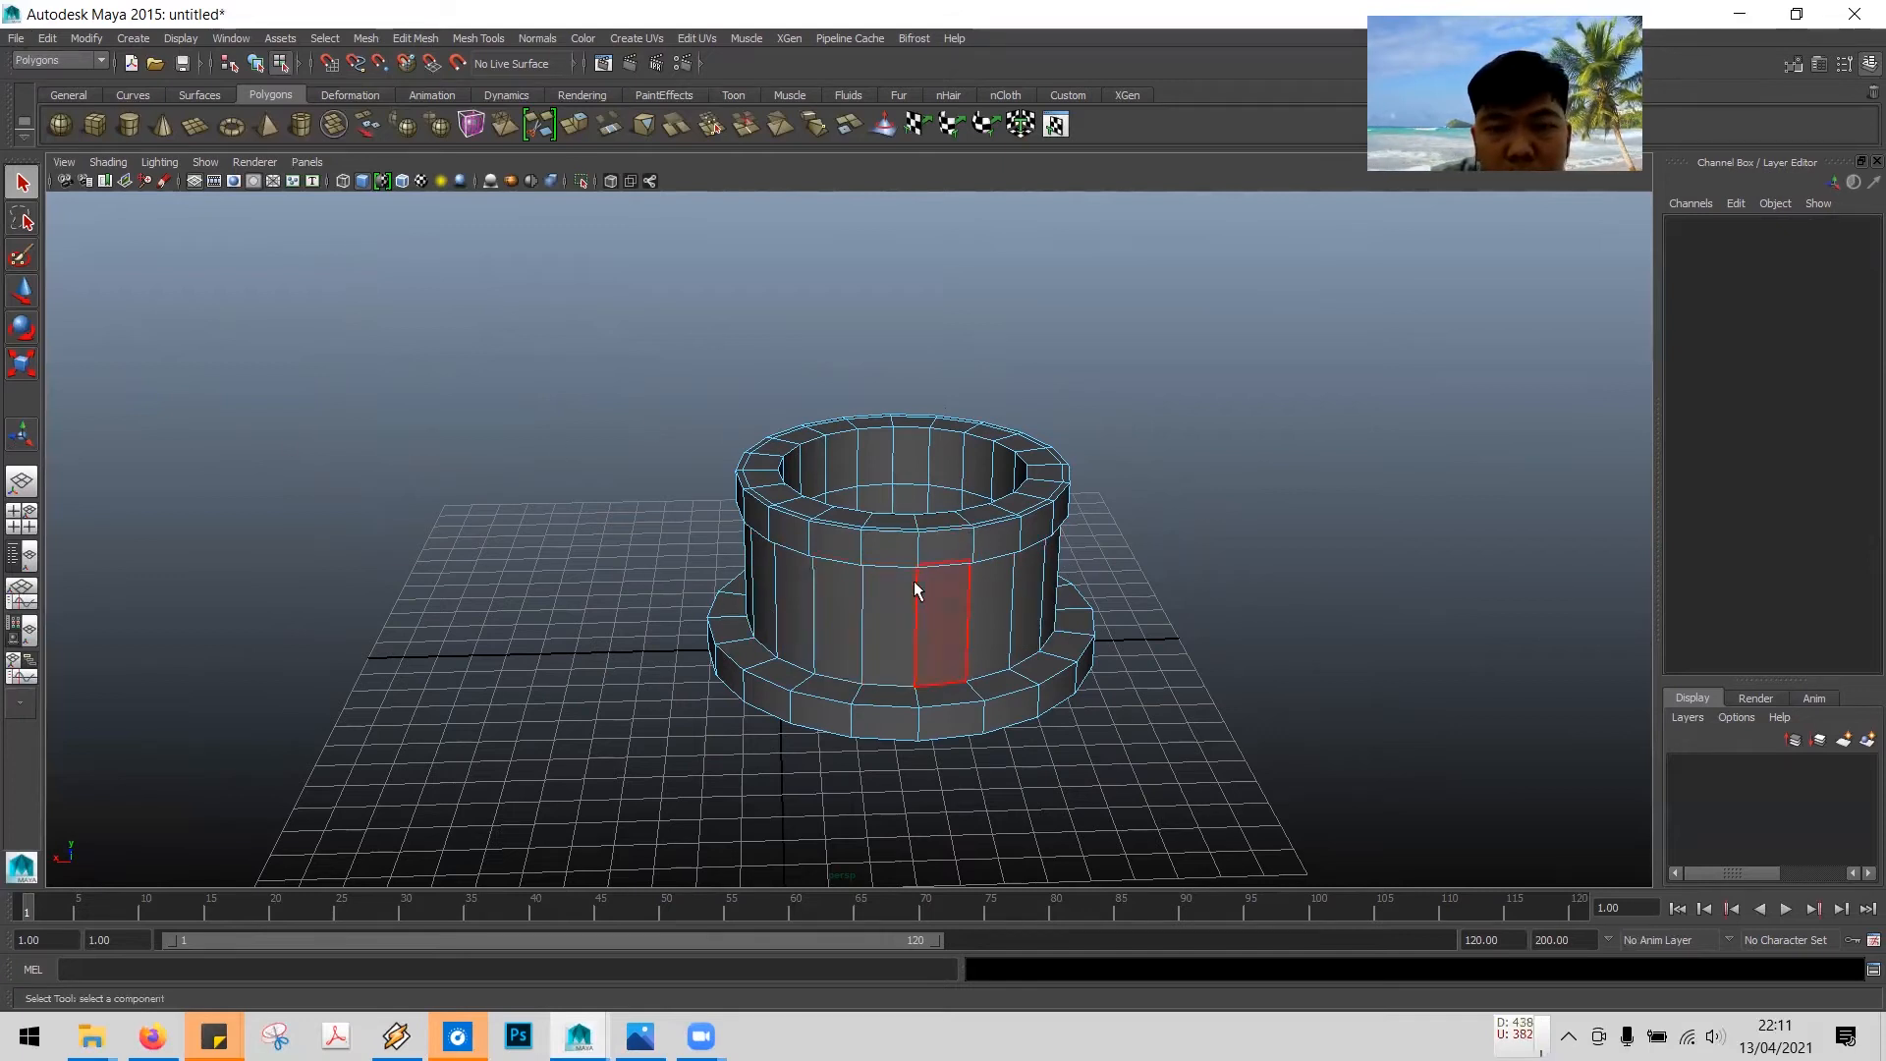
pyautogui.moveTo(902, 609); pyautogui.dragTo(955, 533, button='right')
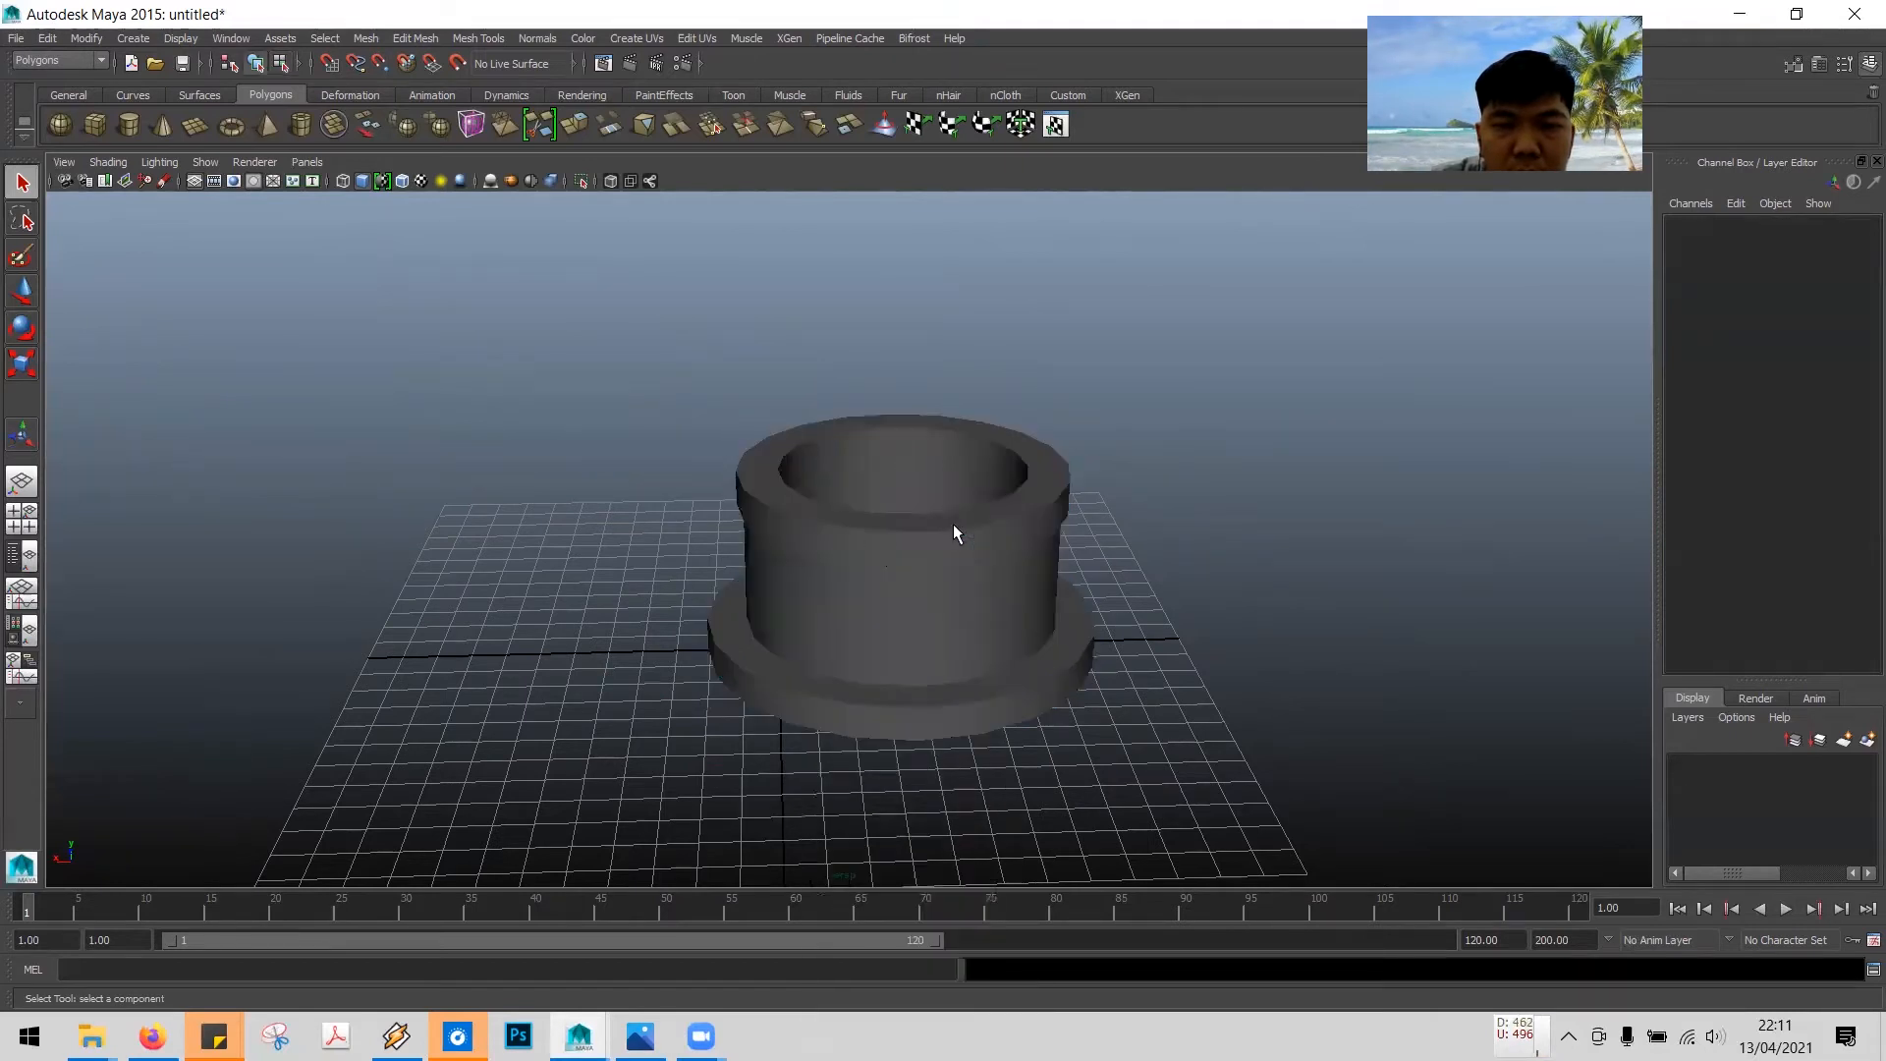
pyautogui.click(957, 574)
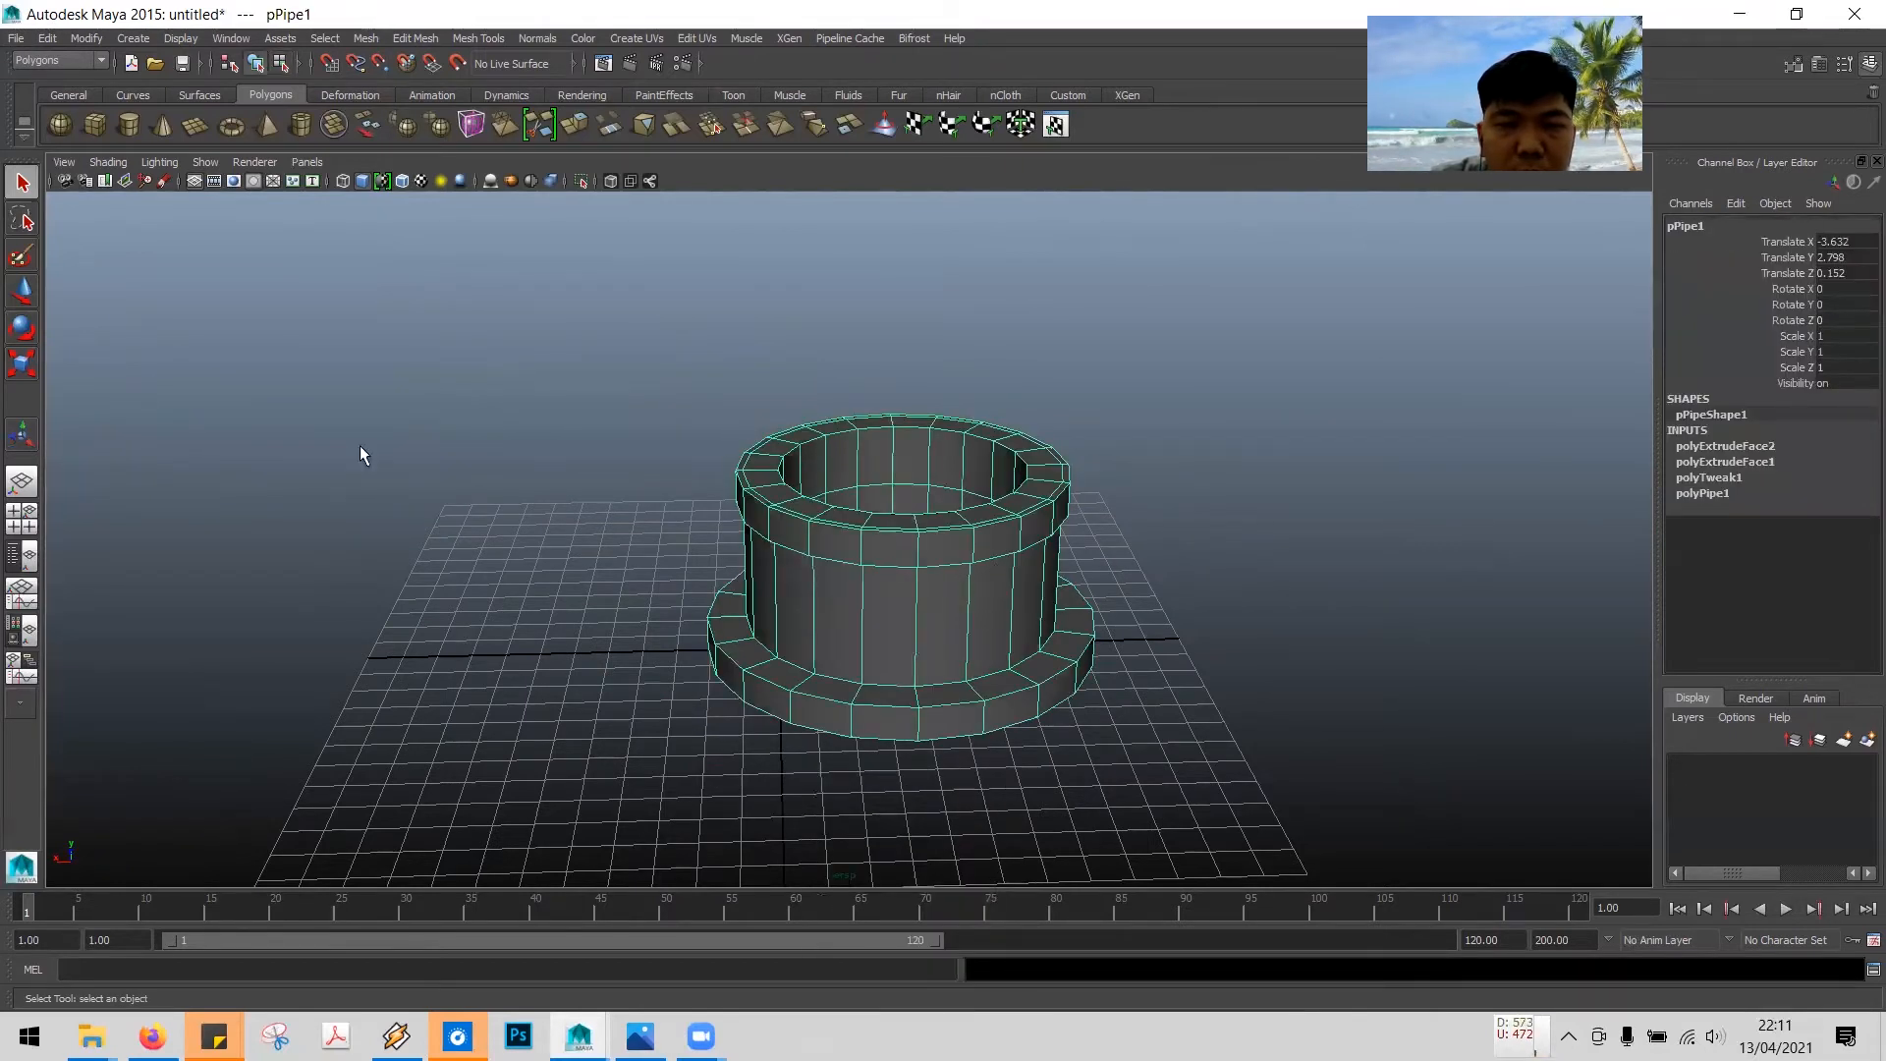
pyautogui.click(22, 295)
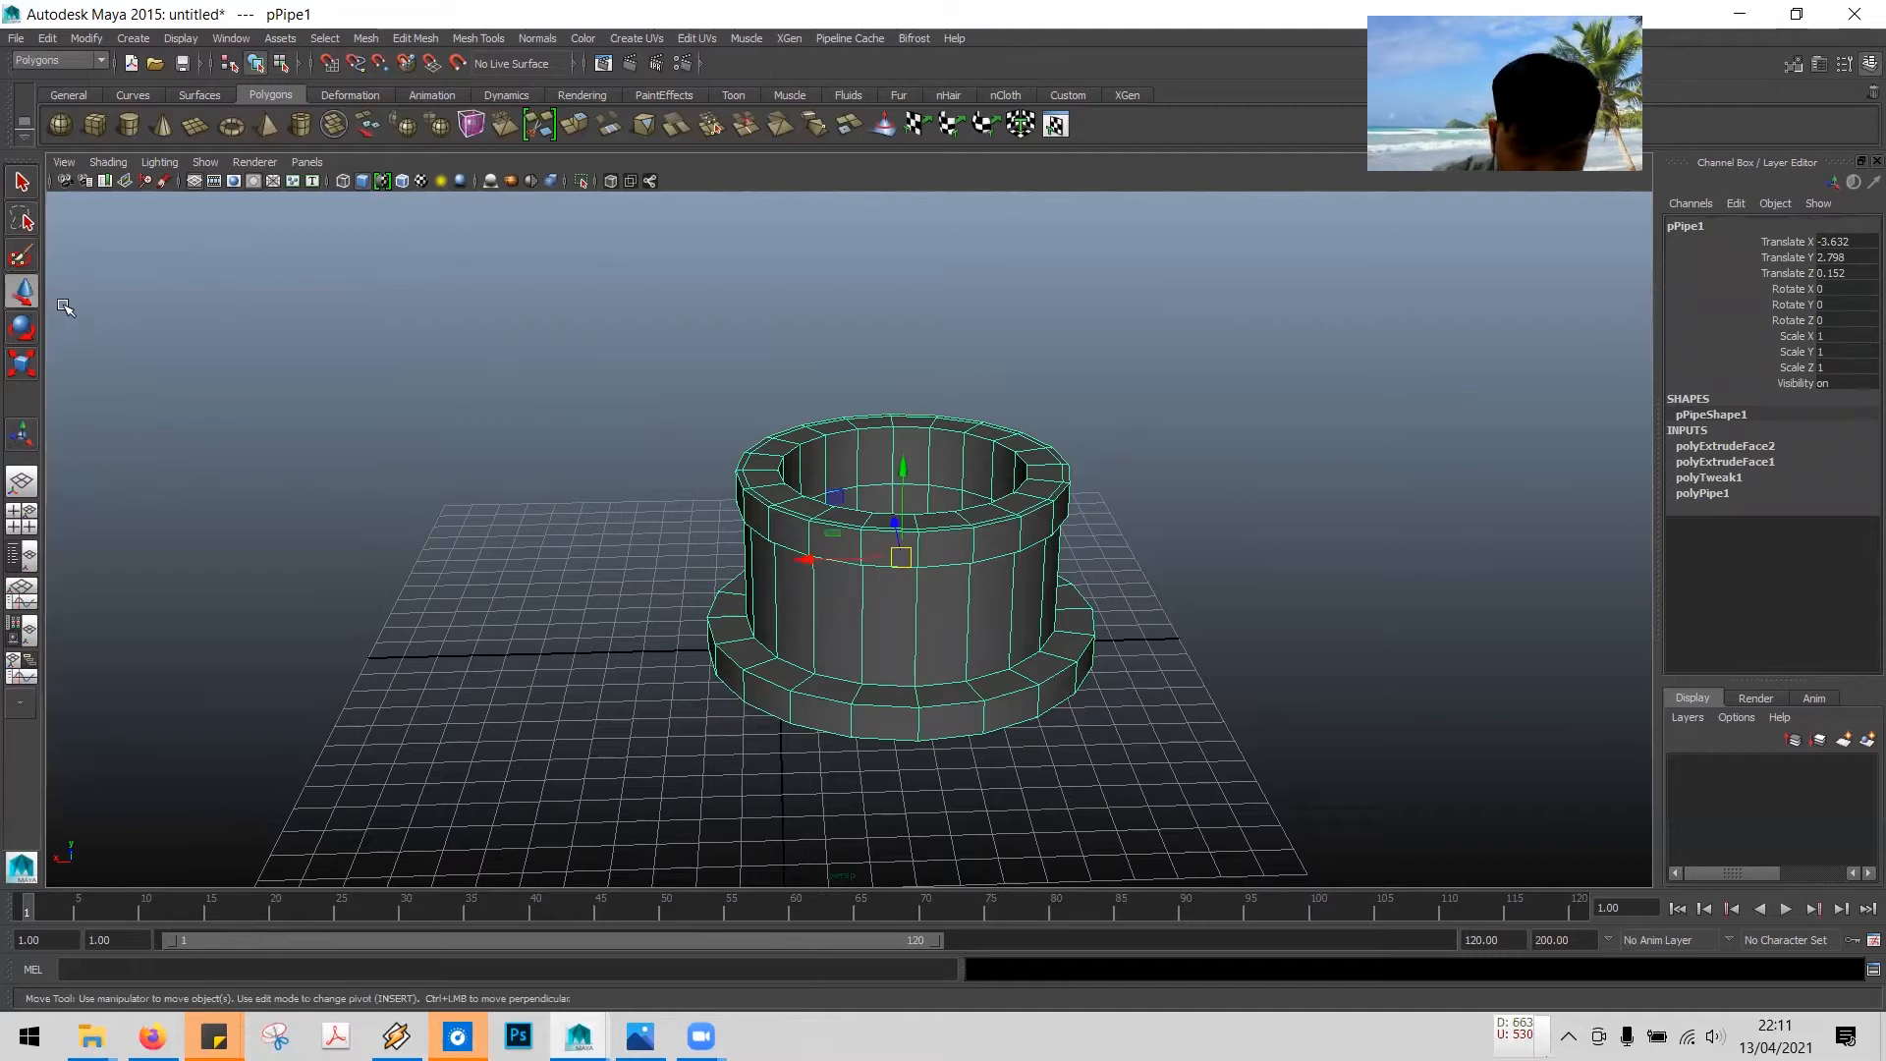
pyautogui.moveTo(803, 560); pyautogui.dragTo(680, 562)
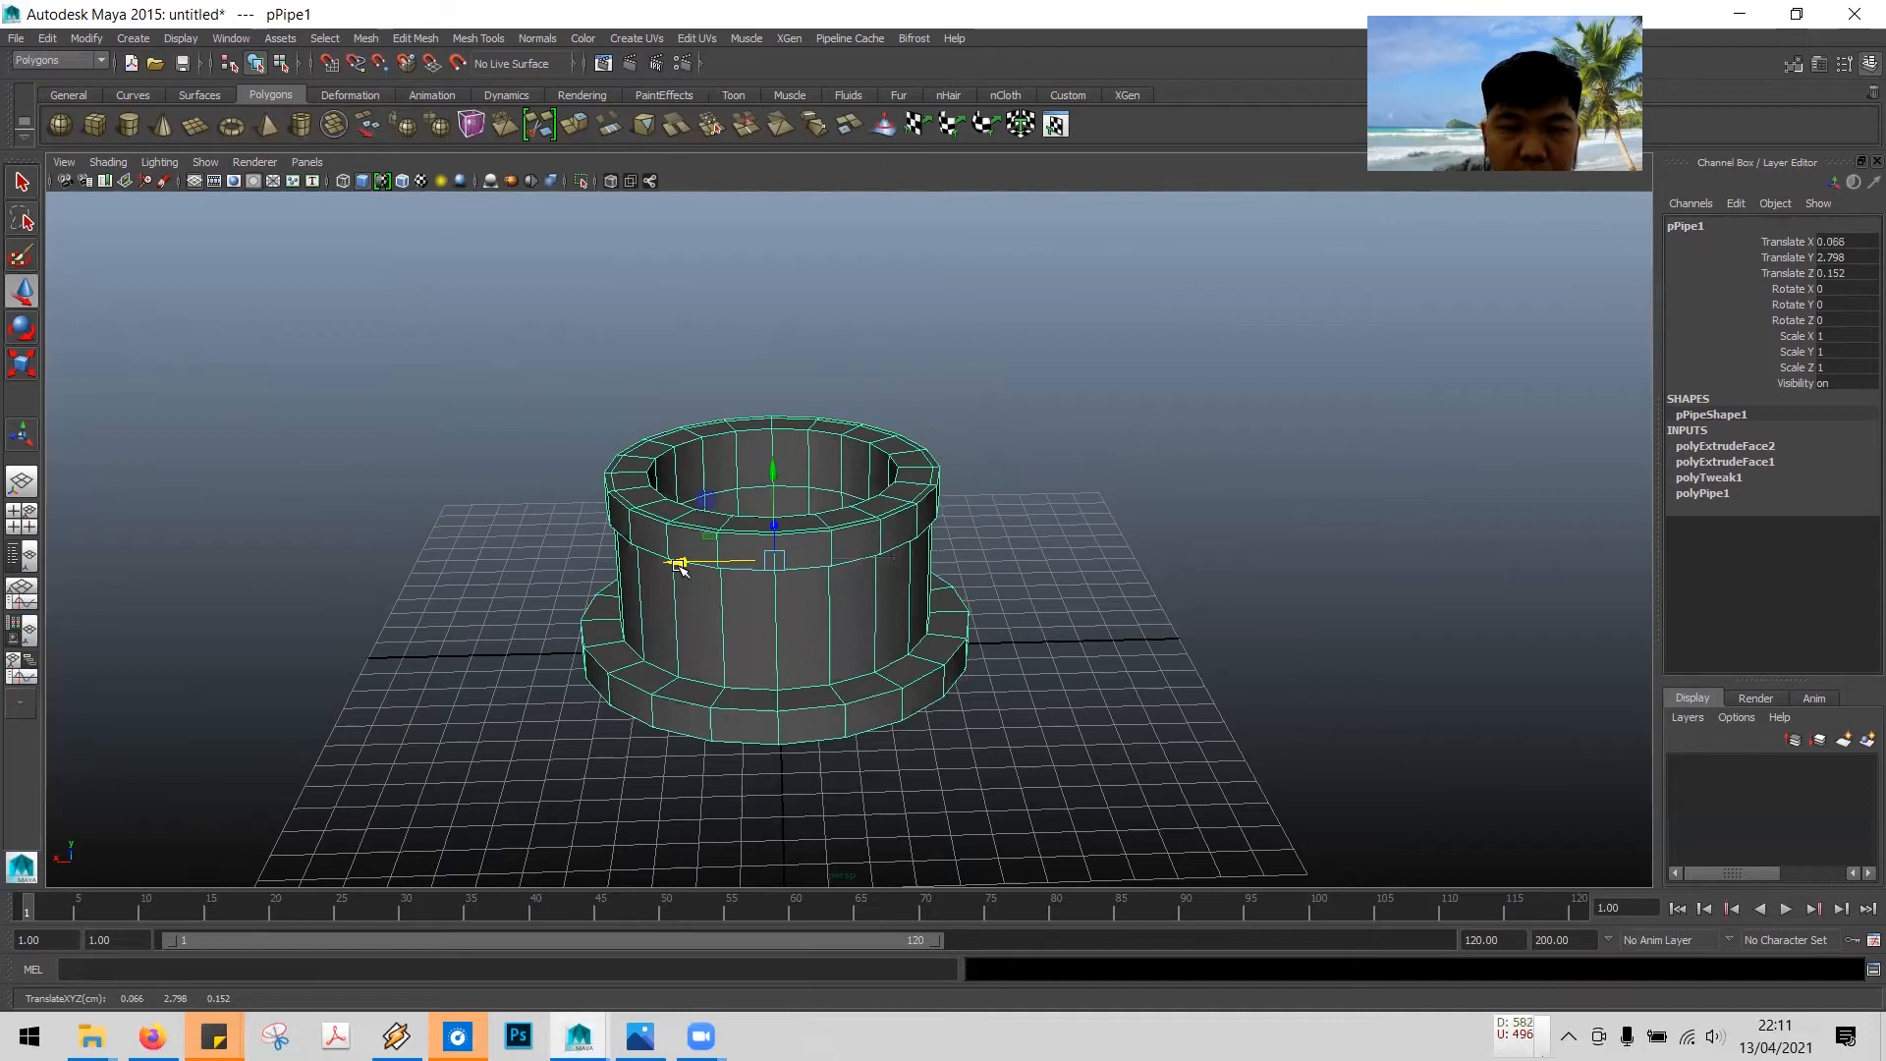
# - Open Save Scene As, browse to D:\Ngajar\3D Modelling Lanjutan and create a new folder named Live Demo
pyautogui.click(15, 37)
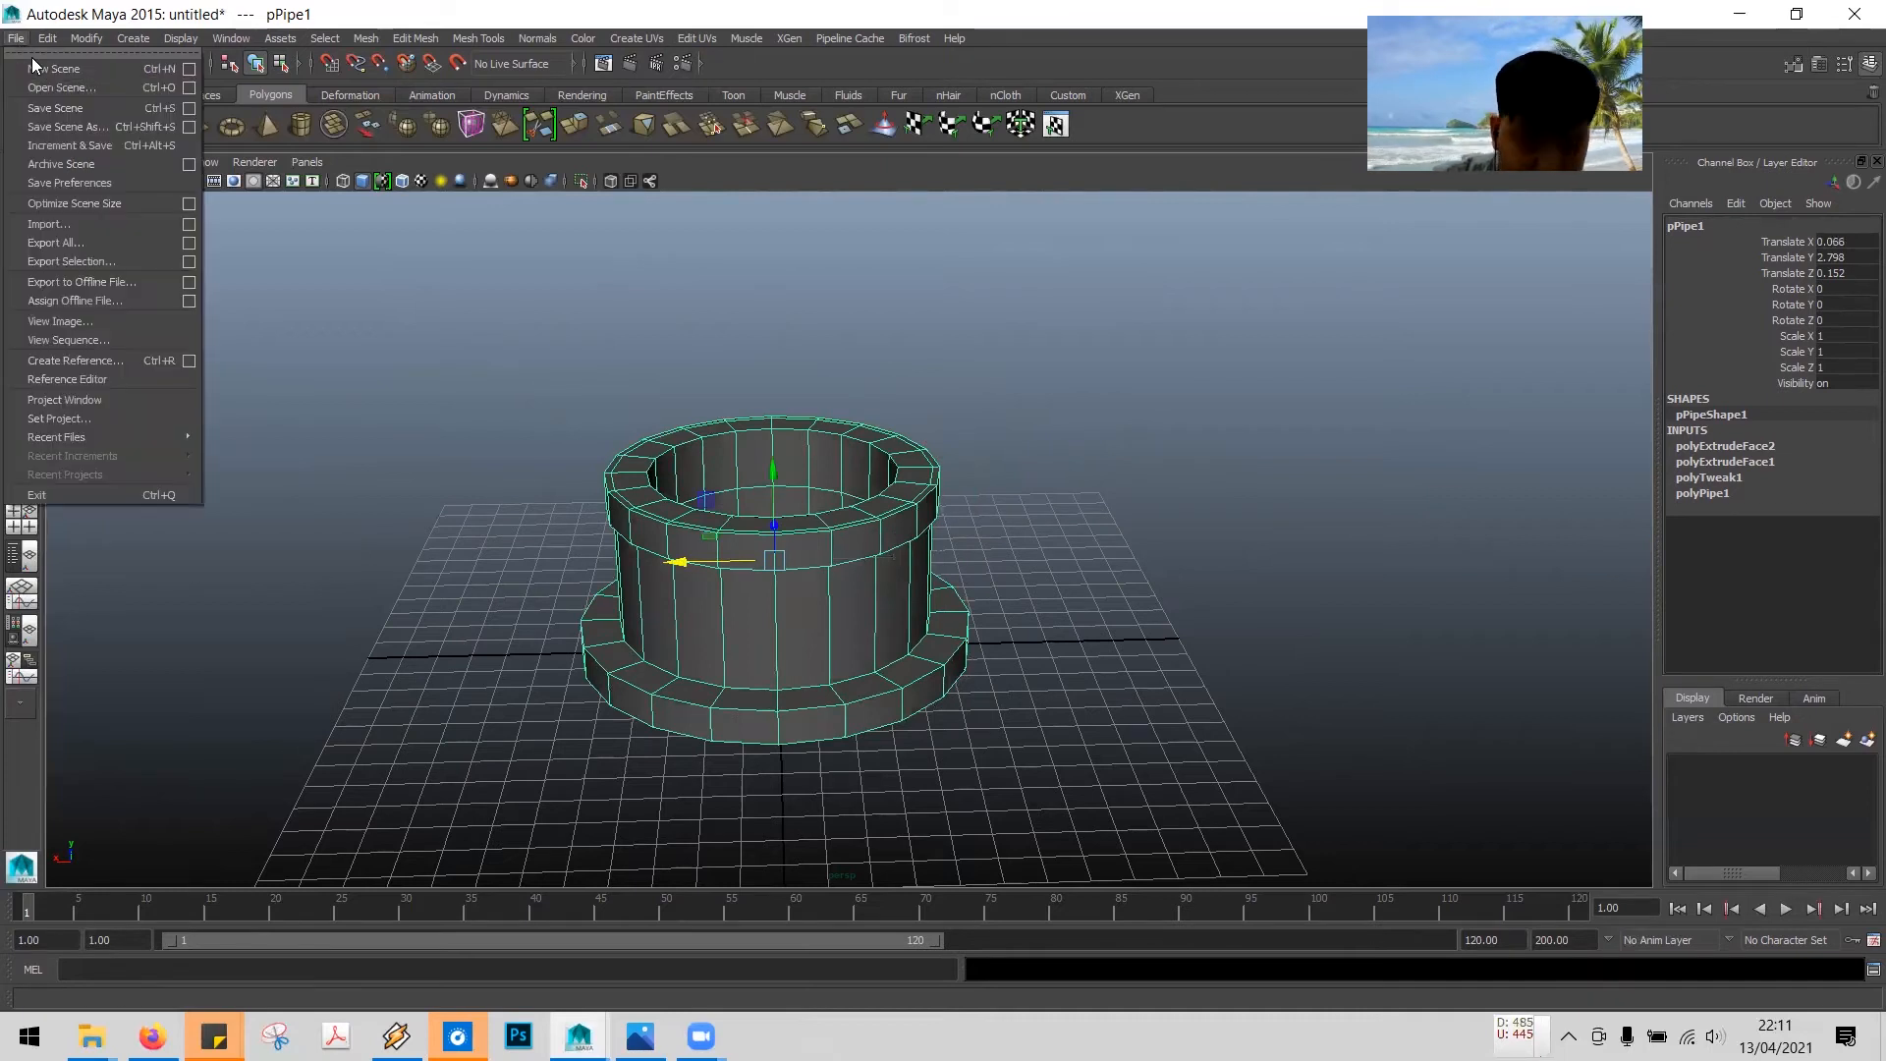
pyautogui.click(93, 108)
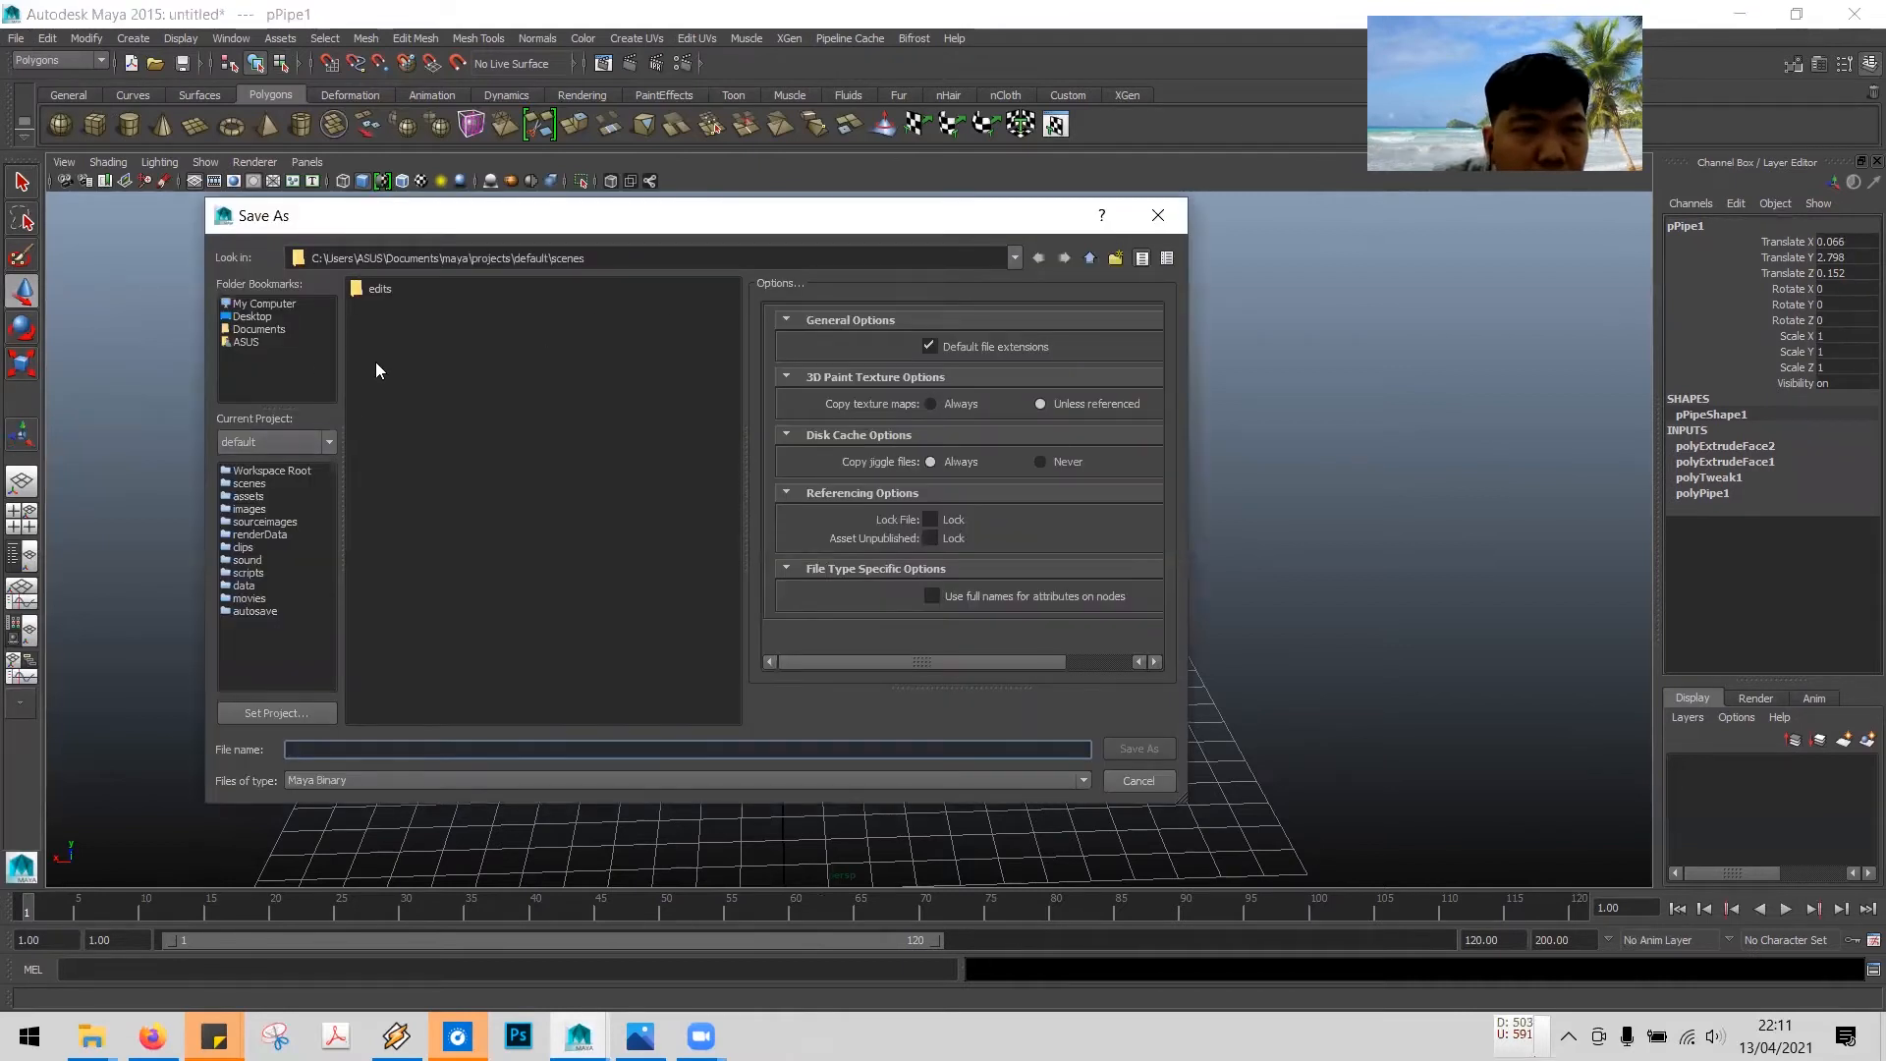
pyautogui.click(266, 304)
pyautogui.doubleClick(399, 310)
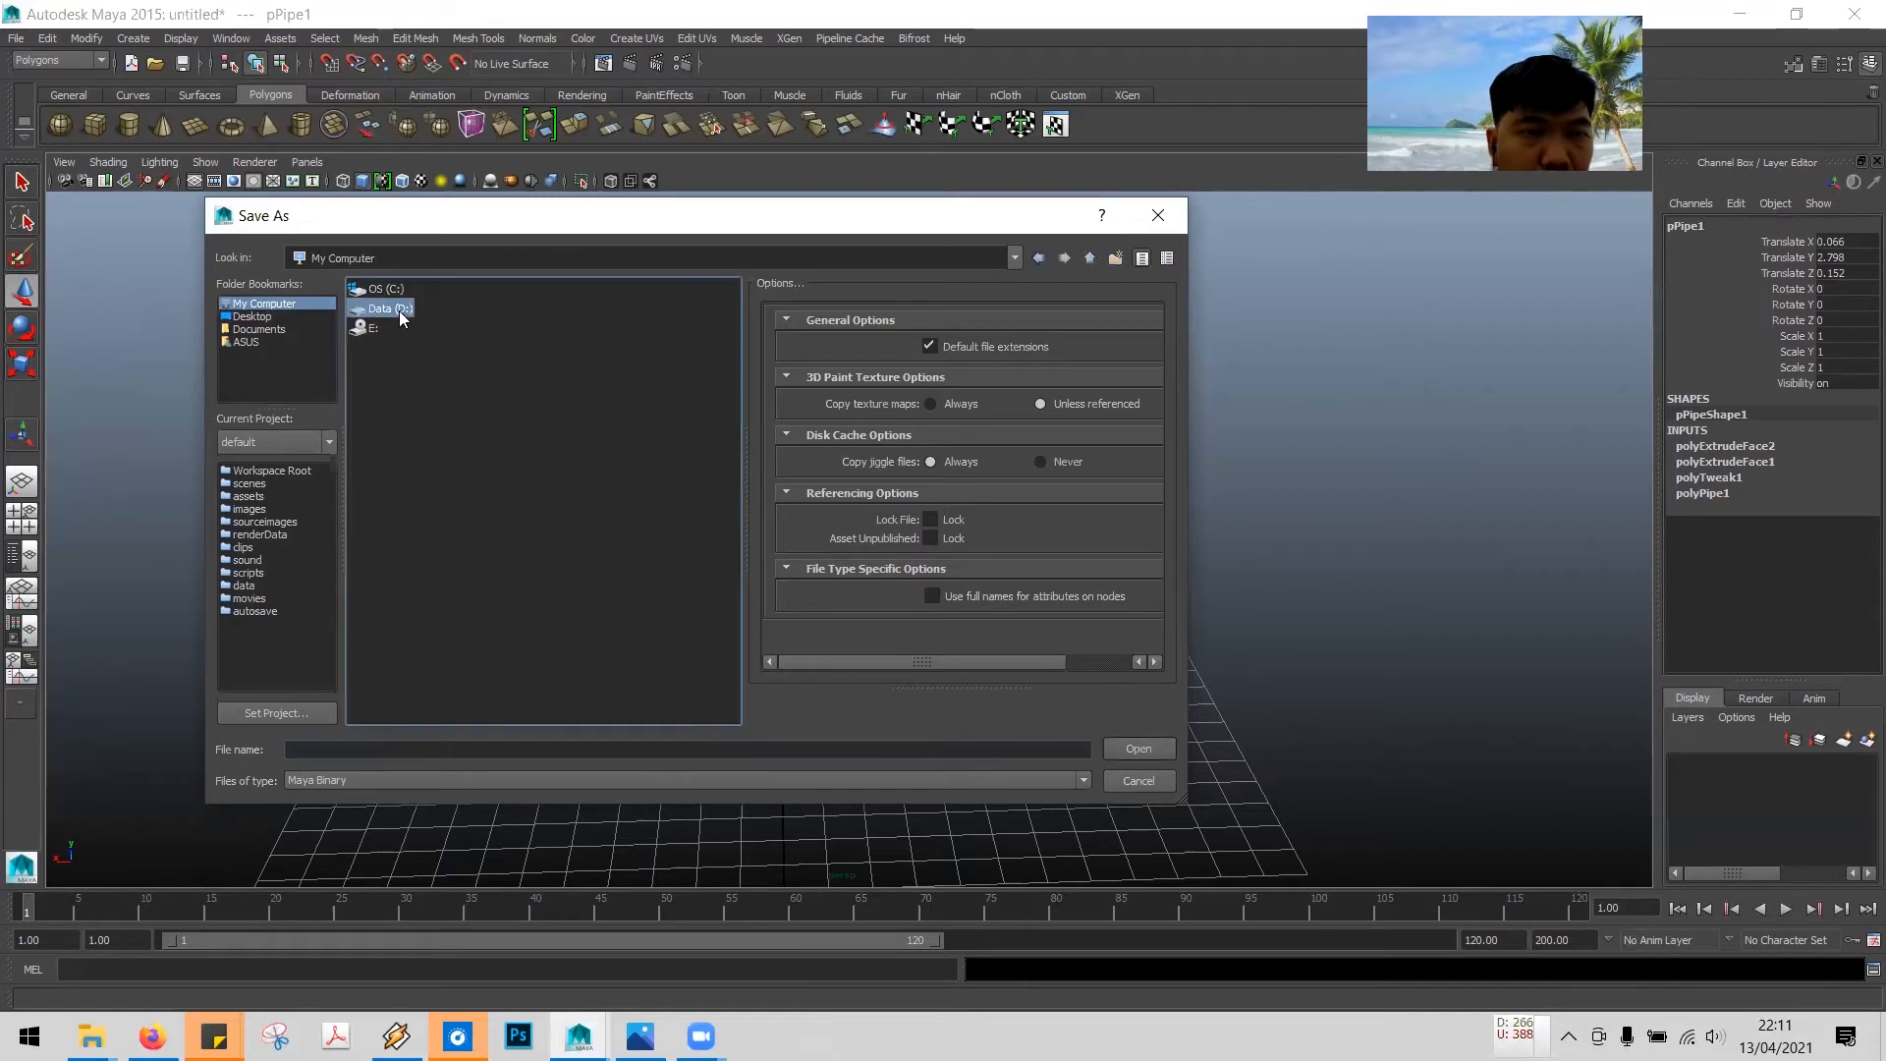
pyautogui.doubleClick(383, 406)
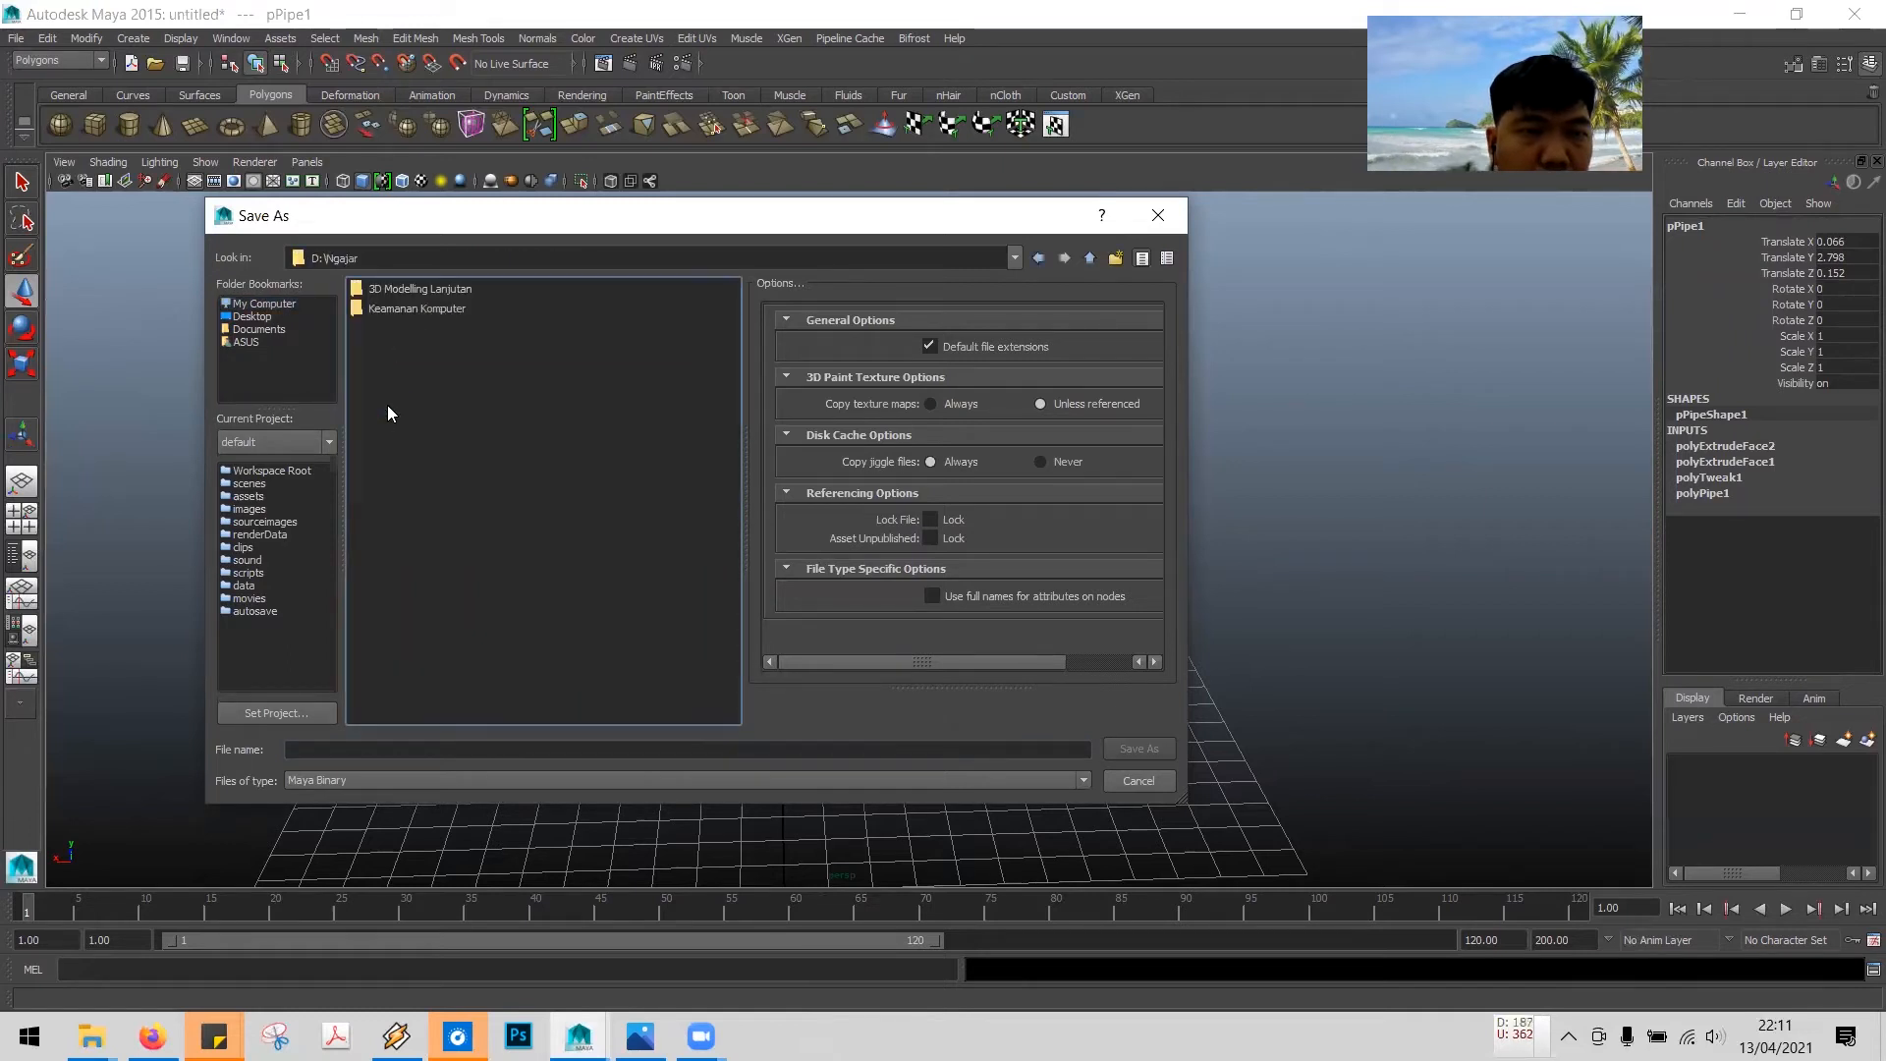
pyautogui.doubleClick(418, 290)
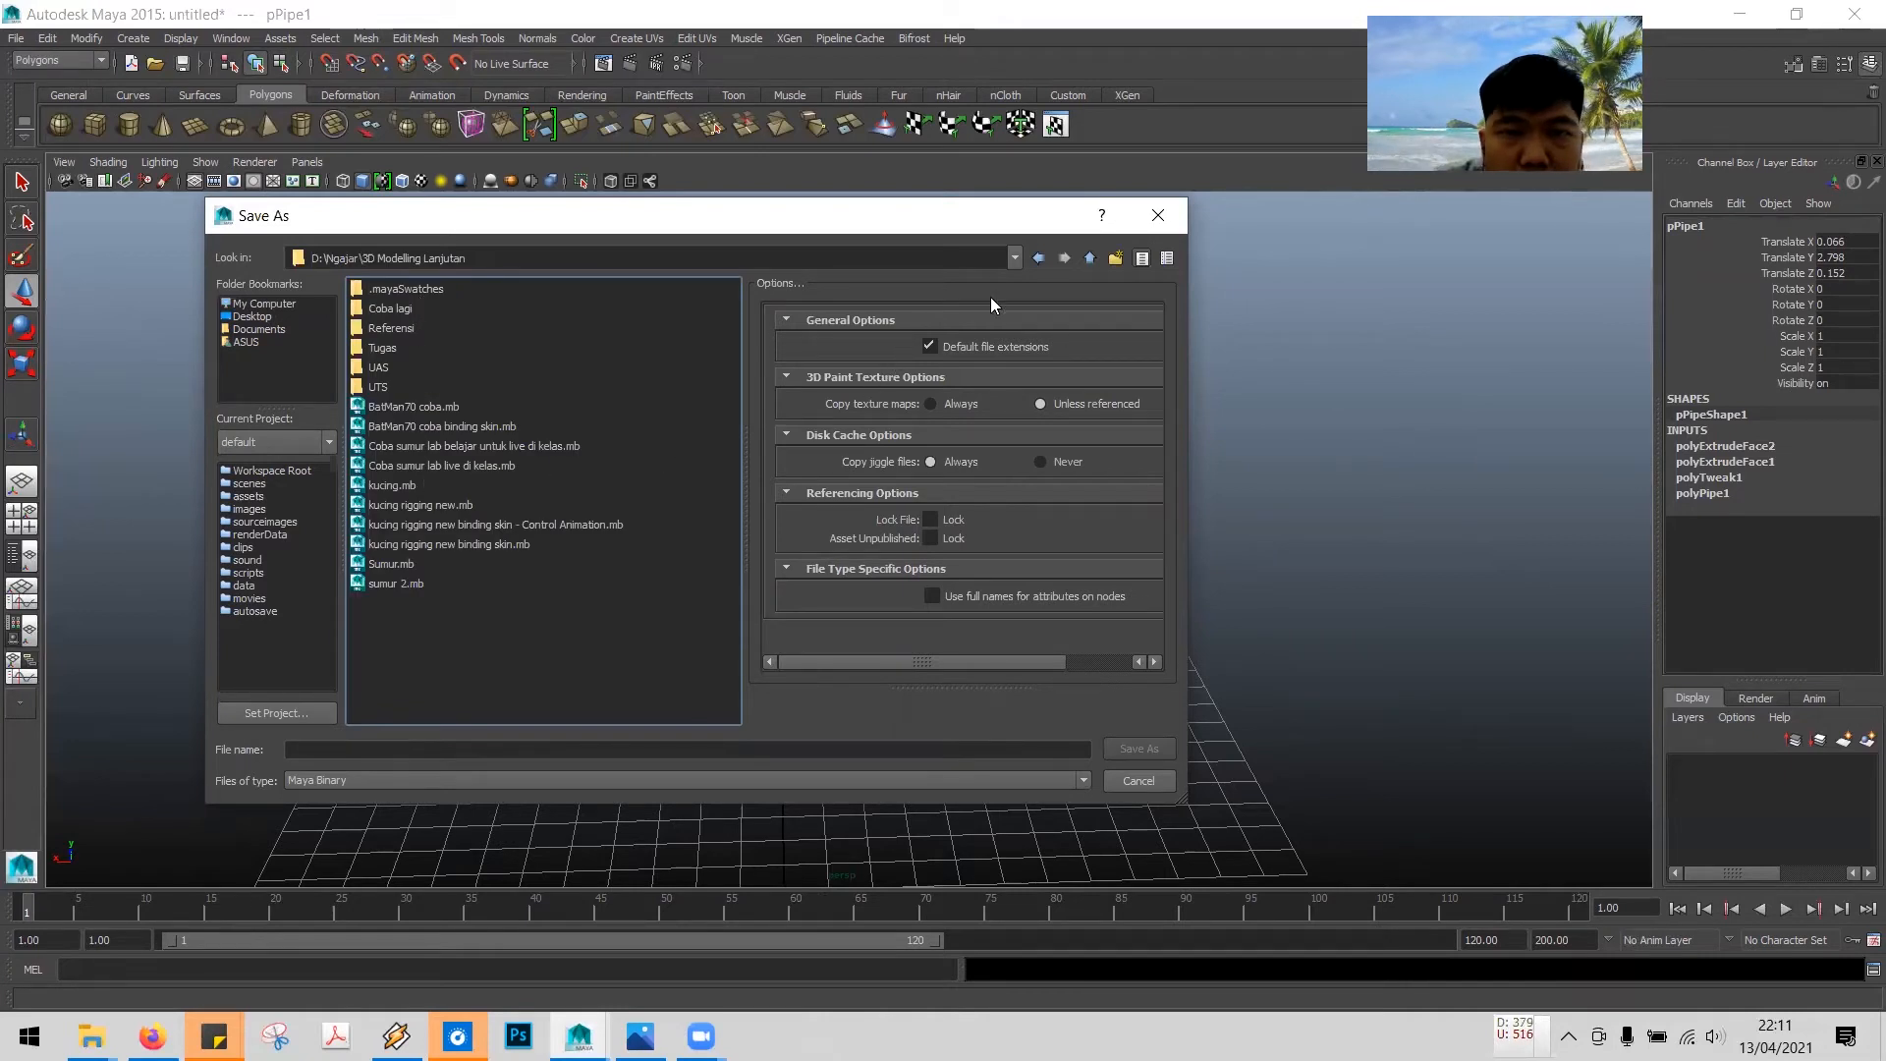
pyautogui.click(1116, 258)
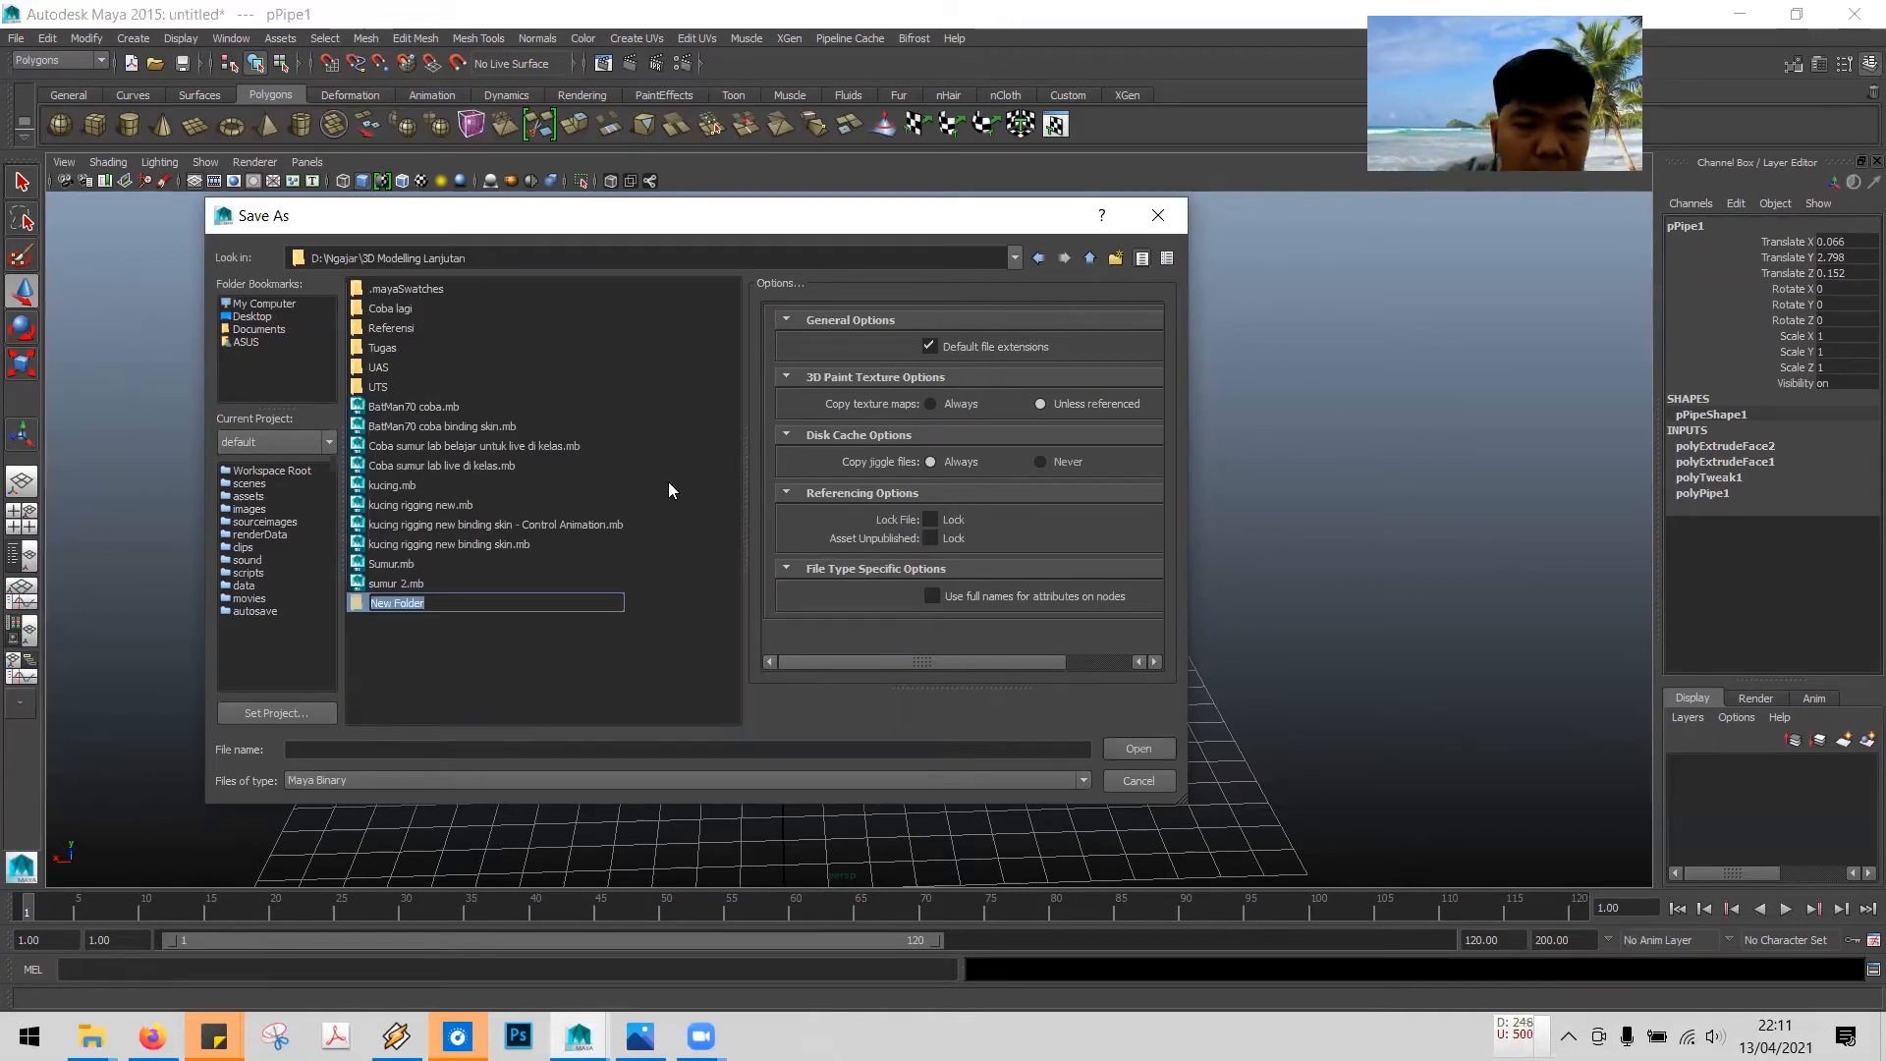
pyautogui.write('Live')
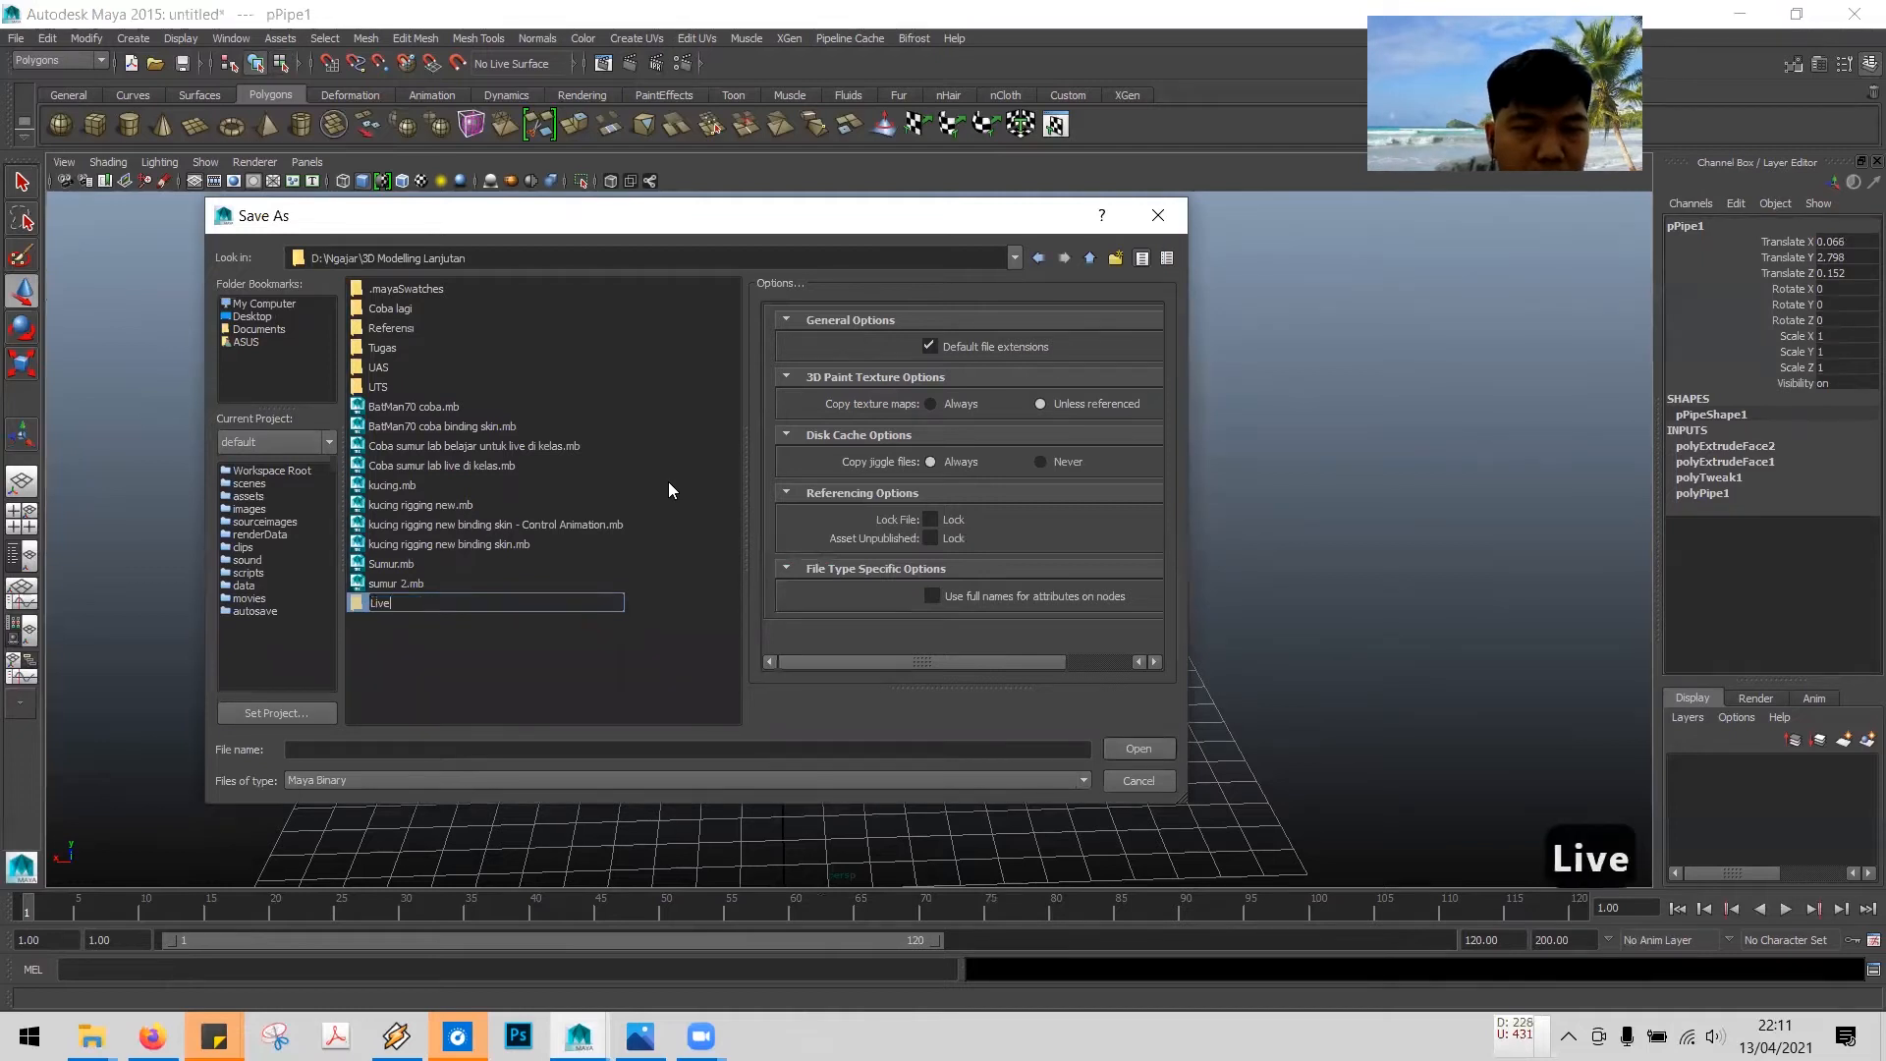
pyautogui.write(' Demo')
pyautogui.press('Return')
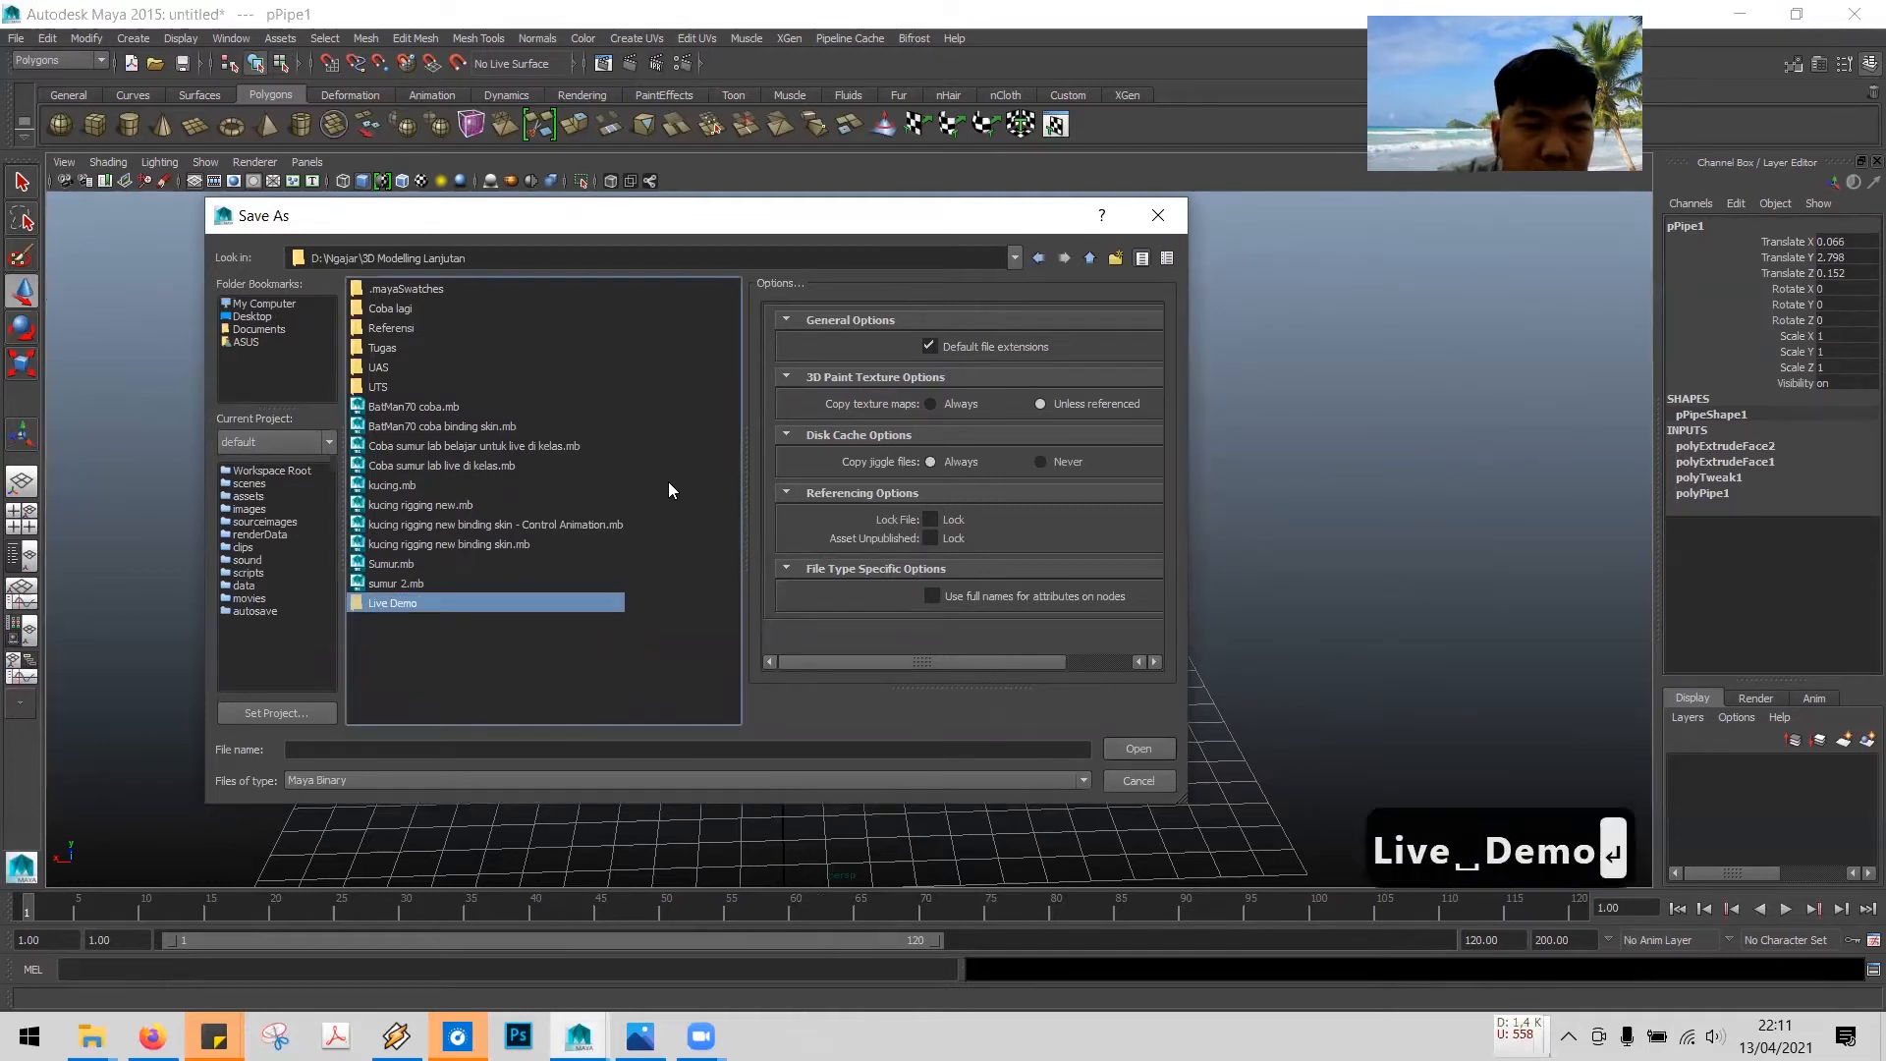
pyautogui.press('Return')
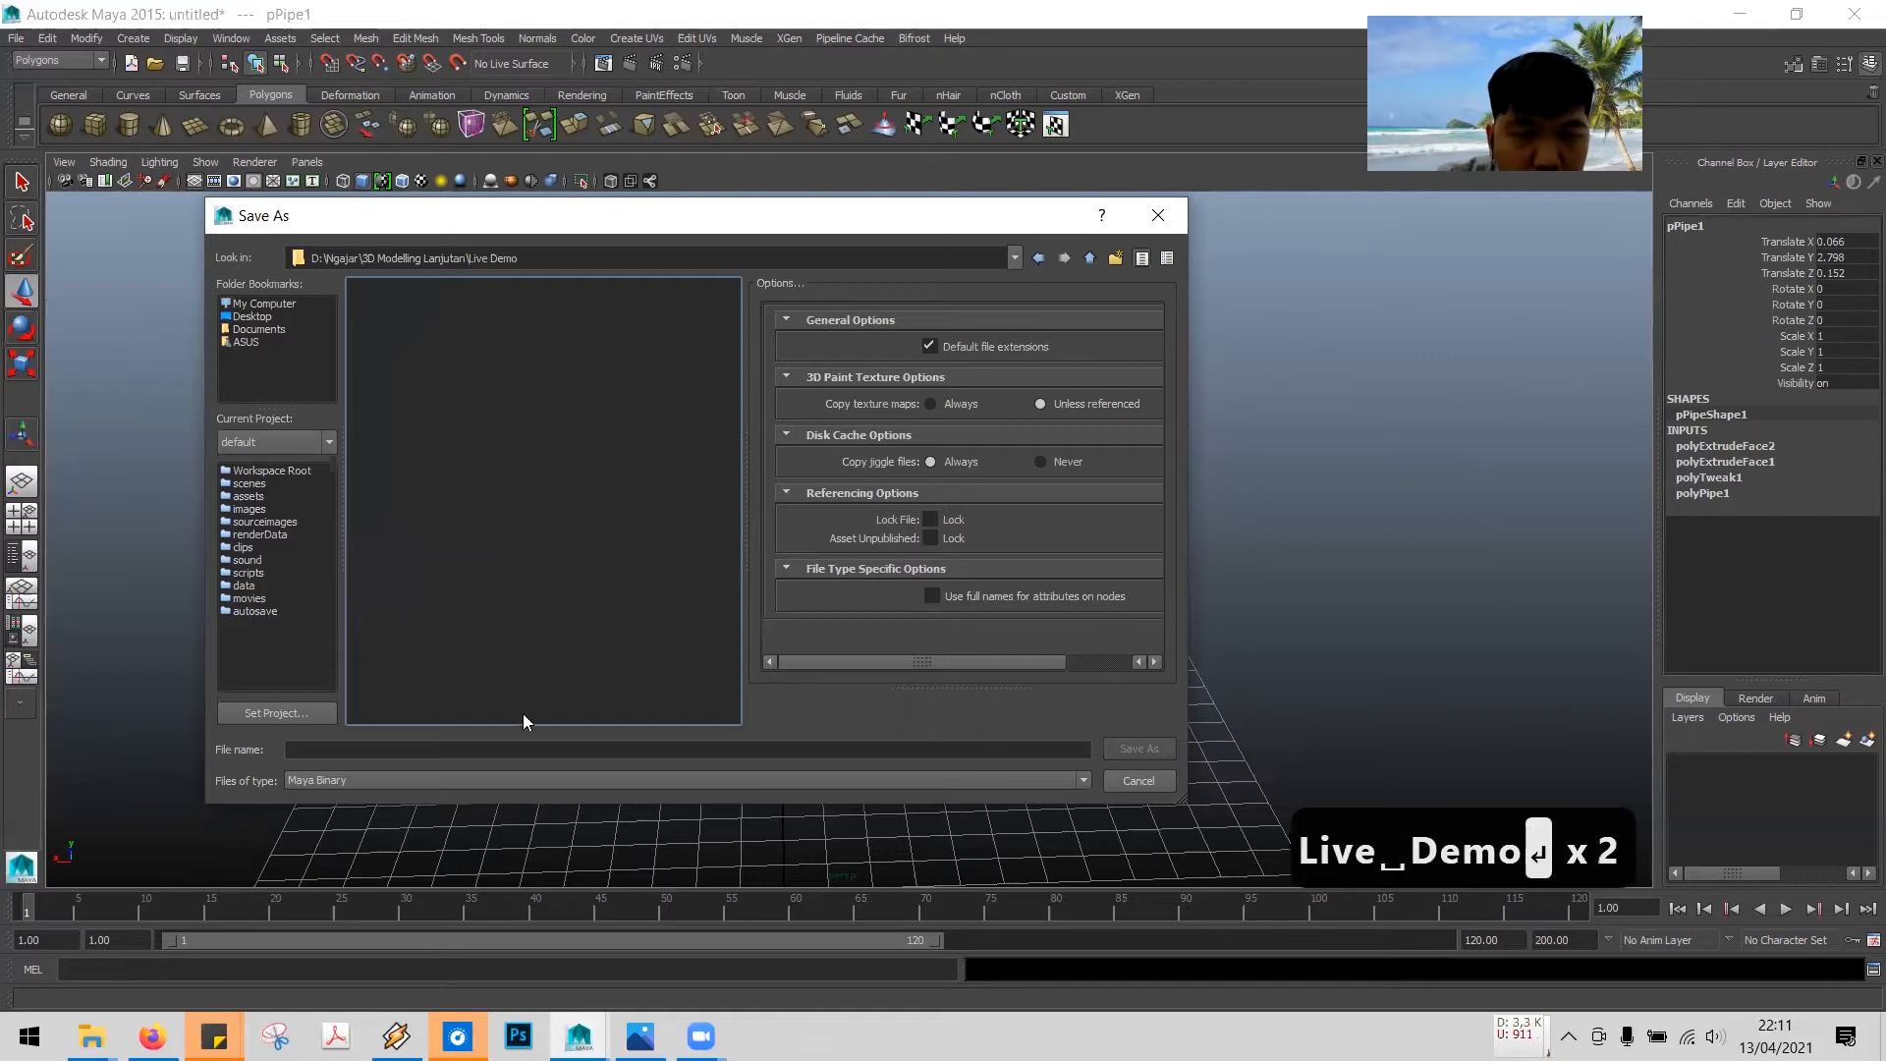
# - Save the scene as Sumur Tua inside the Live Demo folder
pyautogui.click(544, 751)
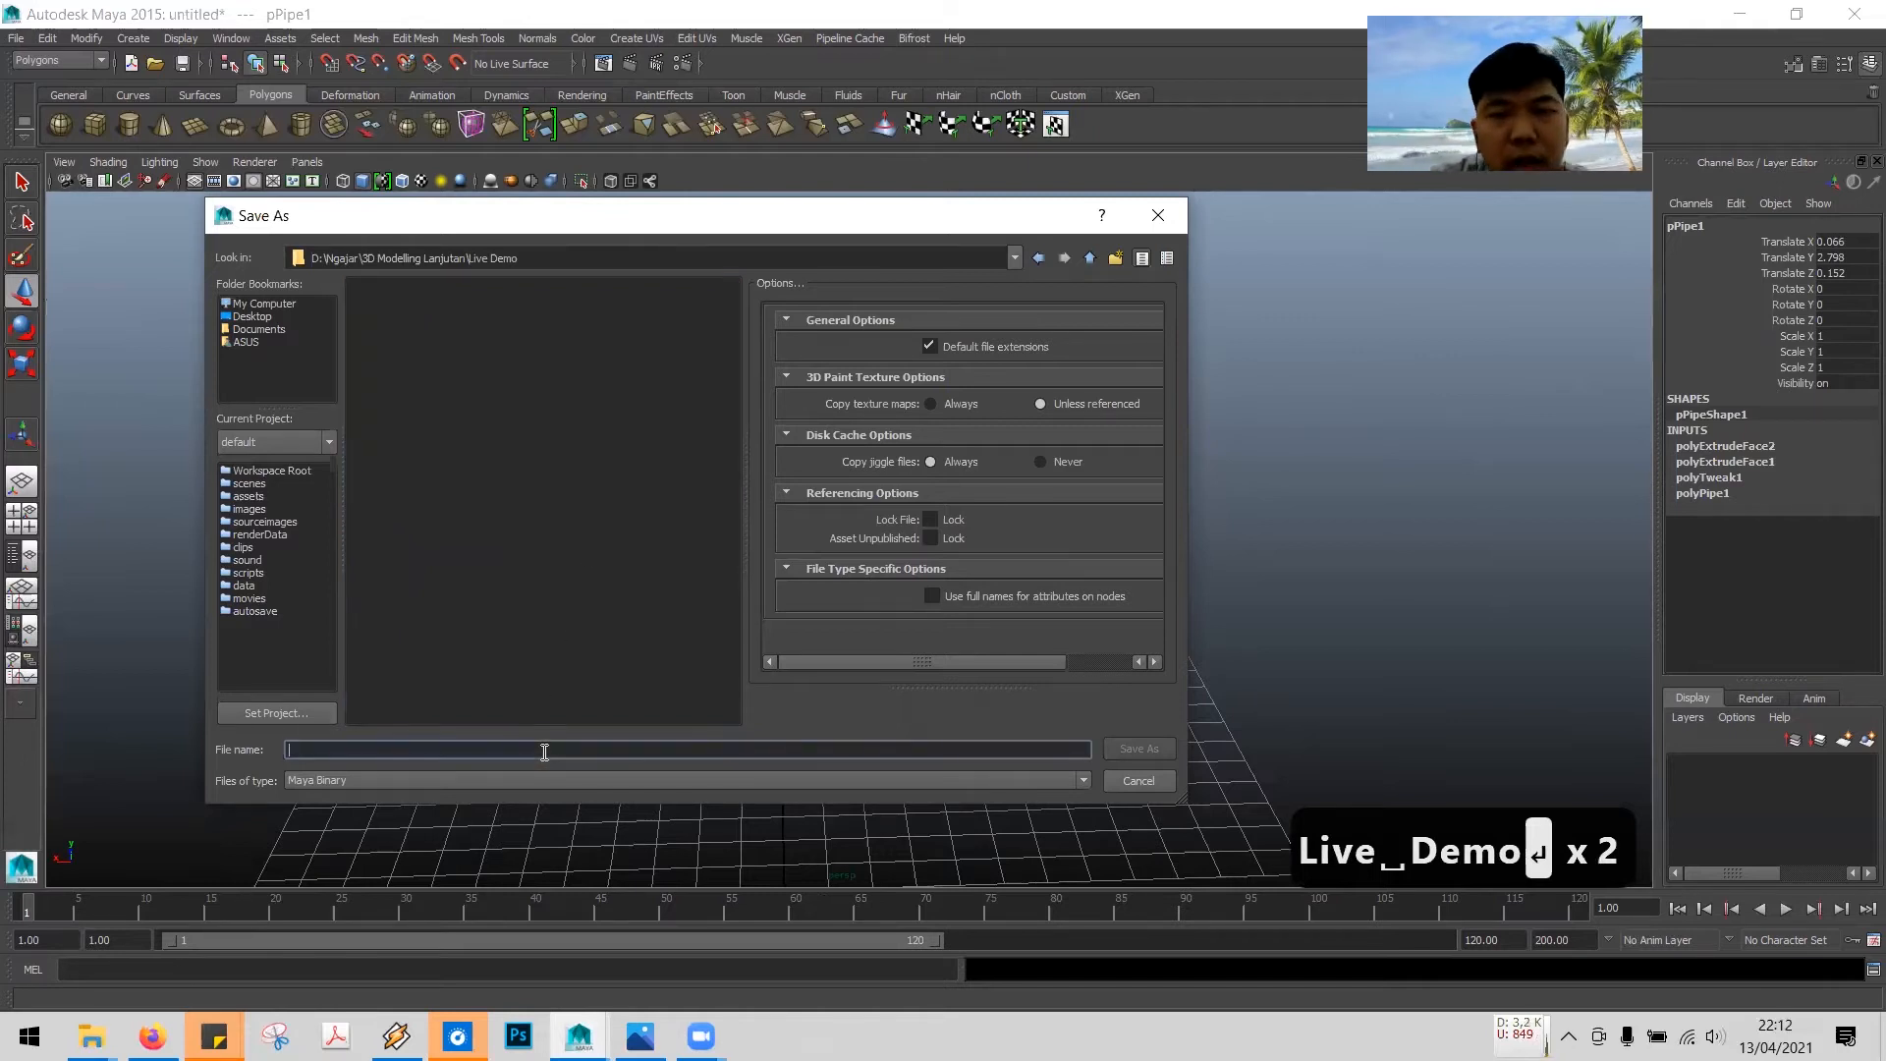
pyautogui.write('Sumur')
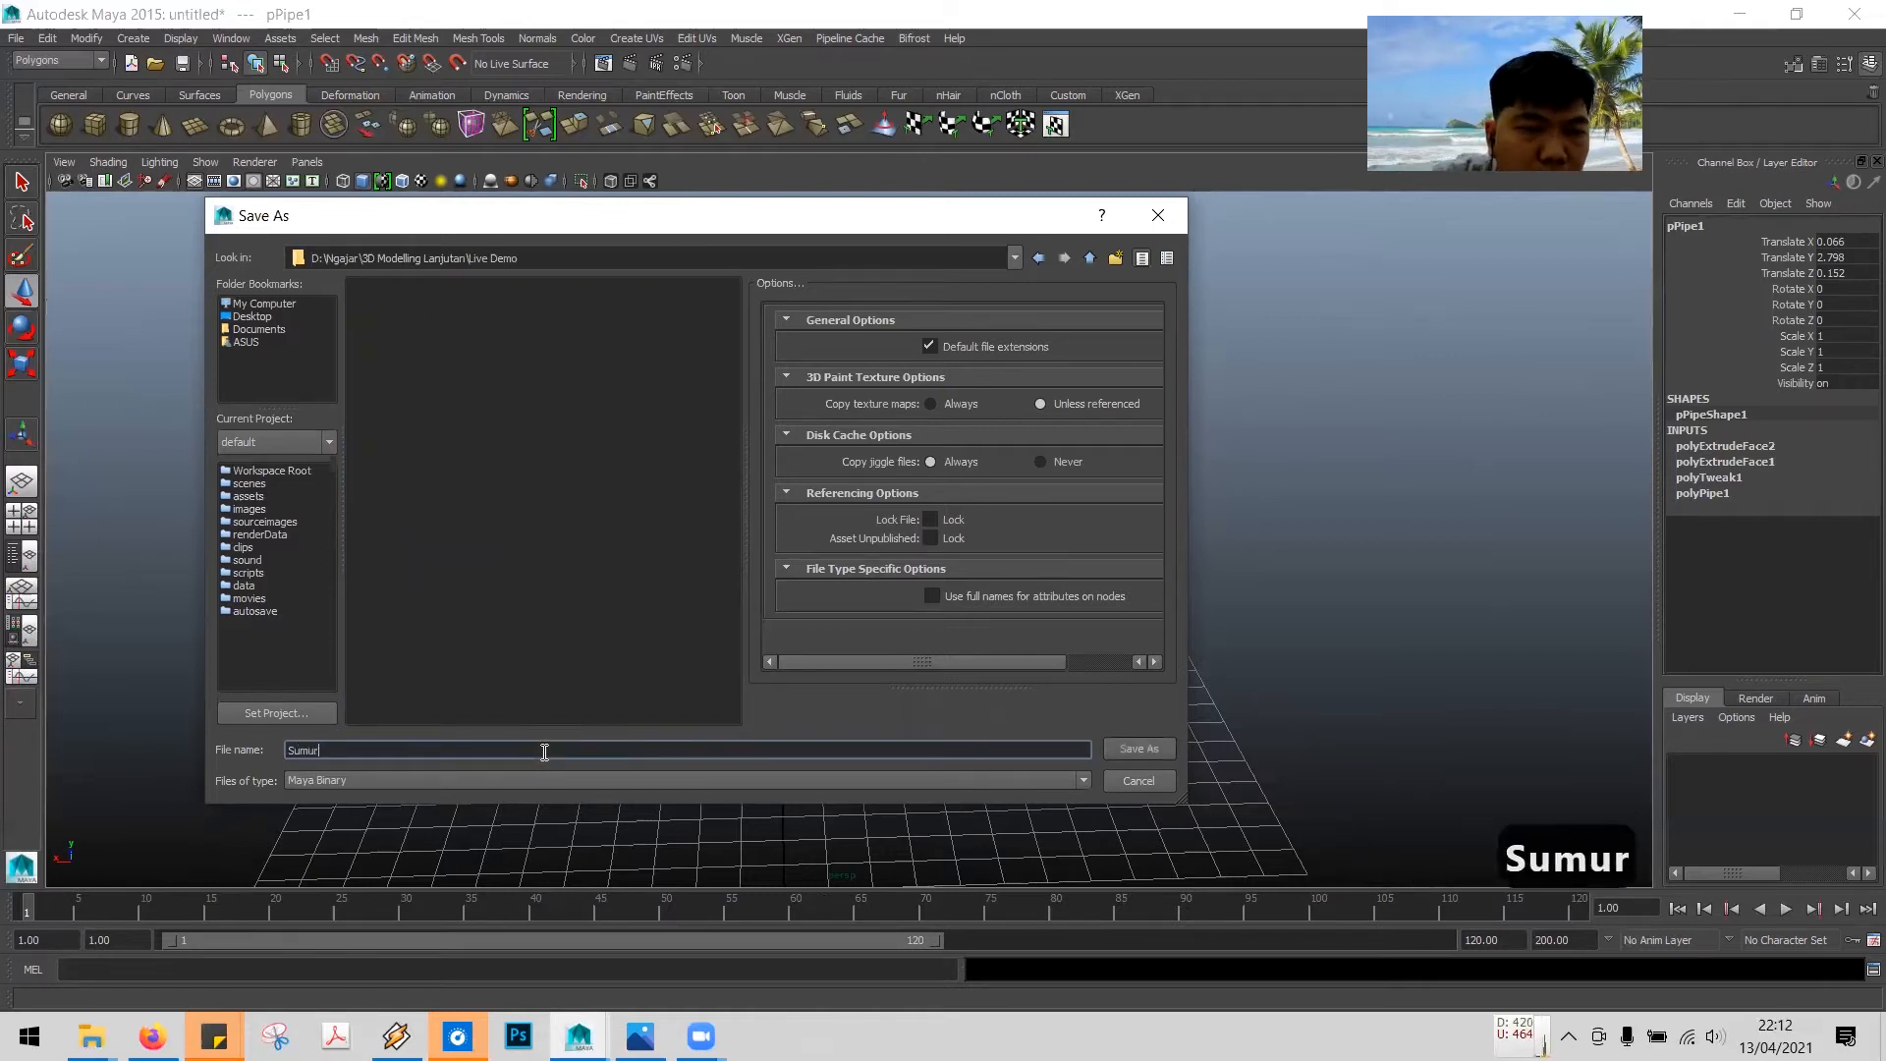
pyautogui.write(' Tua')
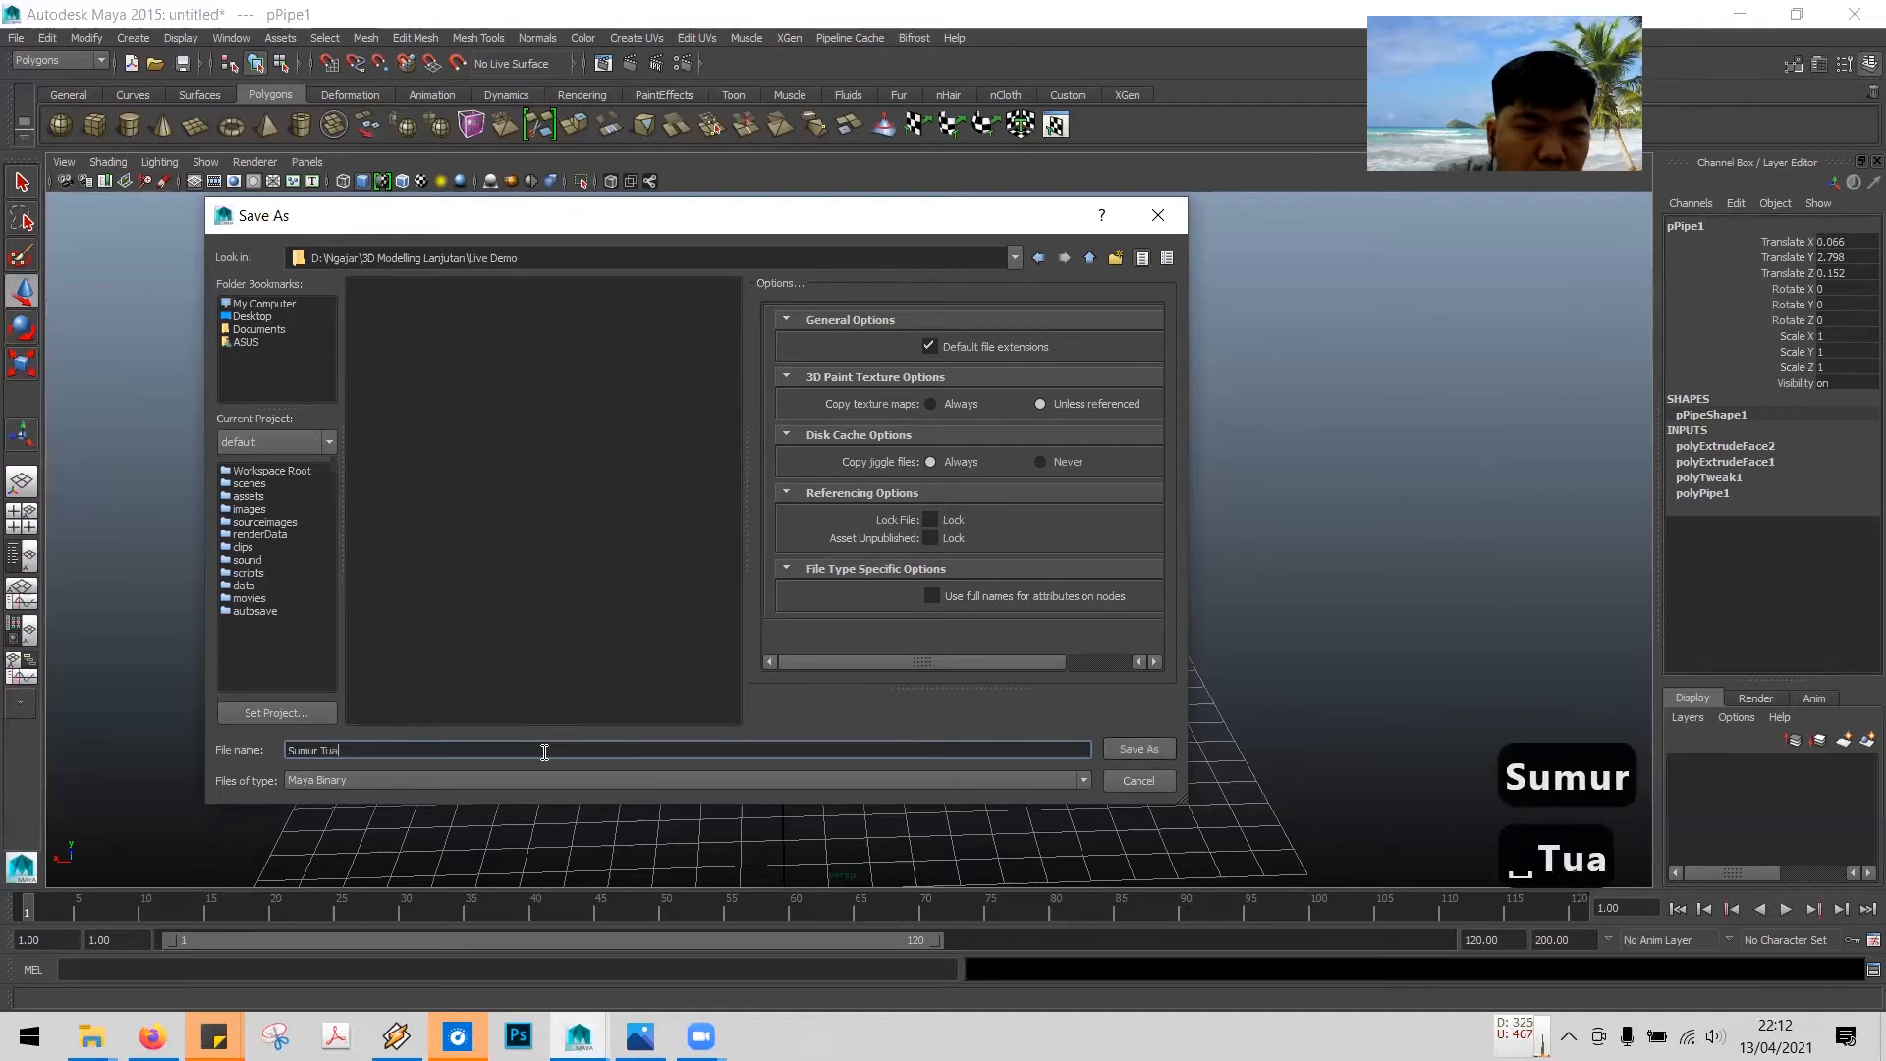
pyautogui.press('Return')
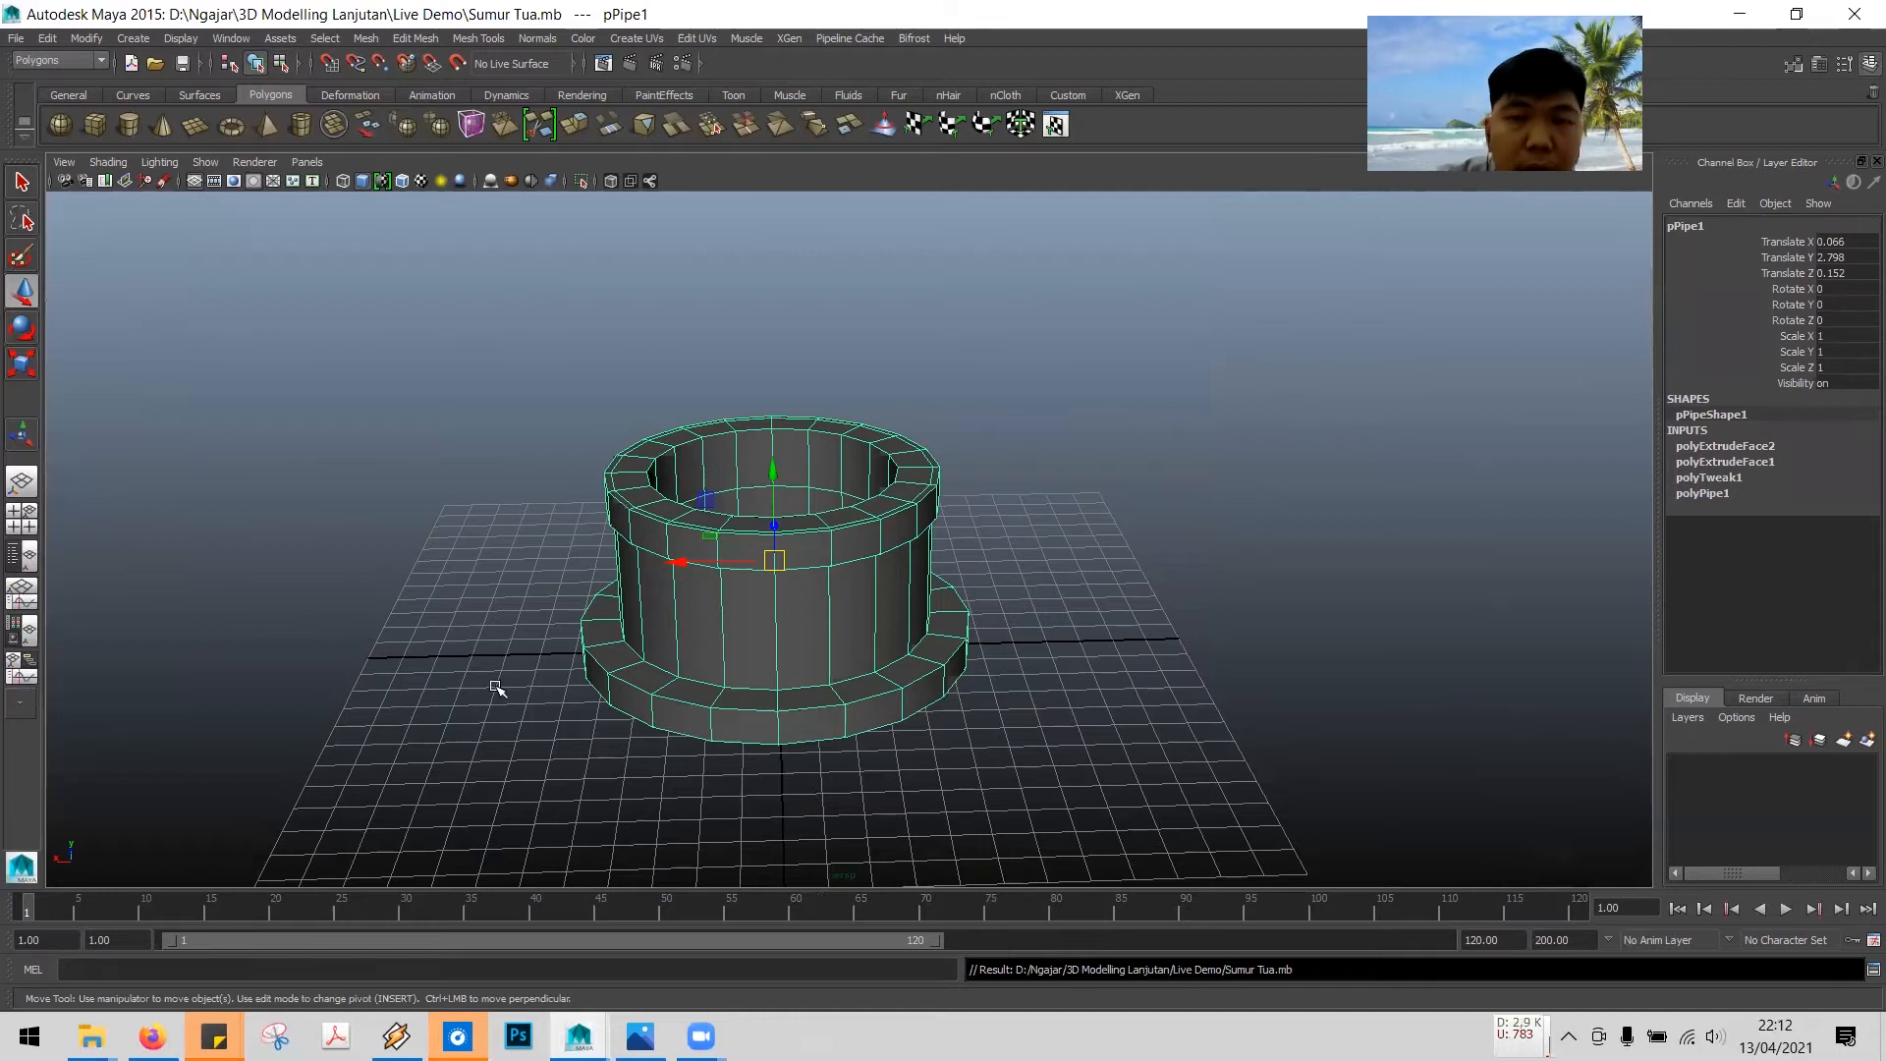
# - Create a polygon plane about 6.9 by 7.2 units on the grid beside the well
pyautogui.click(196, 125)
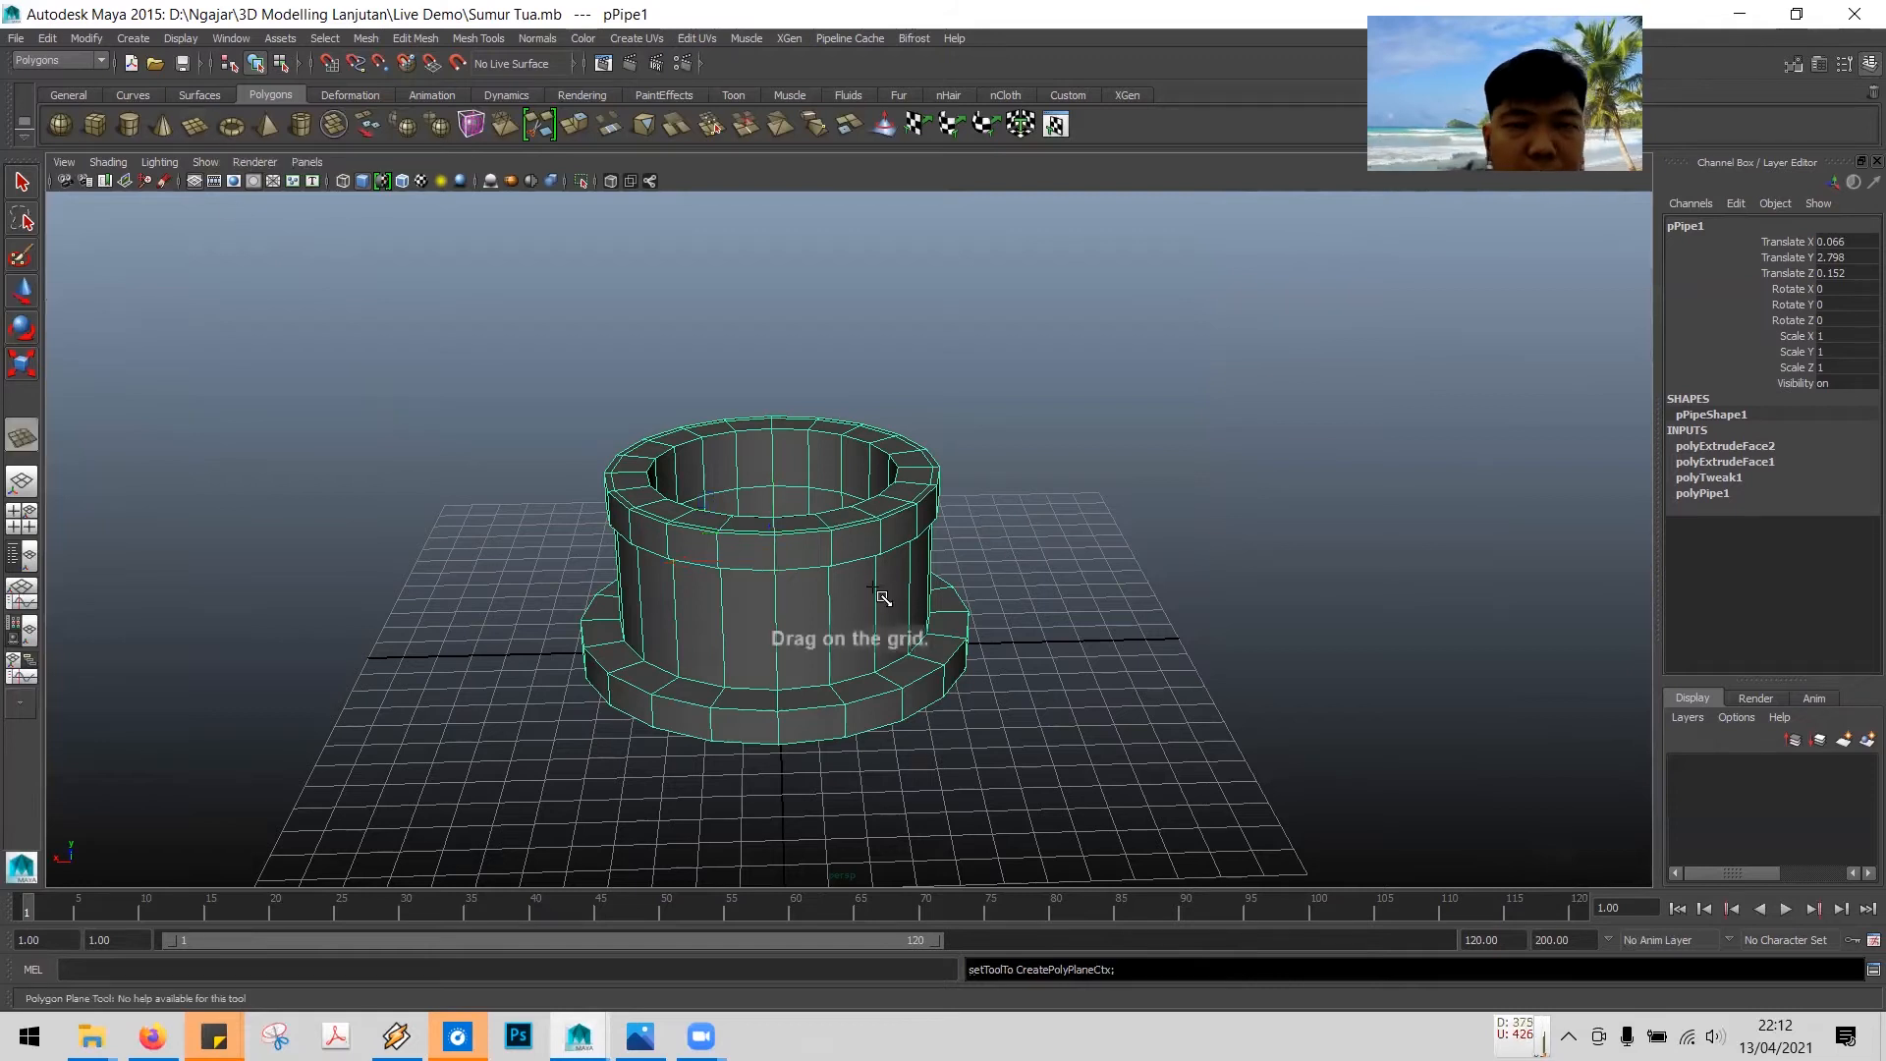
pyautogui.keyDown('alt'); pyautogui.moveTo(1032, 586); pyautogui.dragTo(1409, 725); pyautogui.keyUp('alt')
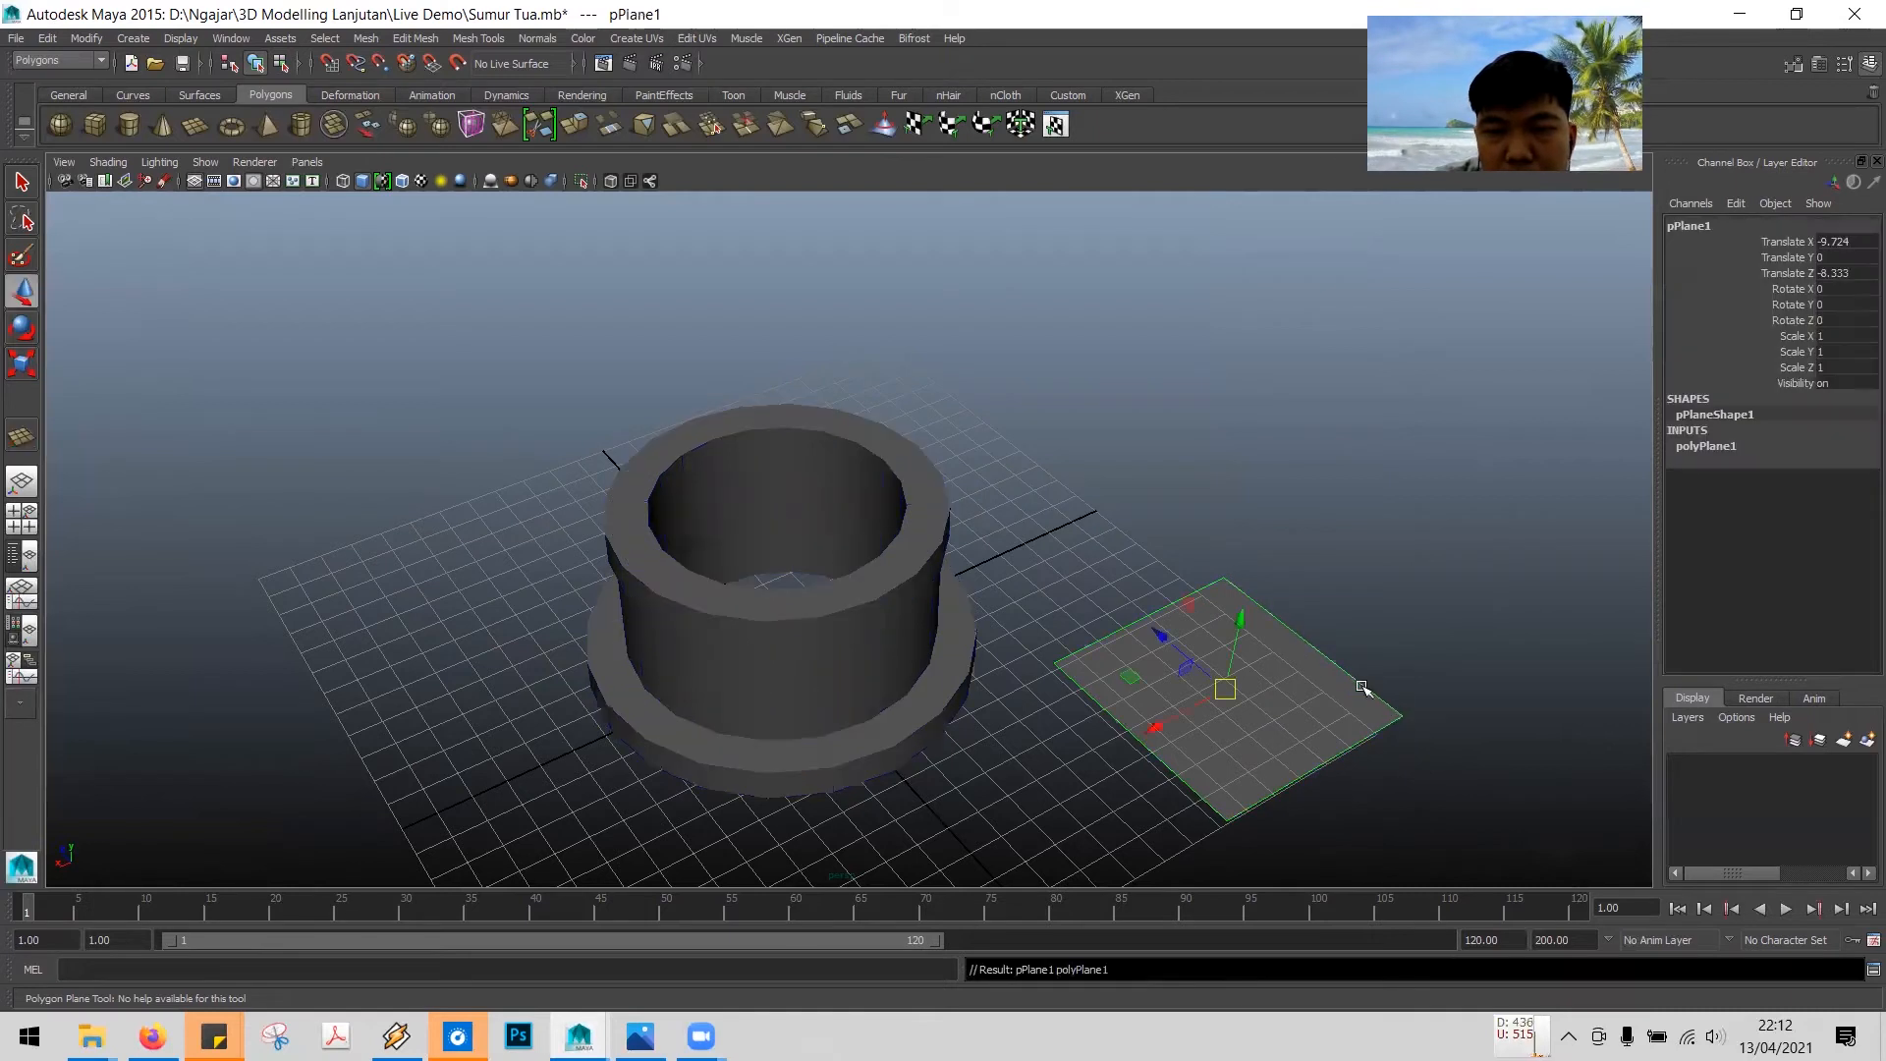
pyautogui.keyDown('alt'); pyautogui.moveTo(1280, 649); pyautogui.dragTo(1355, 585); pyautogui.keyUp('alt')
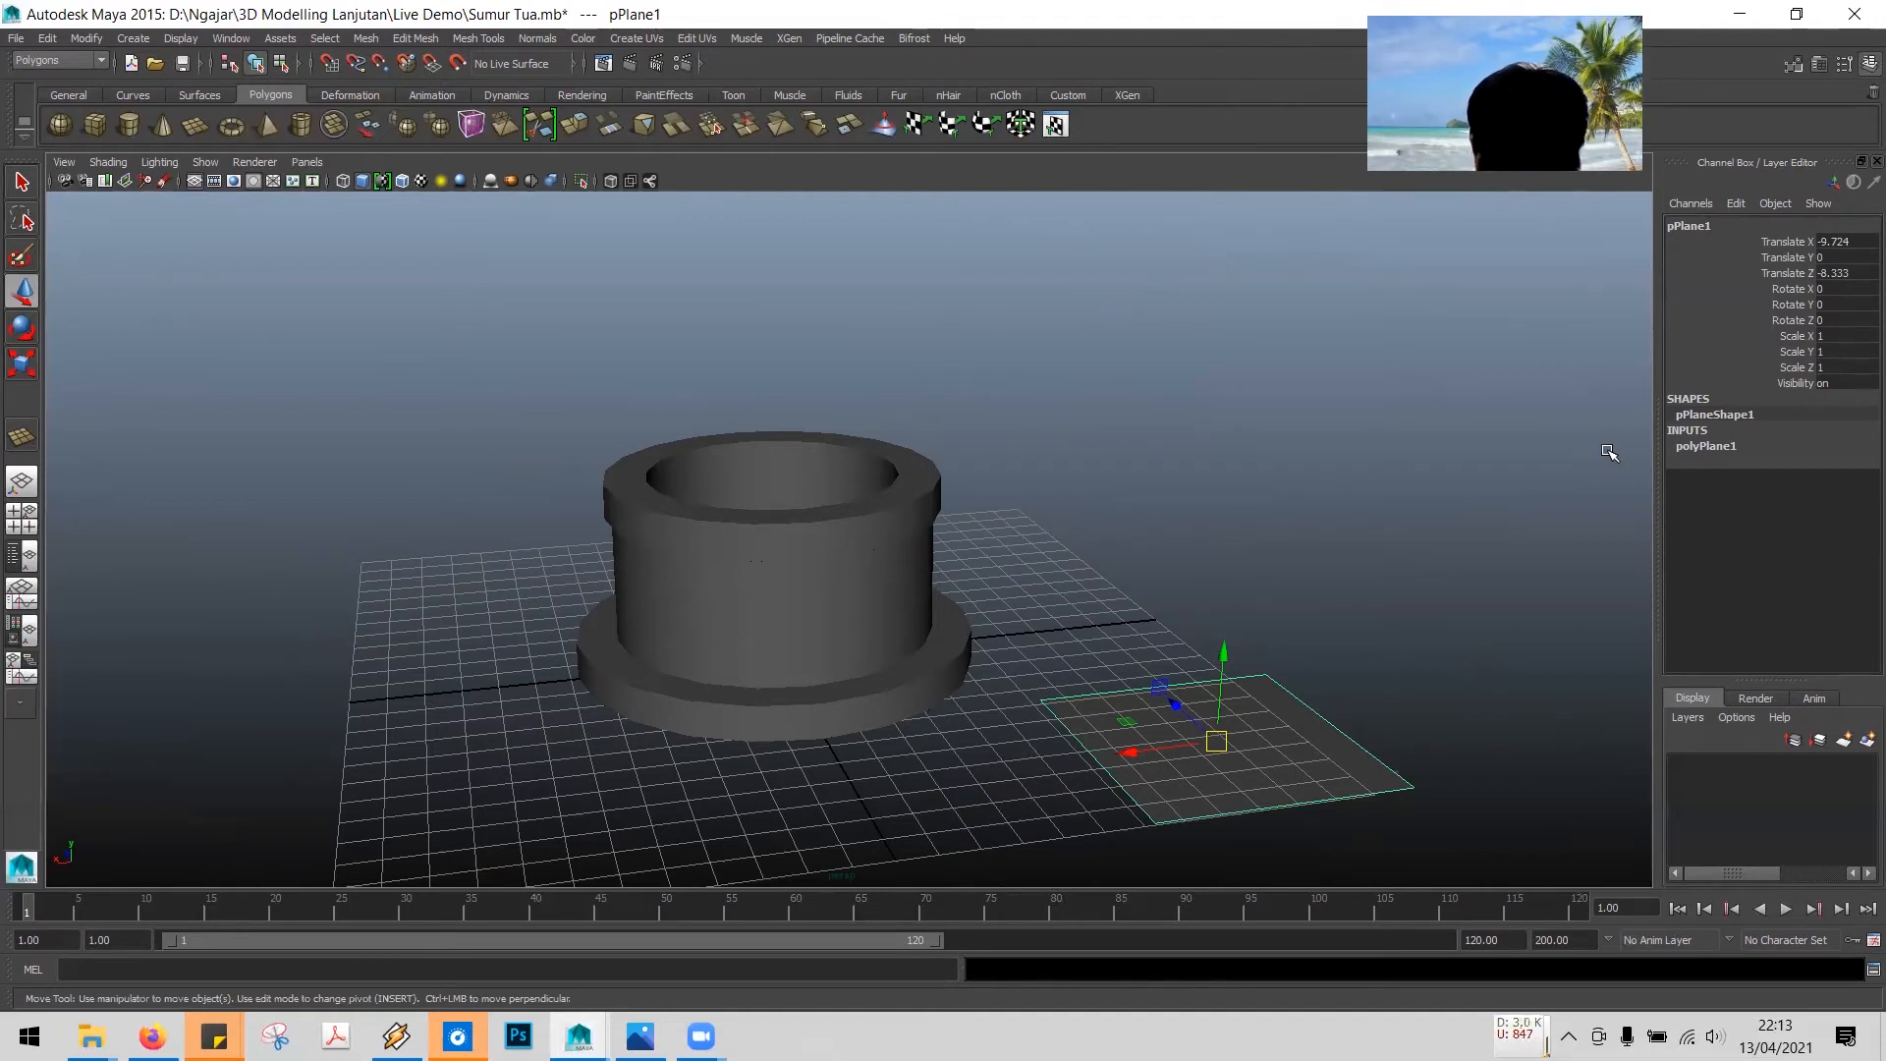
# - Set the plane's subdivisions width to 2
pyautogui.click(1710, 447)
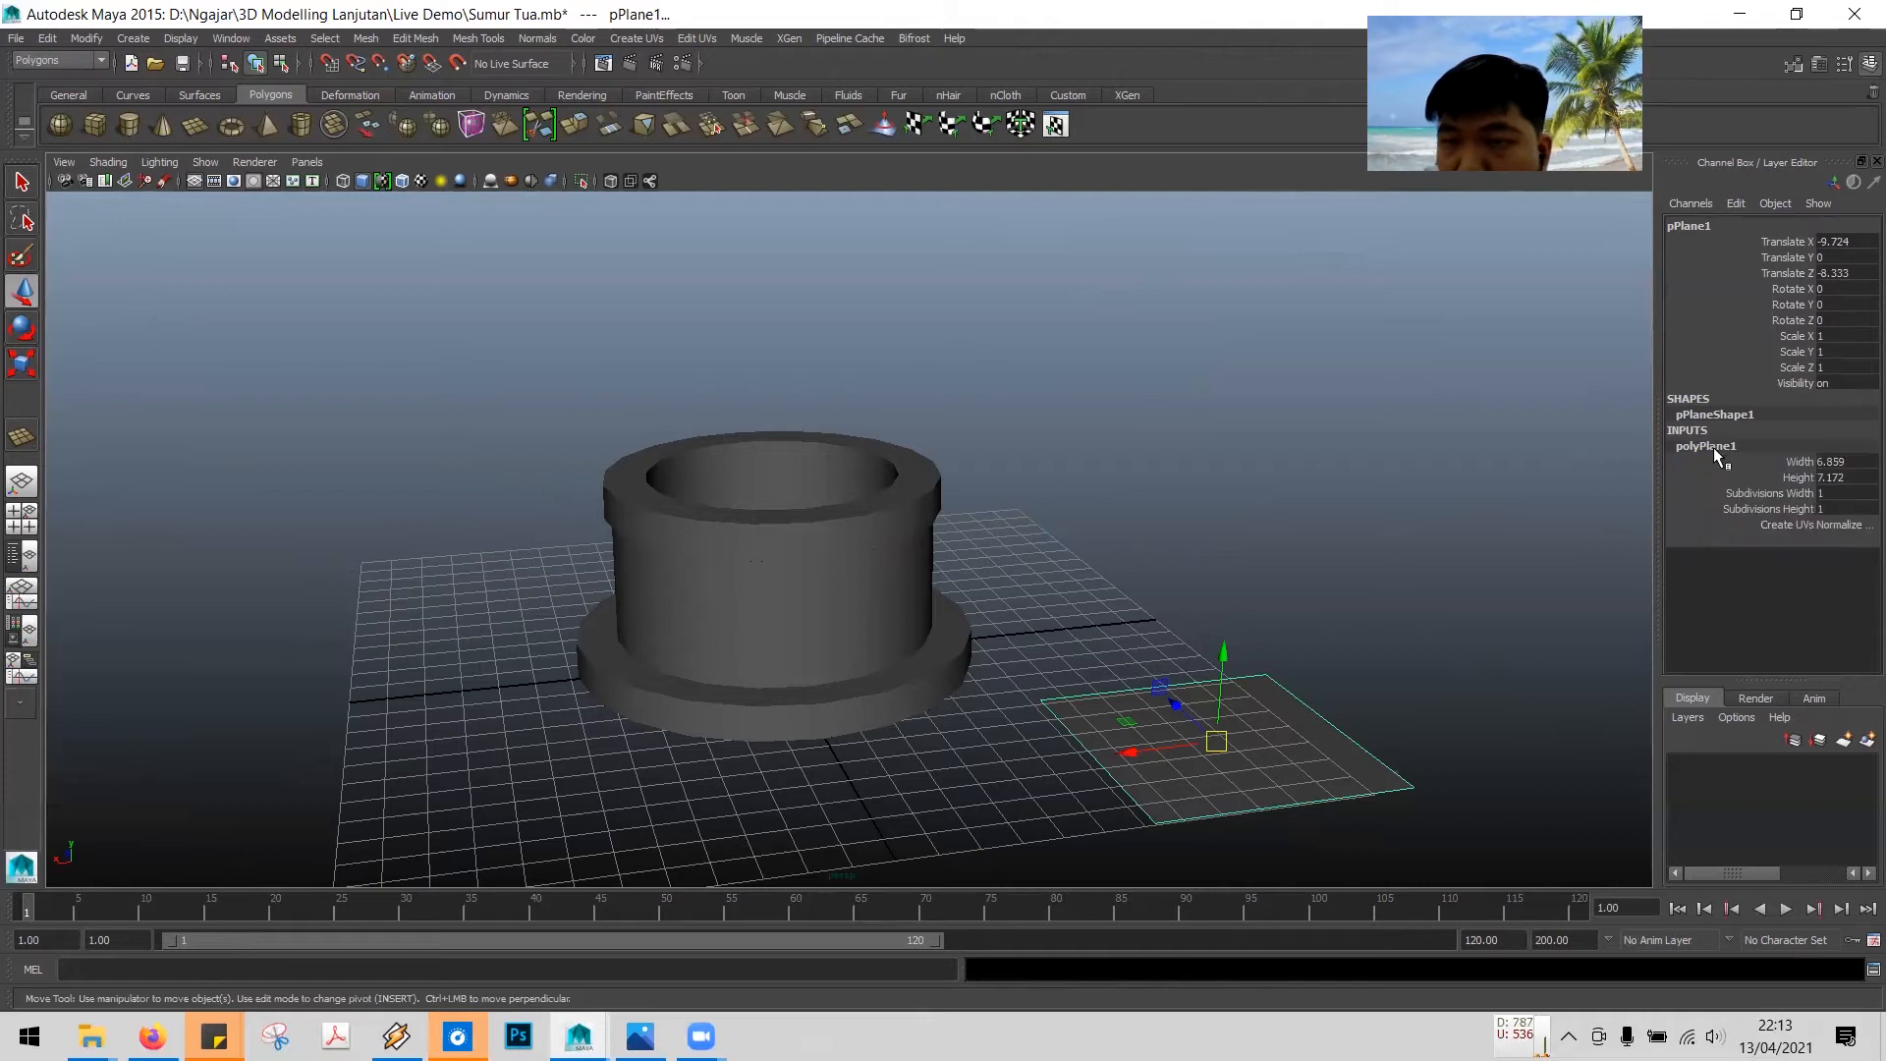
pyautogui.doubleClick(1829, 493)
pyautogui.press('BackSpace')
pyautogui.write('2')
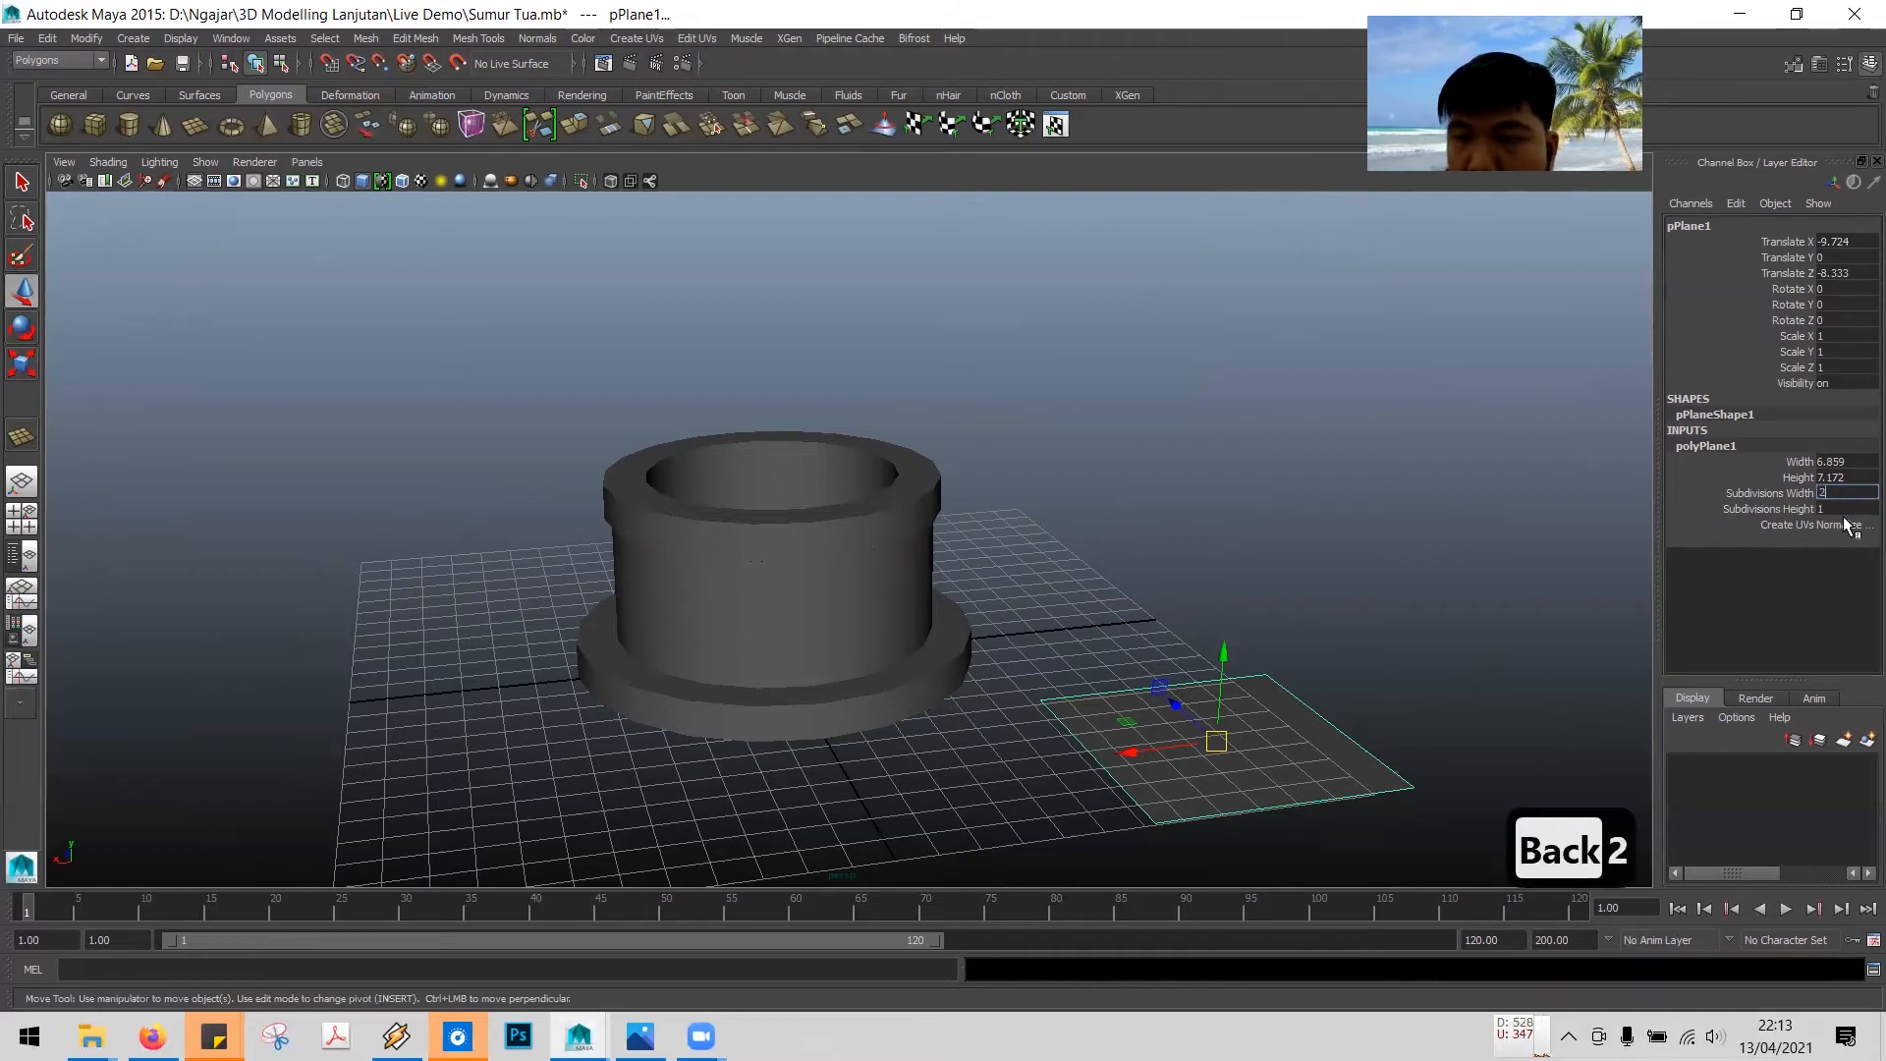
pyautogui.press('Return')
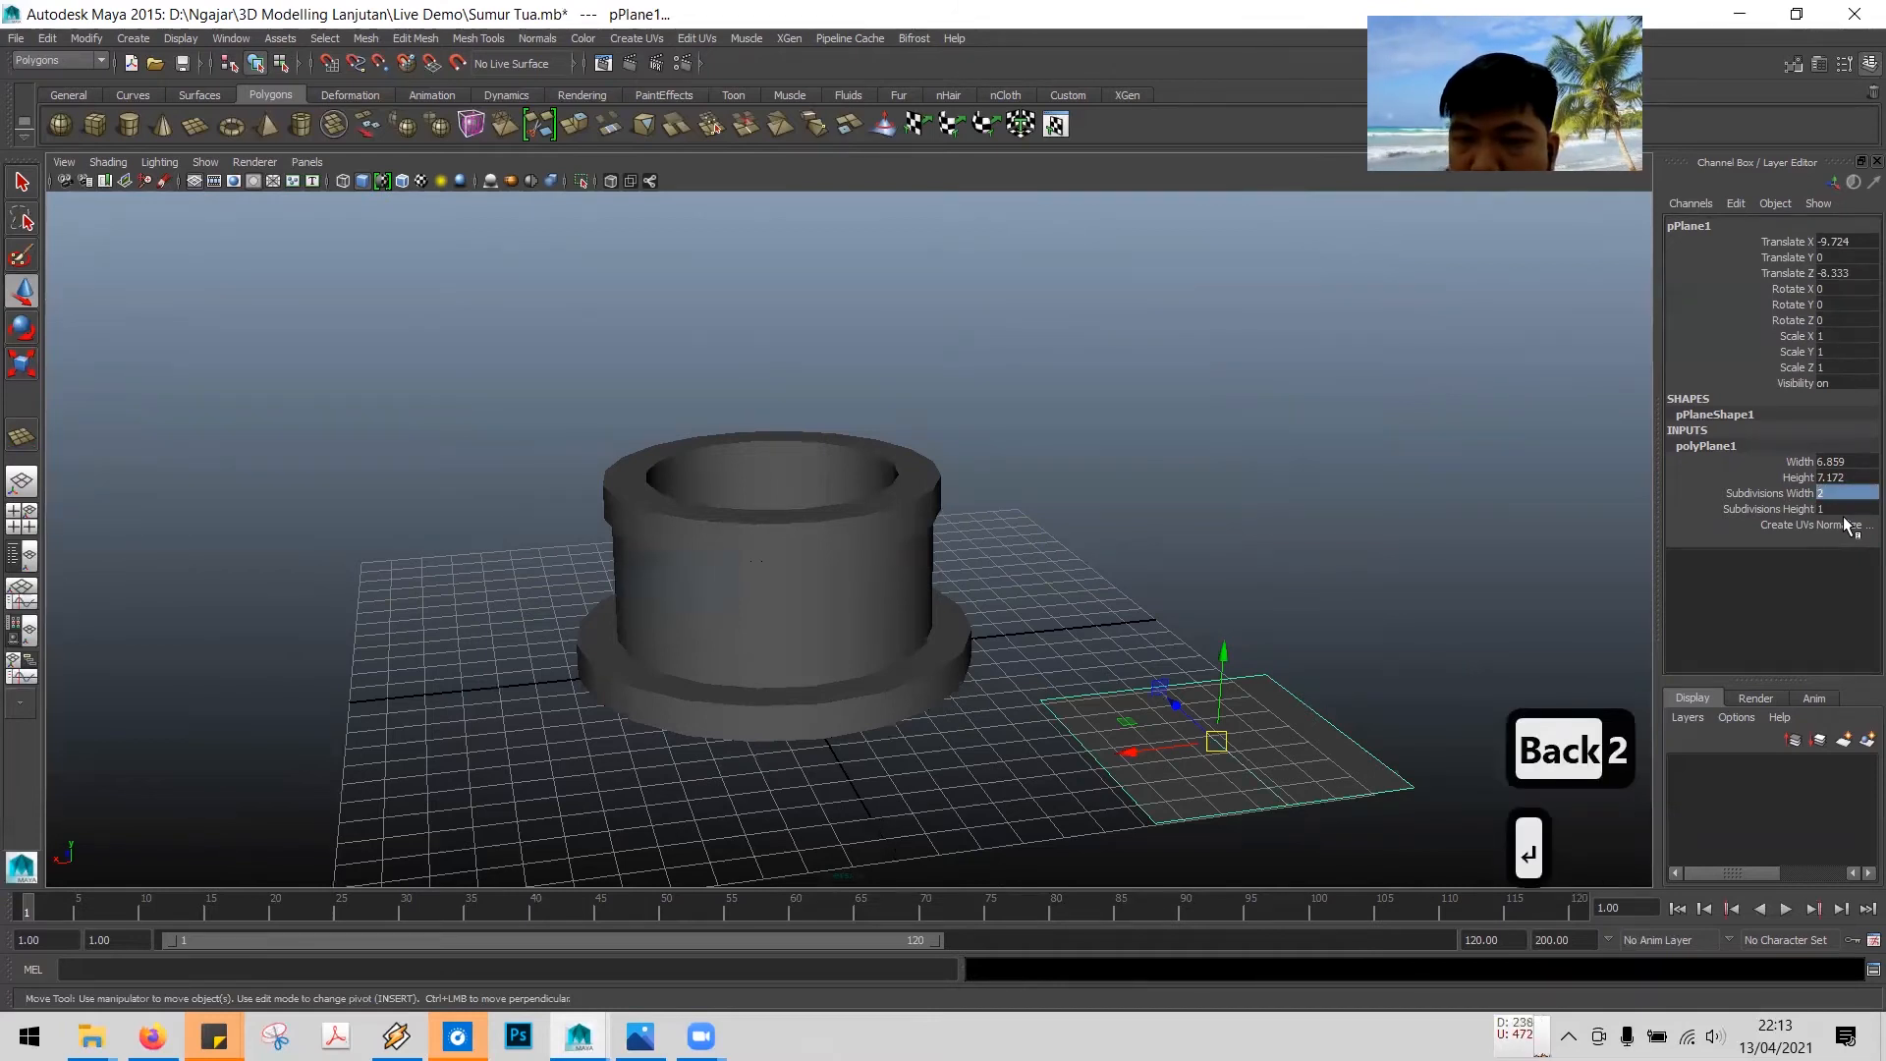
# - Move the plane upward above the well to a height of about 12.2
pyautogui.keyDown('alt'); pyautogui.moveTo(1385, 648); pyautogui.dragTo(1269, 782); pyautogui.keyUp('alt')
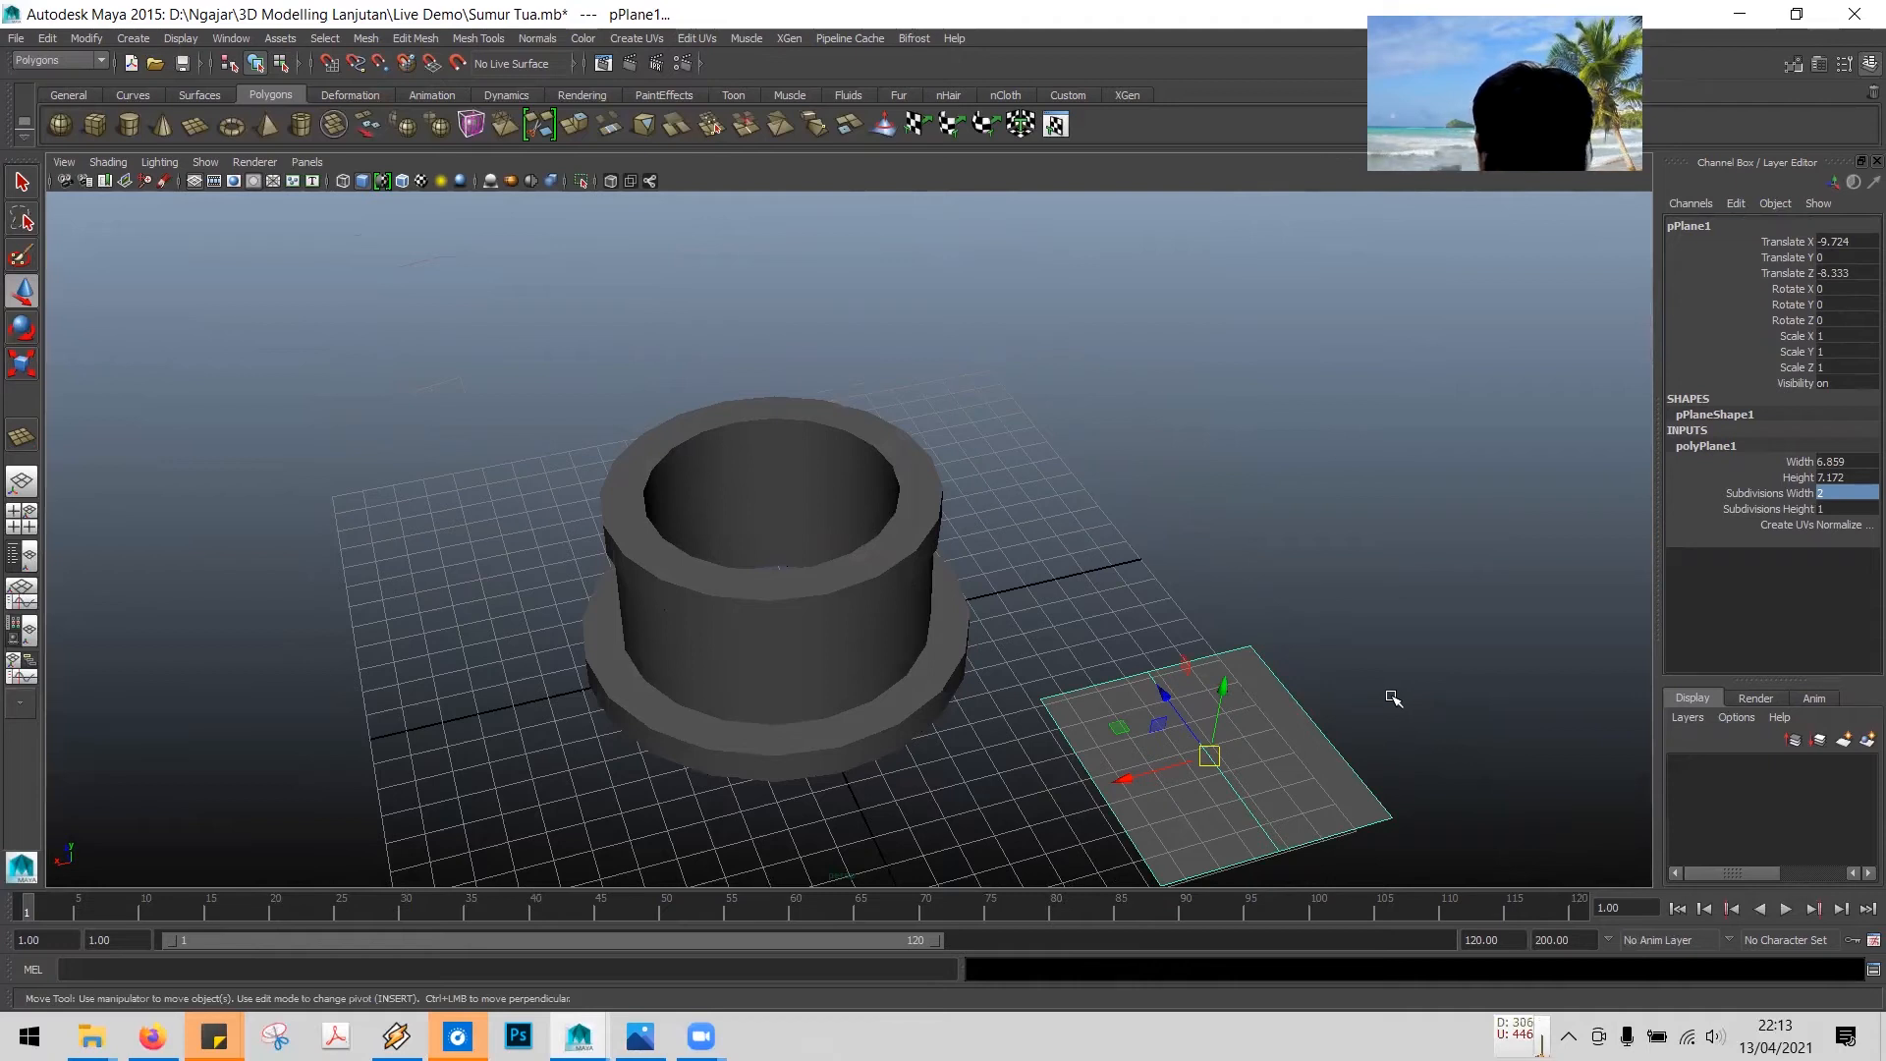
pyautogui.rightClick(1245, 729)
pyautogui.moveTo(1323, 531); pyautogui.dragTo(1323, 530, button='right')
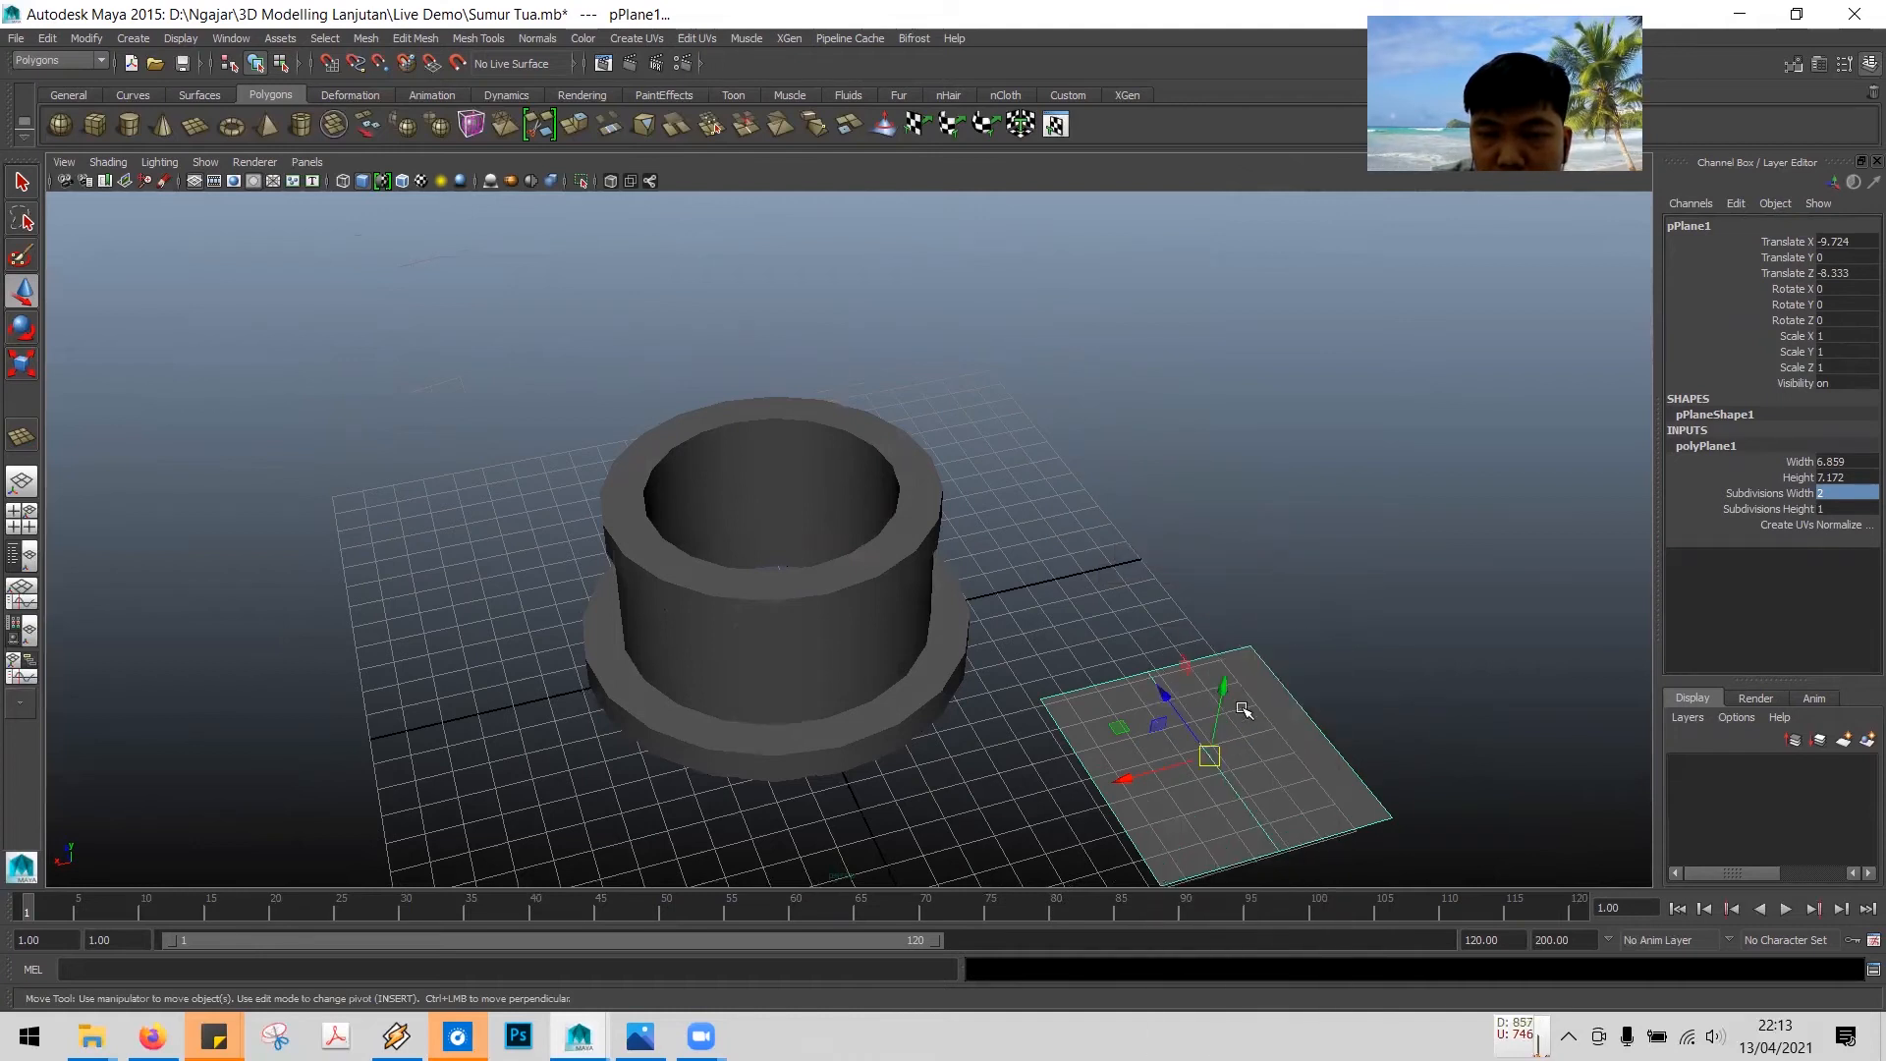
pyautogui.moveTo(1223, 689); pyautogui.dragTo(1311, 378)
pyautogui.moveTo(1393, 721)
pyautogui.keyDown('alt'); pyautogui.mouseDown()
pyautogui.moveTo(1352, 628)
pyautogui.moveTo(1377, 687)
pyautogui.moveTo(1405, 662)
pyautogui.moveTo(1377, 737)
pyautogui.mouseUp(); pyautogui.keyUp('alt')
pyautogui.moveTo(1292, 416); pyautogui.dragTo(1322, 320)
pyautogui.moveTo(1360, 639)
pyautogui.keyDown('alt'); pyautogui.mouseDown()
pyautogui.moveTo(1361, 599)
pyautogui.moveTo(1352, 636)
pyautogui.mouseUp(); pyautogui.keyUp('alt')
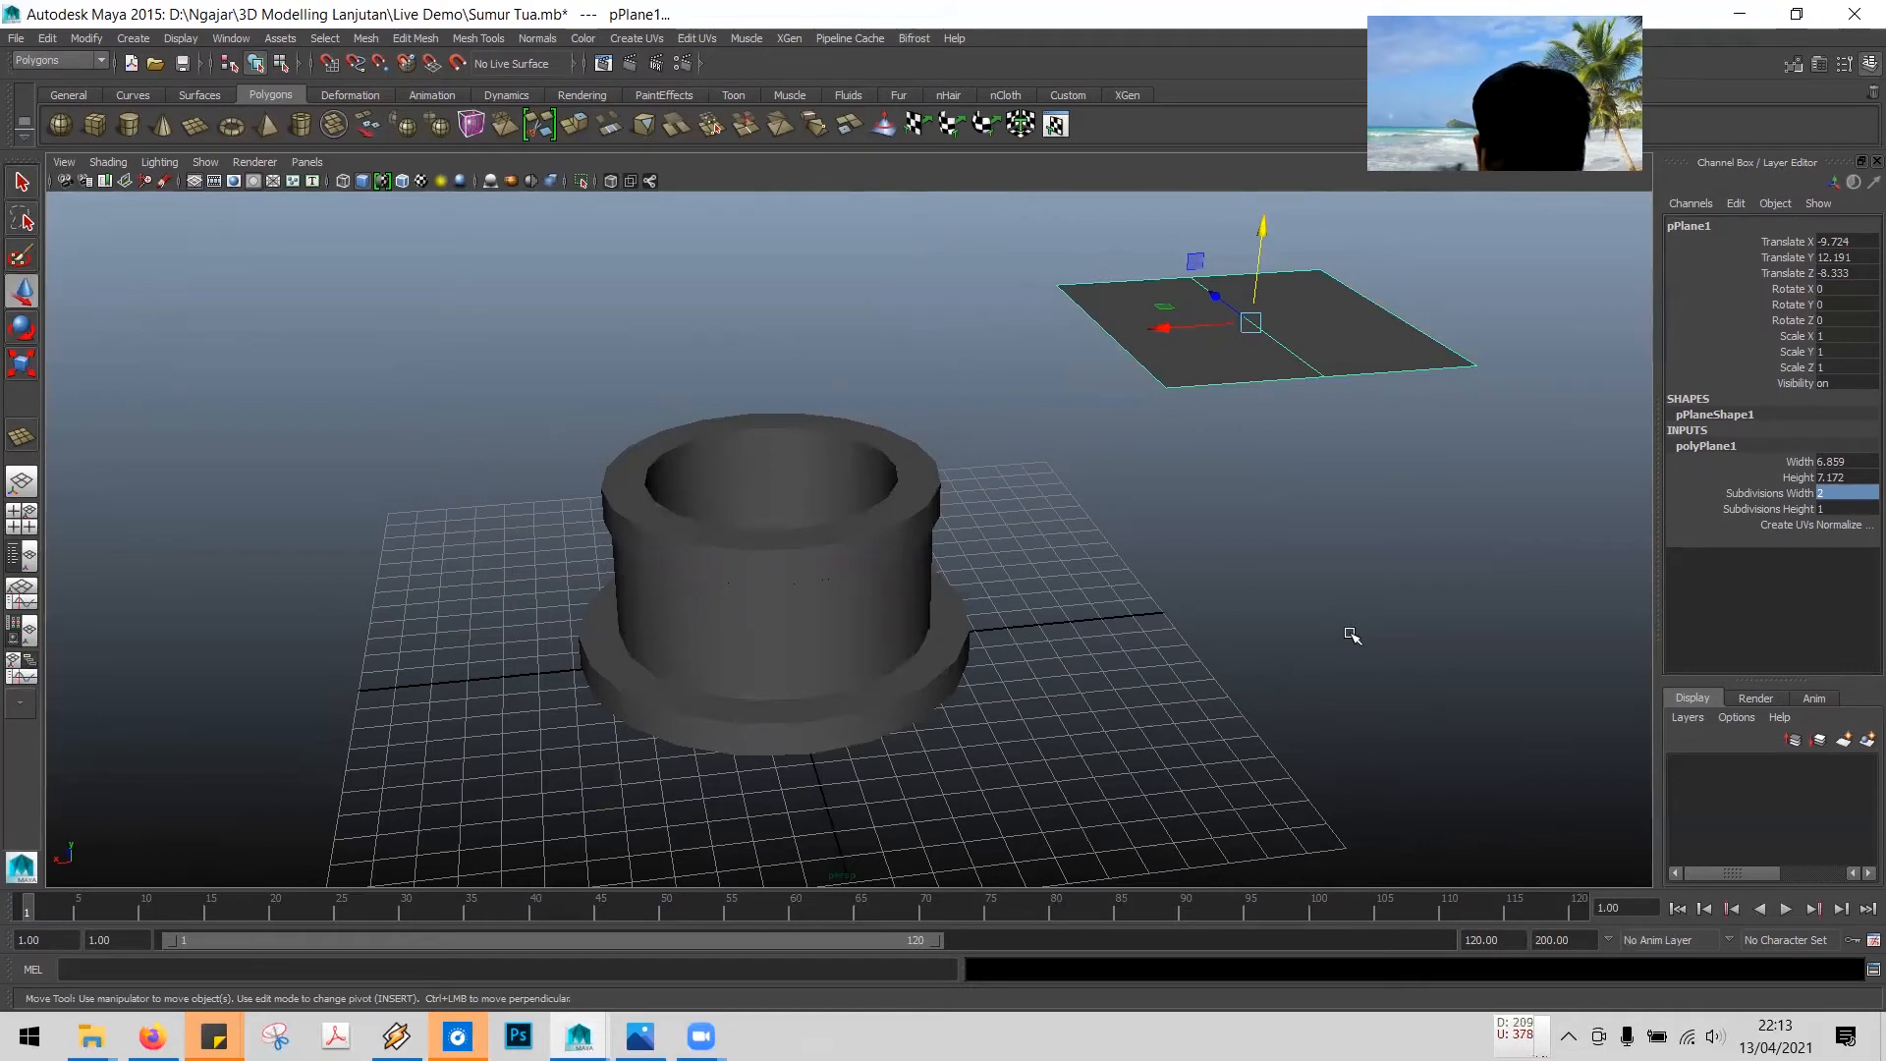
# - Switch the plane to edge mode and raise its middle edge to form a gabled roof ridge
pyautogui.rightClick(1214, 366)
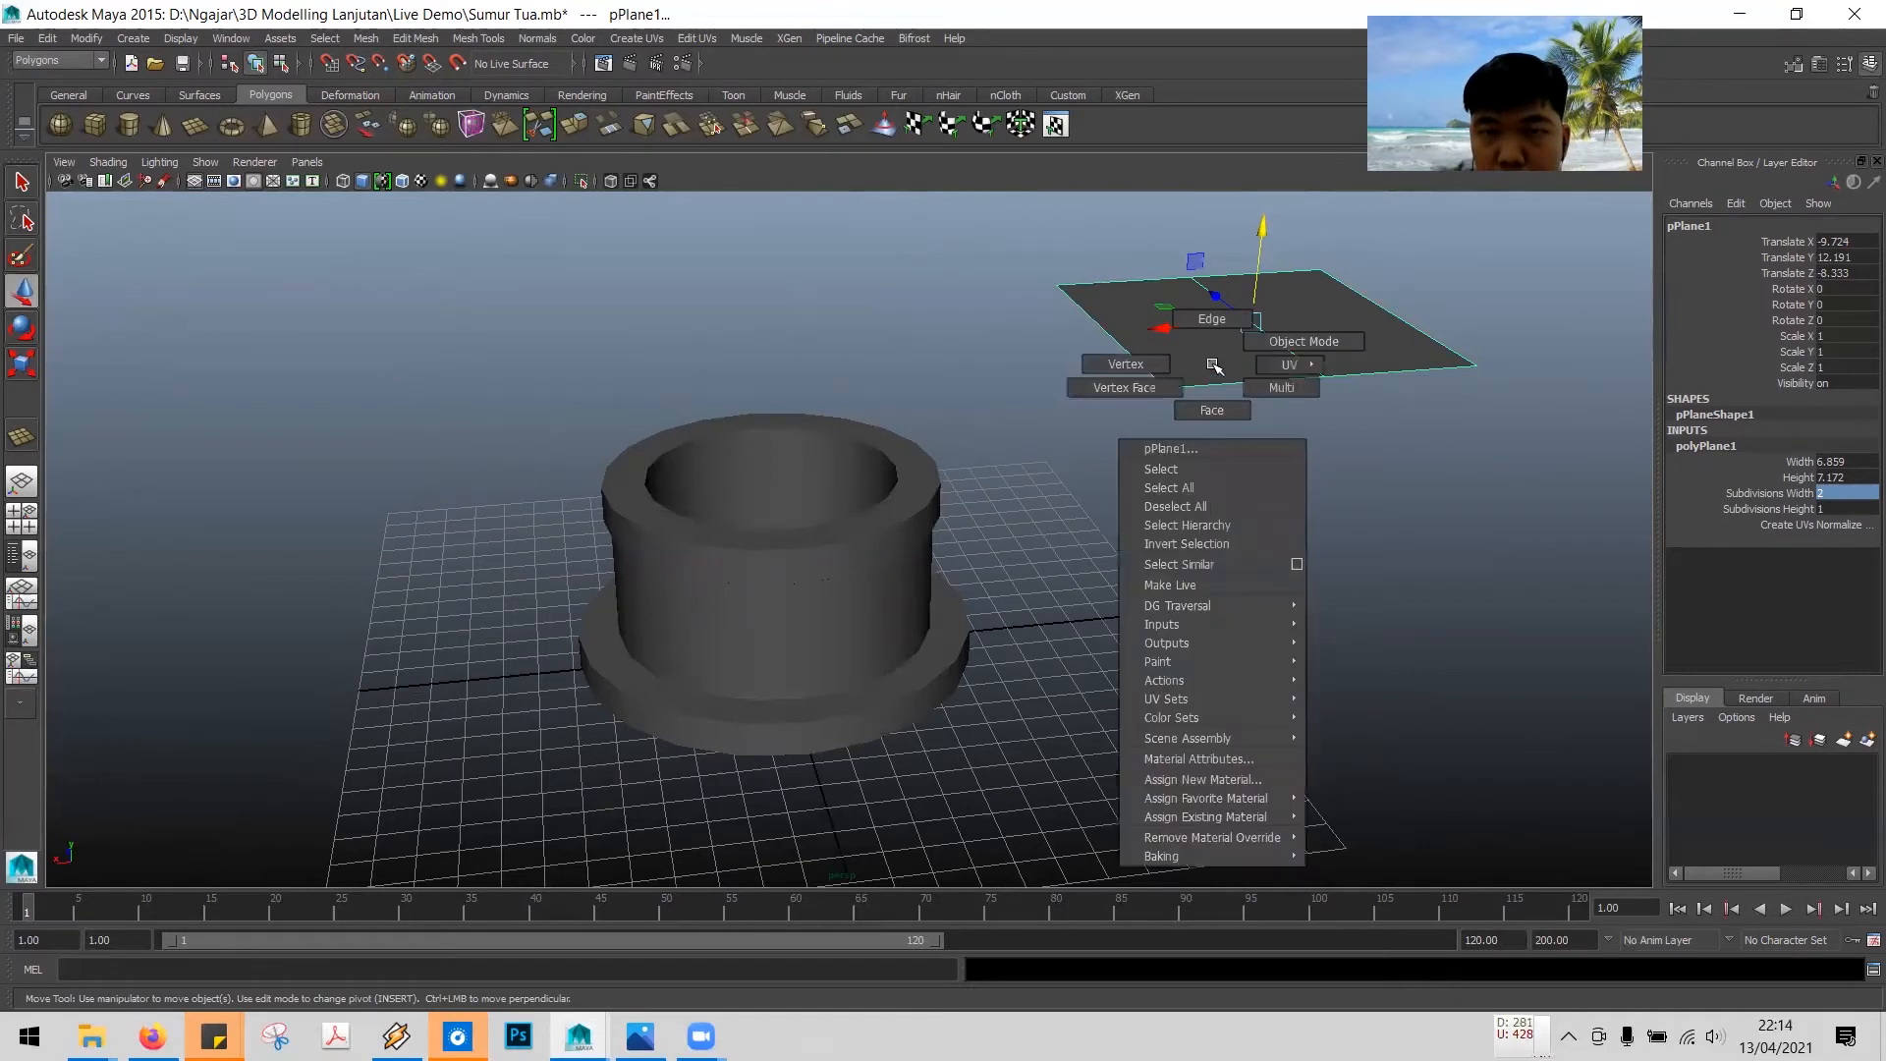
pyautogui.moveTo(1214, 366); pyautogui.dragTo(1212, 318, button='right')
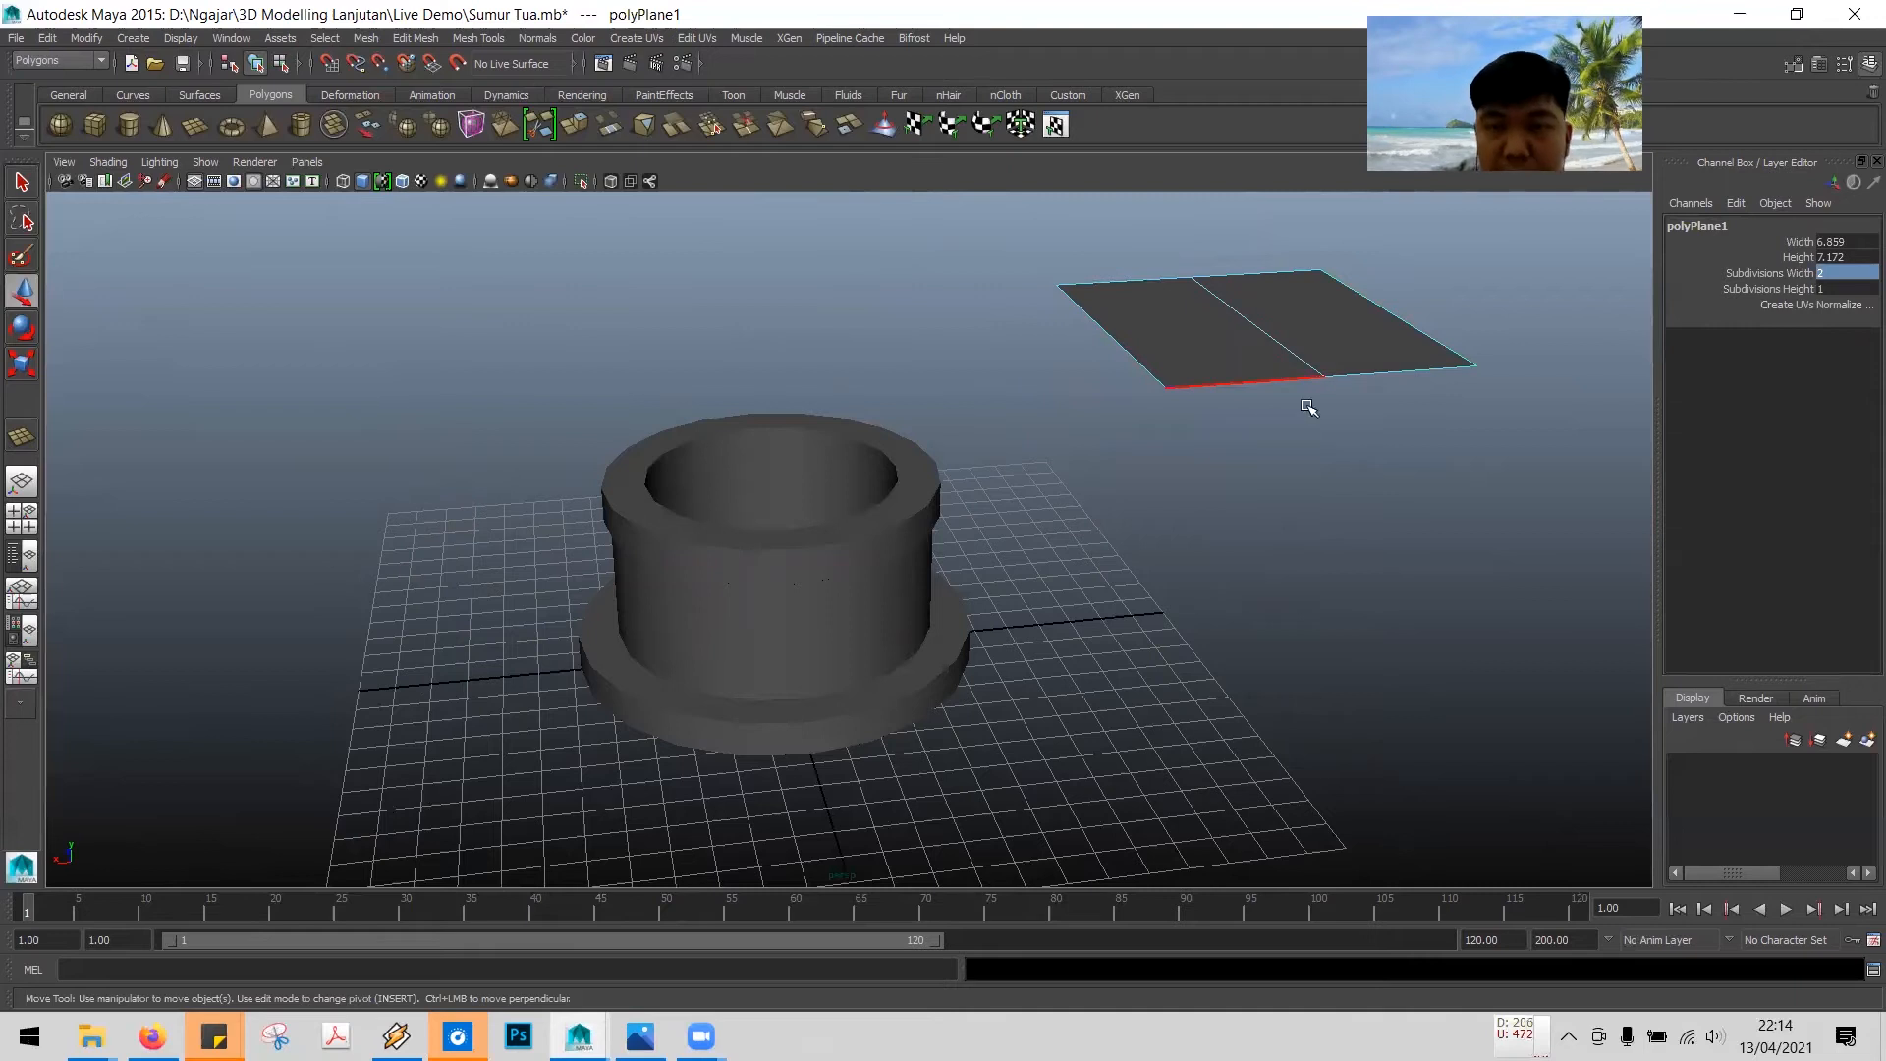
pyautogui.keyDown('alt'); pyautogui.moveTo(1426, 447); pyautogui.dragTo(969, 610, button='middle'); pyautogui.keyUp('alt')
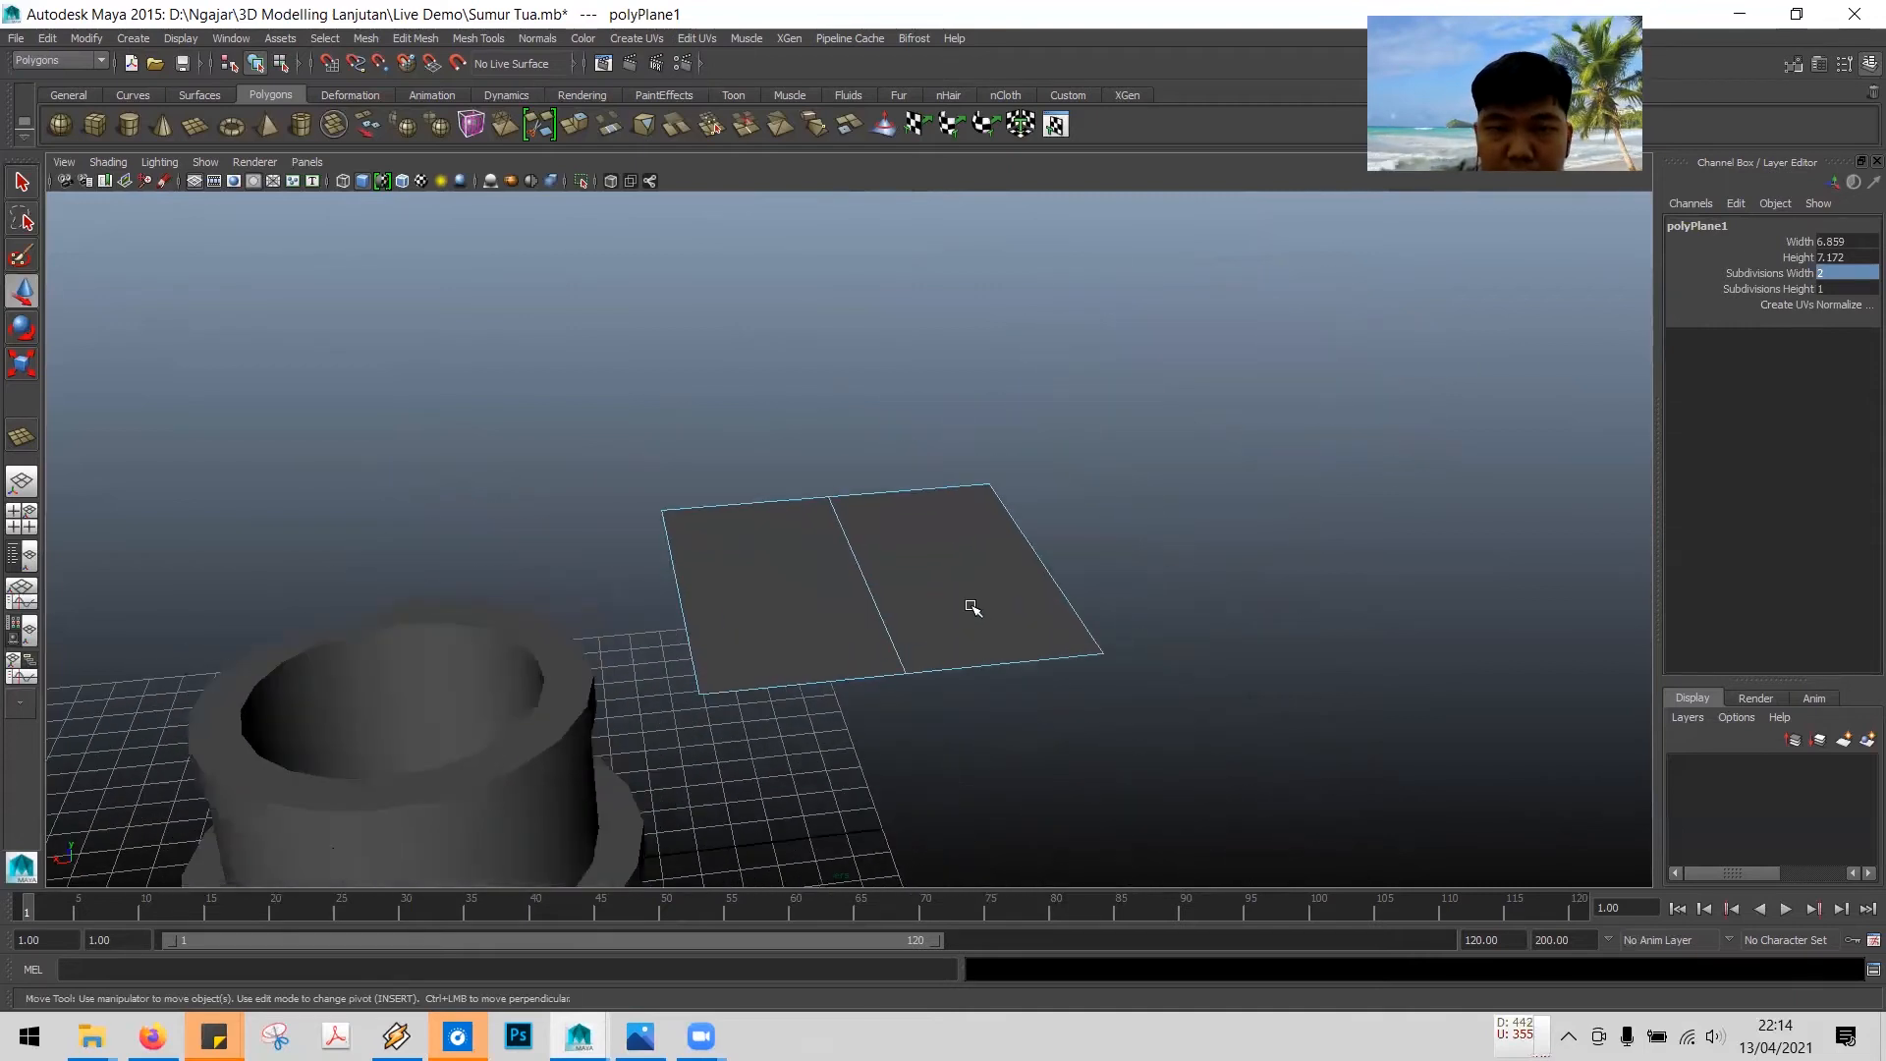
pyautogui.click(862, 582)
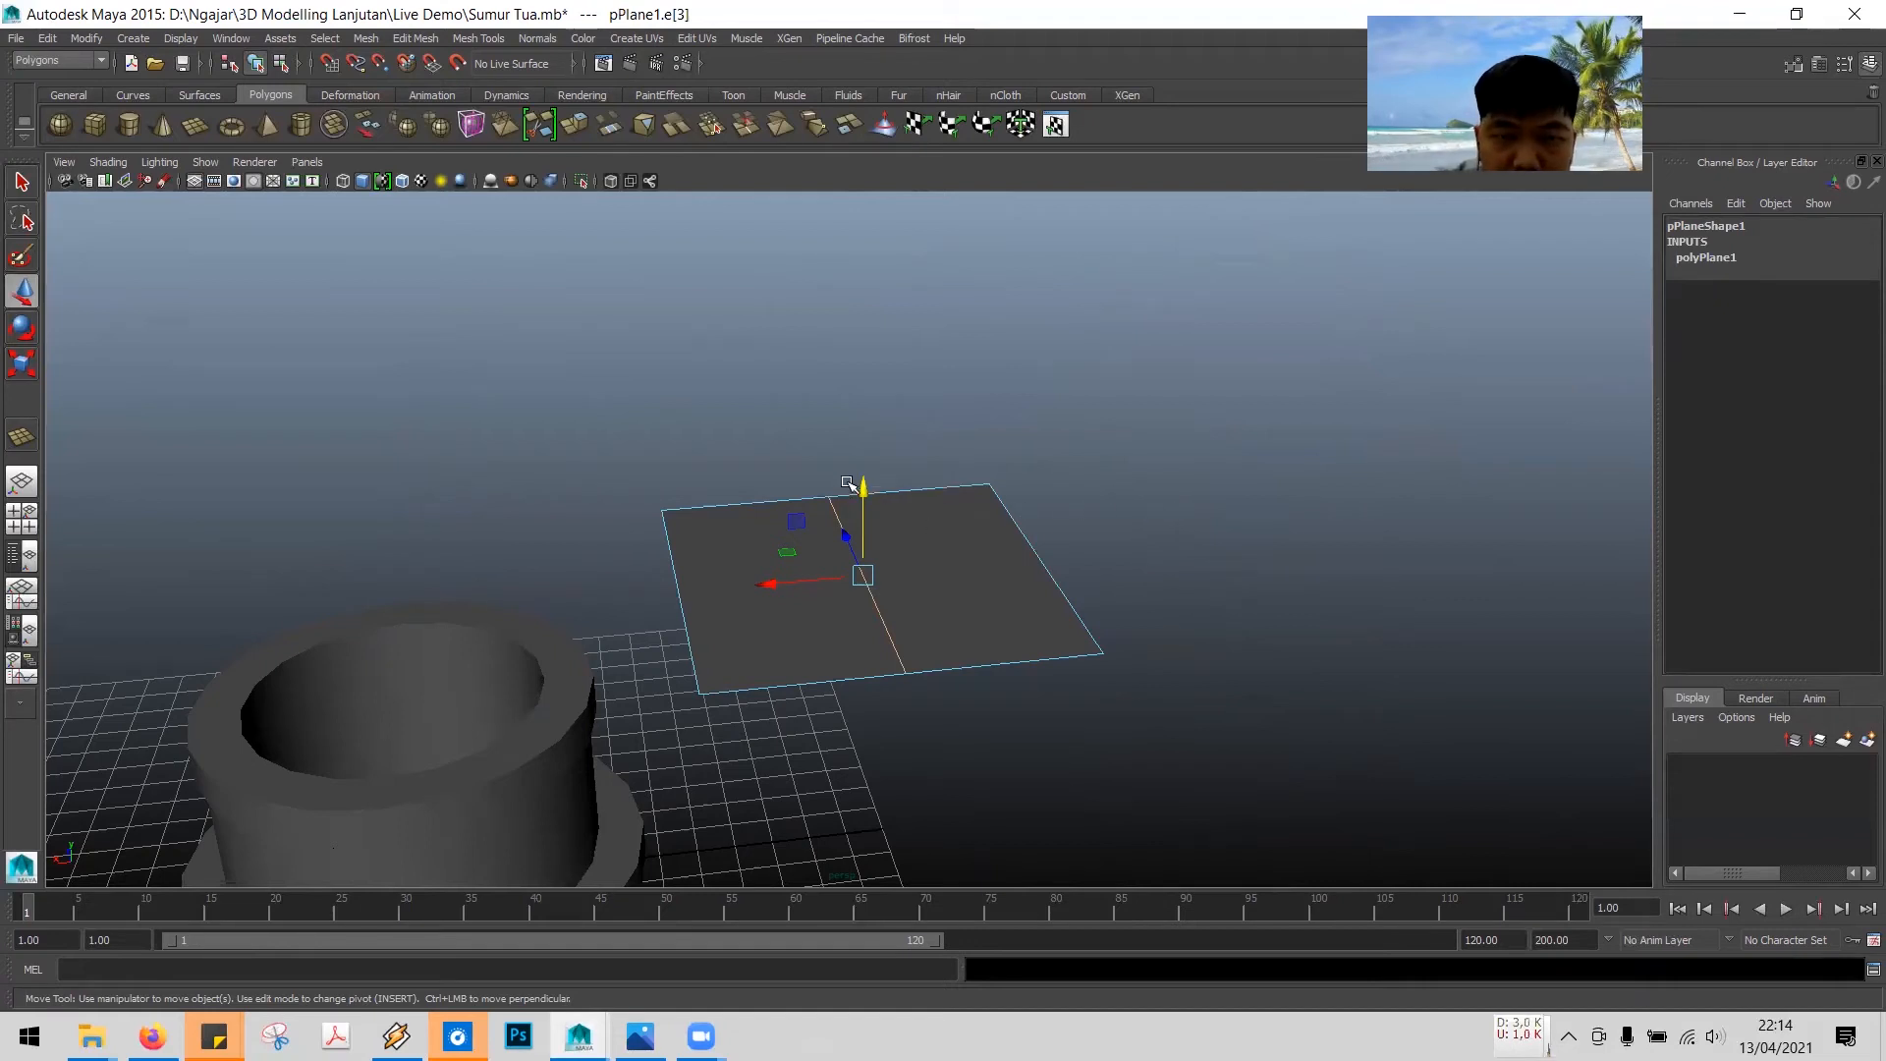
pyautogui.moveTo(865, 491); pyautogui.dragTo(900, 276)
# - Lower the ridge edge slightly to adjust the roof pitch, then deselect it
pyautogui.moveTo(1355, 603)
pyautogui.keyDown('alt'); pyautogui.mouseDown()
pyautogui.moveTo(1347, 576)
pyautogui.moveTo(1326, 619)
pyautogui.mouseUp(); pyautogui.keyUp('alt')
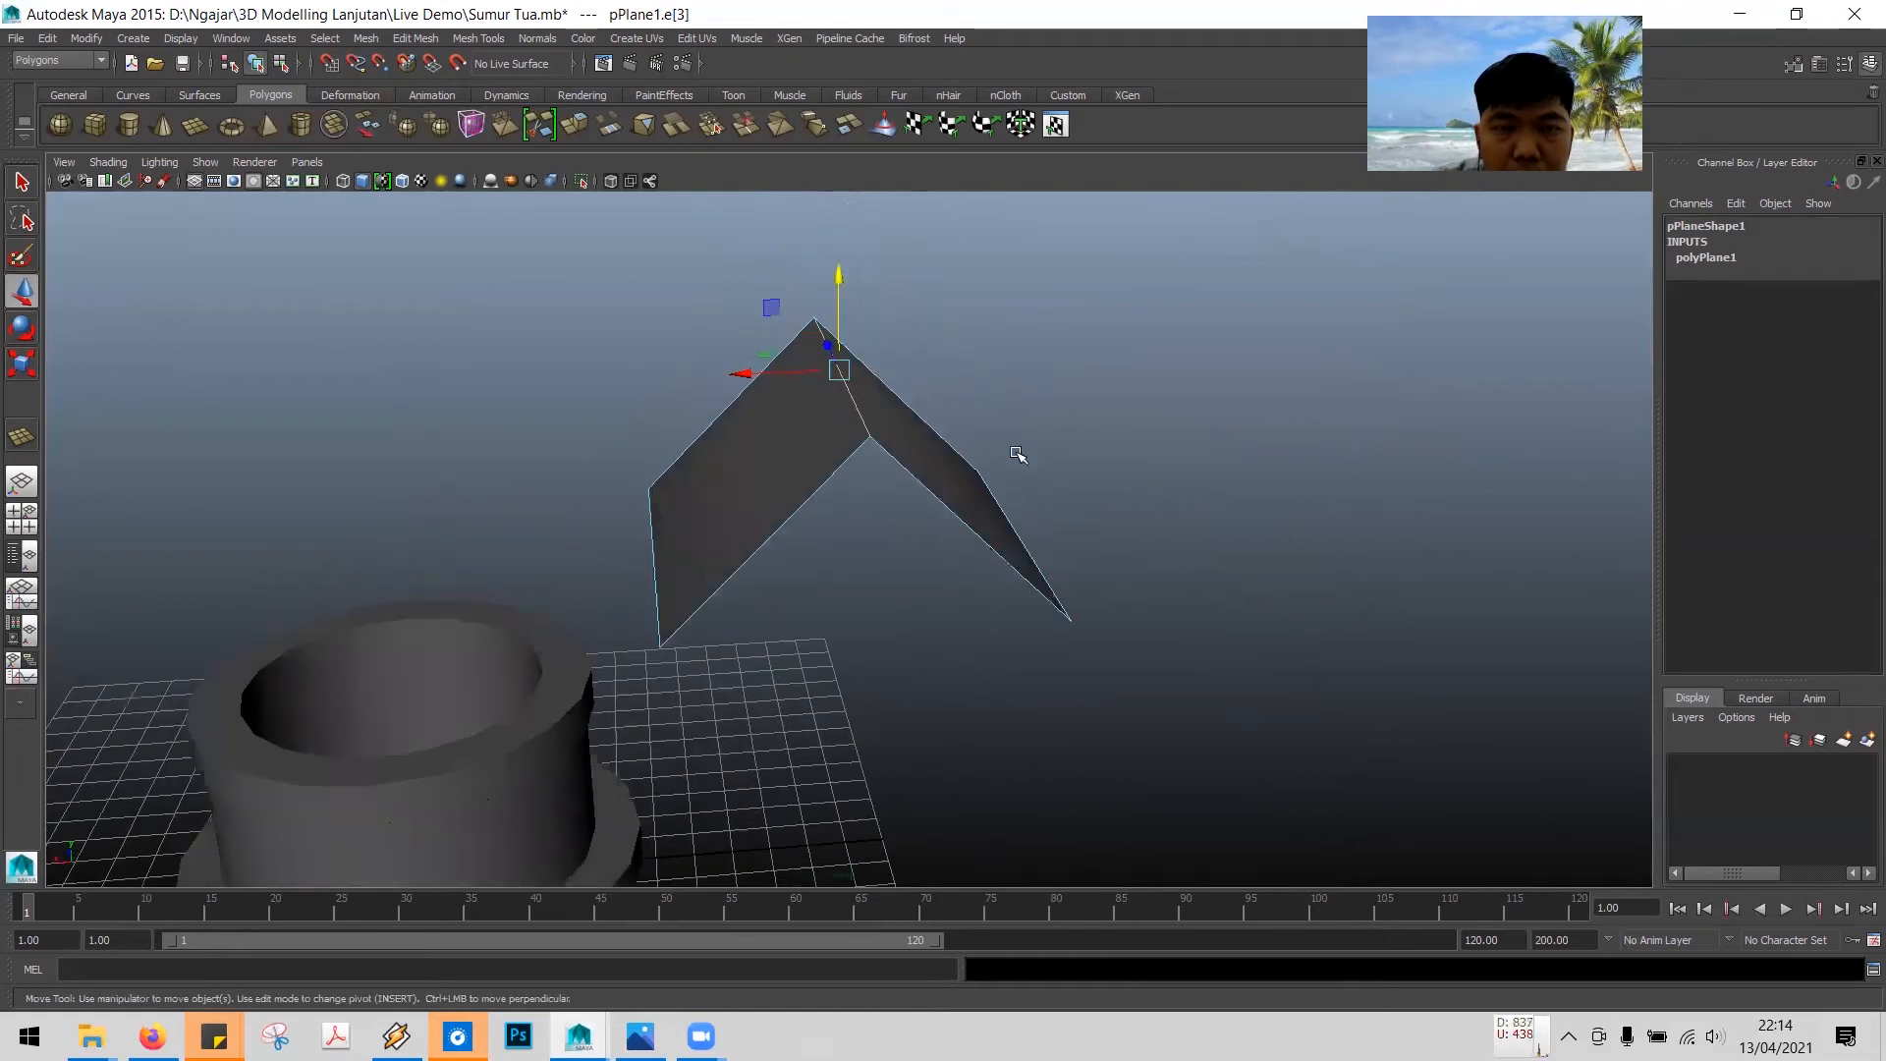
pyautogui.moveTo(835, 274); pyautogui.dragTo(836, 291)
pyautogui.moveTo(1120, 487)
pyautogui.keyDown('alt'); pyautogui.mouseDown()
pyautogui.moveTo(1099, 455)
pyautogui.moveTo(1114, 480)
pyautogui.mouseUp(); pyautogui.keyUp('alt')
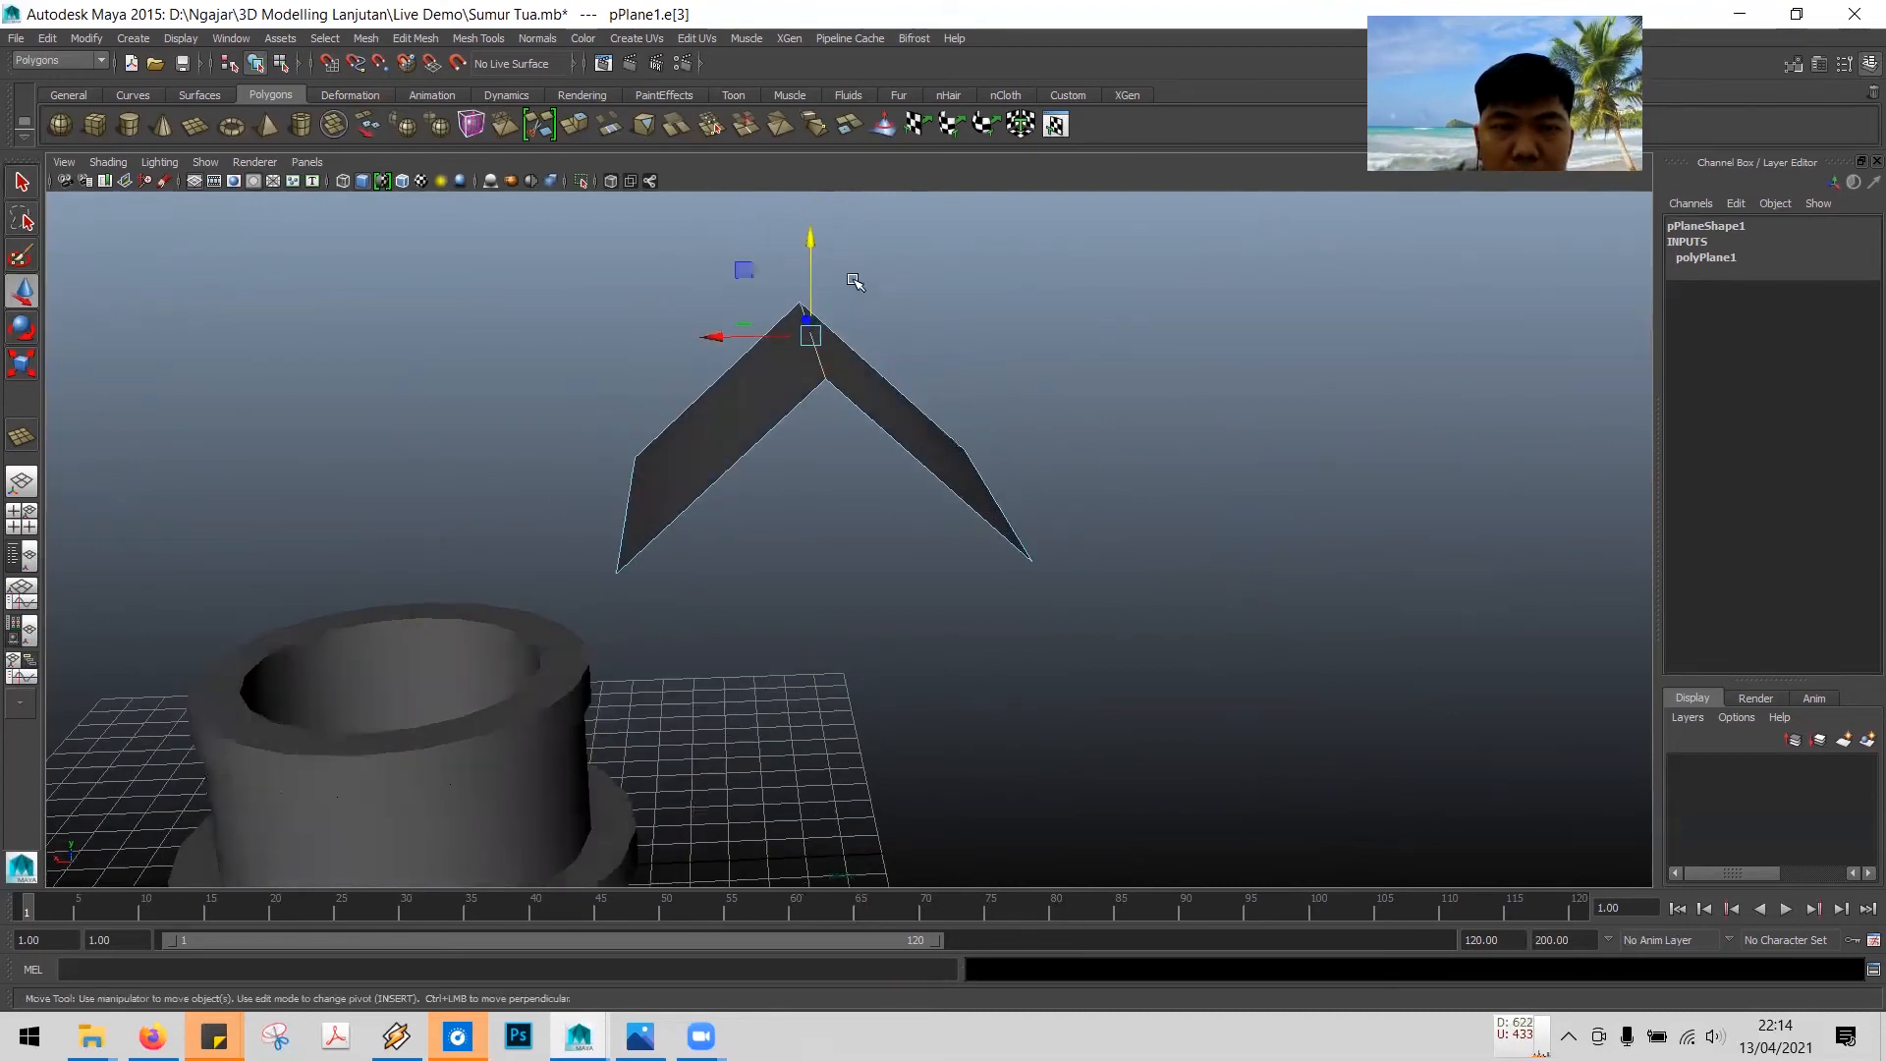
pyautogui.moveTo(809, 238); pyautogui.dragTo(811, 259)
pyautogui.keyDown('alt'); pyautogui.moveTo(1032, 433); pyautogui.dragTo(1047, 439); pyautogui.keyUp('alt')
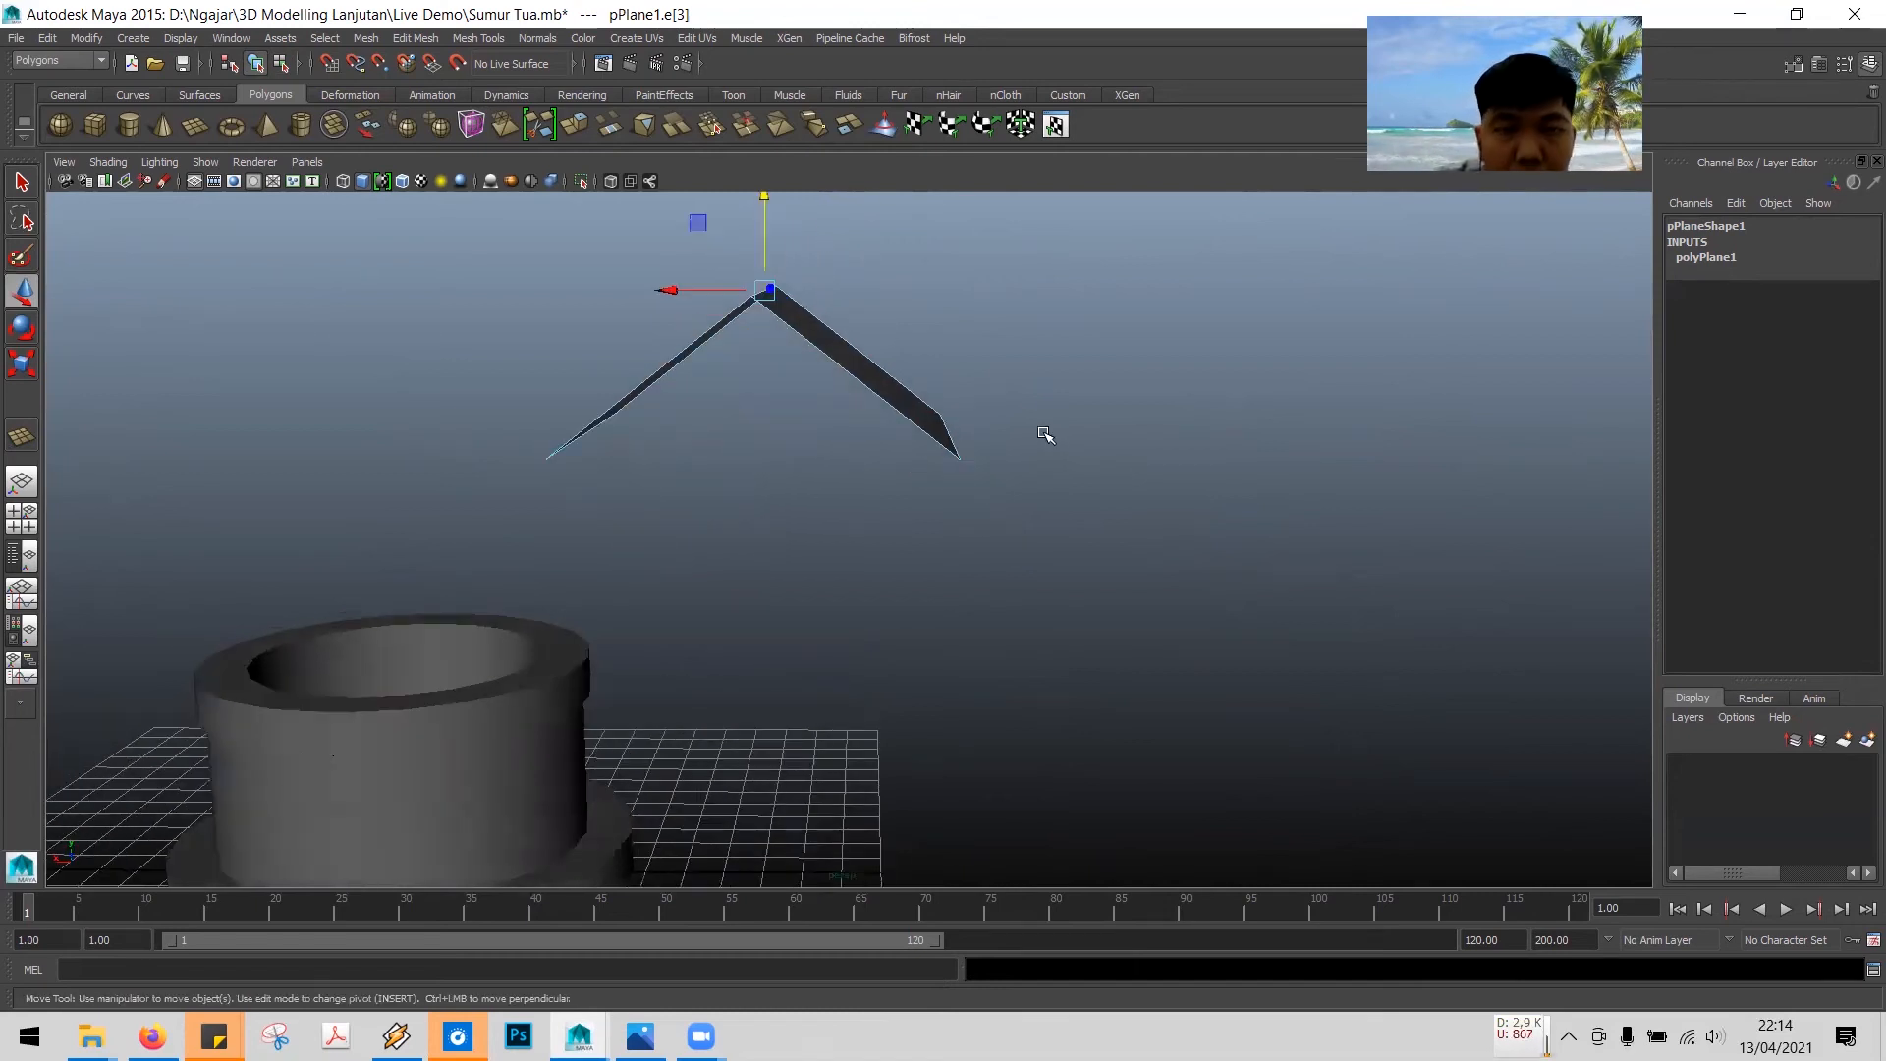
pyautogui.click(1083, 513)
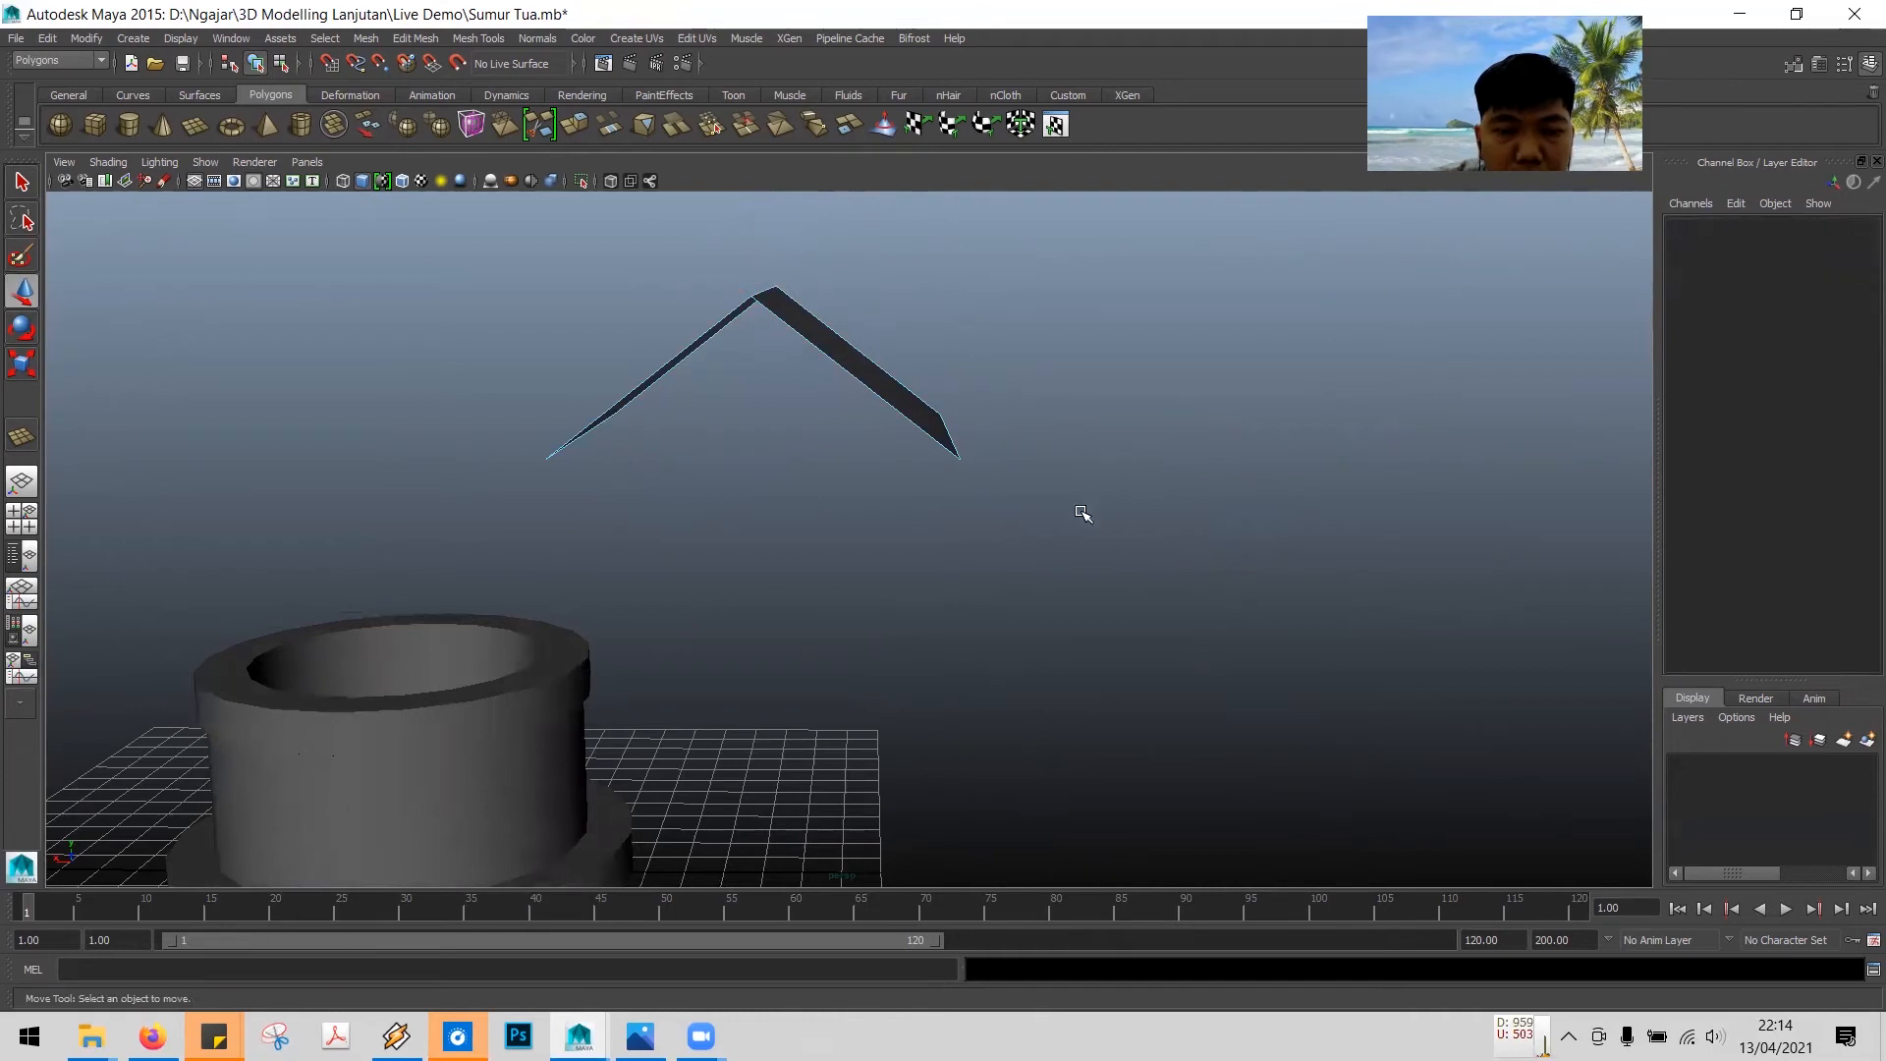
pyautogui.keyDown('alt'); pyautogui.moveTo(1083, 513); pyautogui.dragTo(1103, 517); pyautogui.keyUp('alt')
pyautogui.keyDown('alt'); pyautogui.moveTo(943, 497); pyautogui.dragTo(914, 547); pyautogui.keyUp('alt')
pyautogui.keyDown('alt'); pyautogui.moveTo(1061, 491); pyautogui.dragTo(893, 494); pyautogui.keyUp('alt')
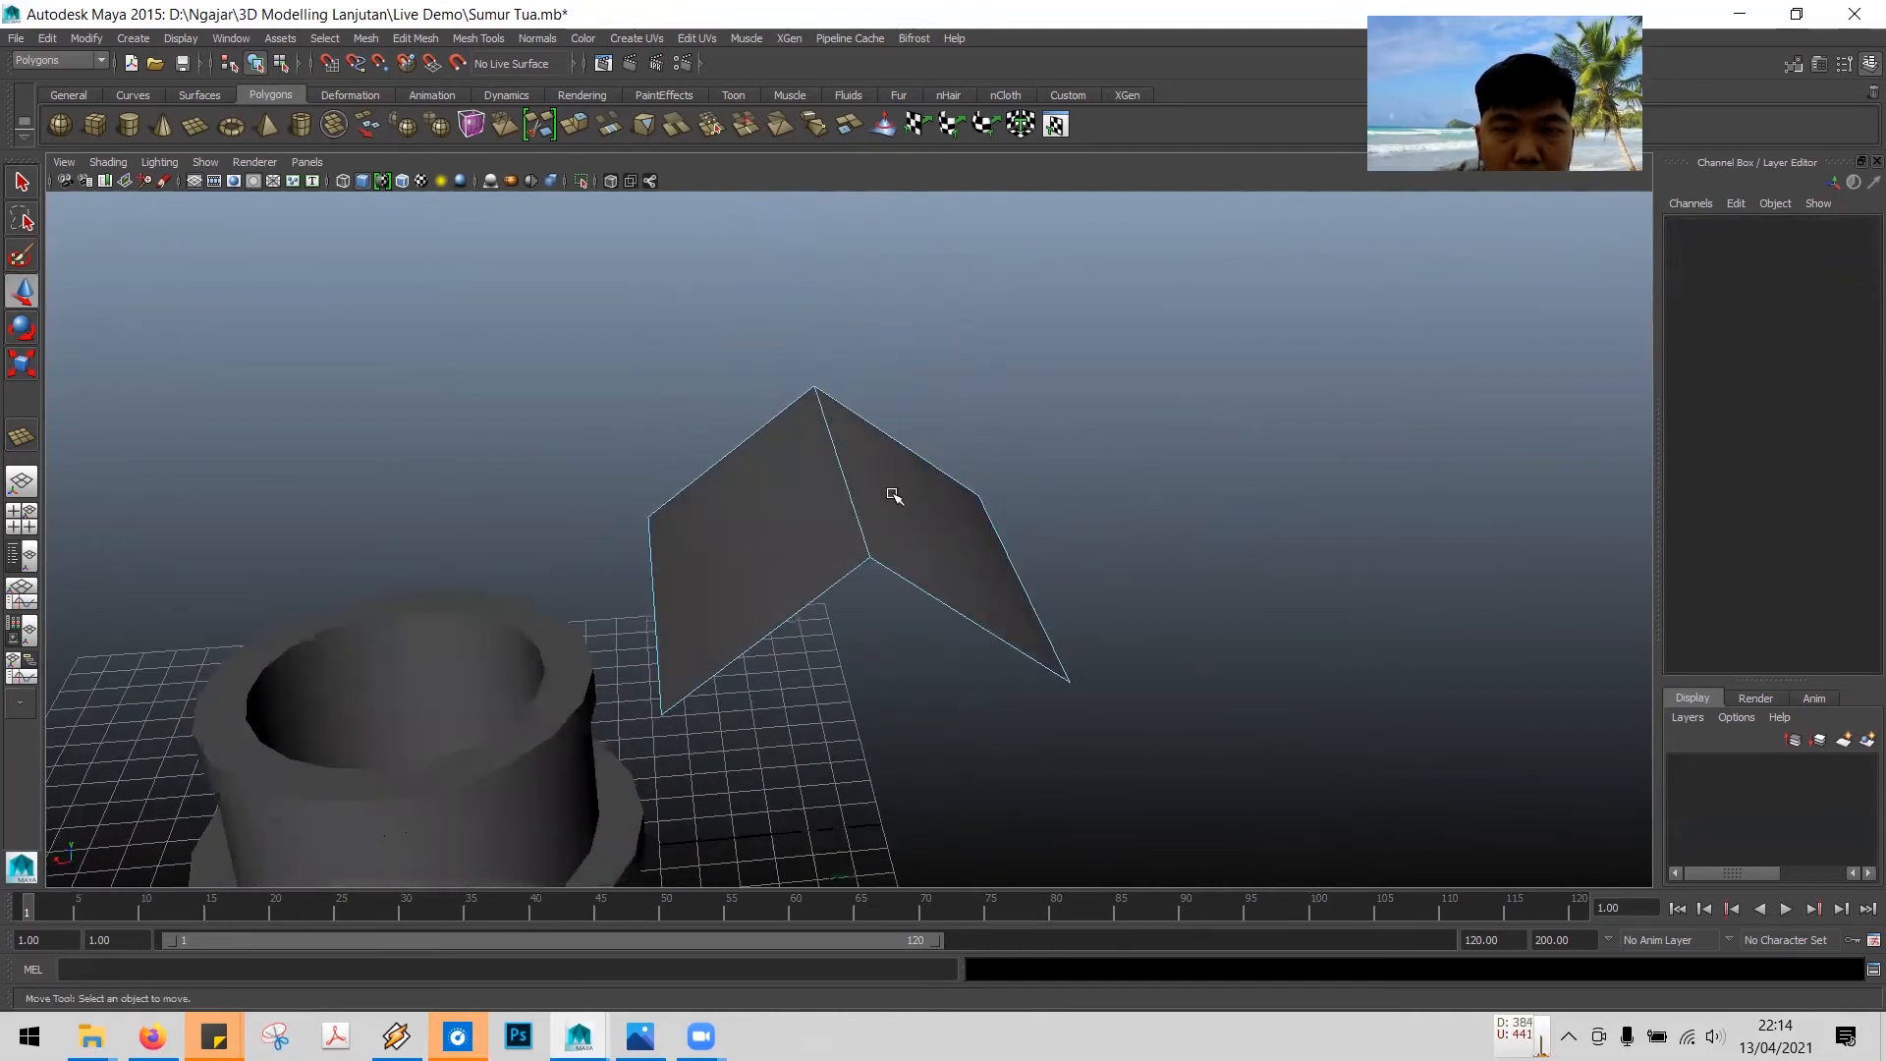
# - Select the ridge edge again and raise it a little higher
pyautogui.click(851, 475)
pyautogui.moveTo(843, 379); pyautogui.dragTo(847, 359)
pyautogui.keyDown('alt'); pyautogui.moveTo(1210, 591); pyautogui.dragTo(1222, 534); pyautogui.keyUp('alt')
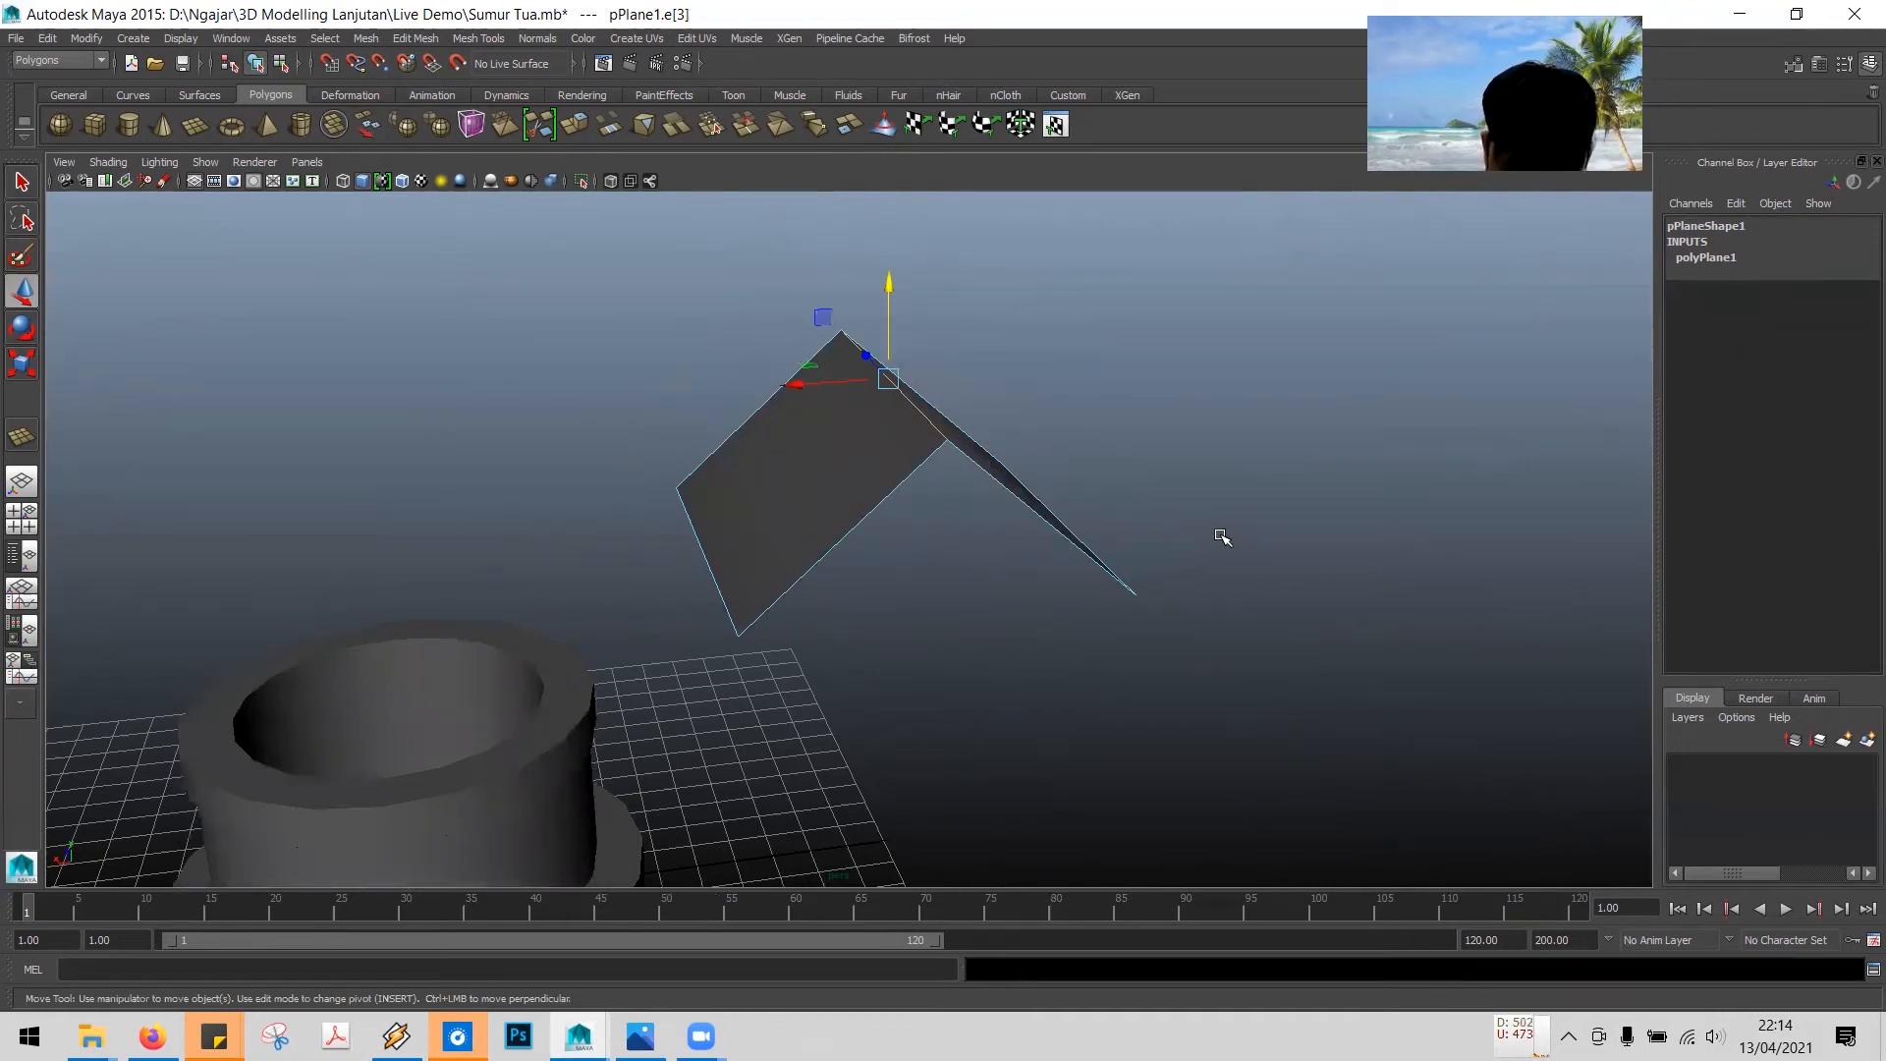
pyautogui.moveTo(849, 443); pyautogui.dragTo(906, 417, button='right')
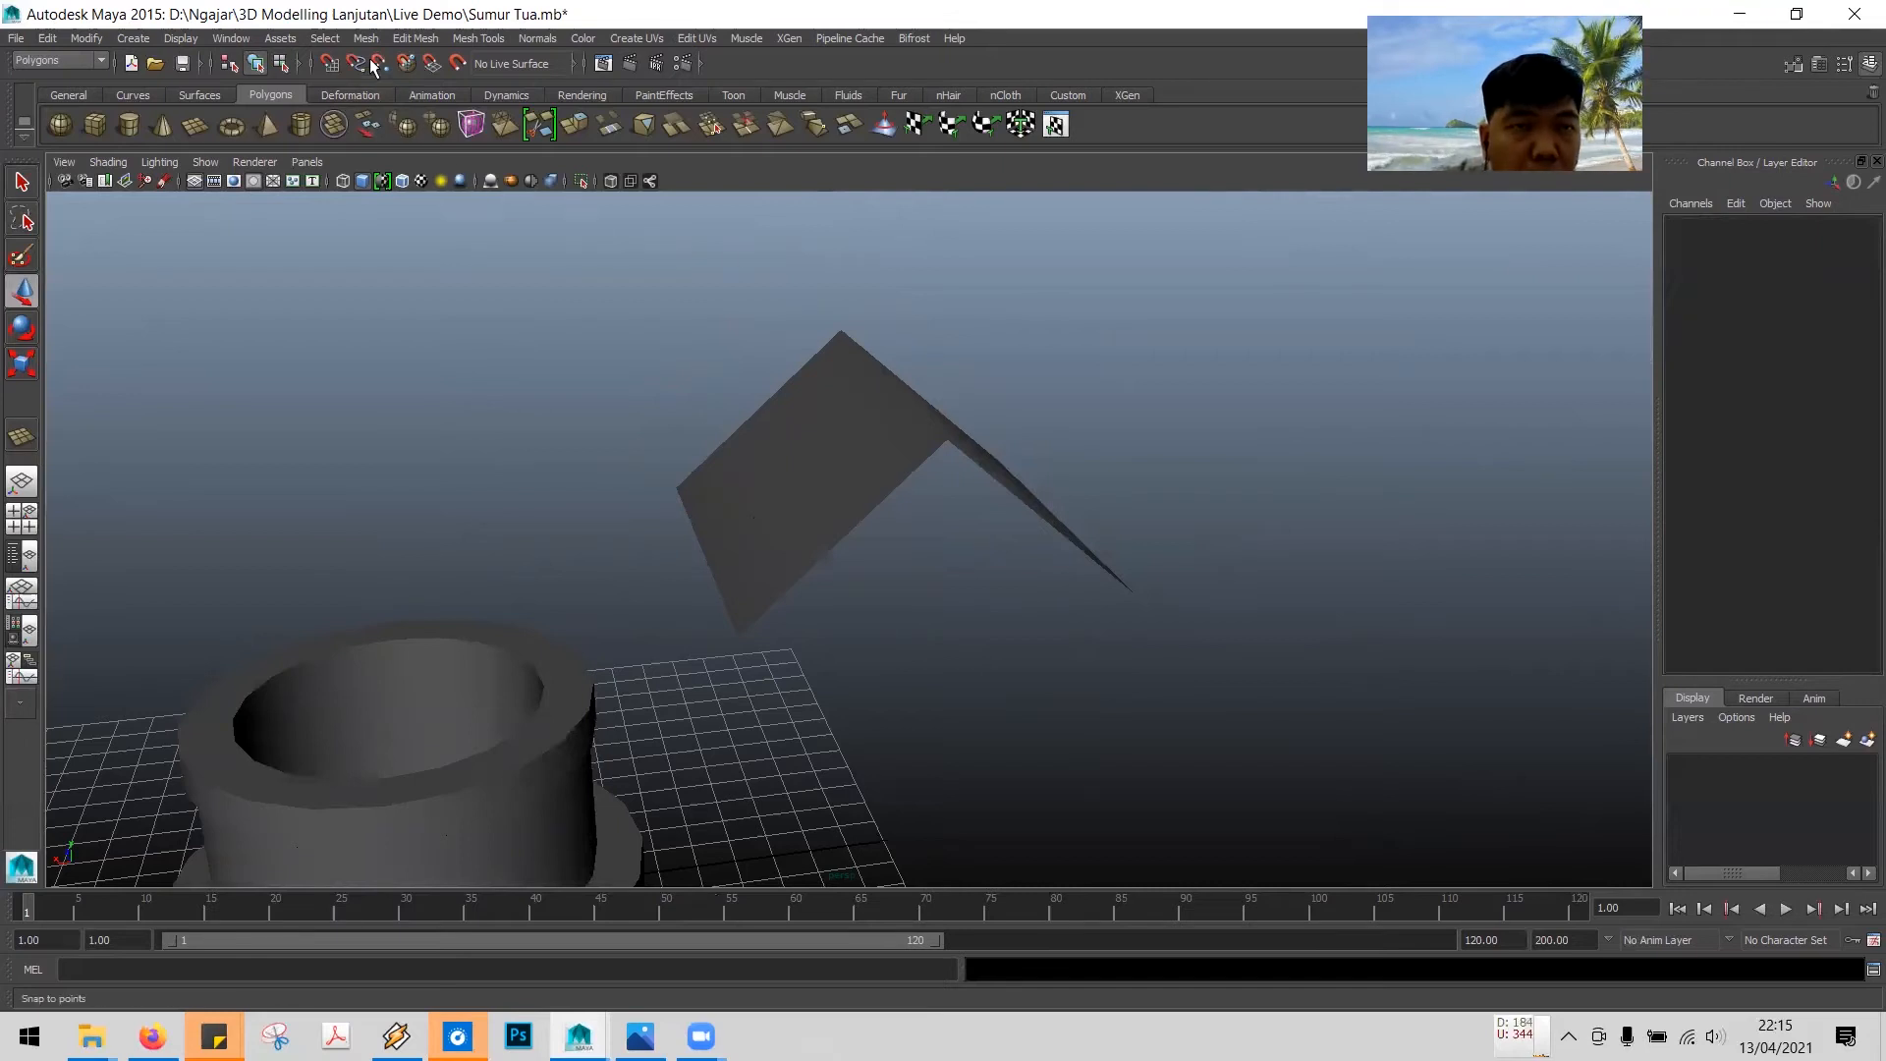
# - Insert an edge loop across the roof plane with the Insert Edge Loop Tool, then undo it
pyautogui.click(467, 39)
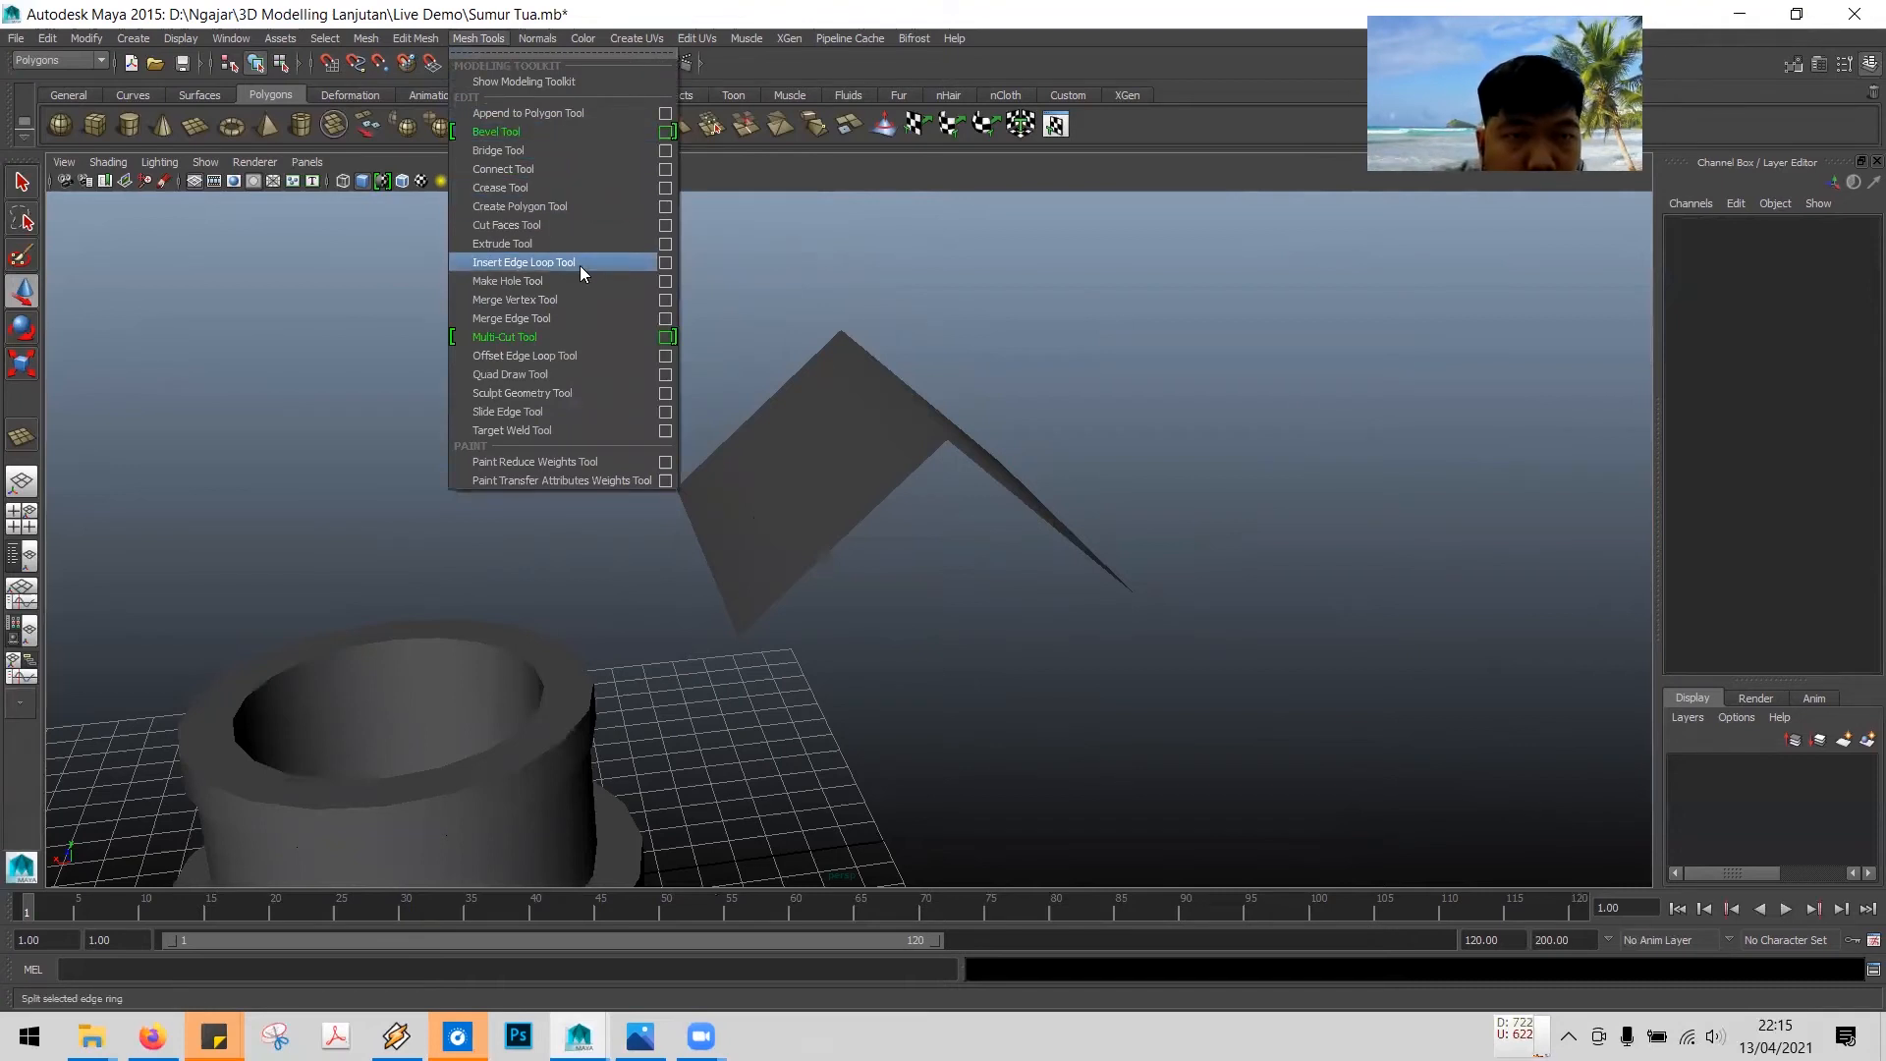
pyautogui.click(530, 264)
pyautogui.moveTo(1017, 393)
pyautogui.keyDown('alt'); pyautogui.mouseDown()
pyautogui.moveTo(1025, 432)
pyautogui.moveTo(960, 455)
pyautogui.moveTo(1052, 396)
pyautogui.moveTo(1038, 416)
pyautogui.mouseUp(); pyautogui.keyUp('alt')
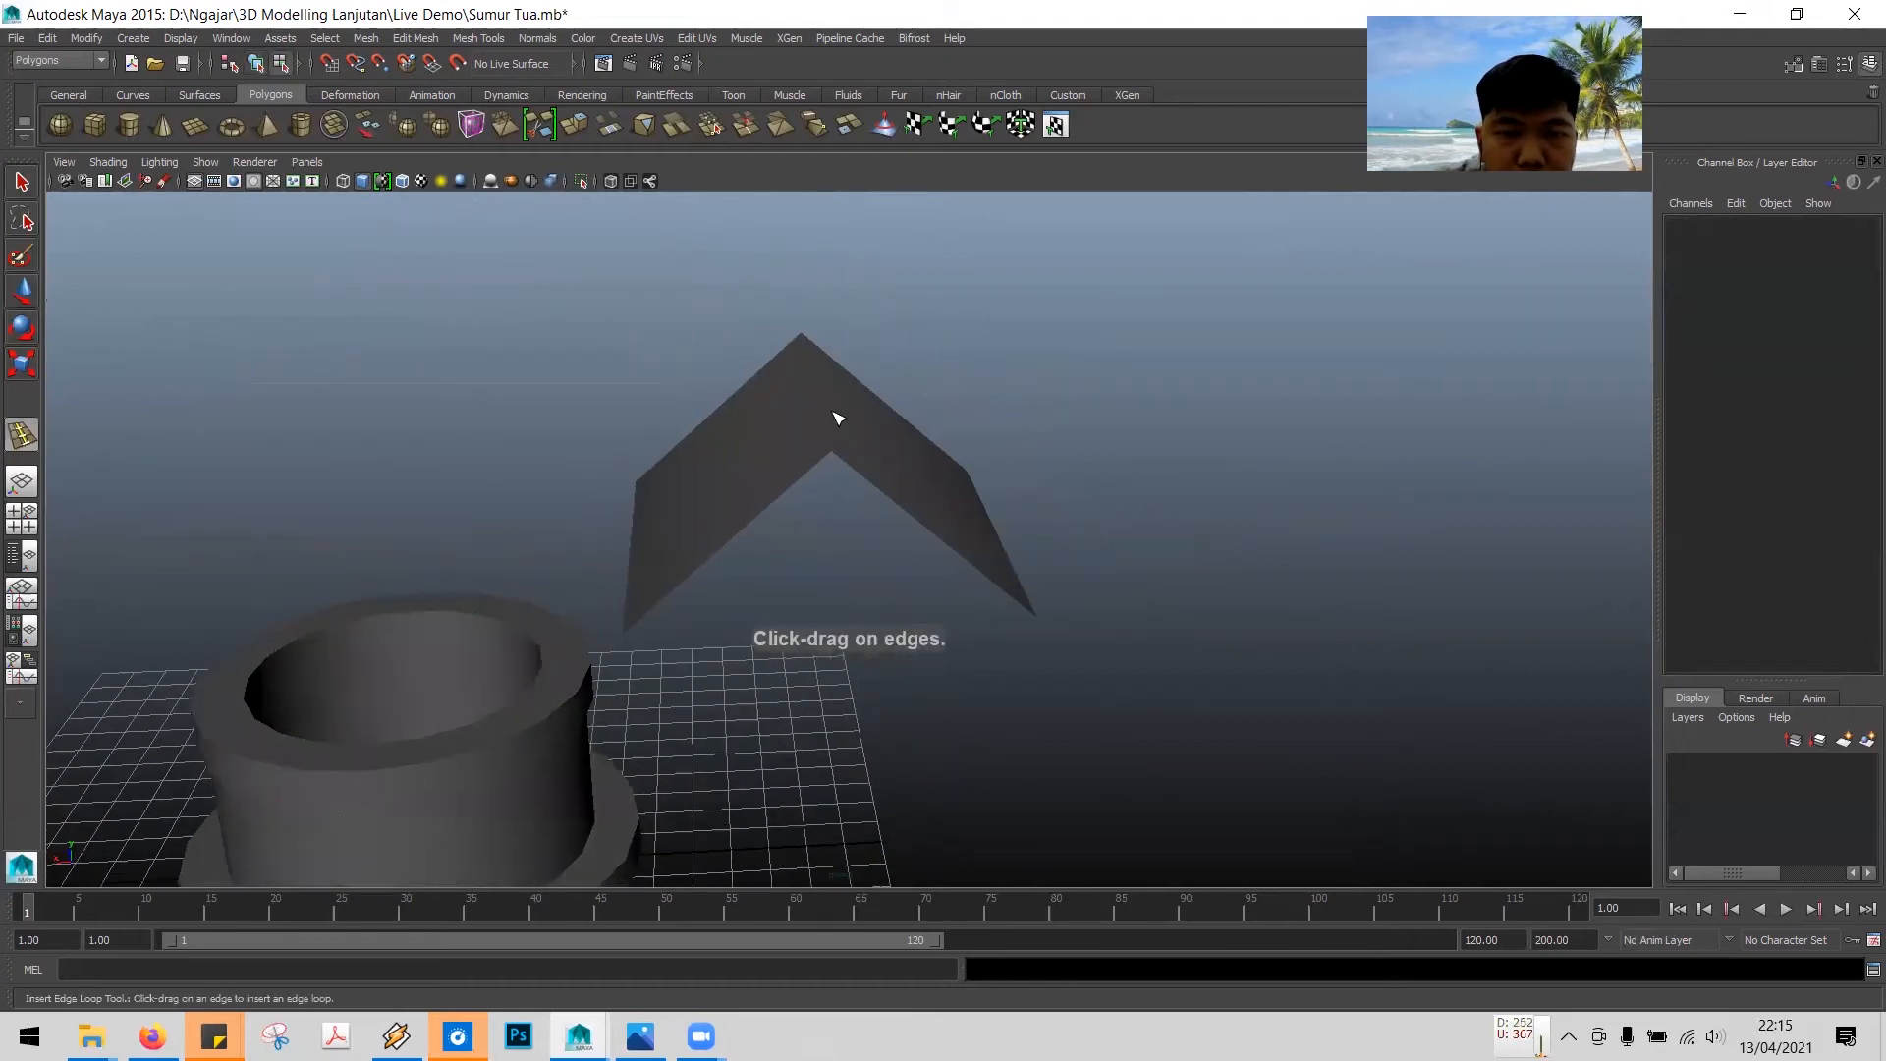
pyautogui.click(837, 419)
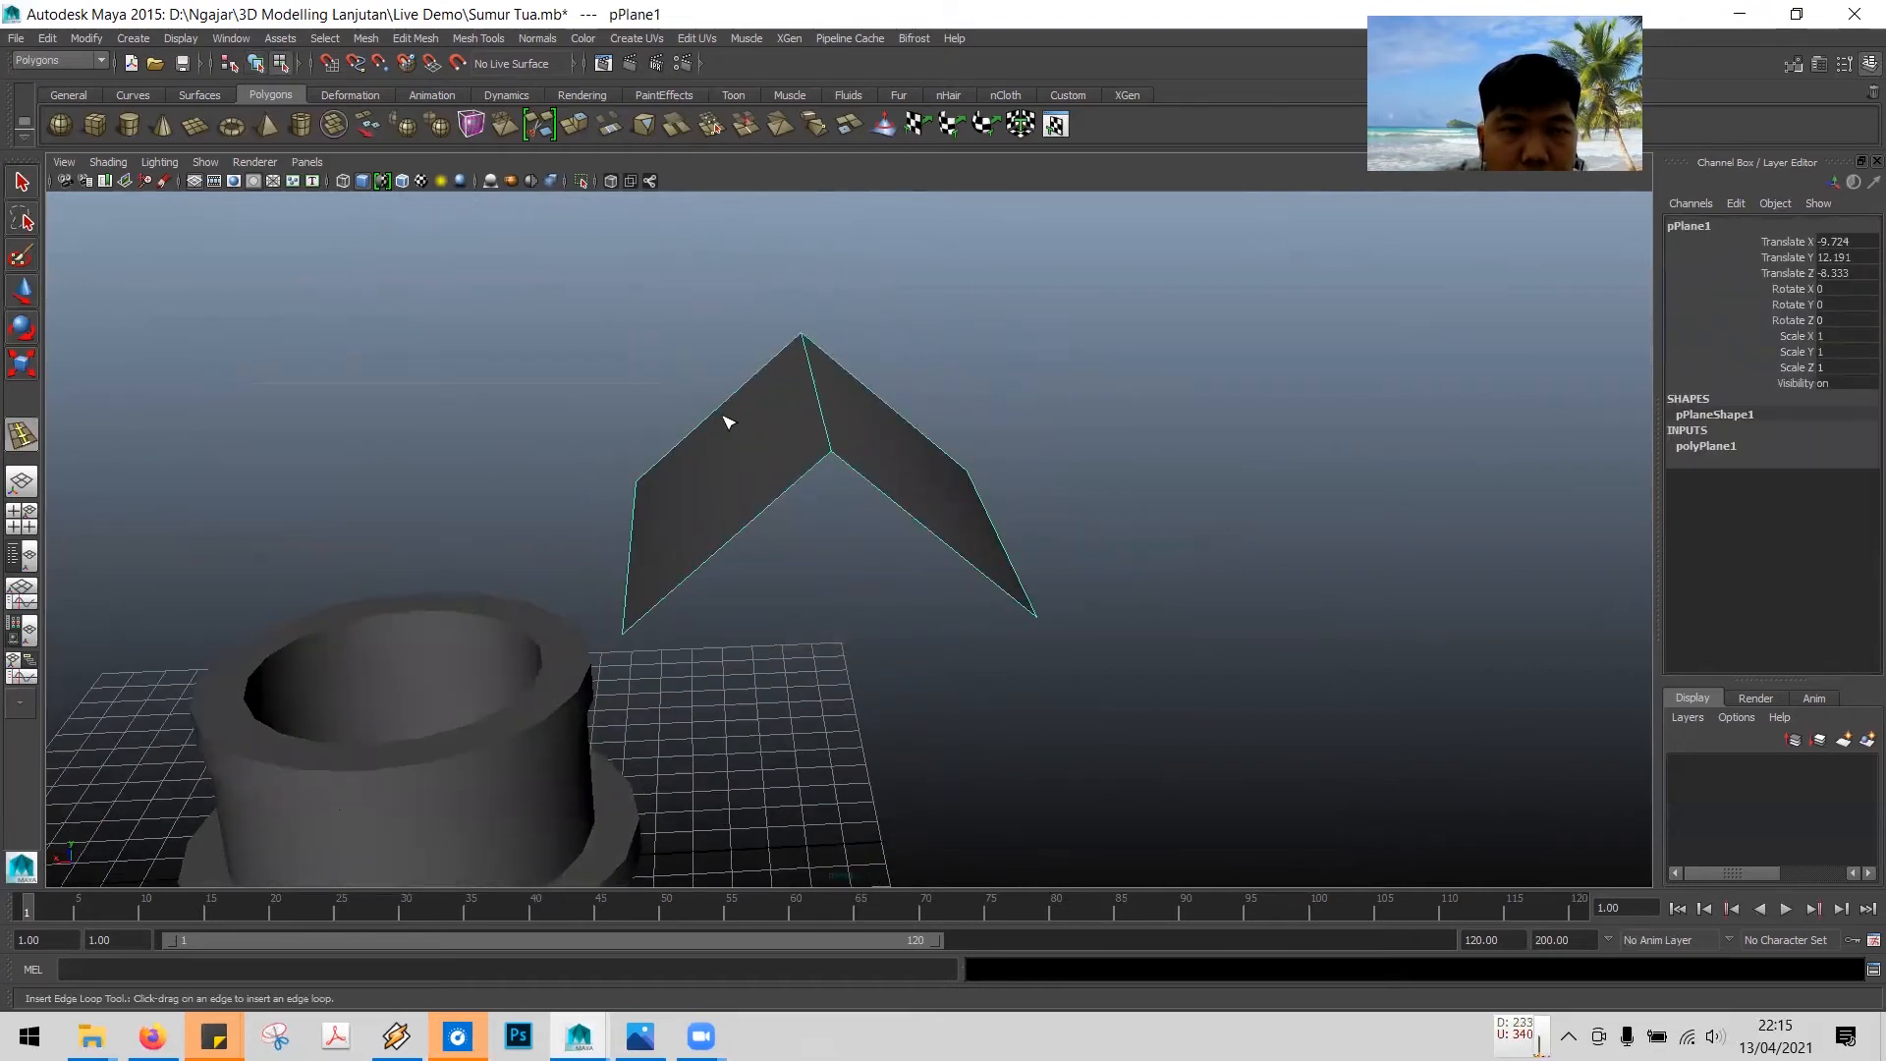
pyautogui.click(458, 39)
pyautogui.click(548, 266)
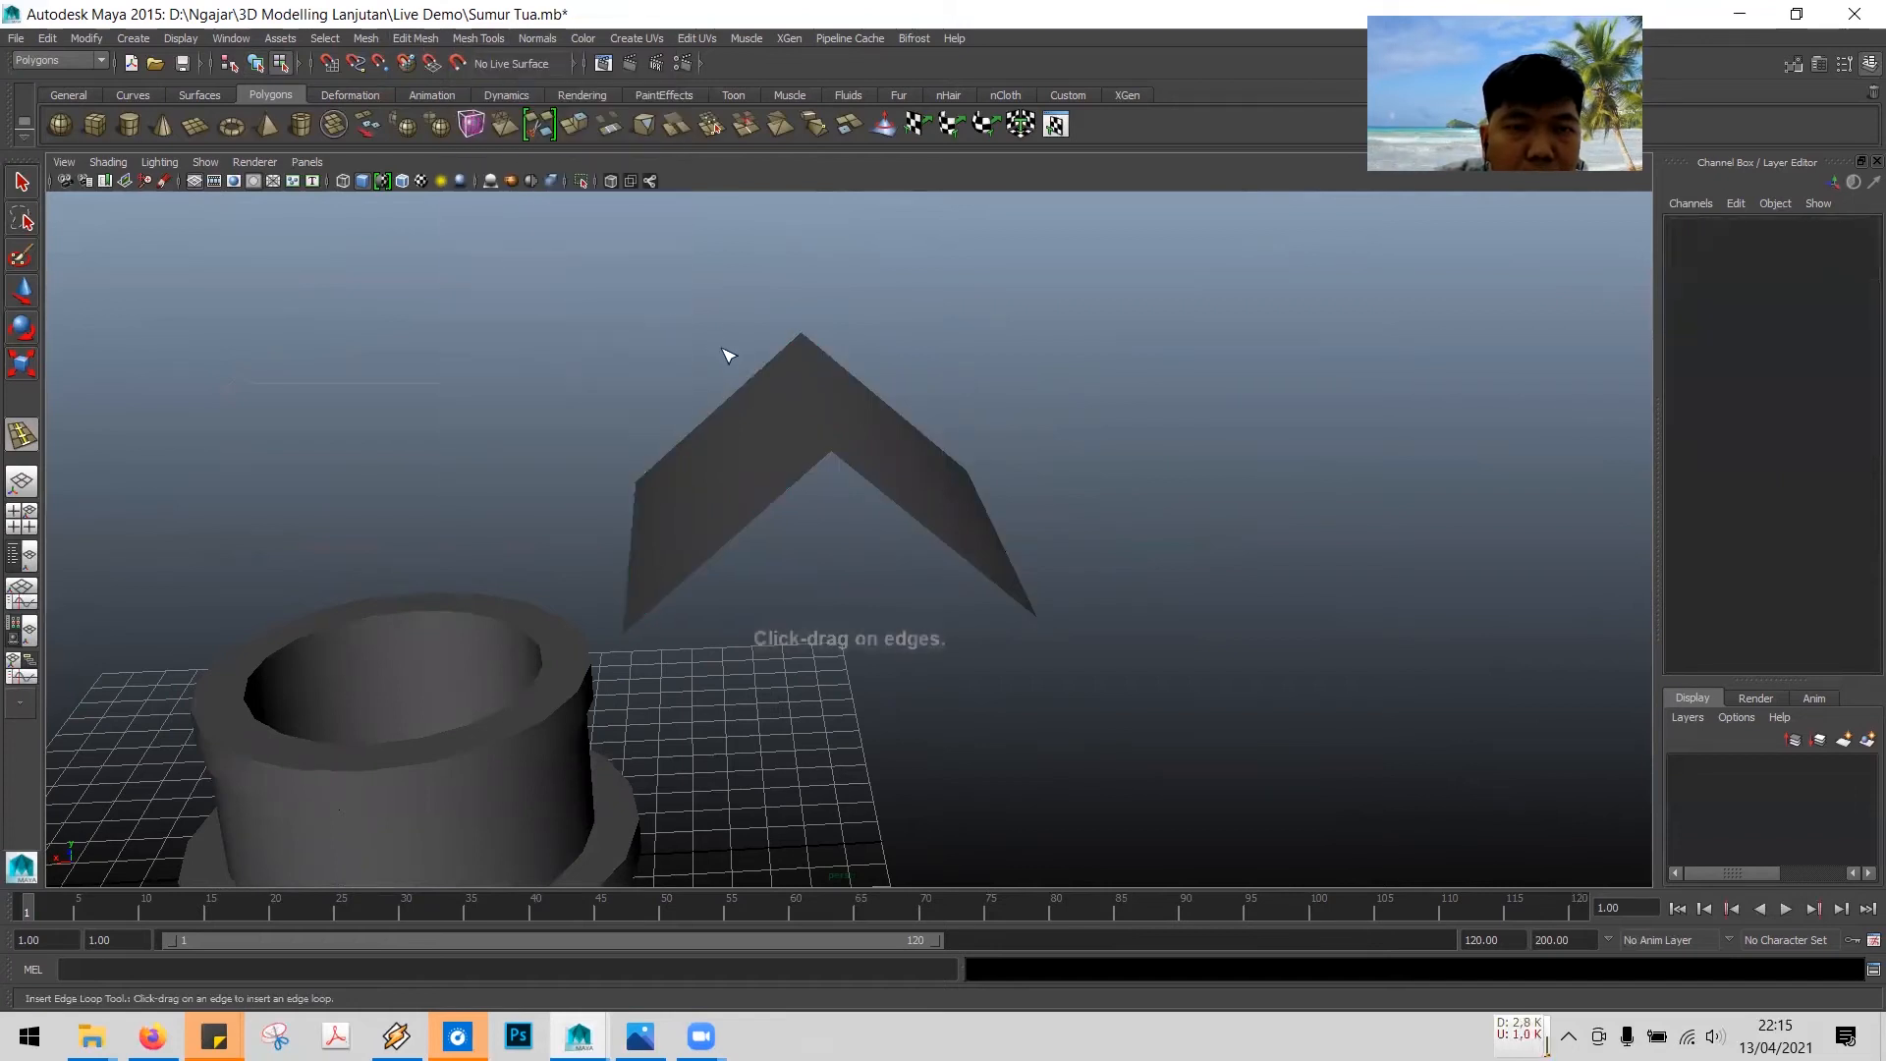
pyautogui.moveTo(812, 413); pyautogui.dragTo(833, 407)
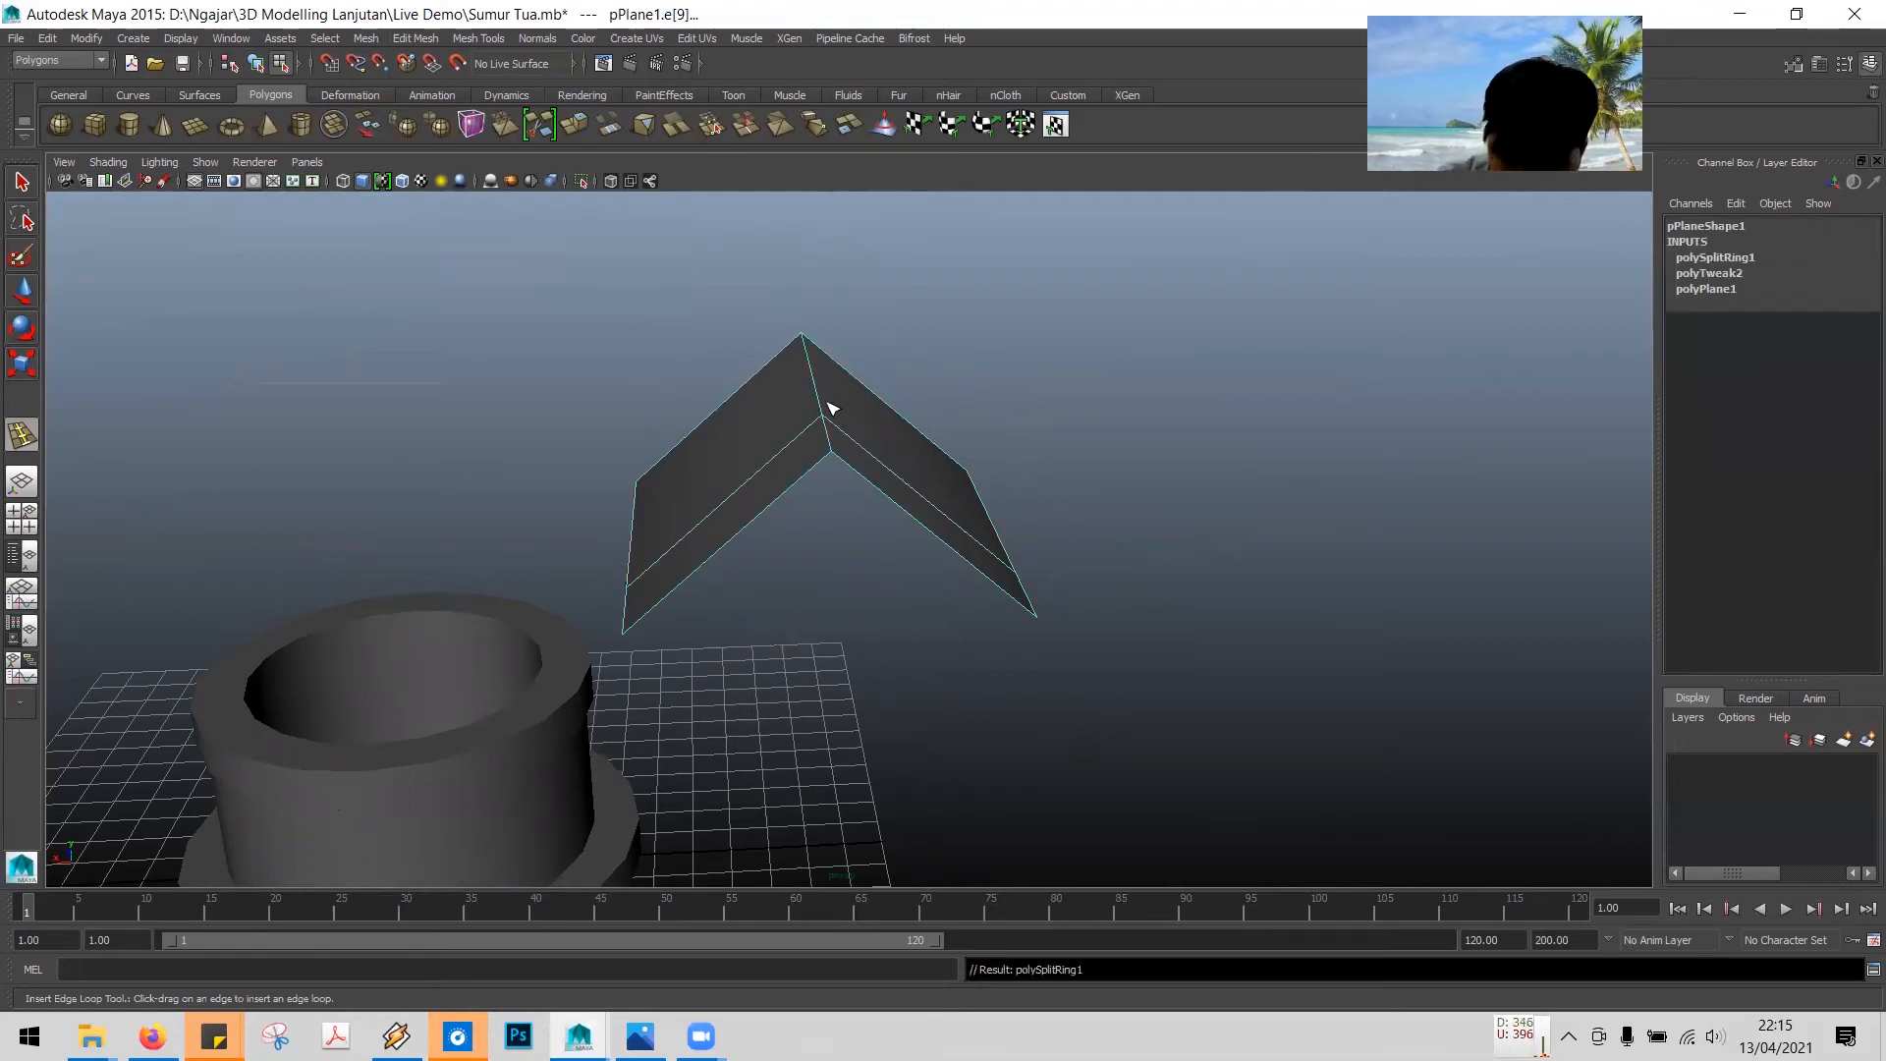
pyautogui.hotkey('ctrl', 'z')
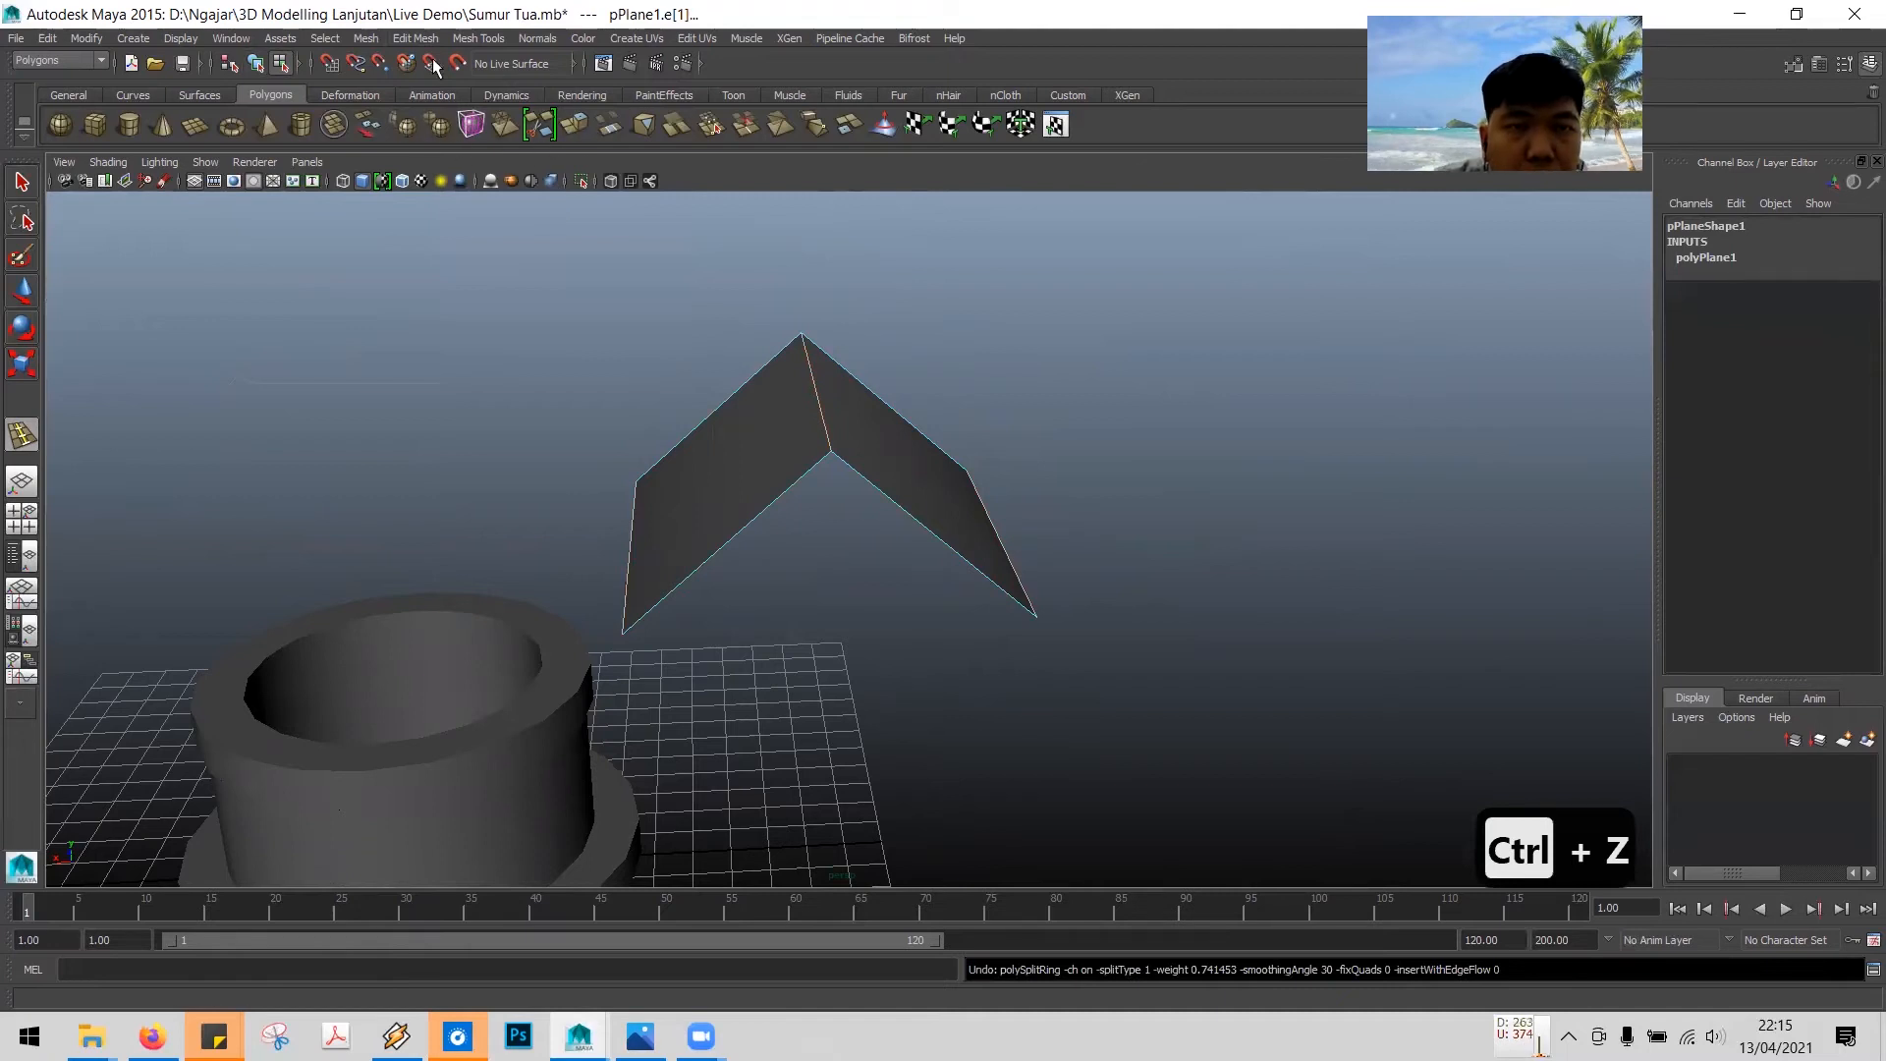
pyautogui.hotkey('ctrl', 'z')
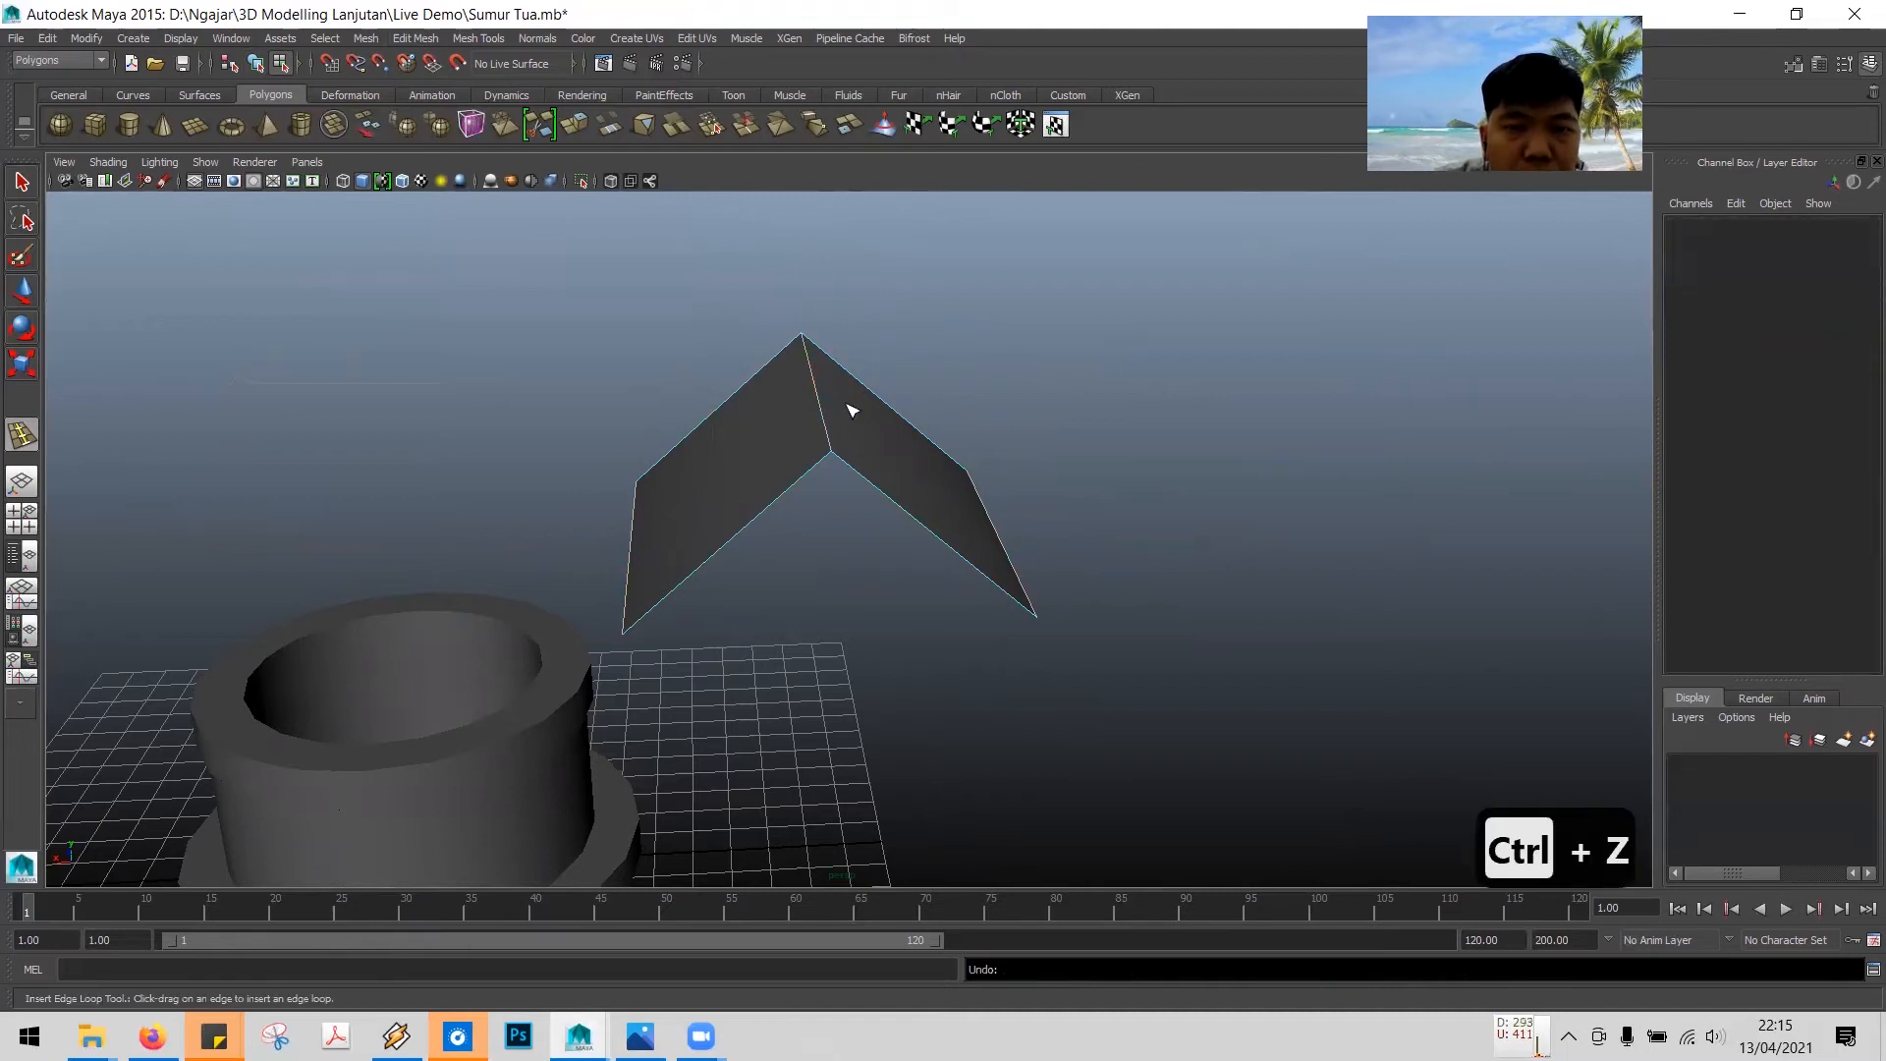
# - Return to object mode and insert an edge loop across both roof slopes with the Insert Edge Loop Tool
pyautogui.click(877, 424)
pyautogui.rightClick(861, 439)
pyautogui.moveTo(861, 439); pyautogui.dragTo(870, 393, button='right')
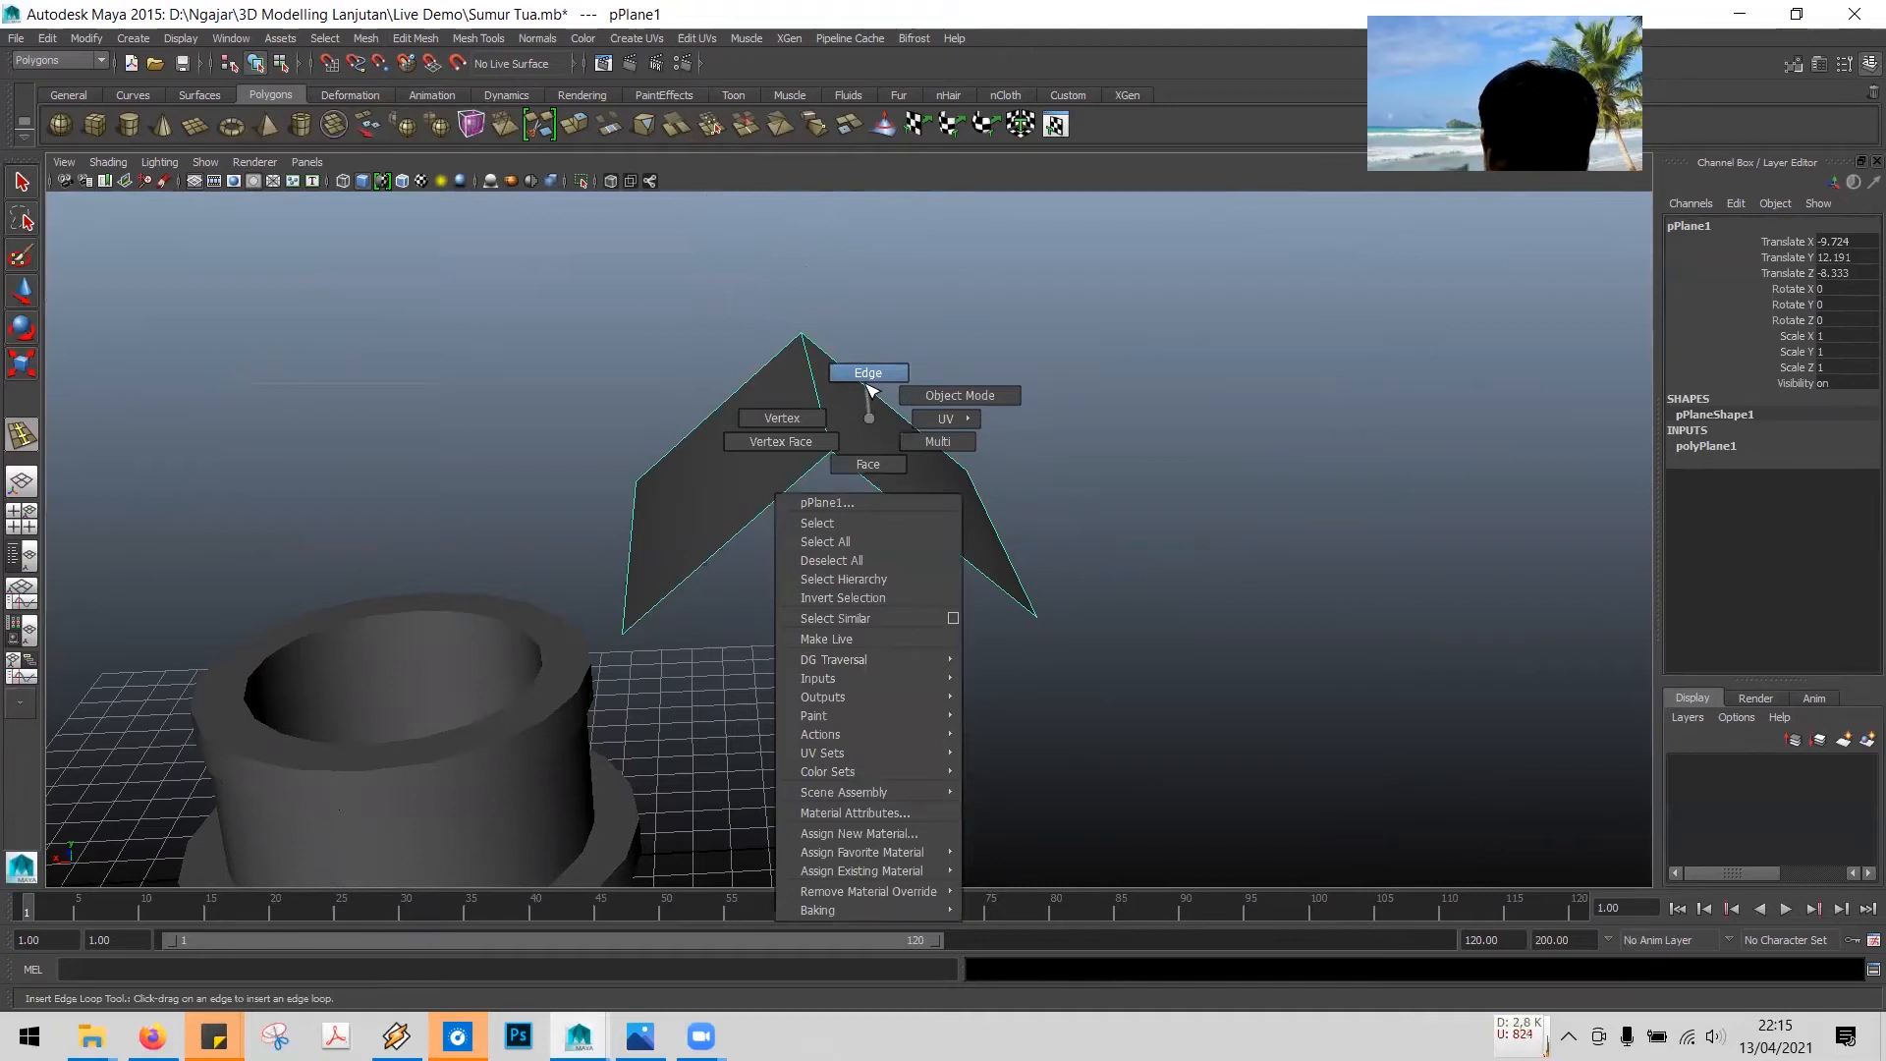
pyautogui.moveTo(867, 386)
pyautogui.mouseDown(button='right')
pyautogui.moveTo(841, 393)
pyautogui.moveTo(894, 371)
pyautogui.mouseUp(button='right')
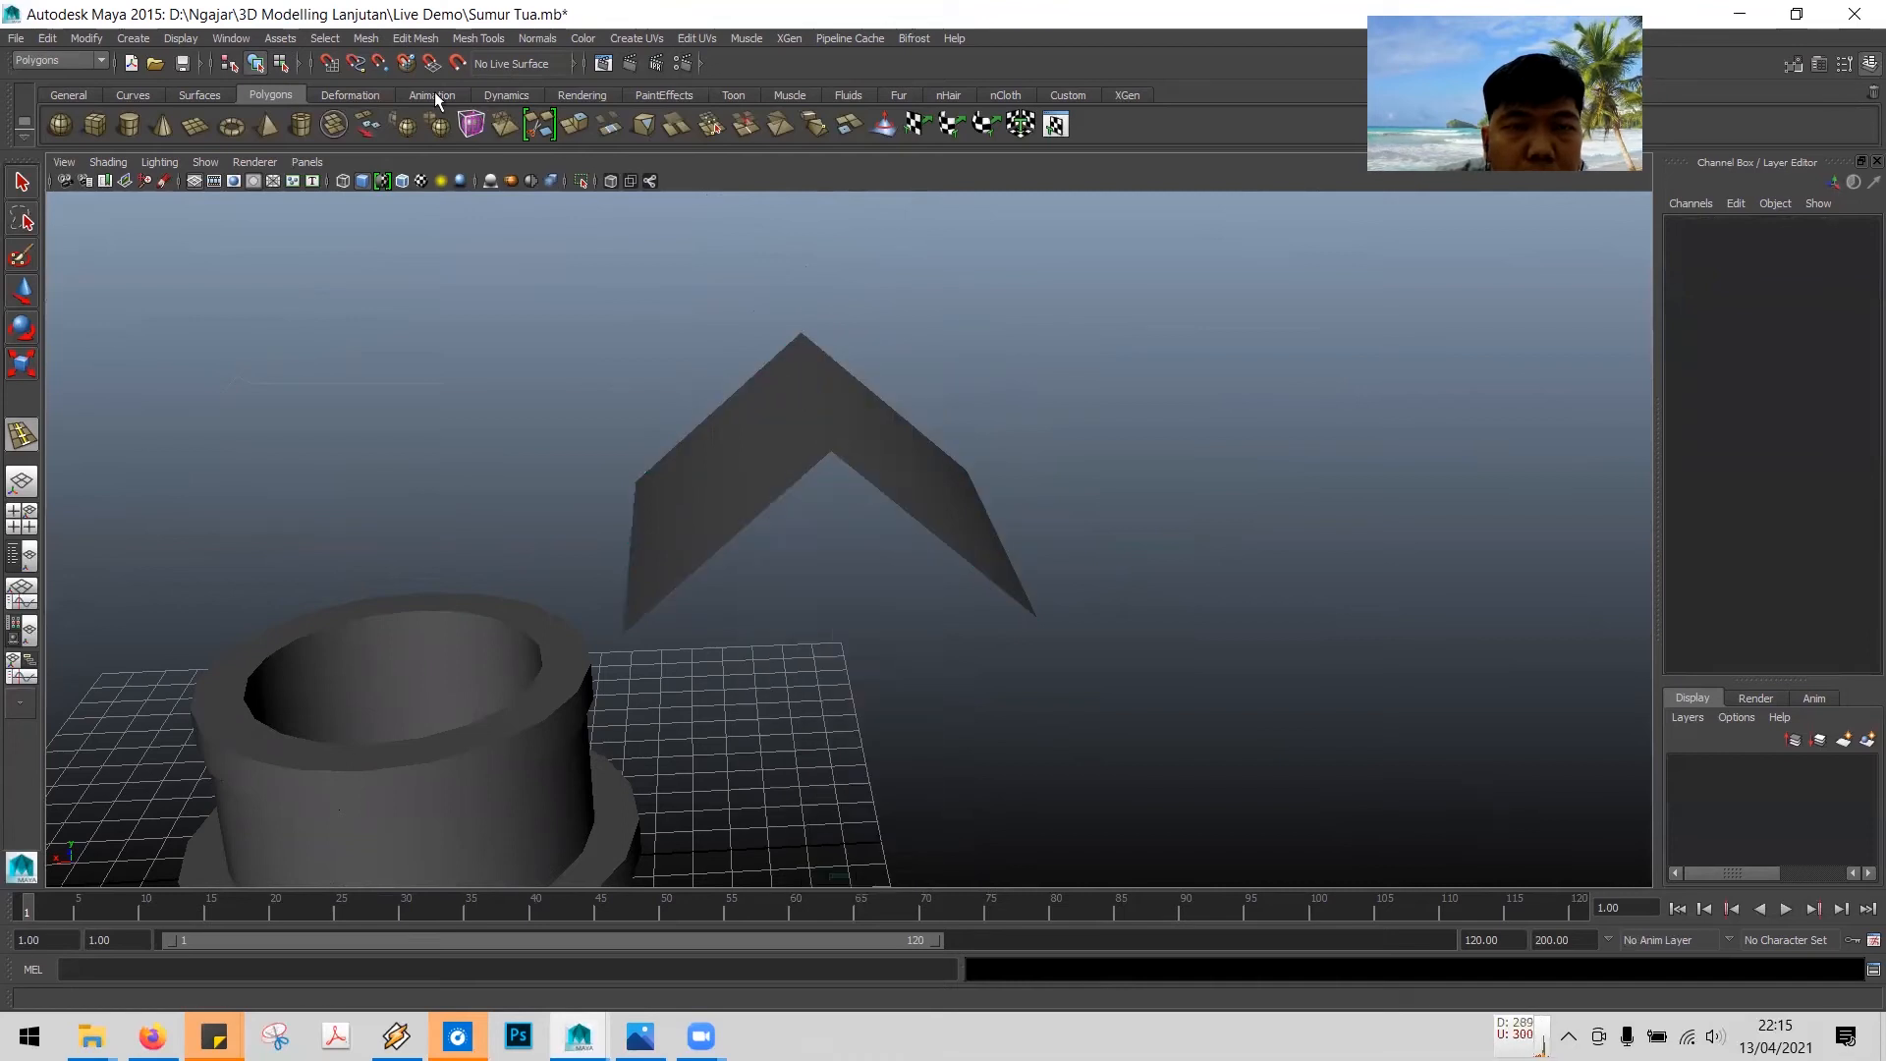
pyautogui.click(490, 40)
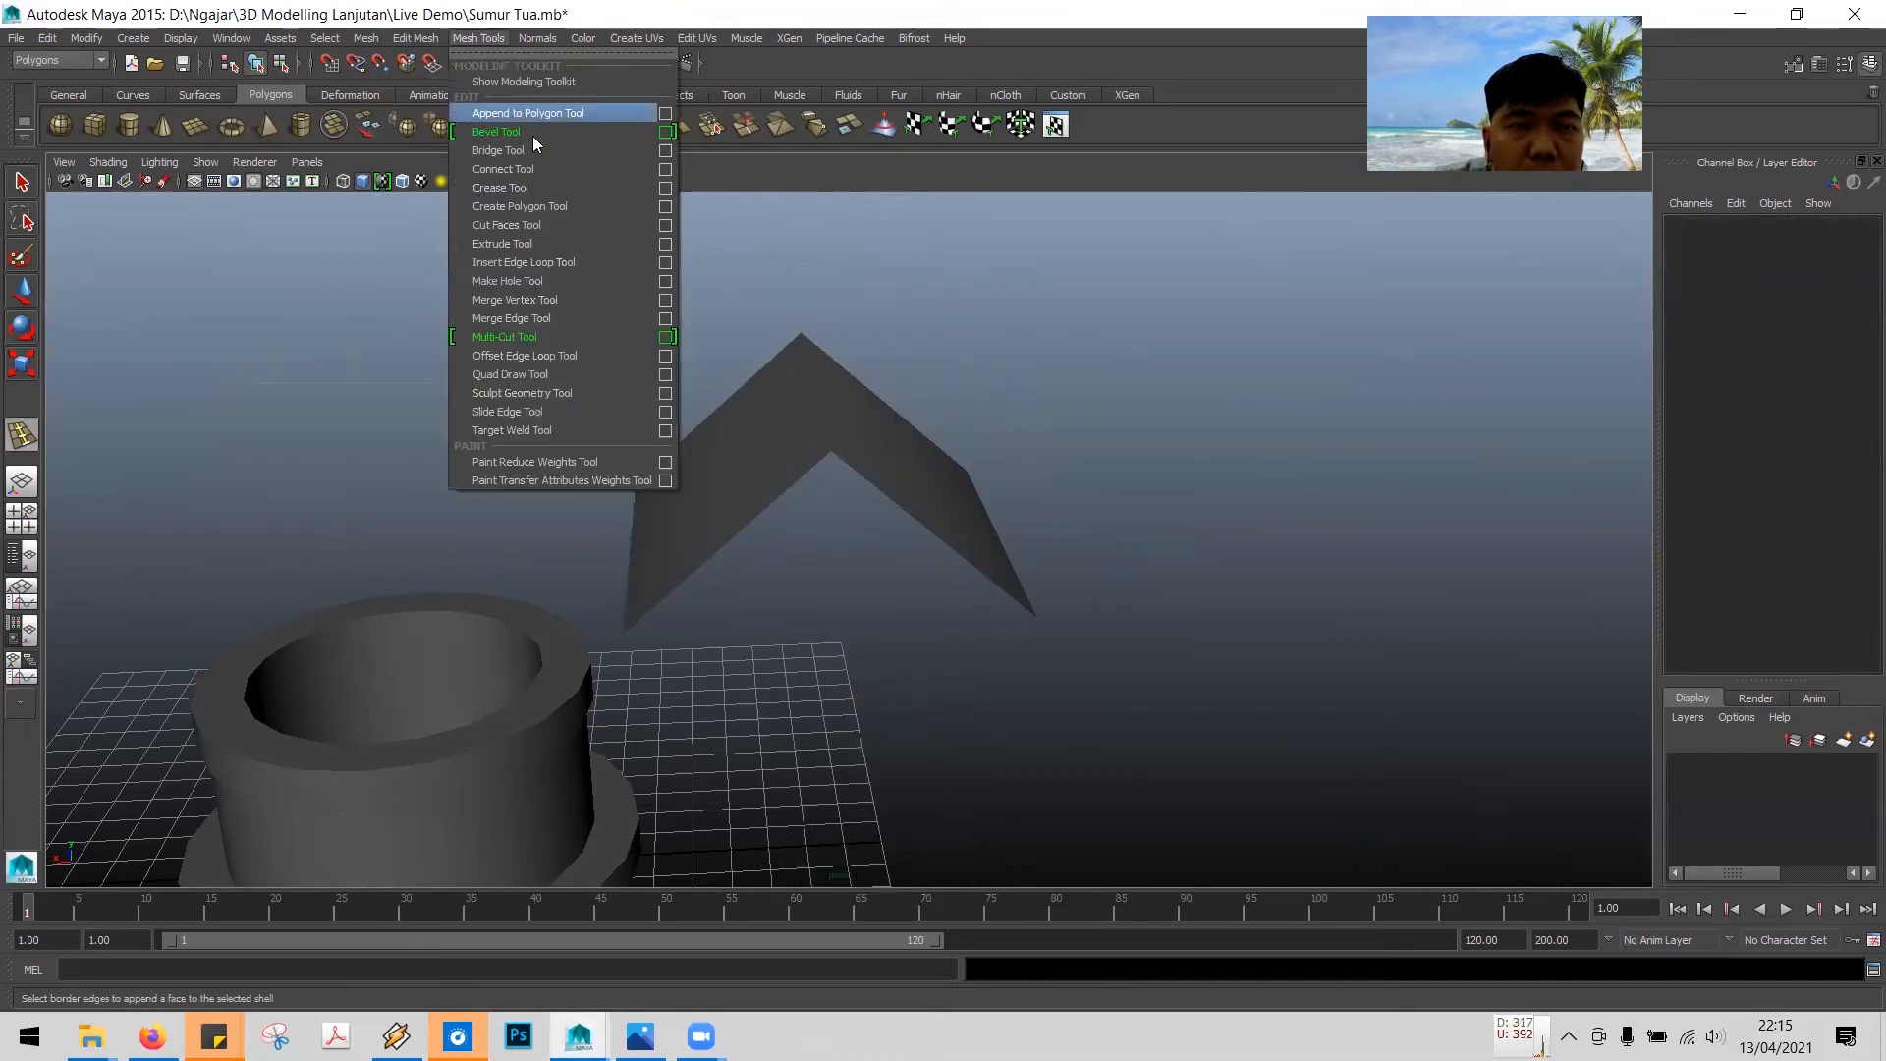
pyautogui.click(581, 263)
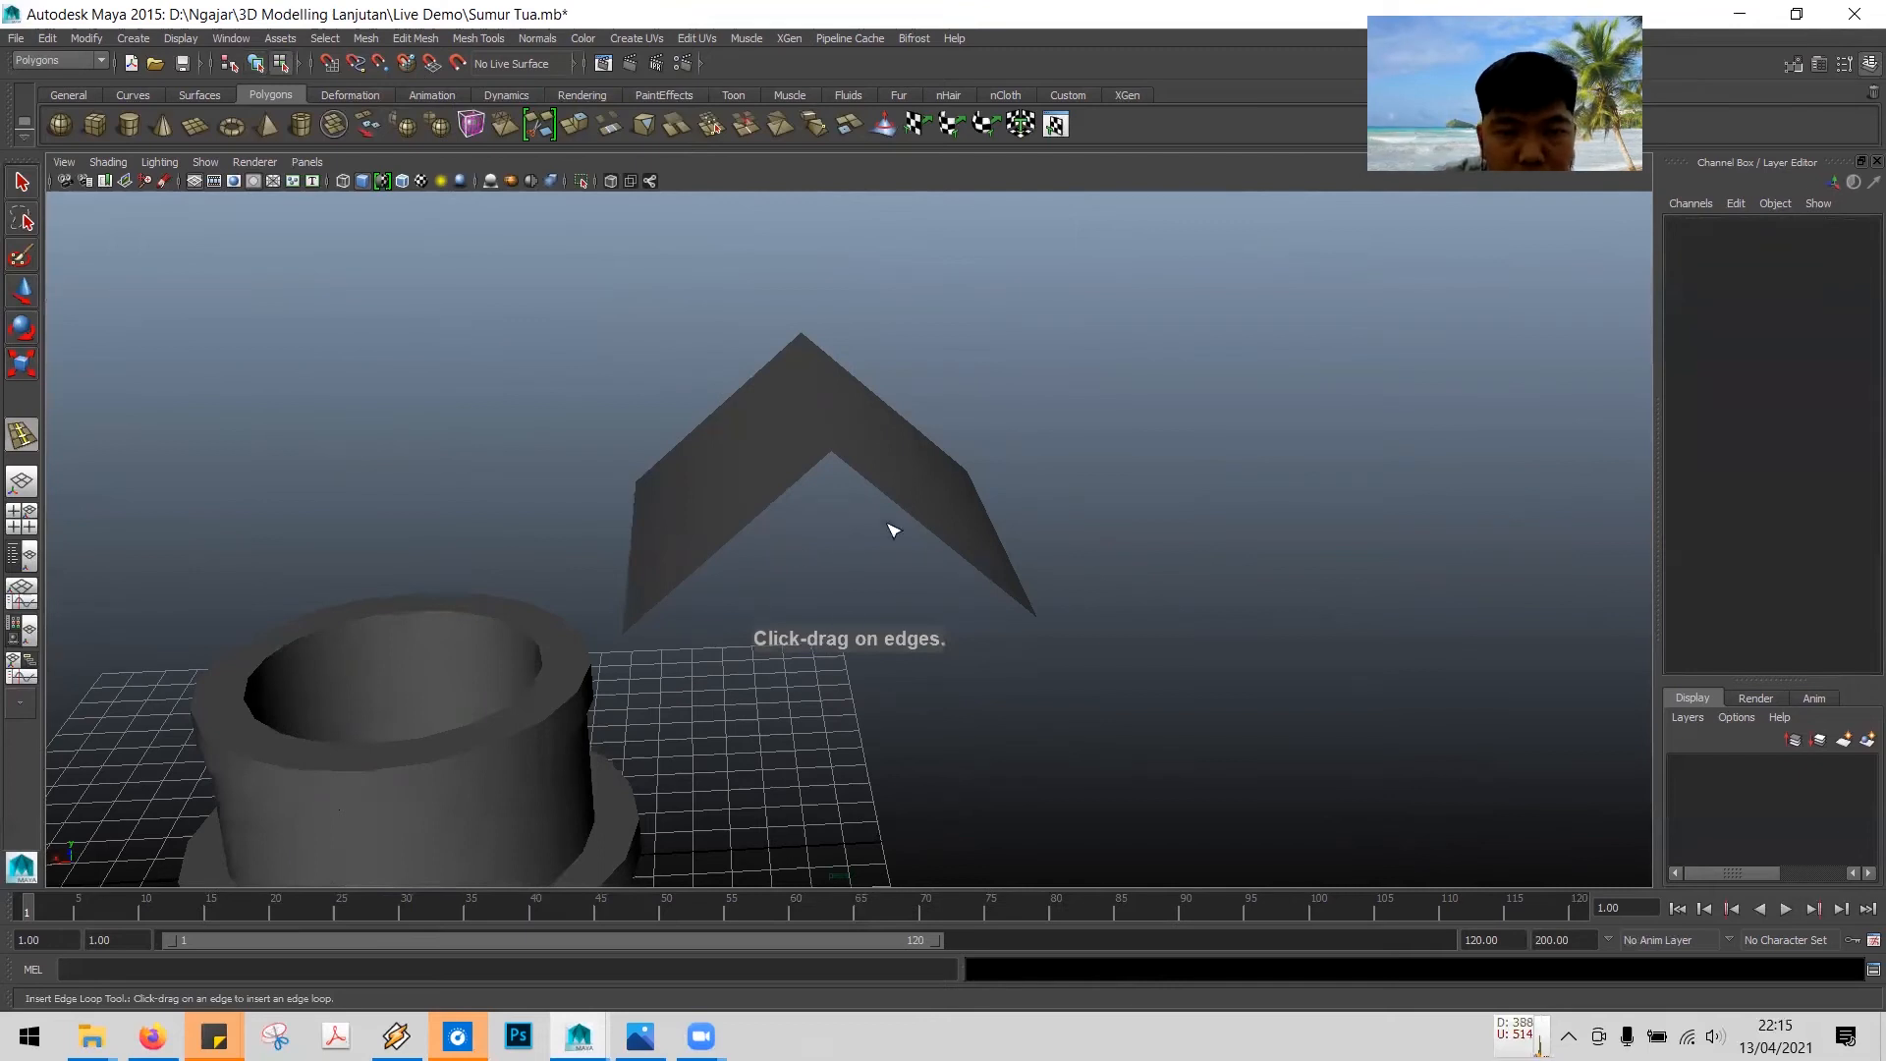
pyautogui.click(823, 385)
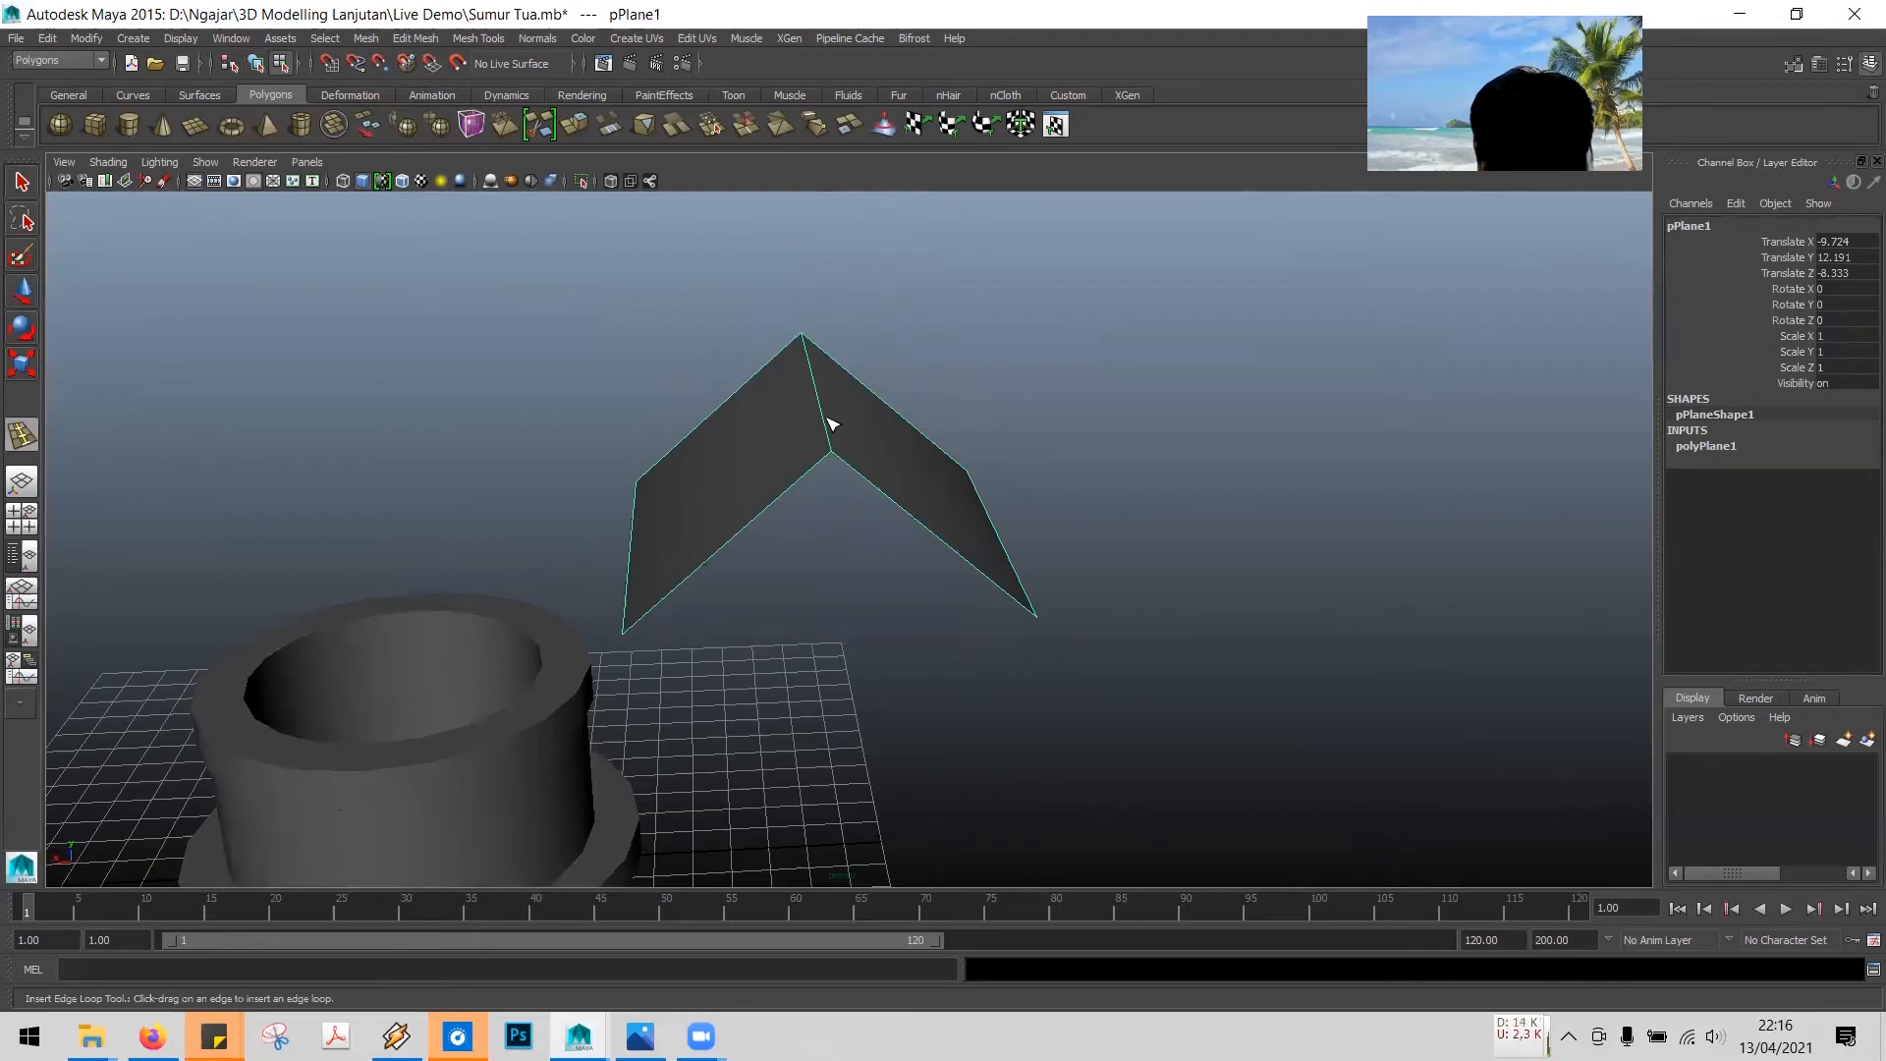
pyautogui.keyDown('alt'); pyautogui.moveTo(1155, 451); pyautogui.dragTo(918, 444); pyautogui.keyUp('alt')
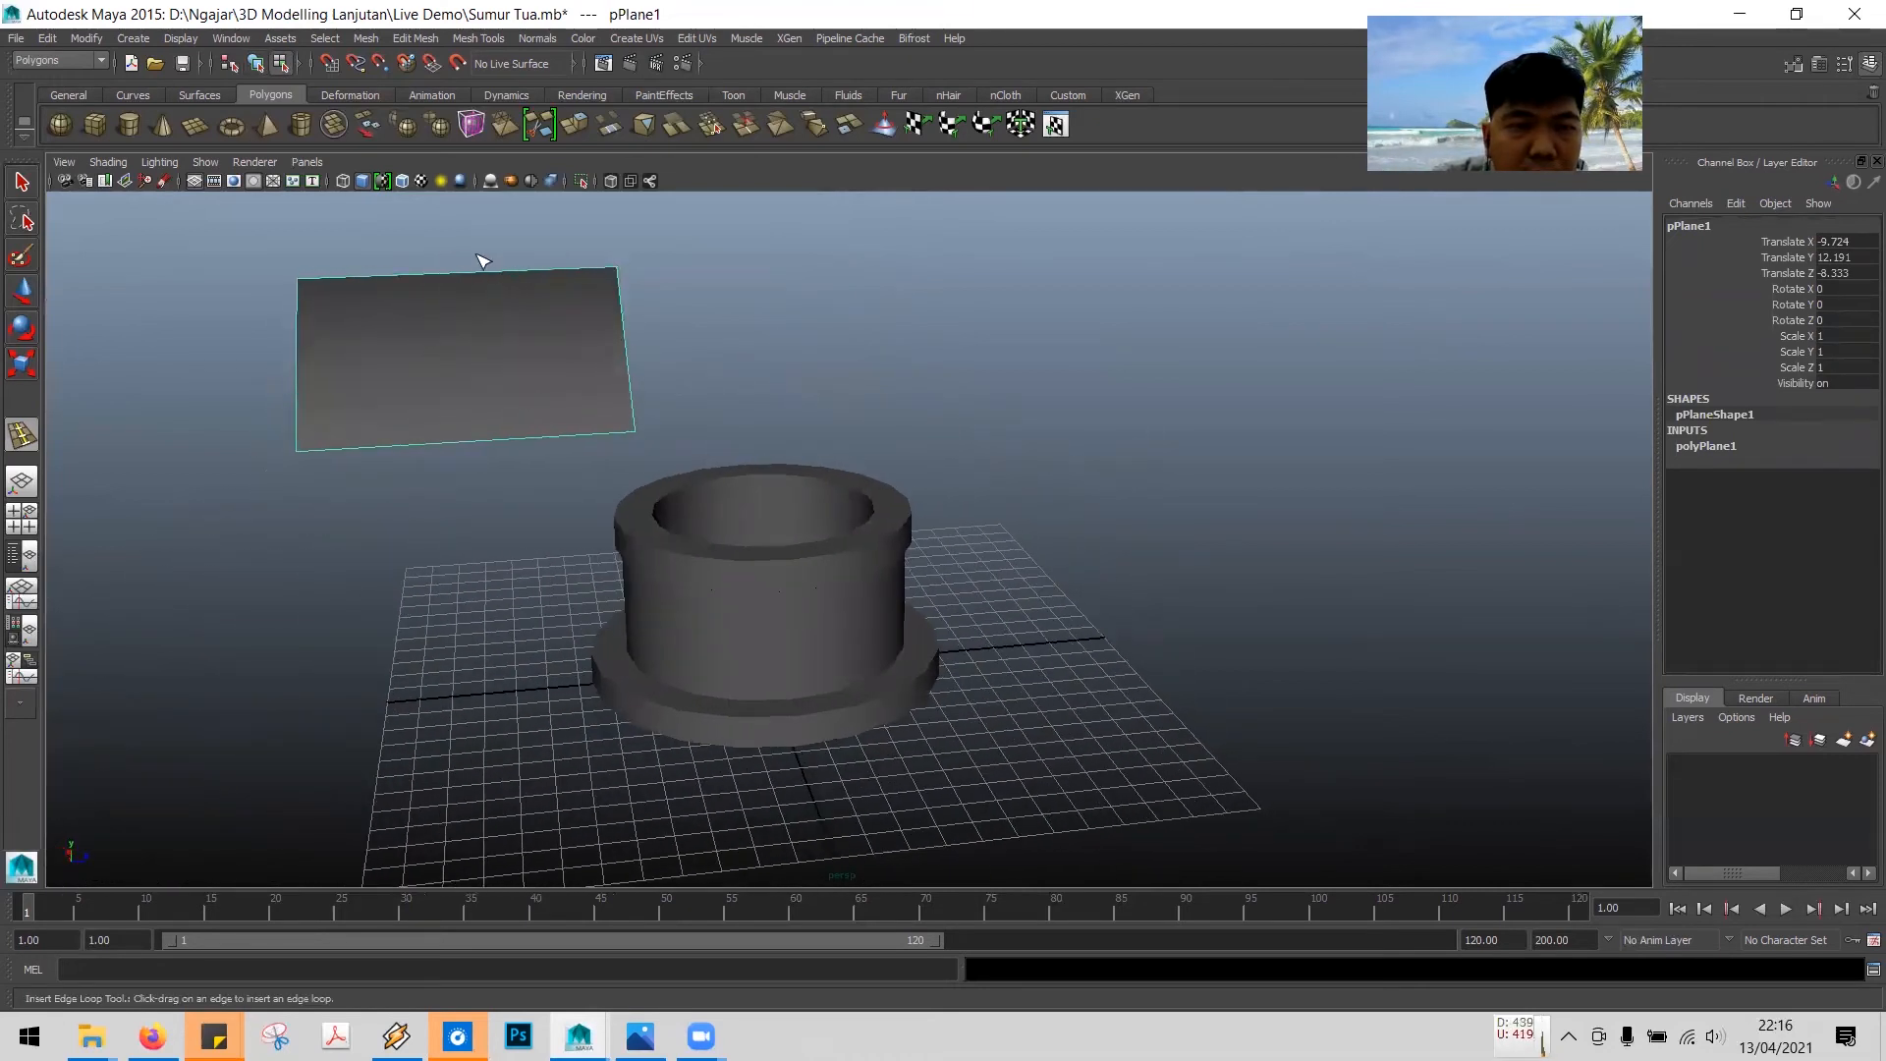
pyautogui.keyDown('alt'); pyautogui.moveTo(510, 484); pyautogui.dragTo(678, 513); pyautogui.keyUp('alt')
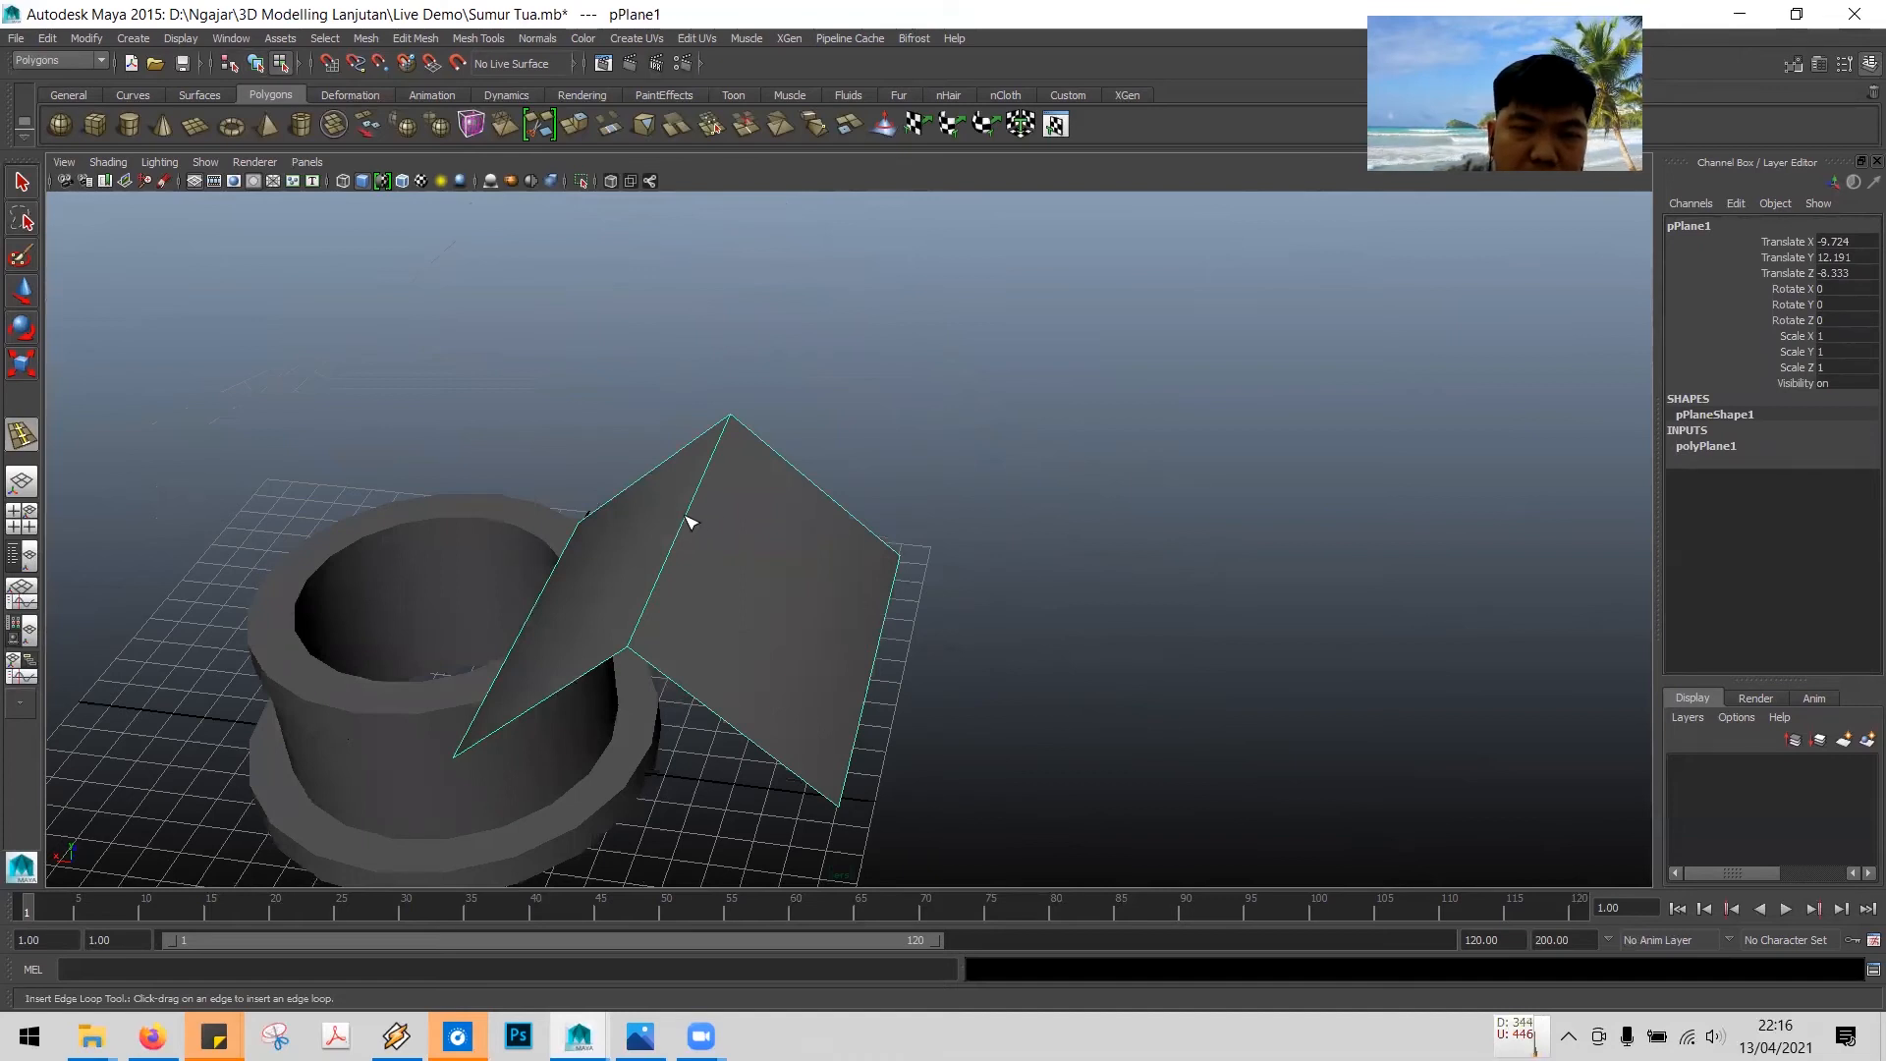
pyautogui.click(689, 519)
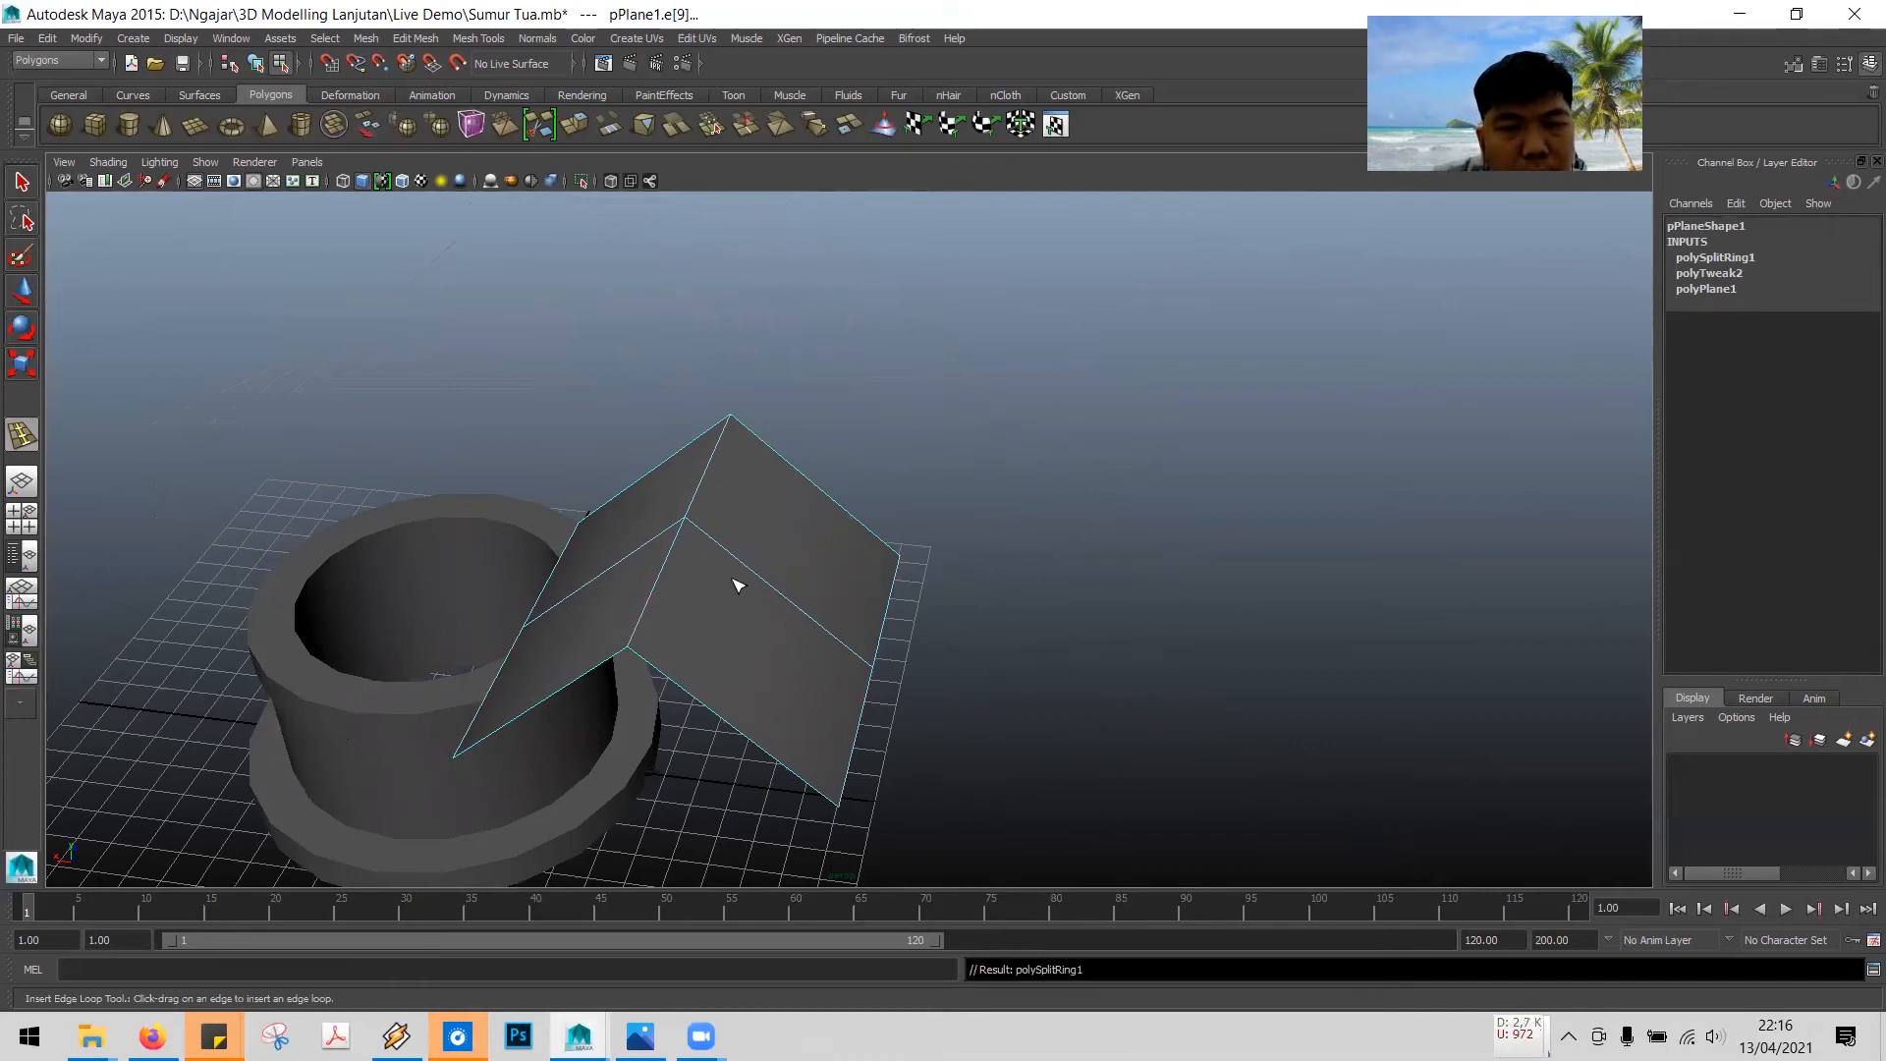
# - Try inserting another edge loop across the roof, then undo it
pyautogui.click(475, 38)
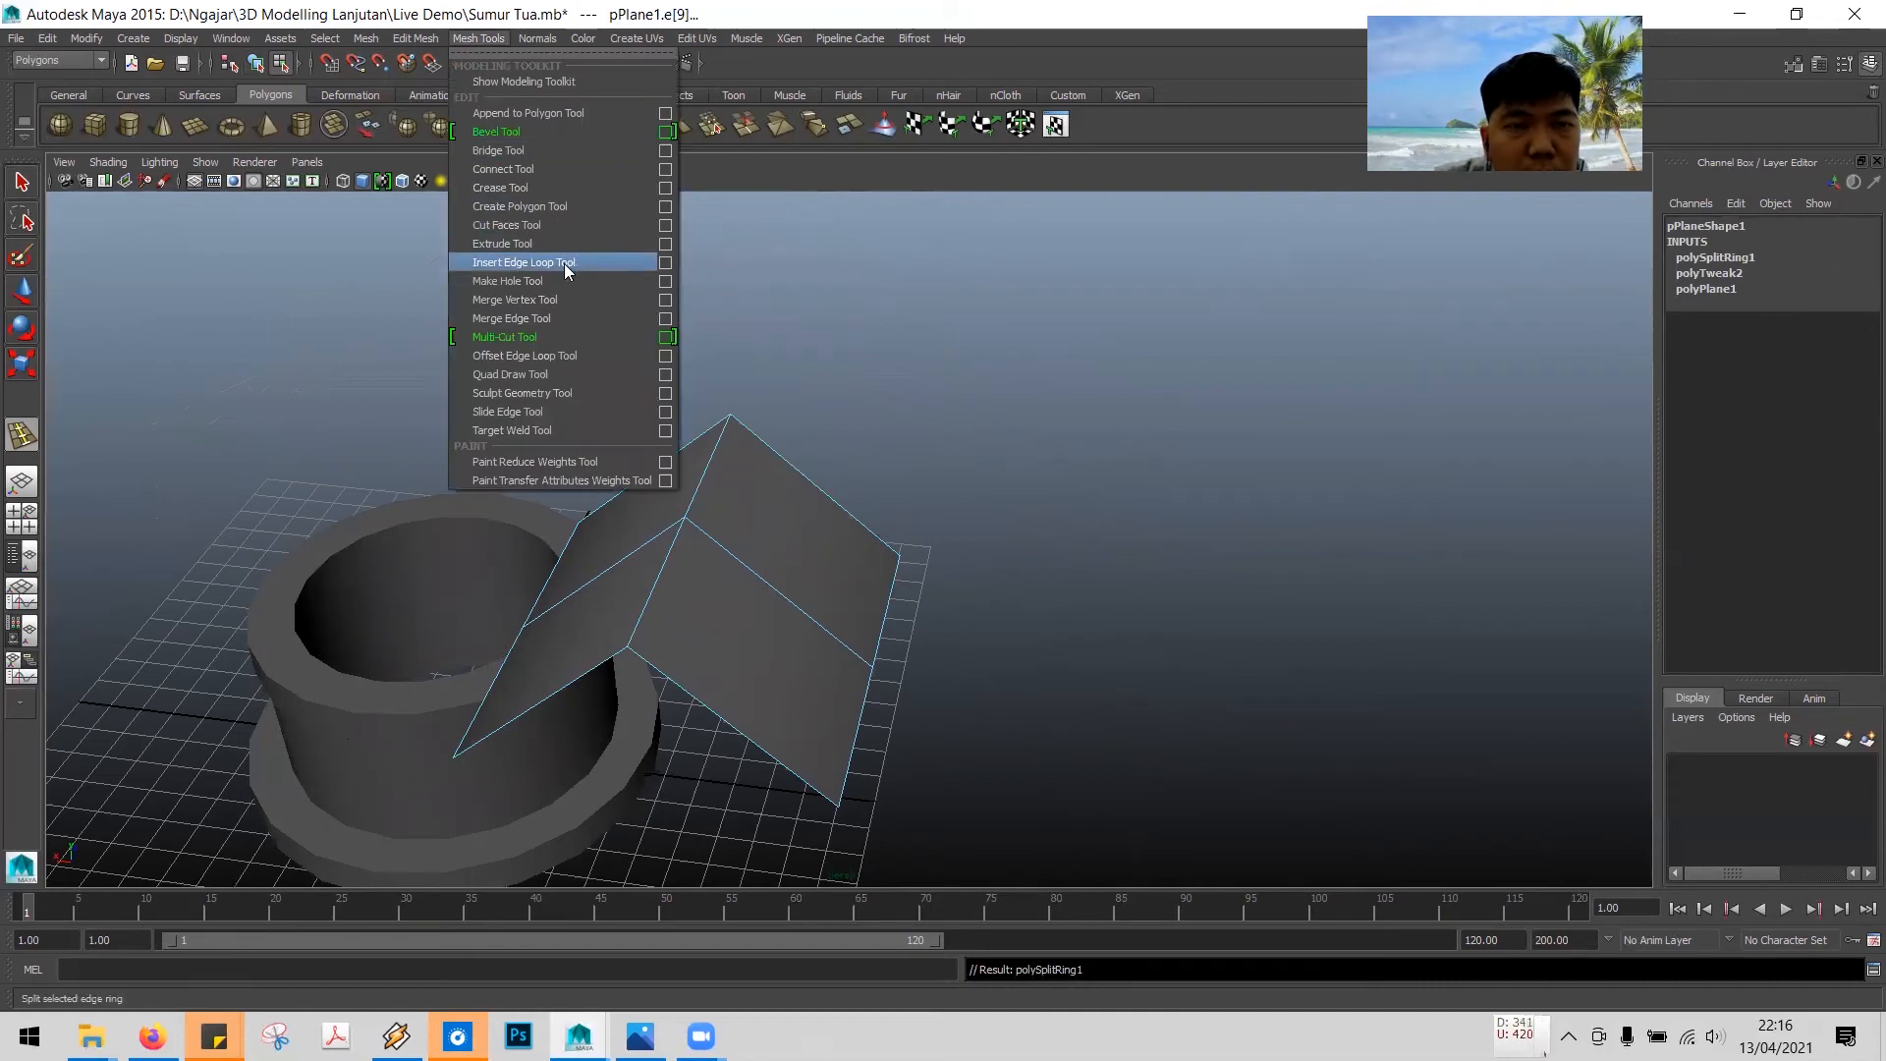
pyautogui.click(540, 8)
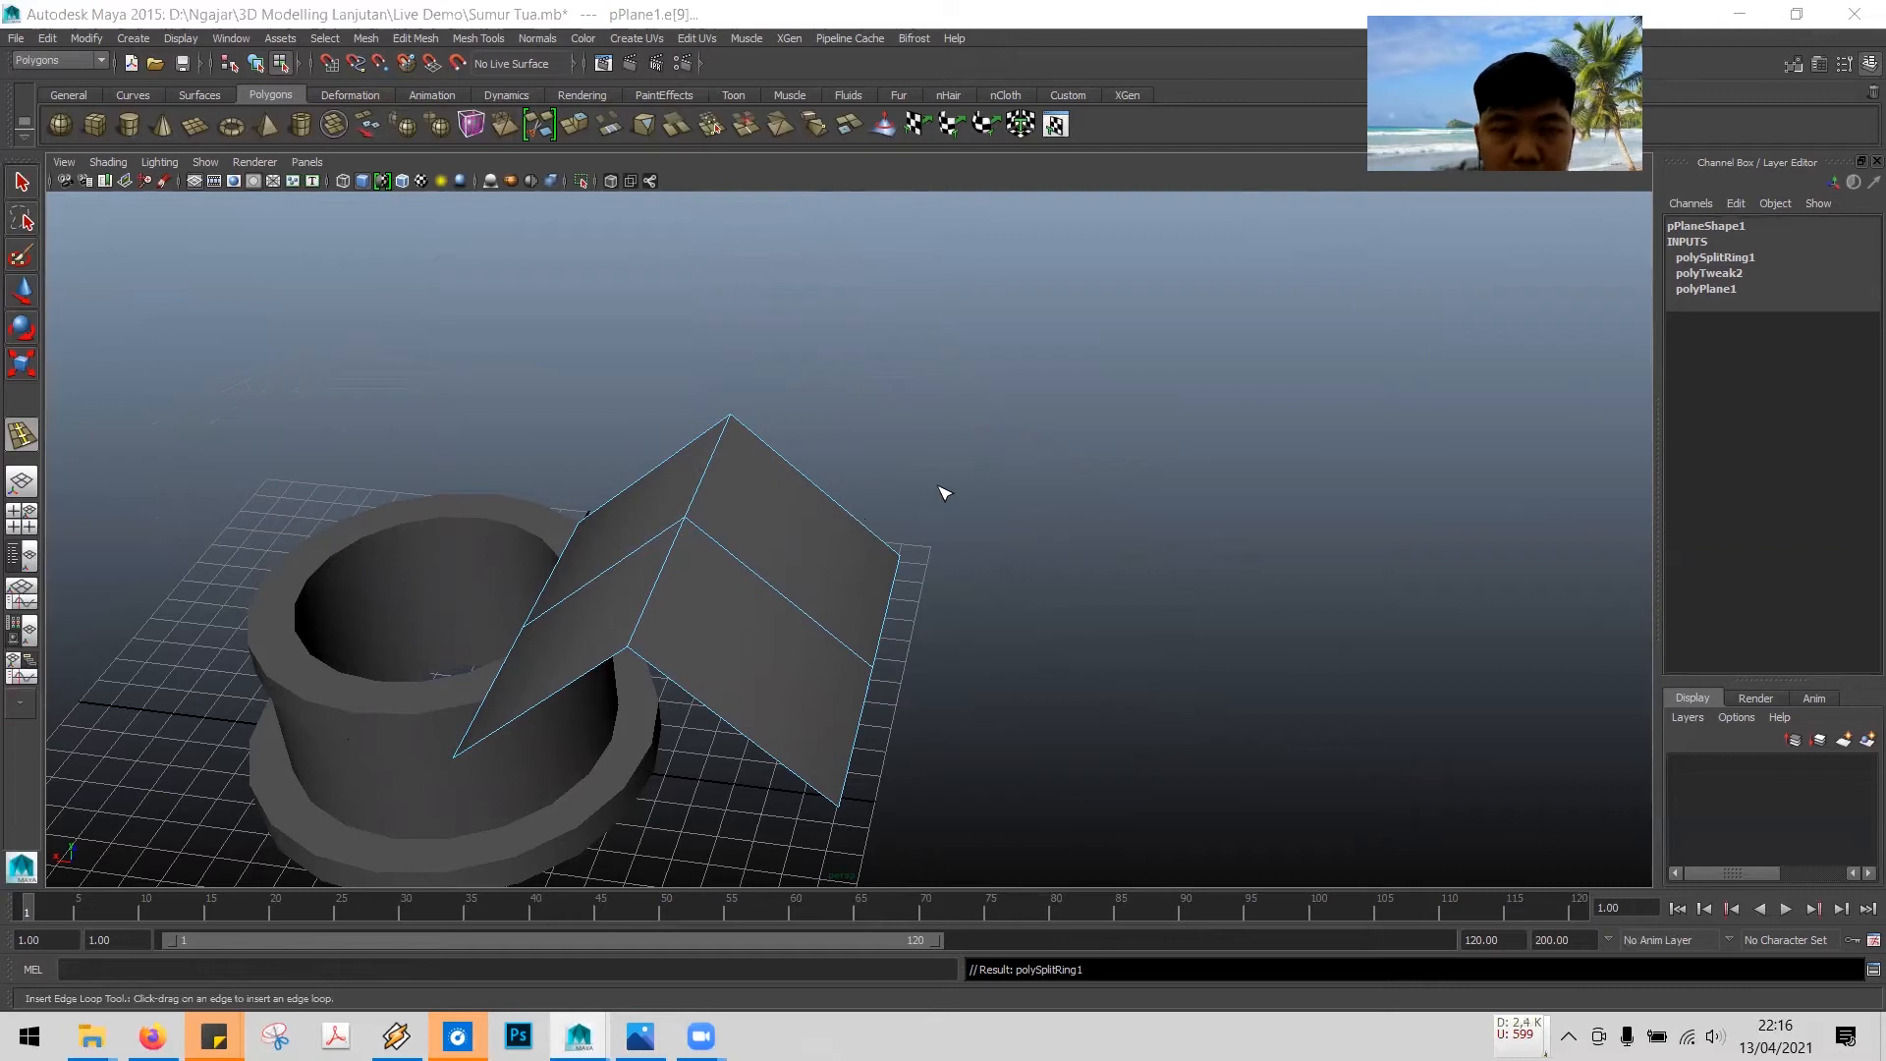
pyautogui.keyDown('alt'); pyautogui.moveTo(943, 492); pyautogui.dragTo(855, 484); pyautogui.keyUp('alt')
pyautogui.keyDown('alt'); pyautogui.moveTo(717, 530); pyautogui.dragTo(543, 543); pyautogui.keyUp('alt')
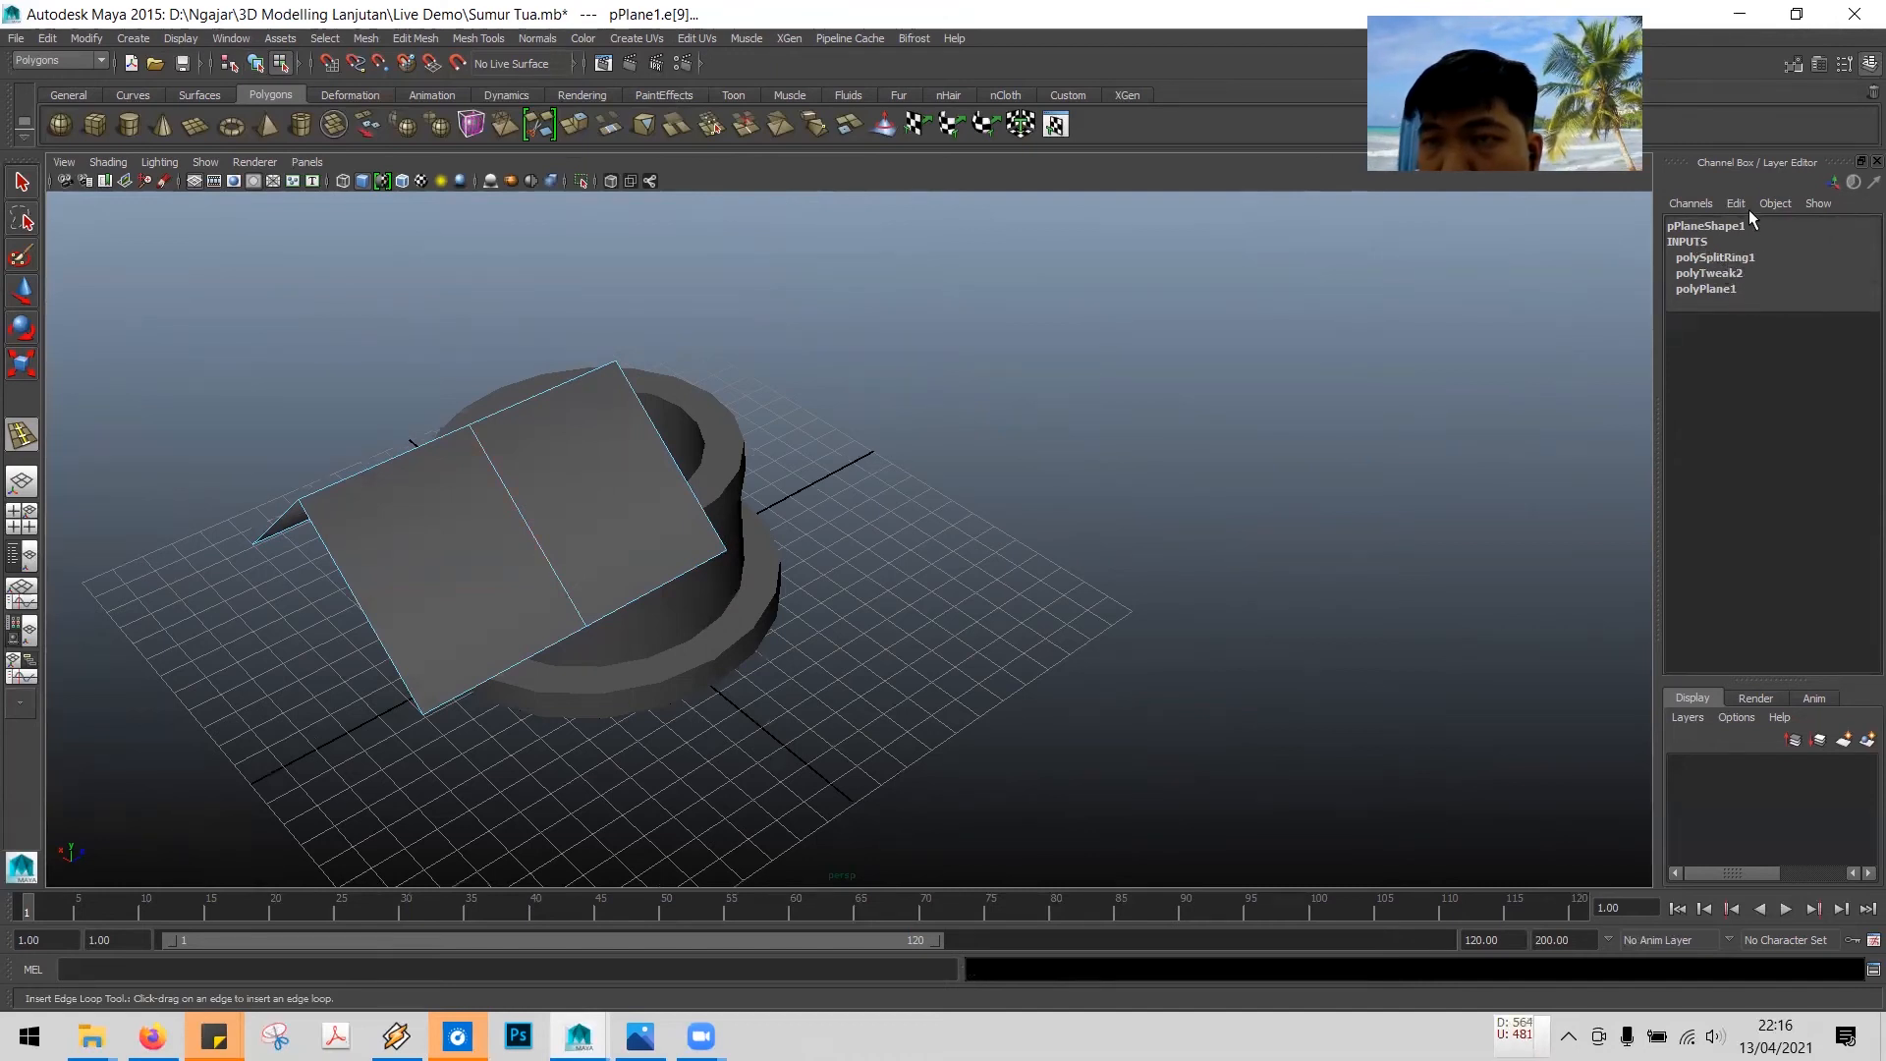
pyautogui.click(503, 477)
pyautogui.hotkey('ctrl', 'z')
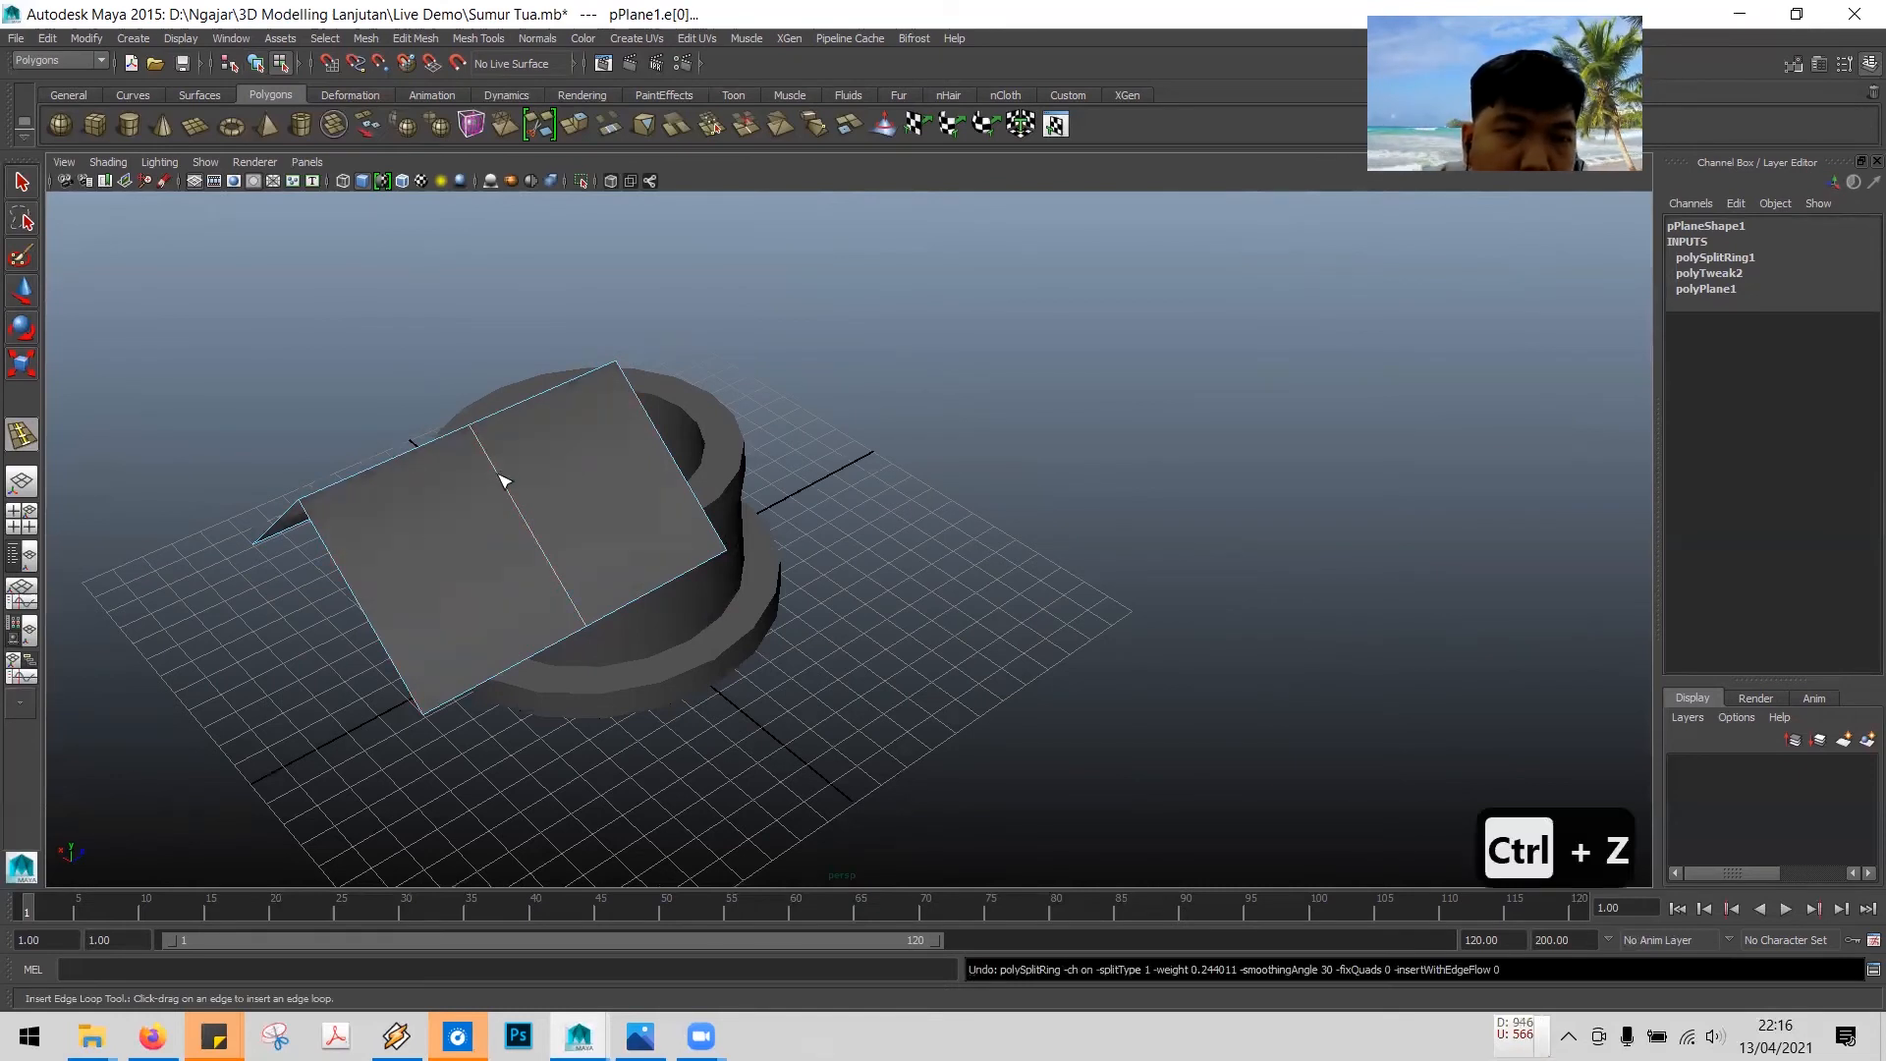
# - Select the inserted roof edge and inspect the edge loop's split attributes
pyautogui.click(22, 180)
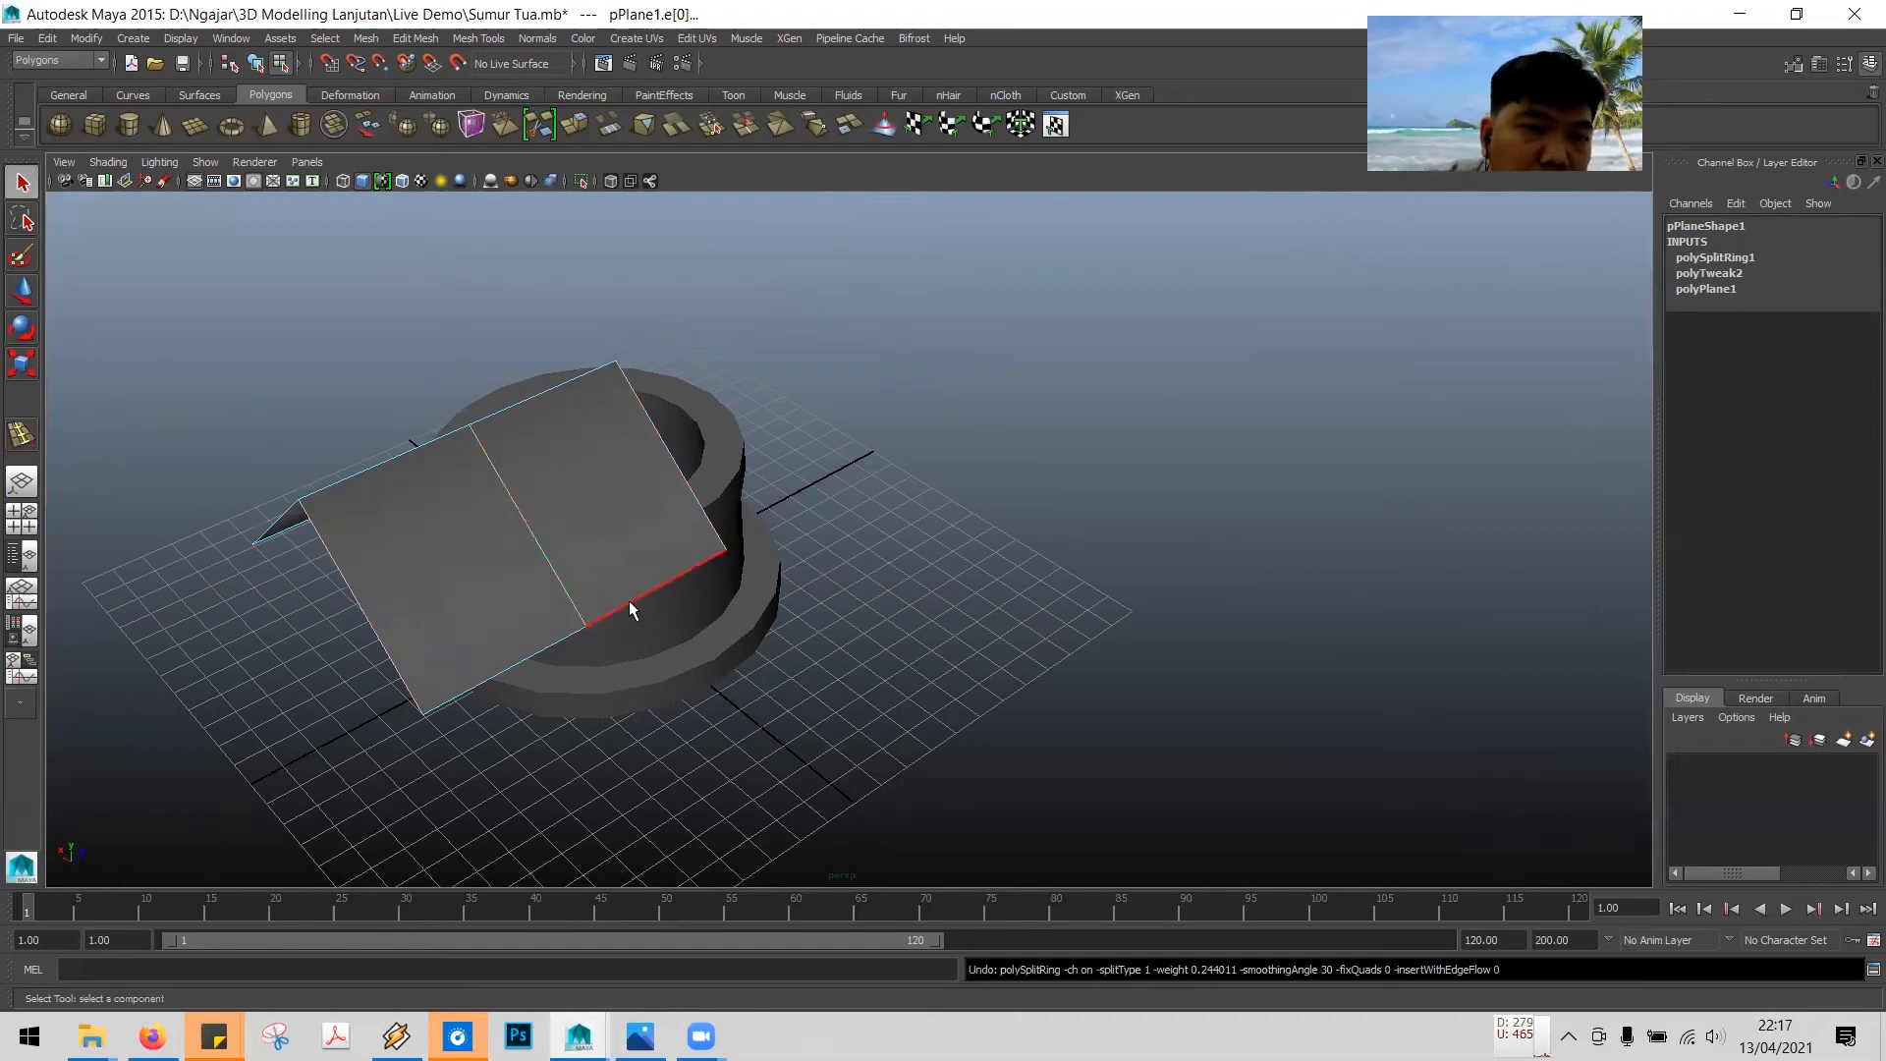
pyautogui.click(539, 539)
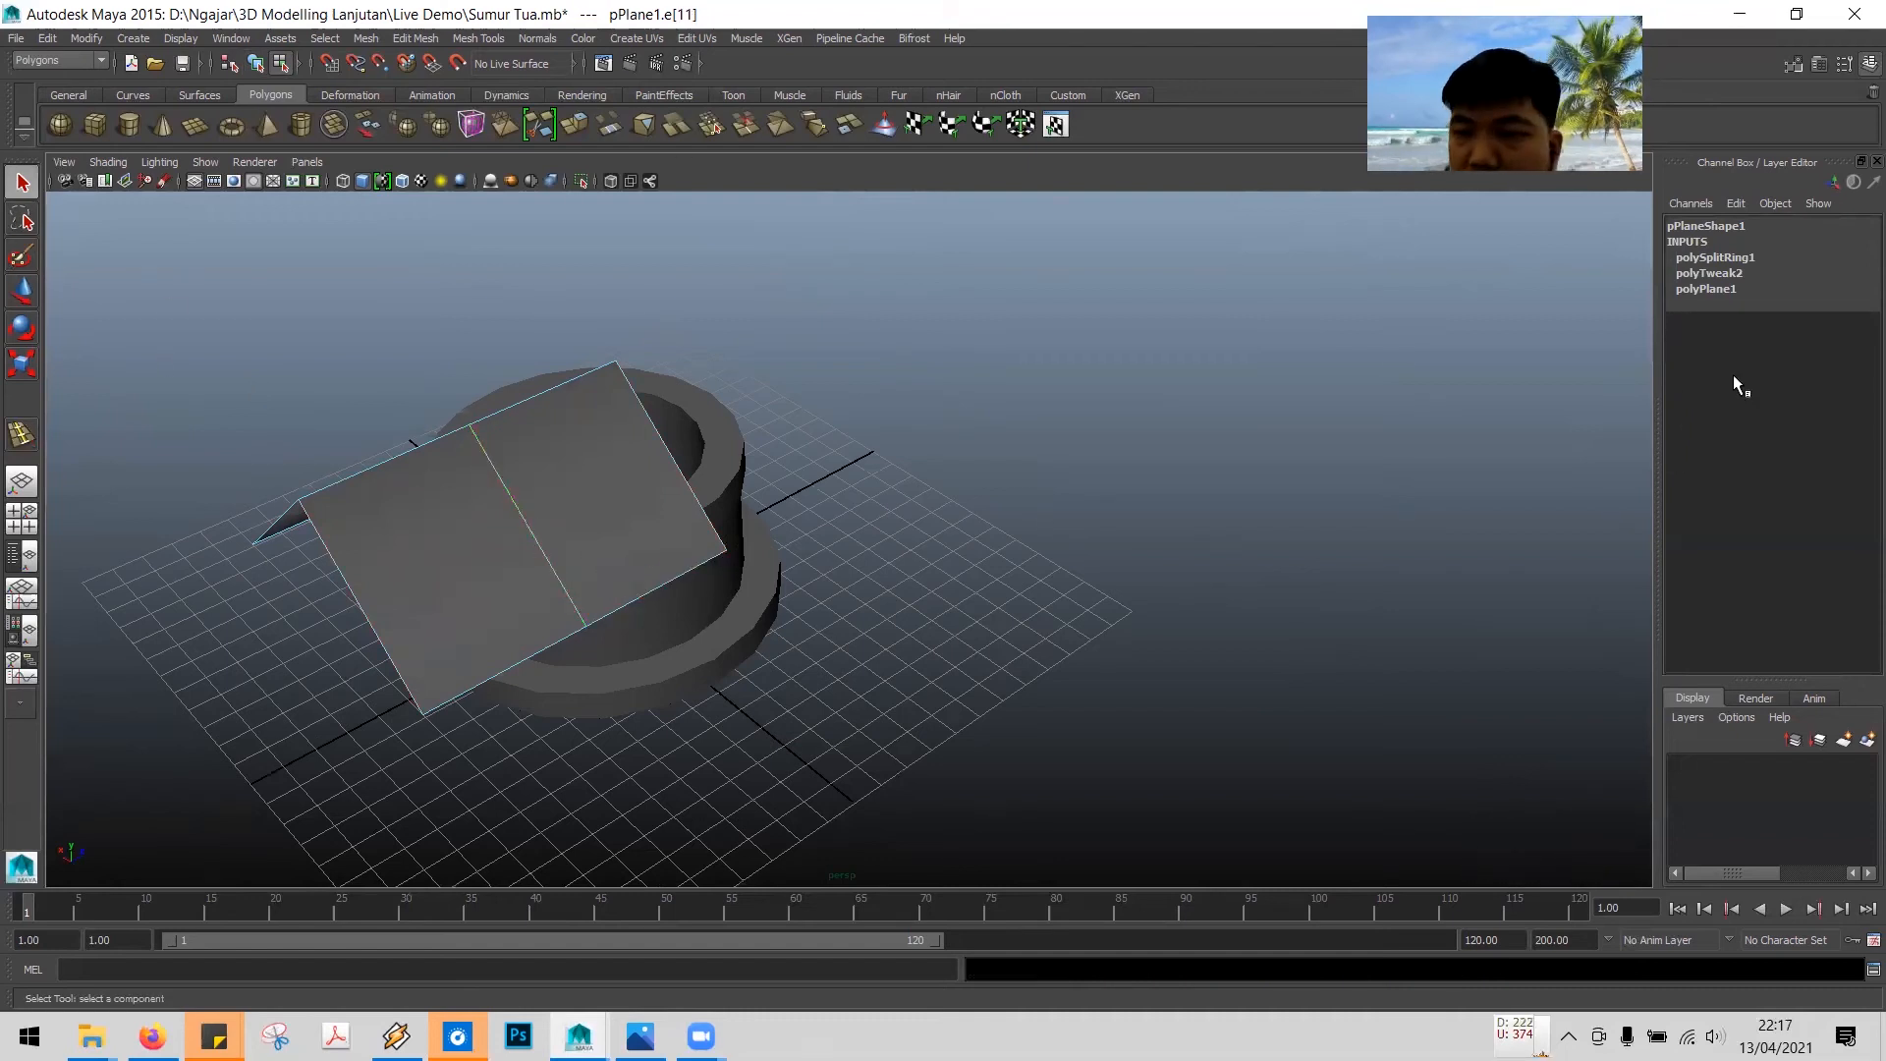
pyautogui.click(1734, 203)
pyautogui.doubleClick(1688, 225)
pyautogui.click(1693, 246)
pyautogui.click(1708, 256)
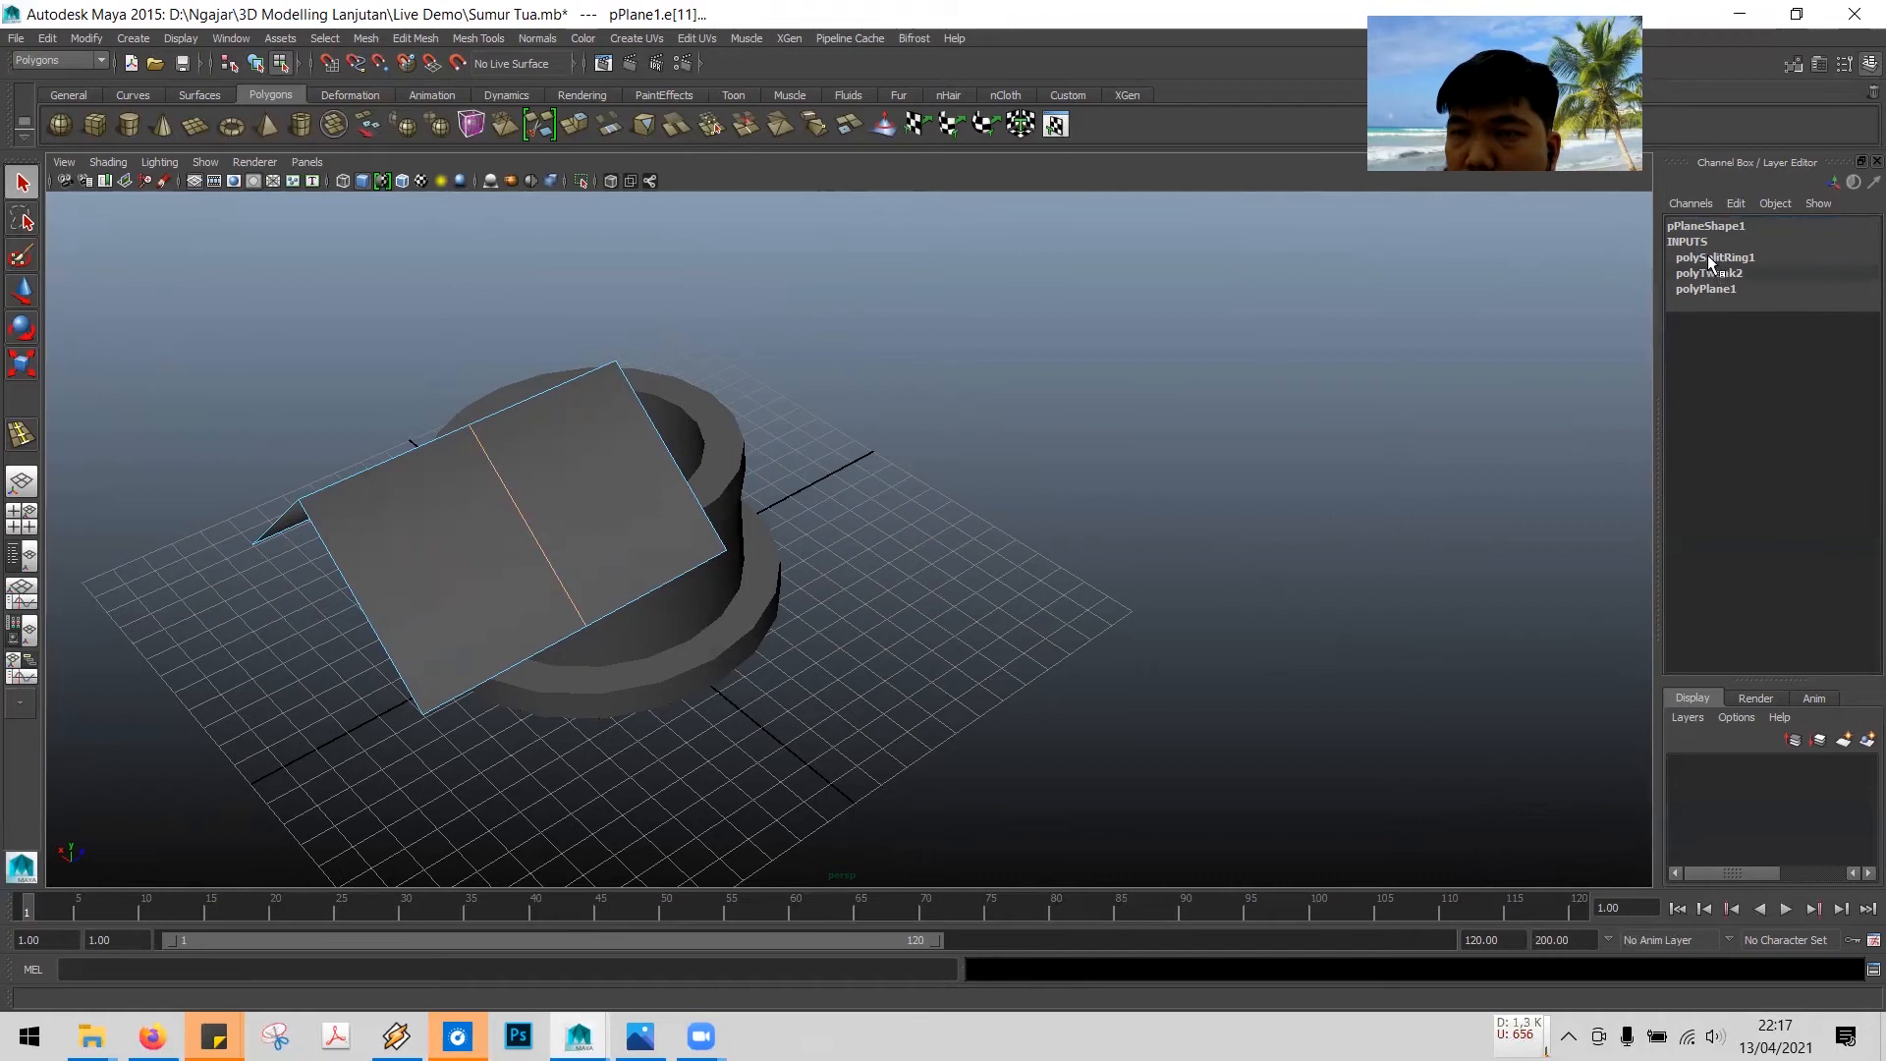
pyautogui.click(1691, 300)
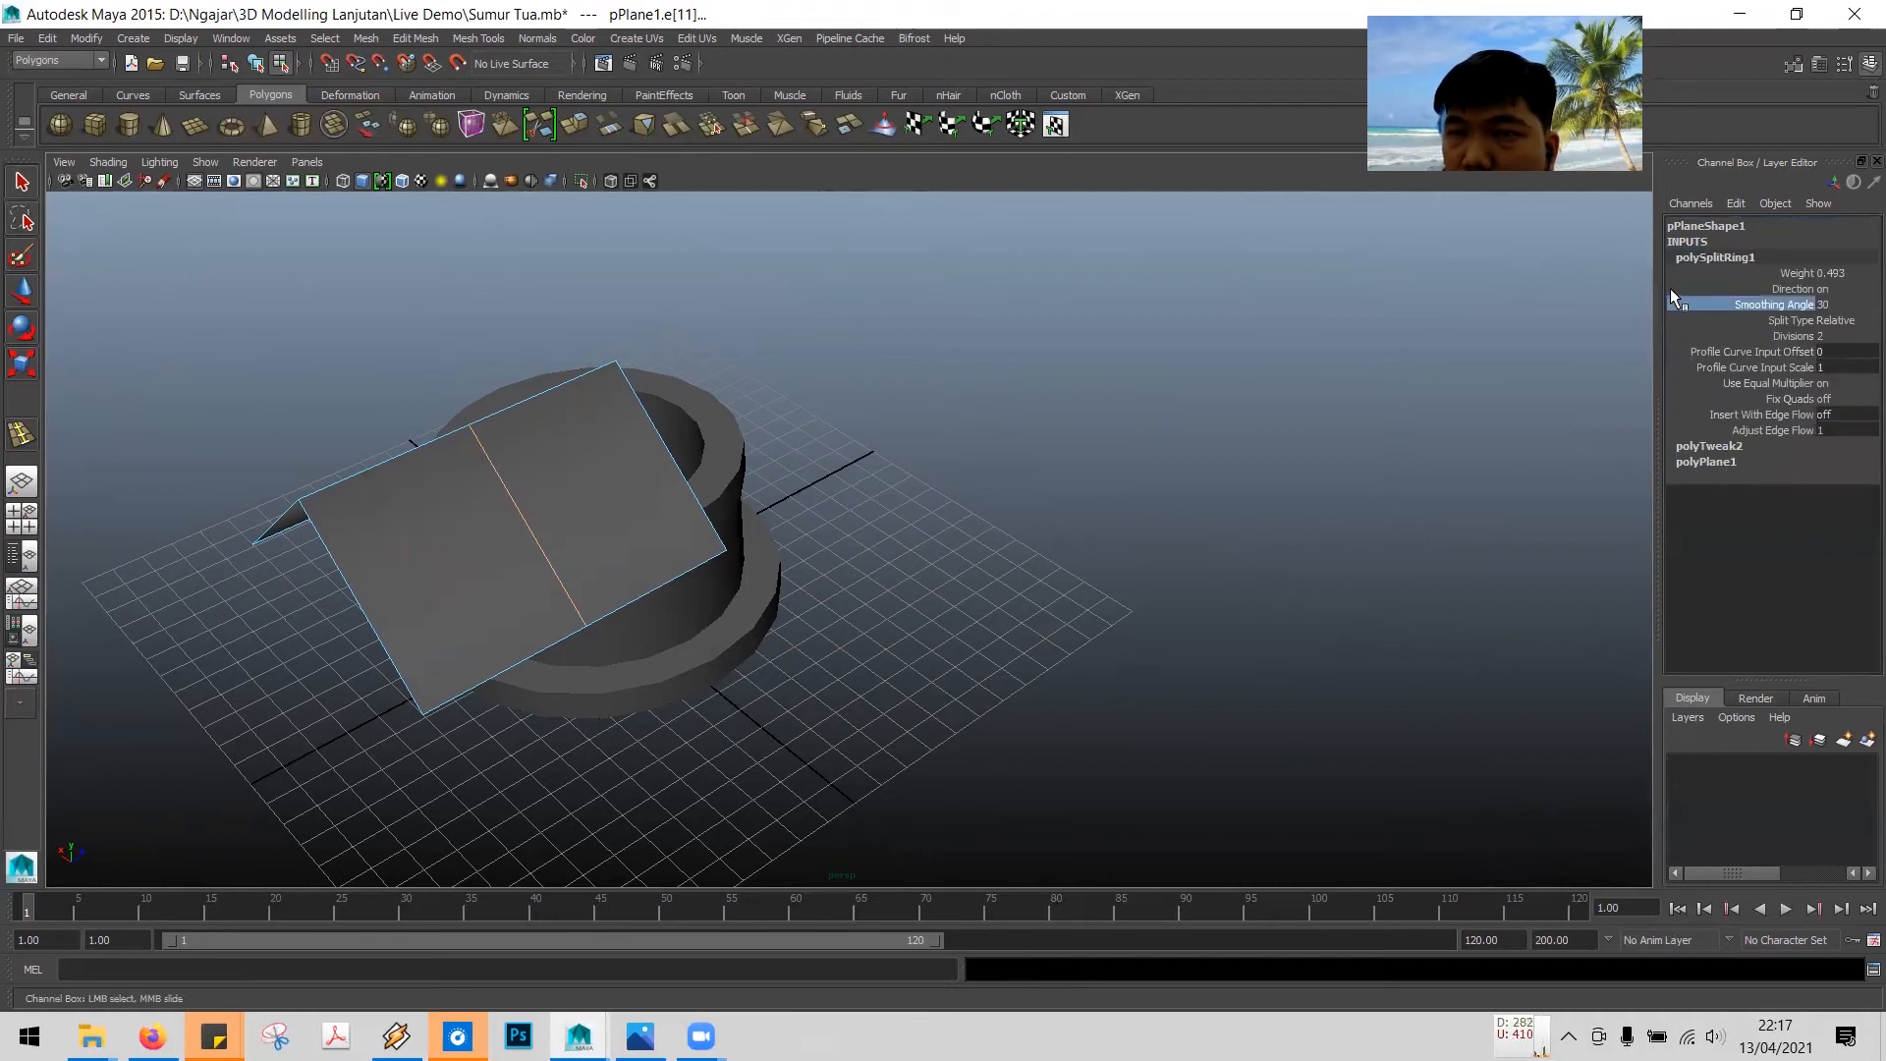
pyautogui.click(1638, 273)
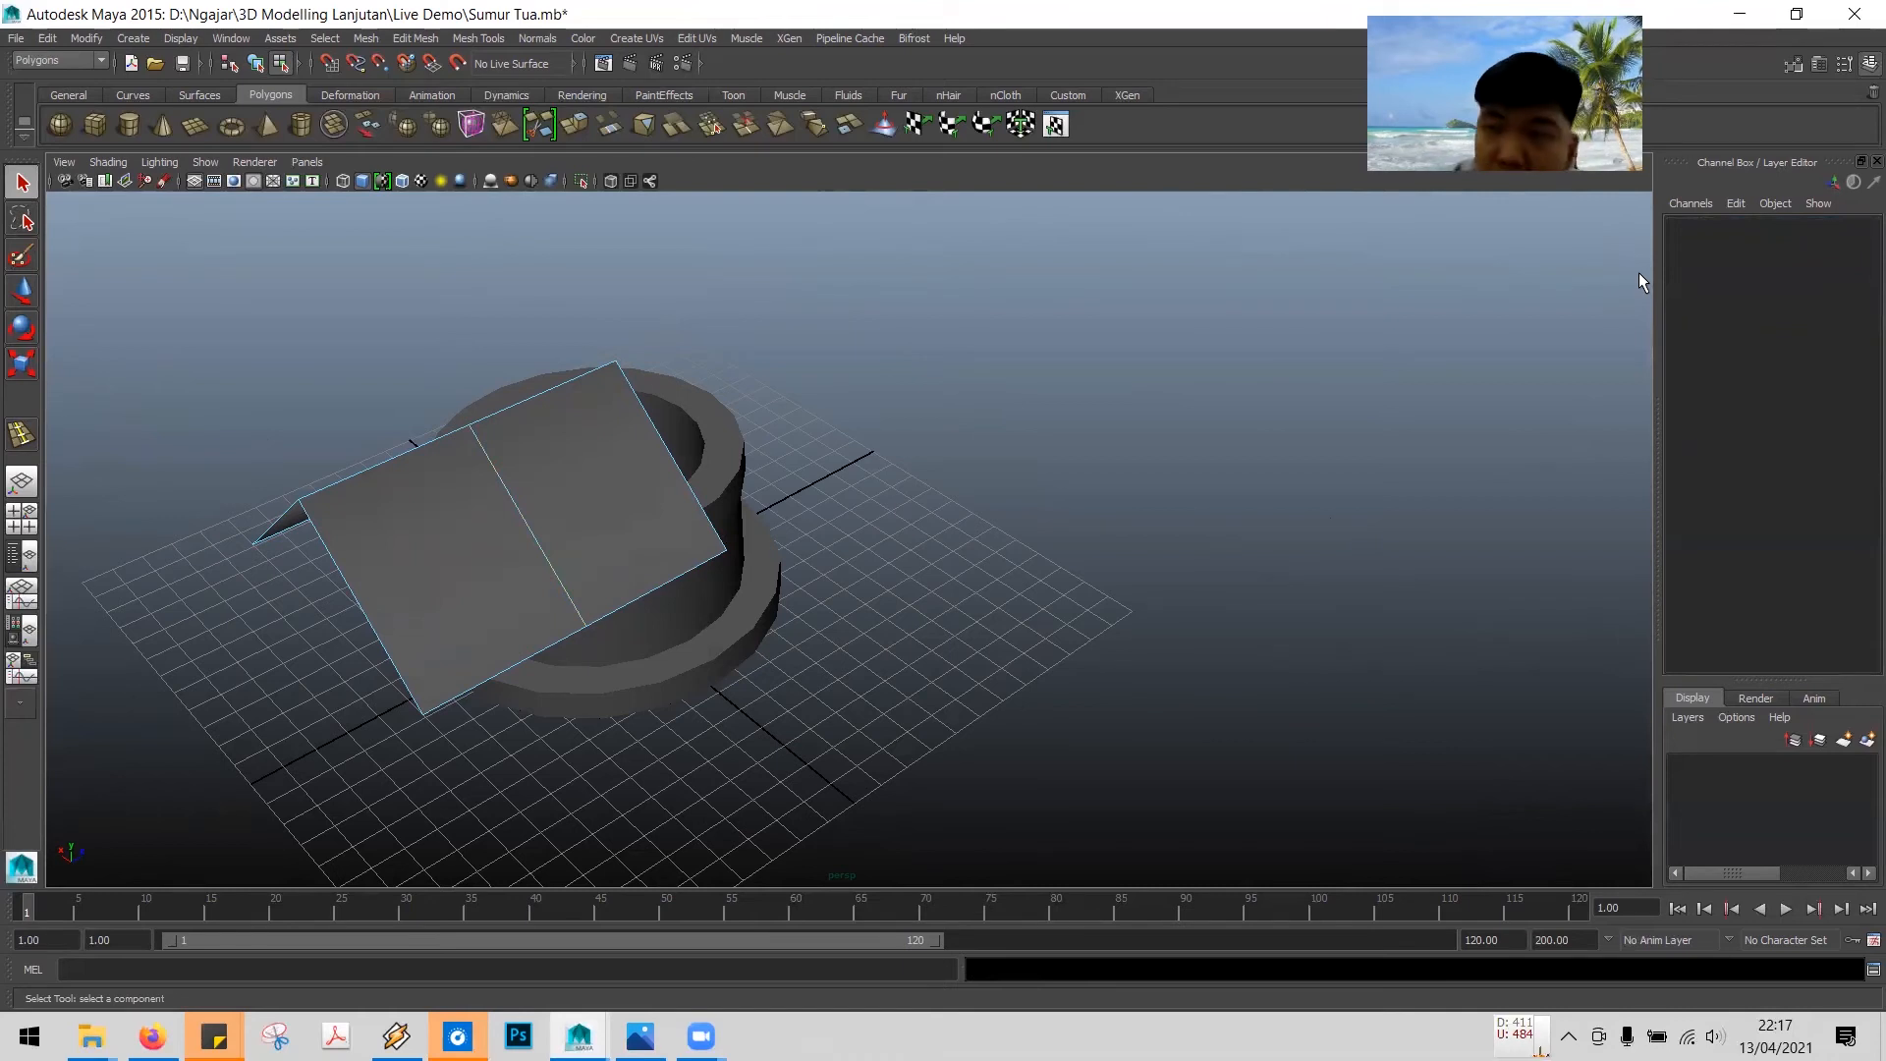
# - Select the inserted roof edge loop and set its split weight to 0.5
pyautogui.click(527, 534)
pyautogui.click(1727, 257)
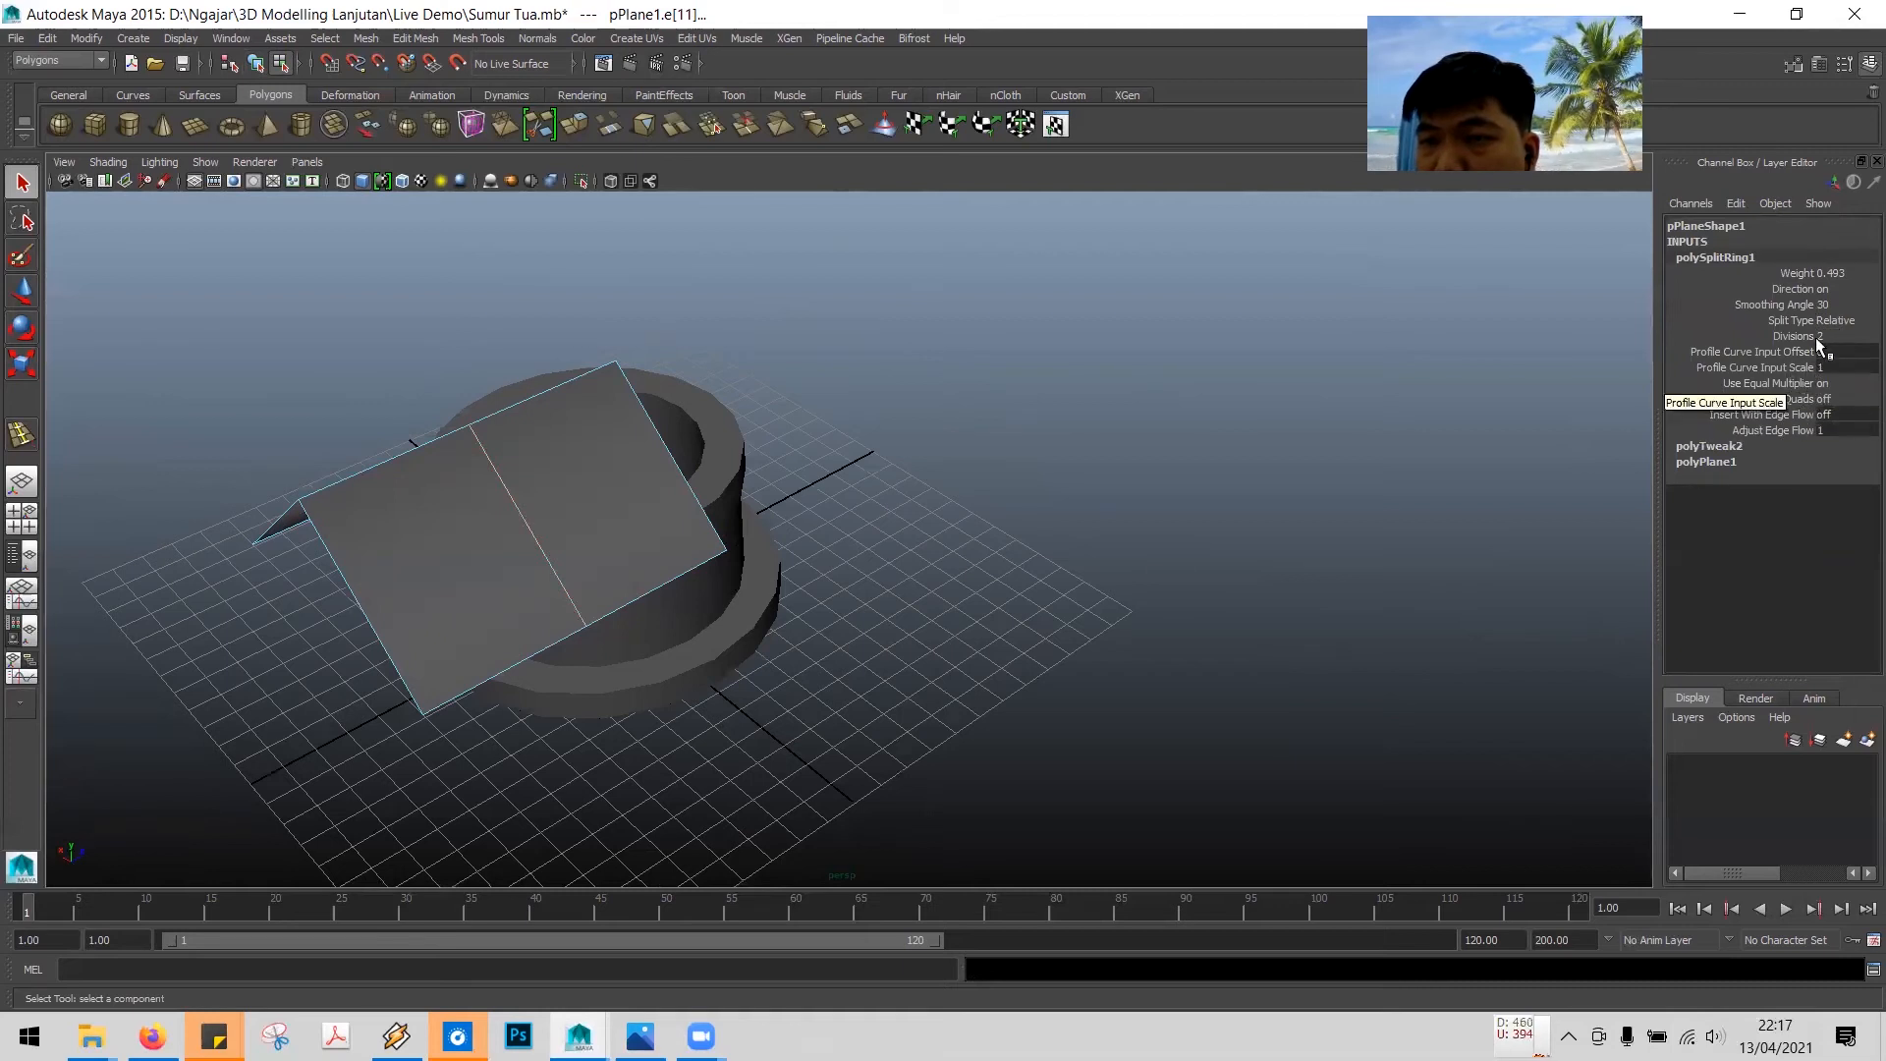
pyautogui.click(1833, 273)
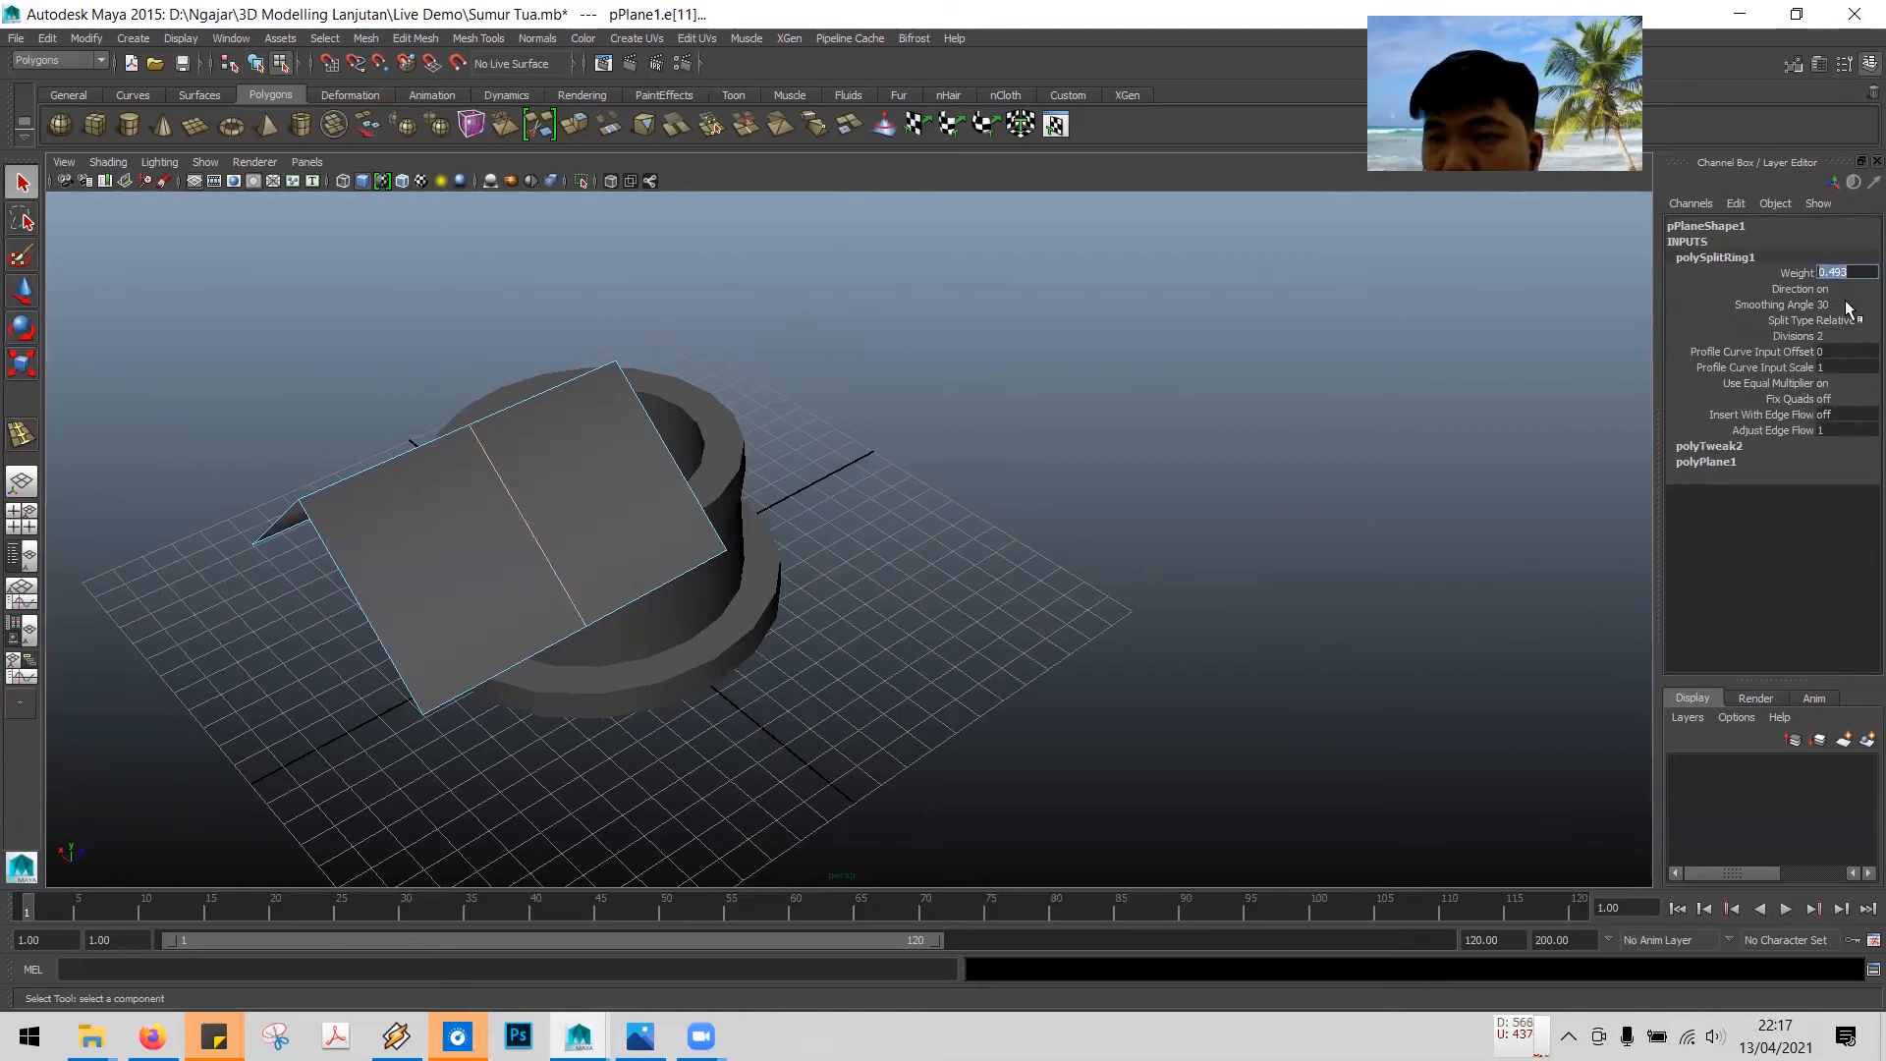
pyautogui.press('Right')
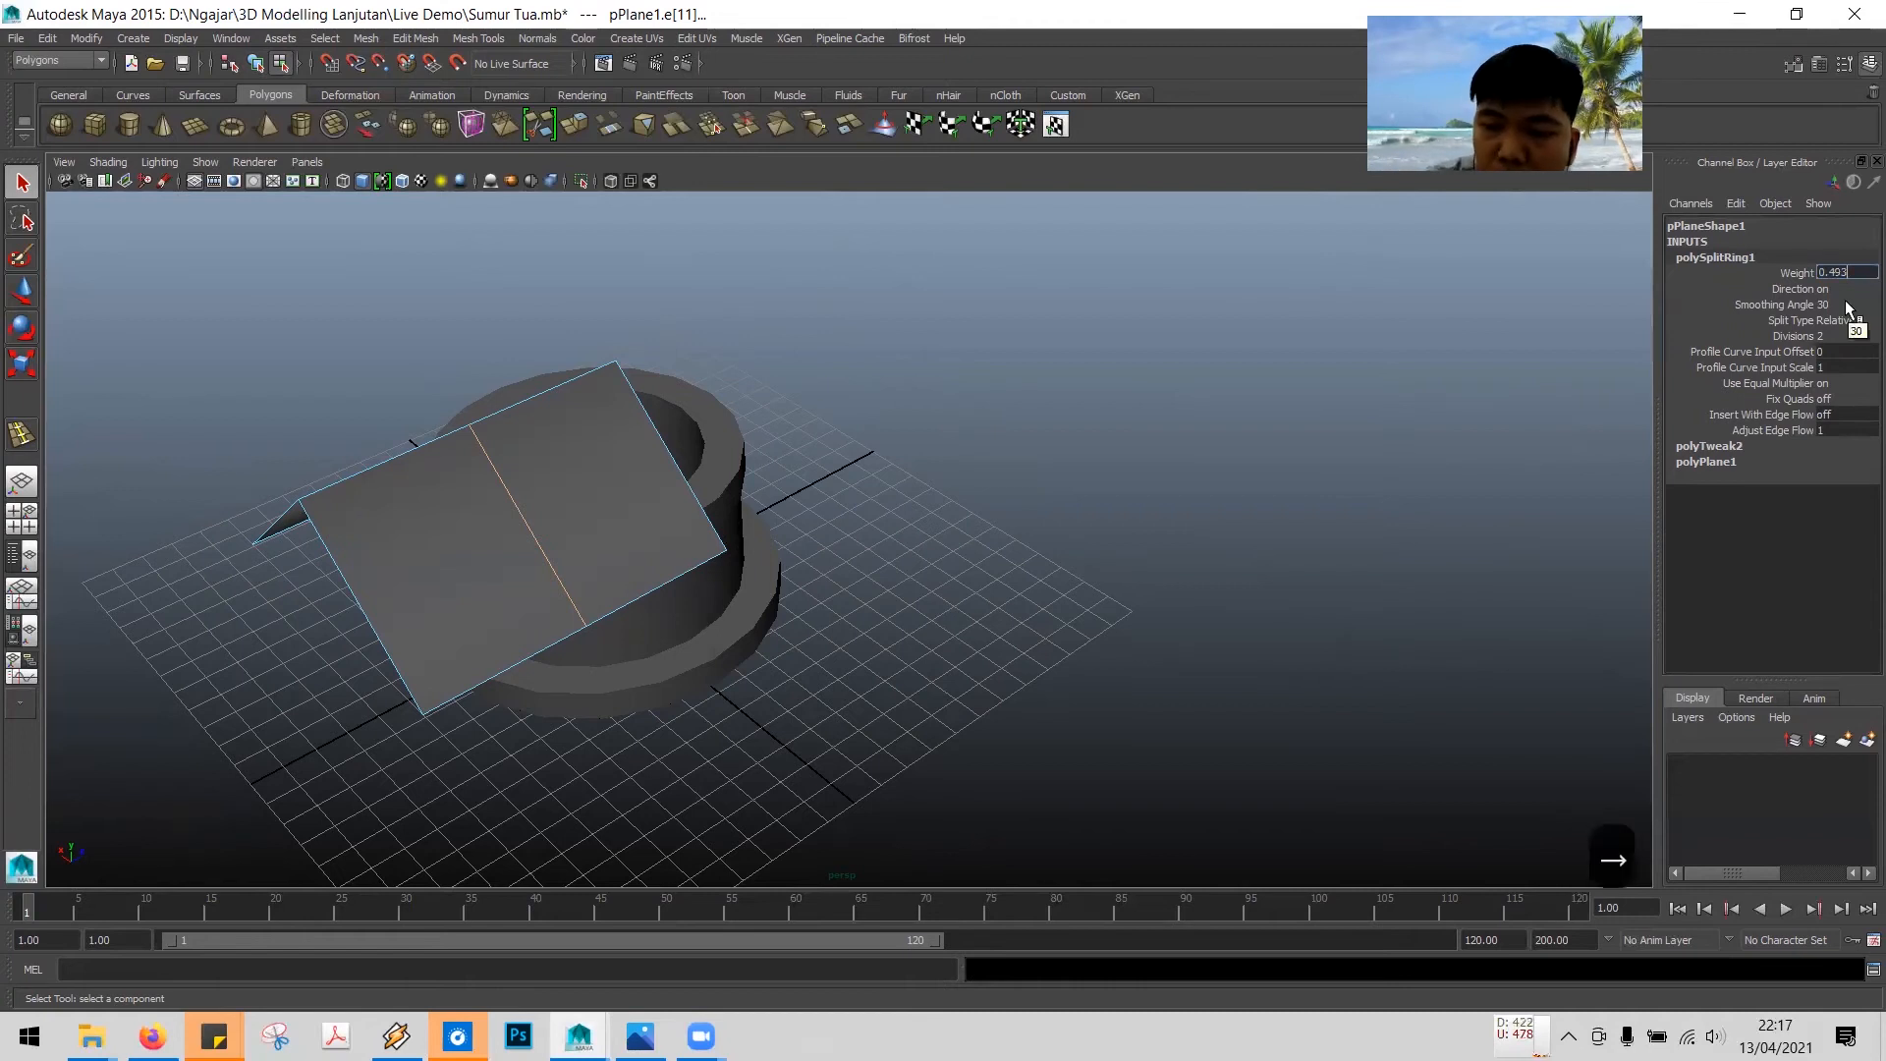
pyautogui.press('BackSpace')
pyautogui.press('BackSpace')
pyautogui.press('BackSpace')
pyautogui.write('5')
pyautogui.press('Return')
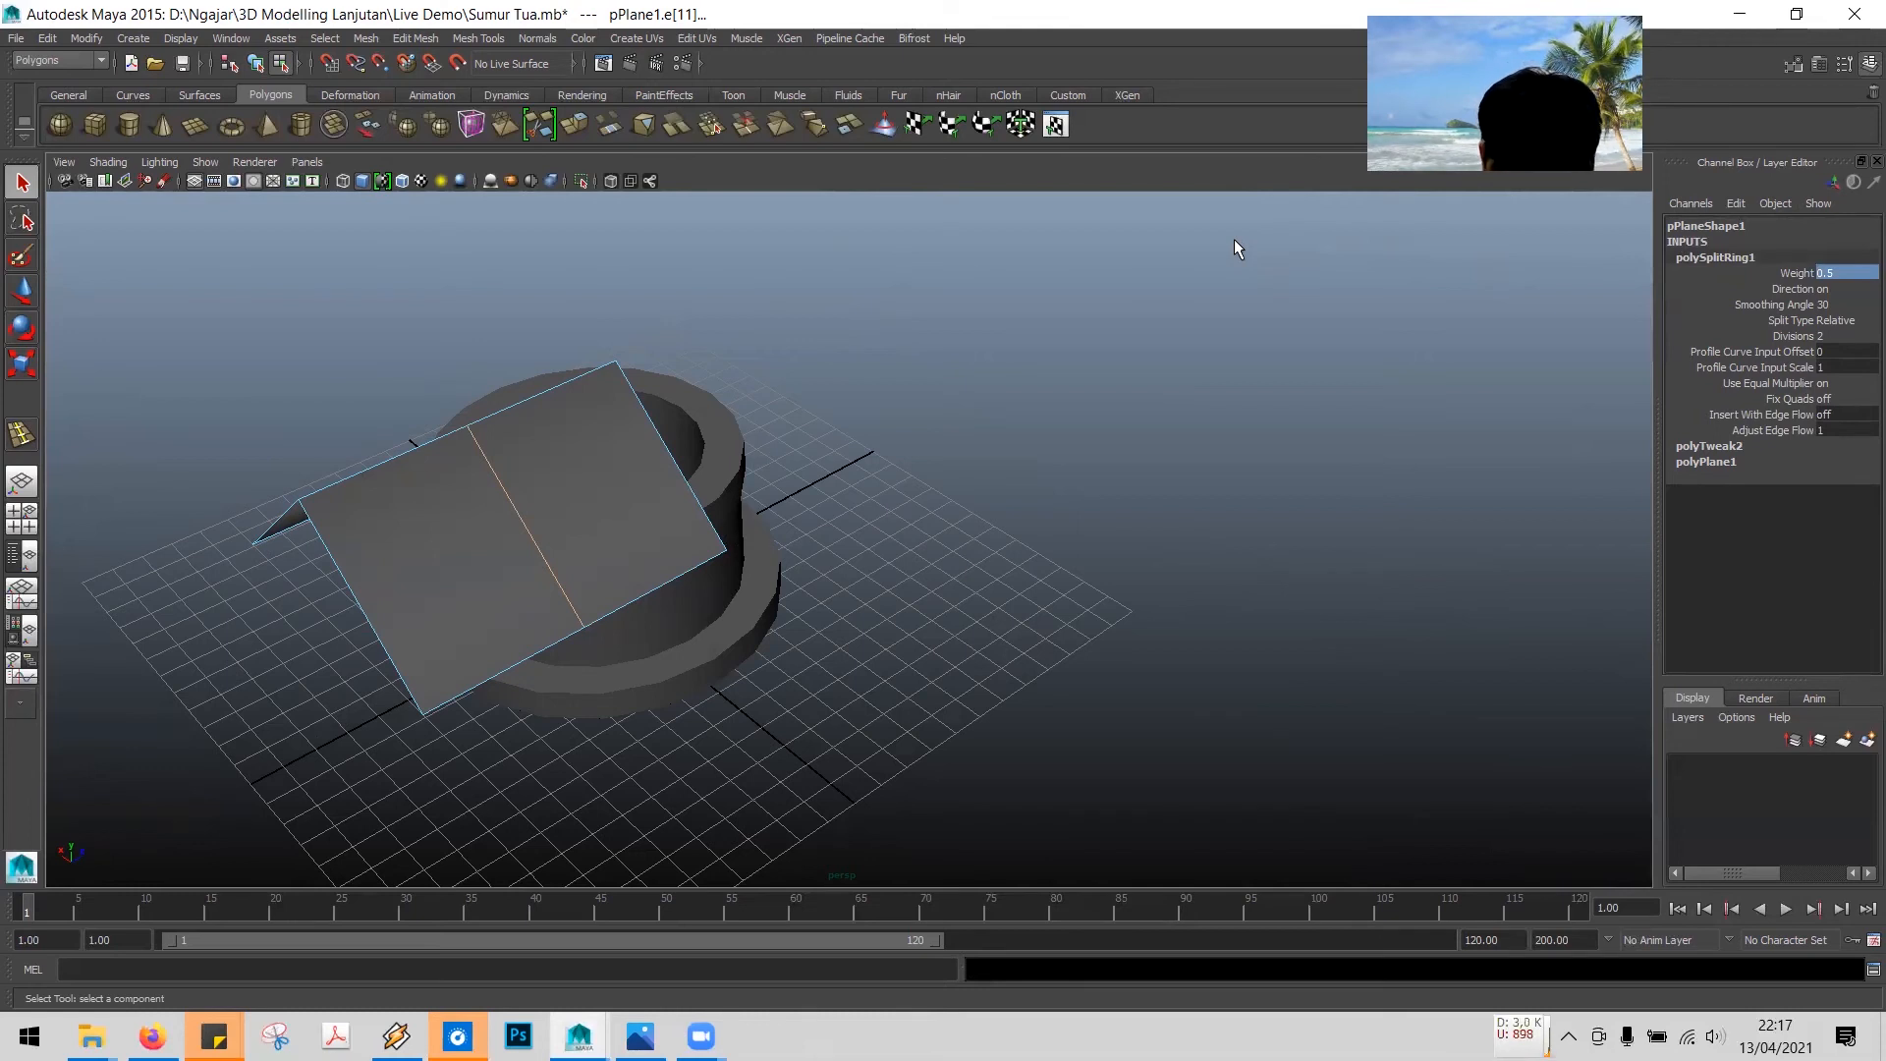
# - Switch to vertex mode and raise the roof's middle ridge vertex upward with the Move tool
pyautogui.rightClick(592, 478)
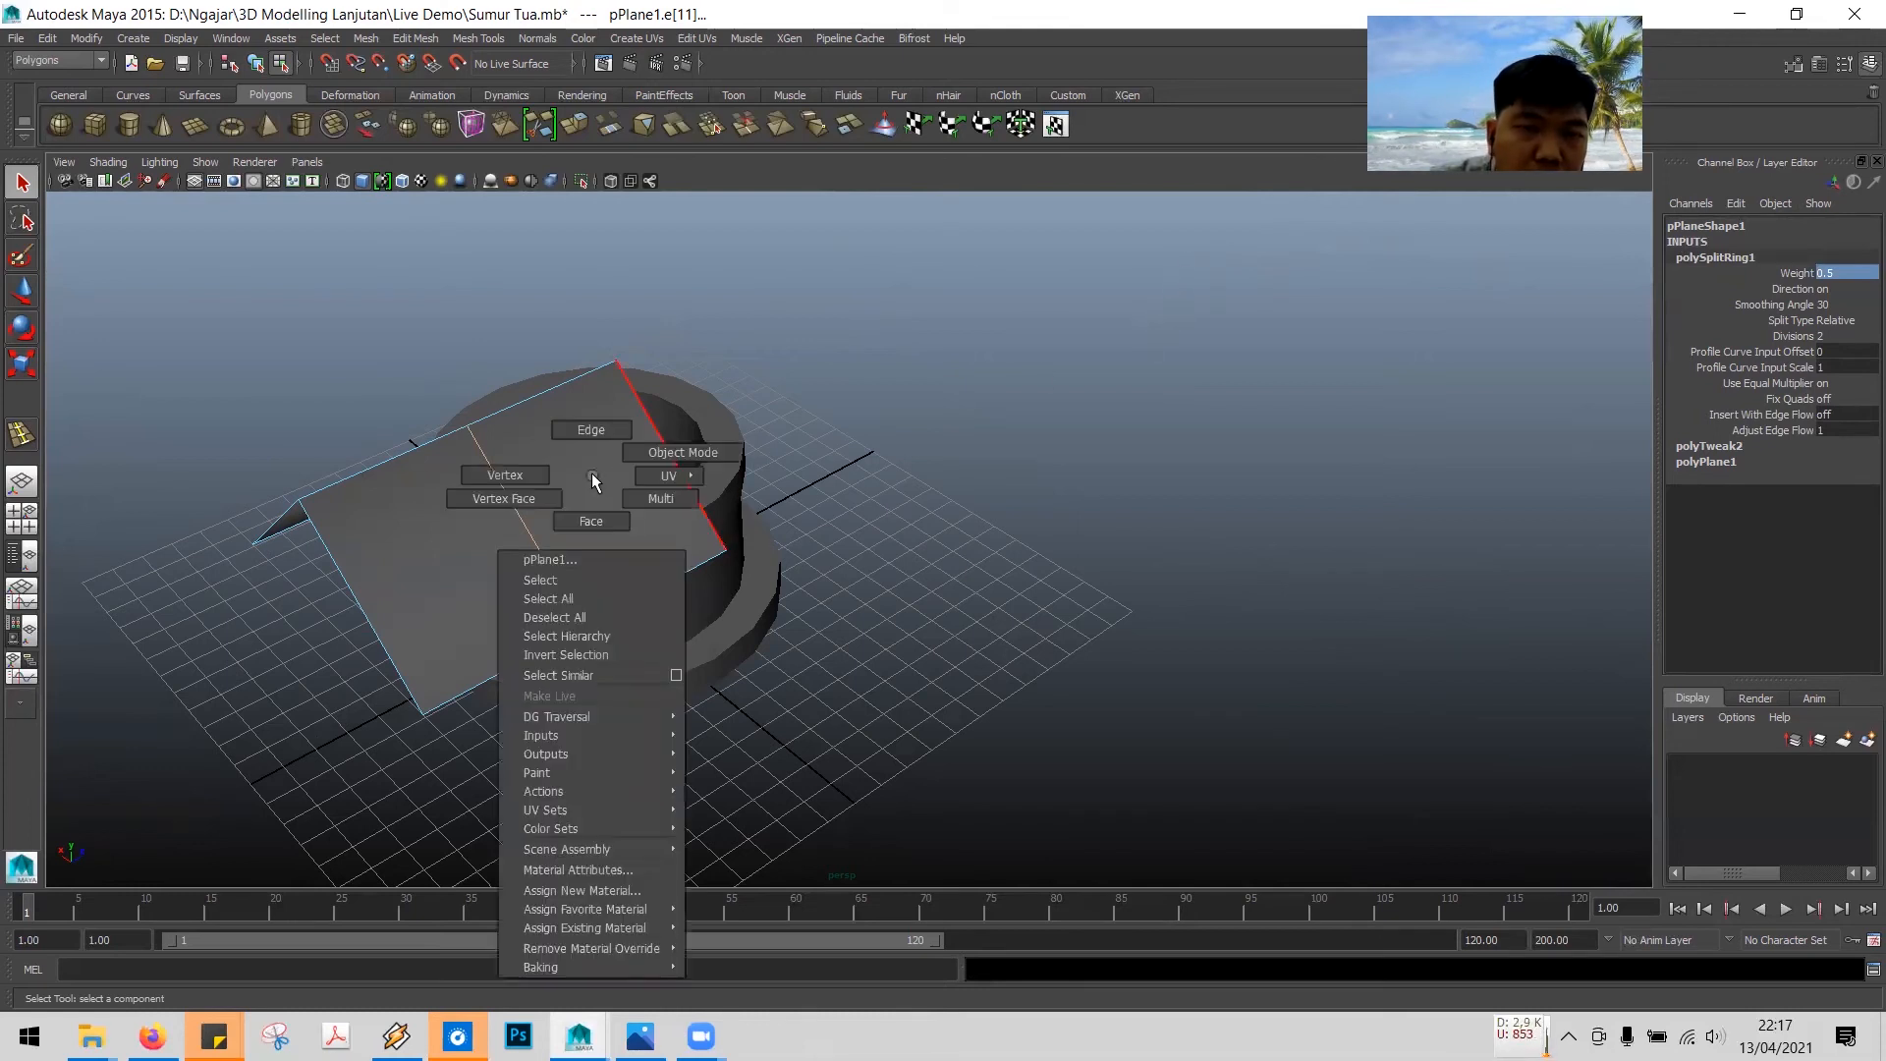
pyautogui.click(532, 480)
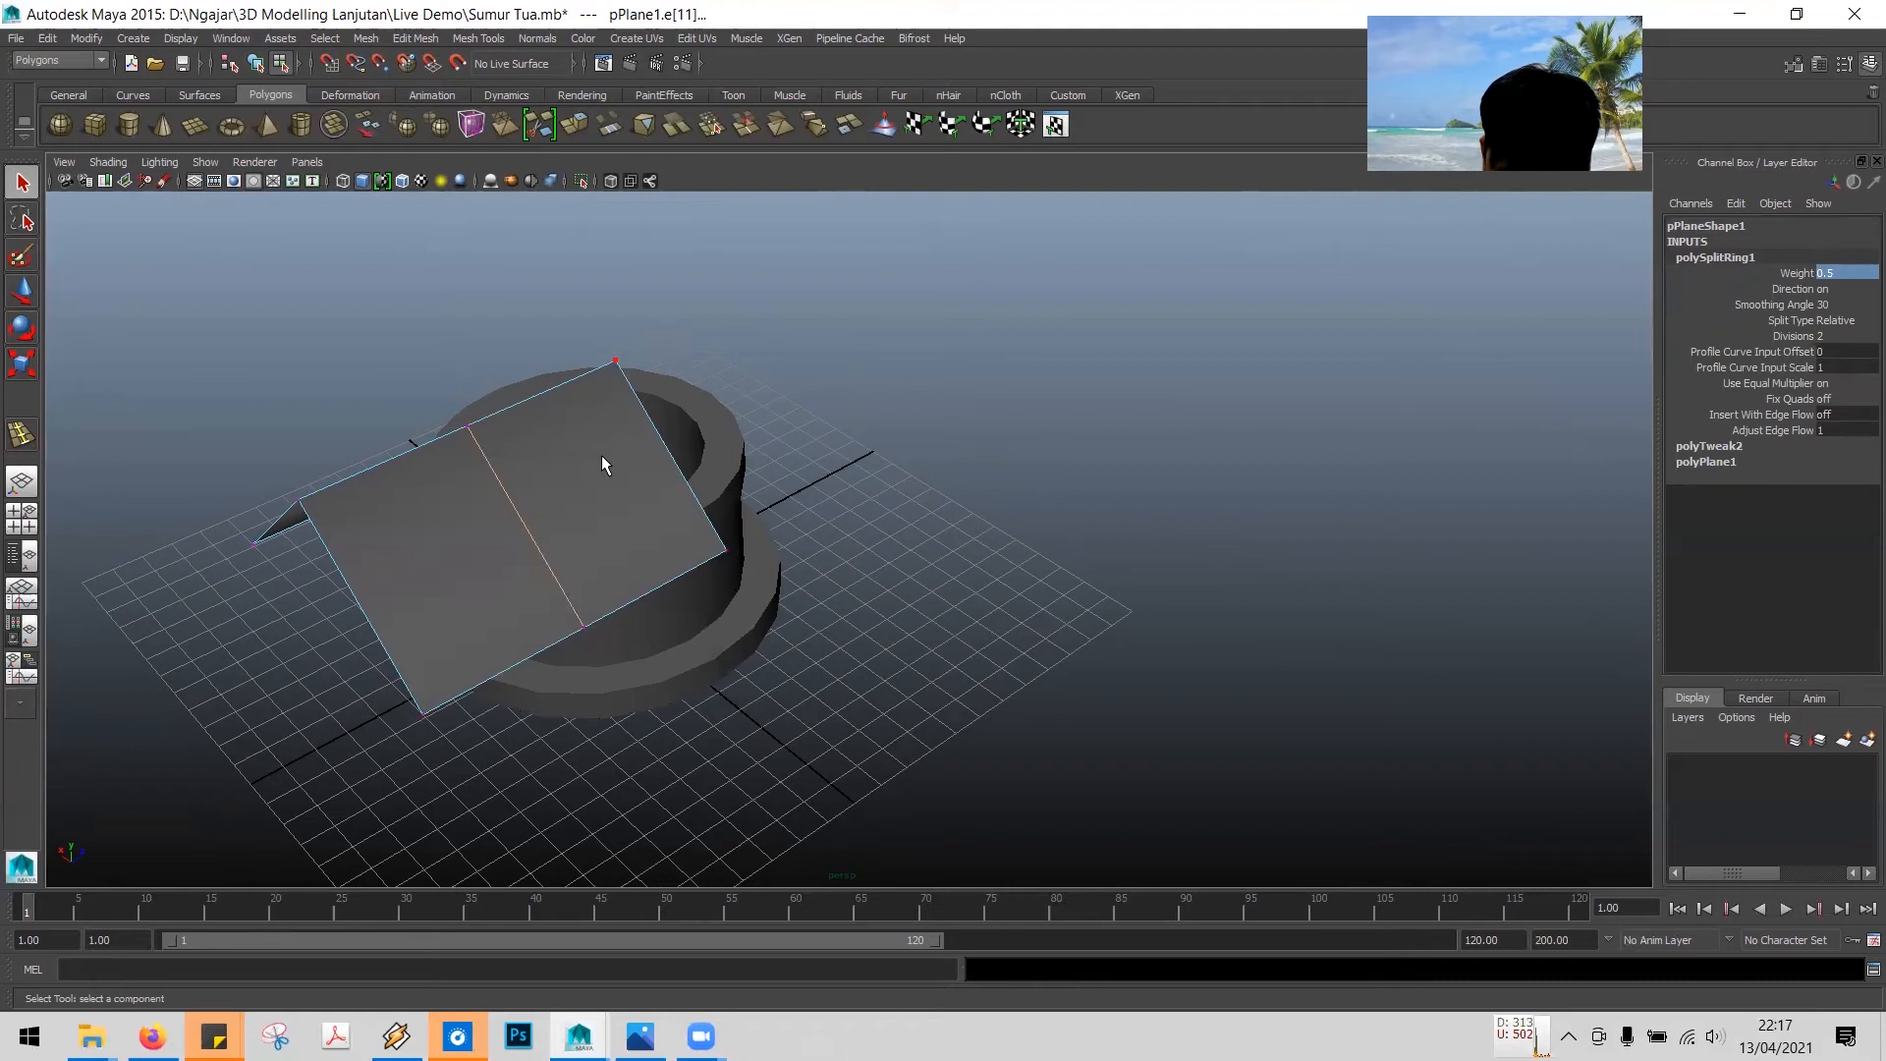
pyautogui.keyDown('alt'); pyautogui.moveTo(467, 434); pyautogui.dragTo(610, 539); pyautogui.keyUp('alt')
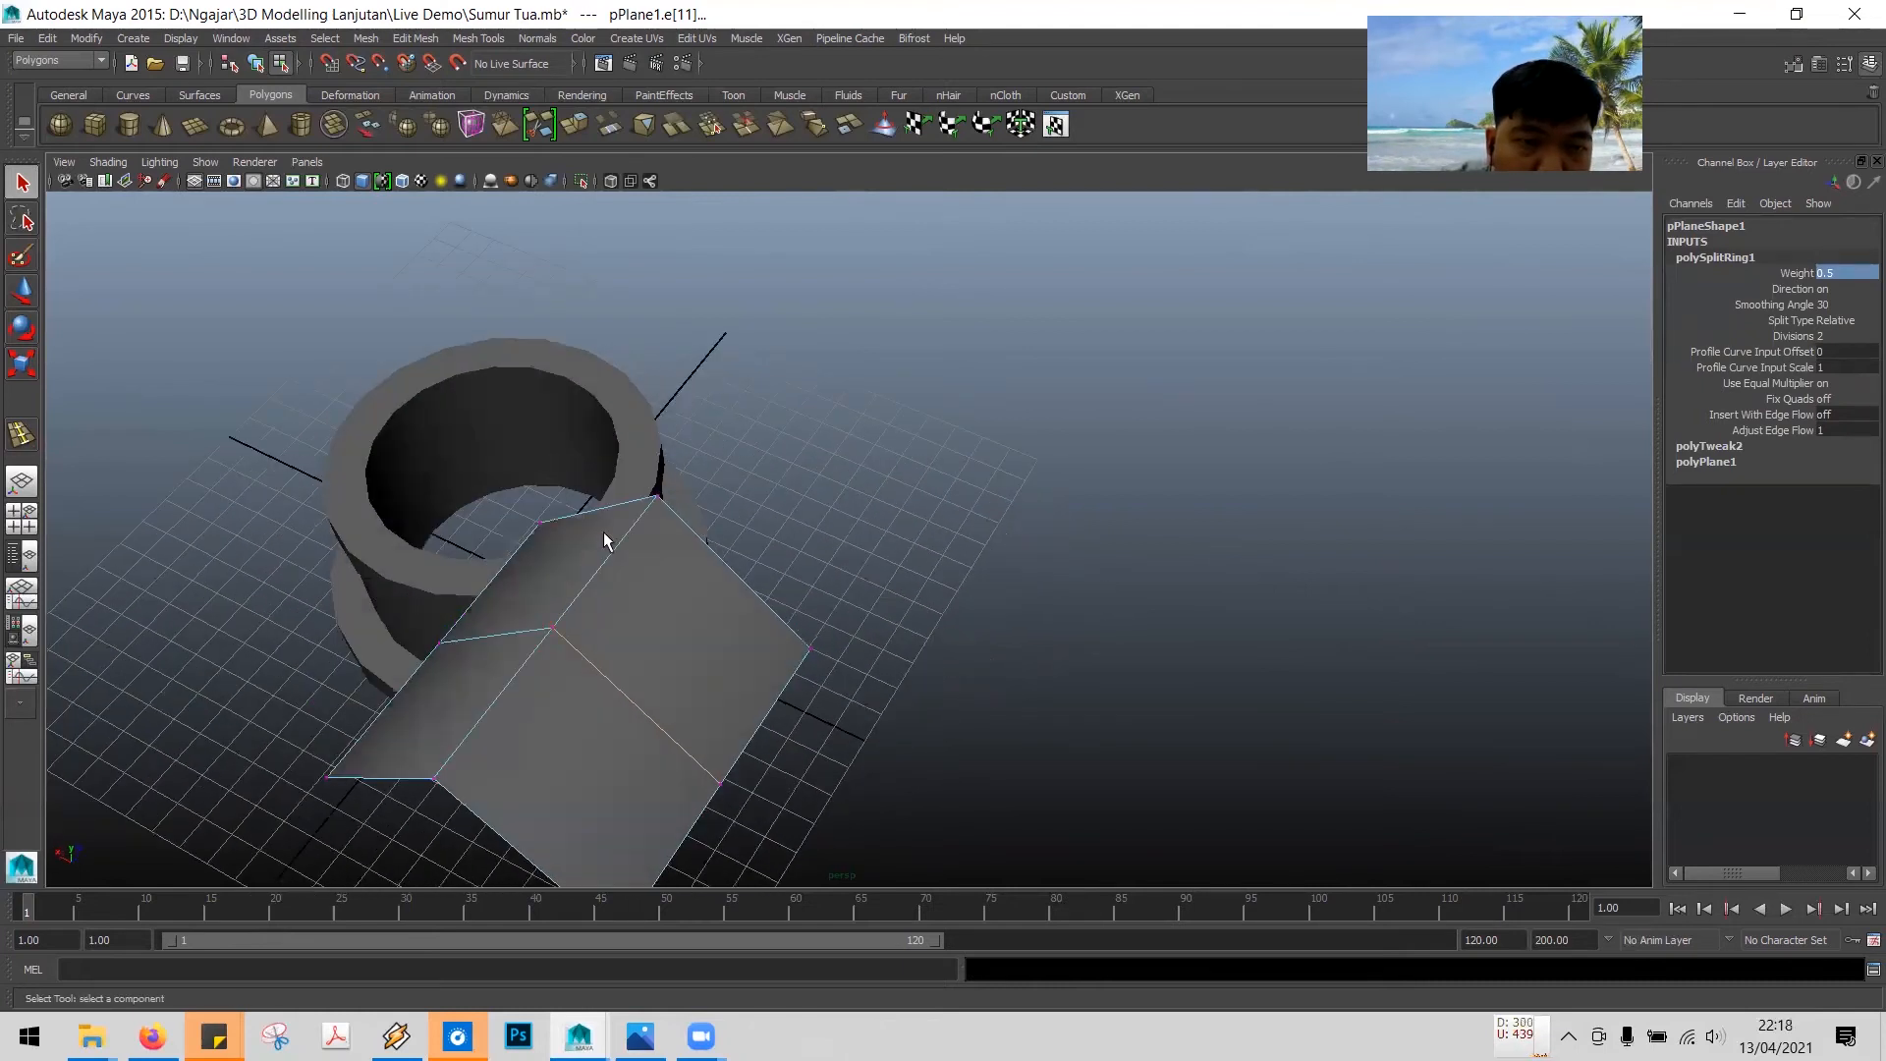
pyautogui.click(553, 627)
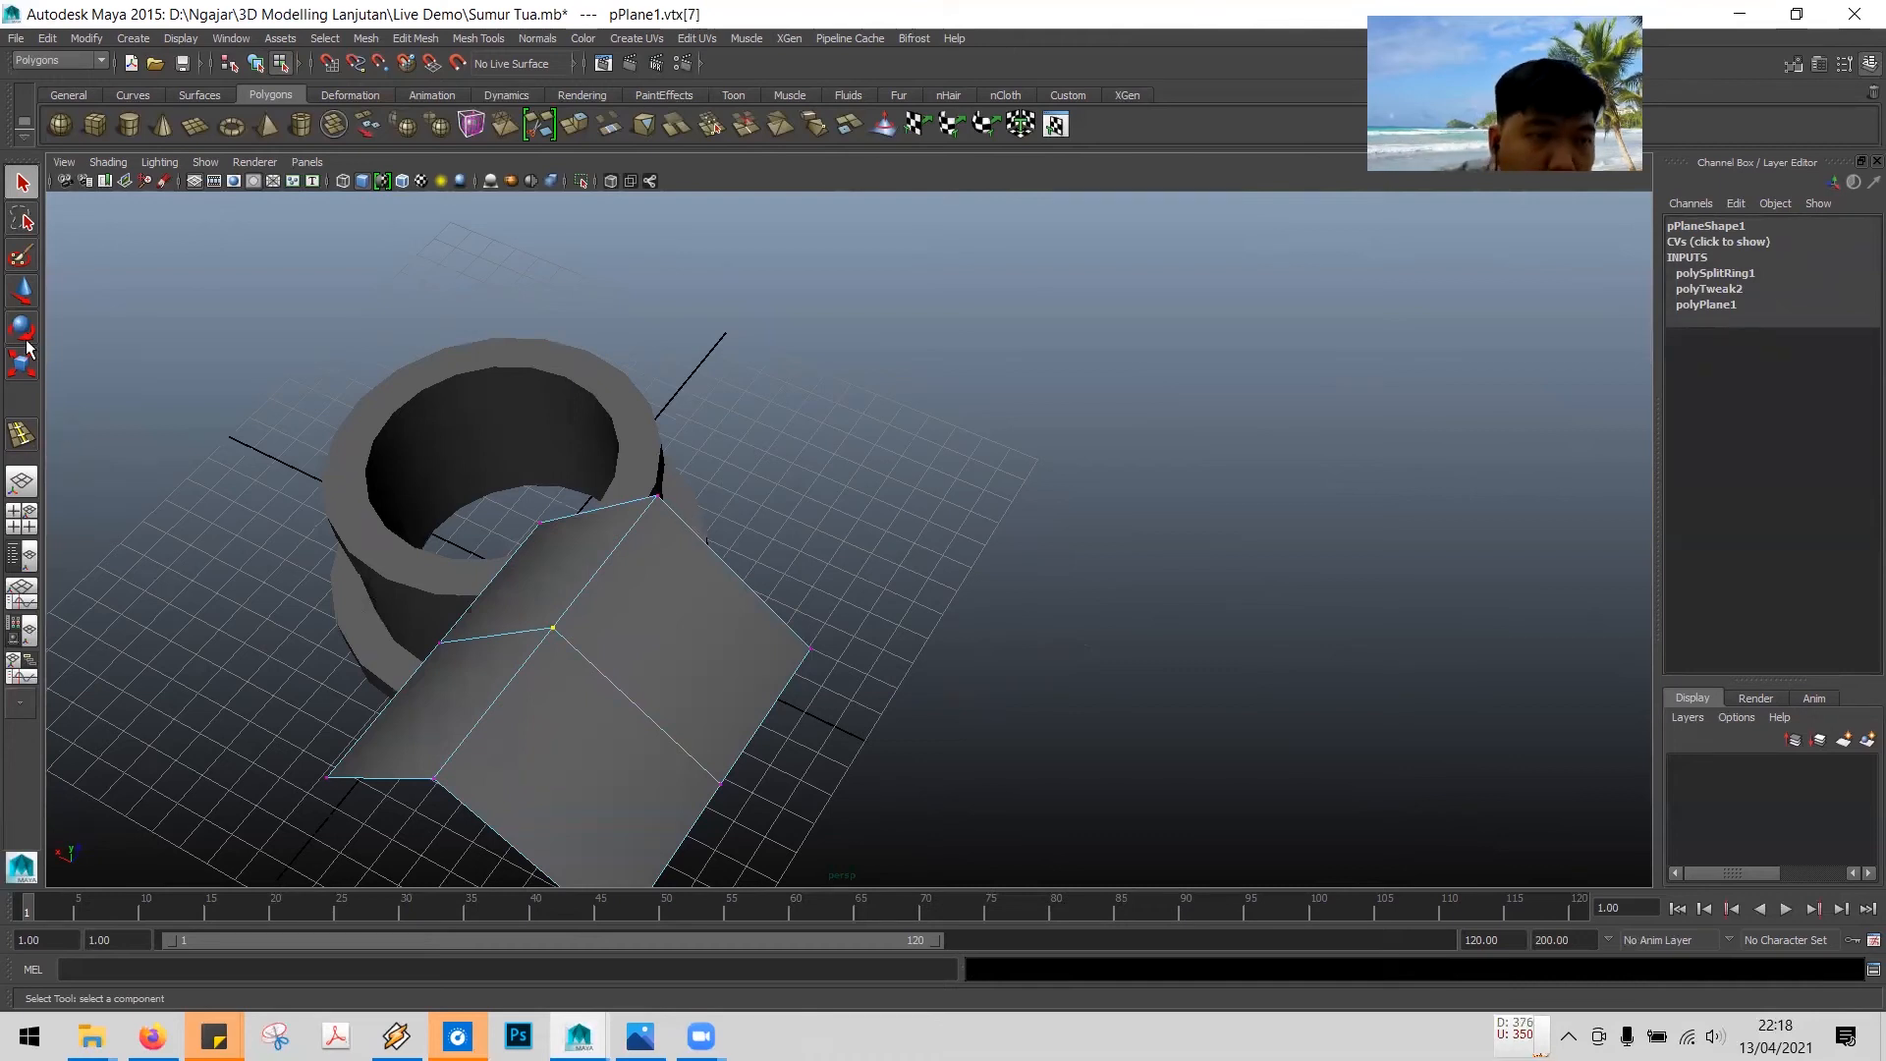
pyautogui.click(21, 291)
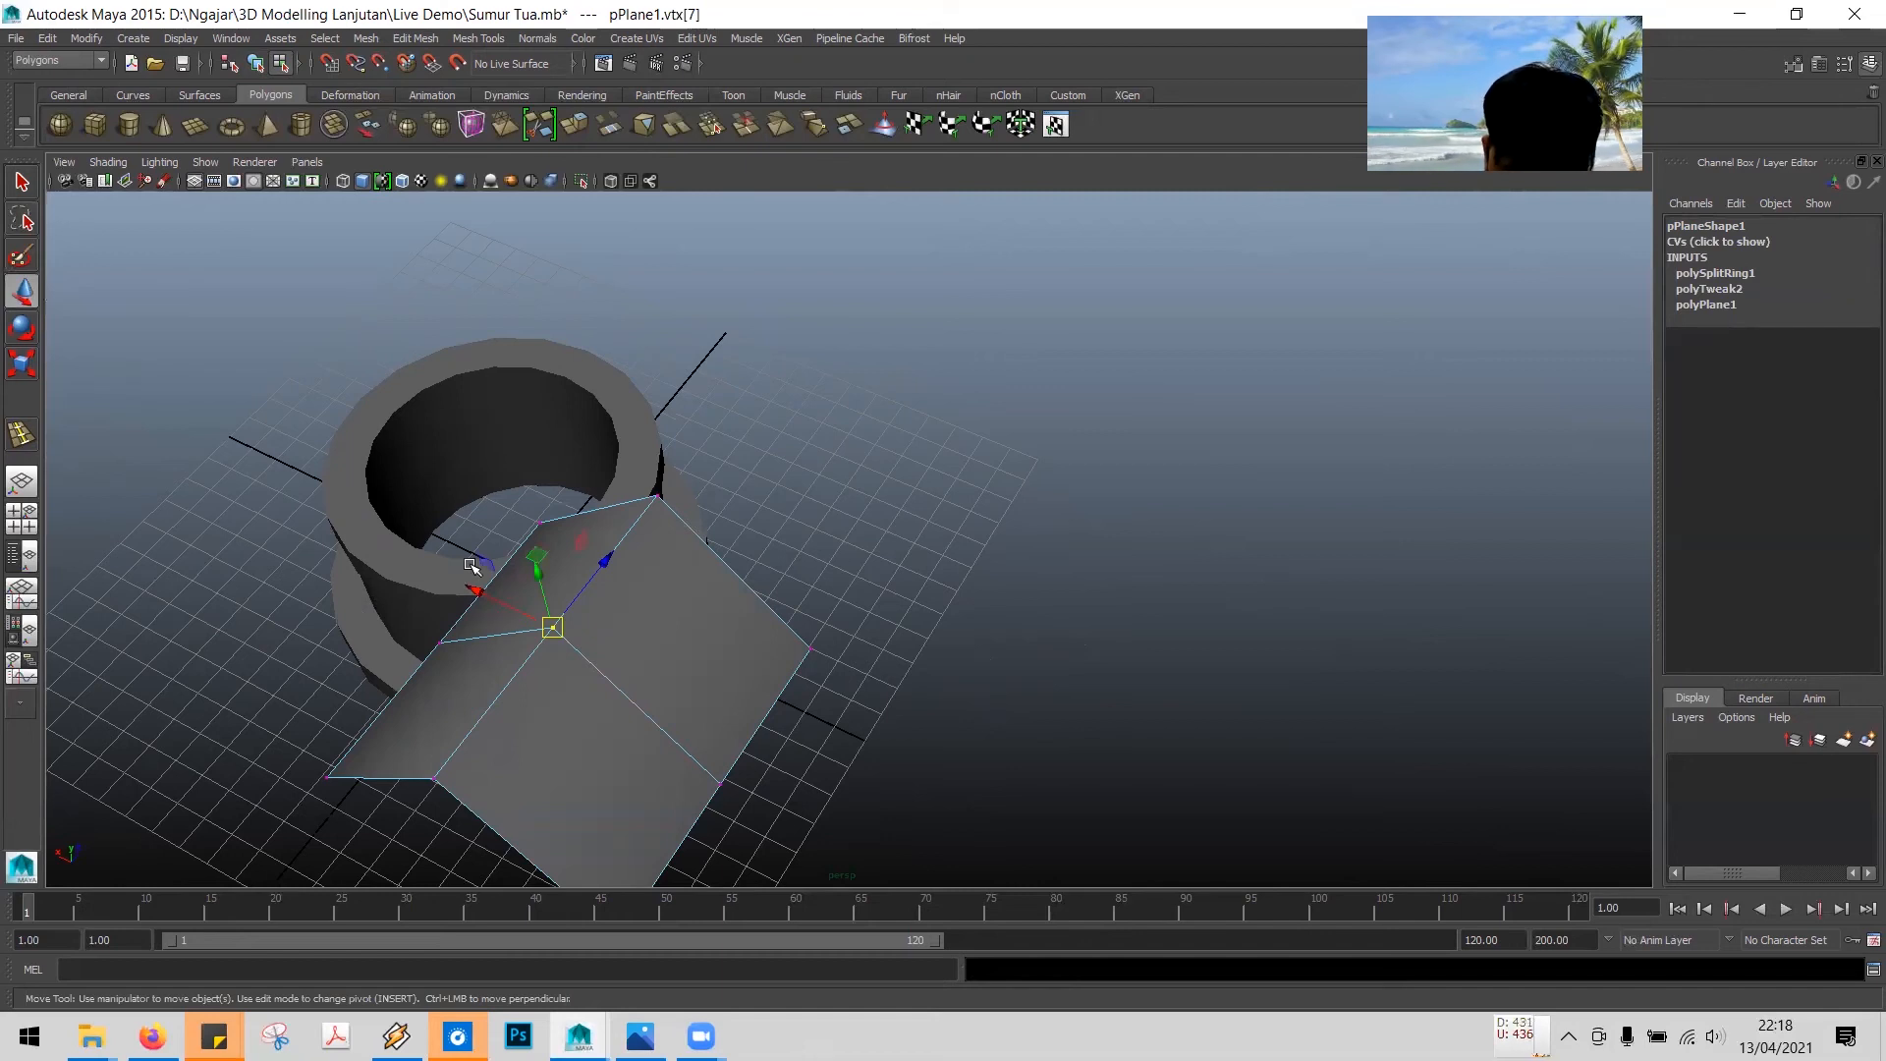
pyautogui.moveTo(776, 553)
pyautogui.keyDown('alt'); pyautogui.mouseDown()
pyautogui.moveTo(796, 530)
pyautogui.moveTo(720, 522)
pyautogui.moveTo(724, 547)
pyautogui.moveTo(770, 451)
pyautogui.moveTo(829, 652)
pyautogui.moveTo(813, 560)
pyautogui.moveTo(821, 578)
pyautogui.moveTo(855, 530)
pyautogui.moveTo(930, 716)
pyautogui.moveTo(766, 581)
pyautogui.mouseUp(); pyautogui.keyUp('alt')
pyautogui.scroll(2, 860, 531)
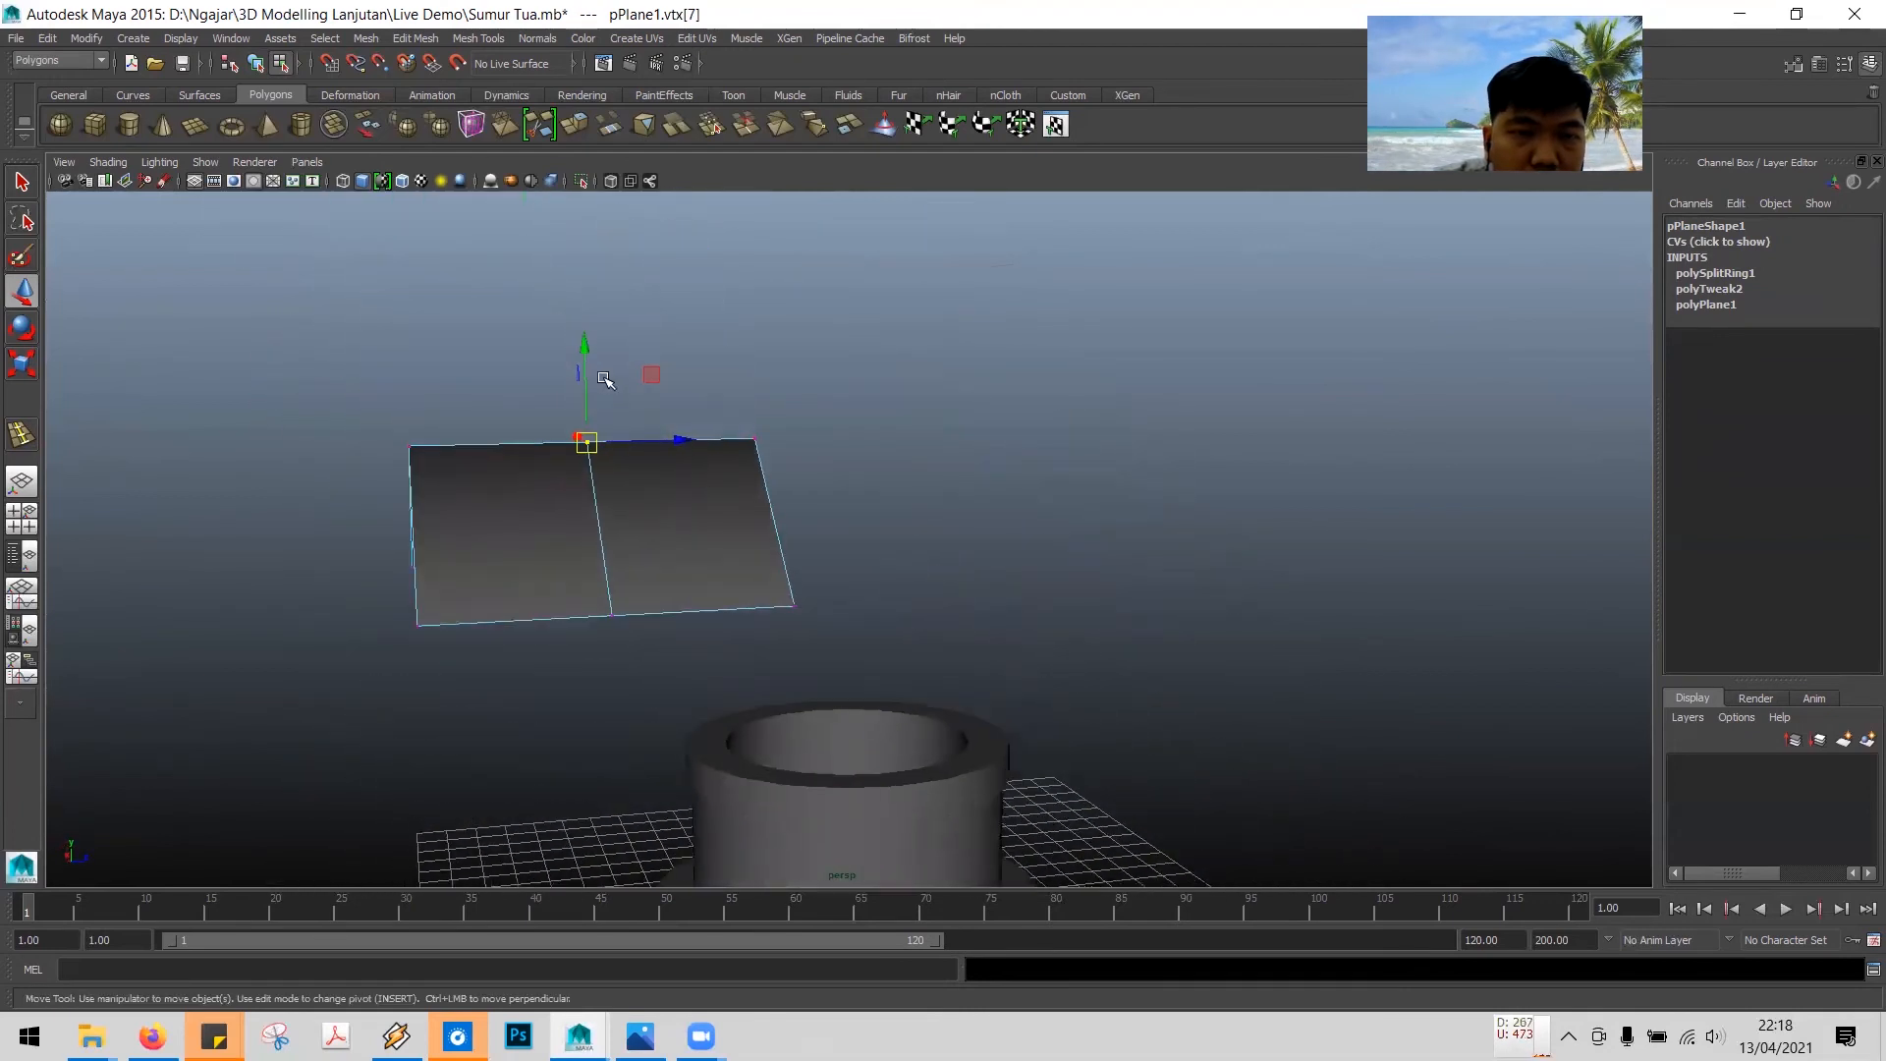
pyautogui.moveTo(581, 346); pyautogui.dragTo(584, 373)
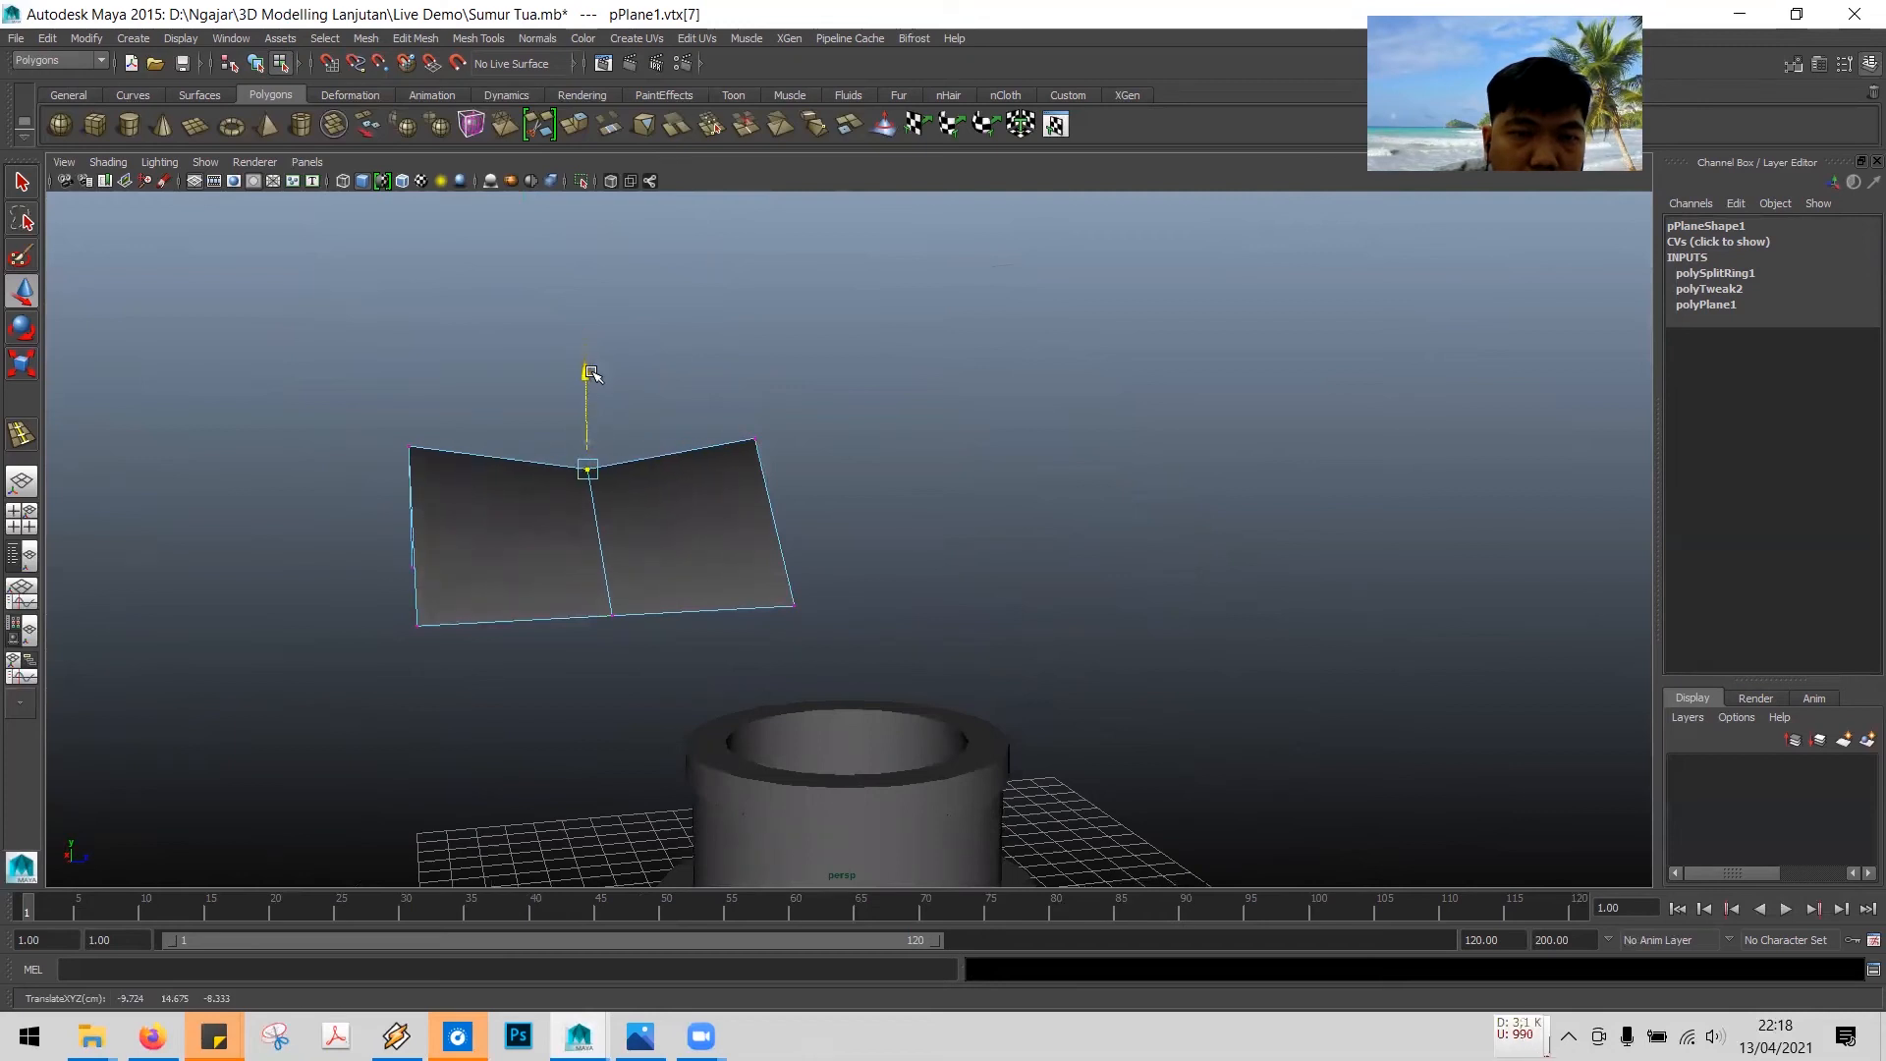
pyautogui.moveTo(804, 456)
pyautogui.keyDown('alt'); pyautogui.mouseDown()
pyautogui.moveTo(935, 492)
pyautogui.moveTo(1040, 438)
pyautogui.moveTo(1104, 446)
pyautogui.moveTo(897, 468)
pyautogui.moveTo(821, 438)
pyautogui.mouseUp(); pyautogui.keyUp('alt')
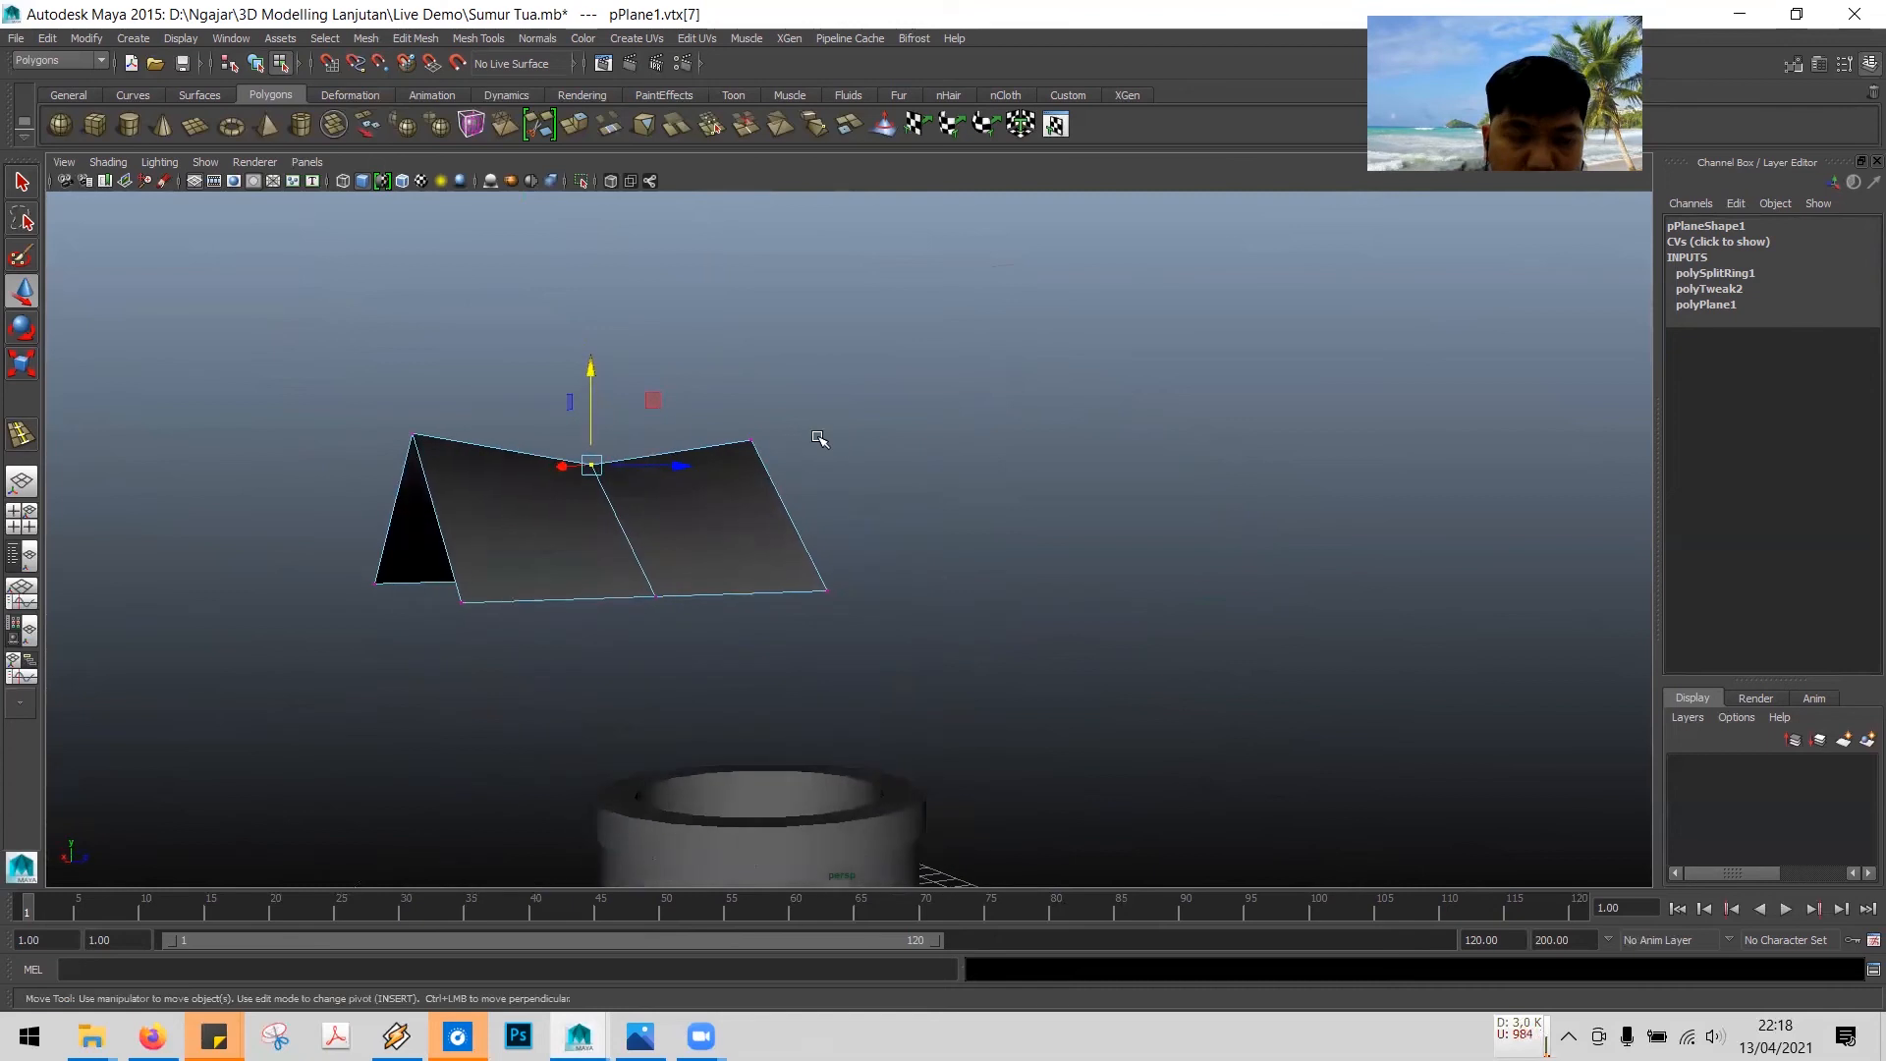
pyautogui.moveTo(964, 468)
pyautogui.keyDown('alt'); pyautogui.mouseDown()
pyautogui.moveTo(1208, 488)
pyautogui.moveTo(1278, 465)
pyautogui.moveTo(991, 478)
pyautogui.mouseUp(); pyautogui.keyUp('alt')
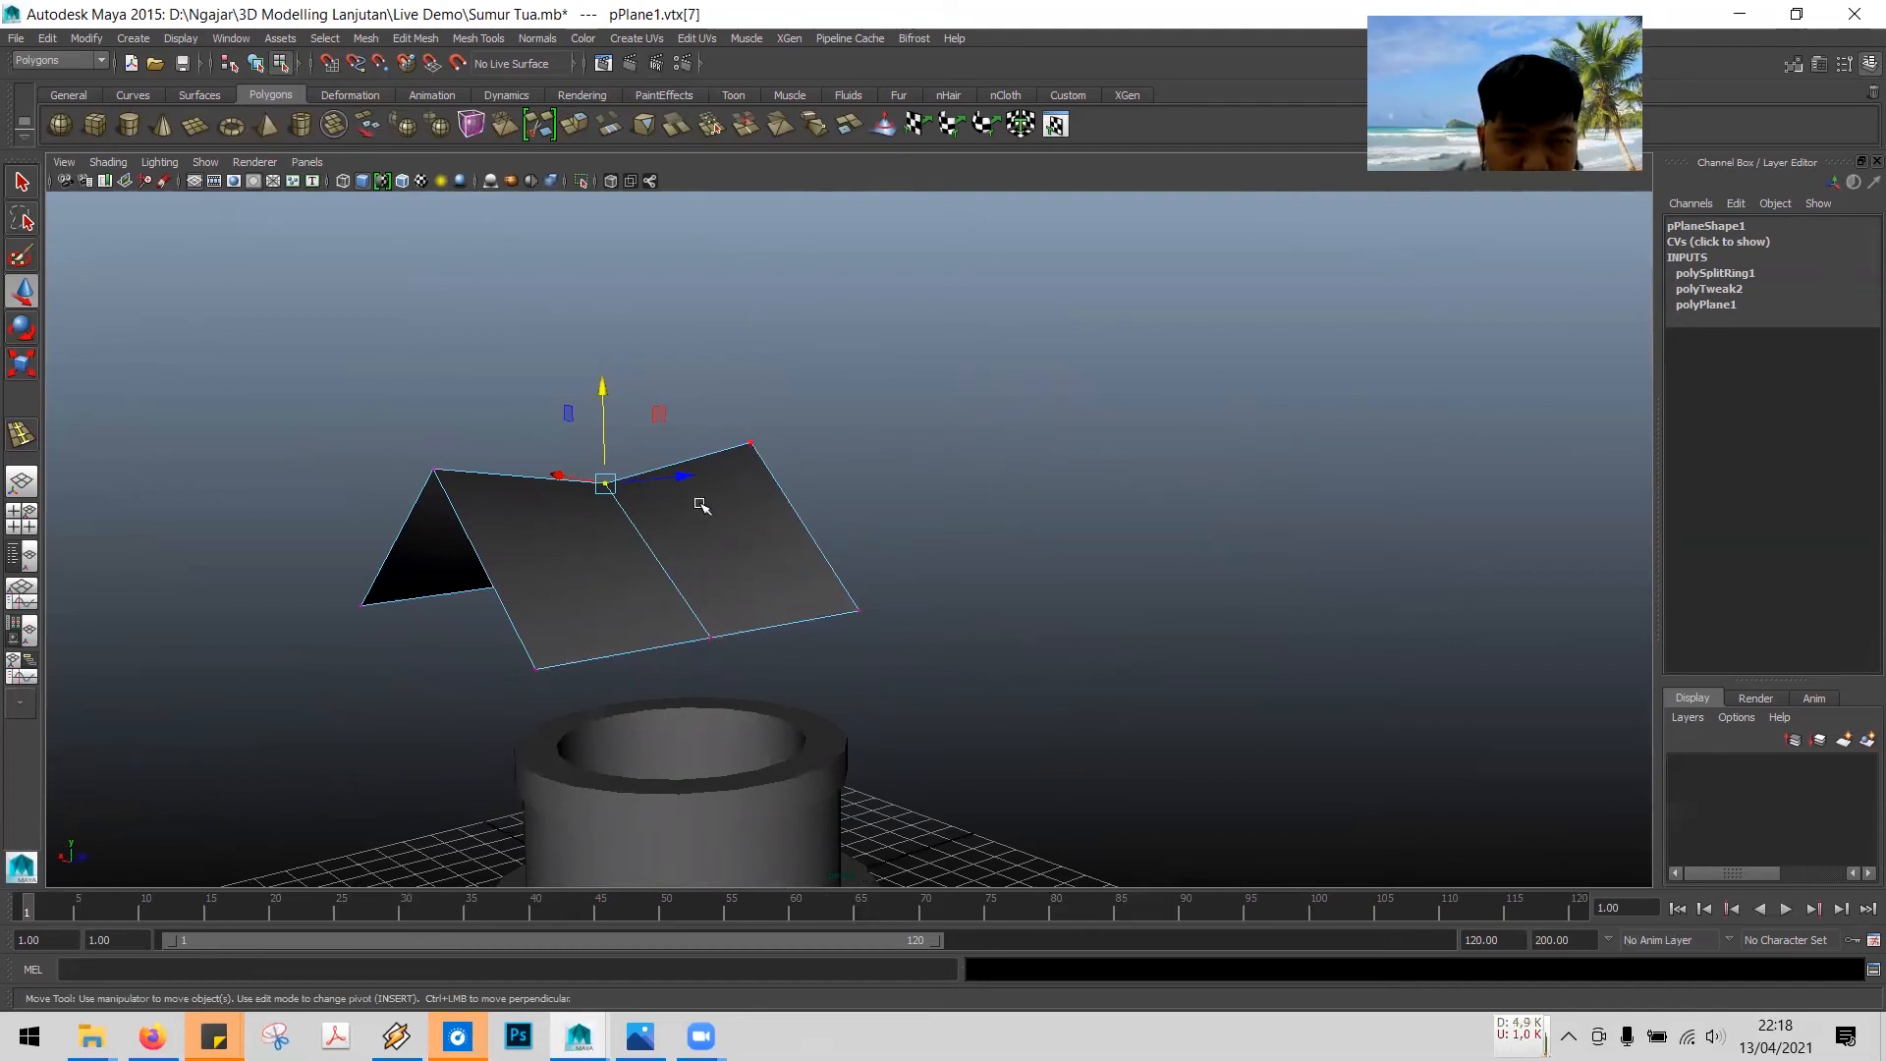
# - In the top view, move the roof plane so it sits centred over the well
pyautogui.click(22, 184)
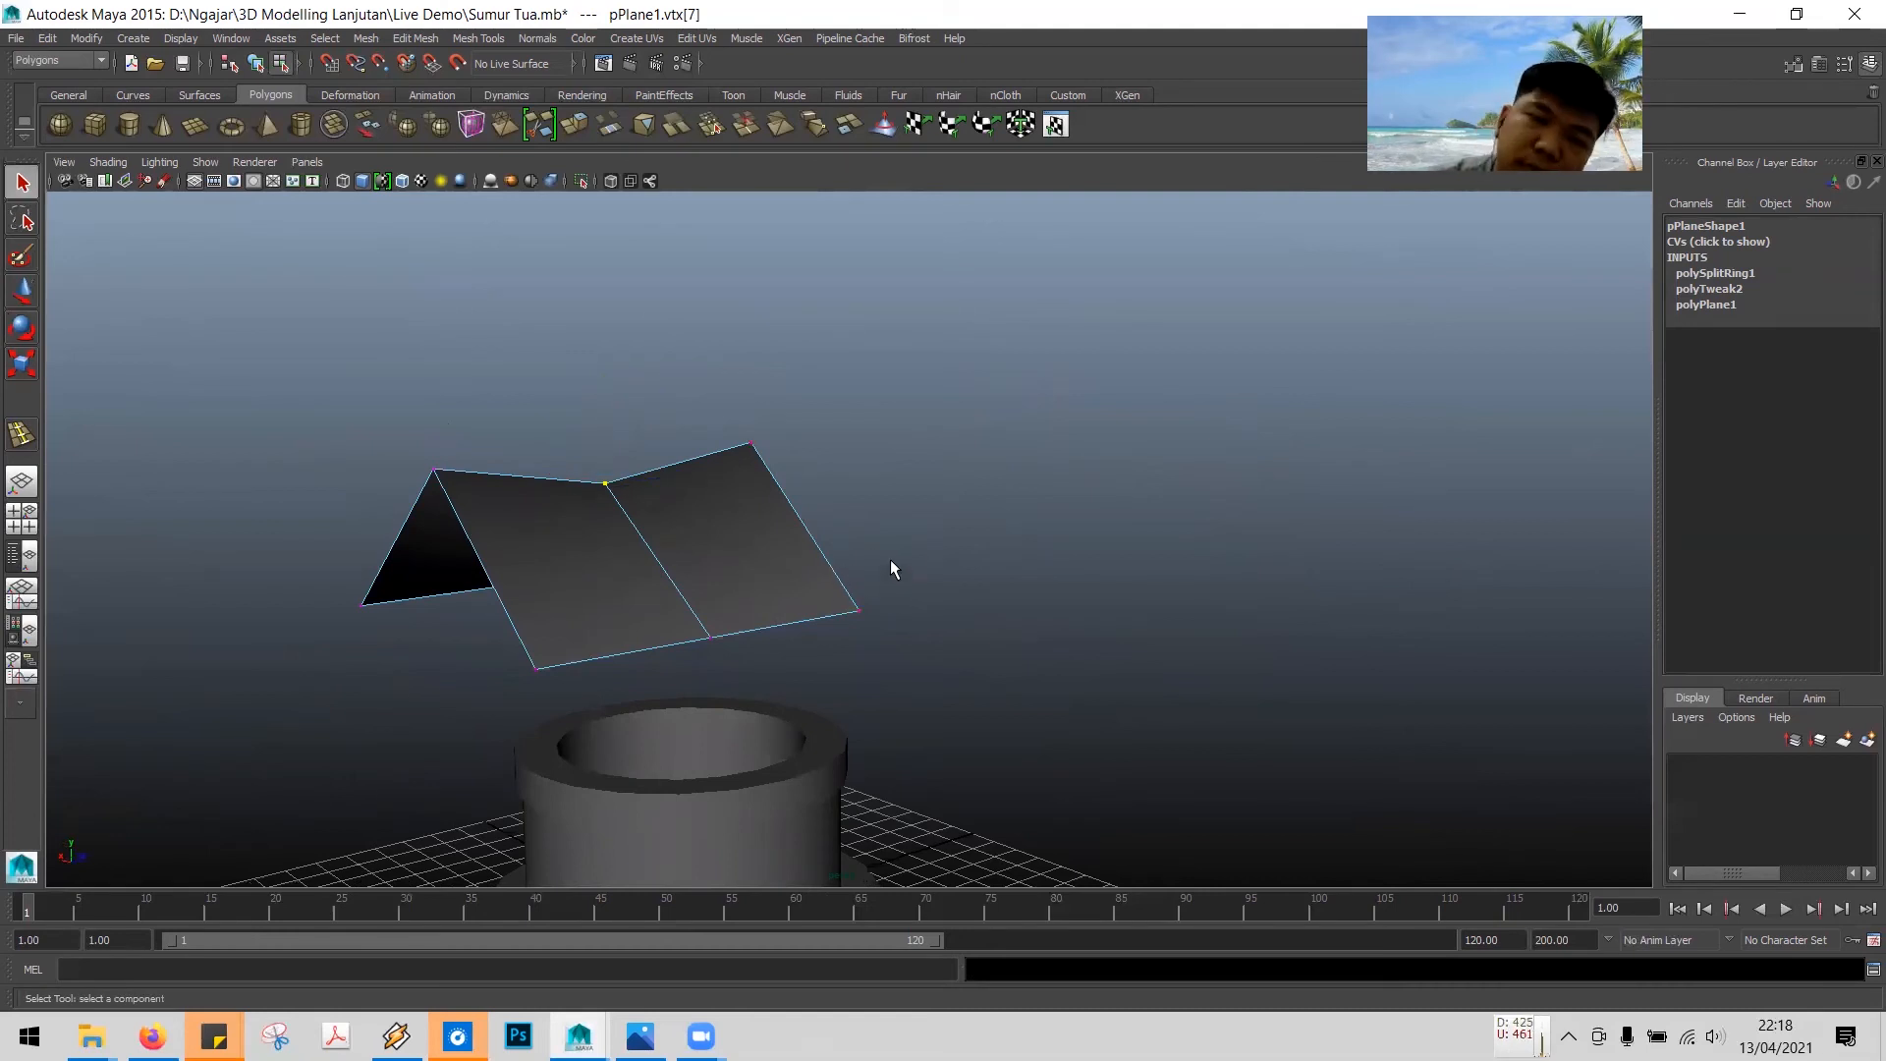
pyautogui.keyDown('alt'); pyautogui.moveTo(899, 573); pyautogui.dragTo(1023, 537); pyautogui.keyUp('alt')
pyautogui.press('space')
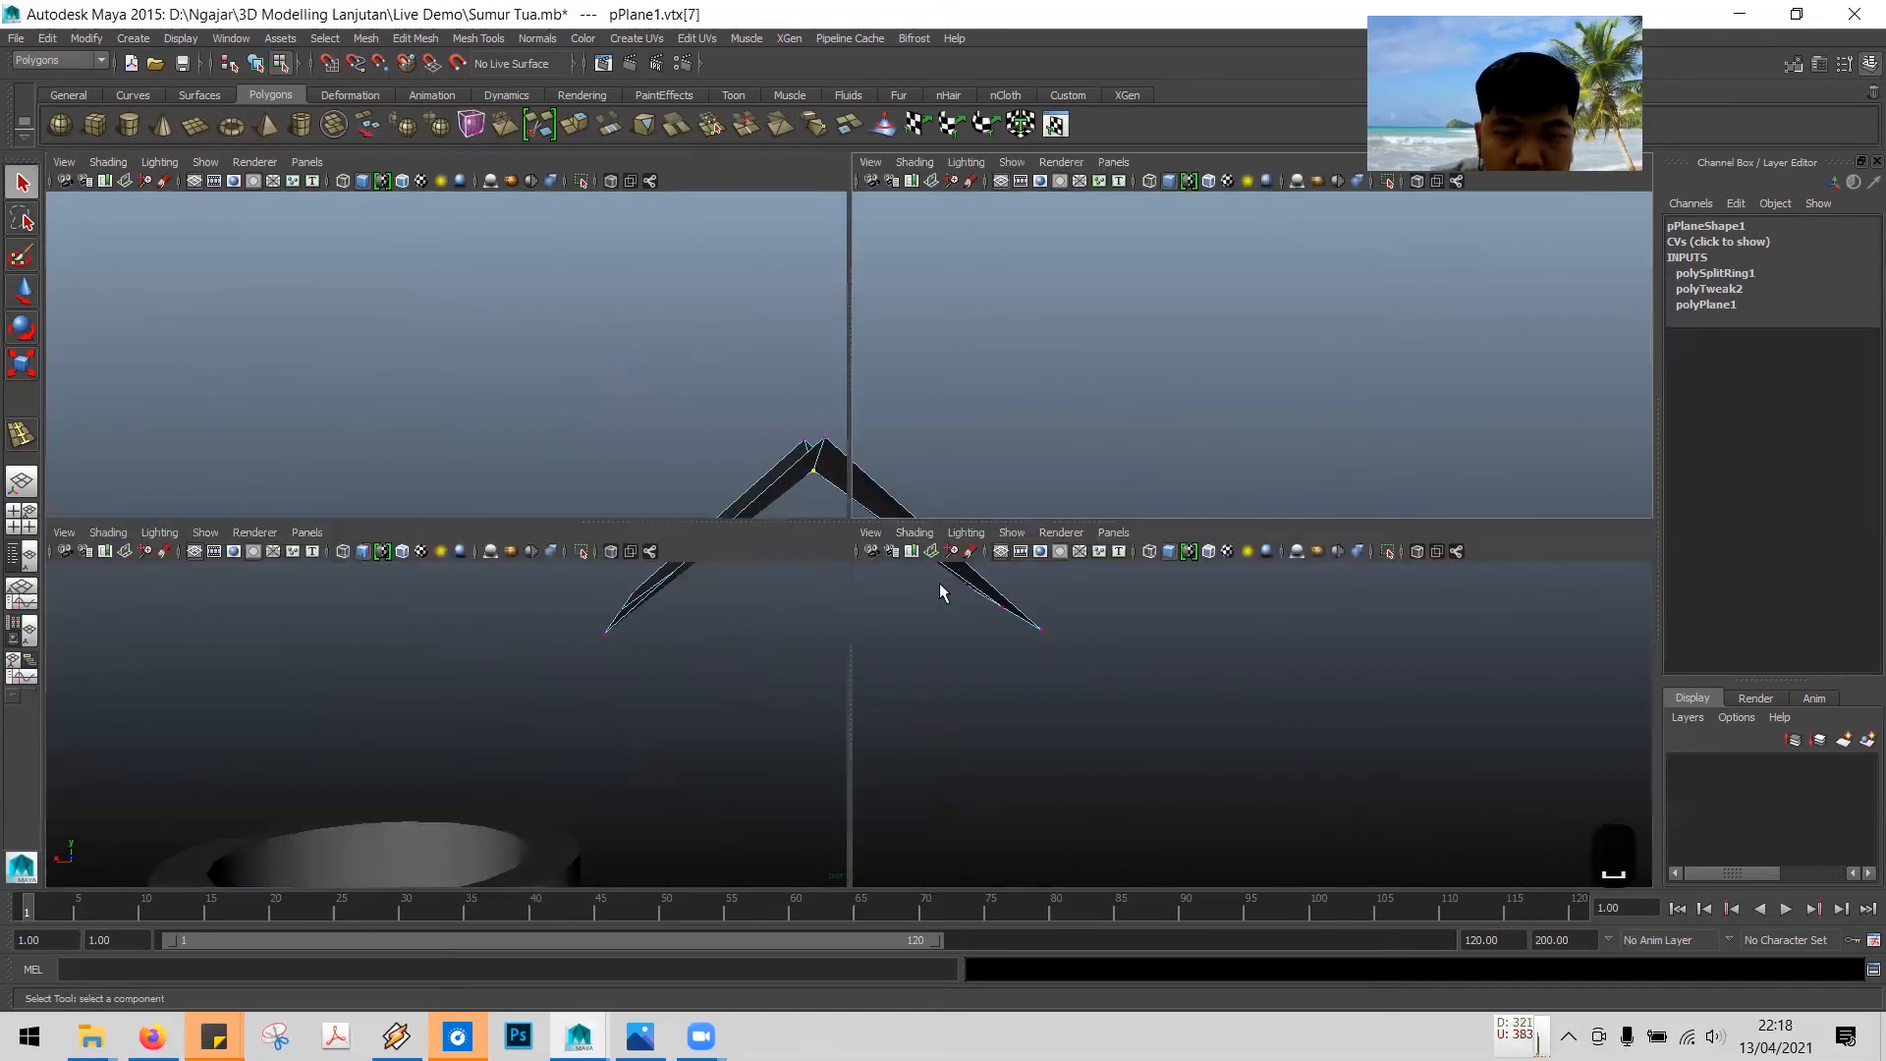
pyautogui.click(713, 409)
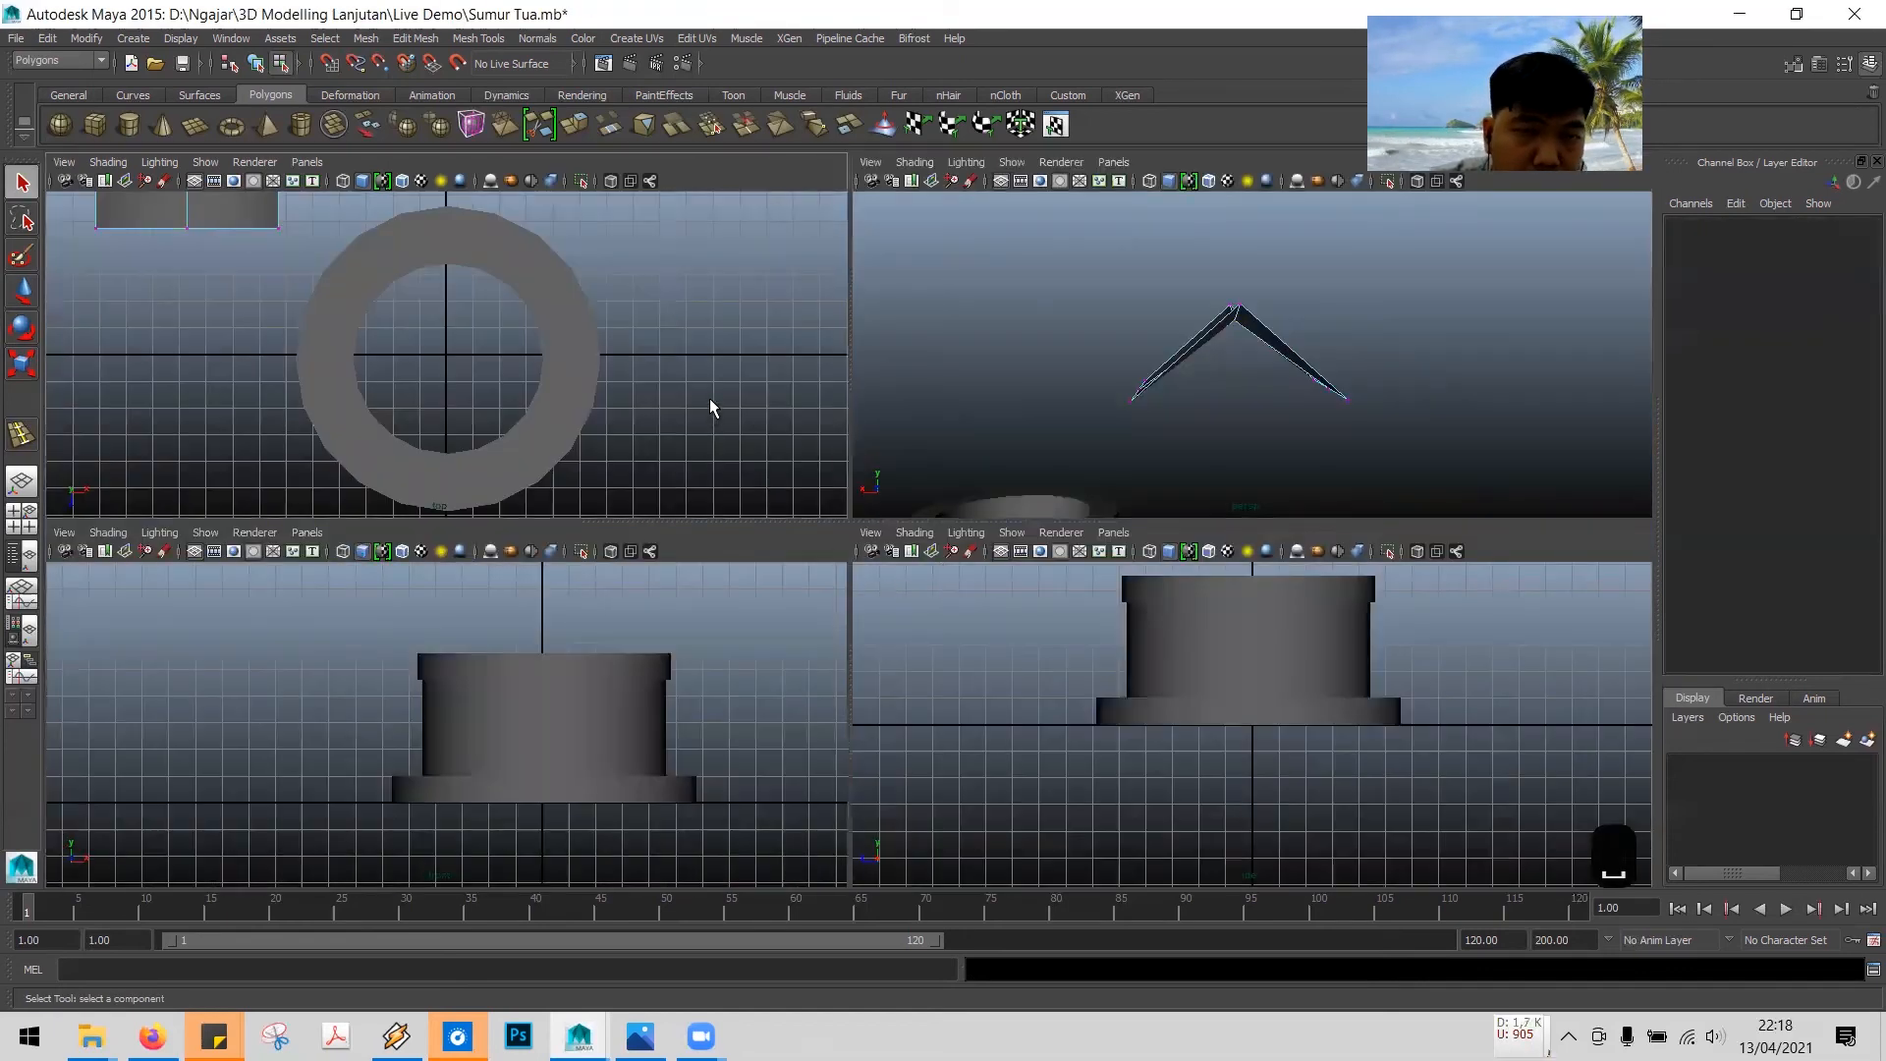
pyautogui.press('space')
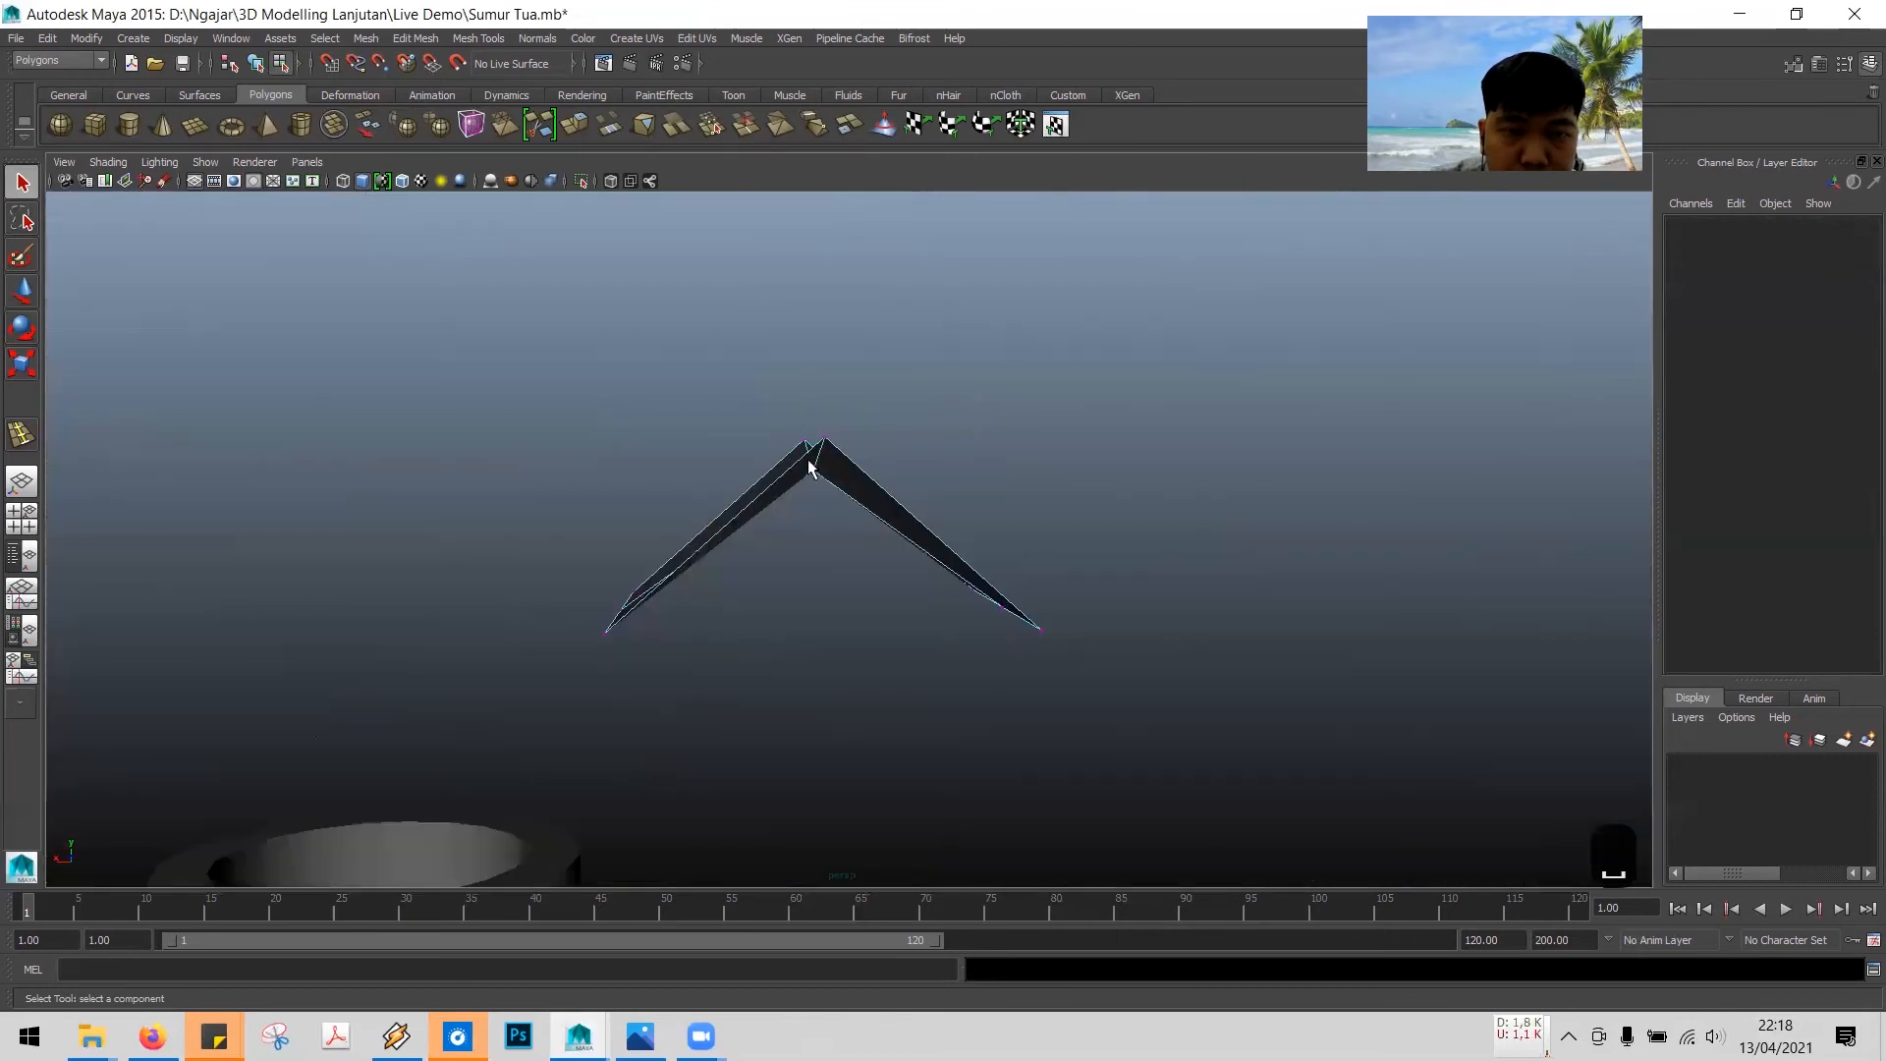
pyautogui.press('space')
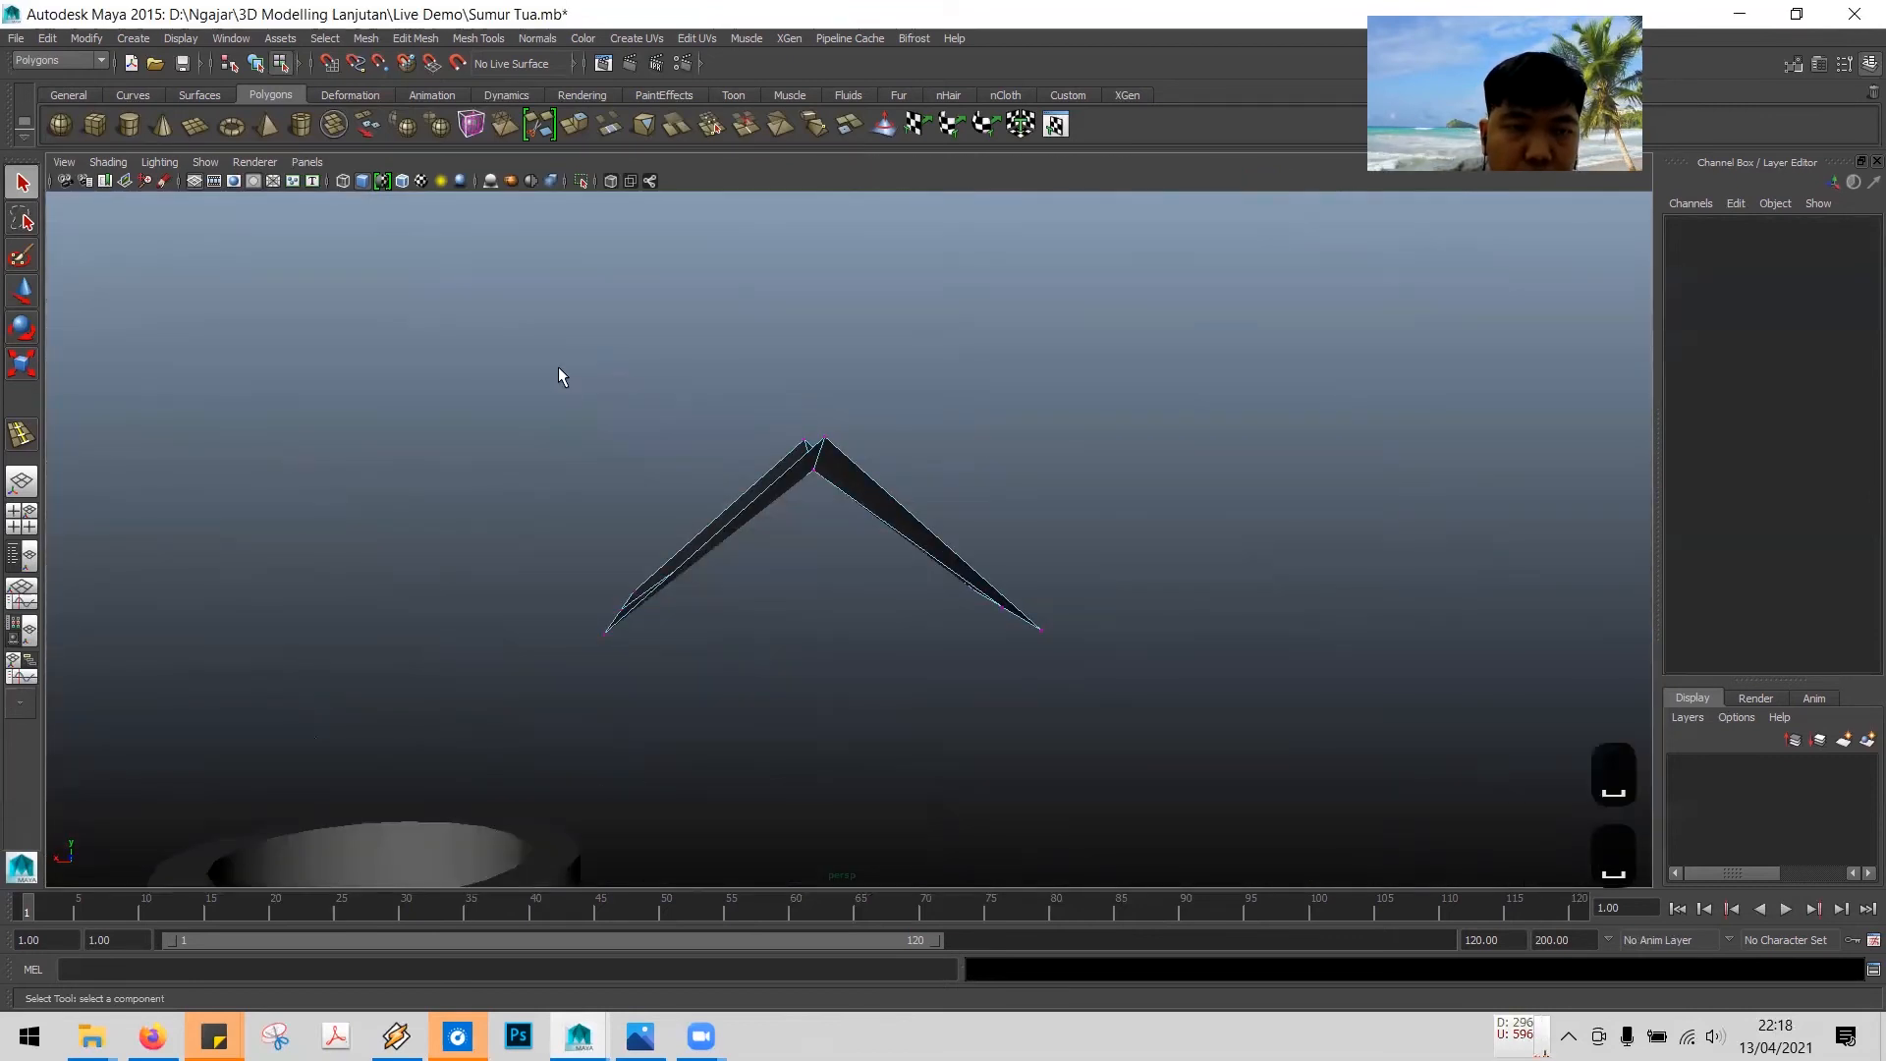
pyautogui.press('space')
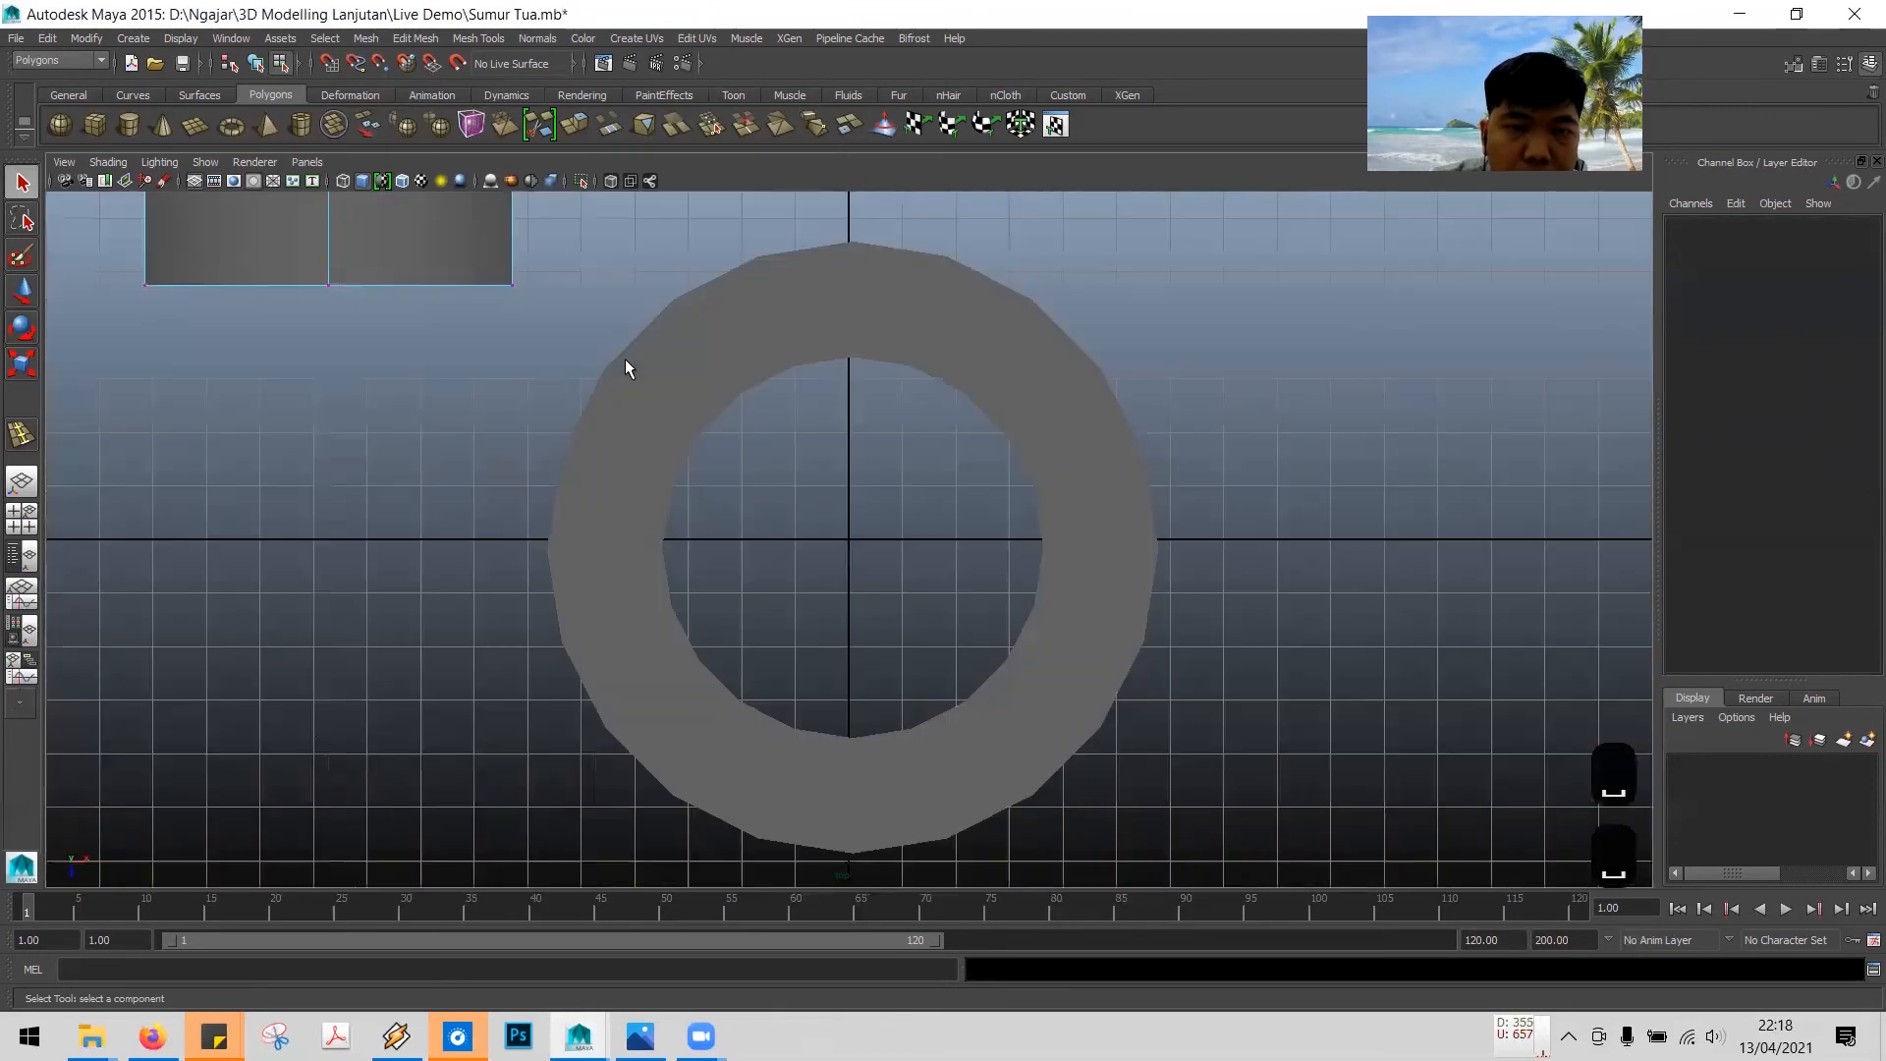
pyautogui.scroll(-4, 762, 429)
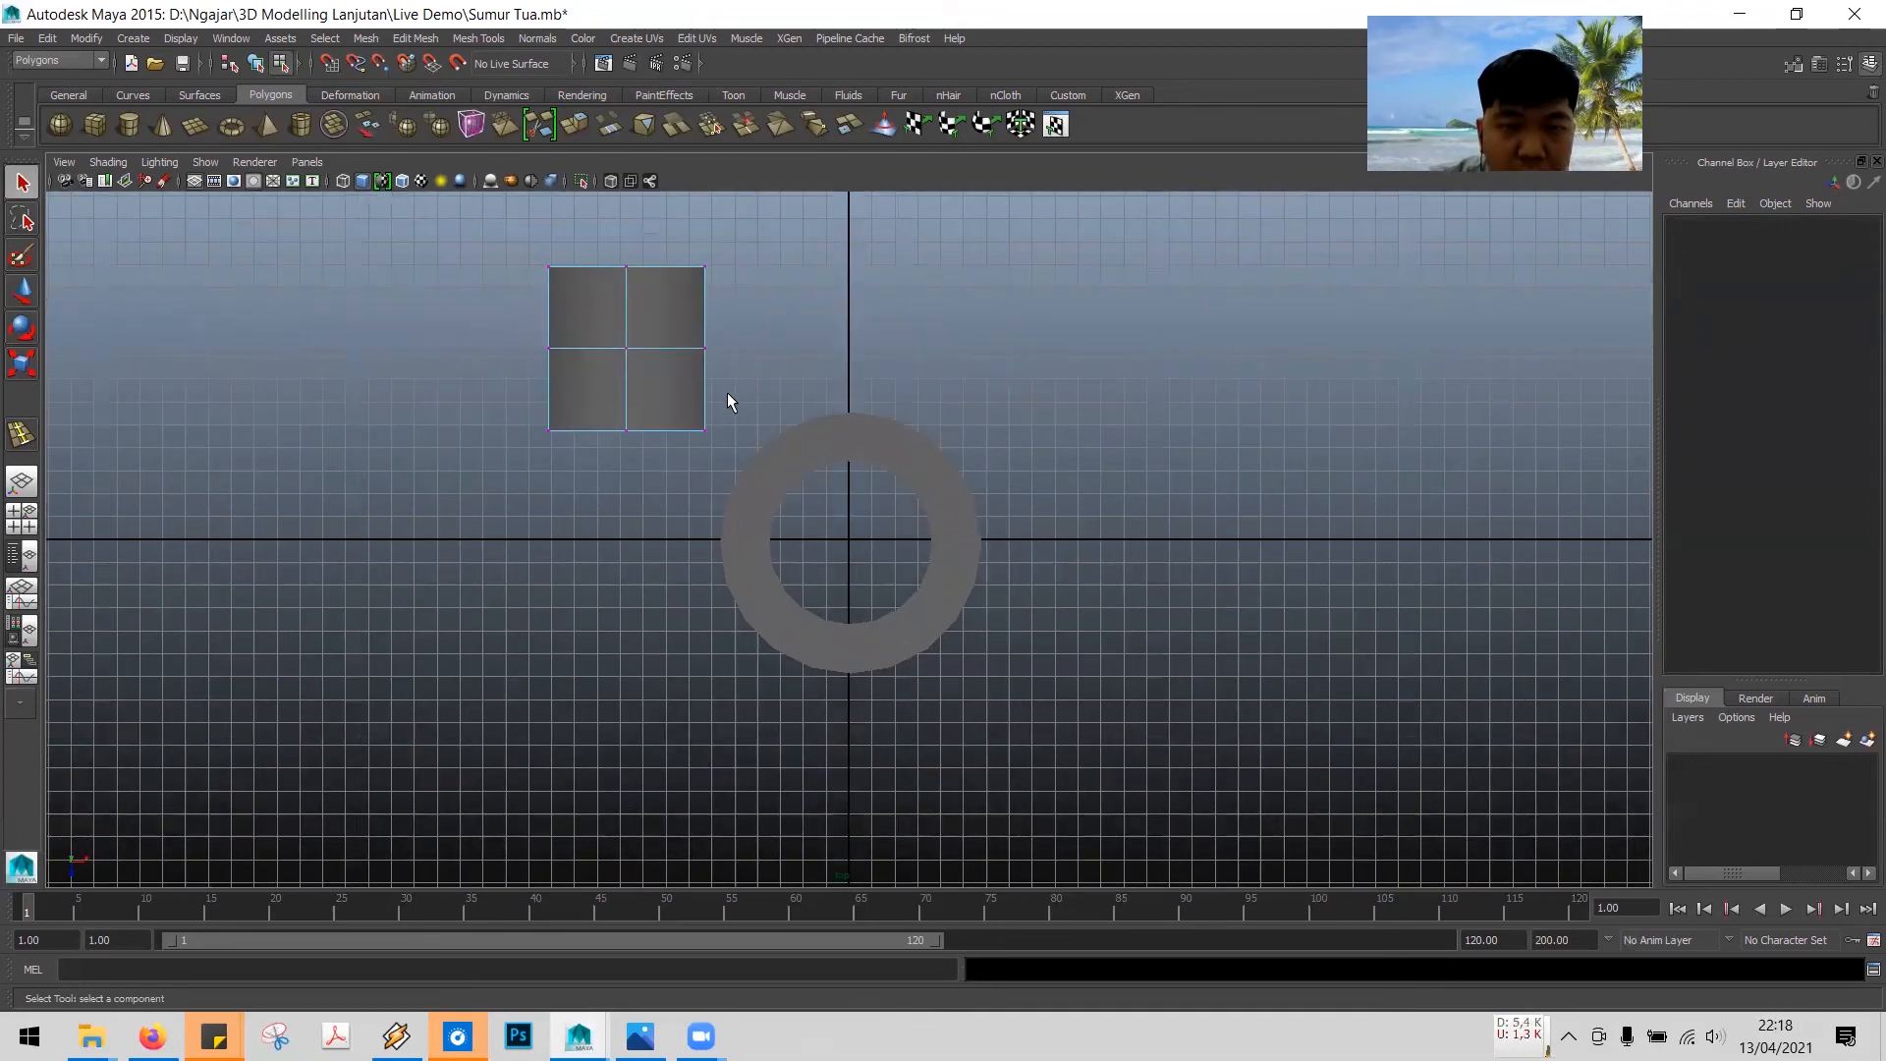
pyautogui.click(684, 371)
pyautogui.moveTo(668, 392); pyautogui.dragTo(755, 372, button='right')
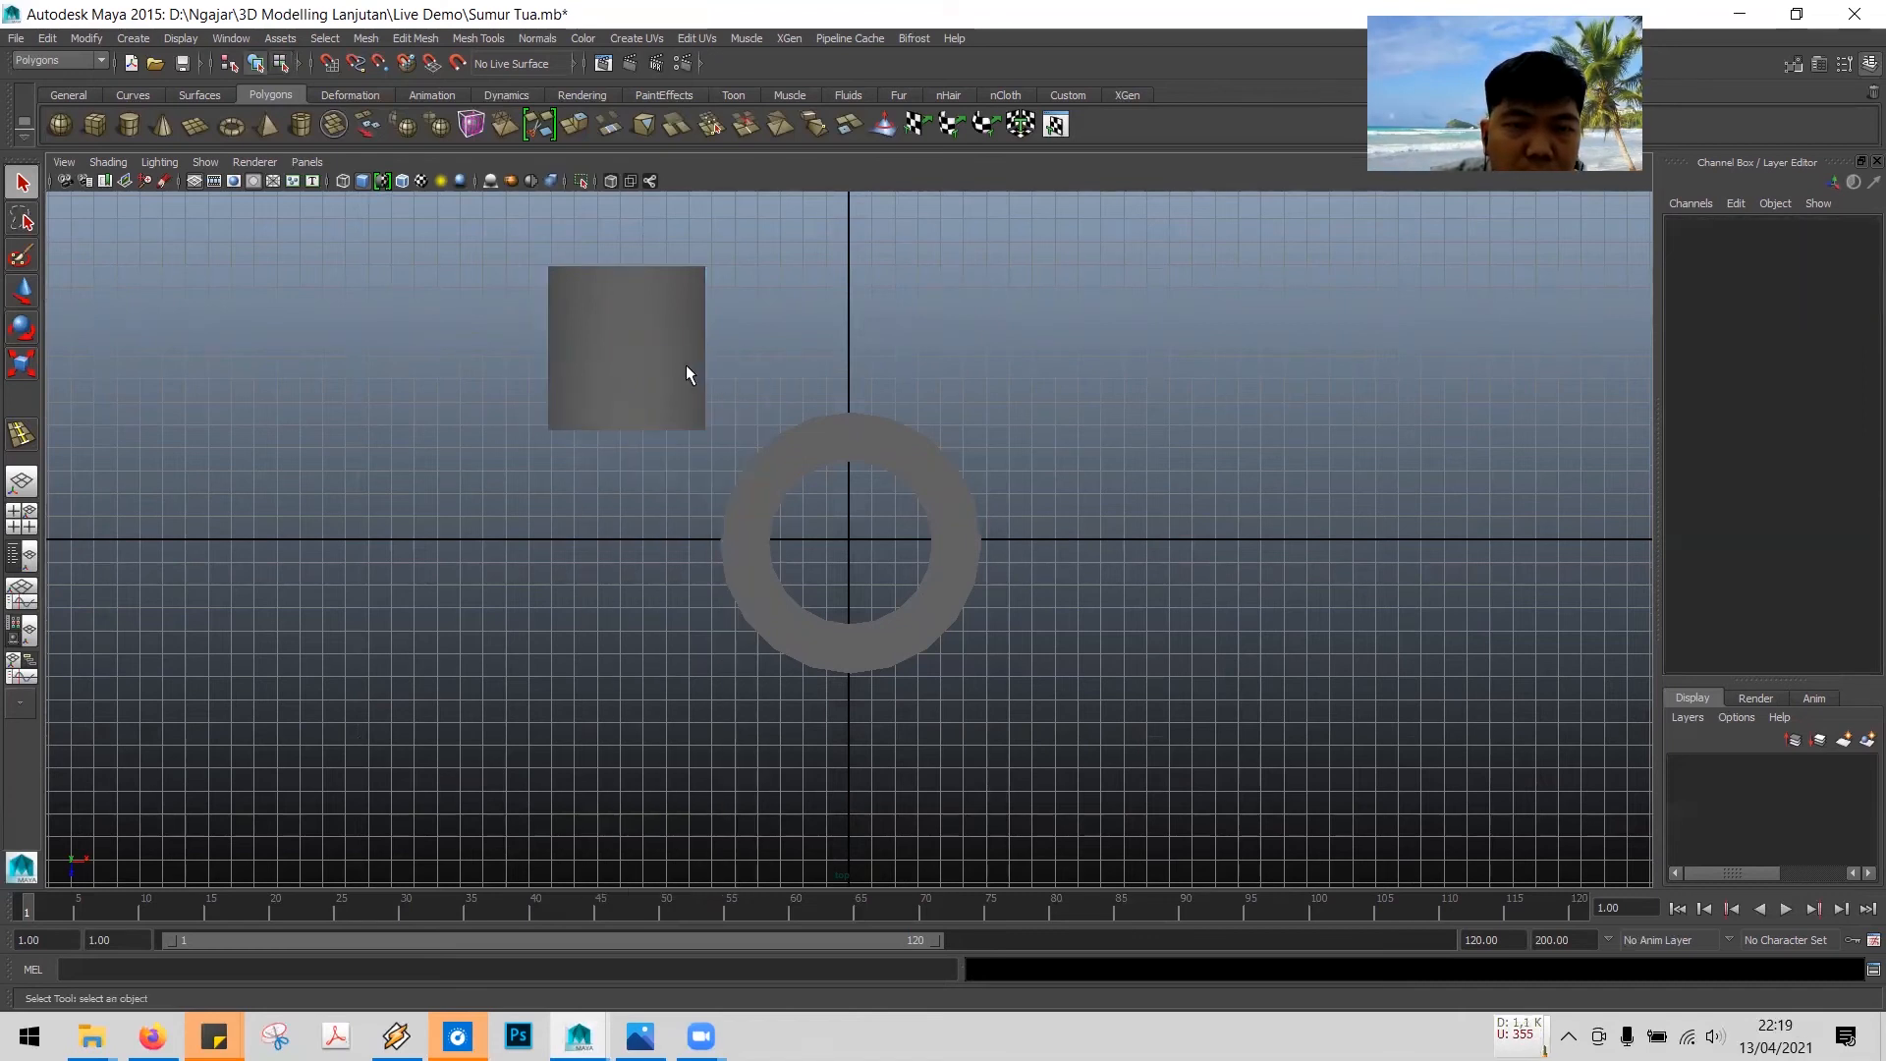
pyautogui.click(686, 373)
pyautogui.click(22, 291)
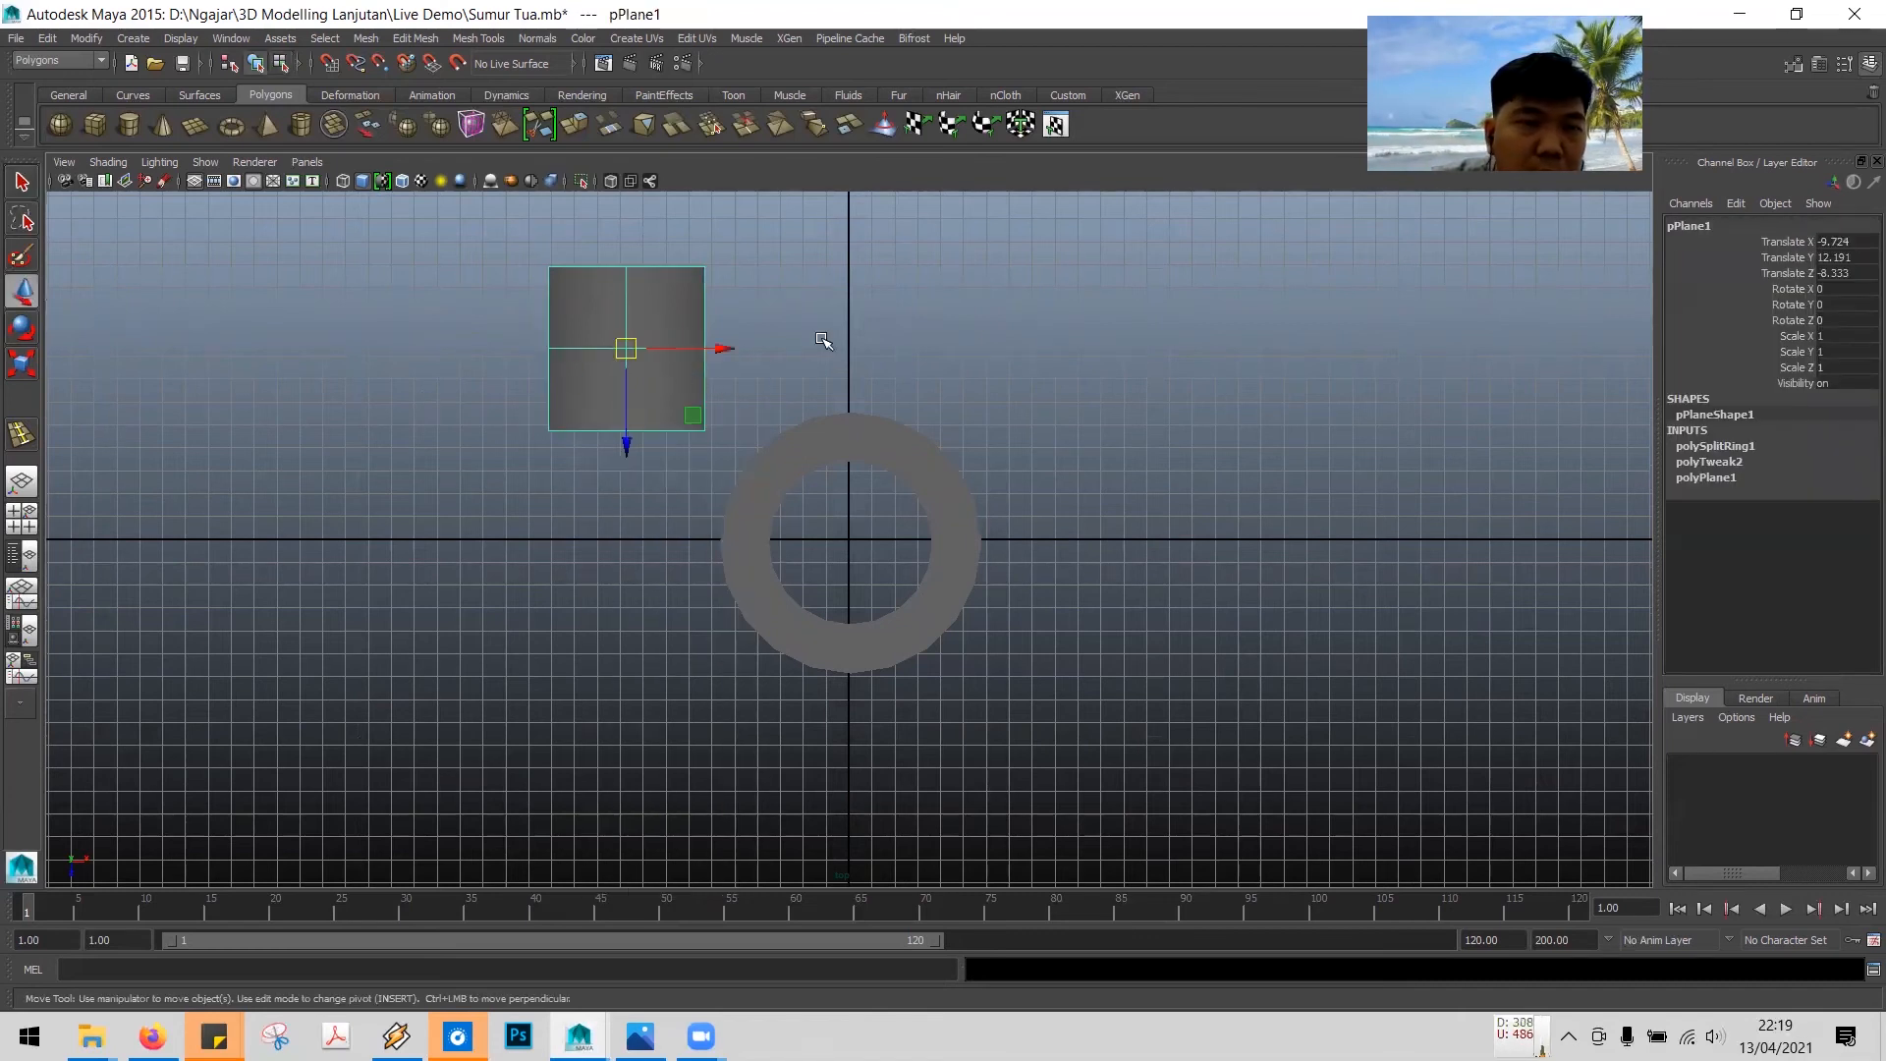
pyautogui.moveTo(720, 350); pyautogui.dragTo(917, 354)
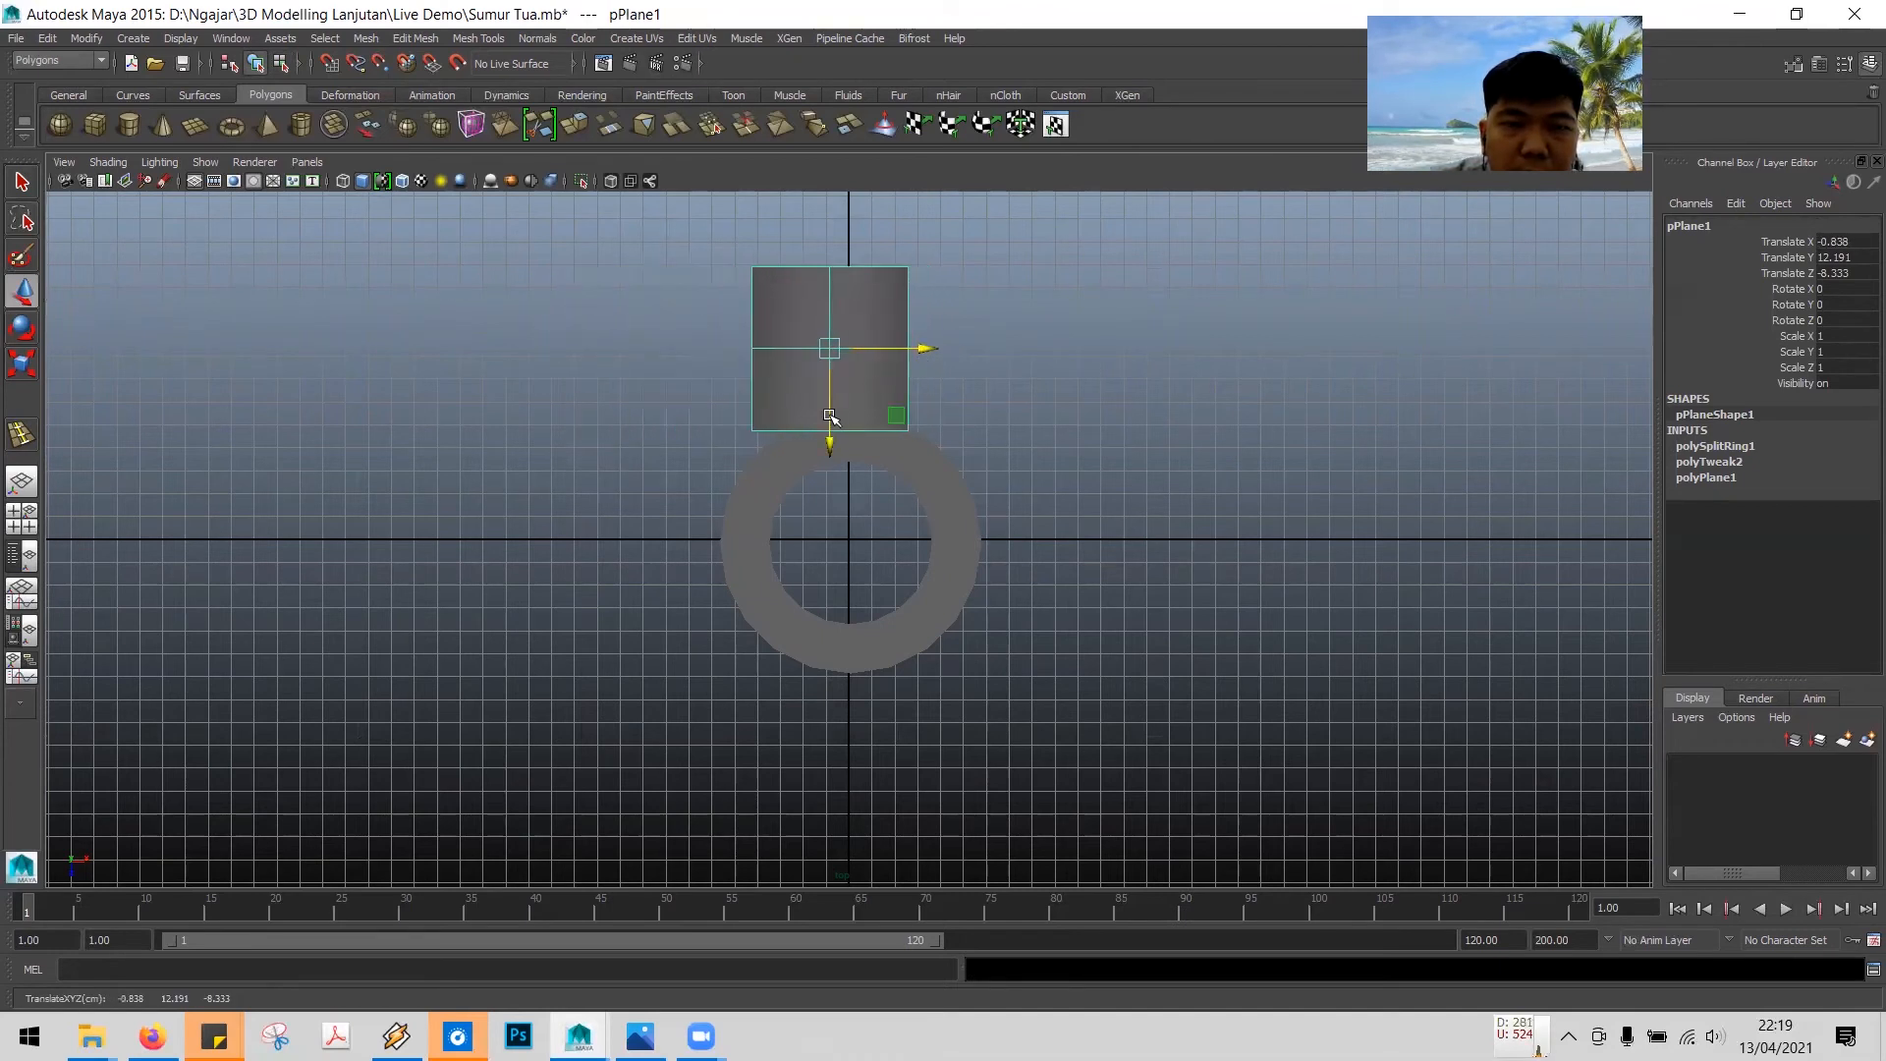
pyautogui.moveTo(833, 449); pyautogui.dragTo(845, 641)
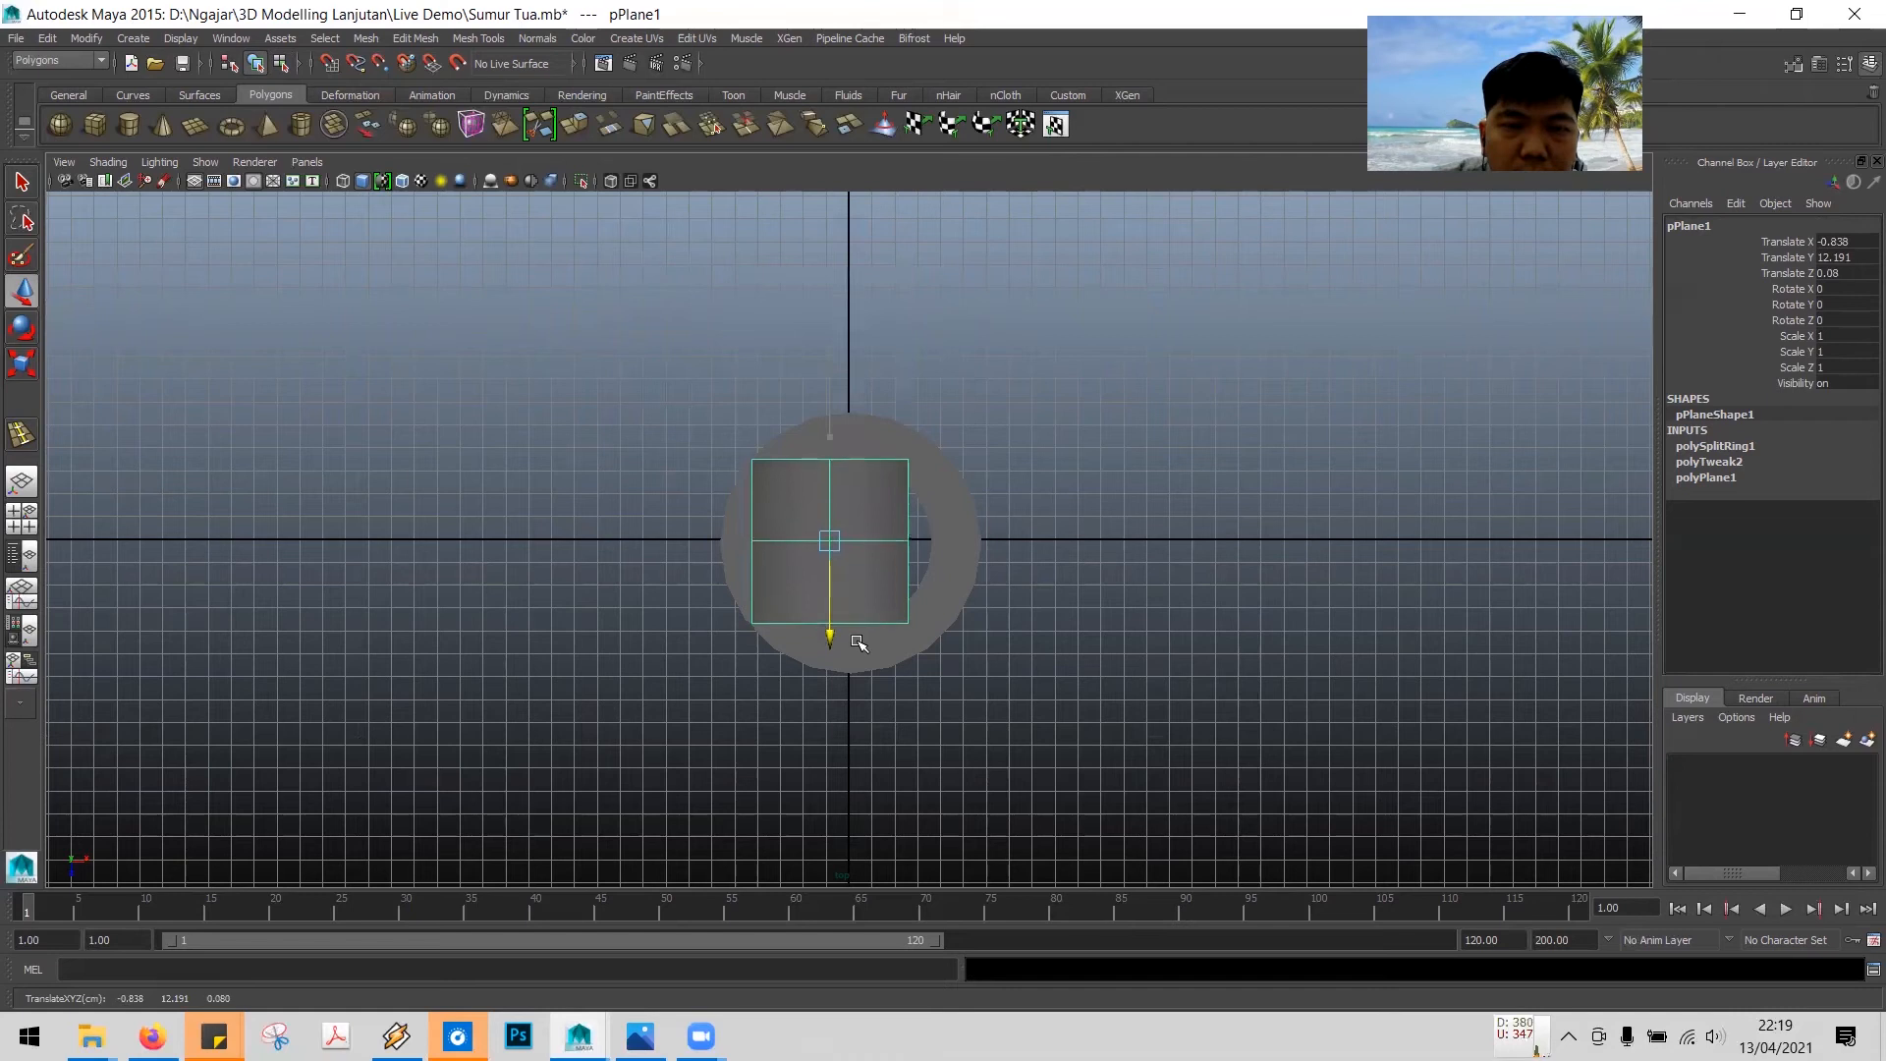
pyautogui.moveTo(926, 541); pyautogui.dragTo(950, 540)
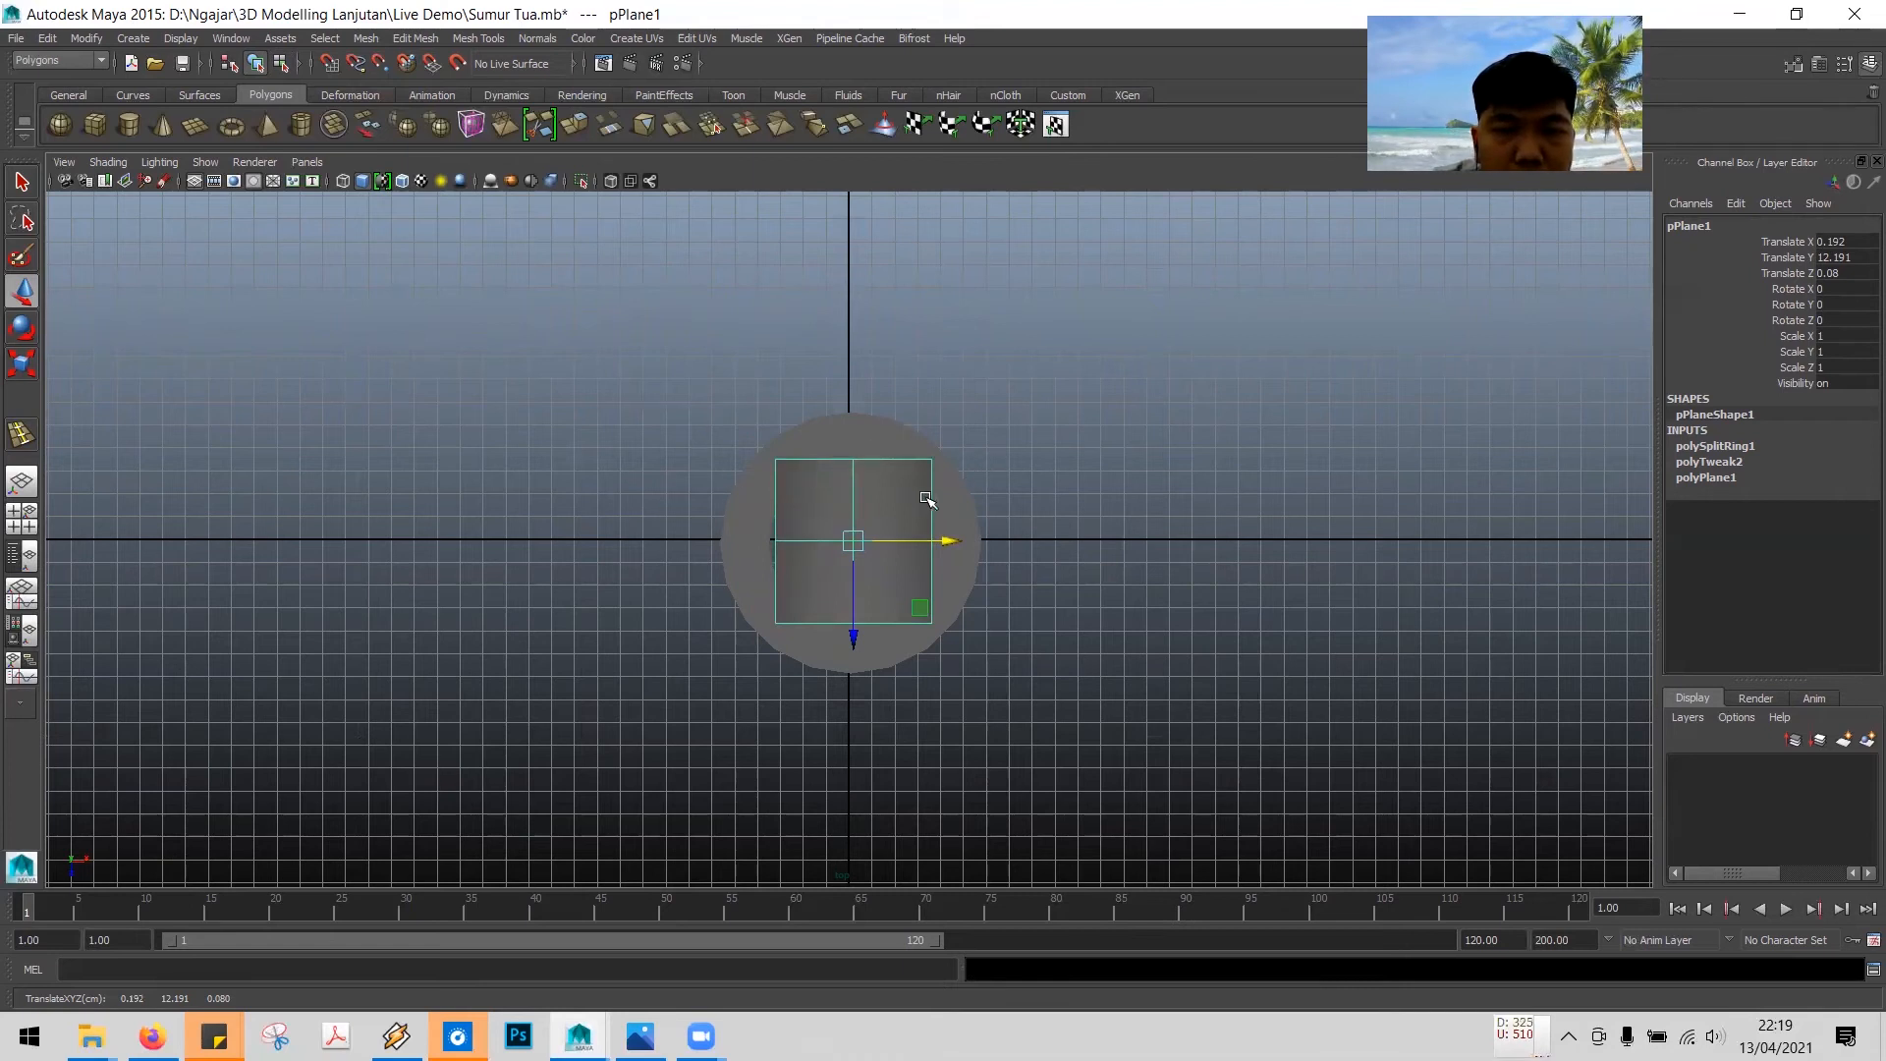
pyautogui.moveTo(949, 546)
pyautogui.mouseDown()
pyautogui.moveTo(682, 563)
pyautogui.moveTo(741, 547)
pyautogui.moveTo(717, 541)
pyautogui.moveTo(946, 537)
pyautogui.mouseUp()
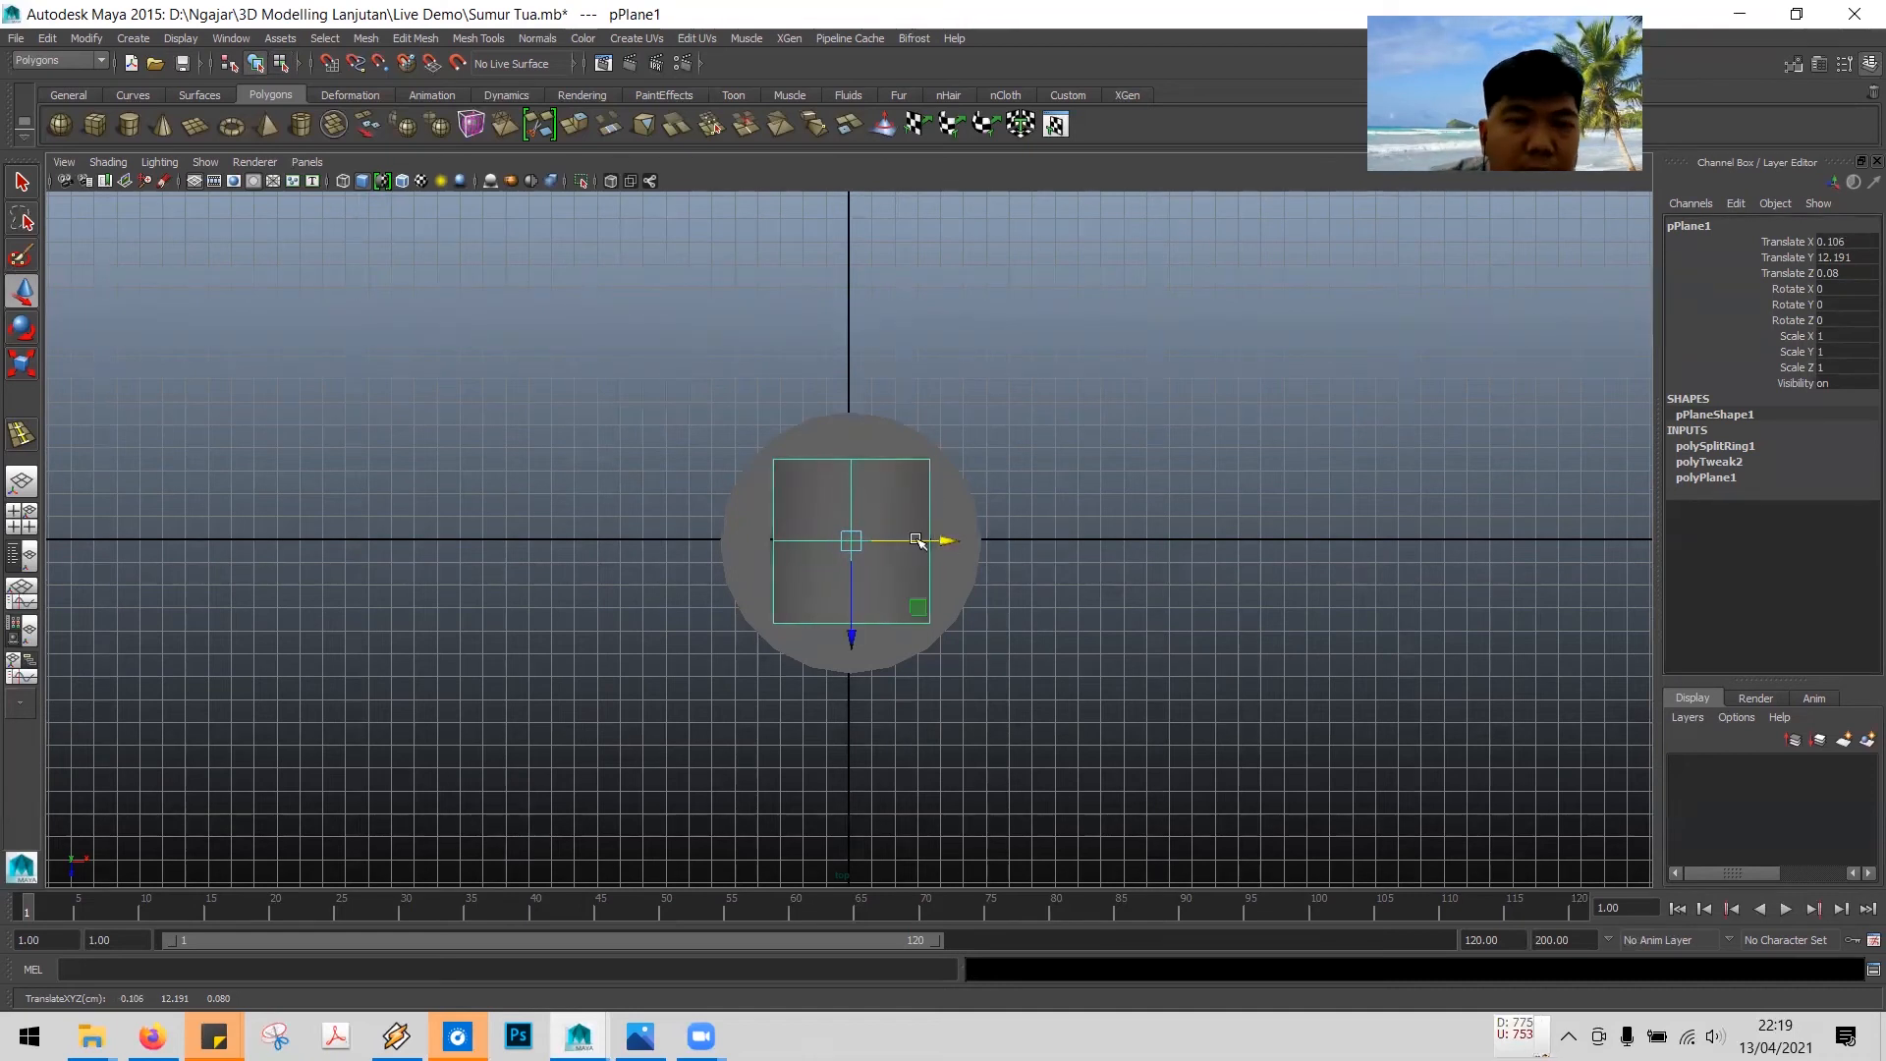
pyautogui.moveTo(834, 540); pyautogui.dragTo(442, 539)
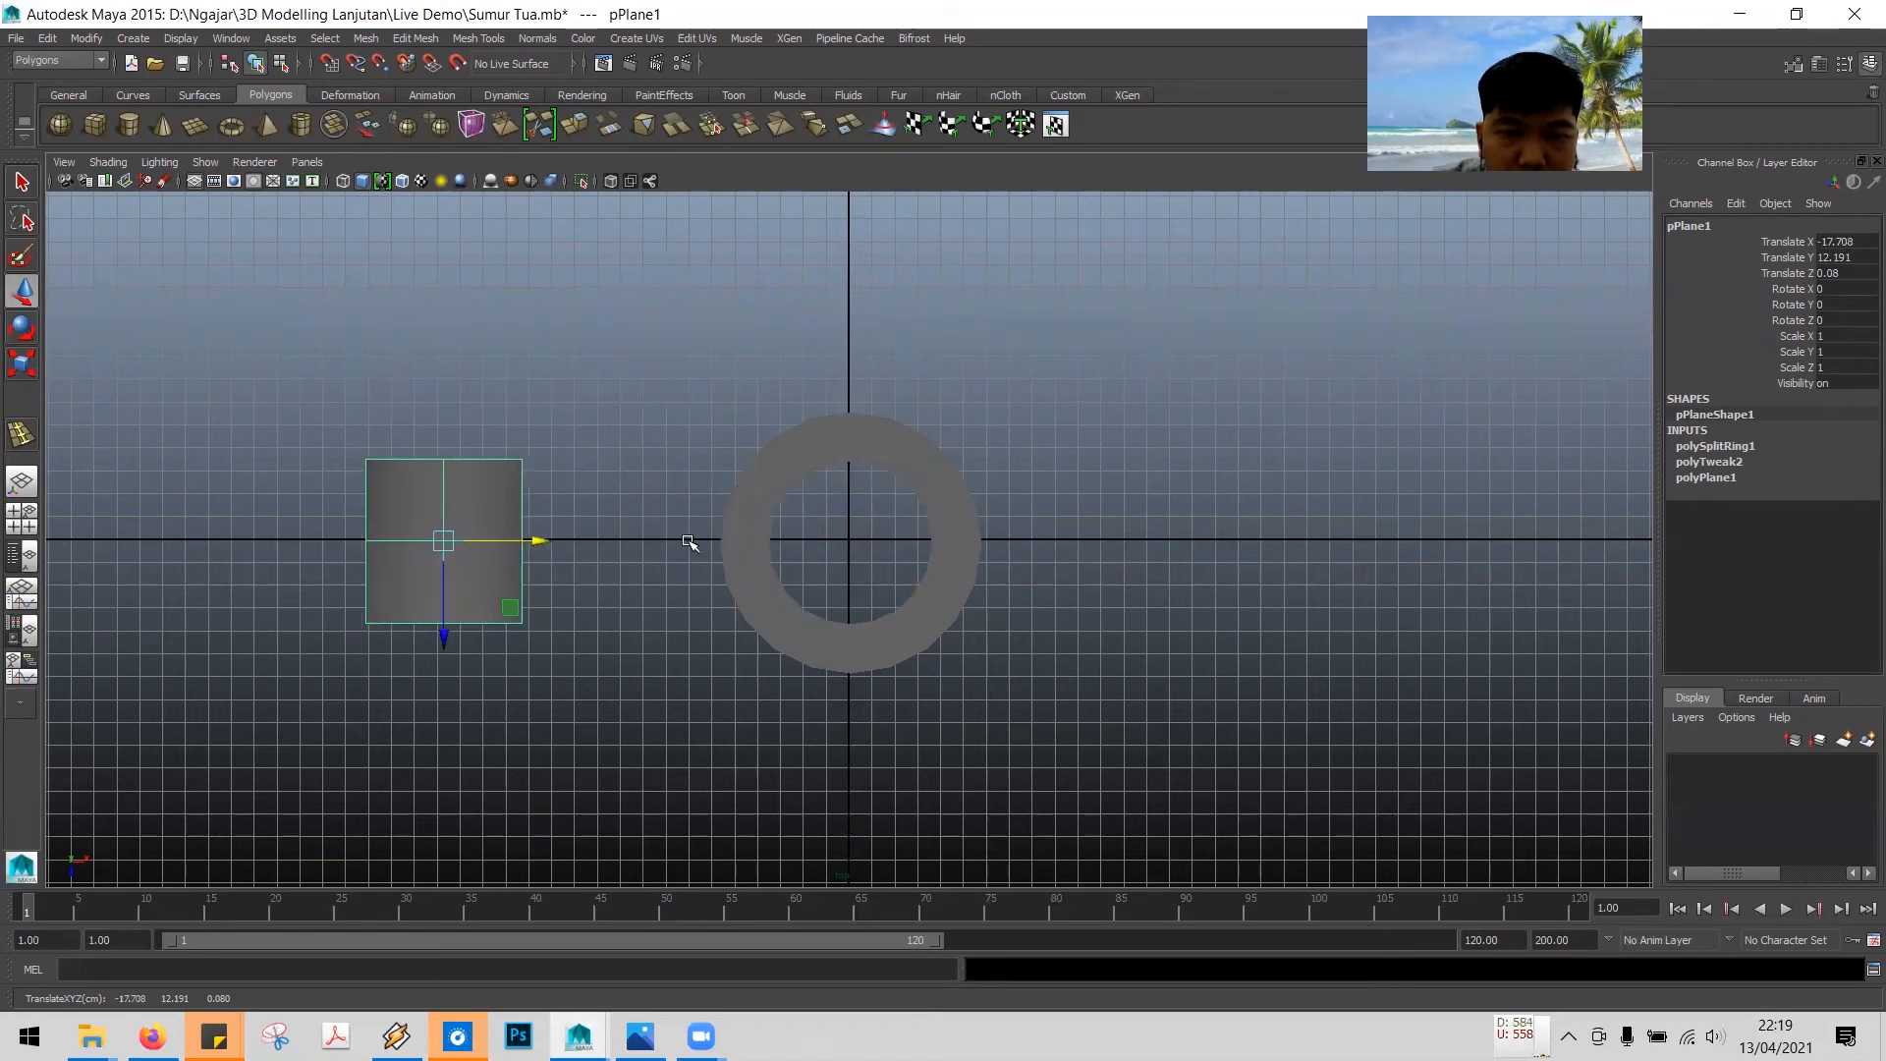
pyautogui.click(784, 482)
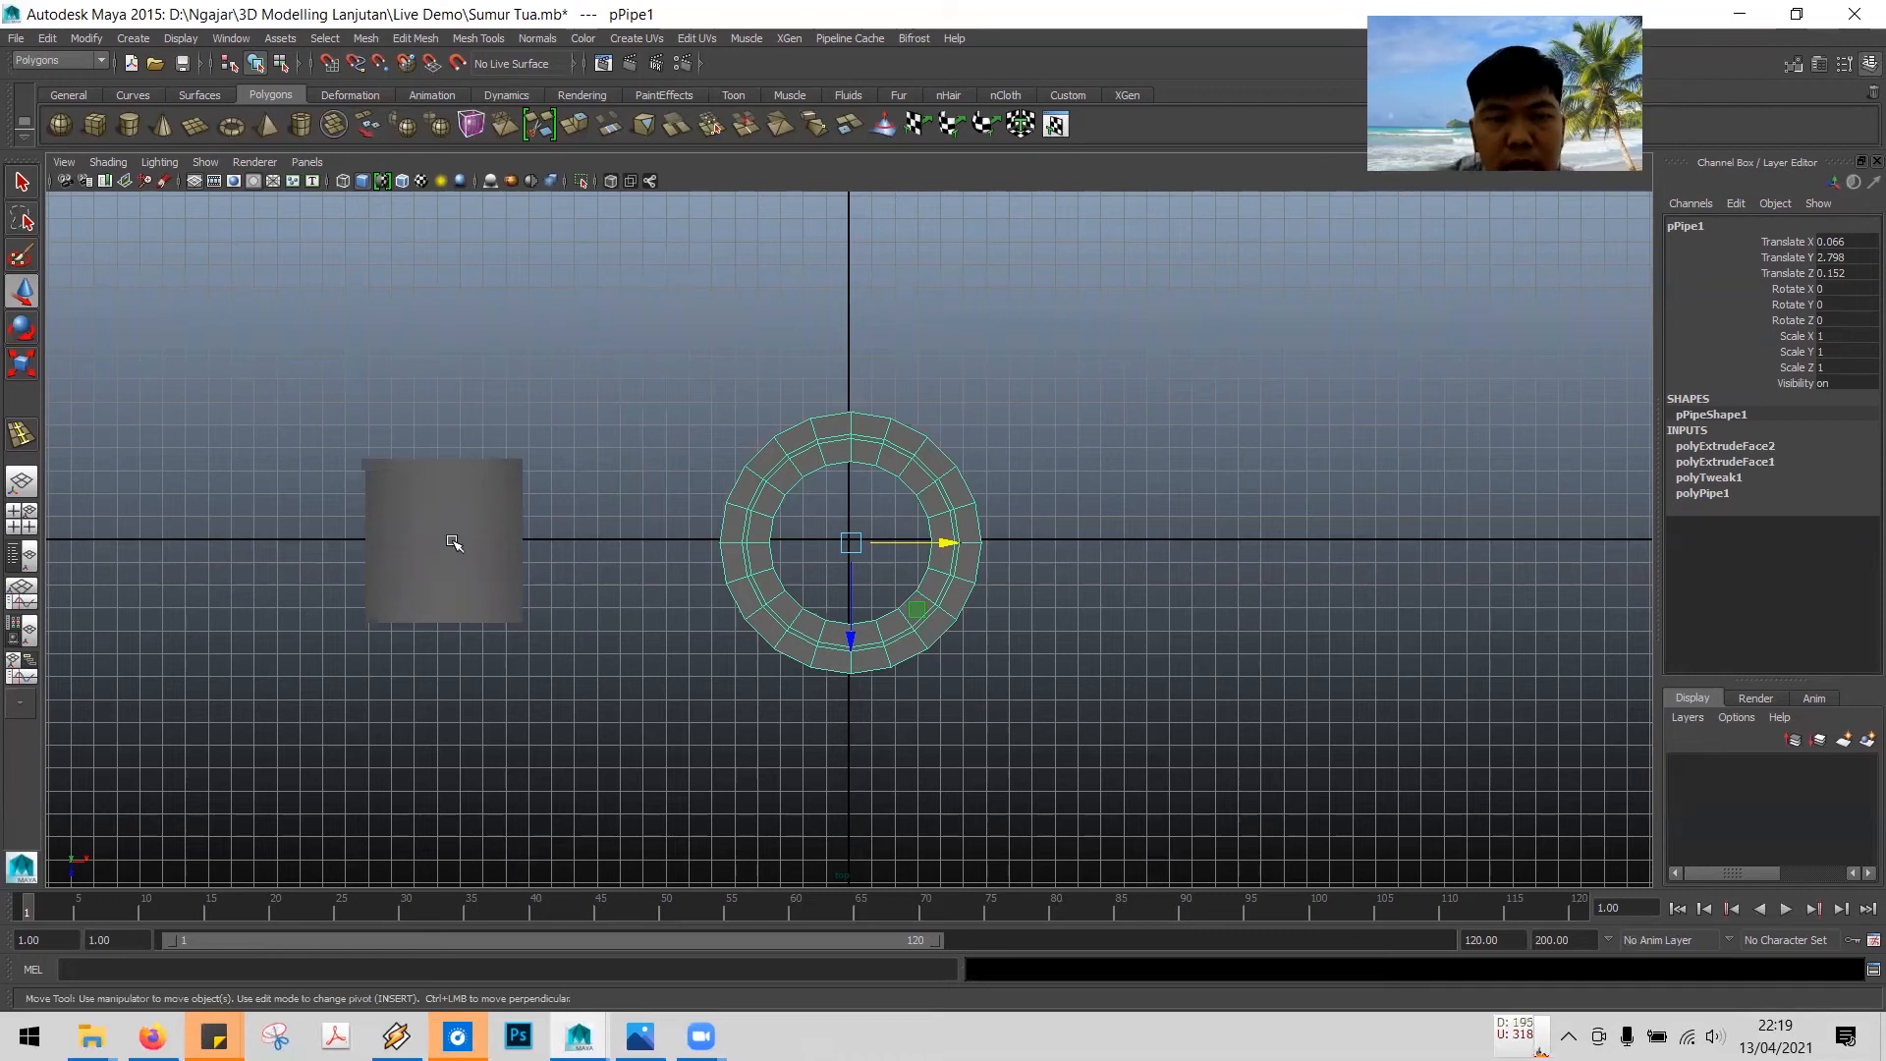
pyautogui.click(482, 530)
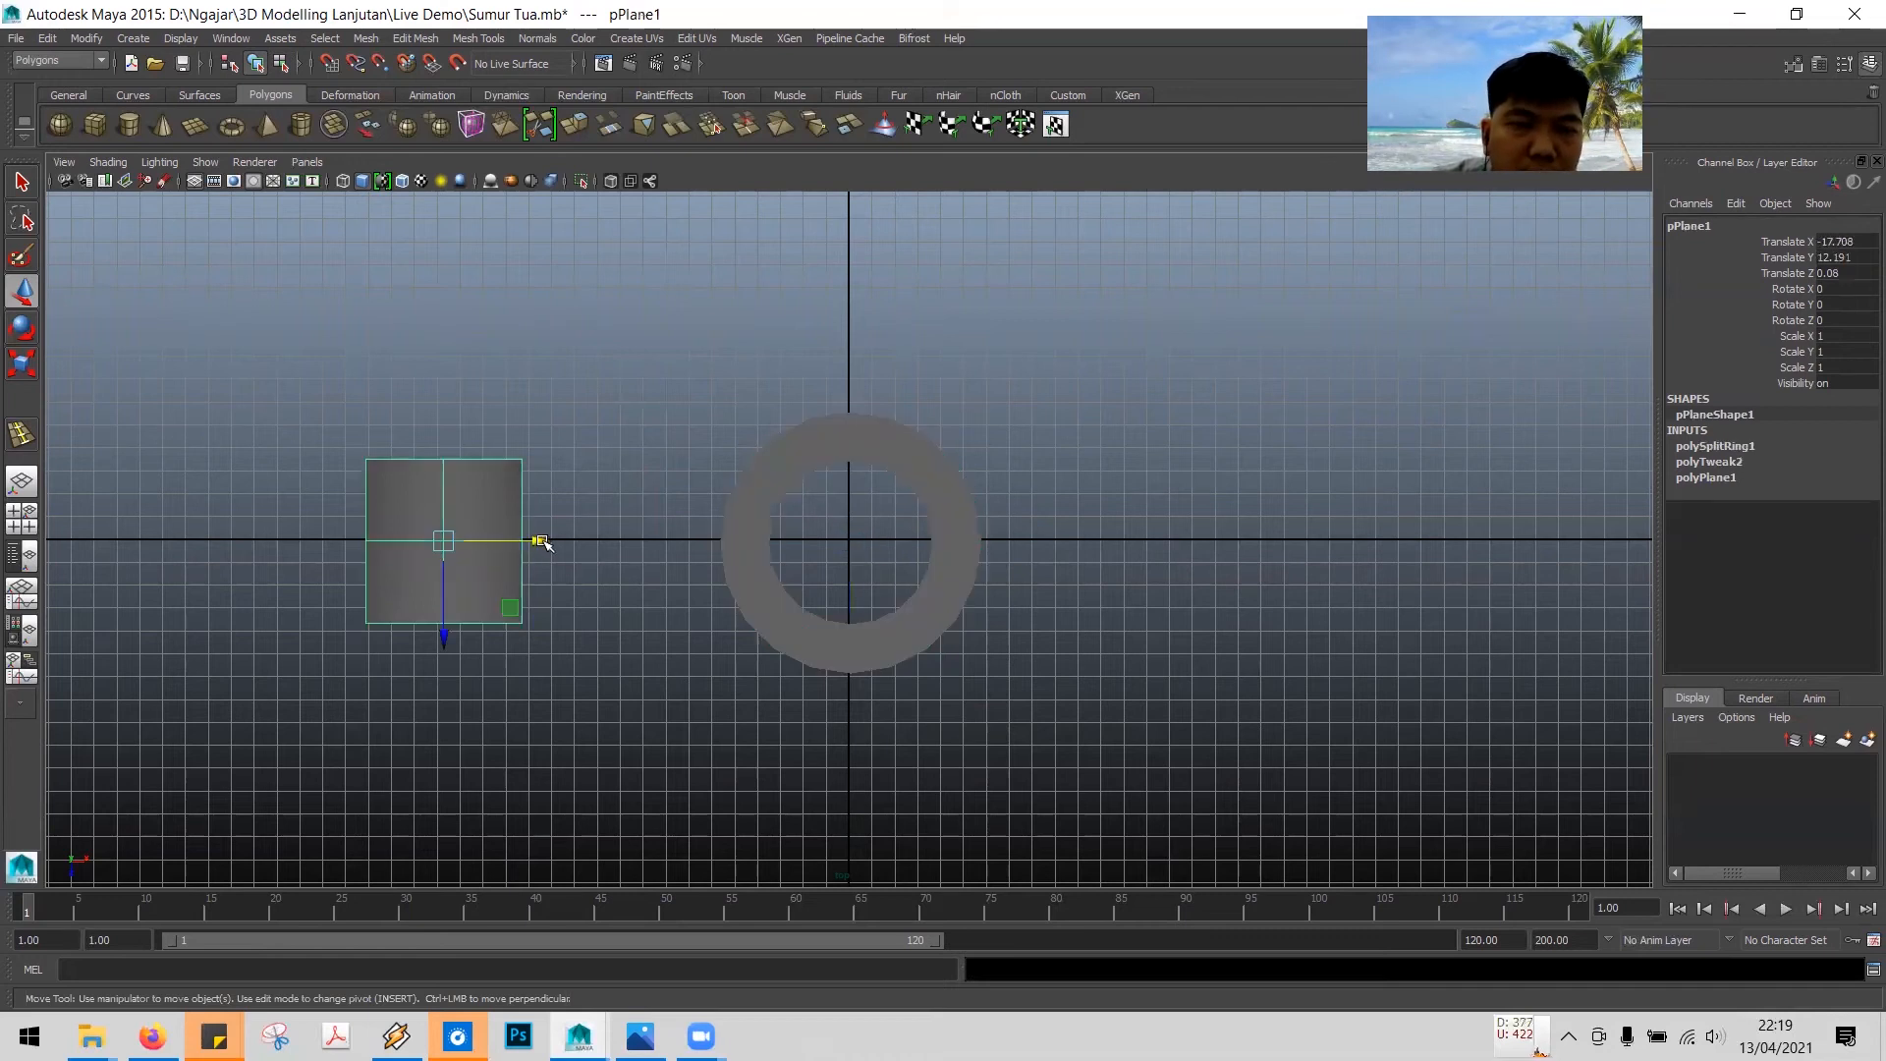
pyautogui.moveTo(535, 539); pyautogui.dragTo(951, 534)
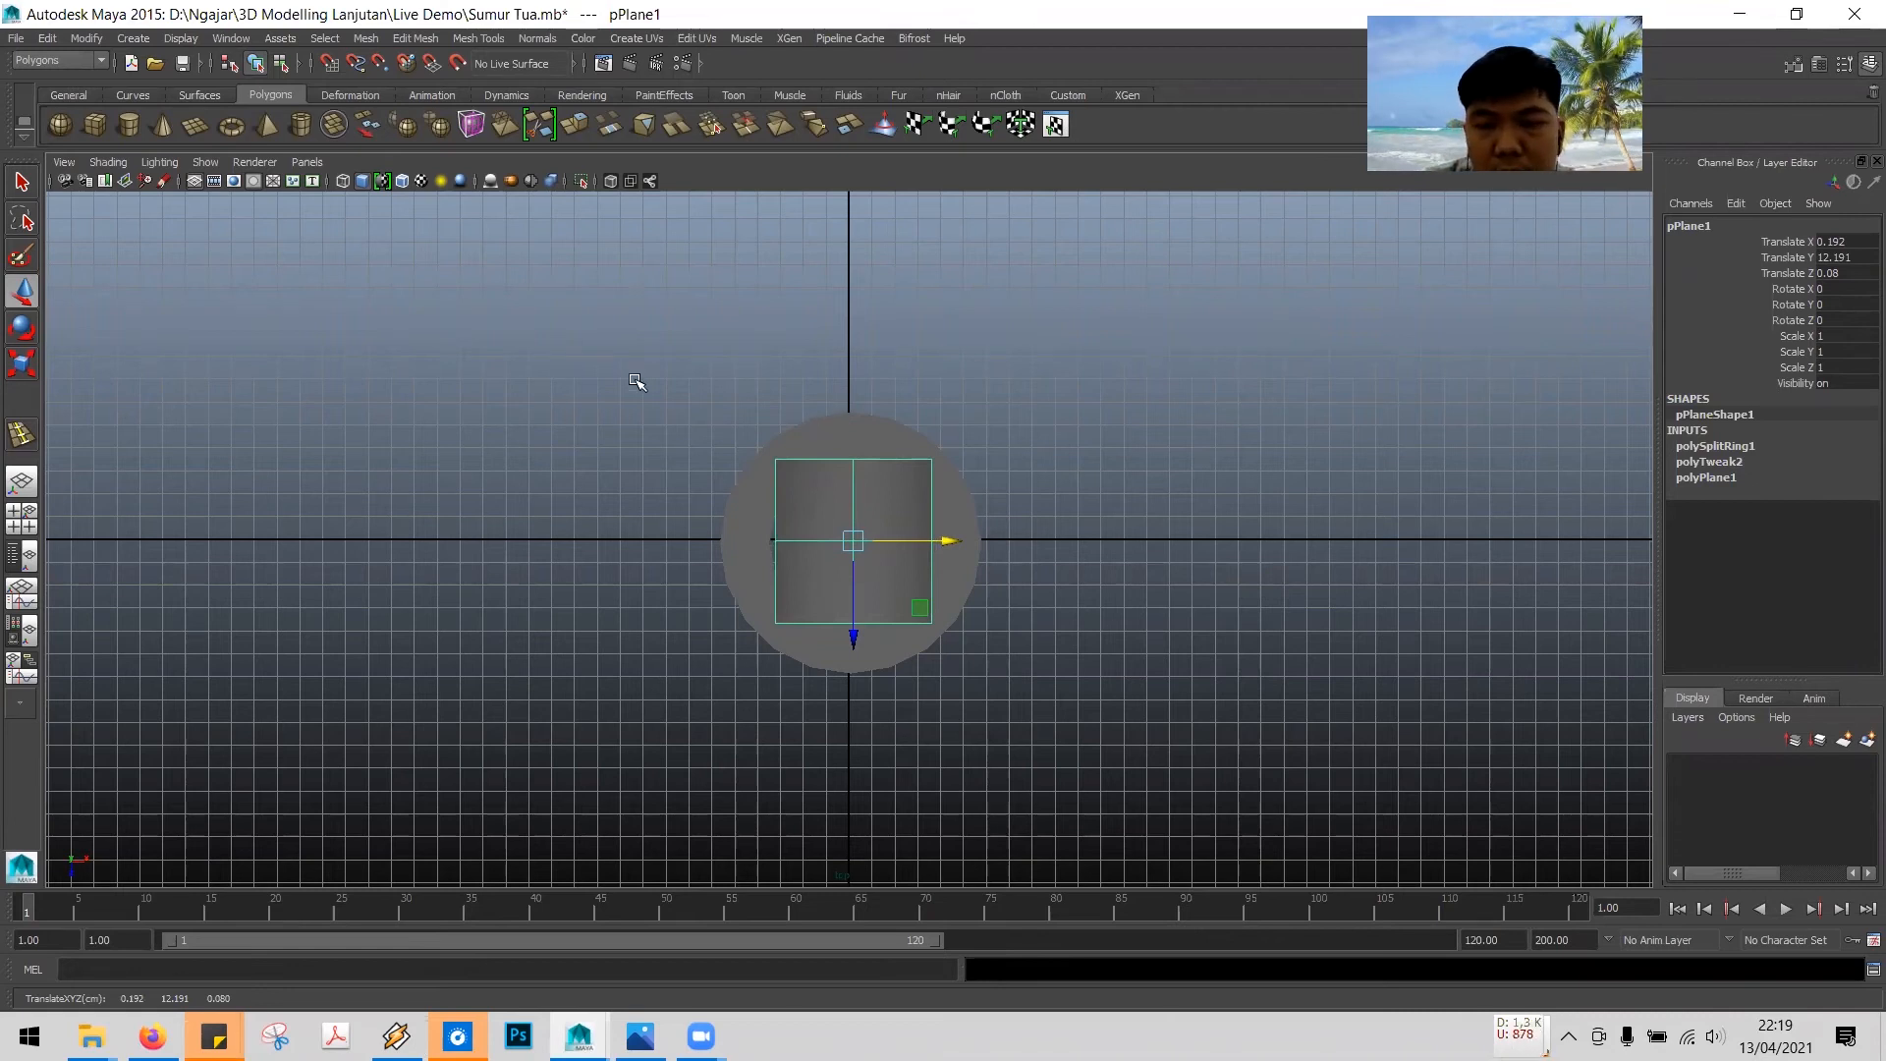
# - Switch to wireframe display and nudge the roof plane to centre it precisely over the well
pyautogui.press('4')
pyautogui.scroll(3, 905, 505)
pyautogui.scroll(2, 906, 506)
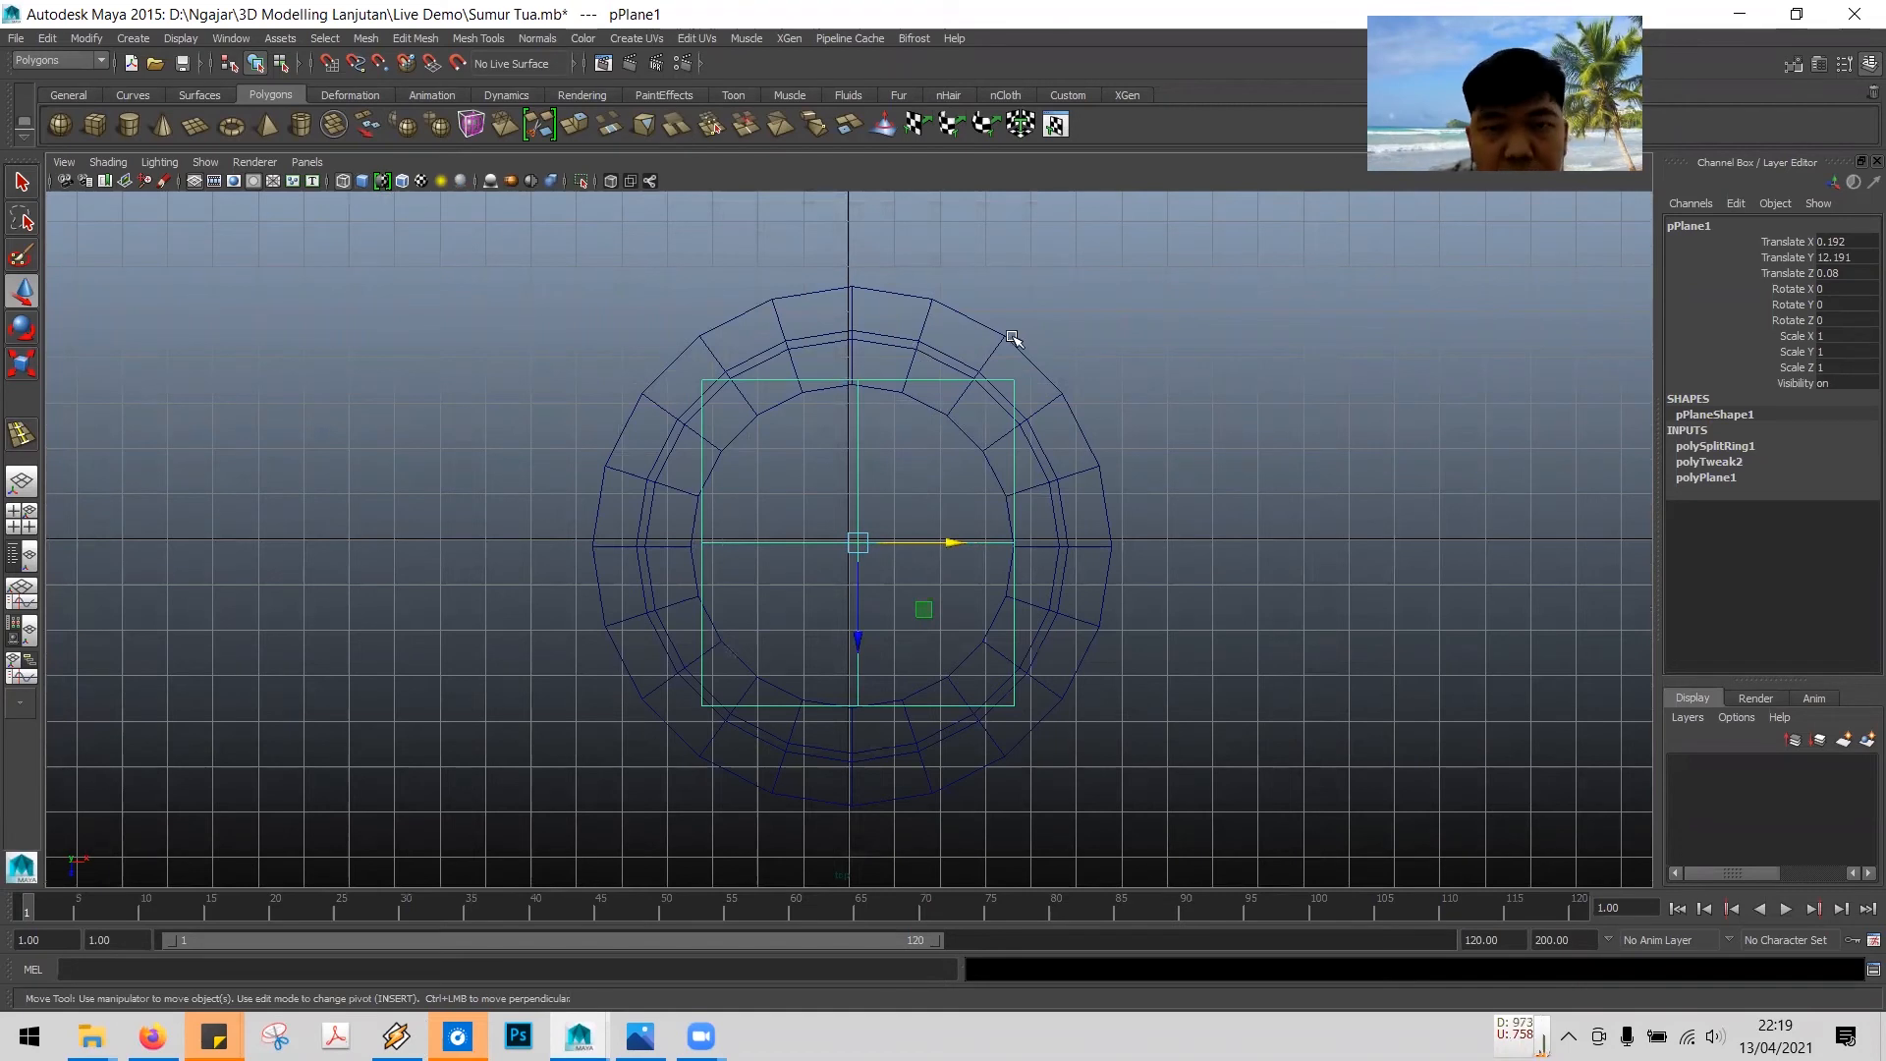
pyautogui.moveTo(946, 538); pyautogui.dragTo(946, 545)
pyautogui.scroll(-4, 1182, 482)
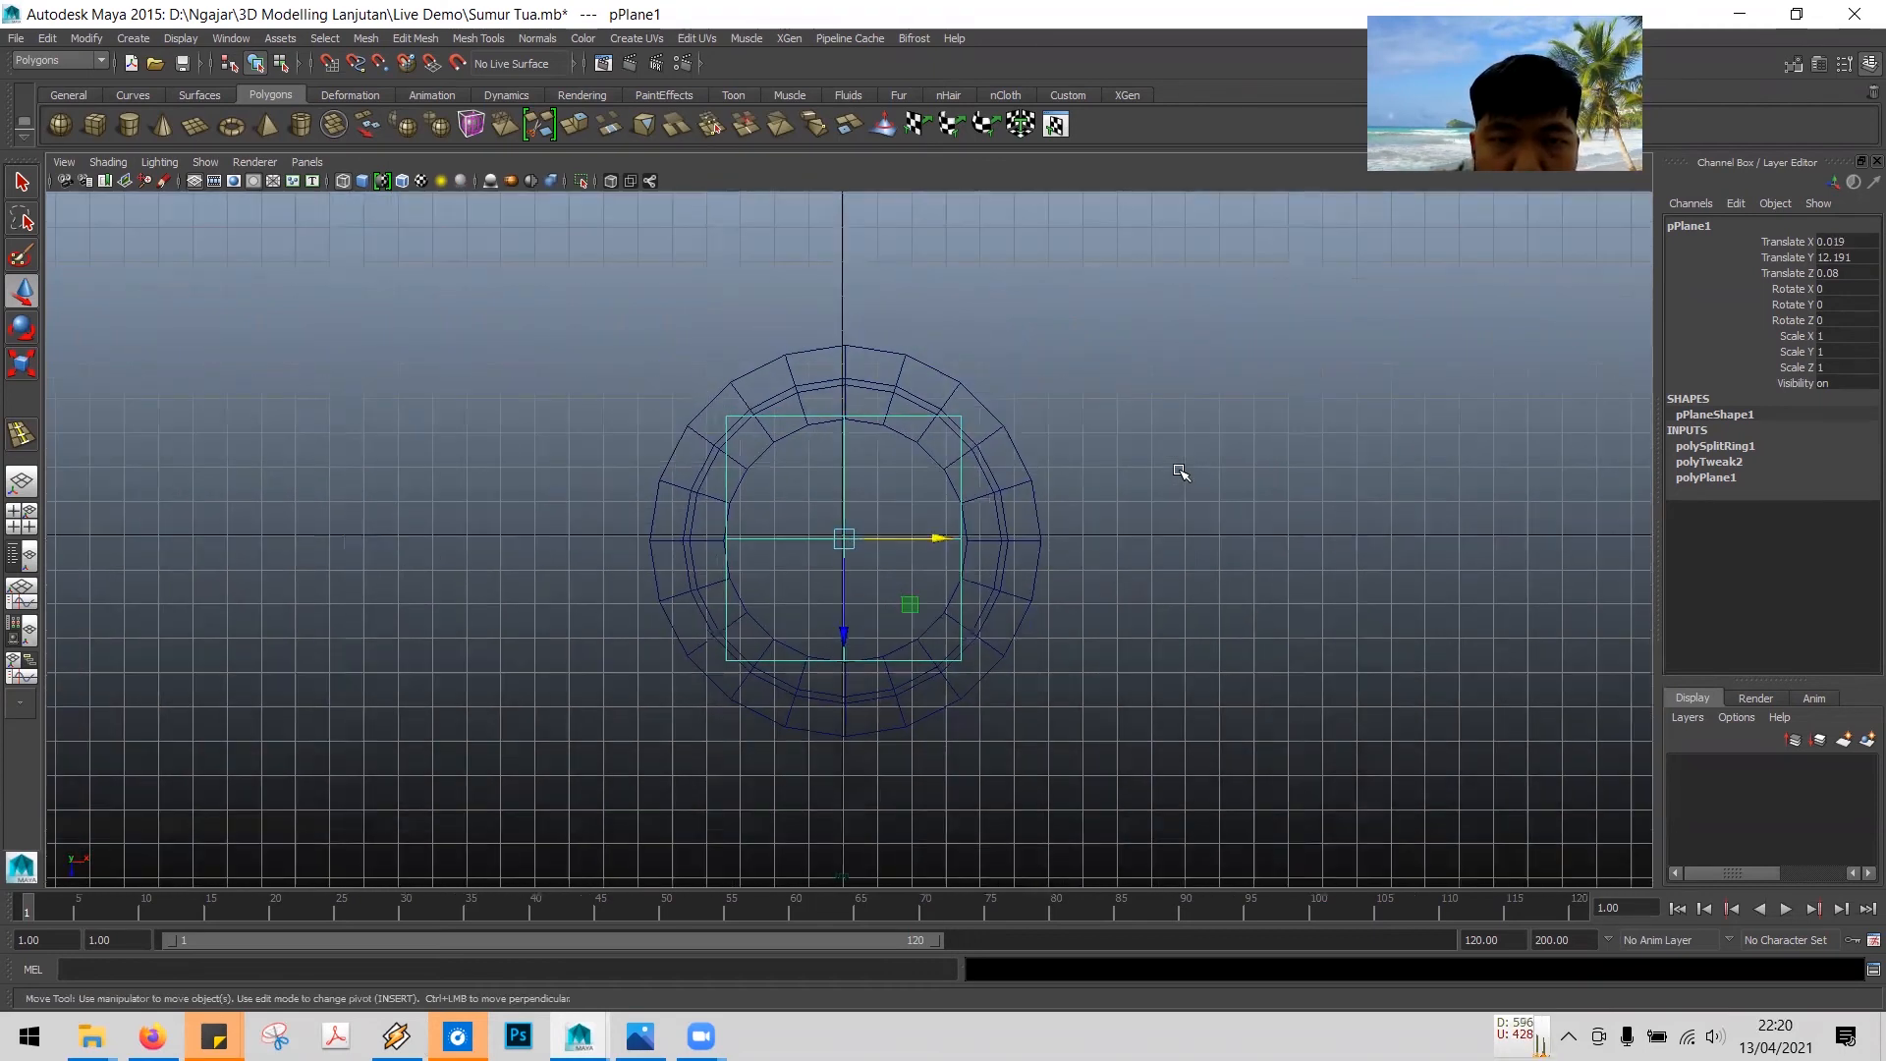
pyautogui.scroll(-2, 1182, 472)
pyautogui.keyDown('alt'); pyautogui.moveTo(1182, 471); pyautogui.dragTo(1160, 324, button='middle'); pyautogui.keyUp('alt')
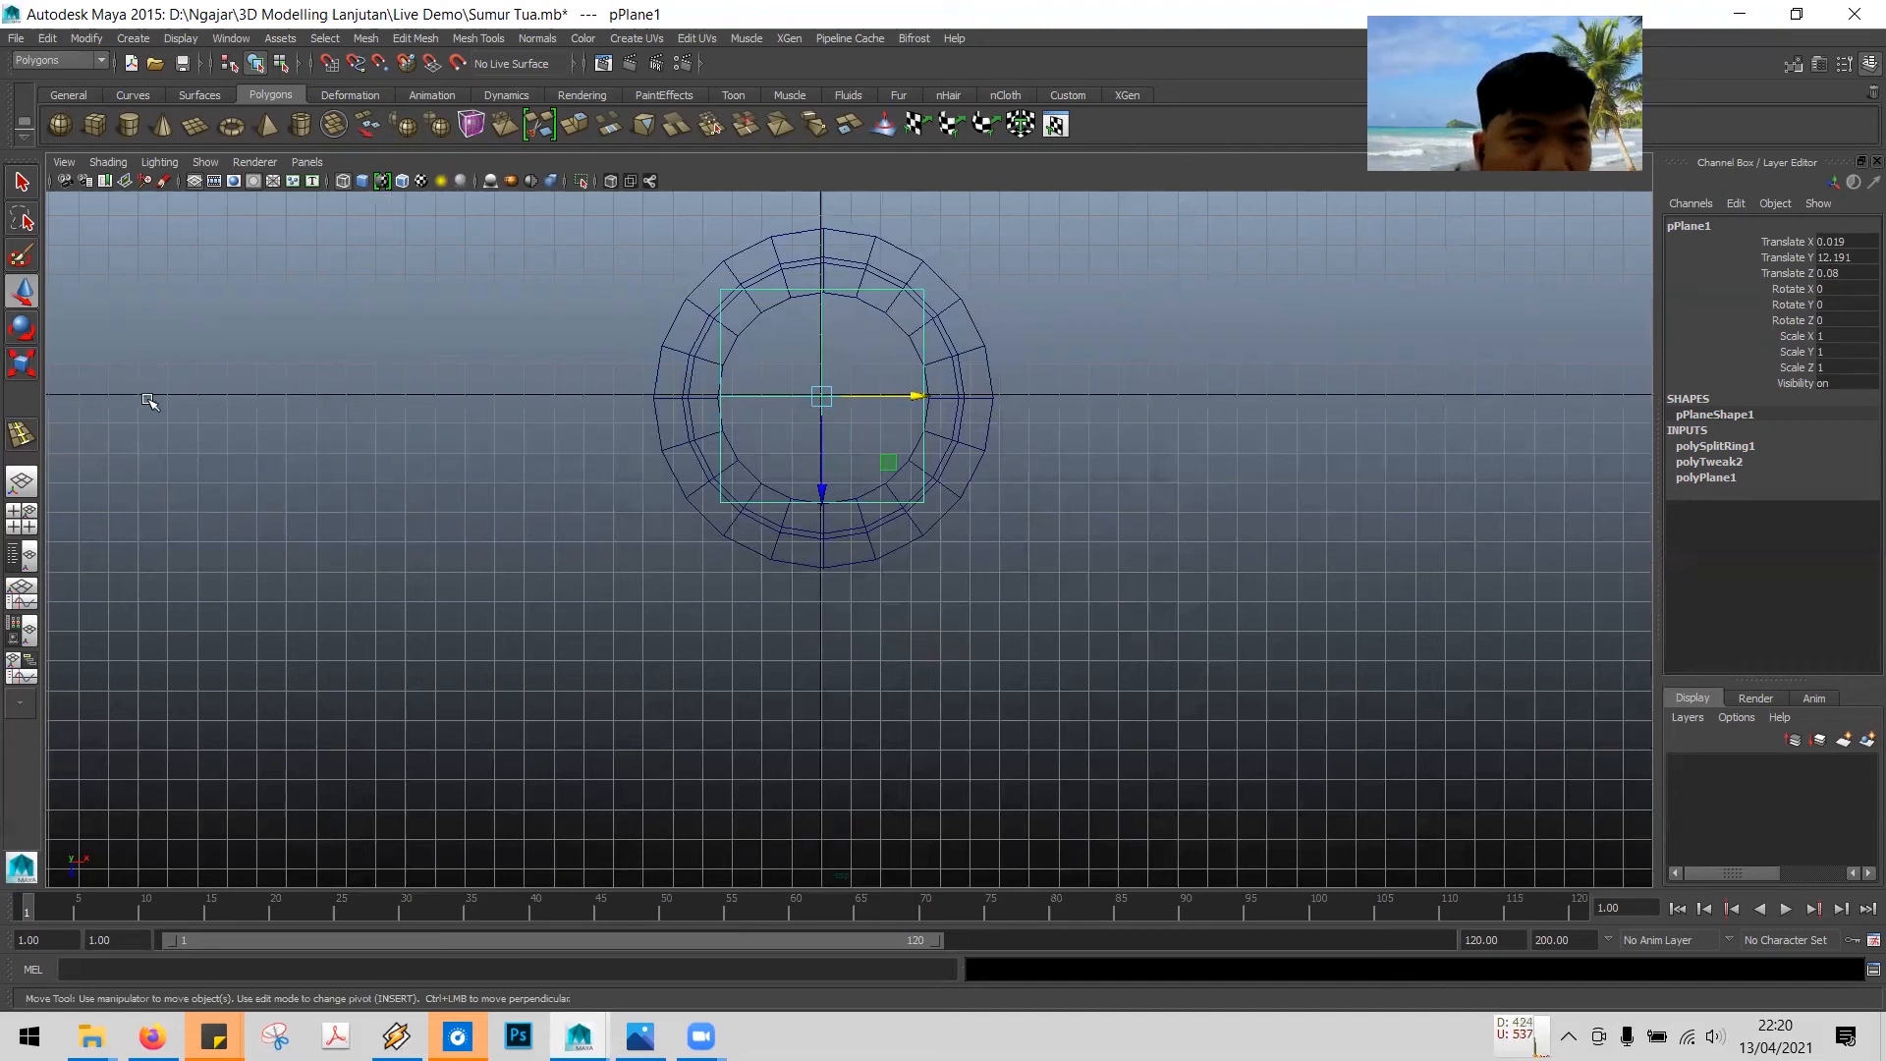
# - Scale the roof plane uniformly to 1.403 so it covers the well's outer rim
pyautogui.click(20, 367)
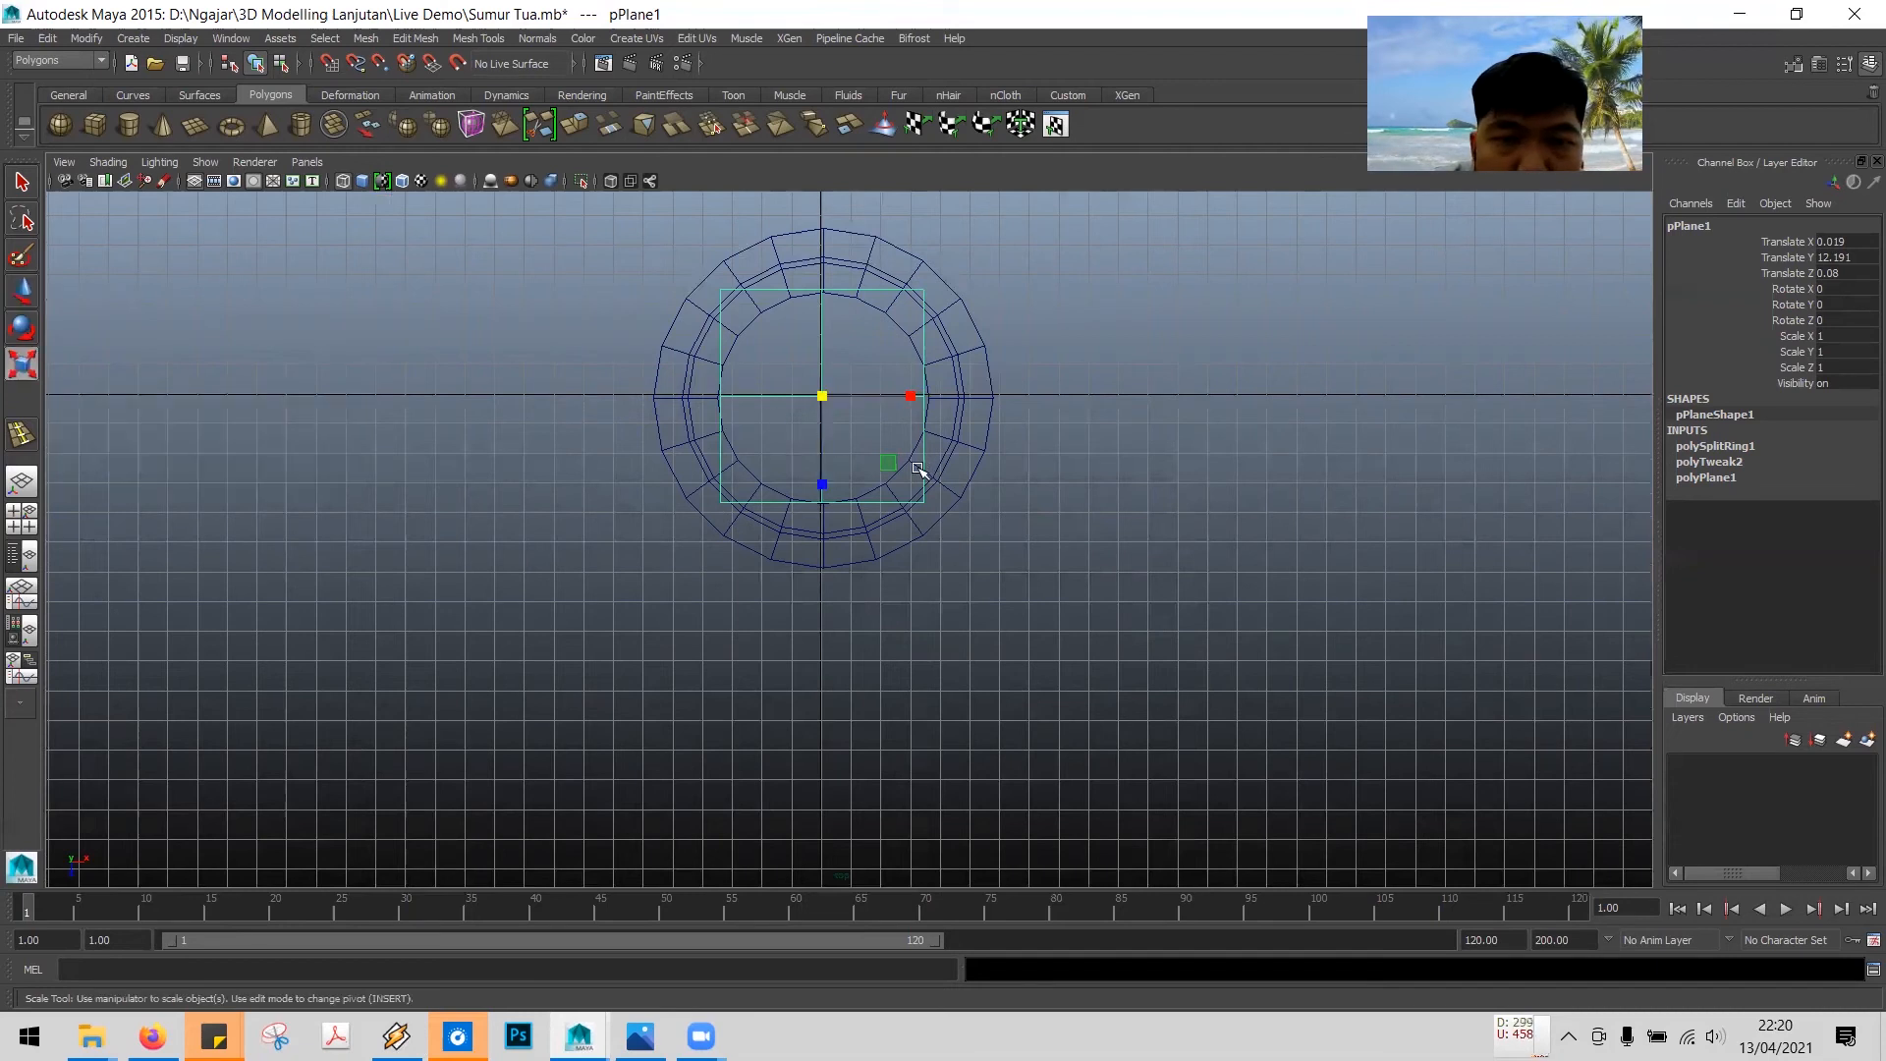
pyautogui.click(823, 395)
pyautogui.moveTo(824, 395); pyautogui.dragTo(891, 431)
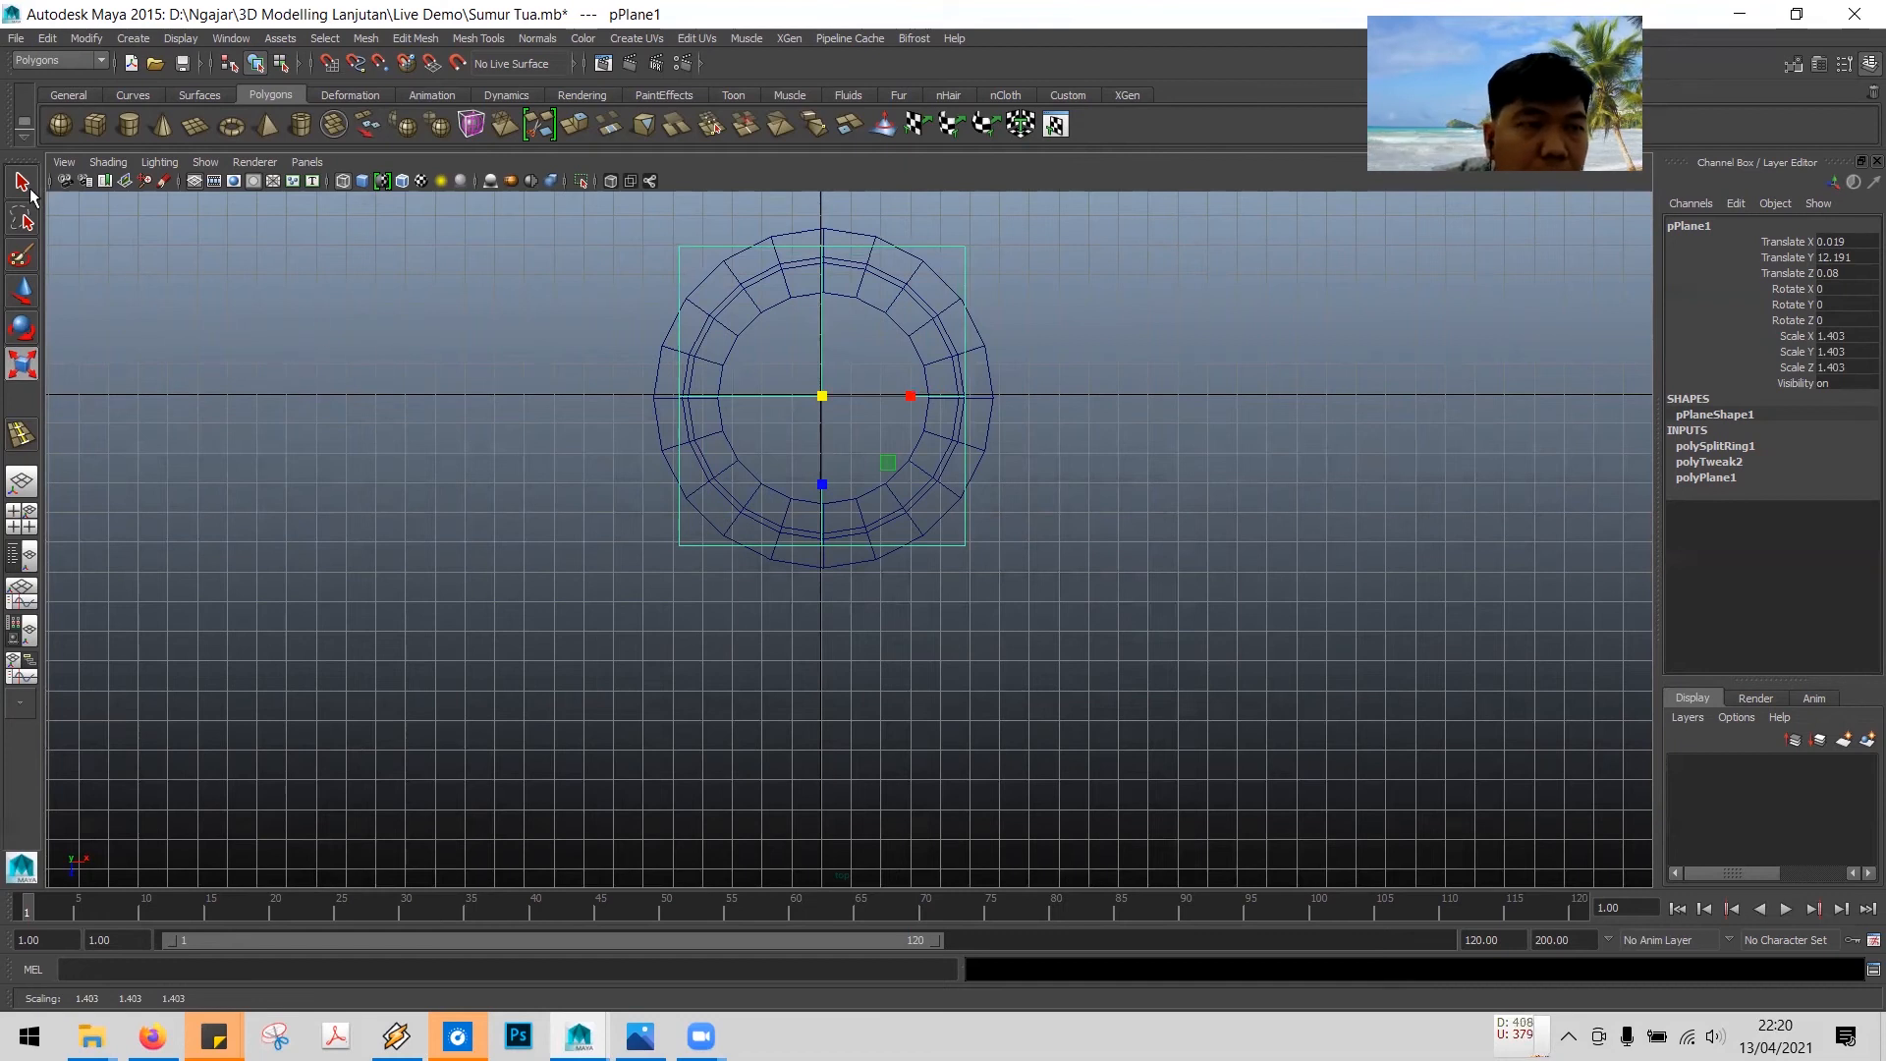
# - Examine the roof and well from the top, front, side and perspective views
pyautogui.press('q')
pyautogui.press('space')
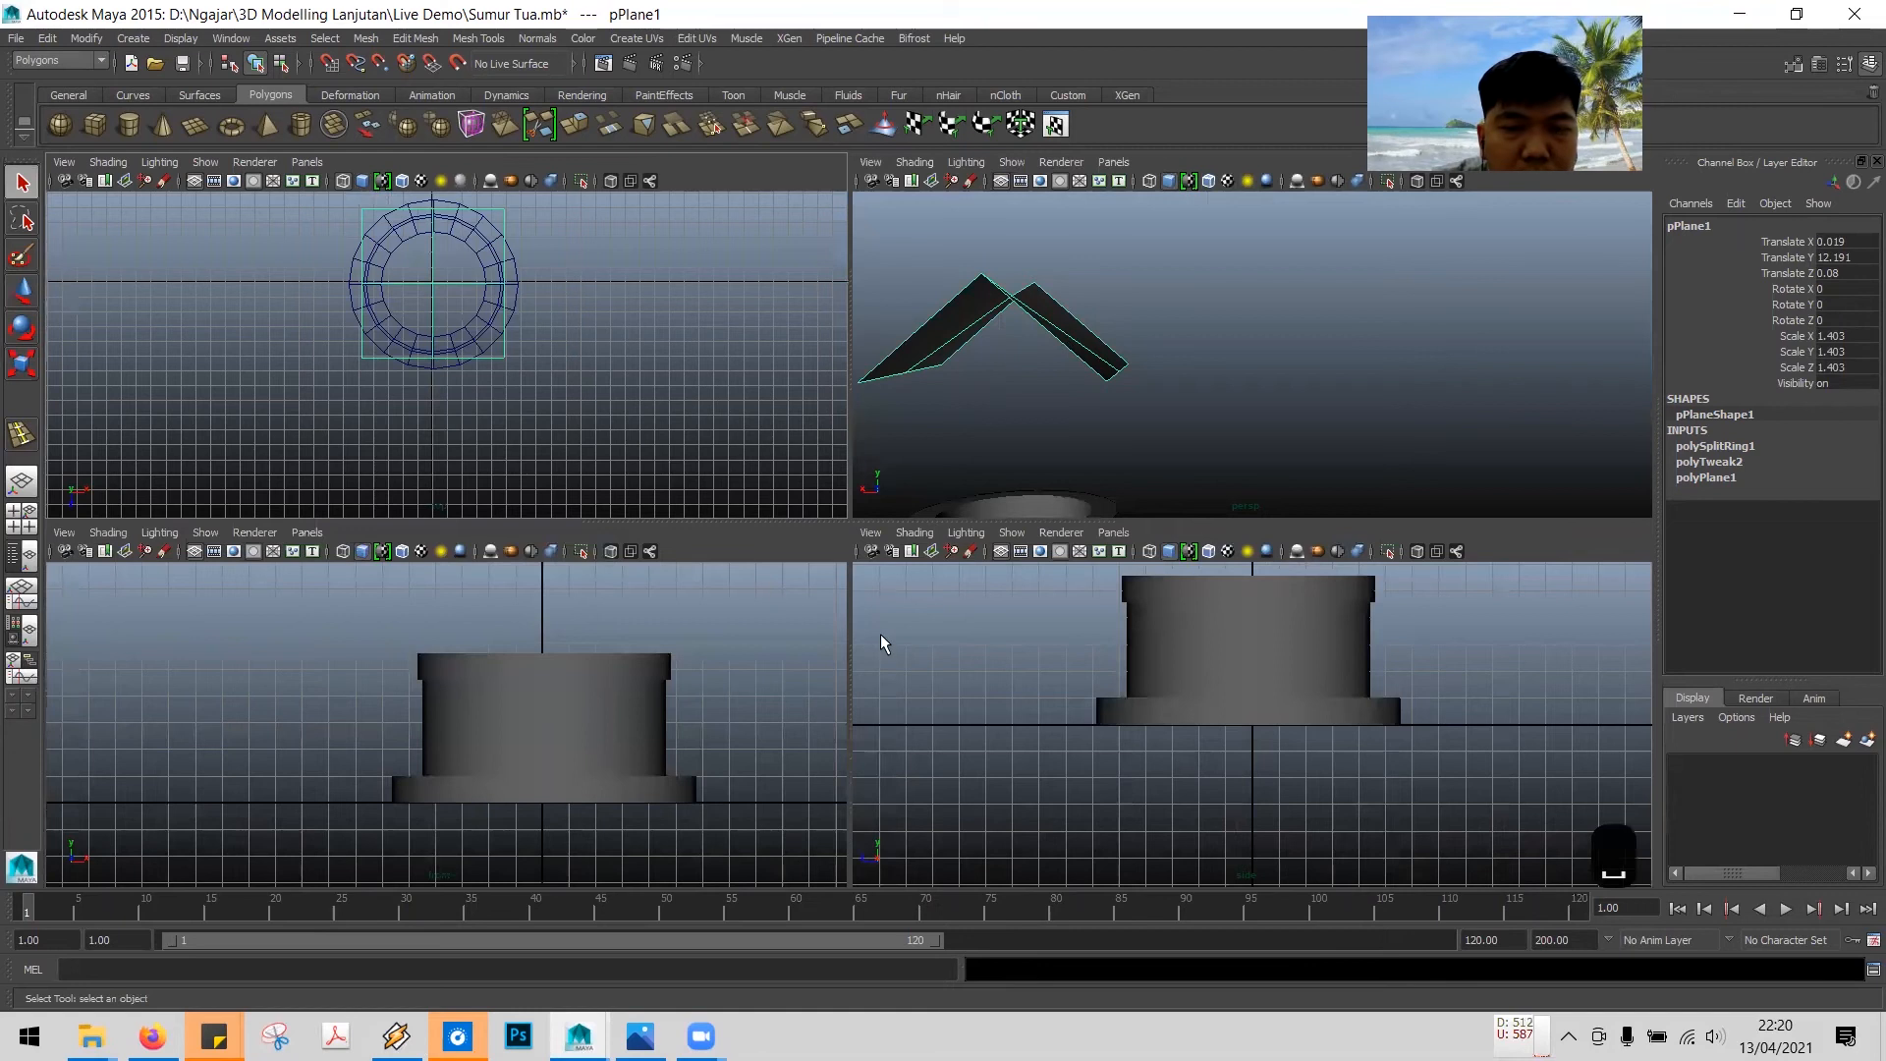
pyautogui.click(774, 635)
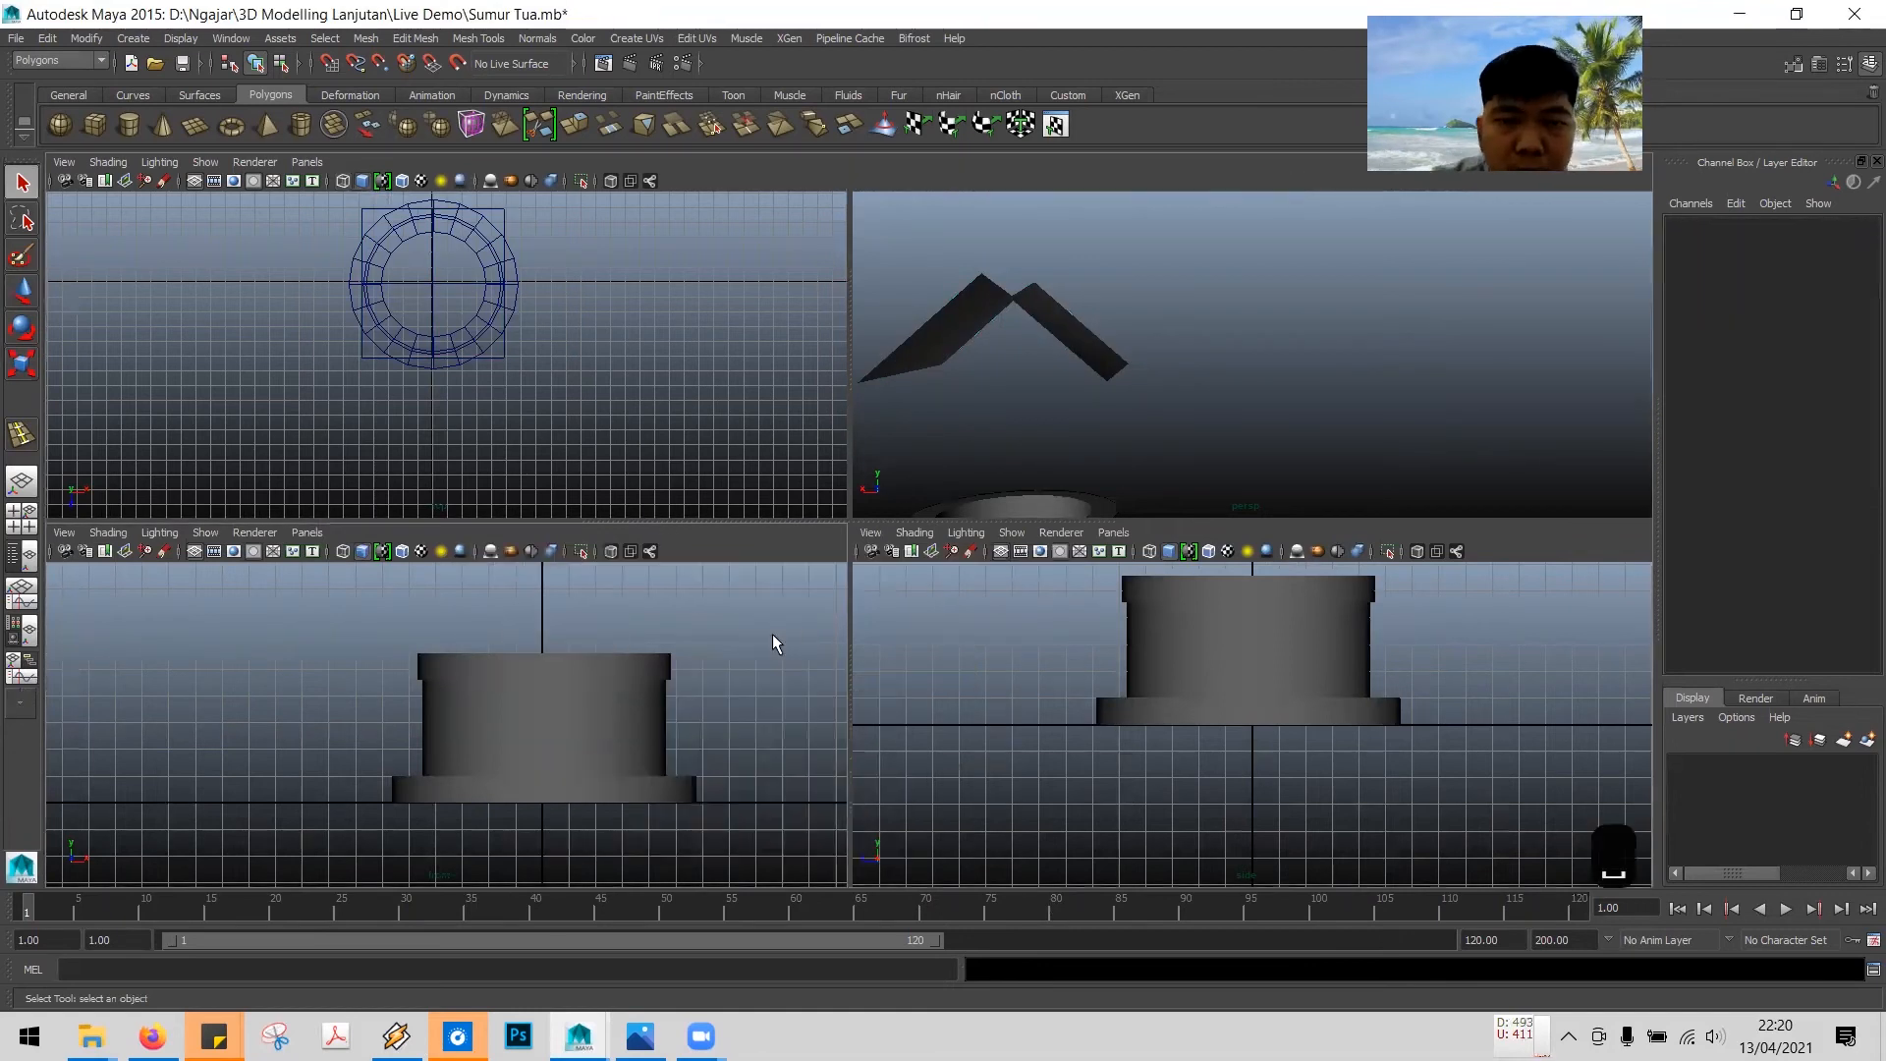
pyautogui.press('space')
pyautogui.scroll(-2, 805, 616)
pyautogui.scroll(-3, 806, 616)
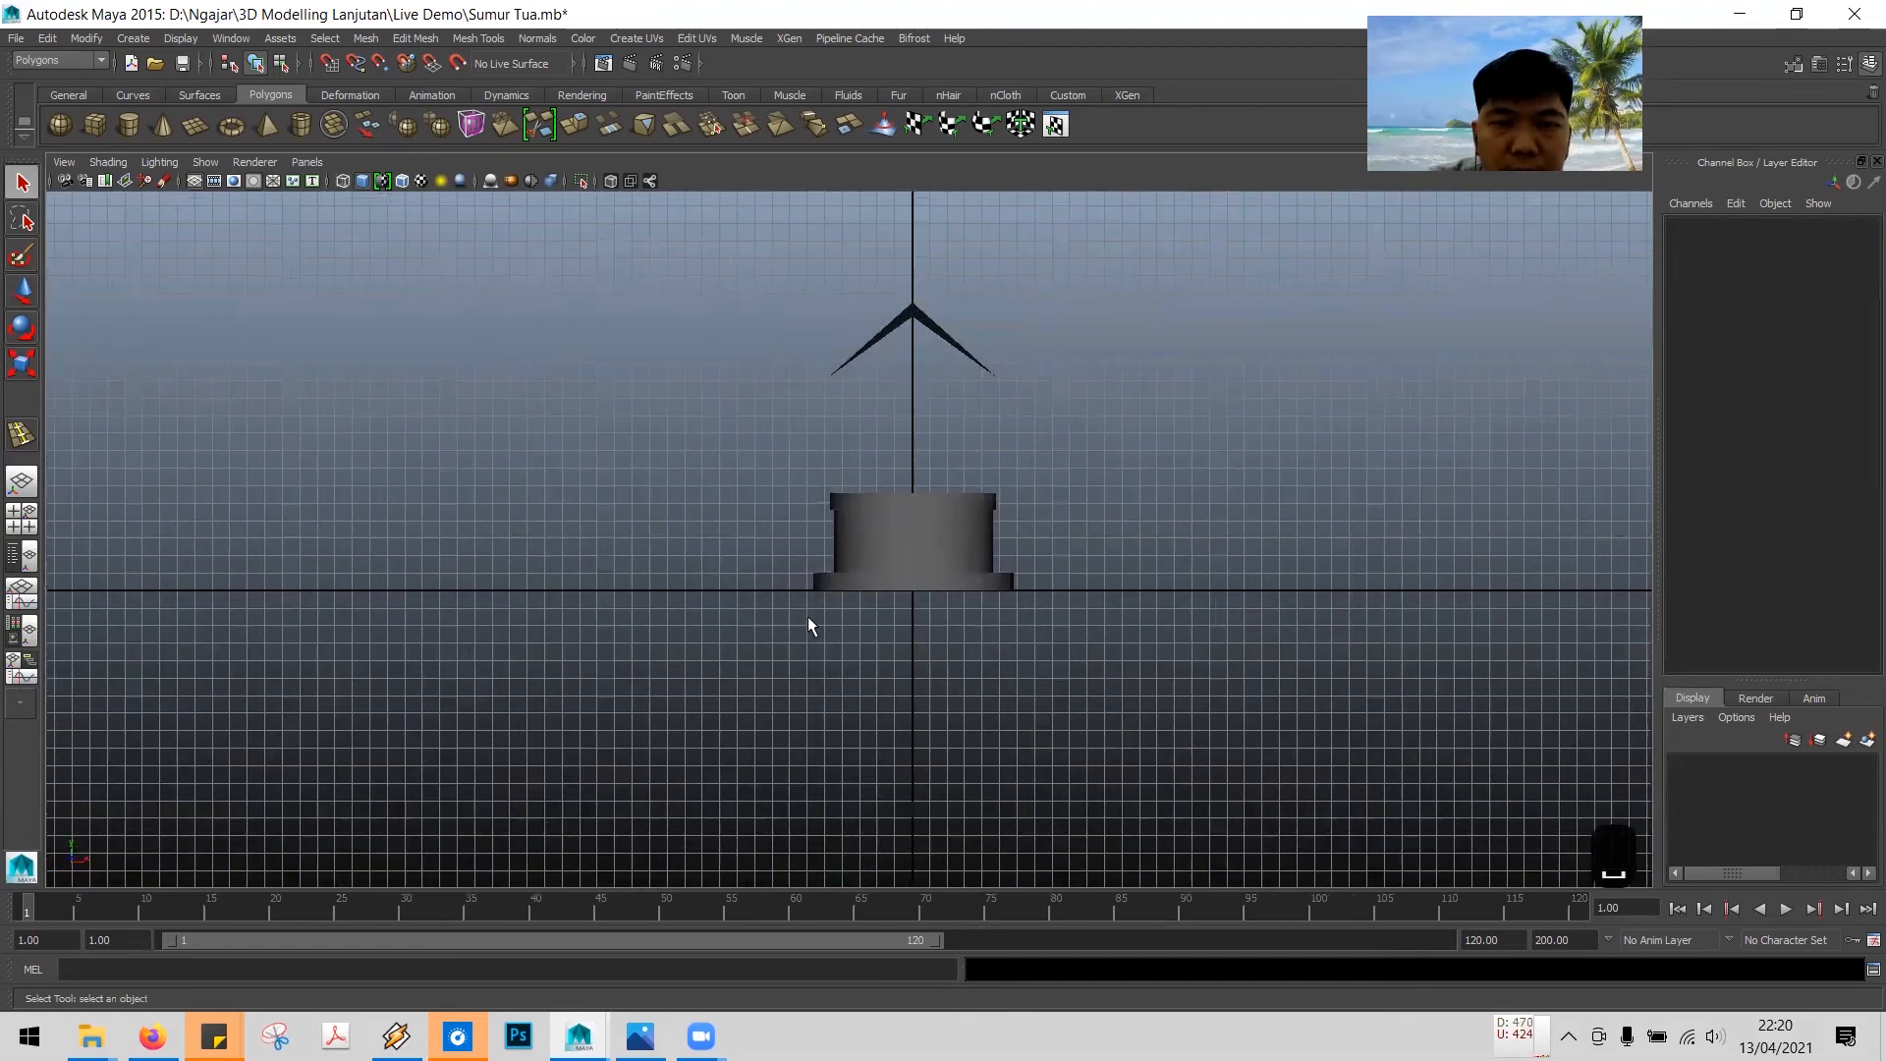
pyautogui.scroll(2, 817, 617)
pyautogui.press('space')
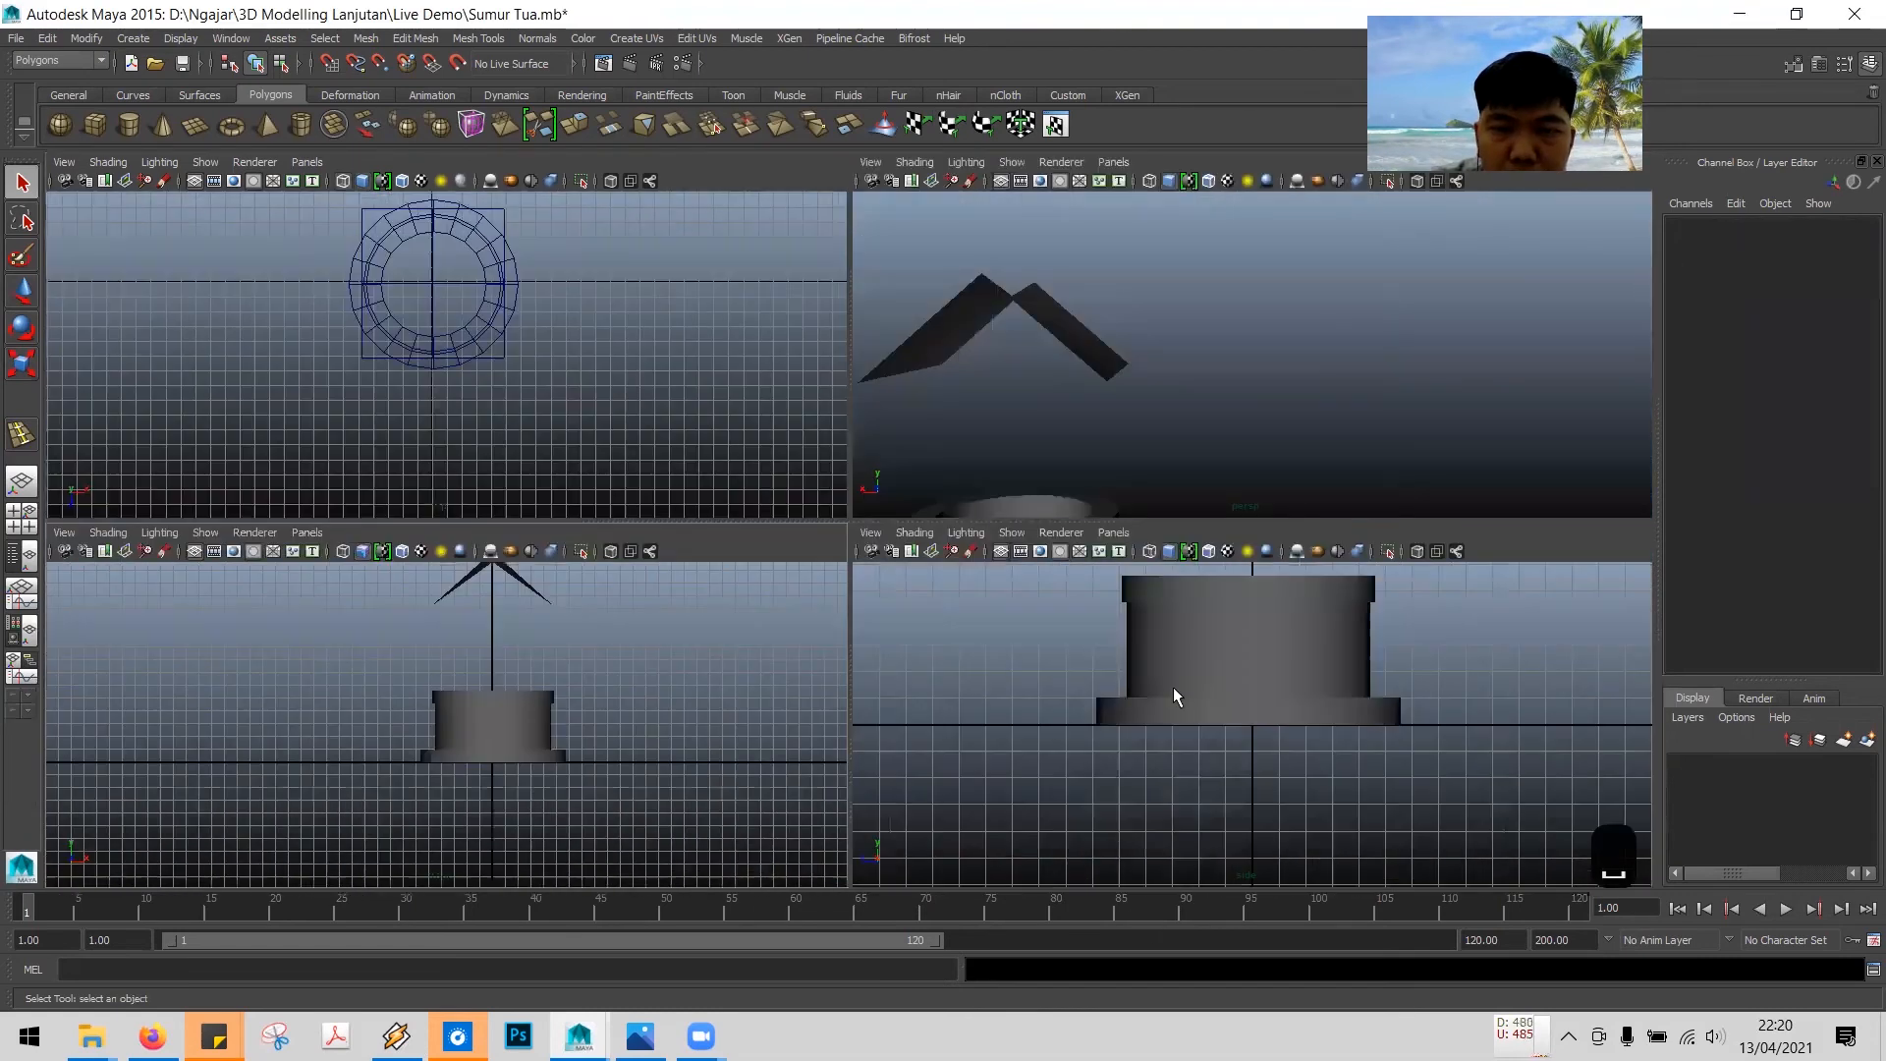
pyautogui.press('space')
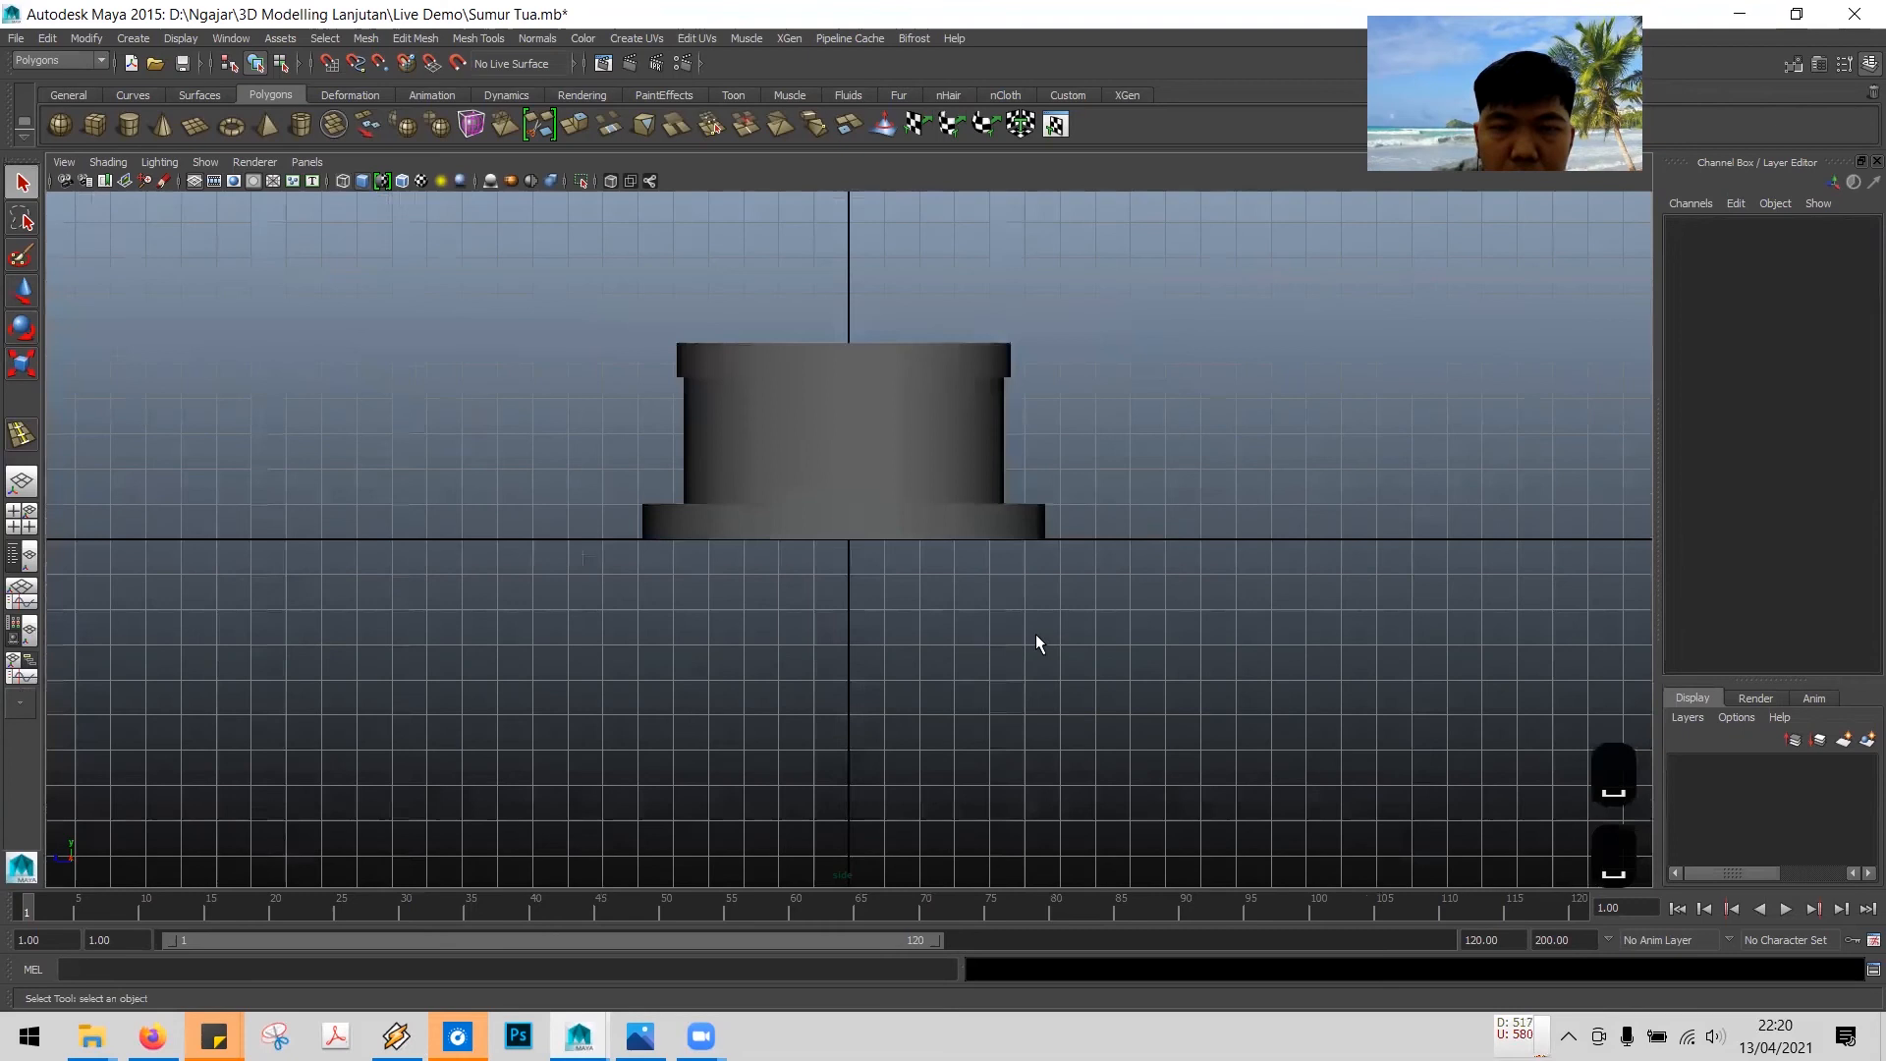
pyautogui.scroll(-3, 1035, 634)
pyautogui.scroll(4, 1038, 639)
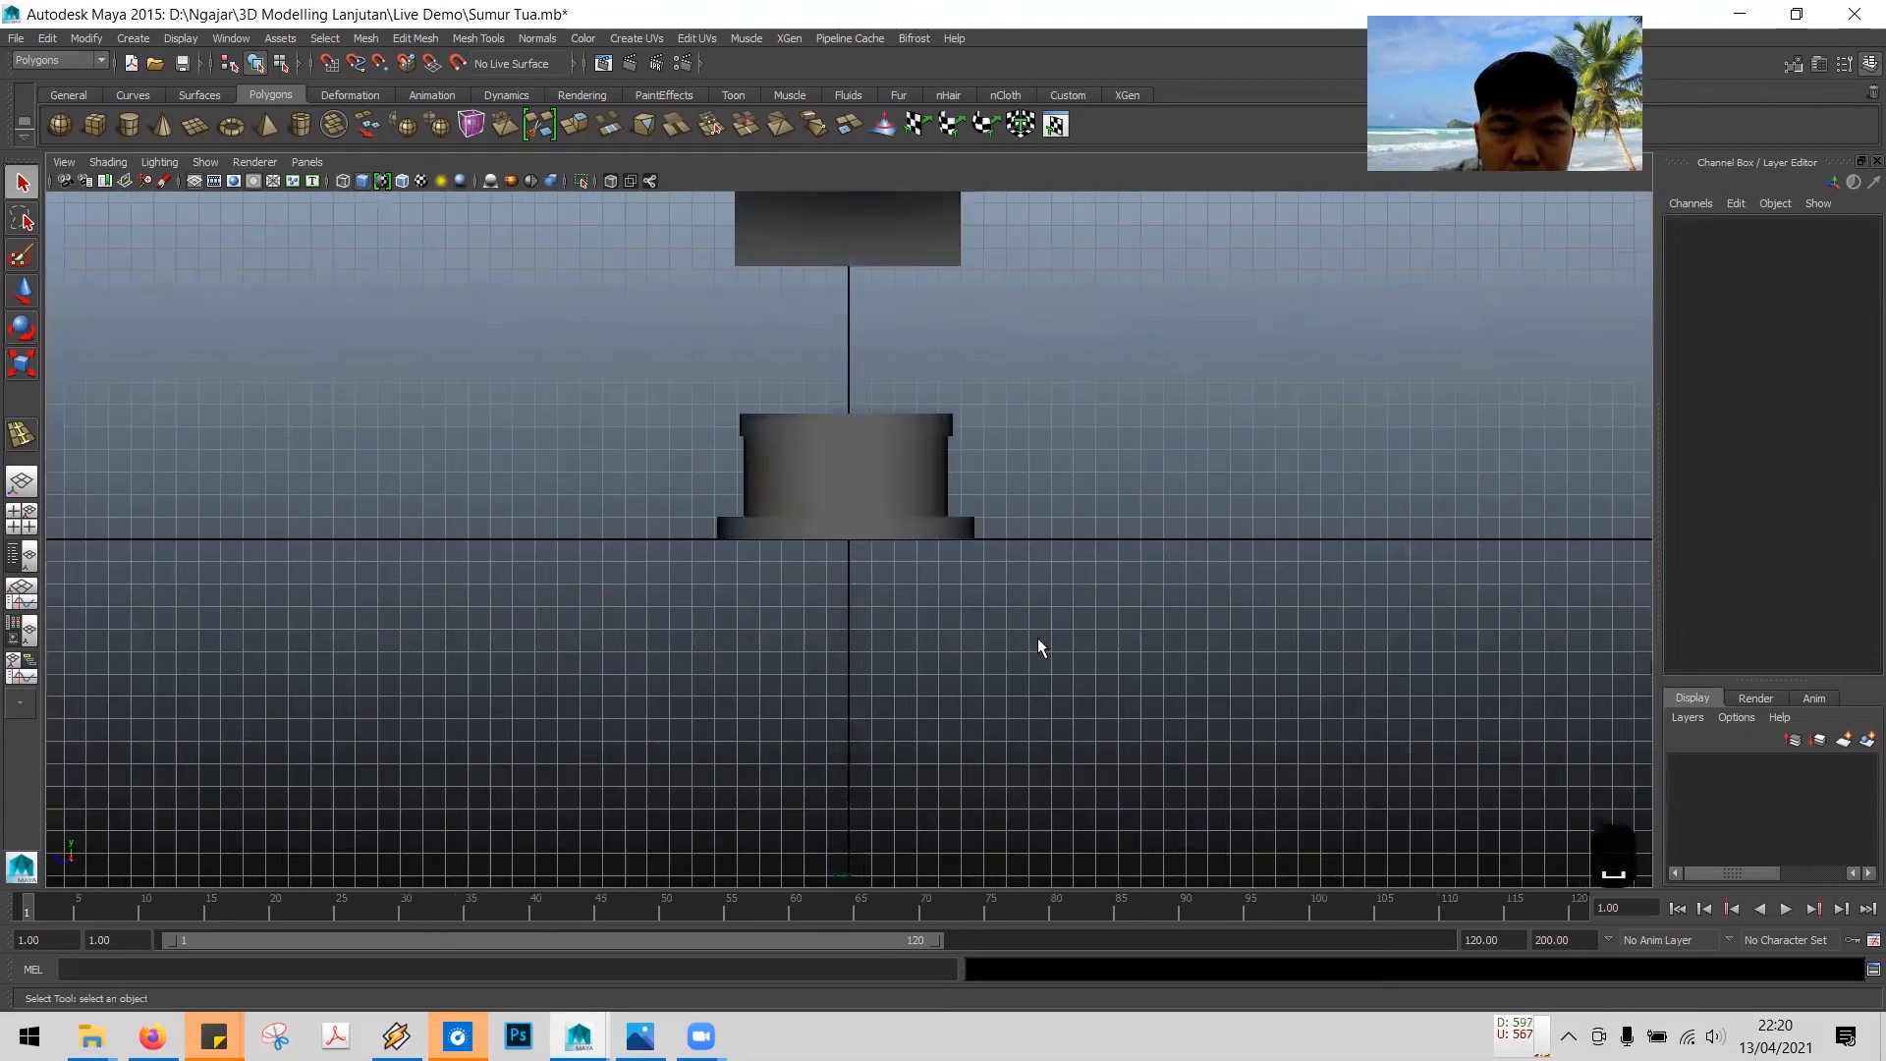
pyautogui.press('space')
pyautogui.press('space')
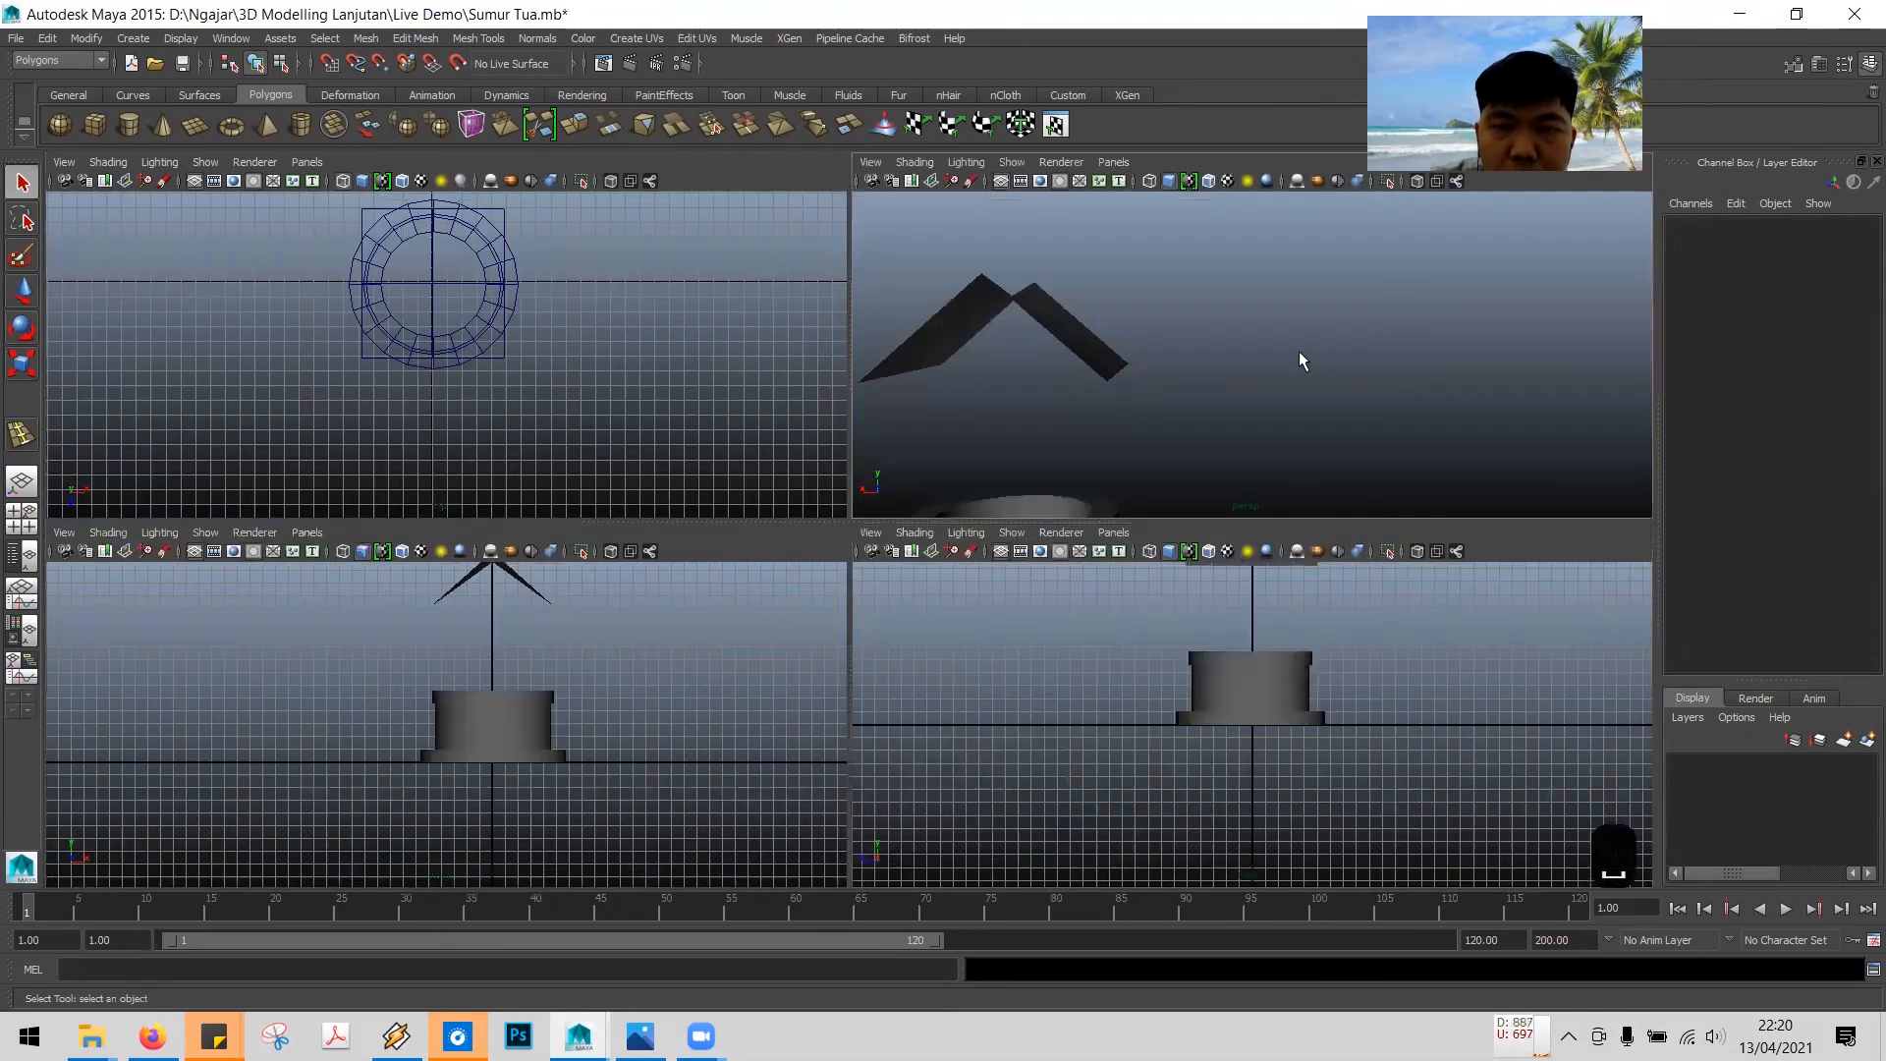
pyautogui.press('space')
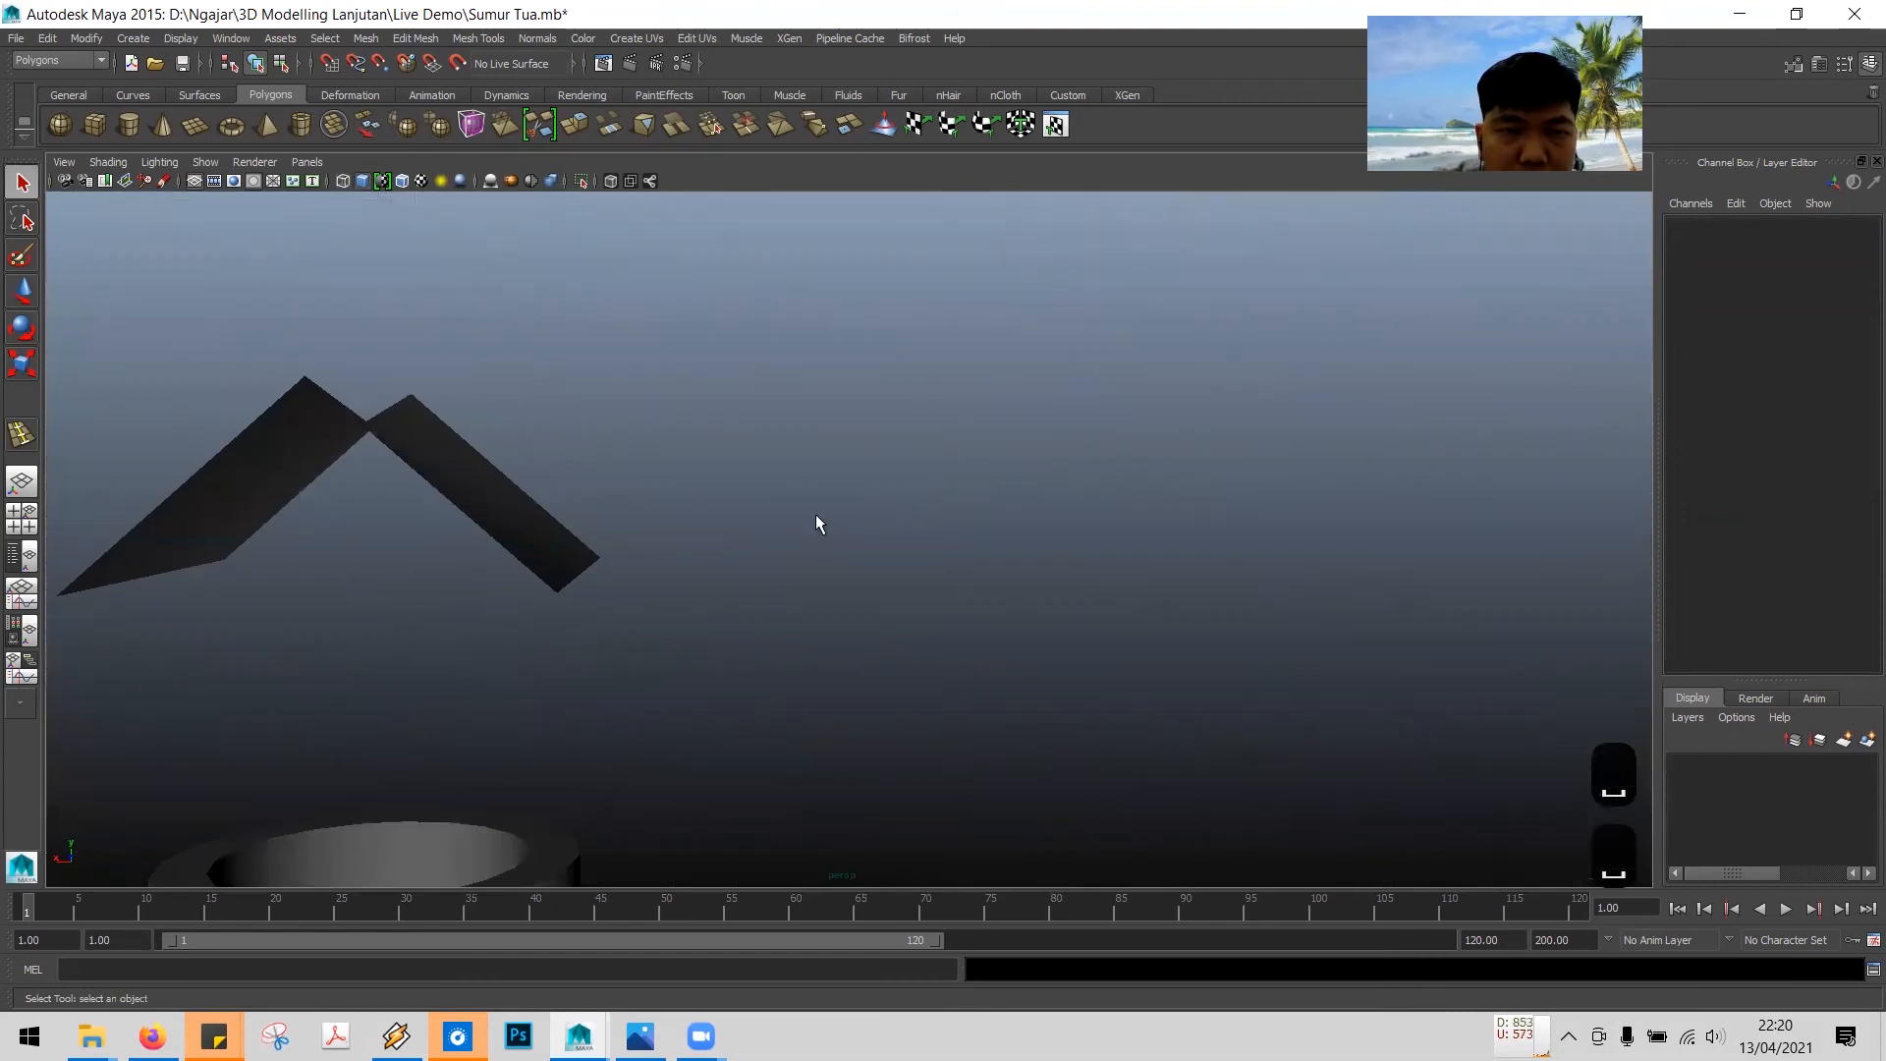
pyautogui.scroll(-4, 815, 514)
pyautogui.moveTo(845, 540)
pyautogui.keyDown('alt'); pyautogui.mouseDown()
pyautogui.moveTo(1170, 564)
pyautogui.moveTo(1133, 527)
pyautogui.moveTo(869, 548)
pyautogui.mouseUp(); pyautogui.keyUp('alt')
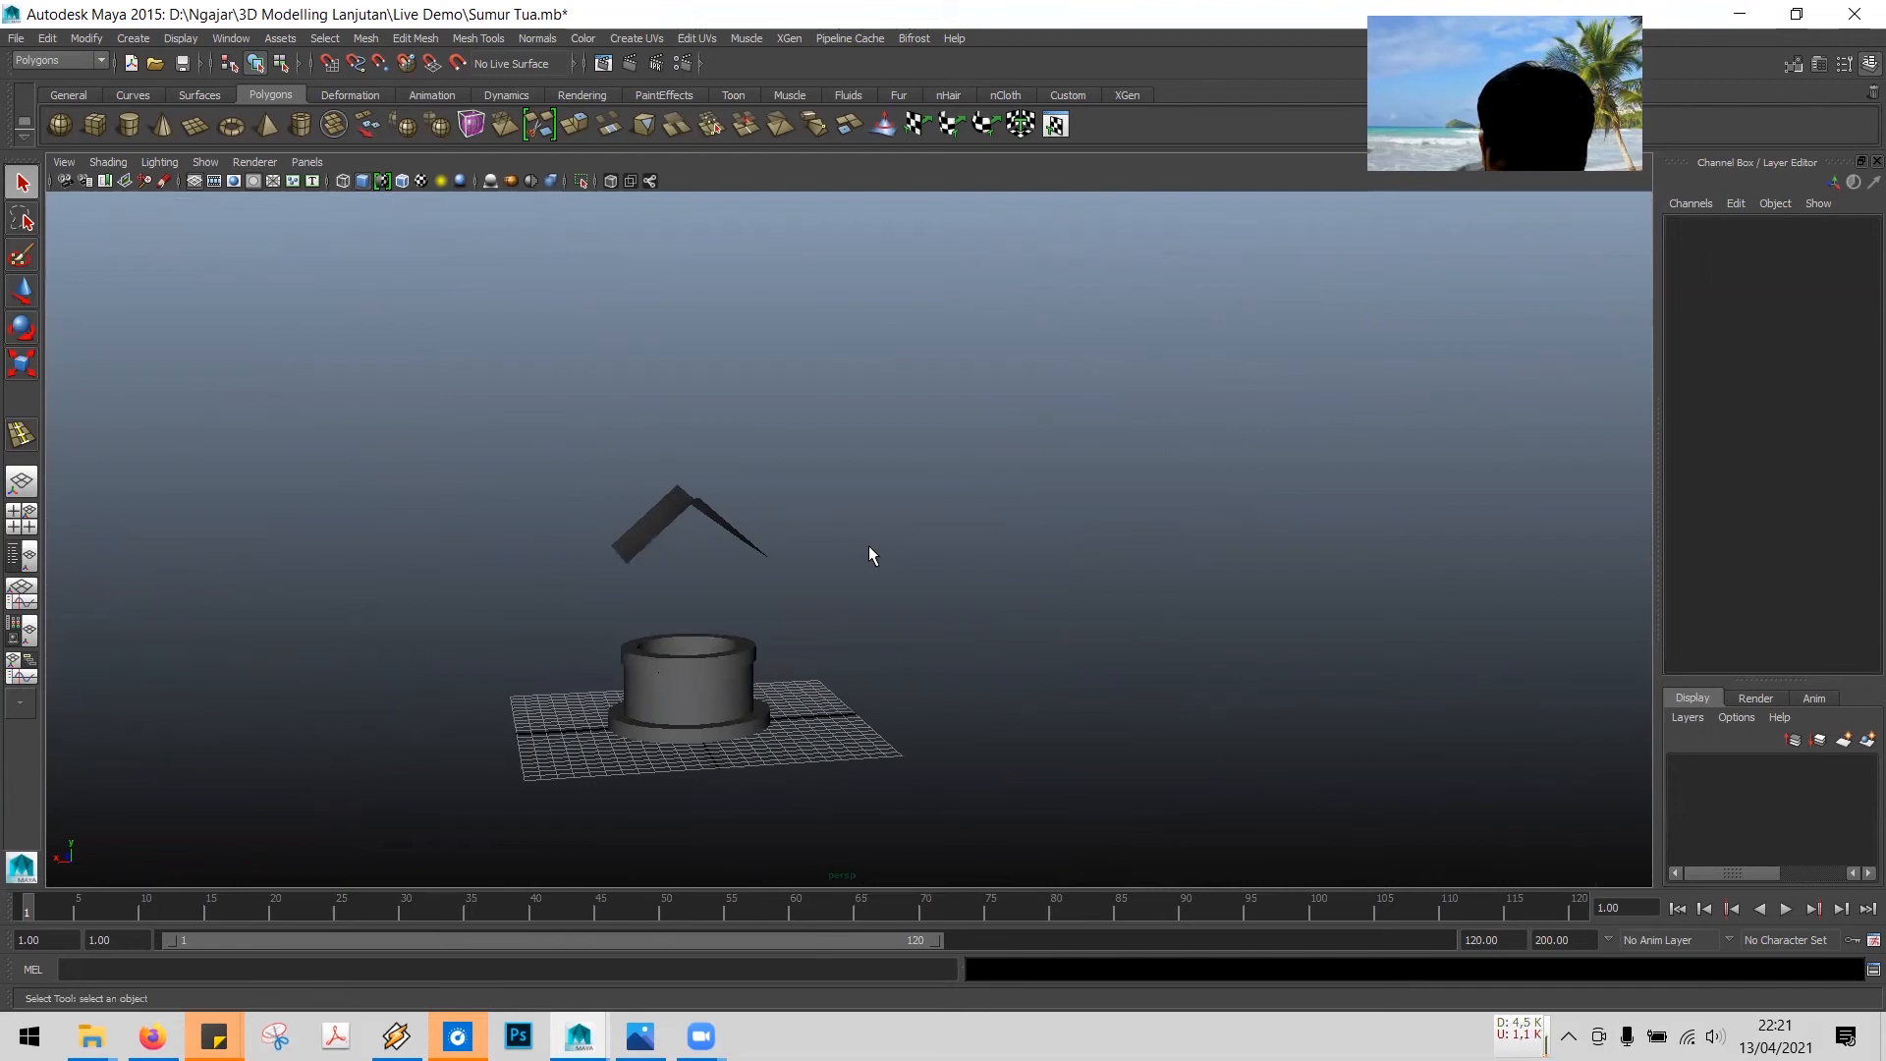
pyautogui.keyDown('alt'); pyautogui.moveTo(869, 548); pyautogui.dragTo(745, 577); pyautogui.keyUp('alt')
pyautogui.scroll(3, 762, 582)
pyautogui.scroll(2, 763, 580)
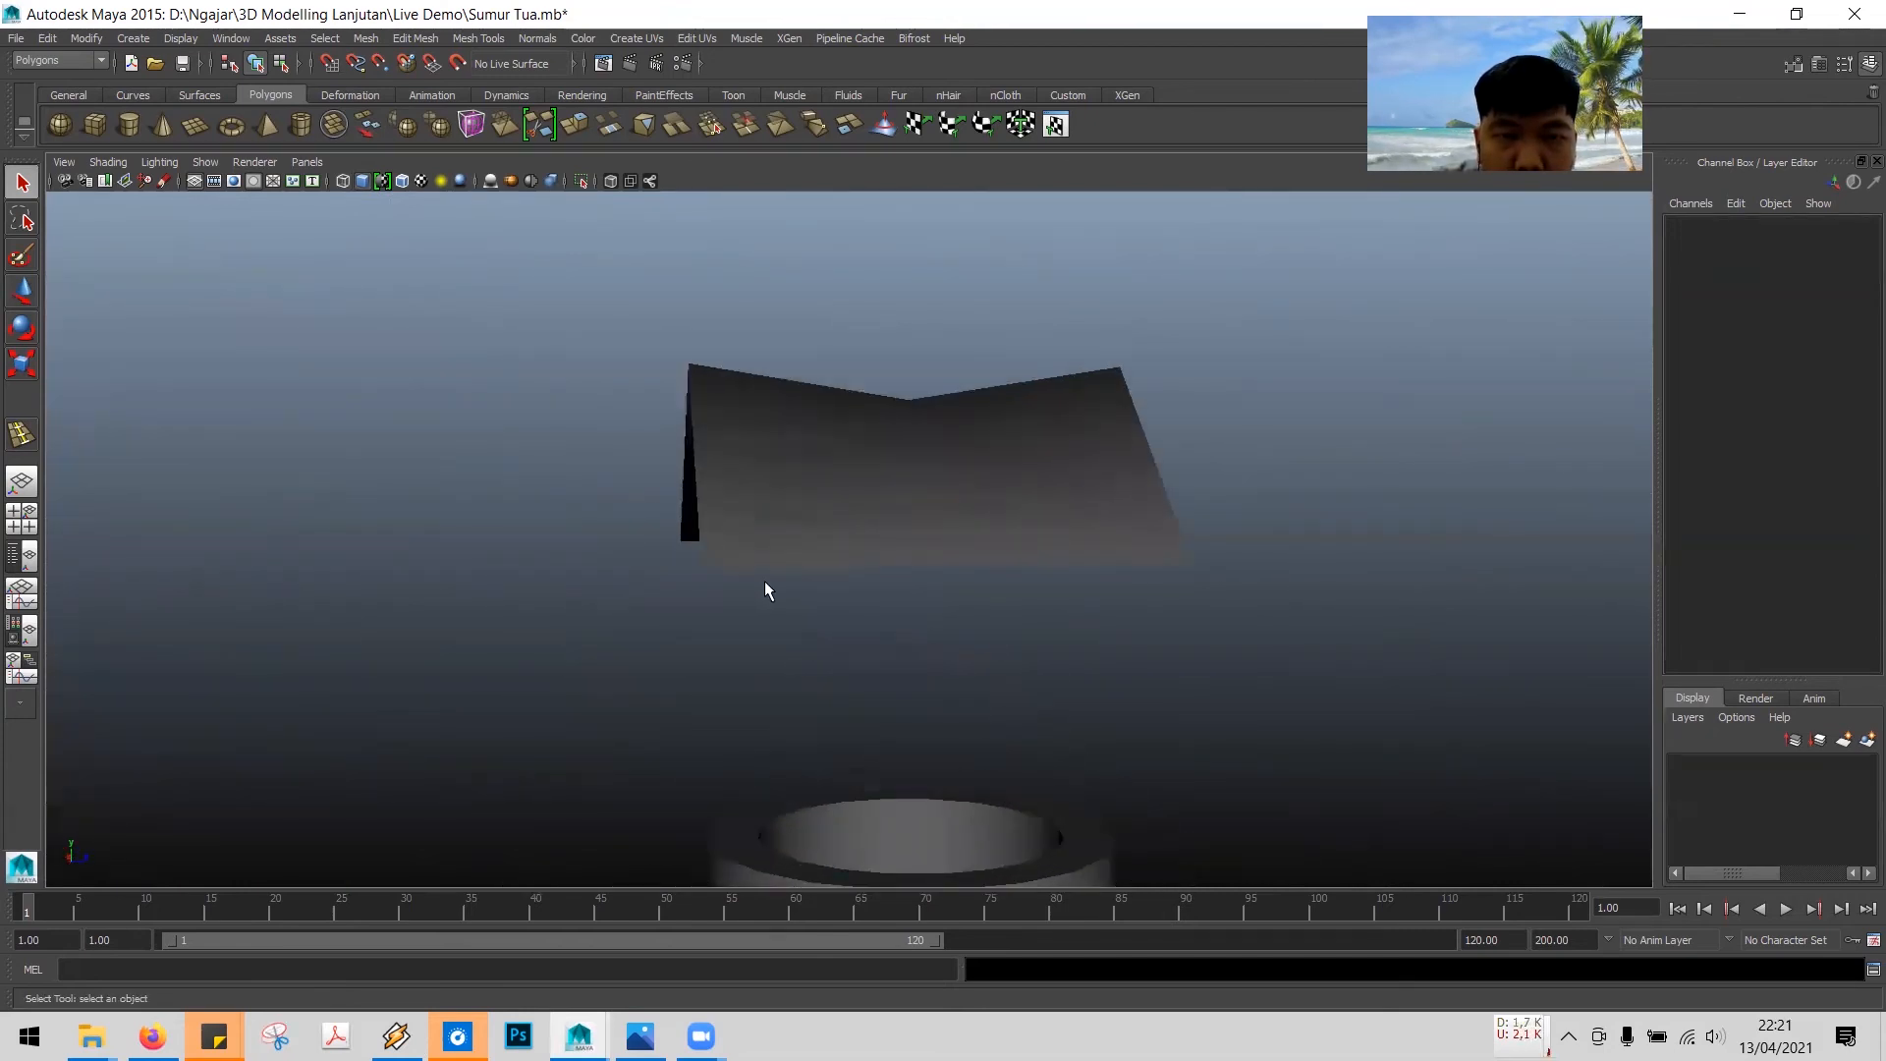
pyautogui.scroll(2, 776, 572)
pyautogui.keyDown('alt'); pyautogui.moveTo(986, 525); pyautogui.dragTo(918, 623); pyautogui.keyUp('alt')
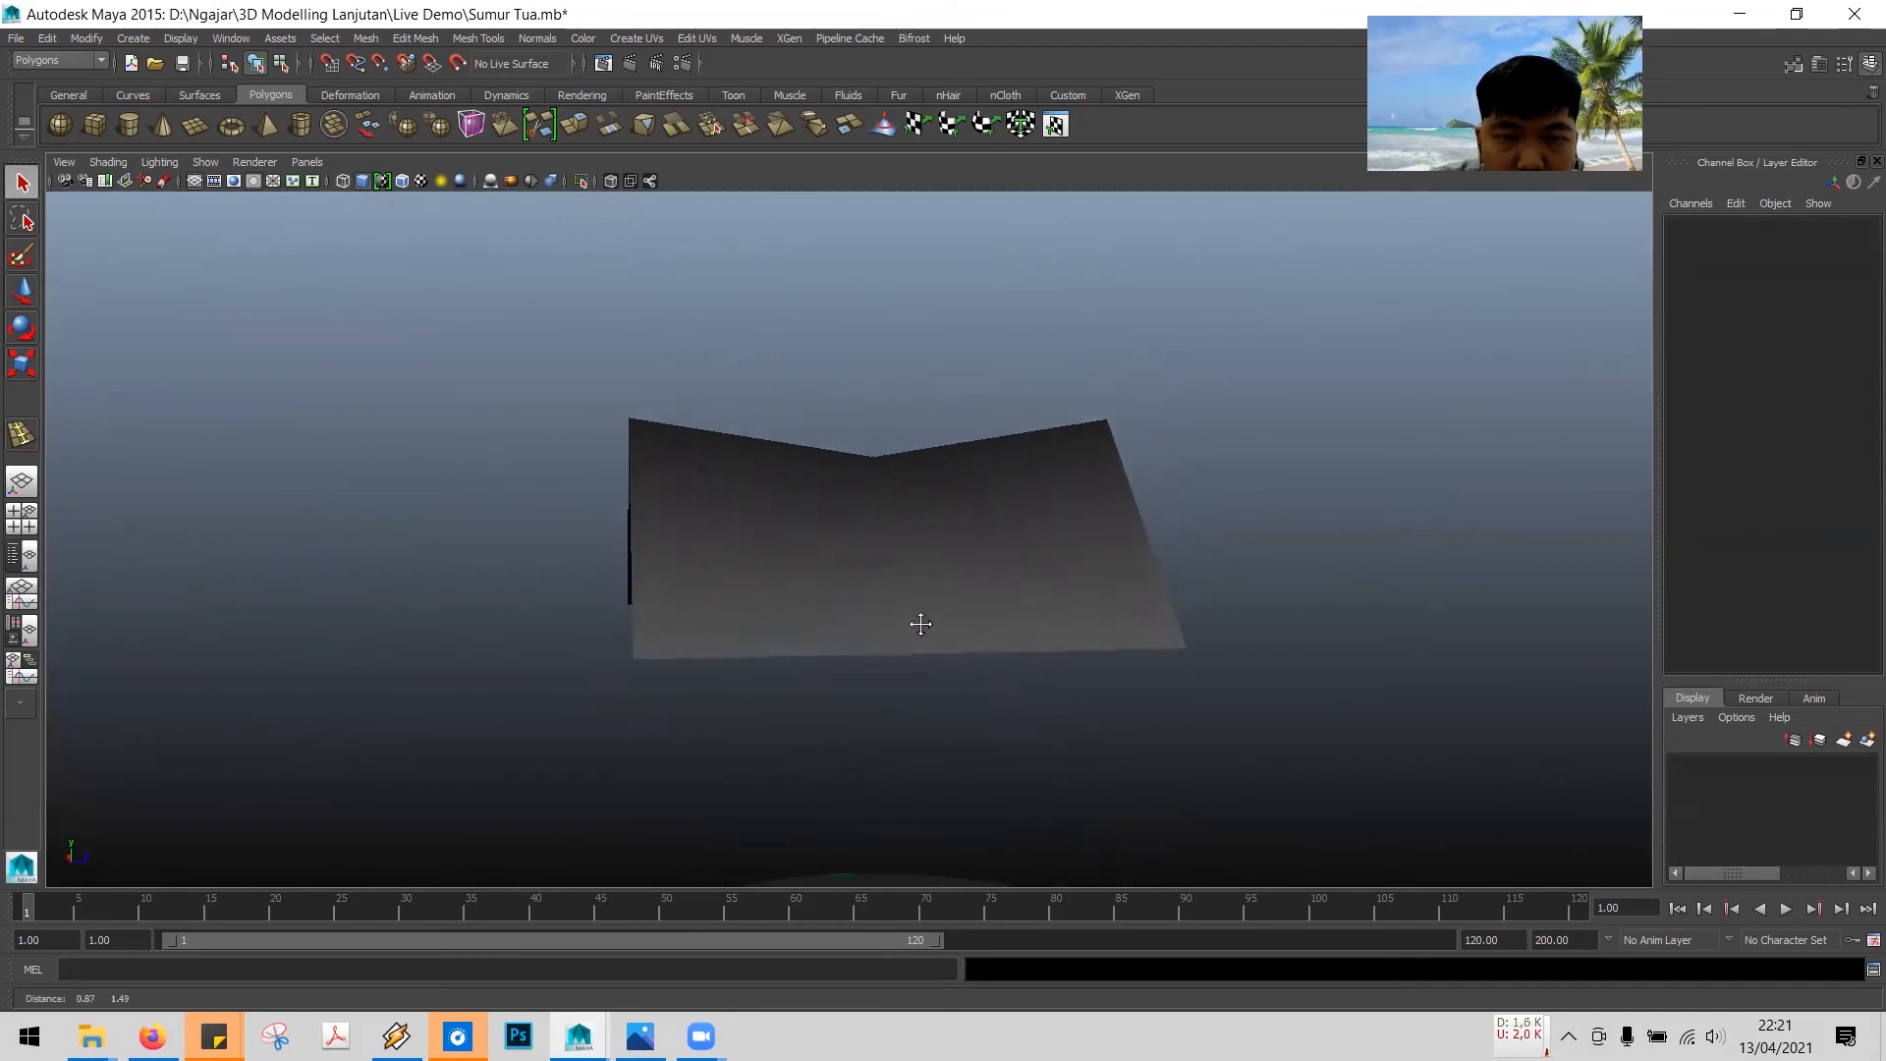
# - Select the roof plane and insert an edge loop near each of its two eave edges with the Insert Edge Loop Tool
pyautogui.click(805, 544)
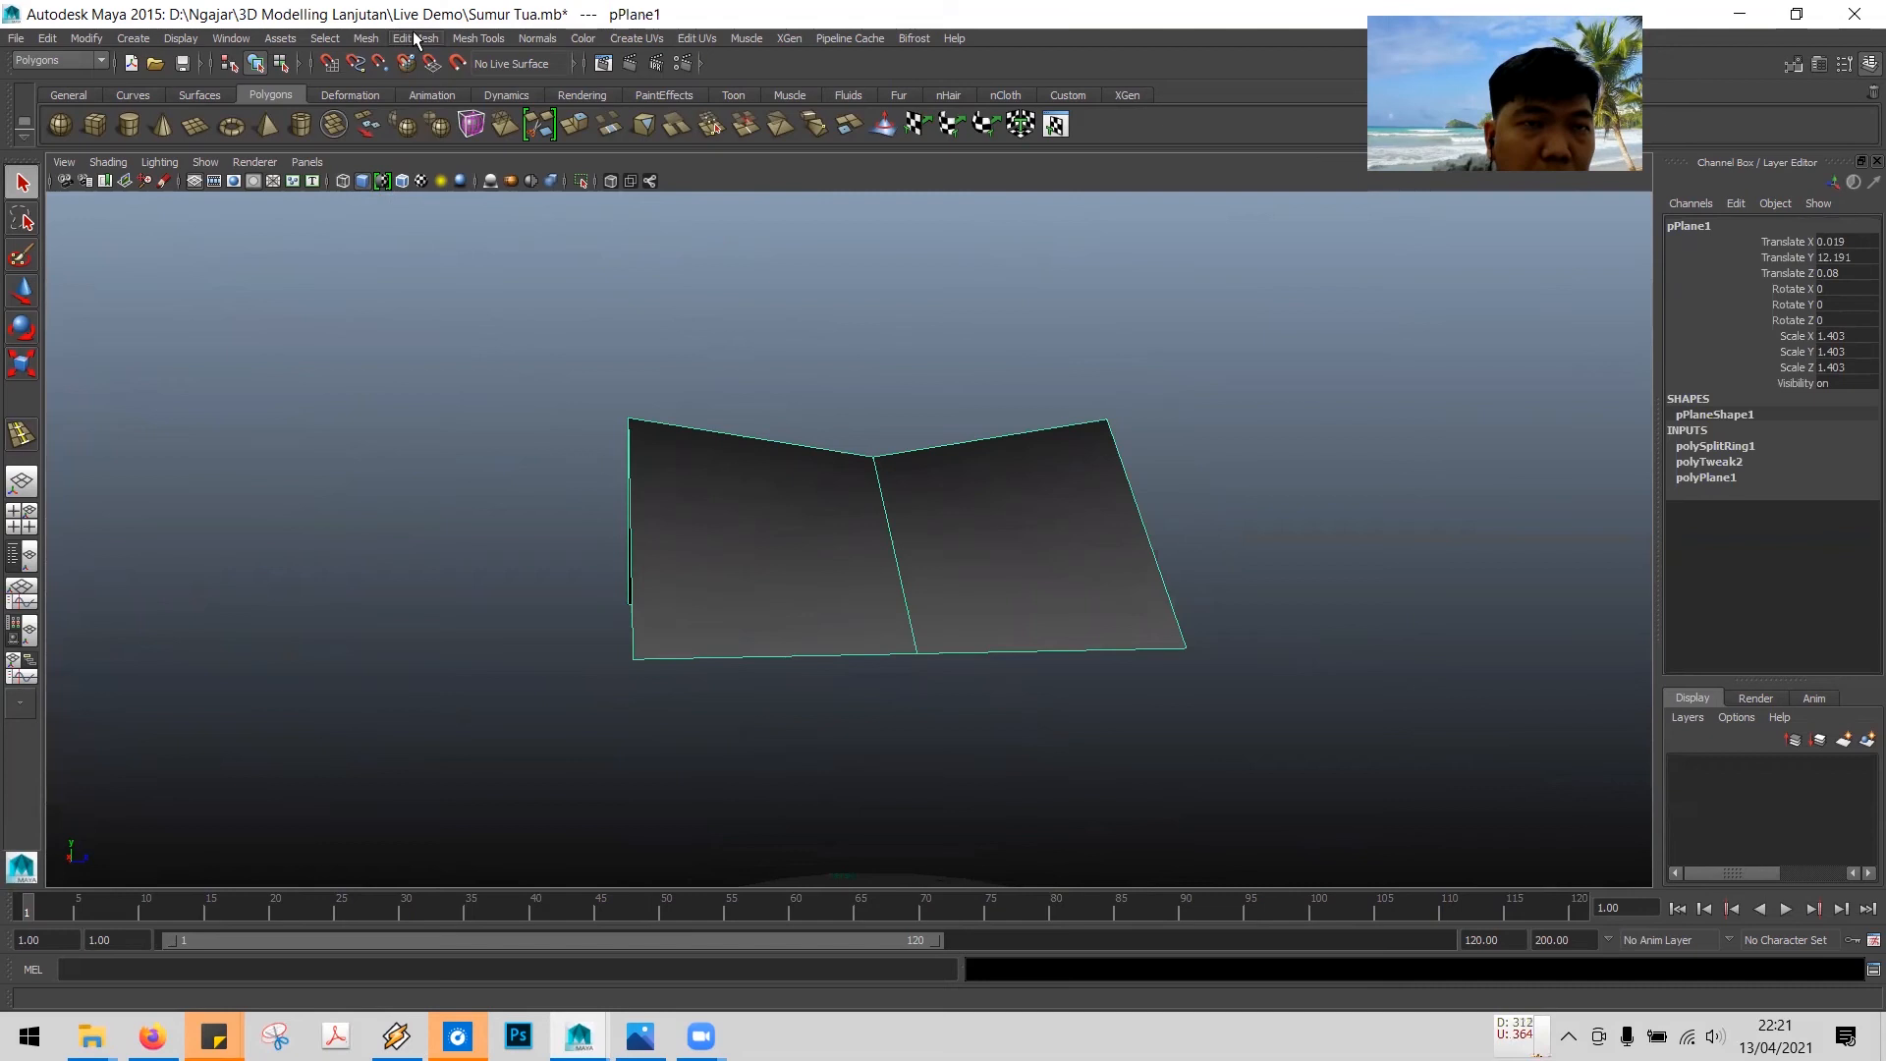
pyautogui.click(471, 39)
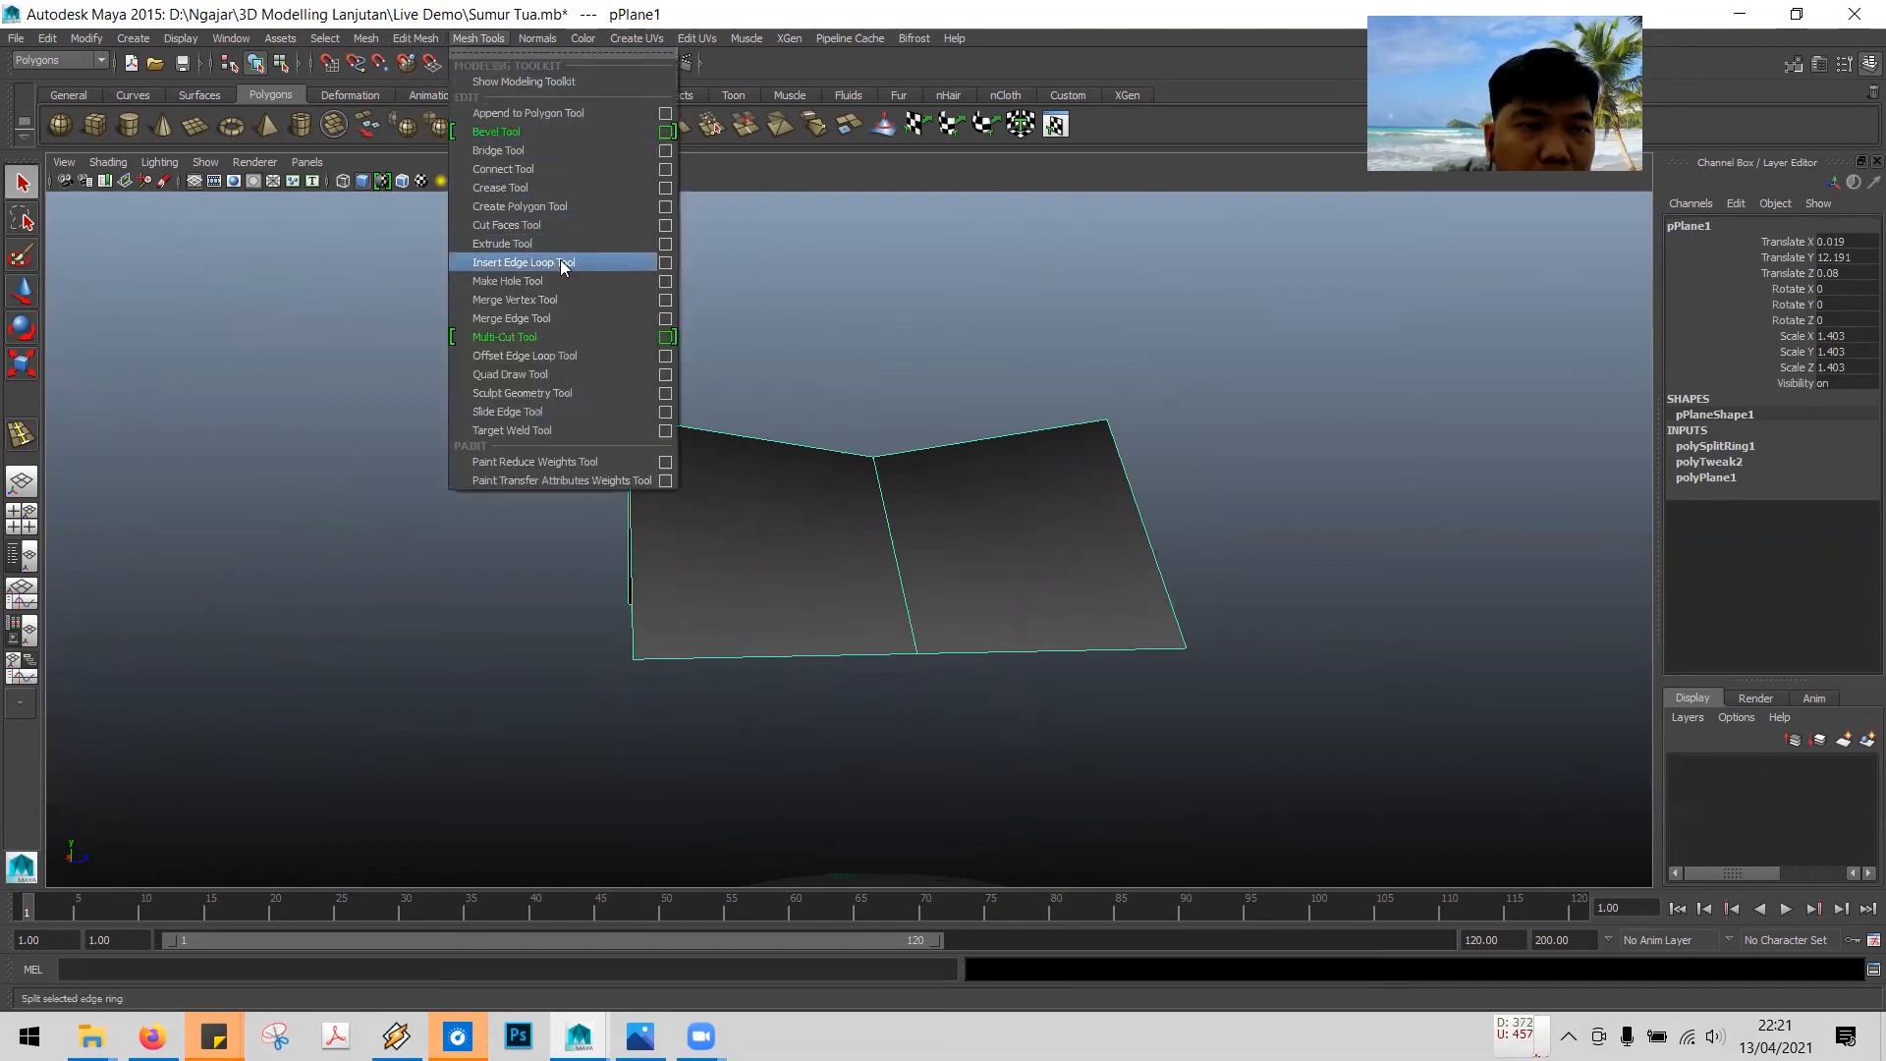
pyautogui.click(520, 263)
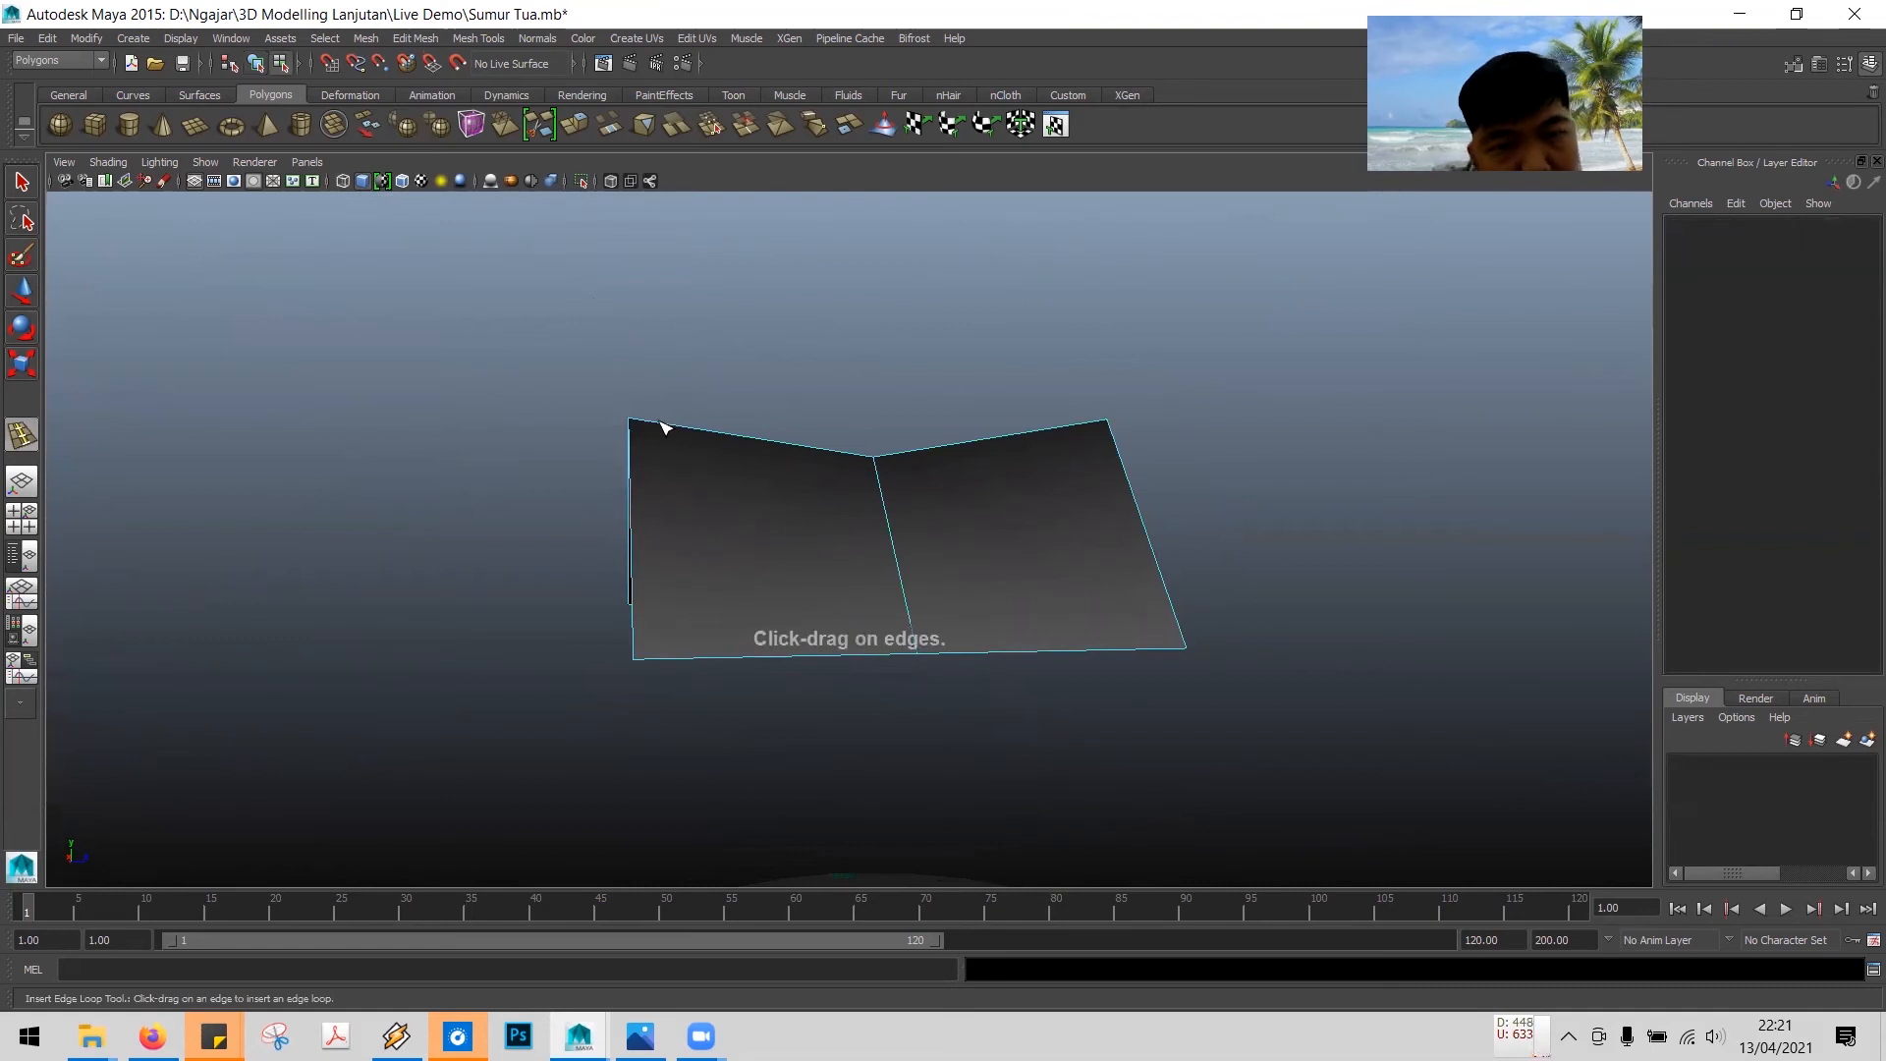
pyautogui.click(665, 425)
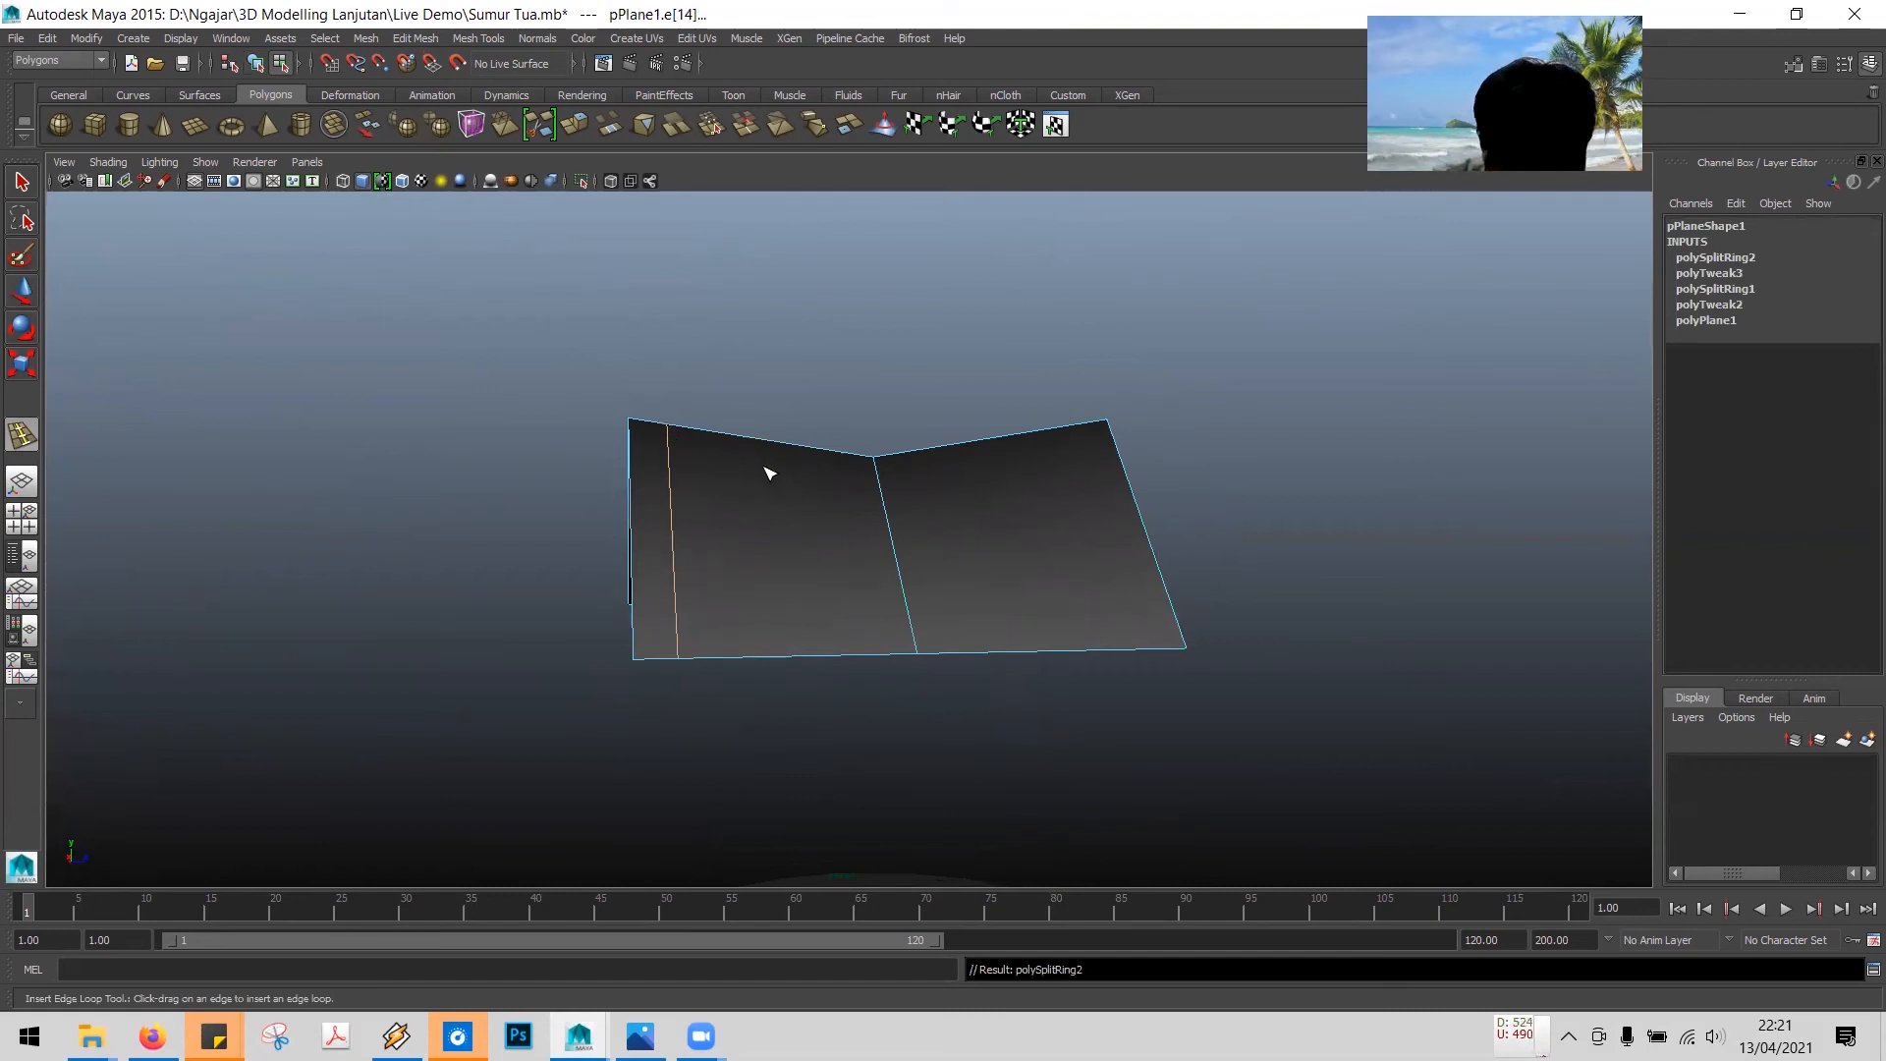
pyautogui.click(1069, 426)
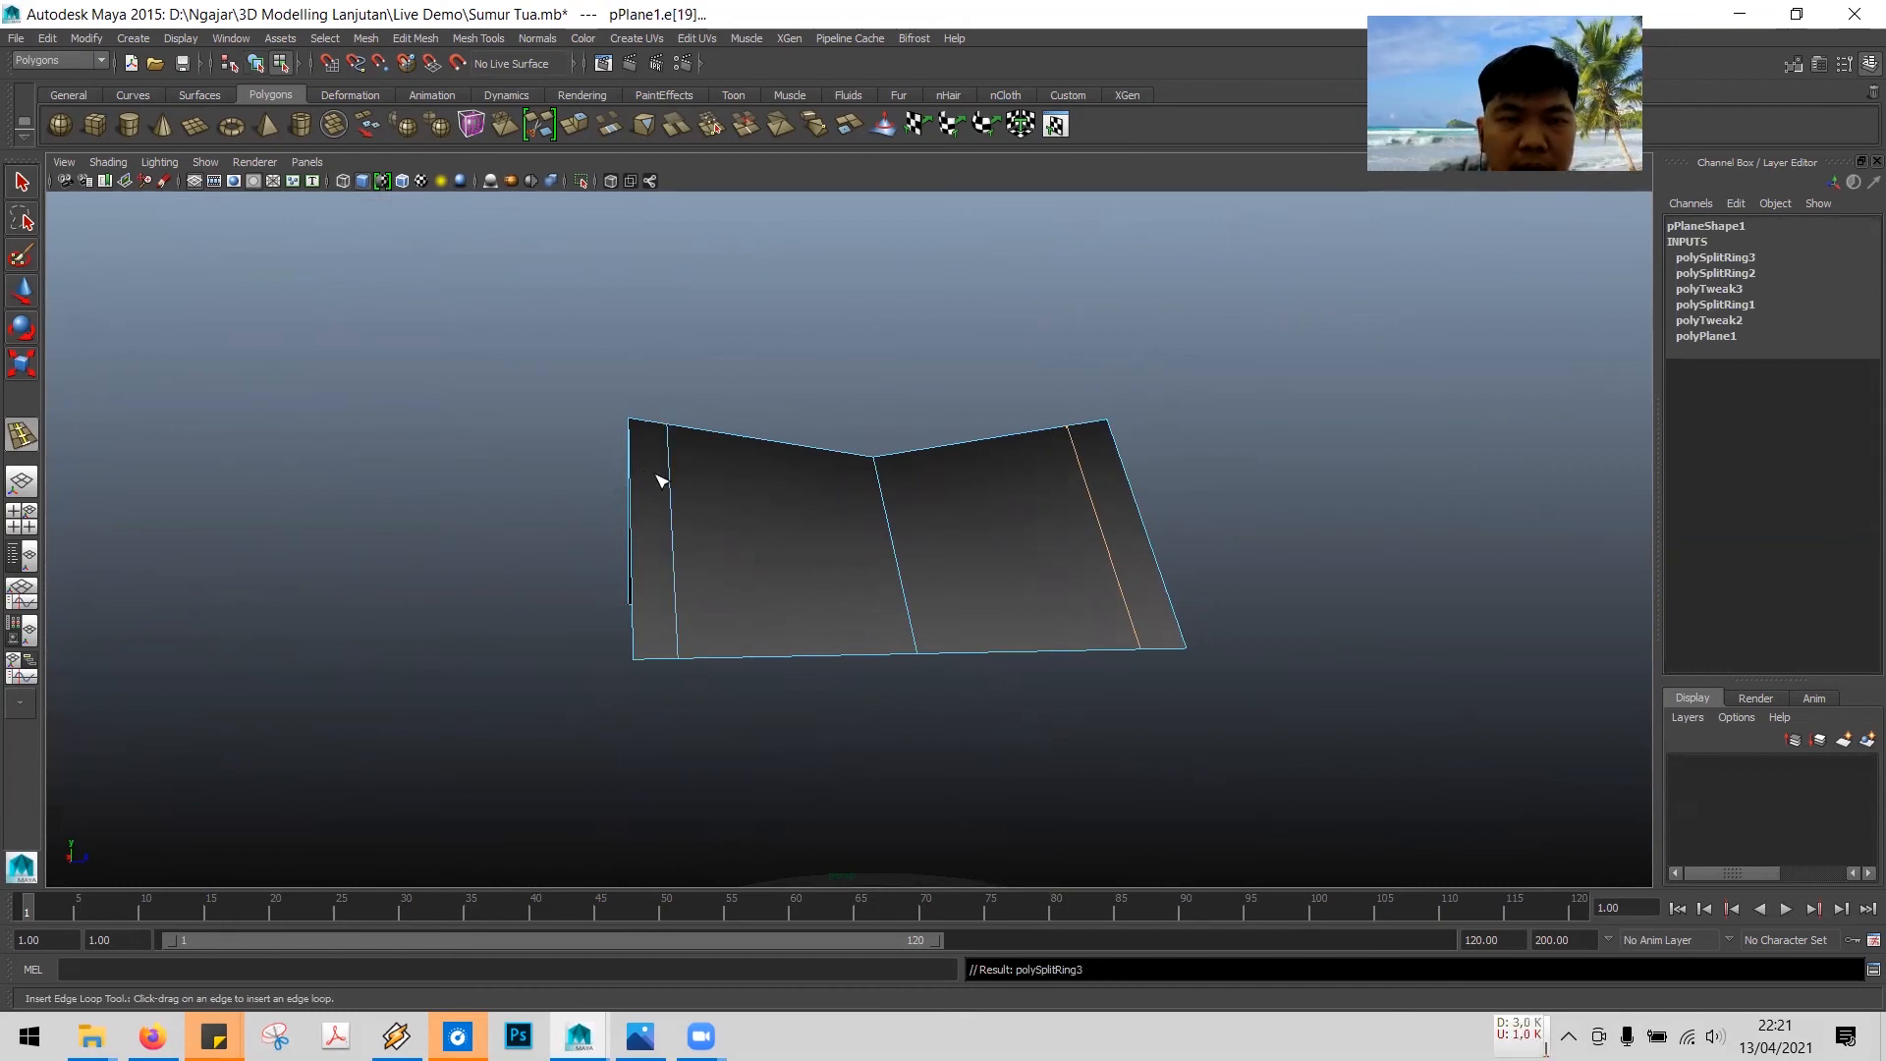
pyautogui.click(22, 182)
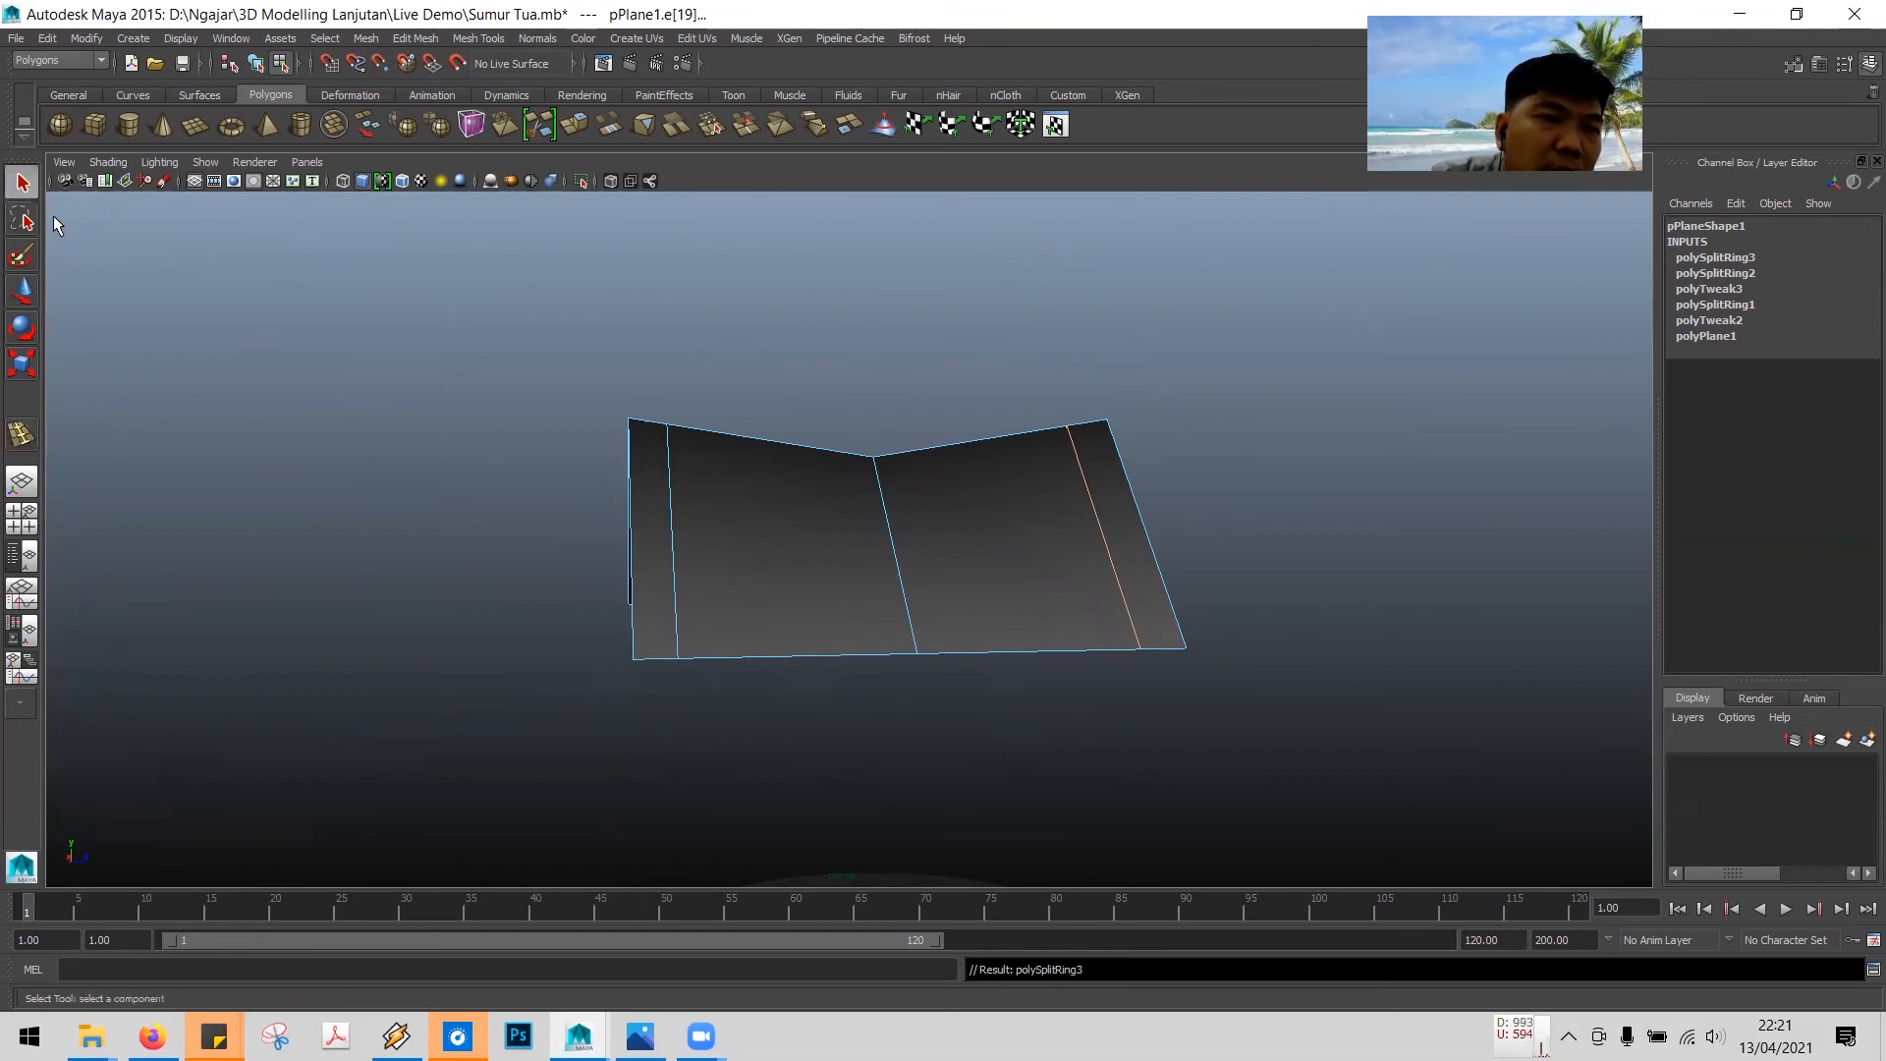
# - Set the split weight of the edge loop near the right eave to 0.2
pyautogui.click(671, 487)
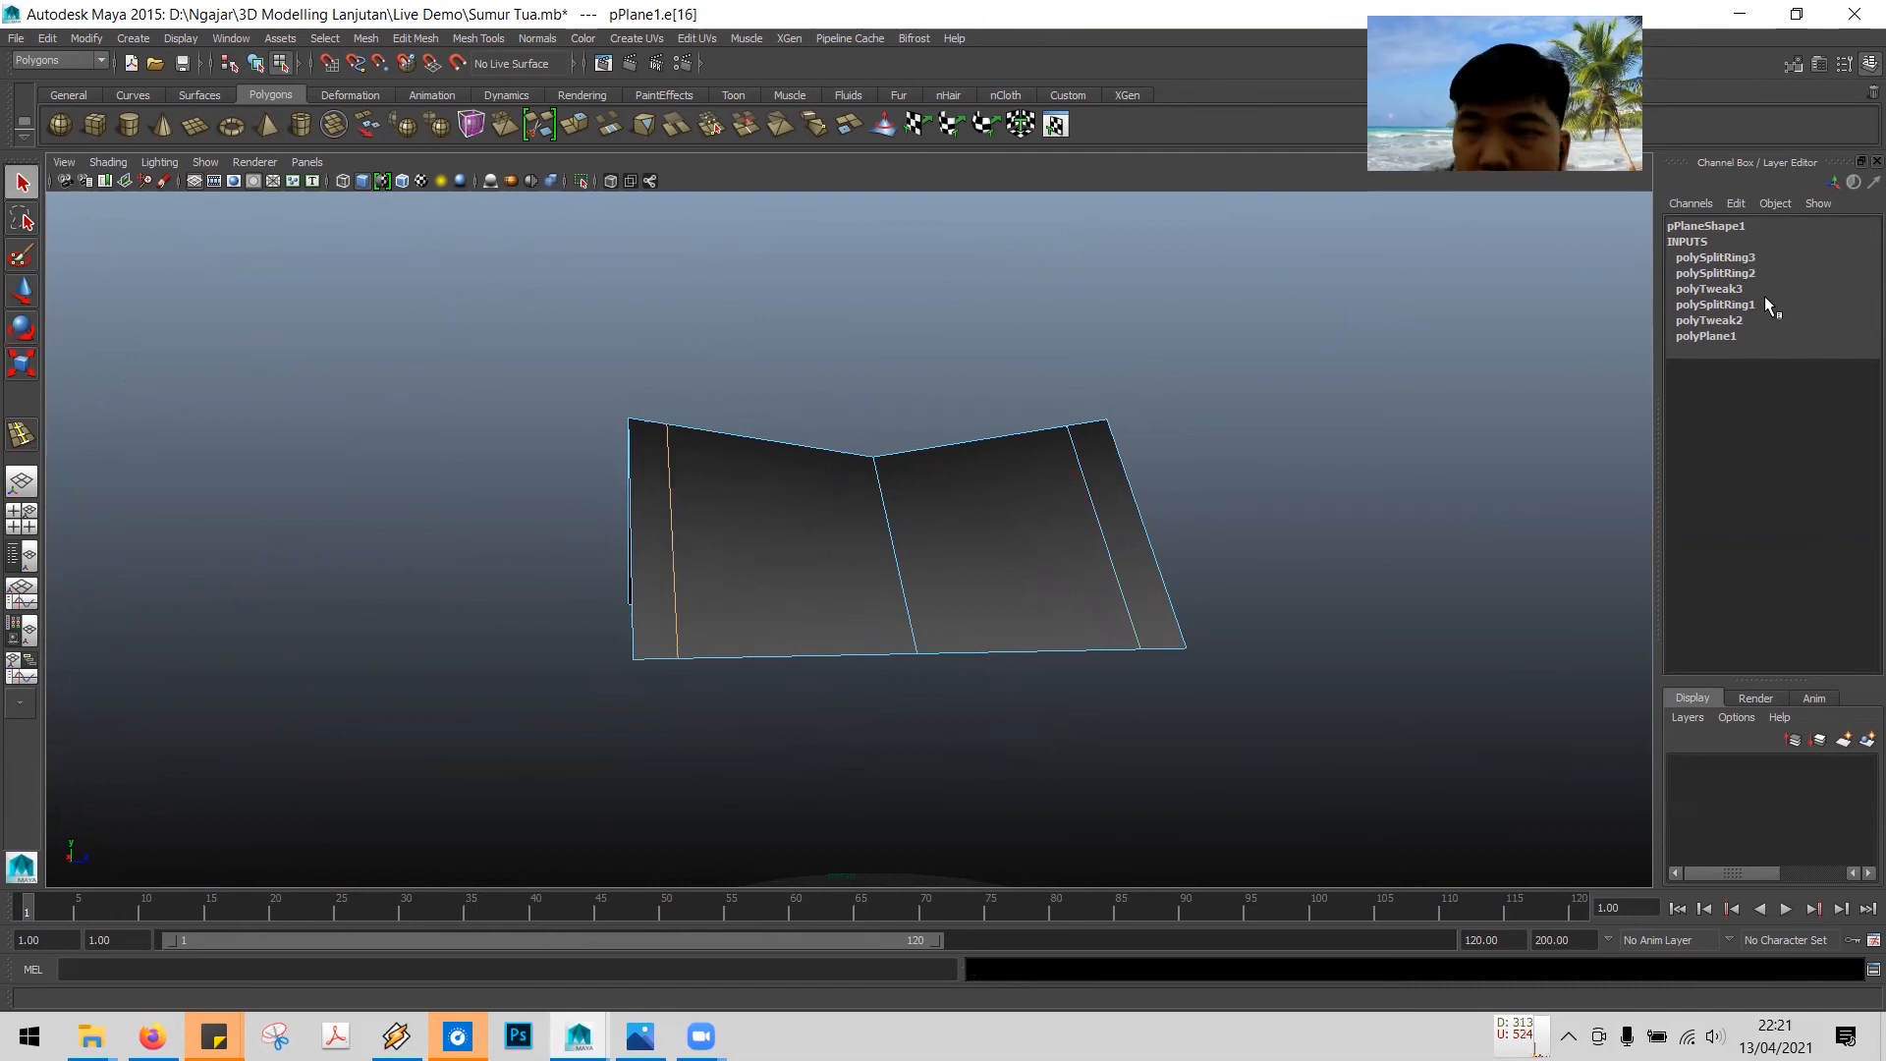
pyautogui.click(1753, 270)
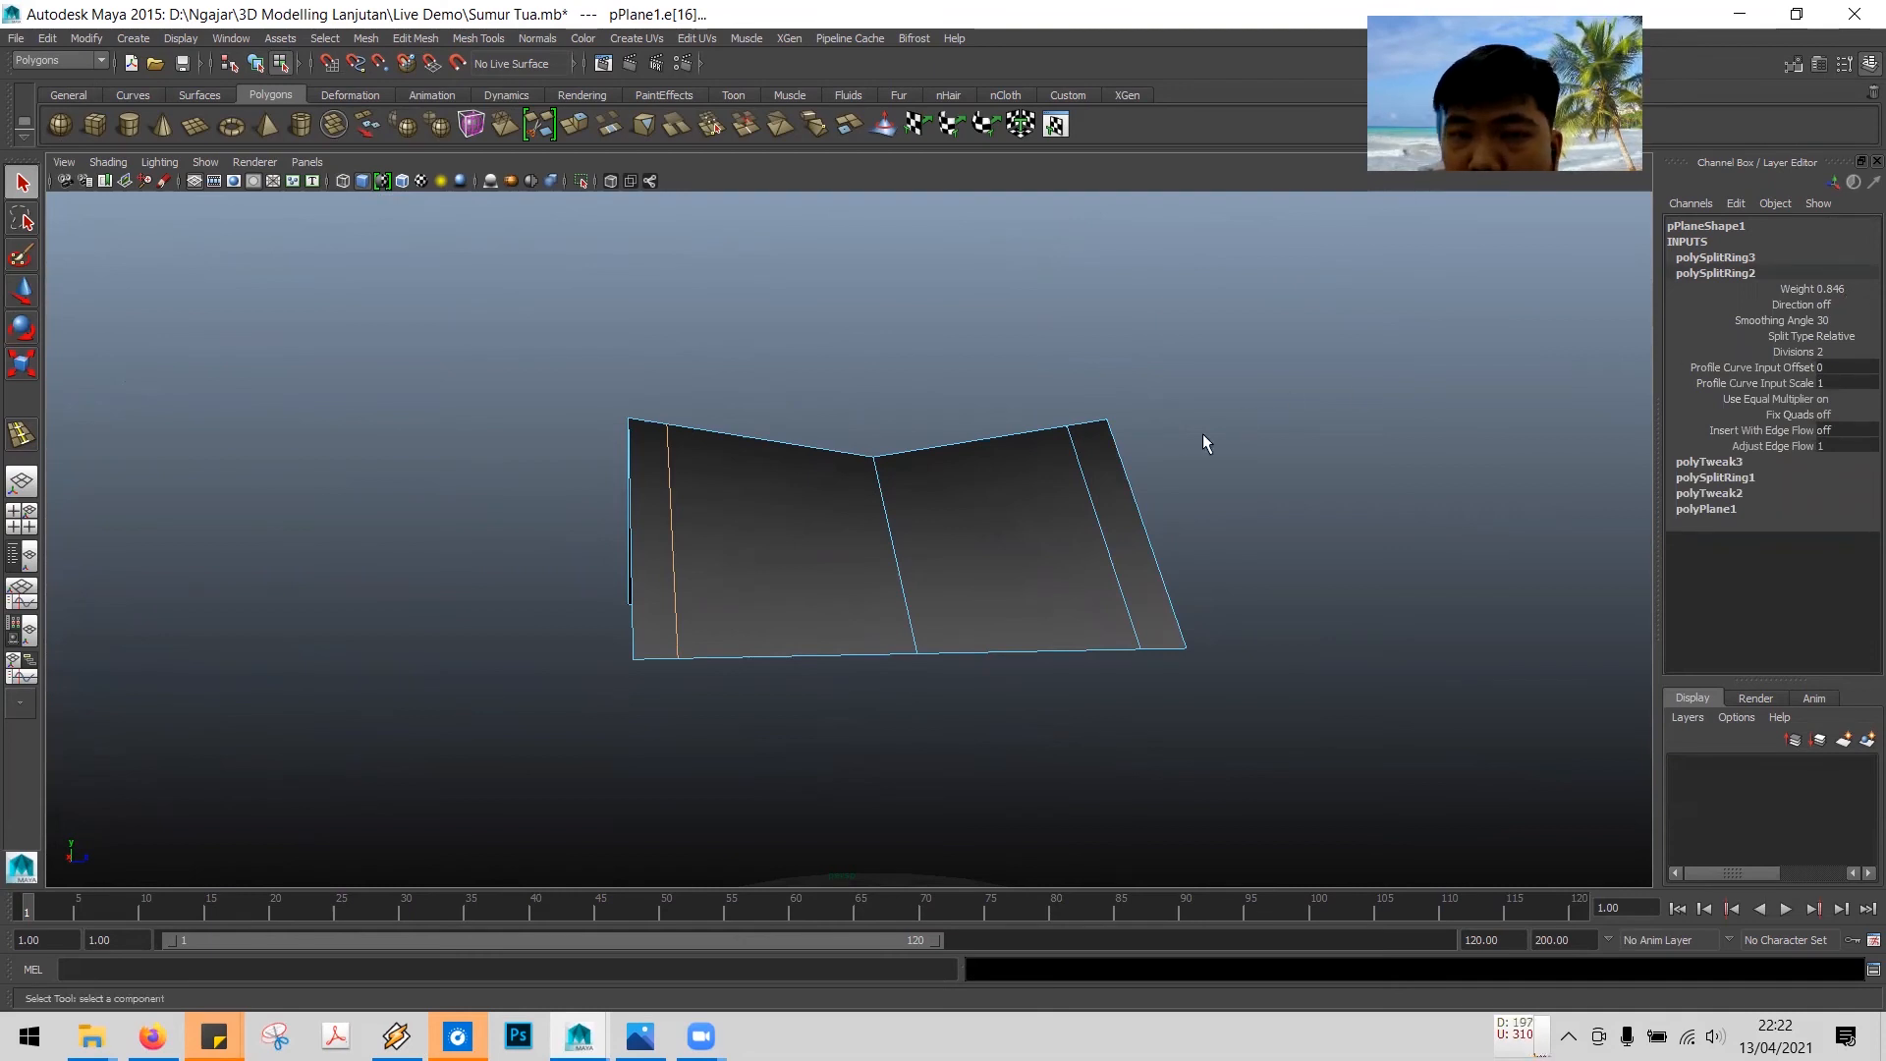
pyautogui.click(1092, 499)
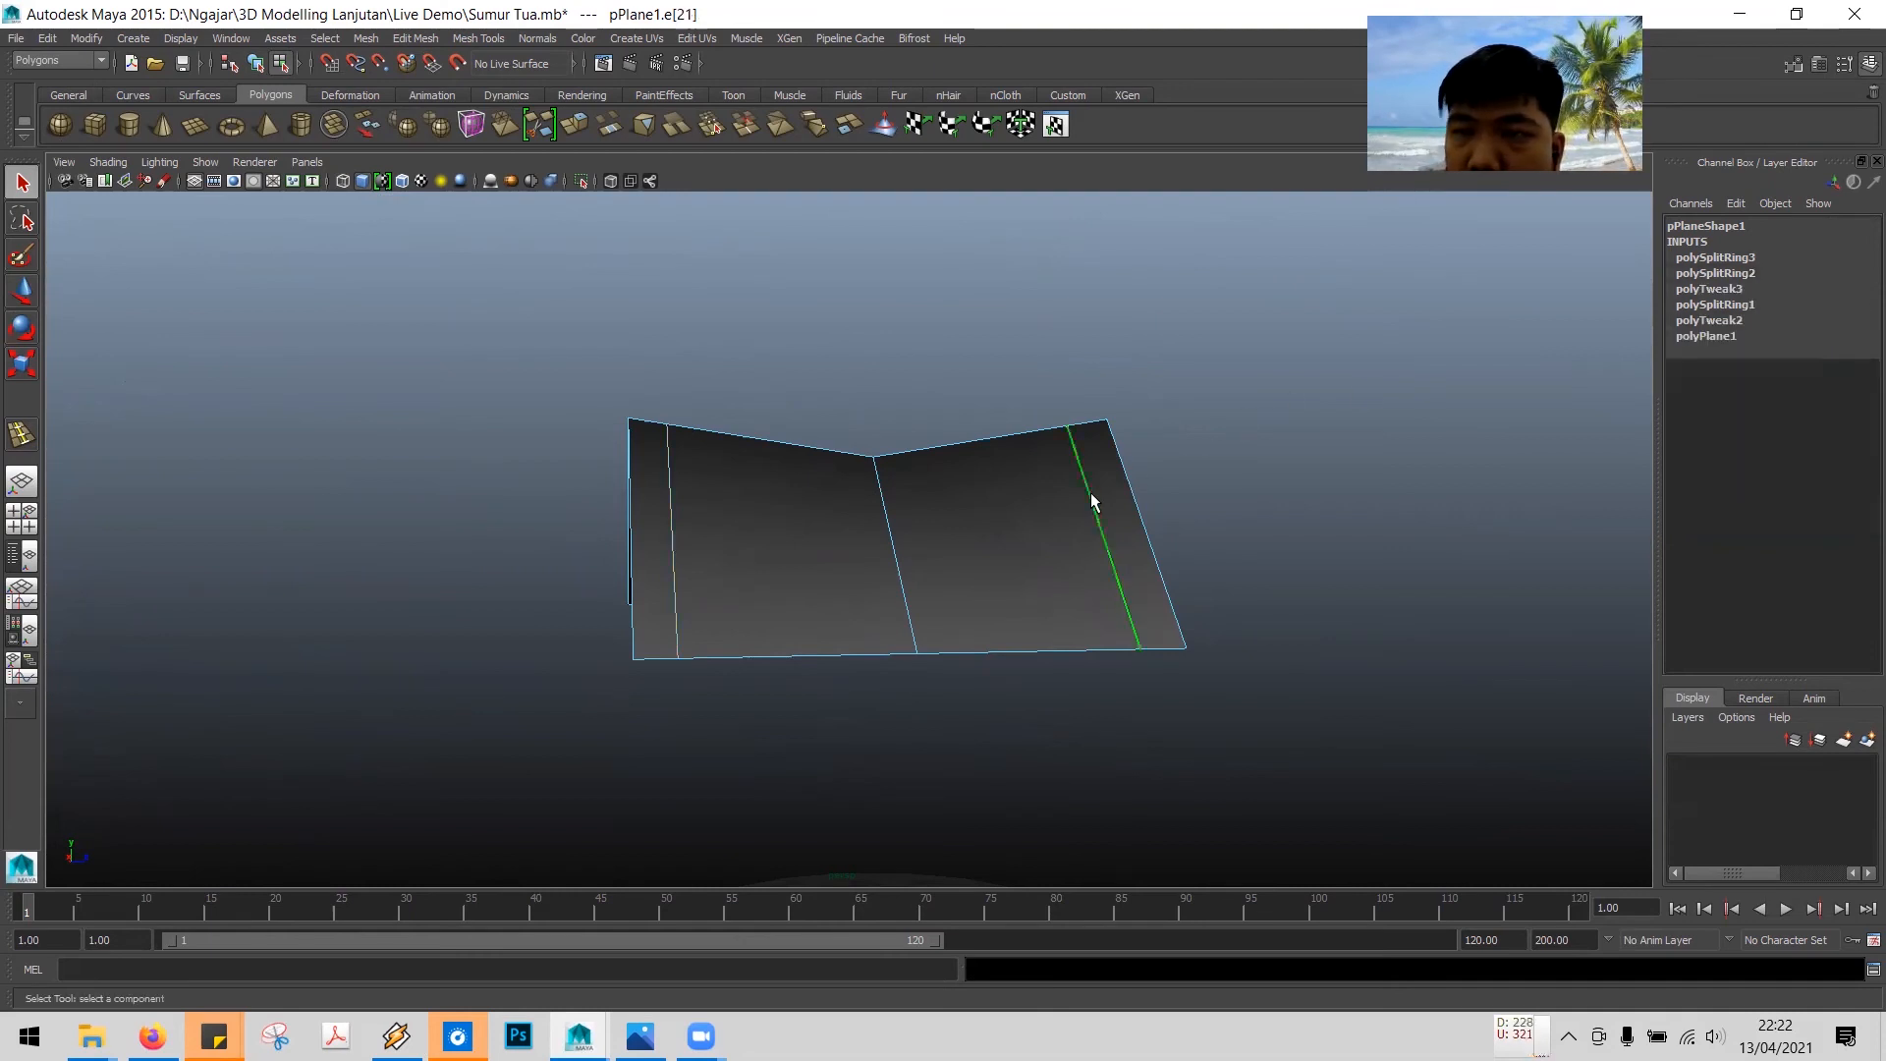
pyautogui.click(1735, 258)
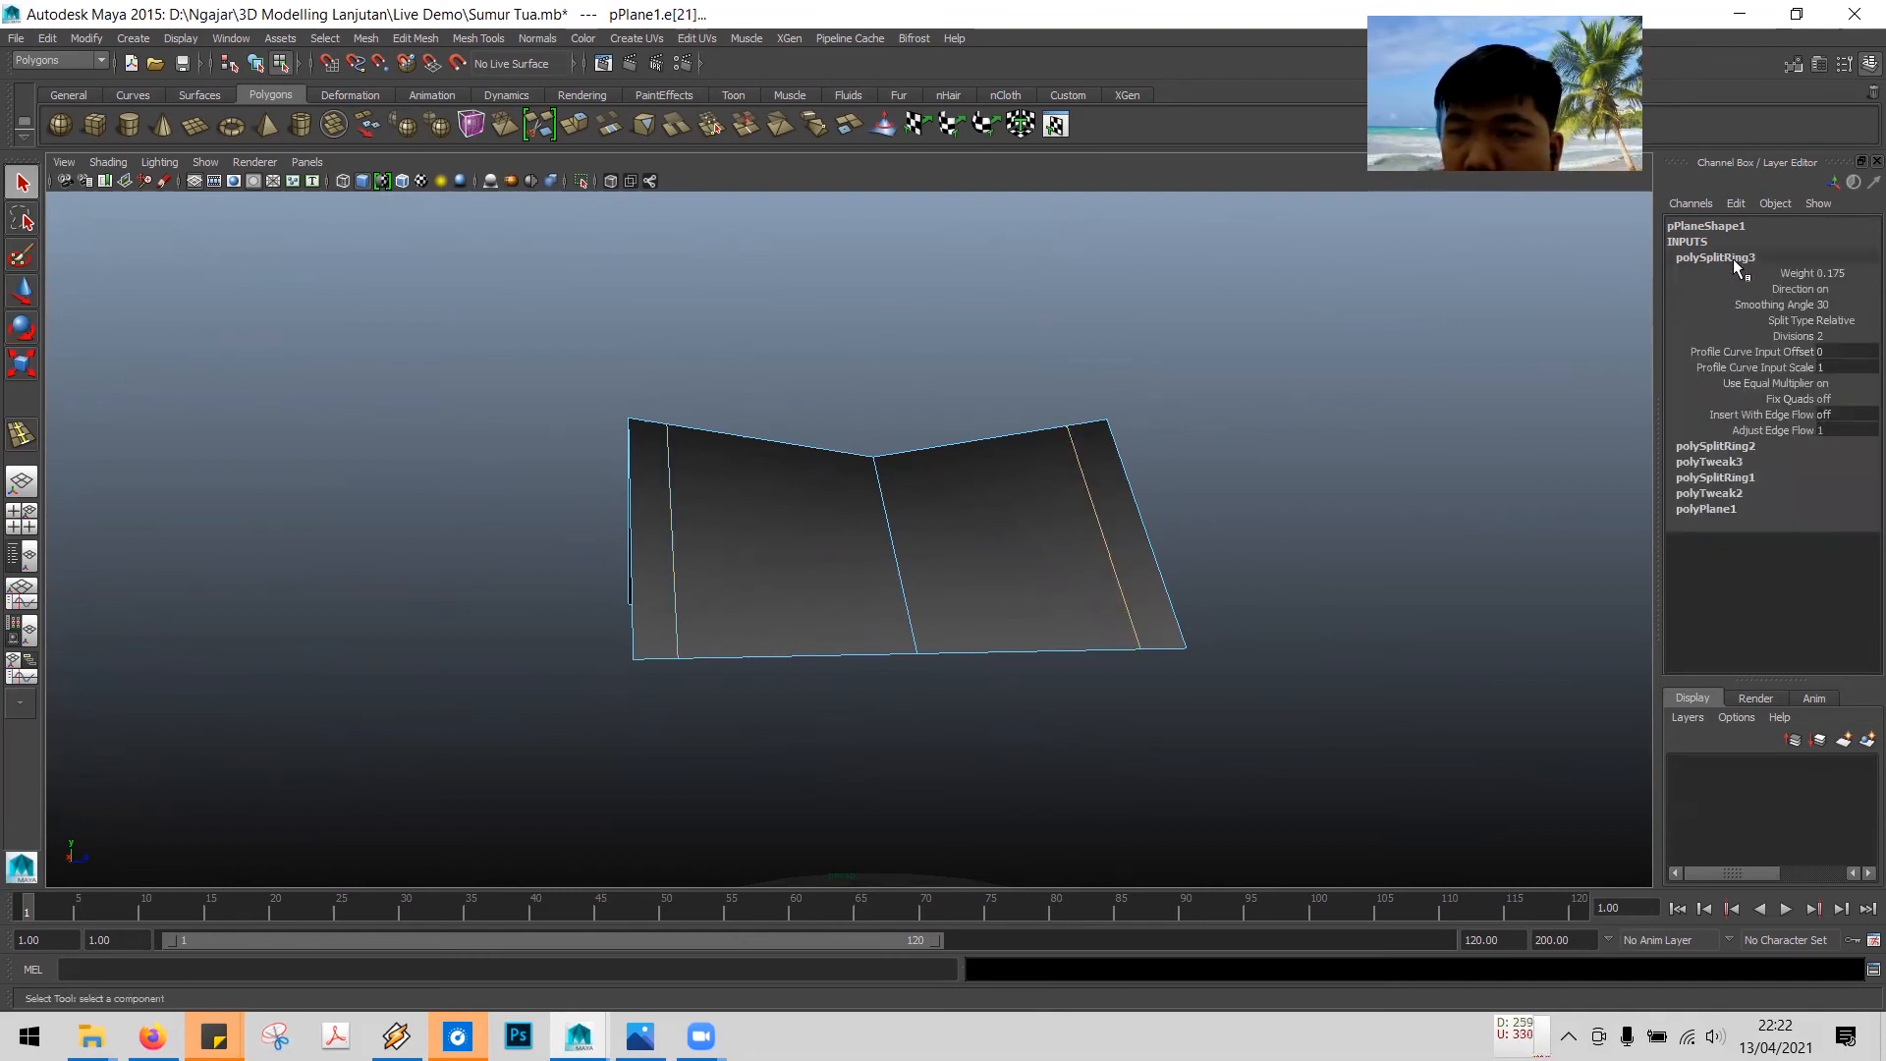
pyautogui.click(1854, 274)
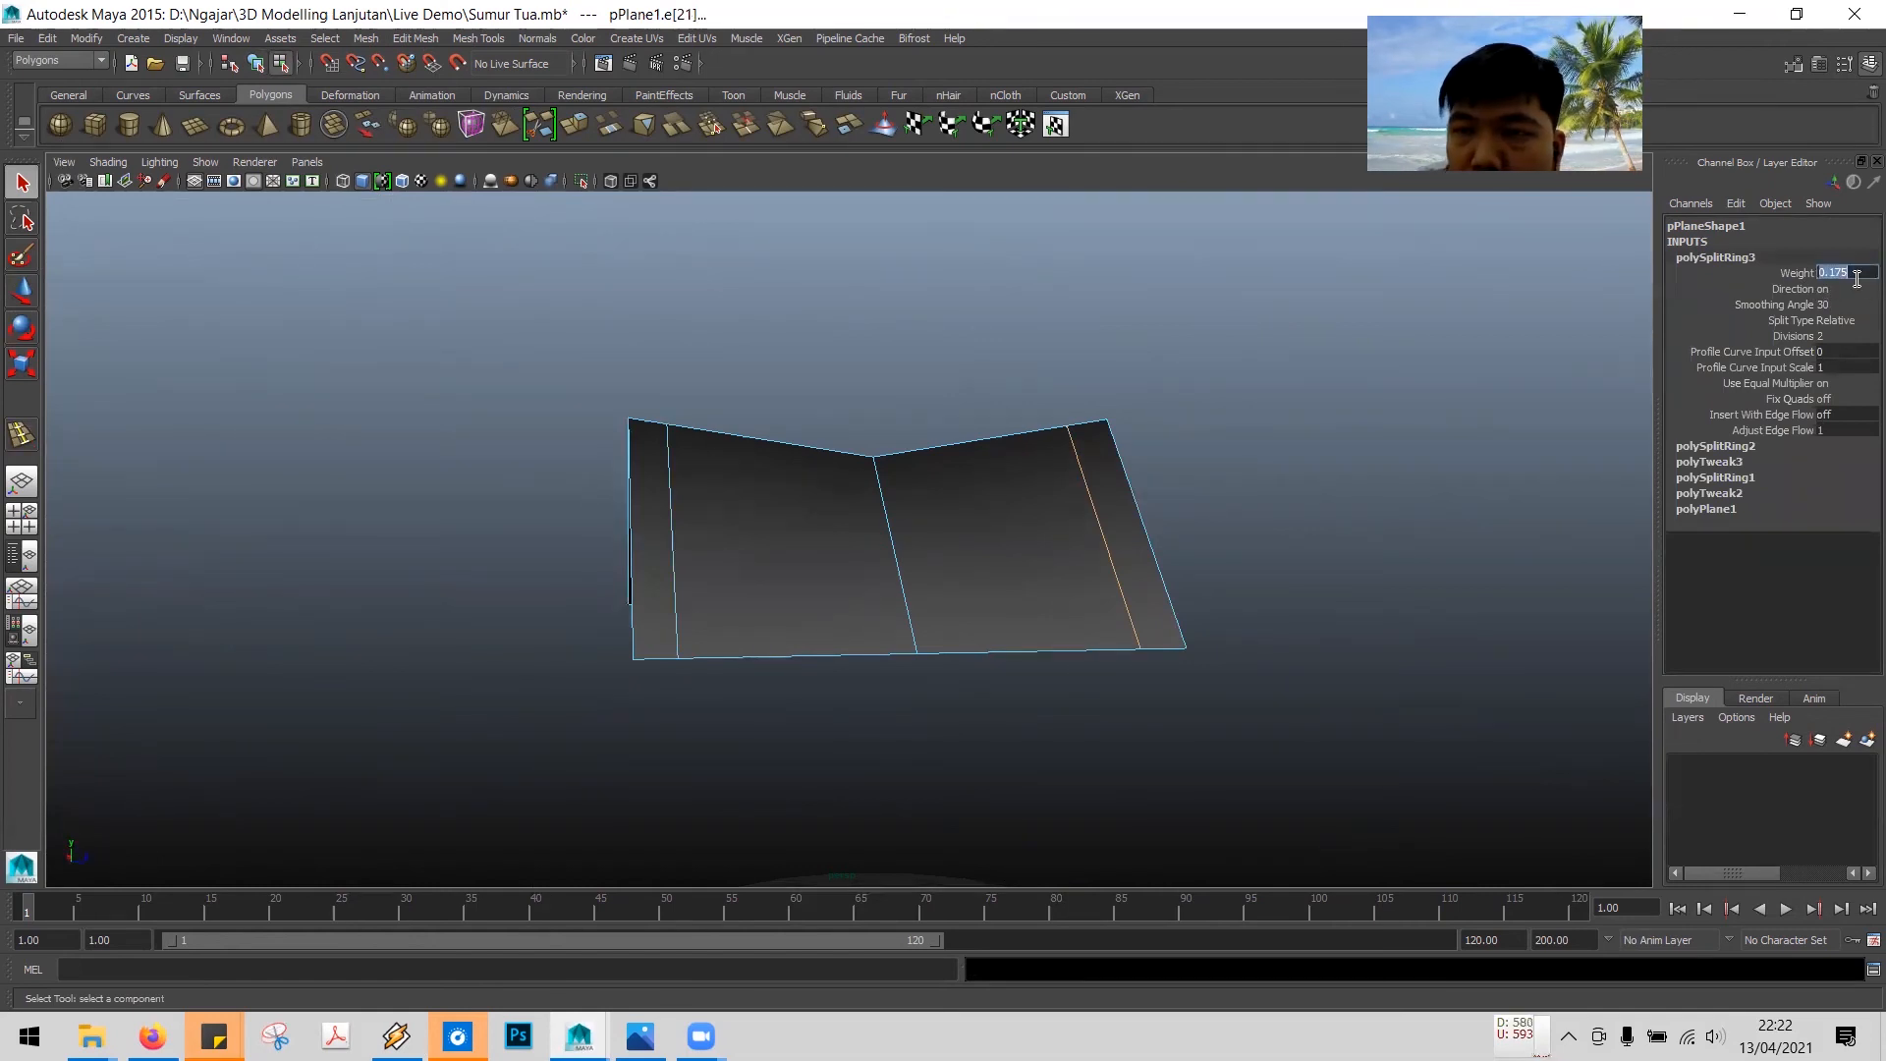
pyautogui.press('Right')
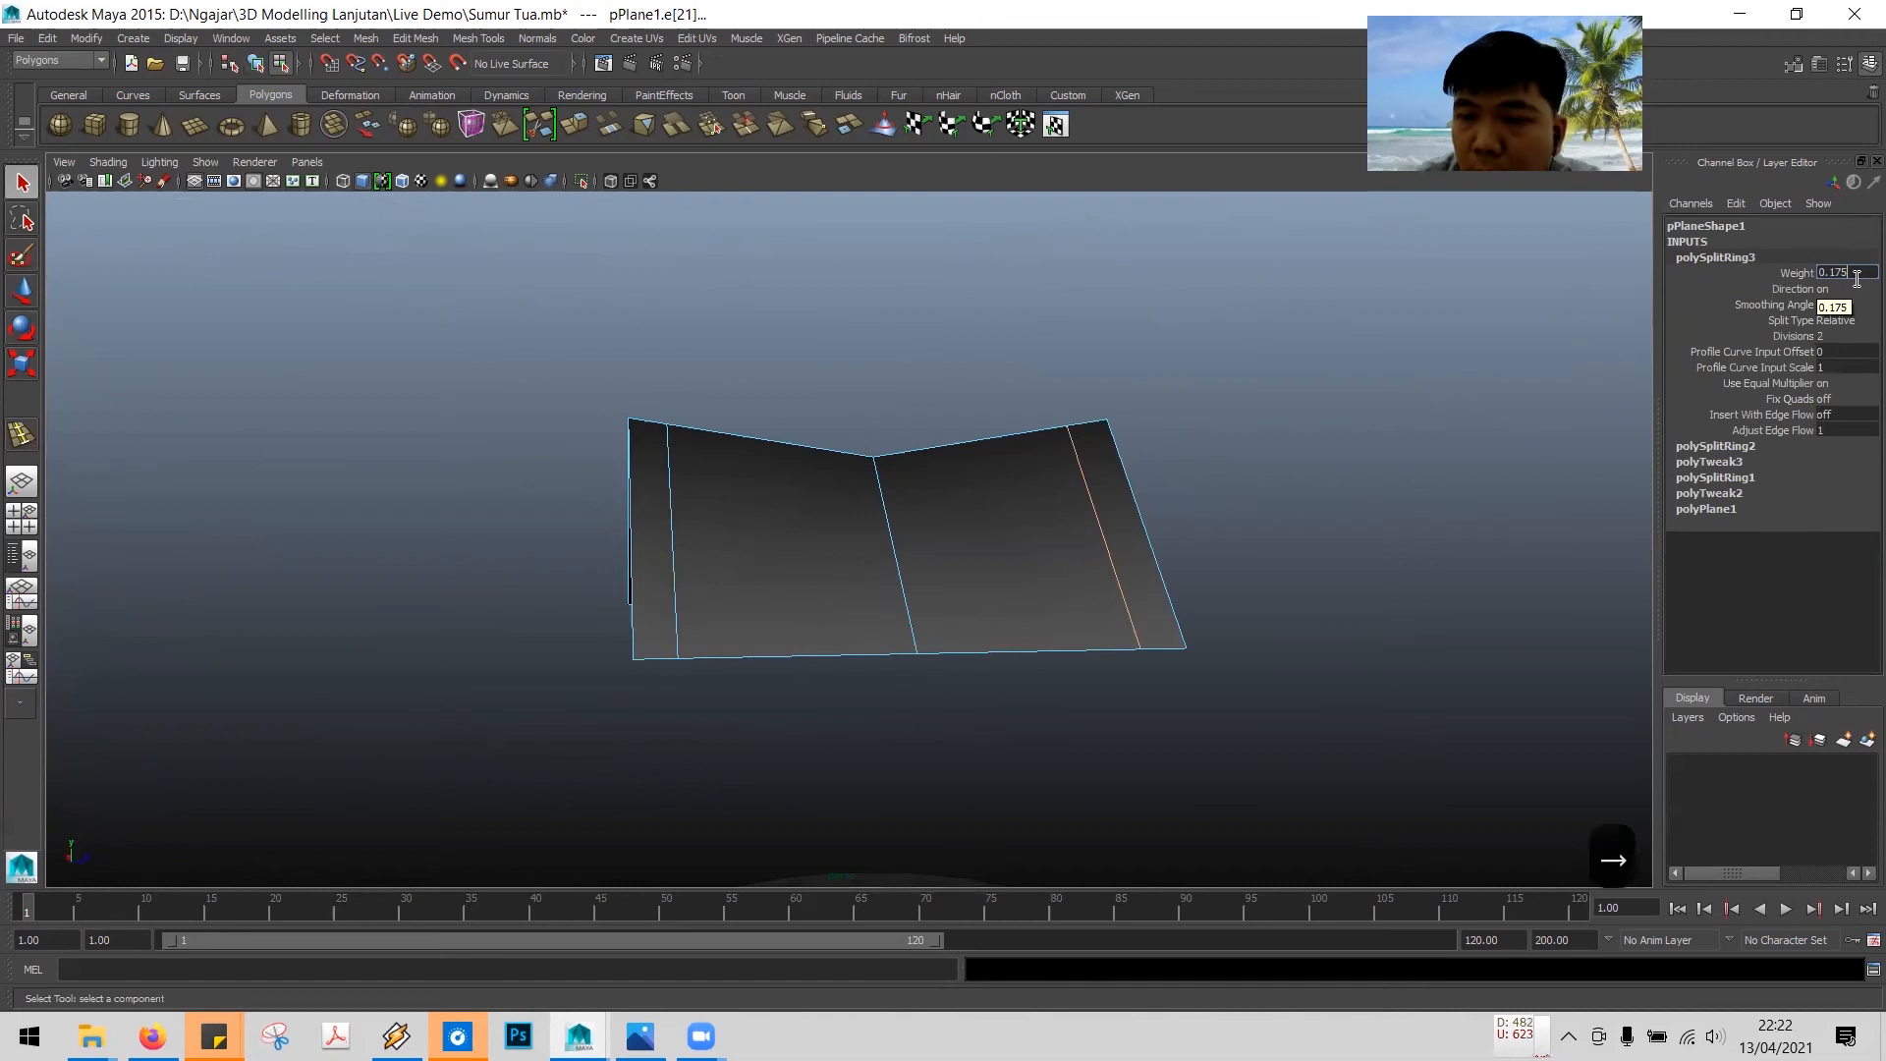
pyautogui.press('BackSpace')
pyautogui.press('BackSpace')
pyautogui.press('BackSpace')
pyautogui.write('2')
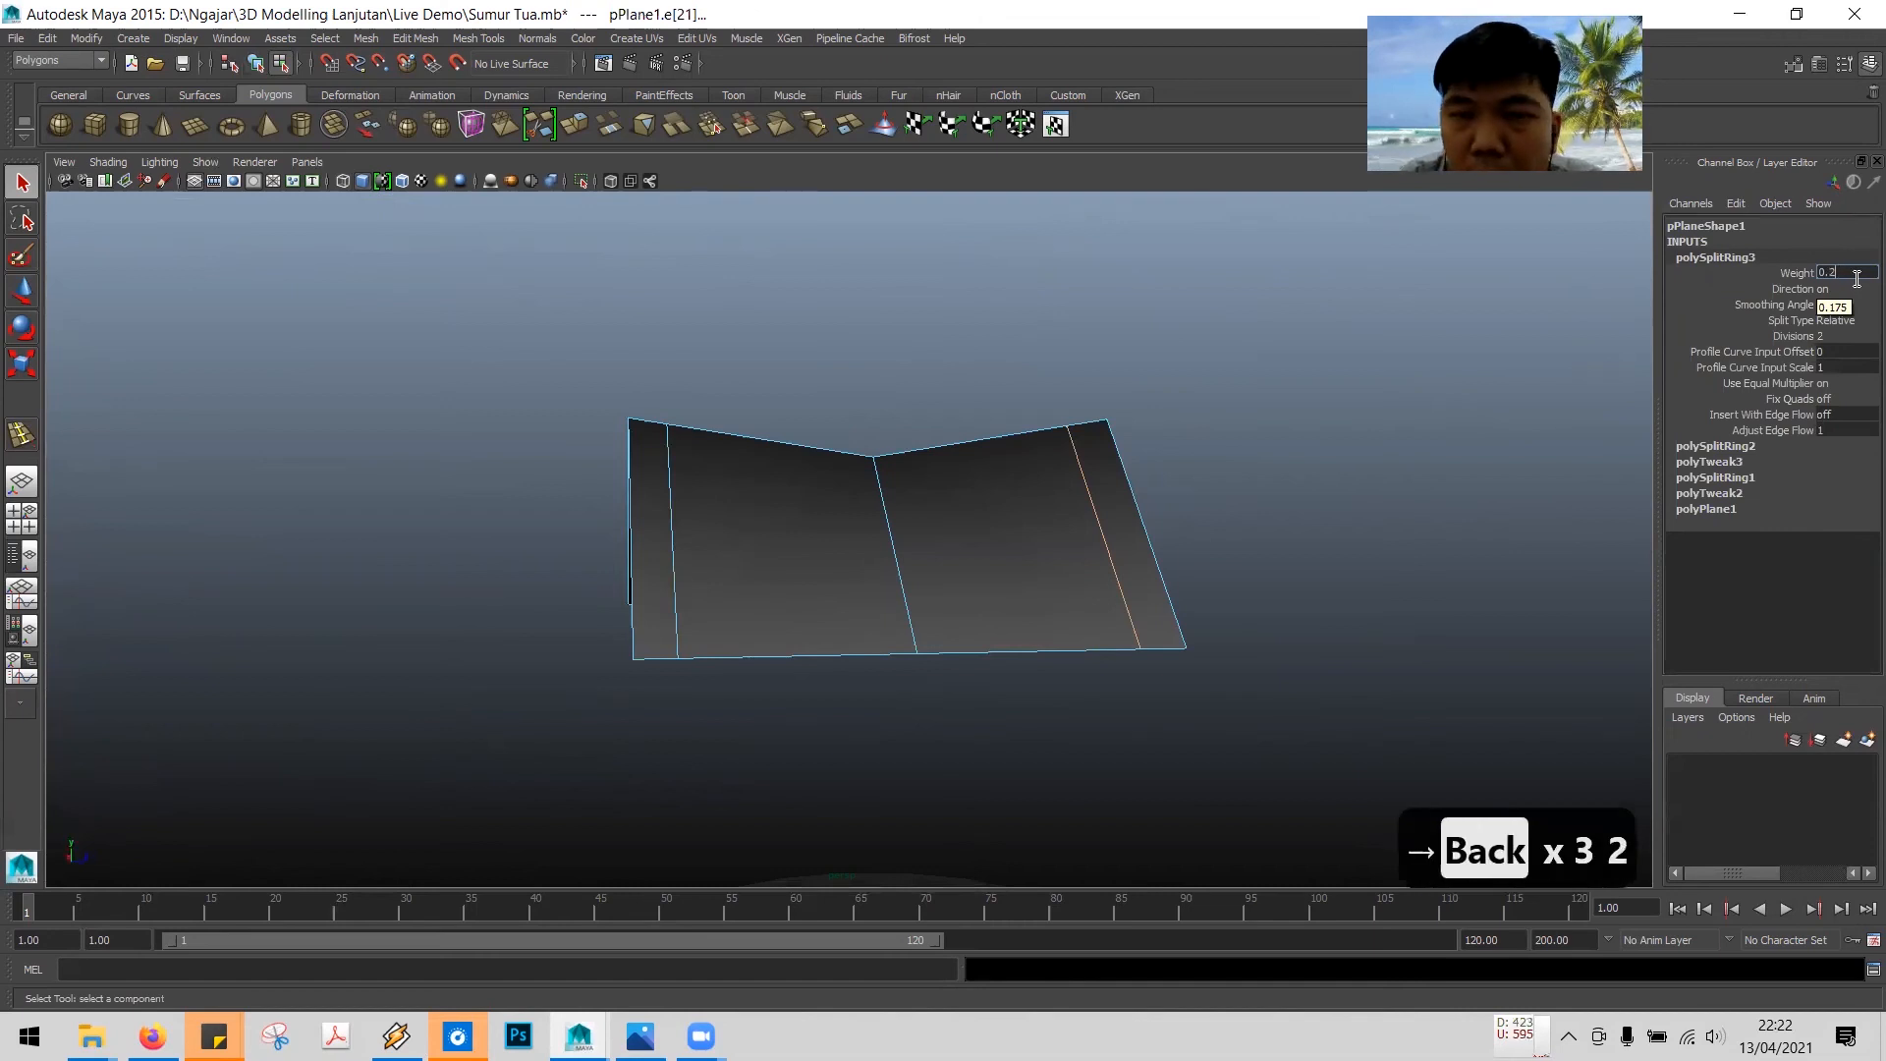
pyautogui.press('Return')
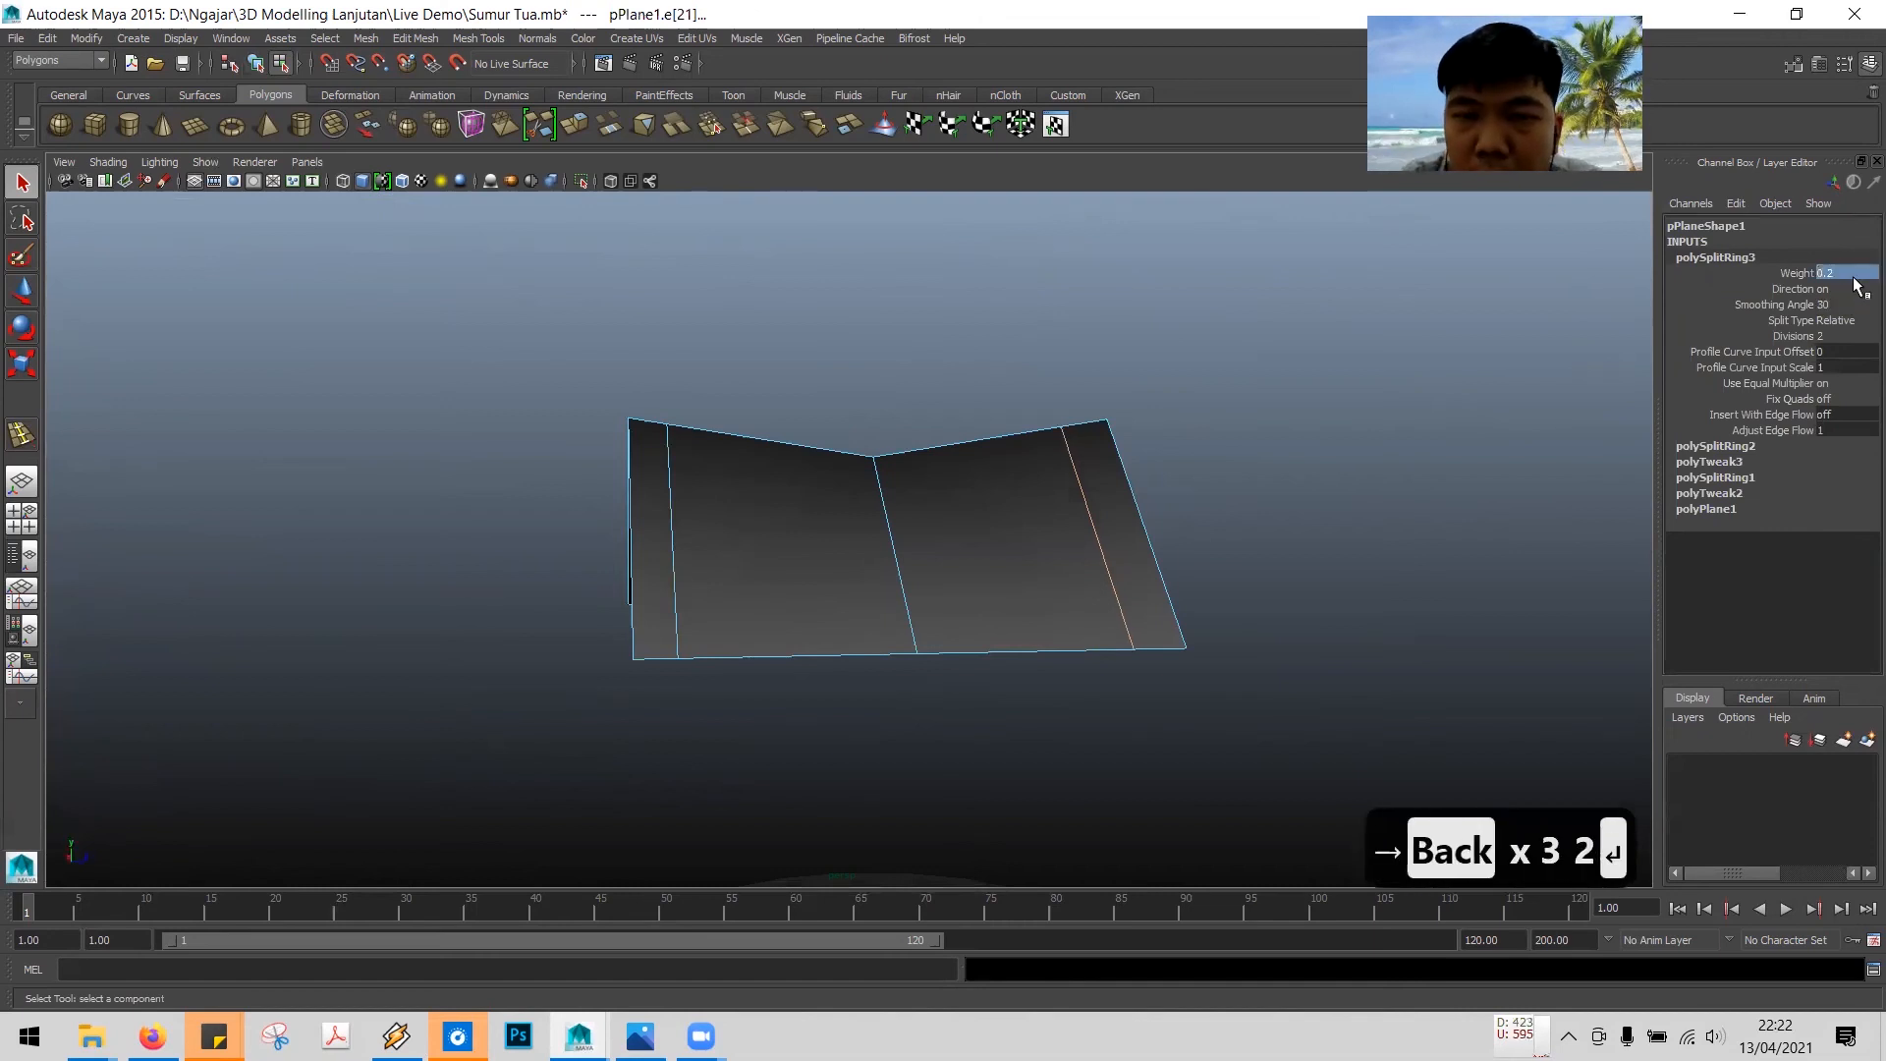
# - Set the split weight of the edge loop near the left eave to 0.8
pyautogui.click(672, 521)
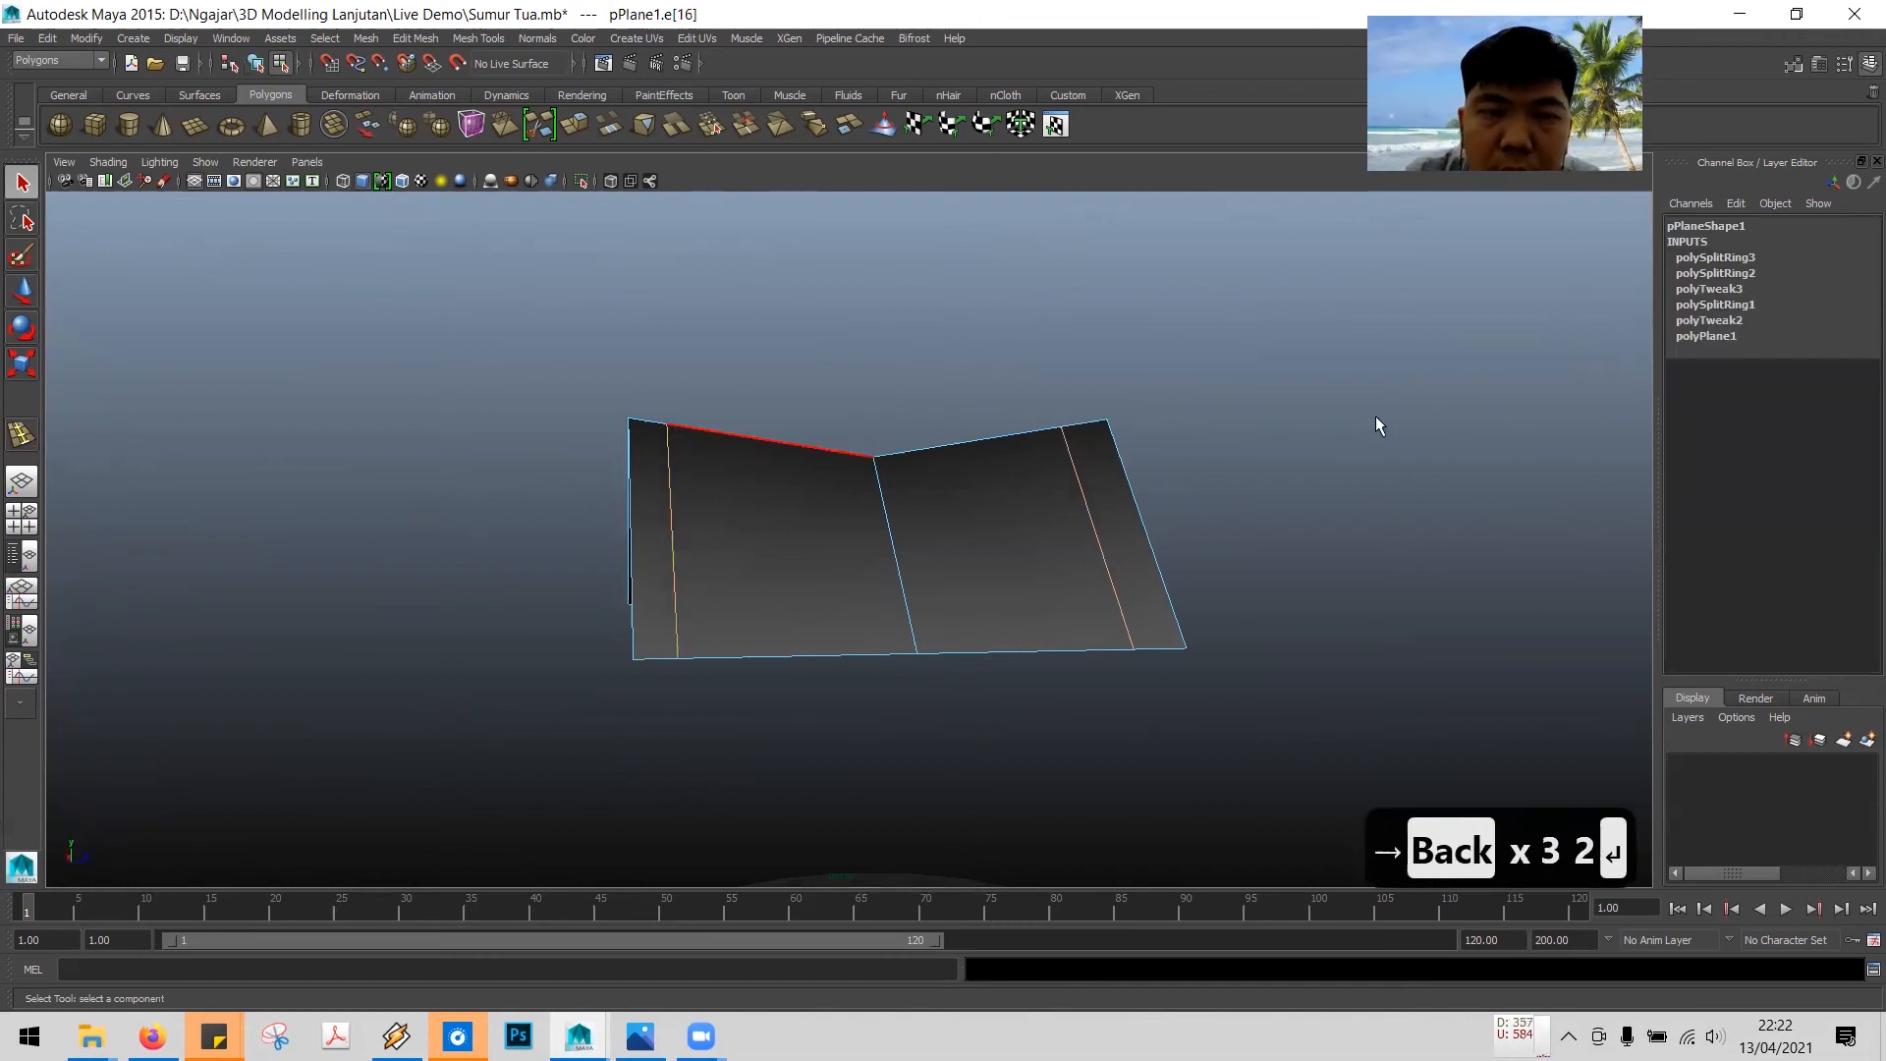
pyautogui.click(1719, 274)
pyautogui.doubleClick(1841, 288)
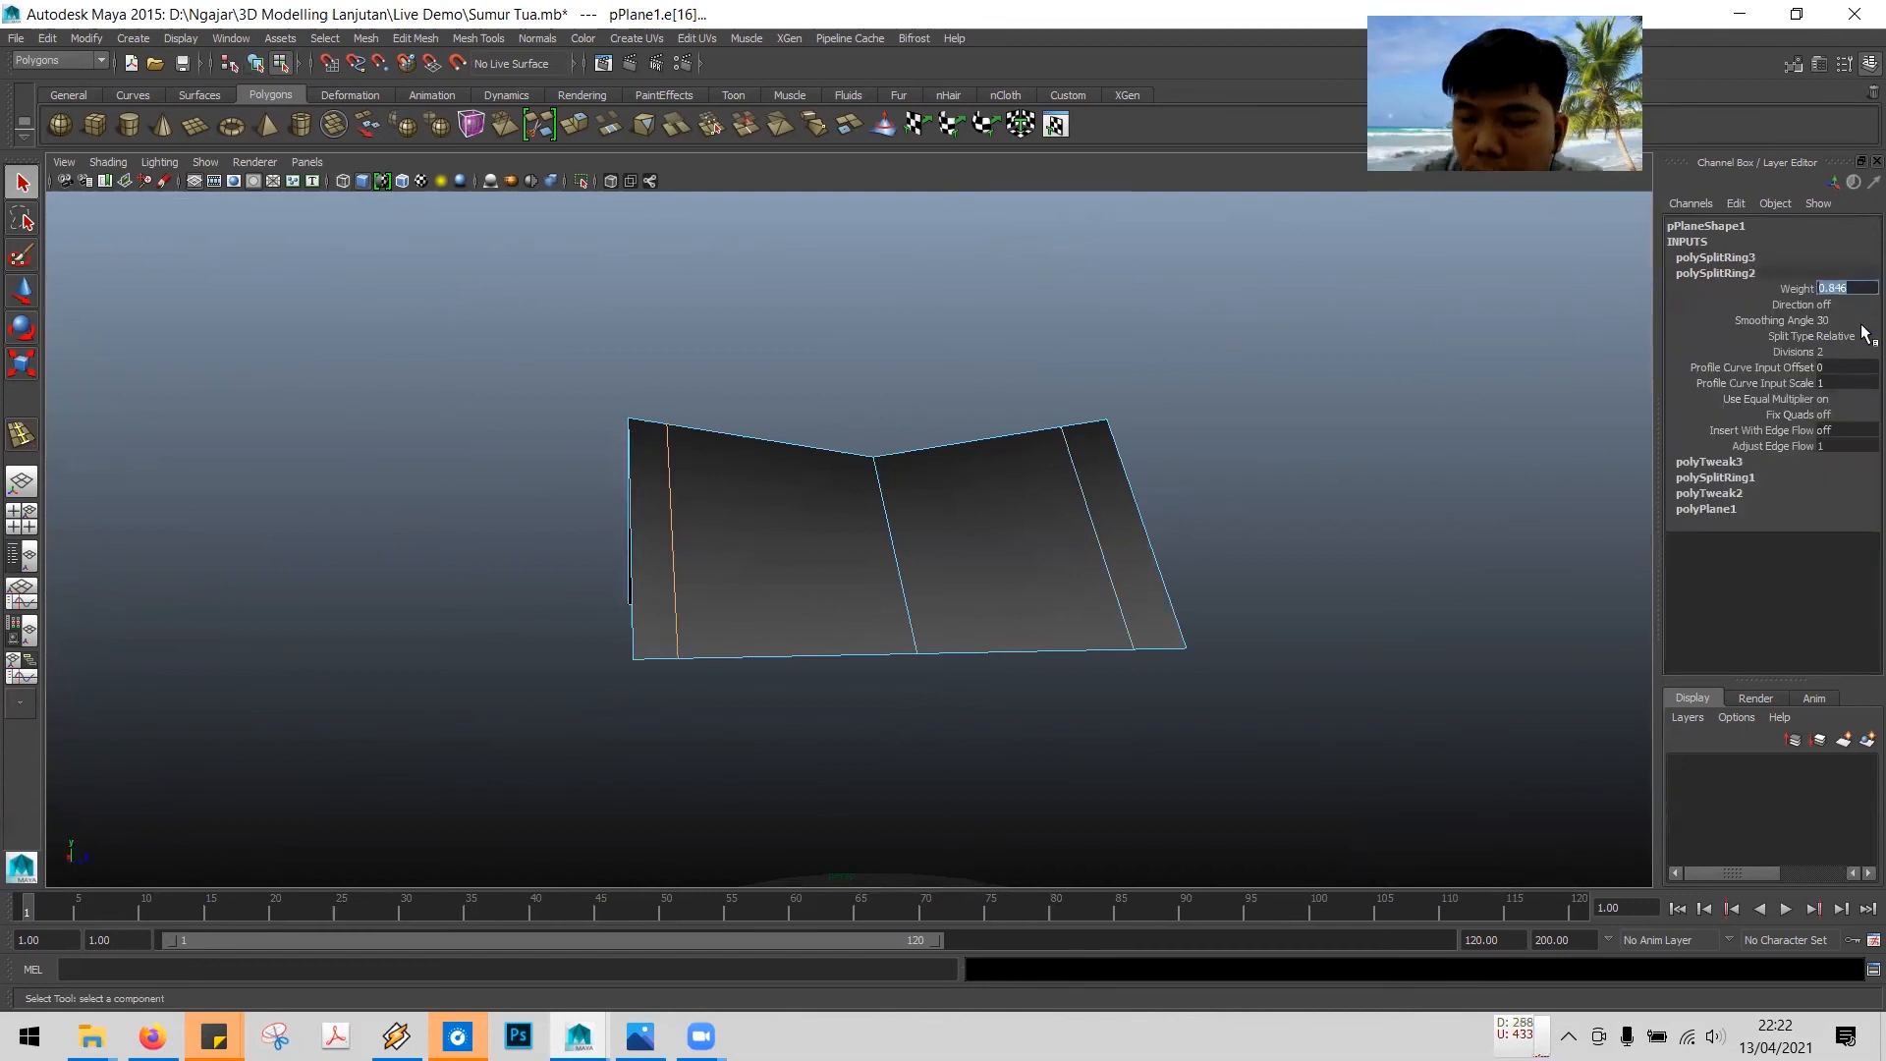
pyautogui.press('BackSpace')
pyautogui.press('BackSpace')
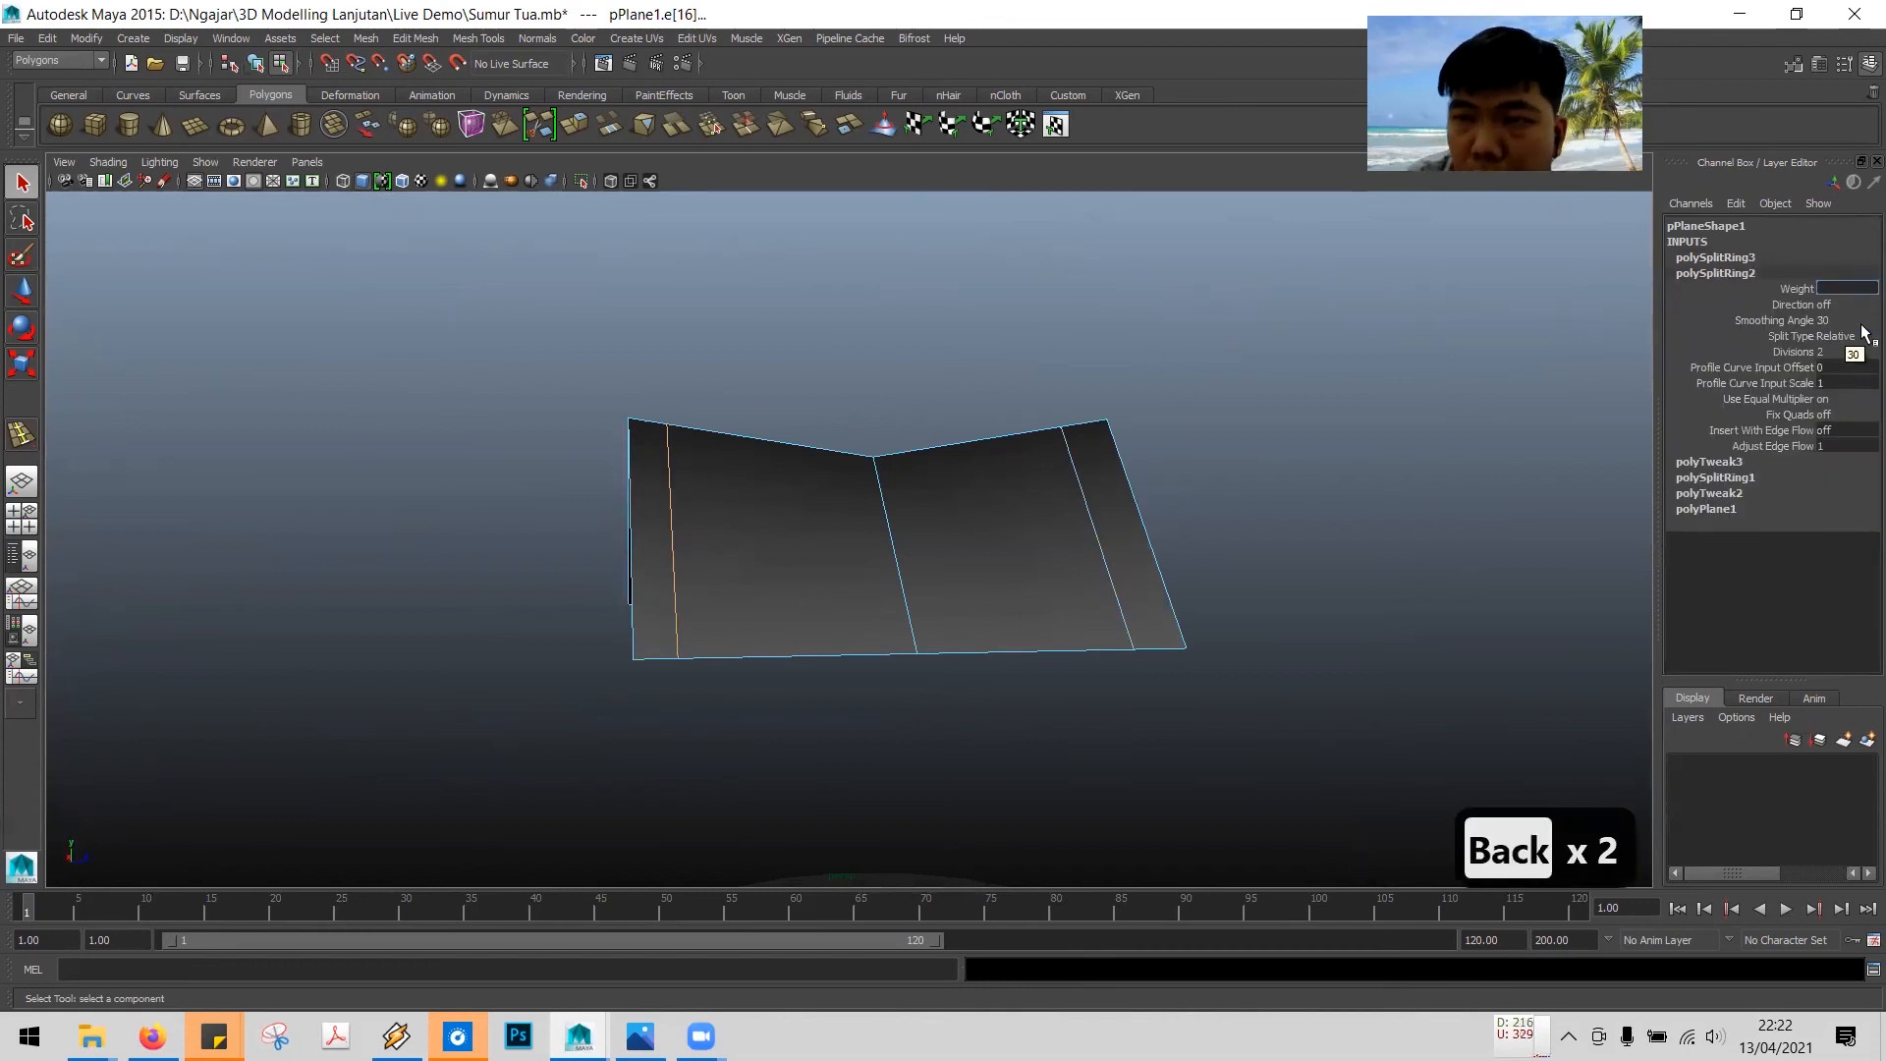
pyautogui.write('0.8')
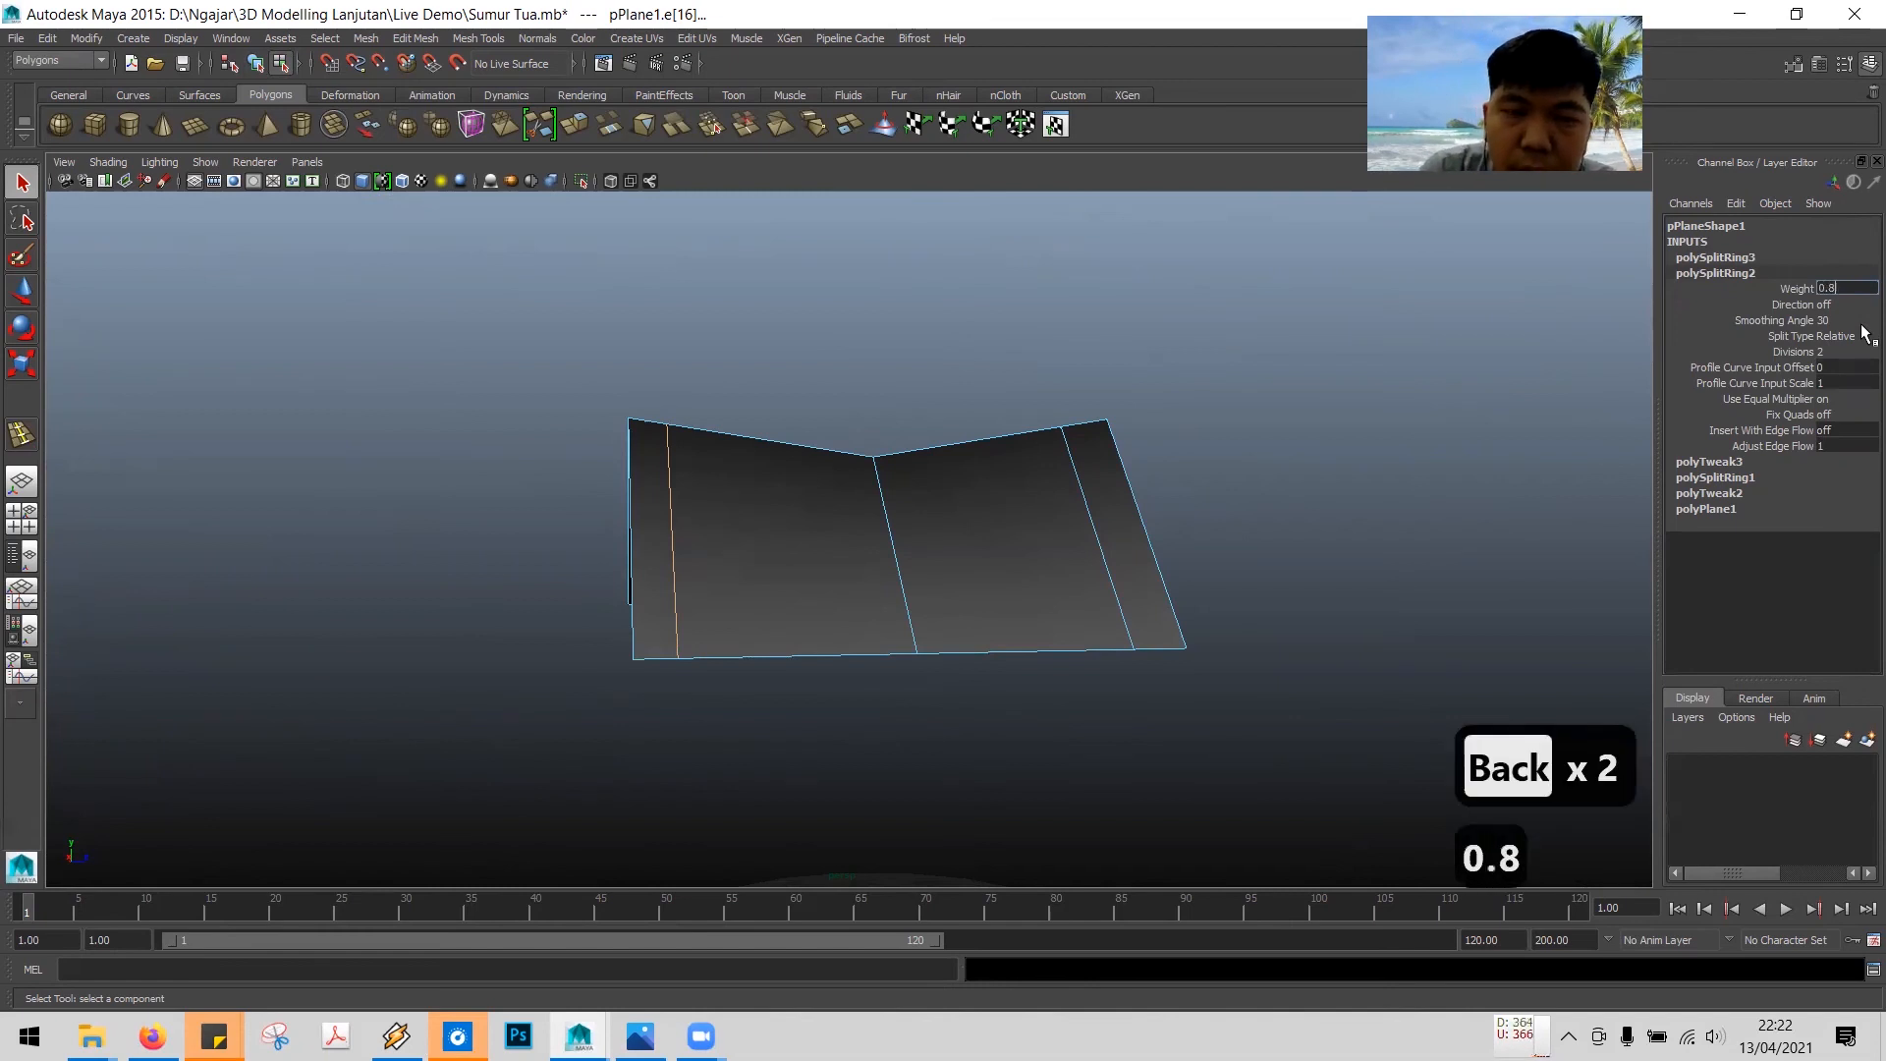
pyautogui.press('Return')
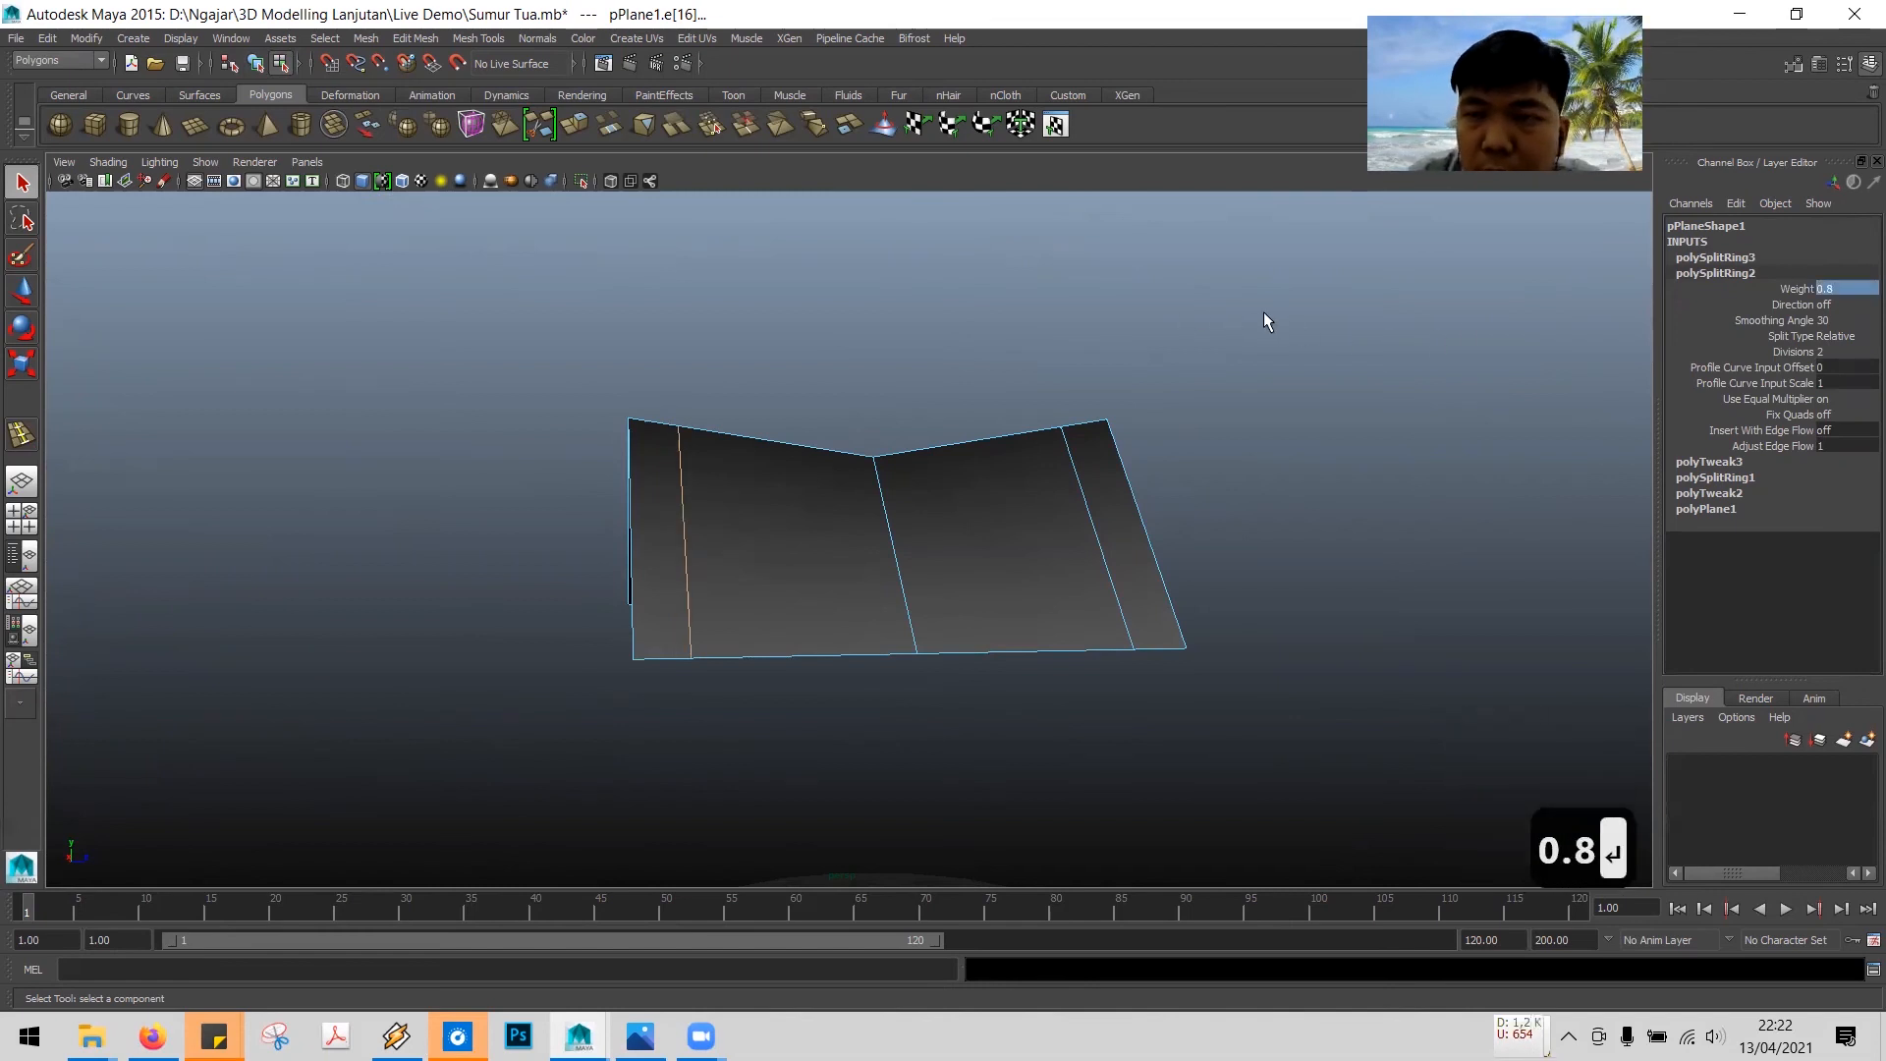
# - Switch the roof plane to face selection mode and pick individual roof faces
pyautogui.click(1199, 371)
pyautogui.moveTo(1044, 377)
pyautogui.keyDown('alt'); pyautogui.mouseDown()
pyautogui.moveTo(1170, 387)
pyautogui.moveTo(1070, 396)
pyautogui.moveTo(1050, 377)
pyautogui.mouseUp(); pyautogui.keyUp('alt')
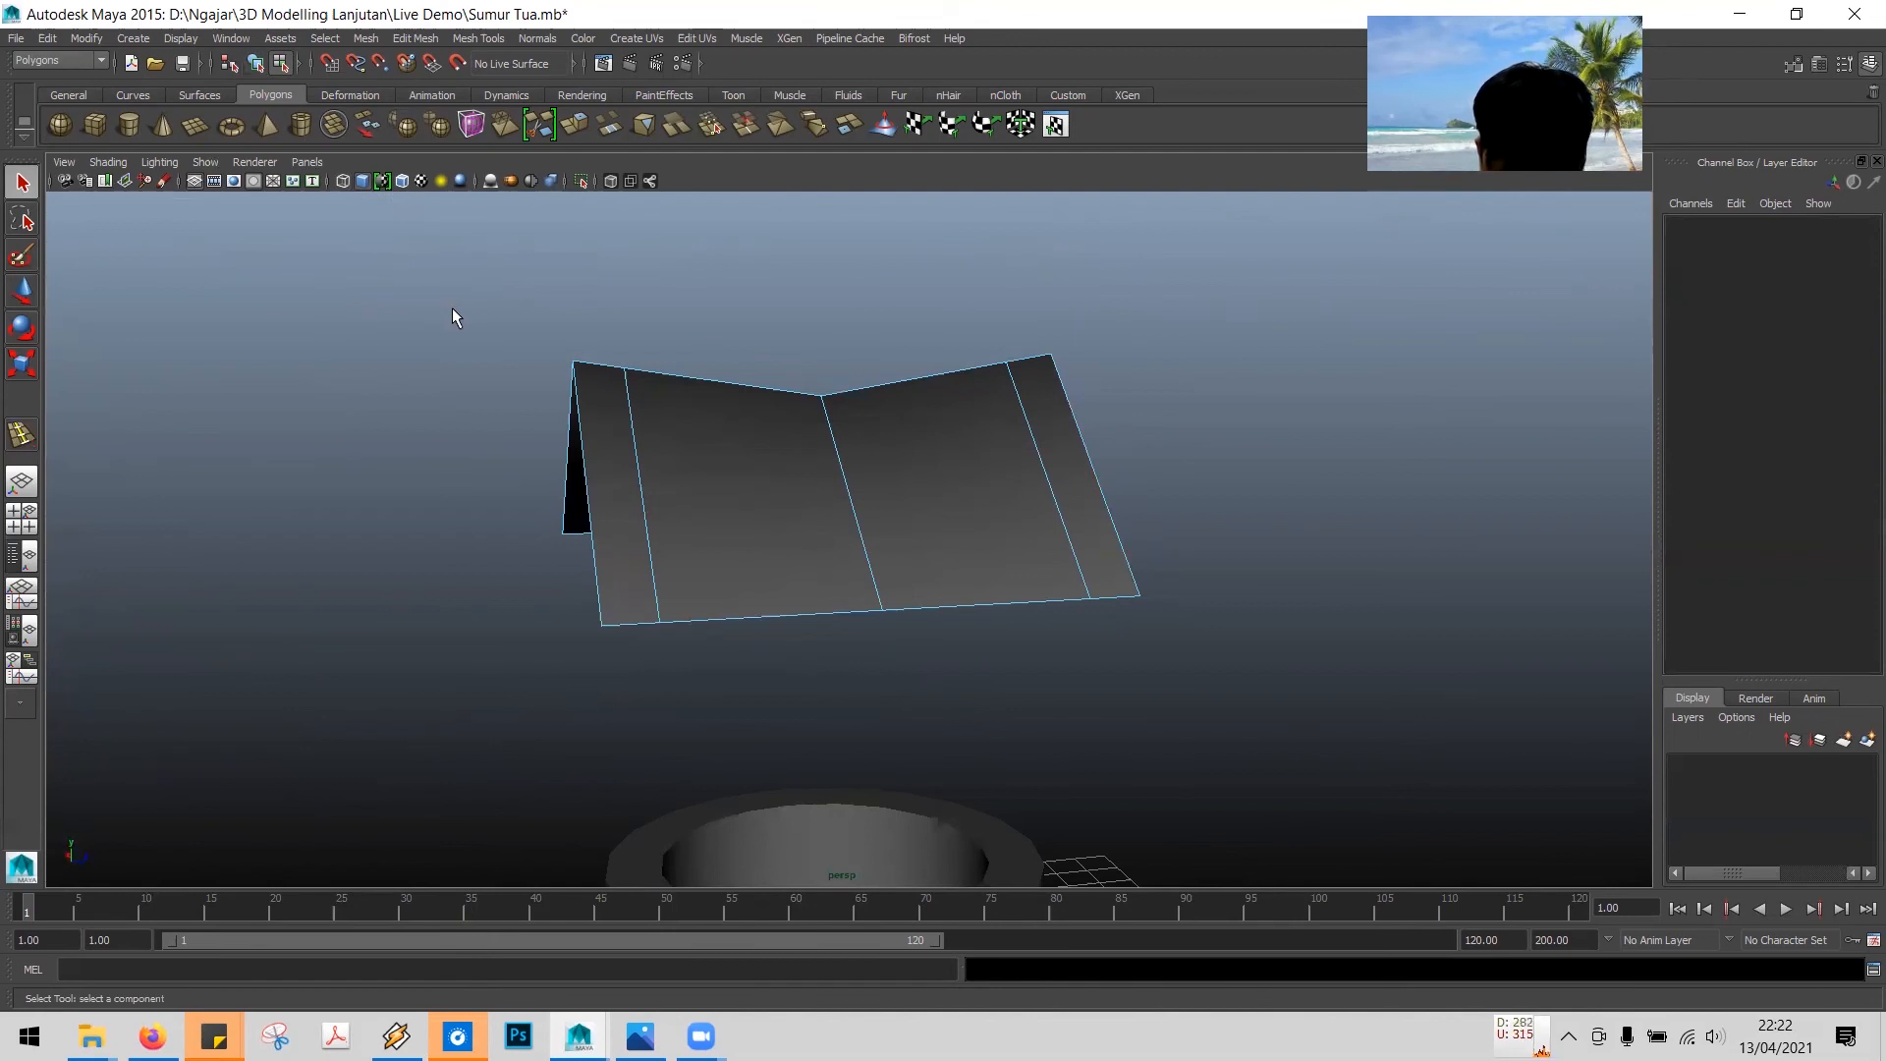
pyautogui.moveTo(609, 456); pyautogui.dragTo(631, 503, button='right')
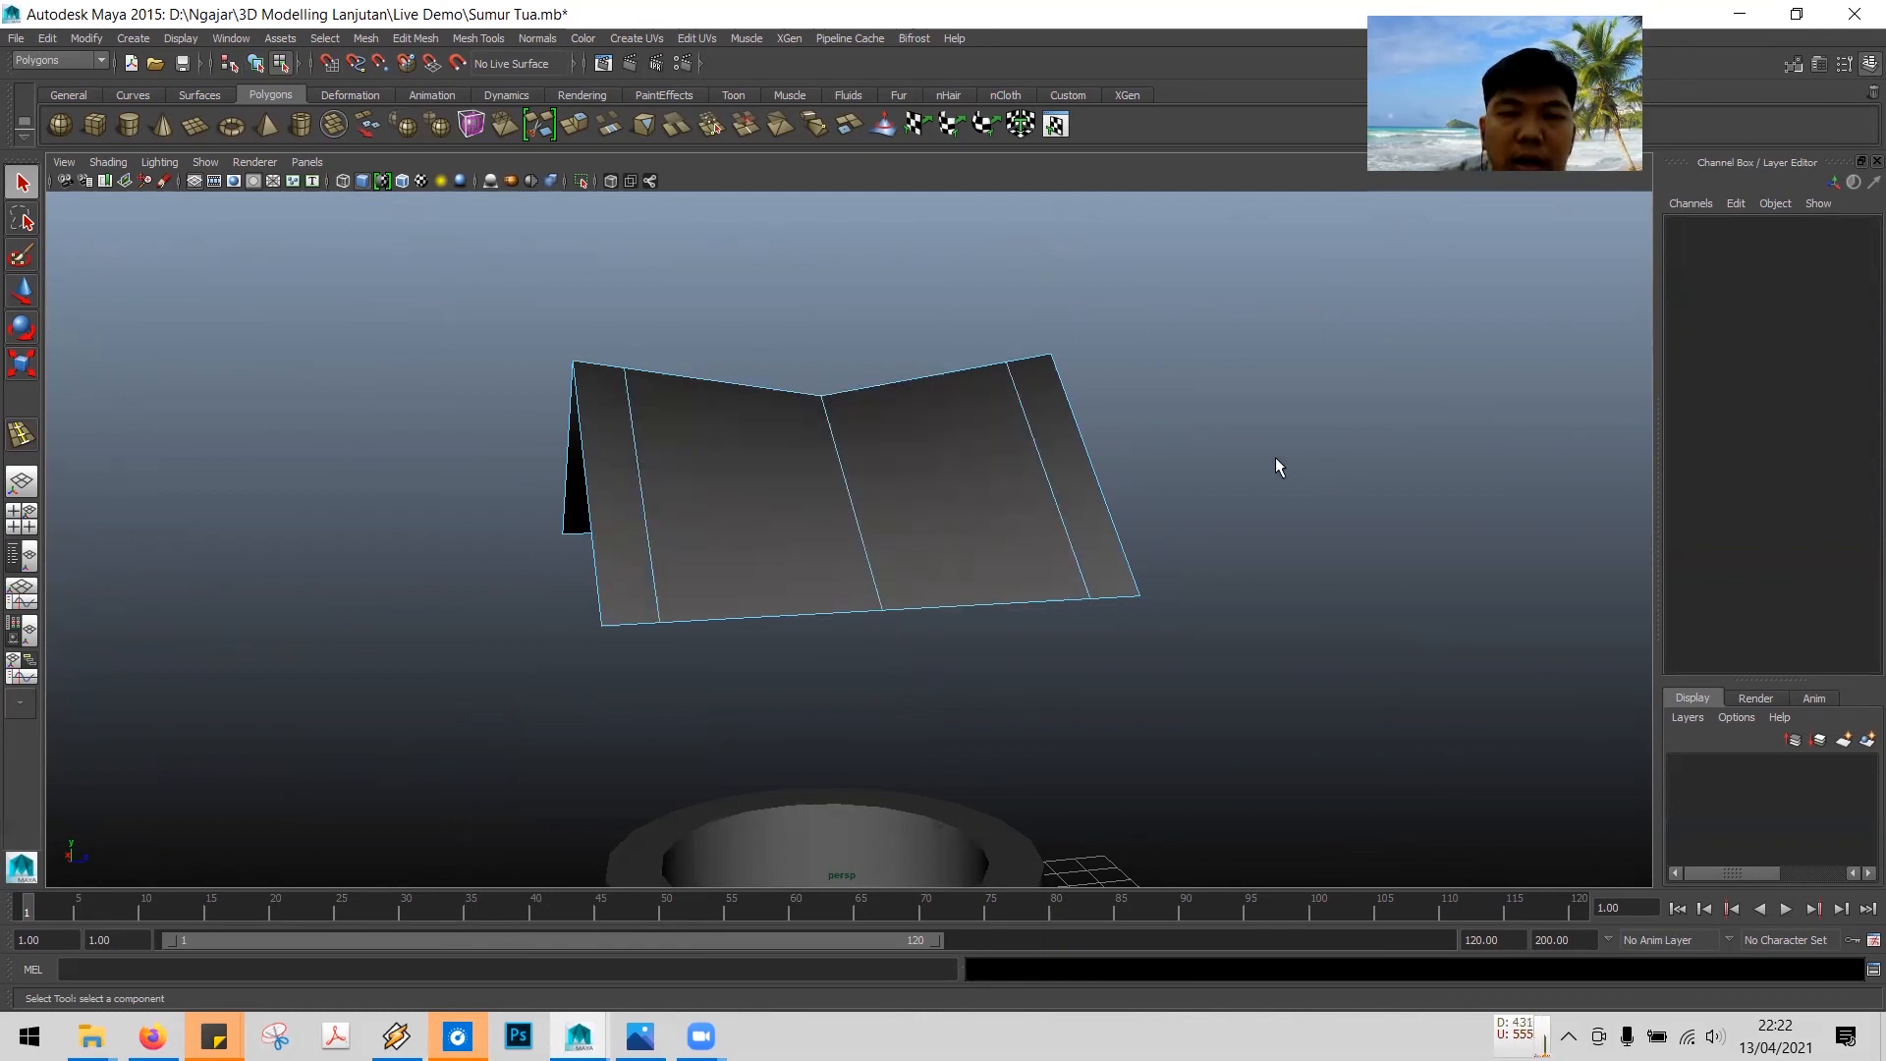
pyautogui.click(803, 493)
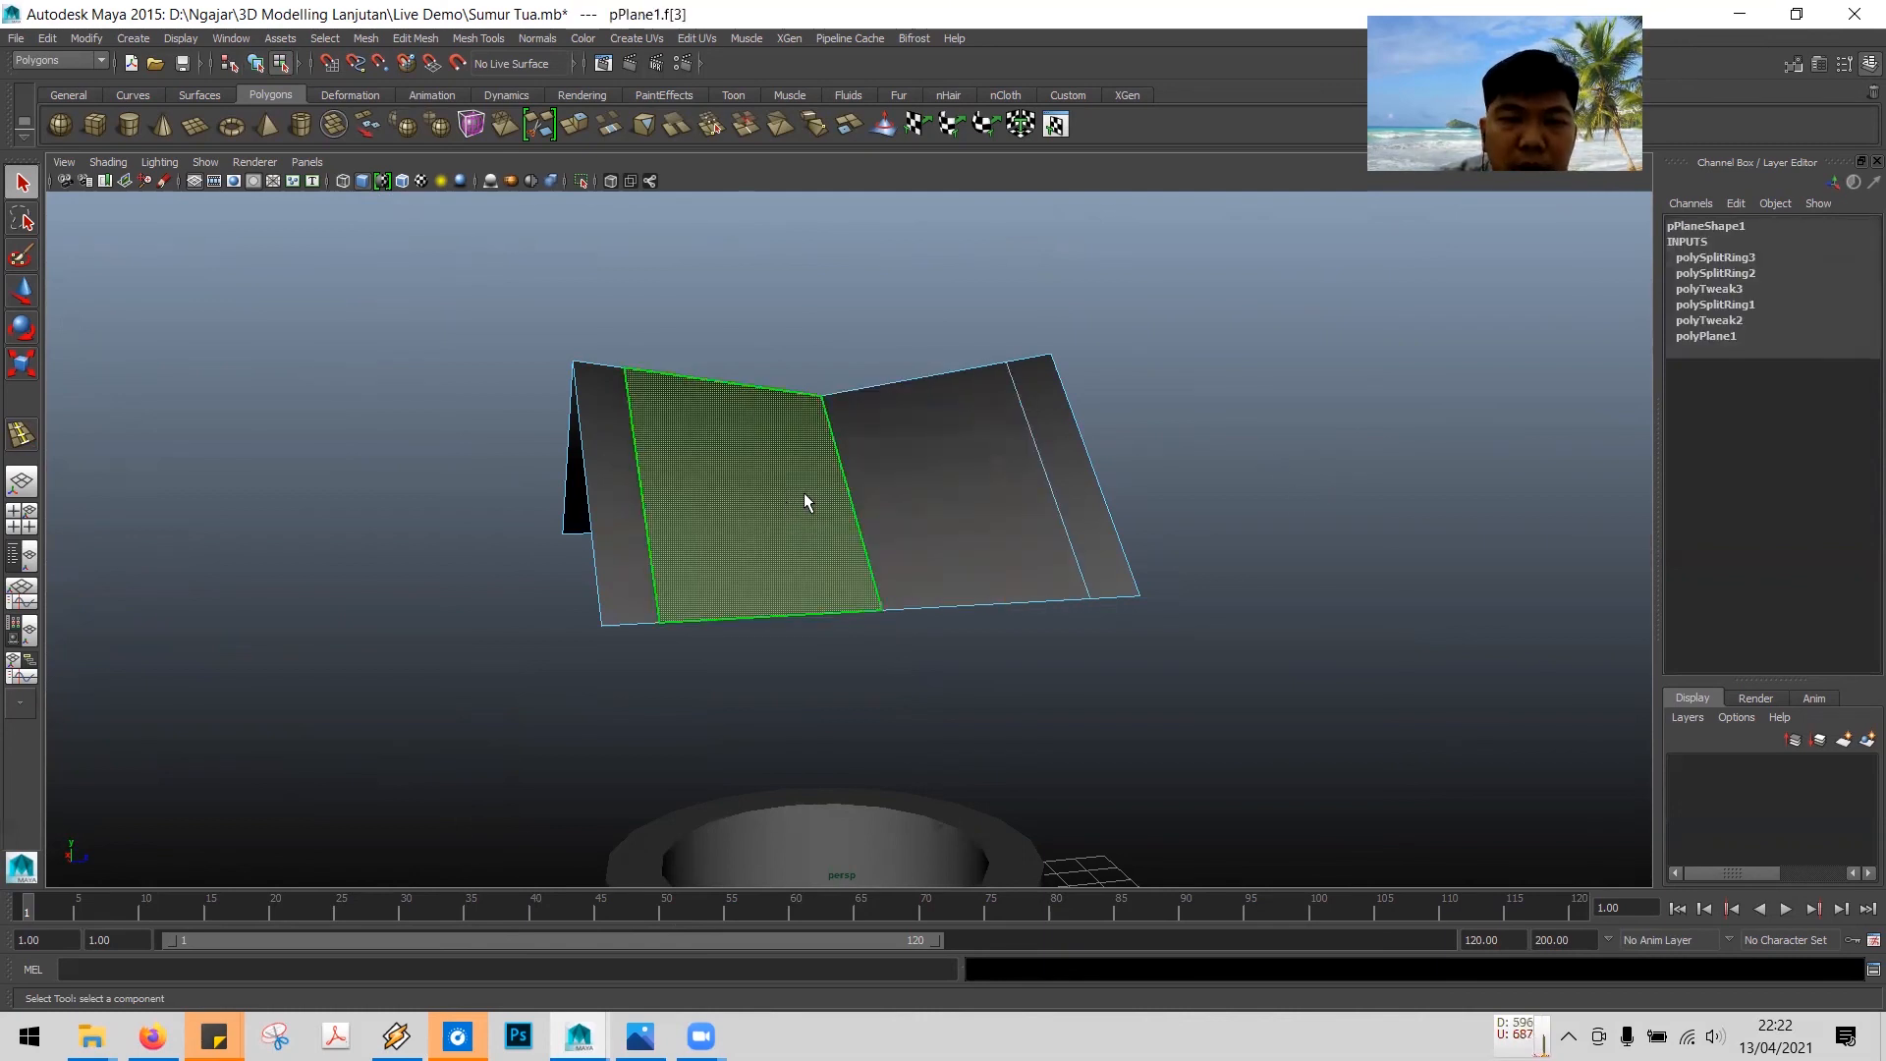
pyautogui.click(986, 464)
pyautogui.doubleClick(1059, 434)
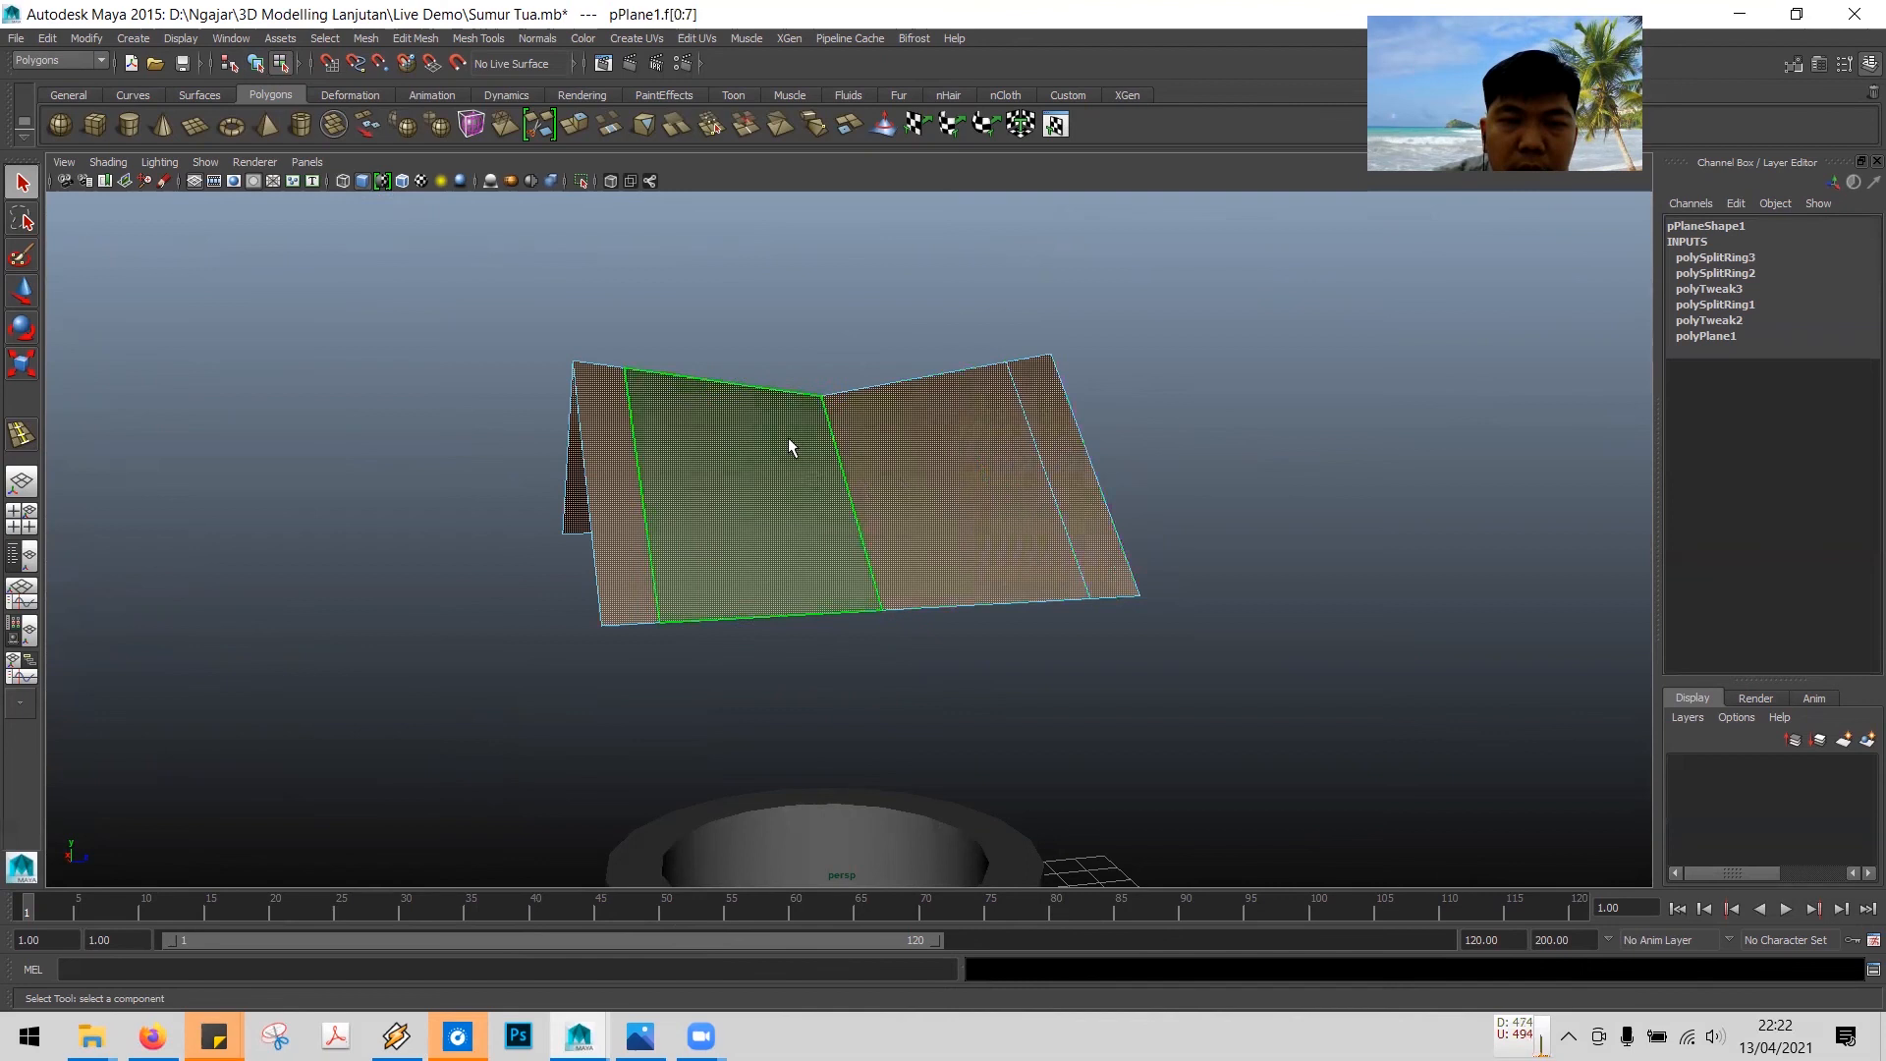
pyautogui.click(510, 344)
pyautogui.doubleClick(607, 427)
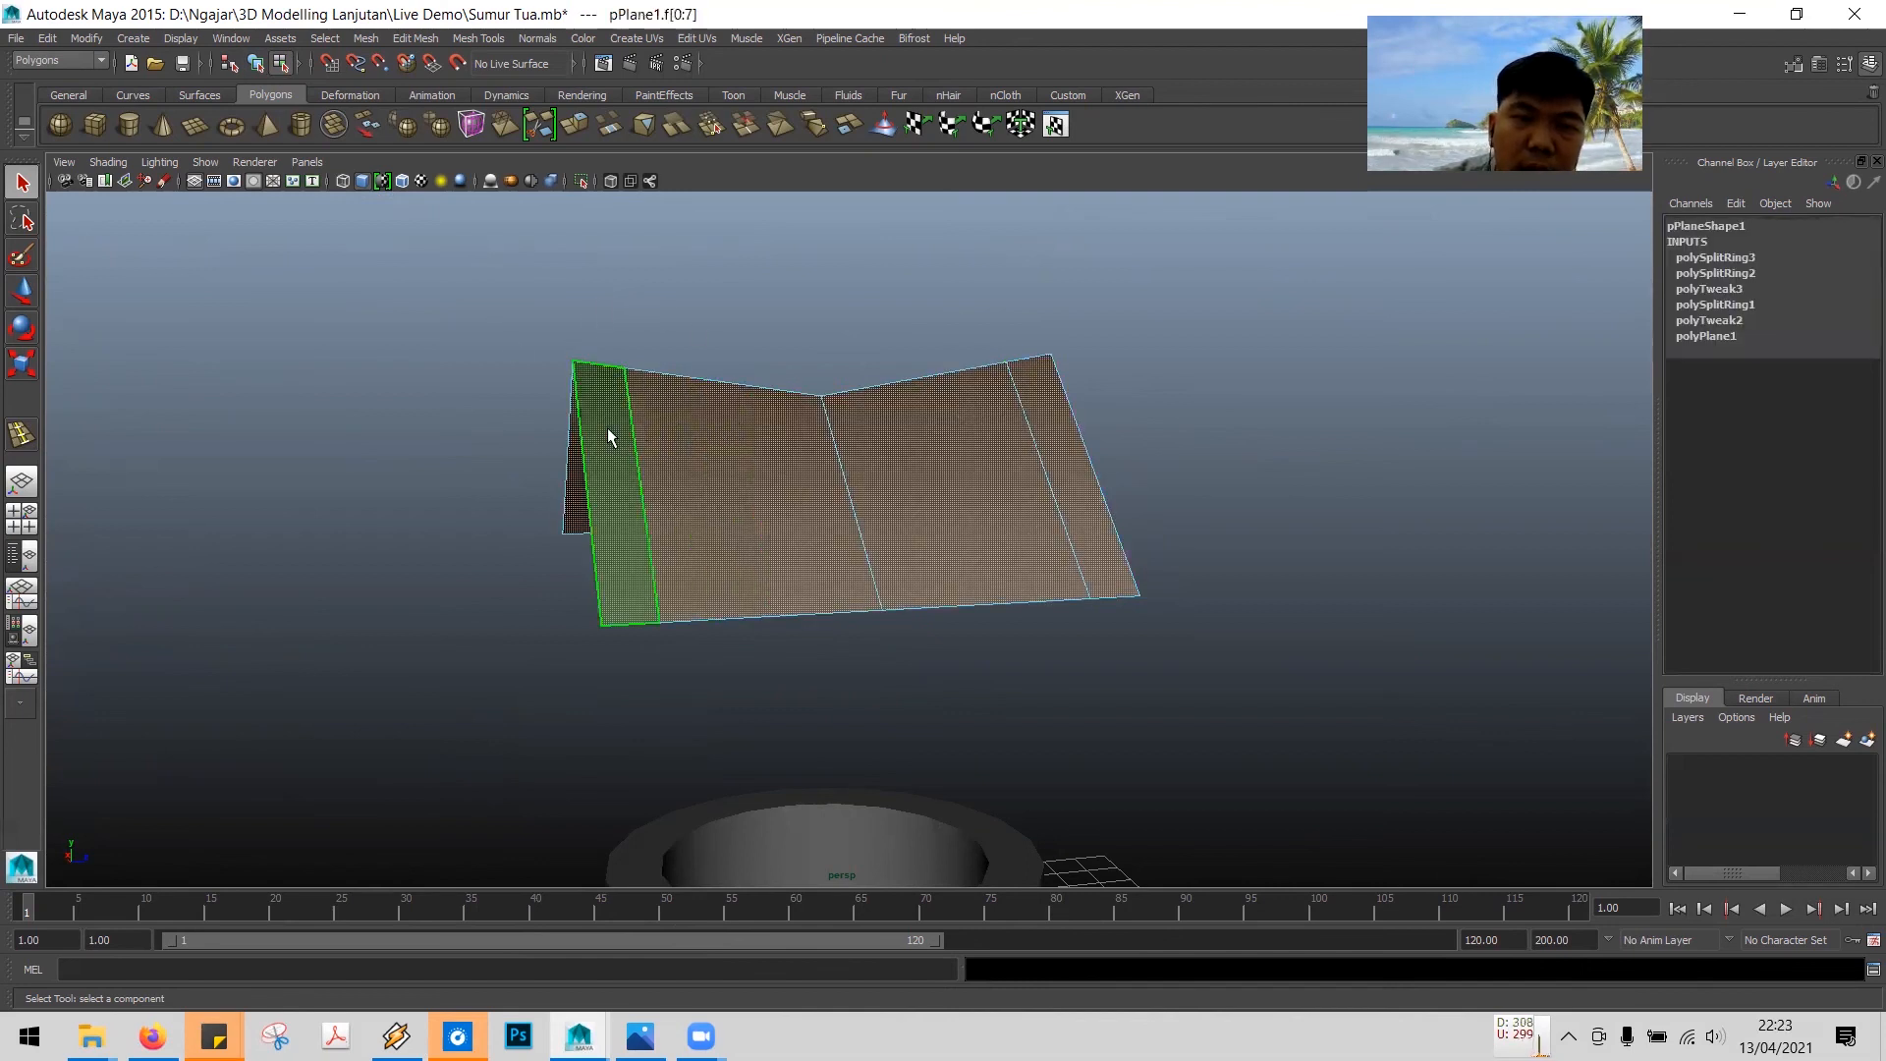
pyautogui.keyDown('alt'); pyautogui.moveTo(497, 492); pyautogui.dragTo(577, 493); pyautogui.keyUp('alt')
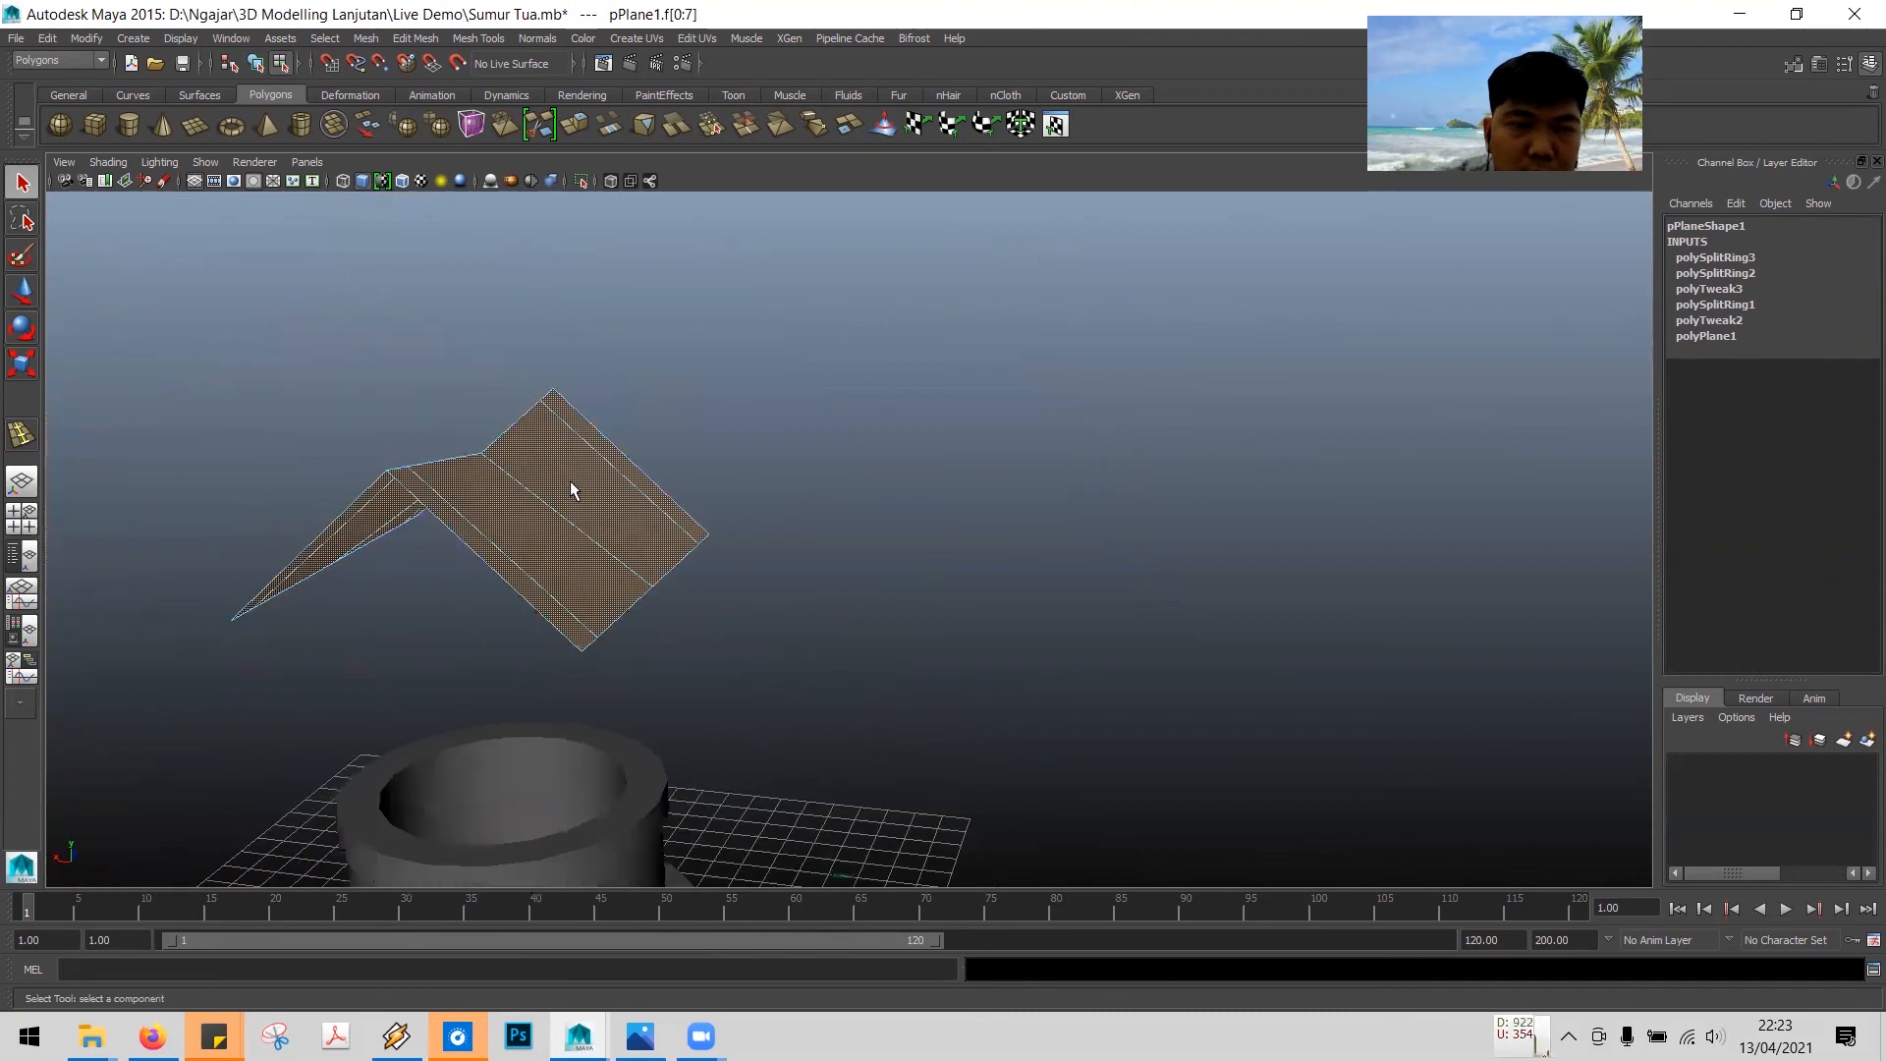
pyautogui.keyDown('alt'); pyautogui.moveTo(363, 497); pyautogui.dragTo(258, 499); pyautogui.keyUp('alt')
pyautogui.click(257, 499)
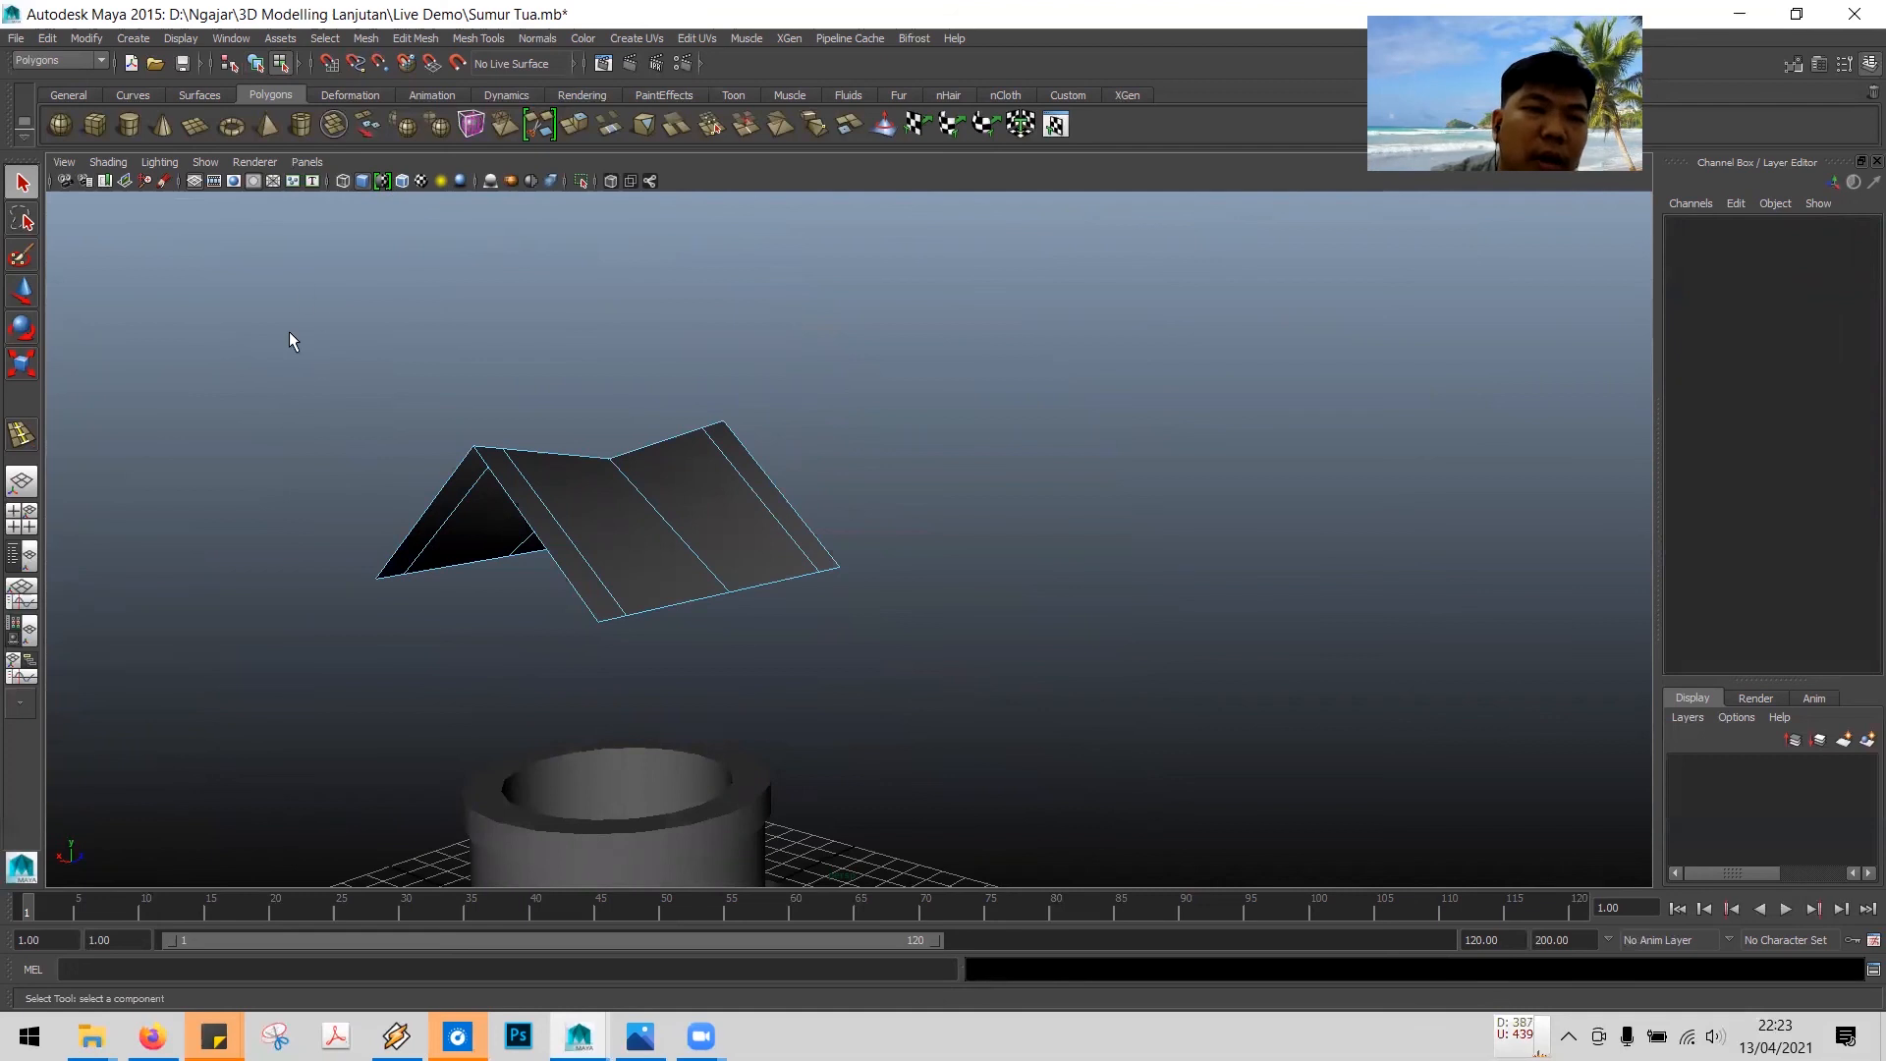
# - Select all faces of the roof plane and extrude them about 0.4 units to give the roof thickness
pyautogui.moveTo(198, 325); pyautogui.dragTo(1073, 656)
pyautogui.keyDown('alt'); pyautogui.moveTo(252, 530); pyautogui.dragTo(212, 512); pyautogui.keyUp('alt')
pyautogui.click(214, 513)
pyautogui.keyDown('alt'); pyautogui.moveTo(1009, 530); pyautogui.dragTo(969, 582); pyautogui.keyUp('alt')
pyautogui.click(894, 510)
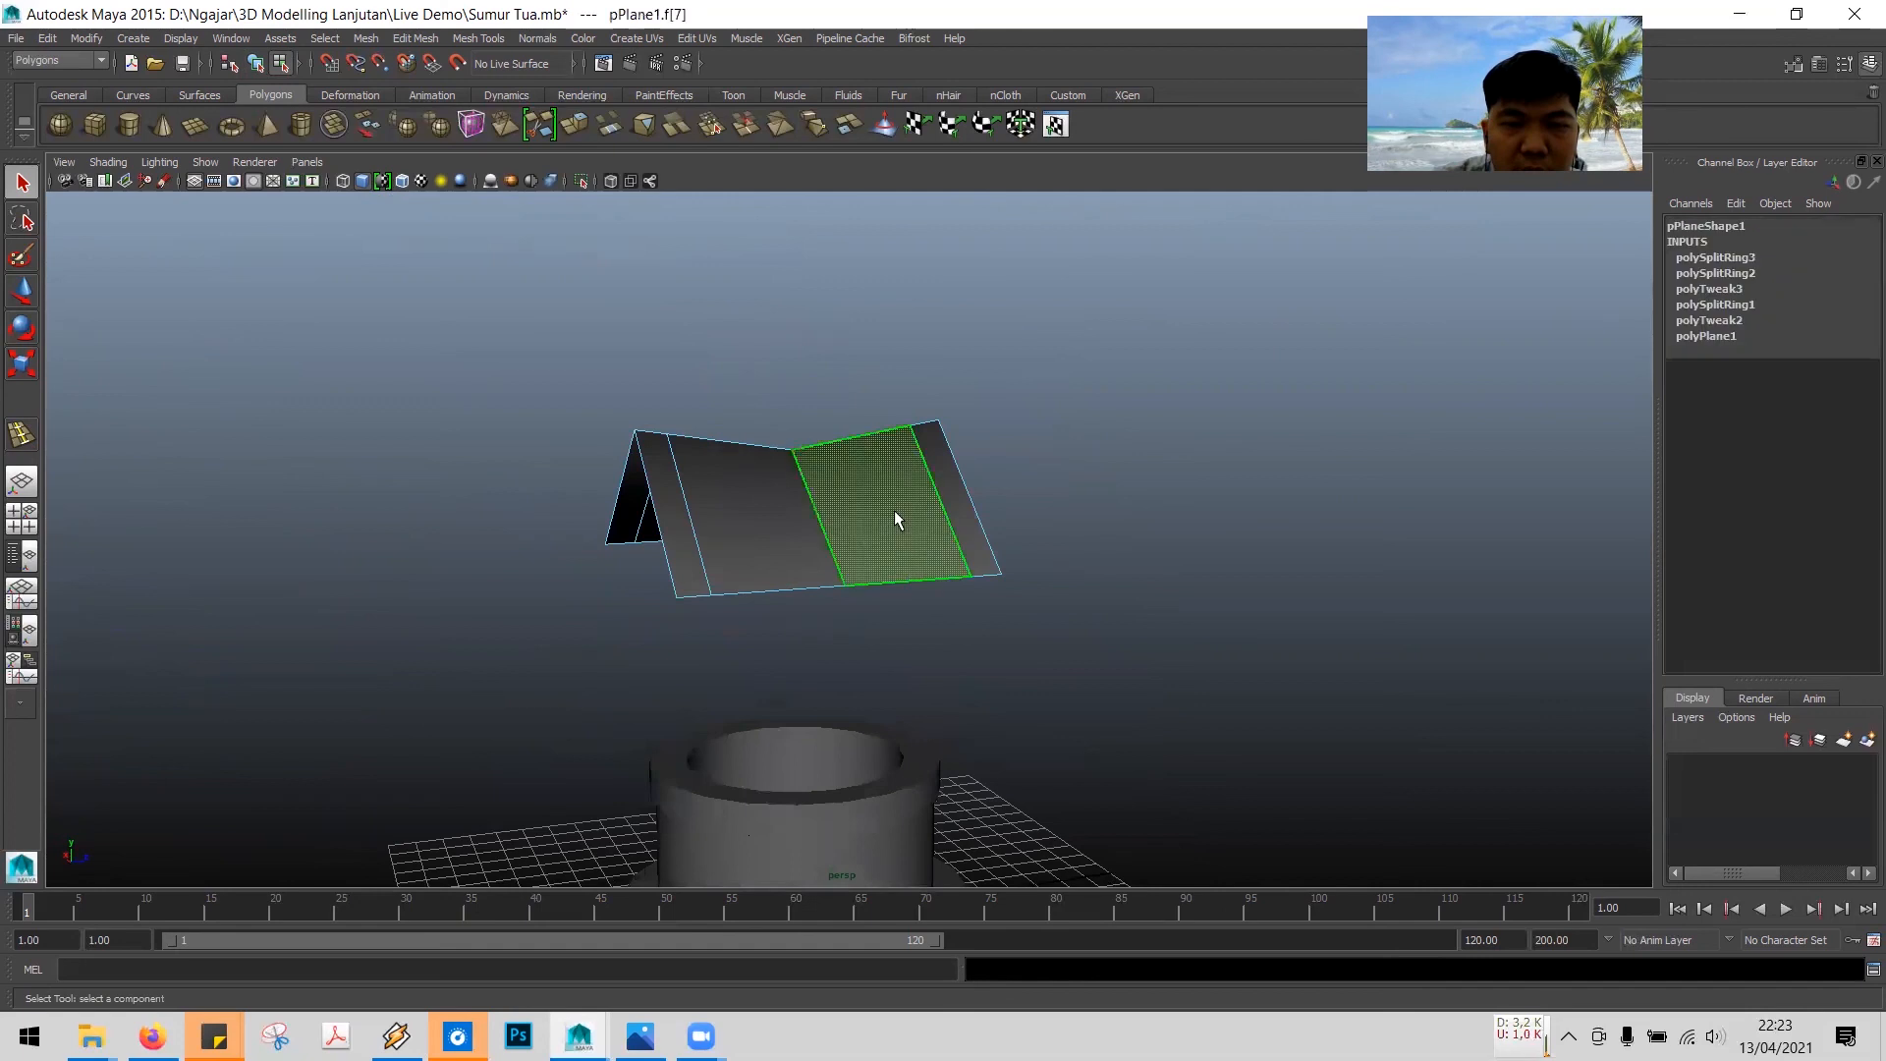
pyautogui.doubleClick(735, 532)
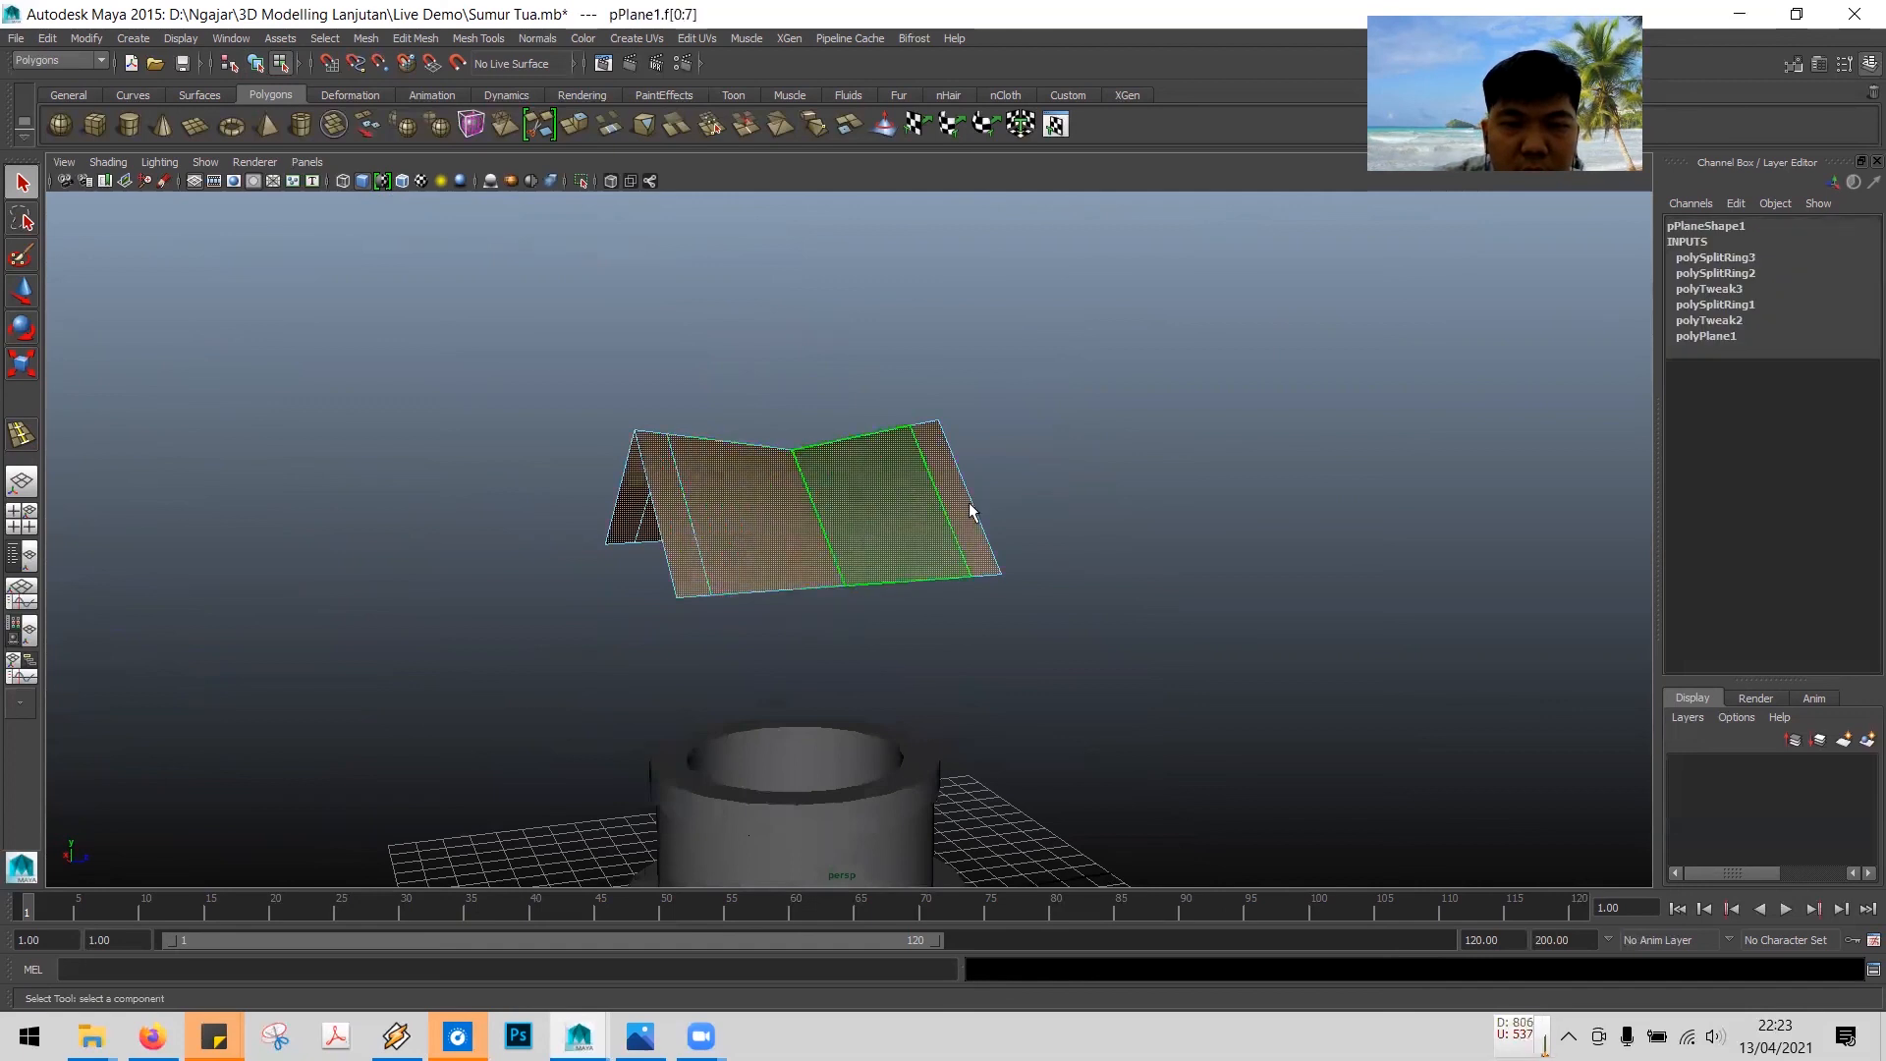
pyautogui.click(401, 356)
pyautogui.moveTo(401, 355); pyautogui.dragTo(1248, 629)
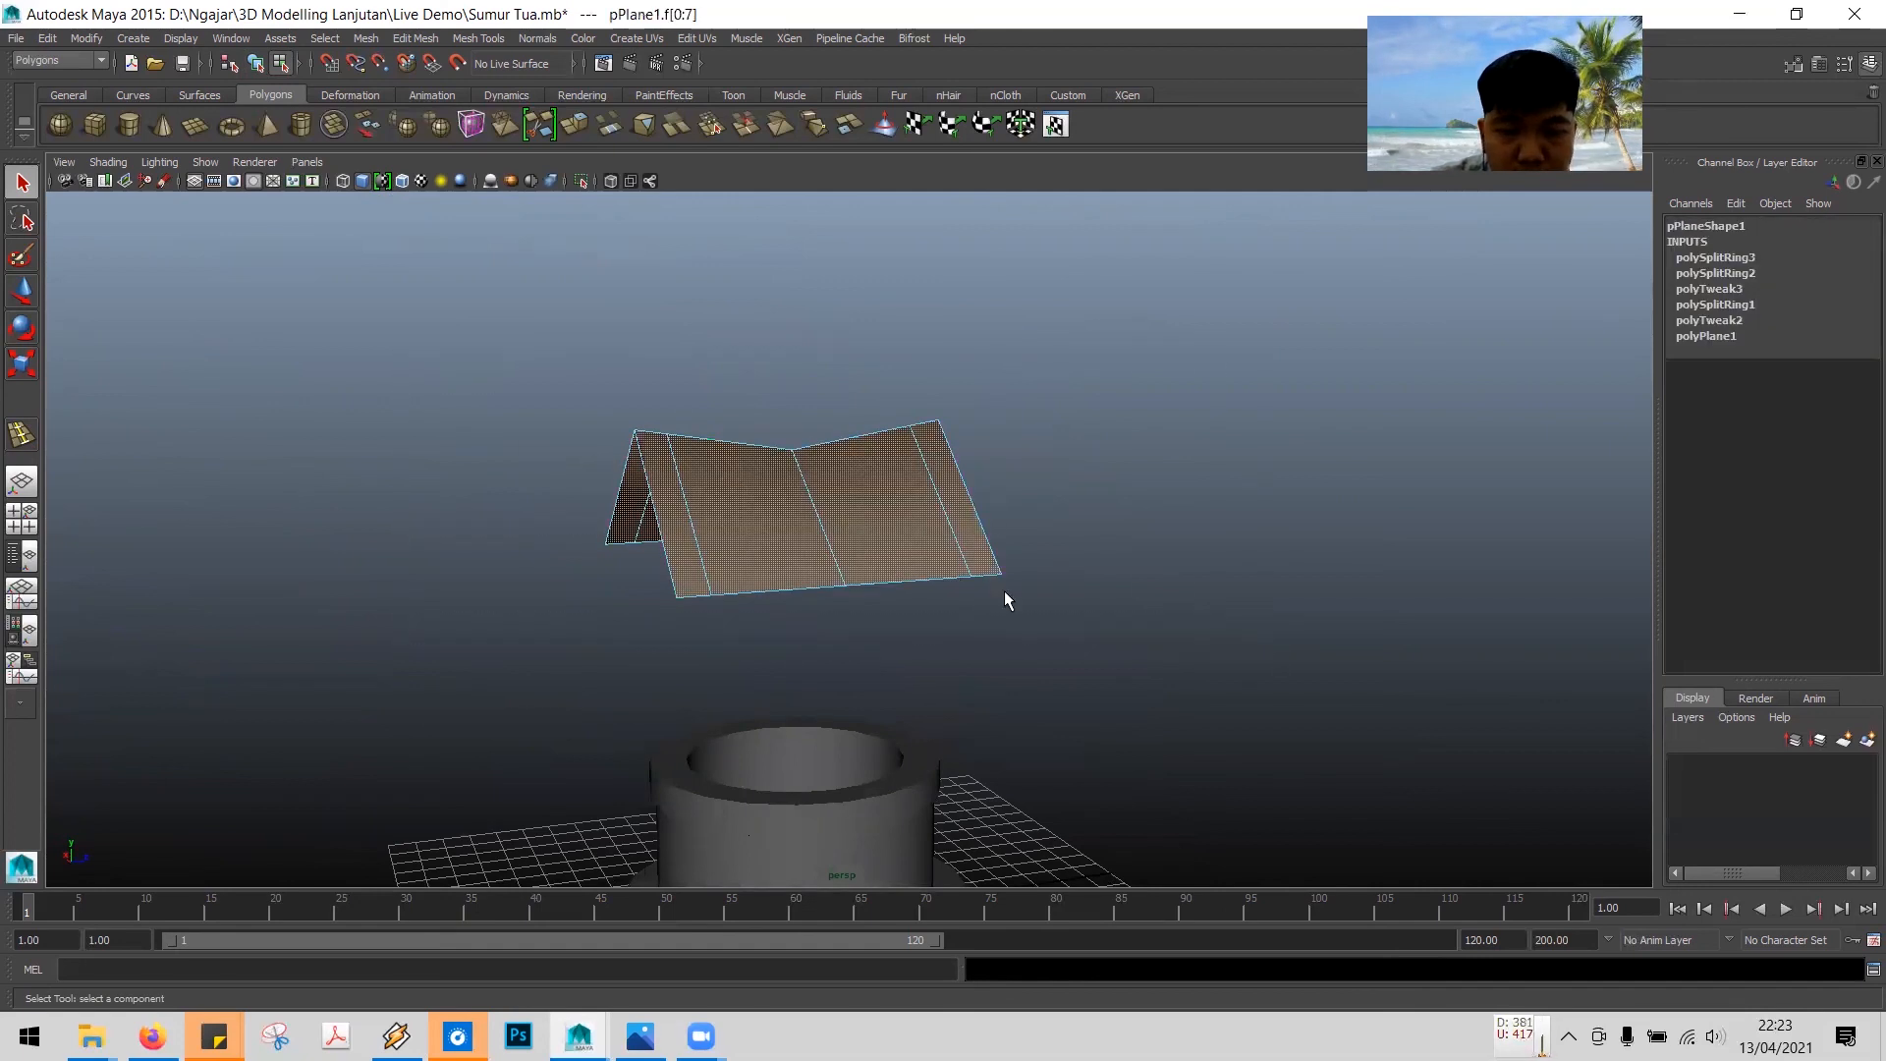
pyautogui.click(1090, 602)
pyautogui.click(770, 519)
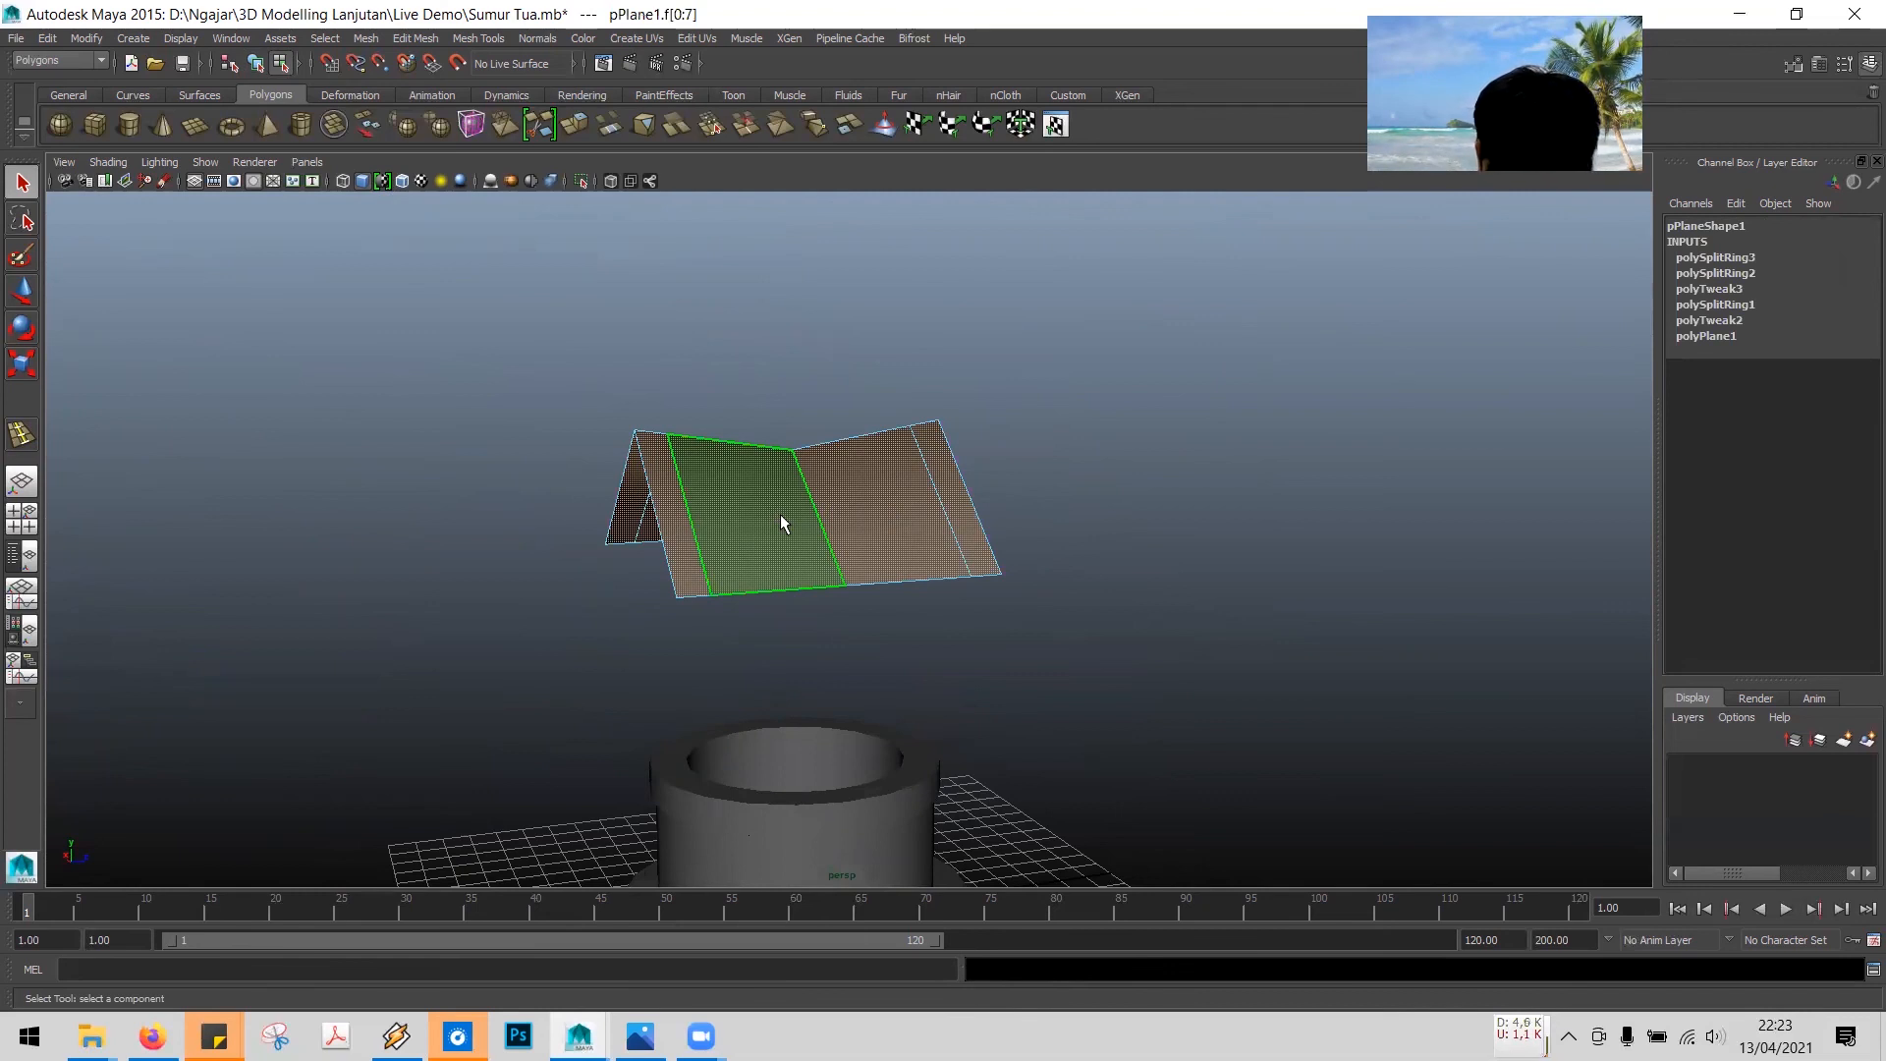
pyautogui.click(391, 287)
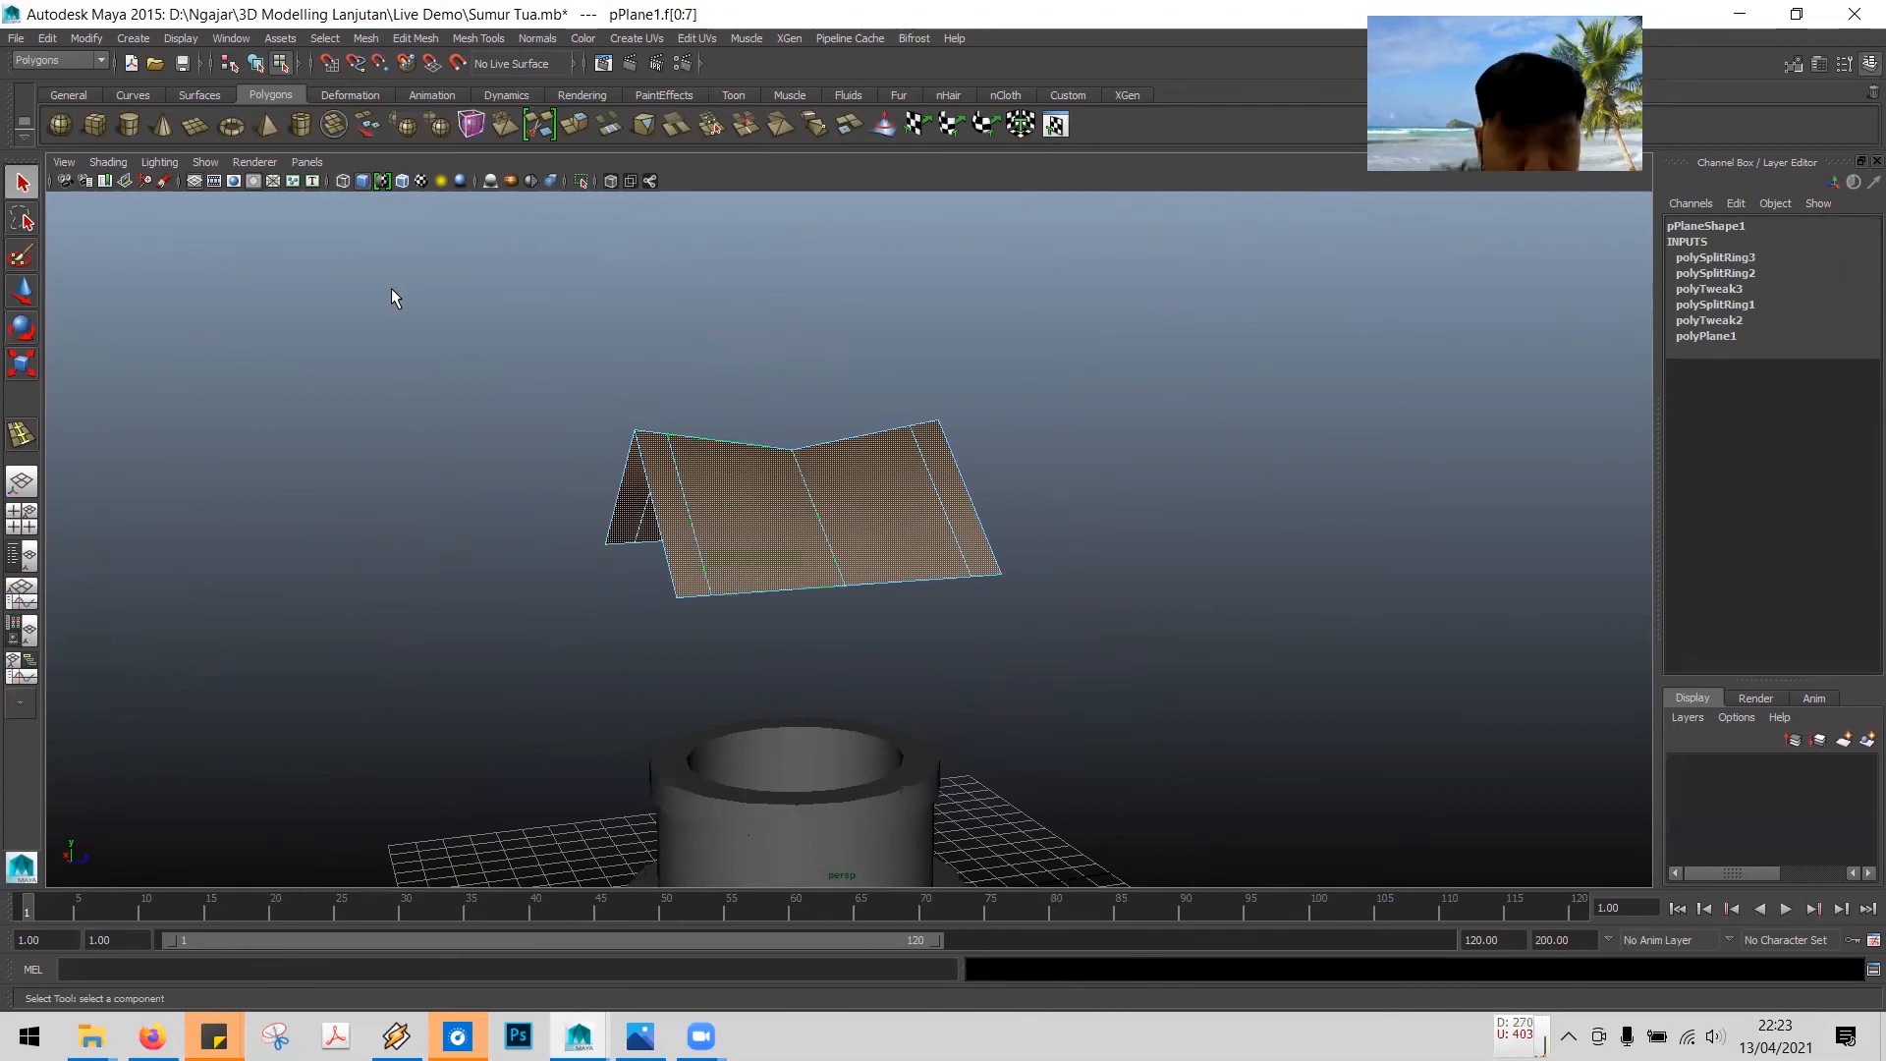
pyautogui.click(414, 38)
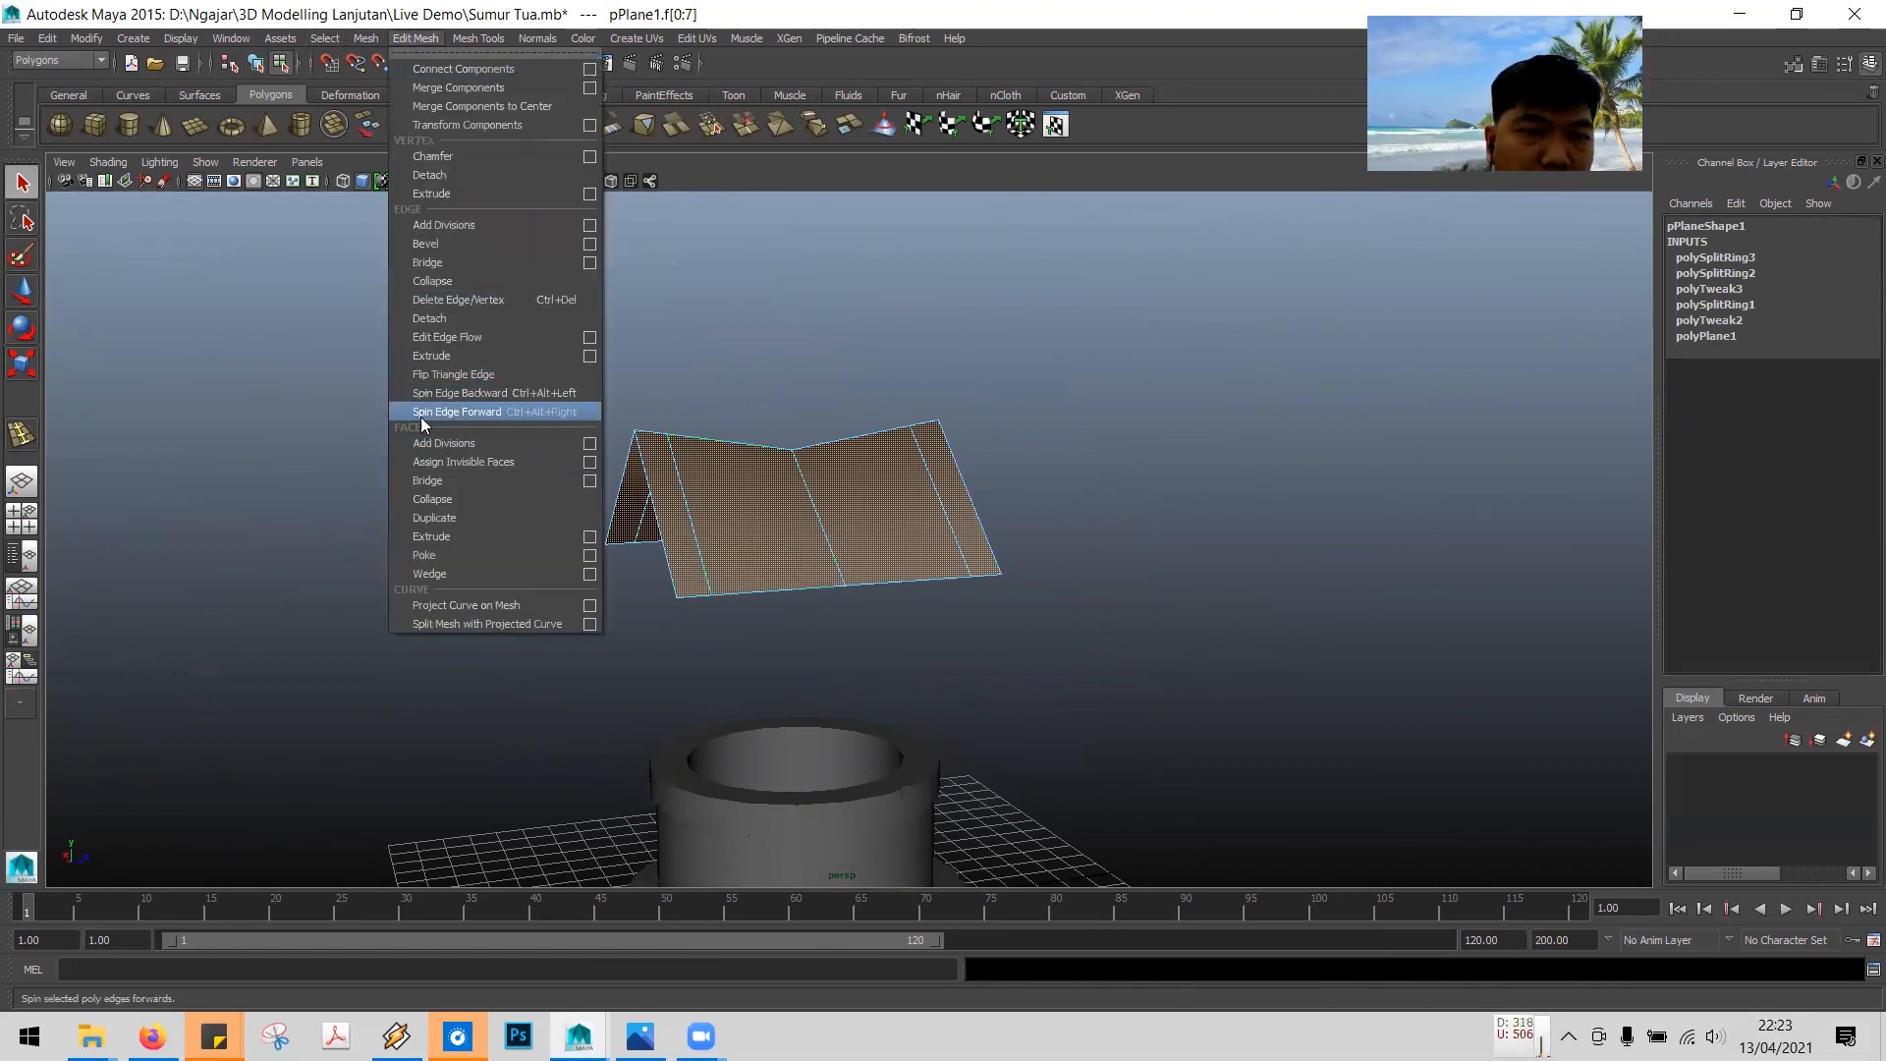
pyautogui.click(444, 541)
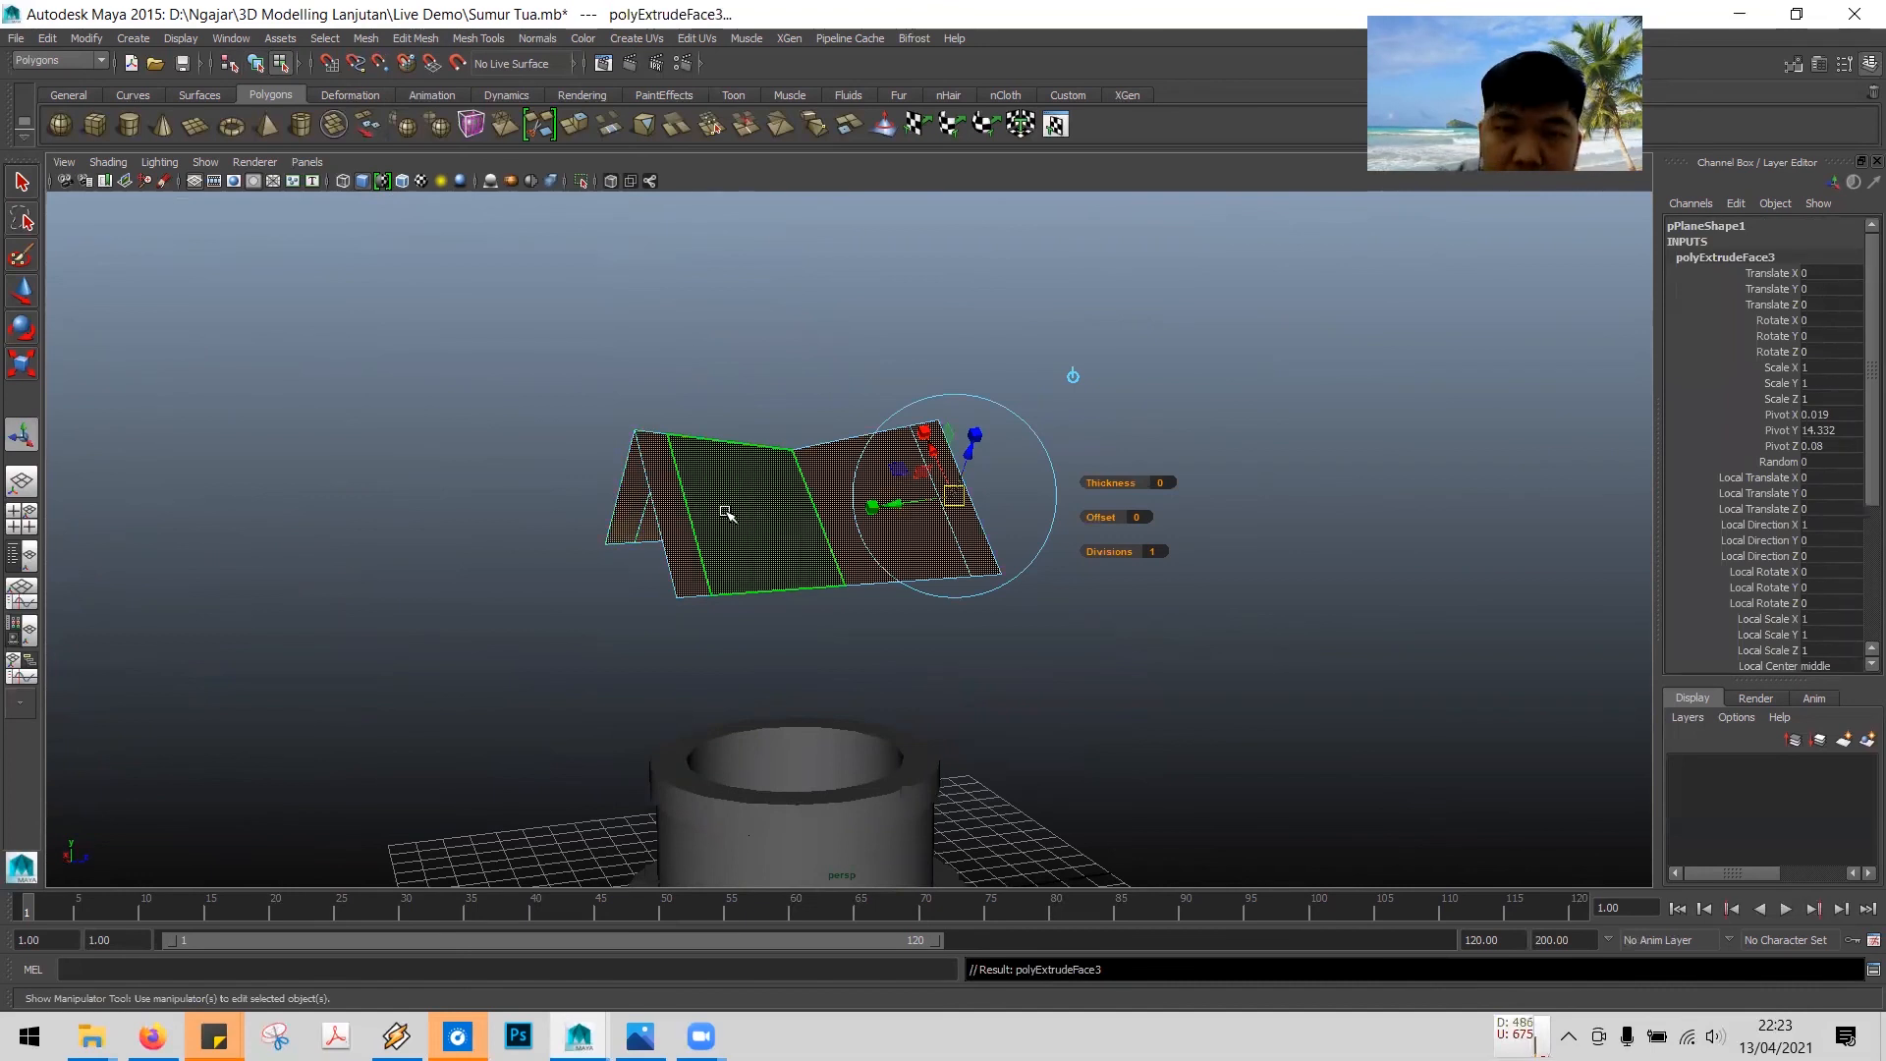
pyautogui.keyDown('alt'); pyautogui.moveTo(783, 602); pyautogui.dragTo(910, 640); pyautogui.keyUp('alt')
pyautogui.moveTo(640, 482); pyautogui.dragTo(658, 482)
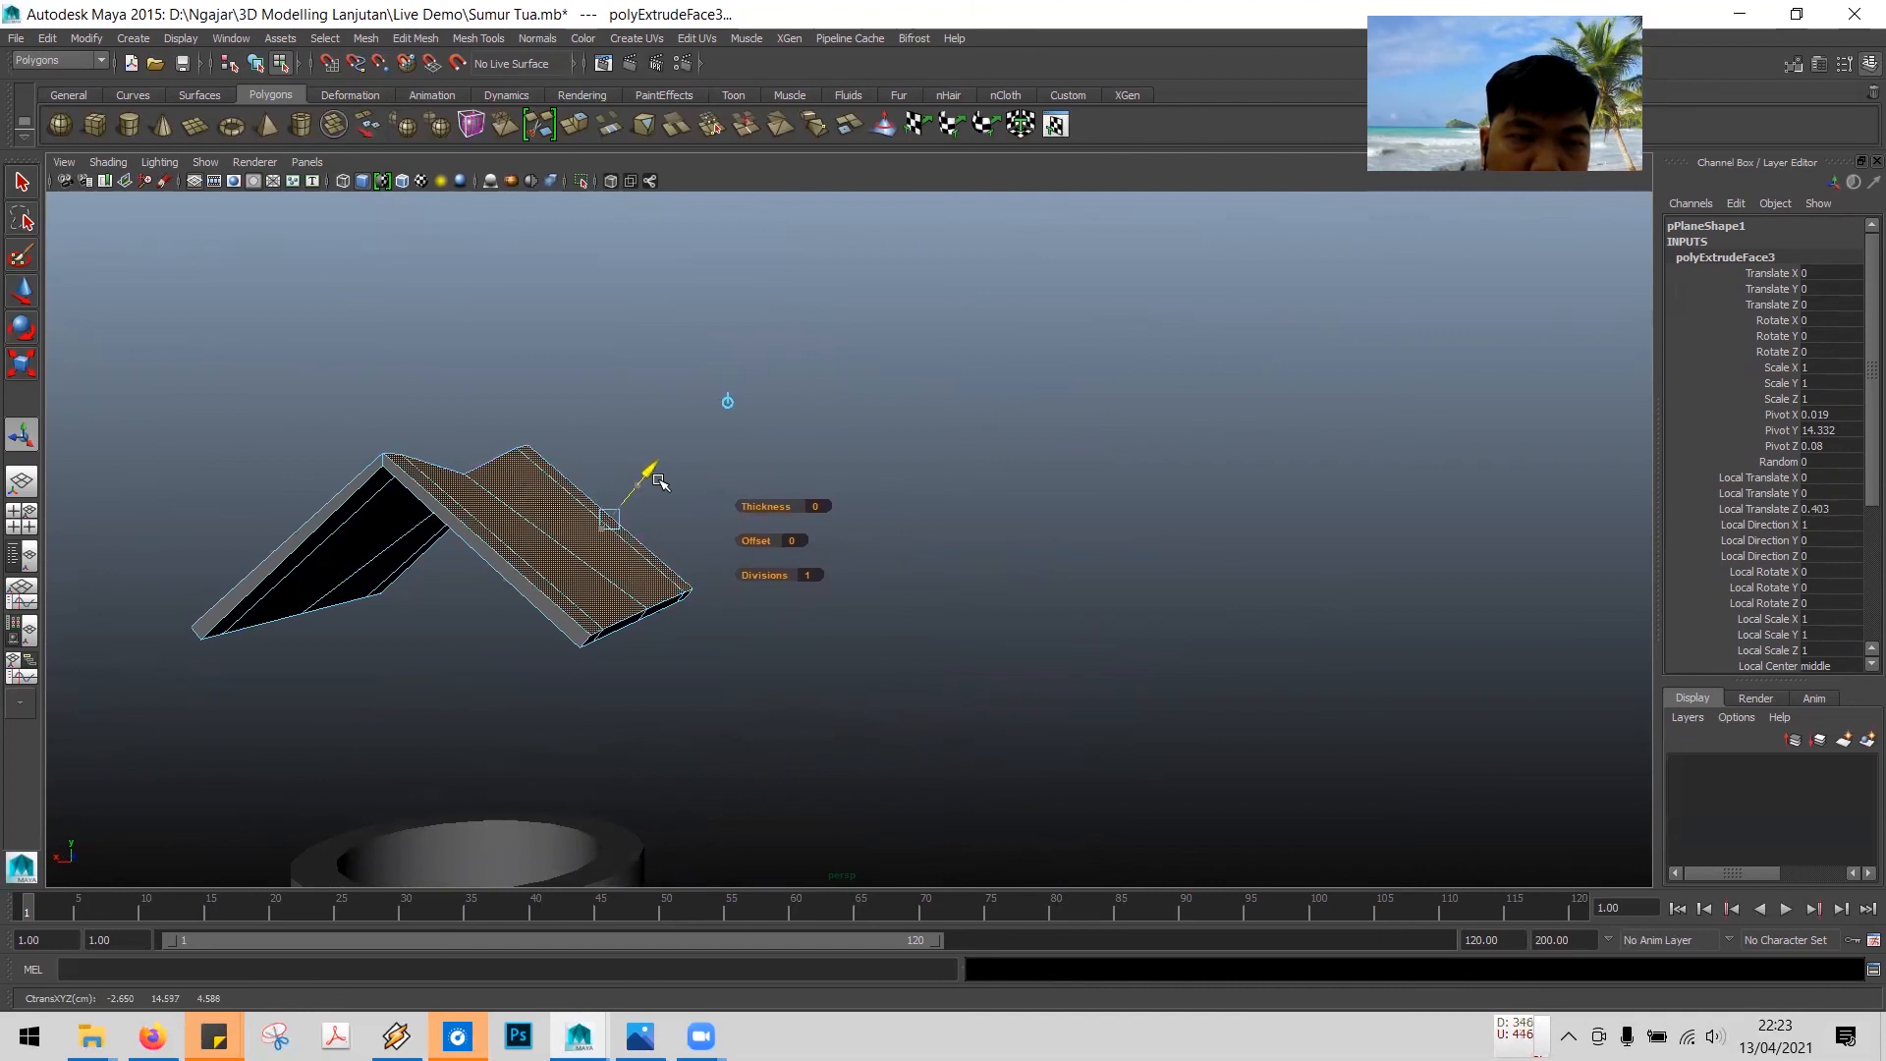
# - Select the narrow strip faces along the roof's eaves and ridge and extrude them about 0.18 units to form raised trims
pyautogui.keyDown('alt'); pyautogui.moveTo(497, 581); pyautogui.dragTo(408, 615); pyautogui.keyUp('alt')
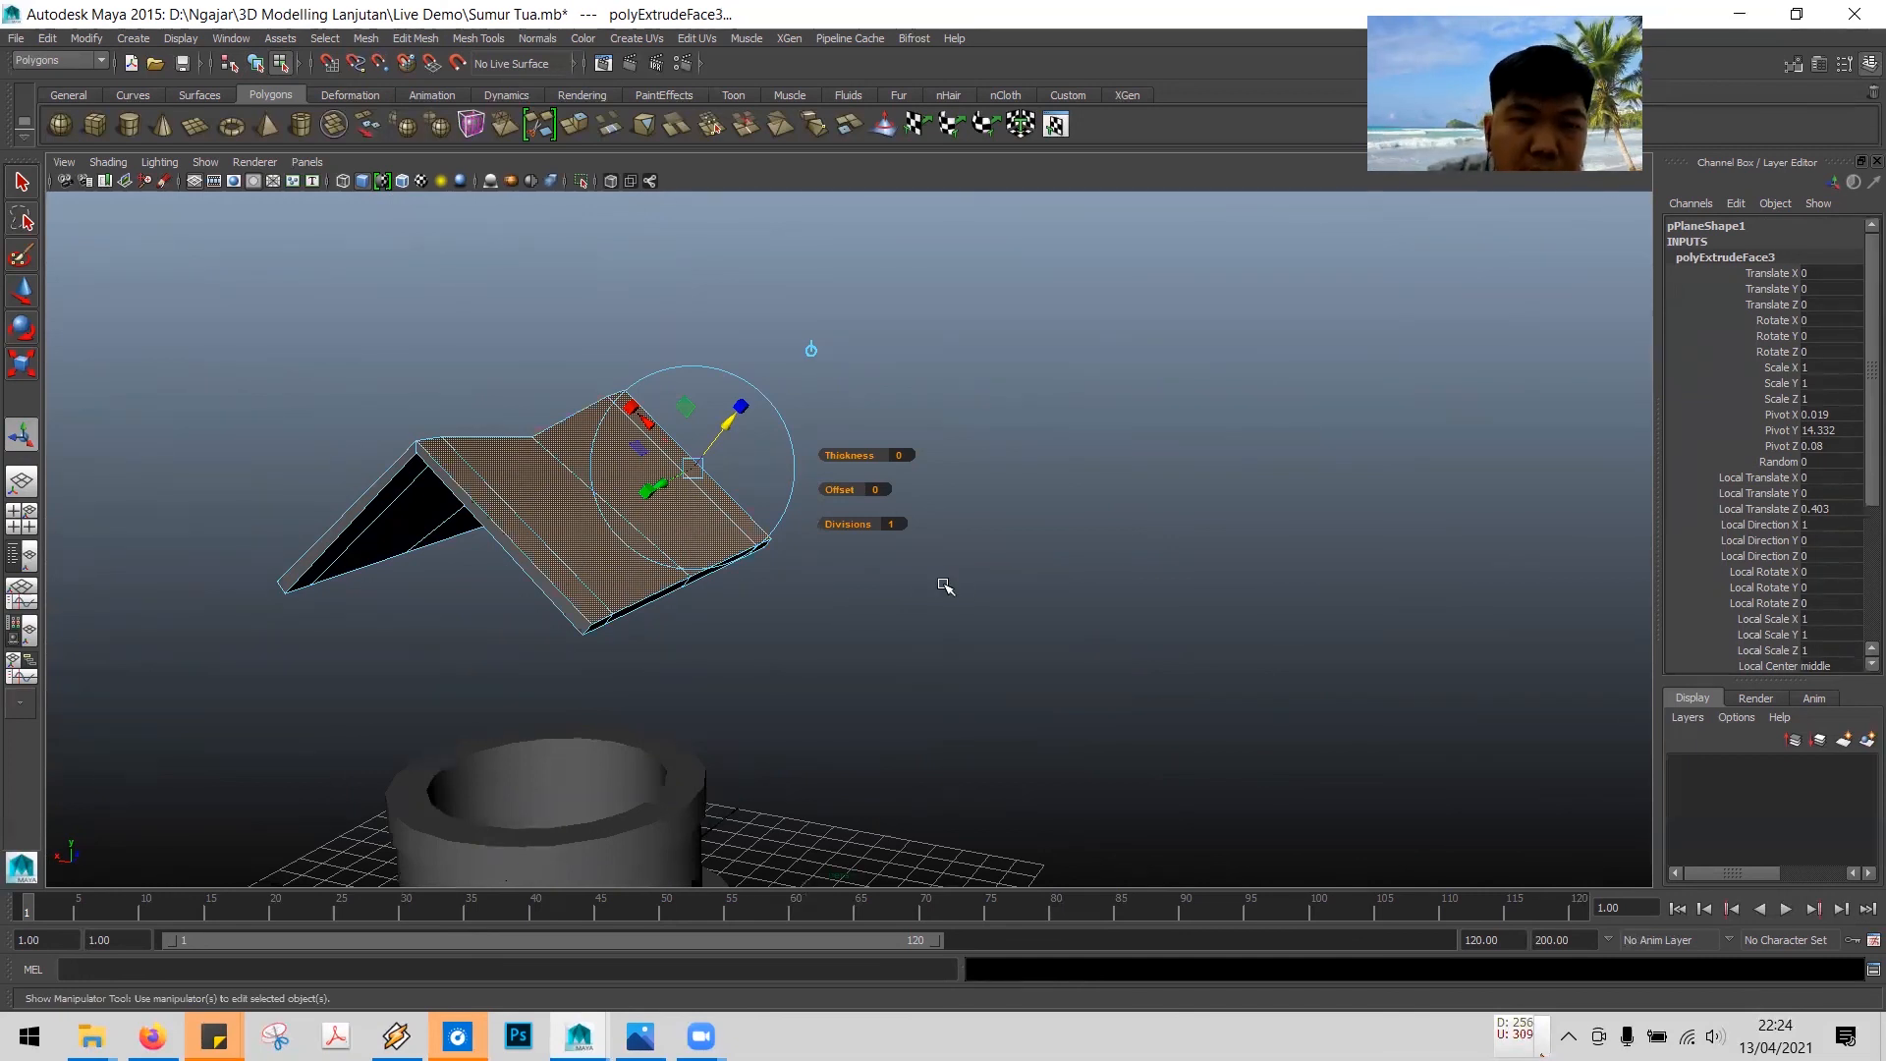
pyautogui.click(752, 636)
pyautogui.keyDown('alt'); pyautogui.moveTo(918, 632); pyautogui.dragTo(875, 636); pyautogui.keyUp('alt')
pyautogui.click(565, 510)
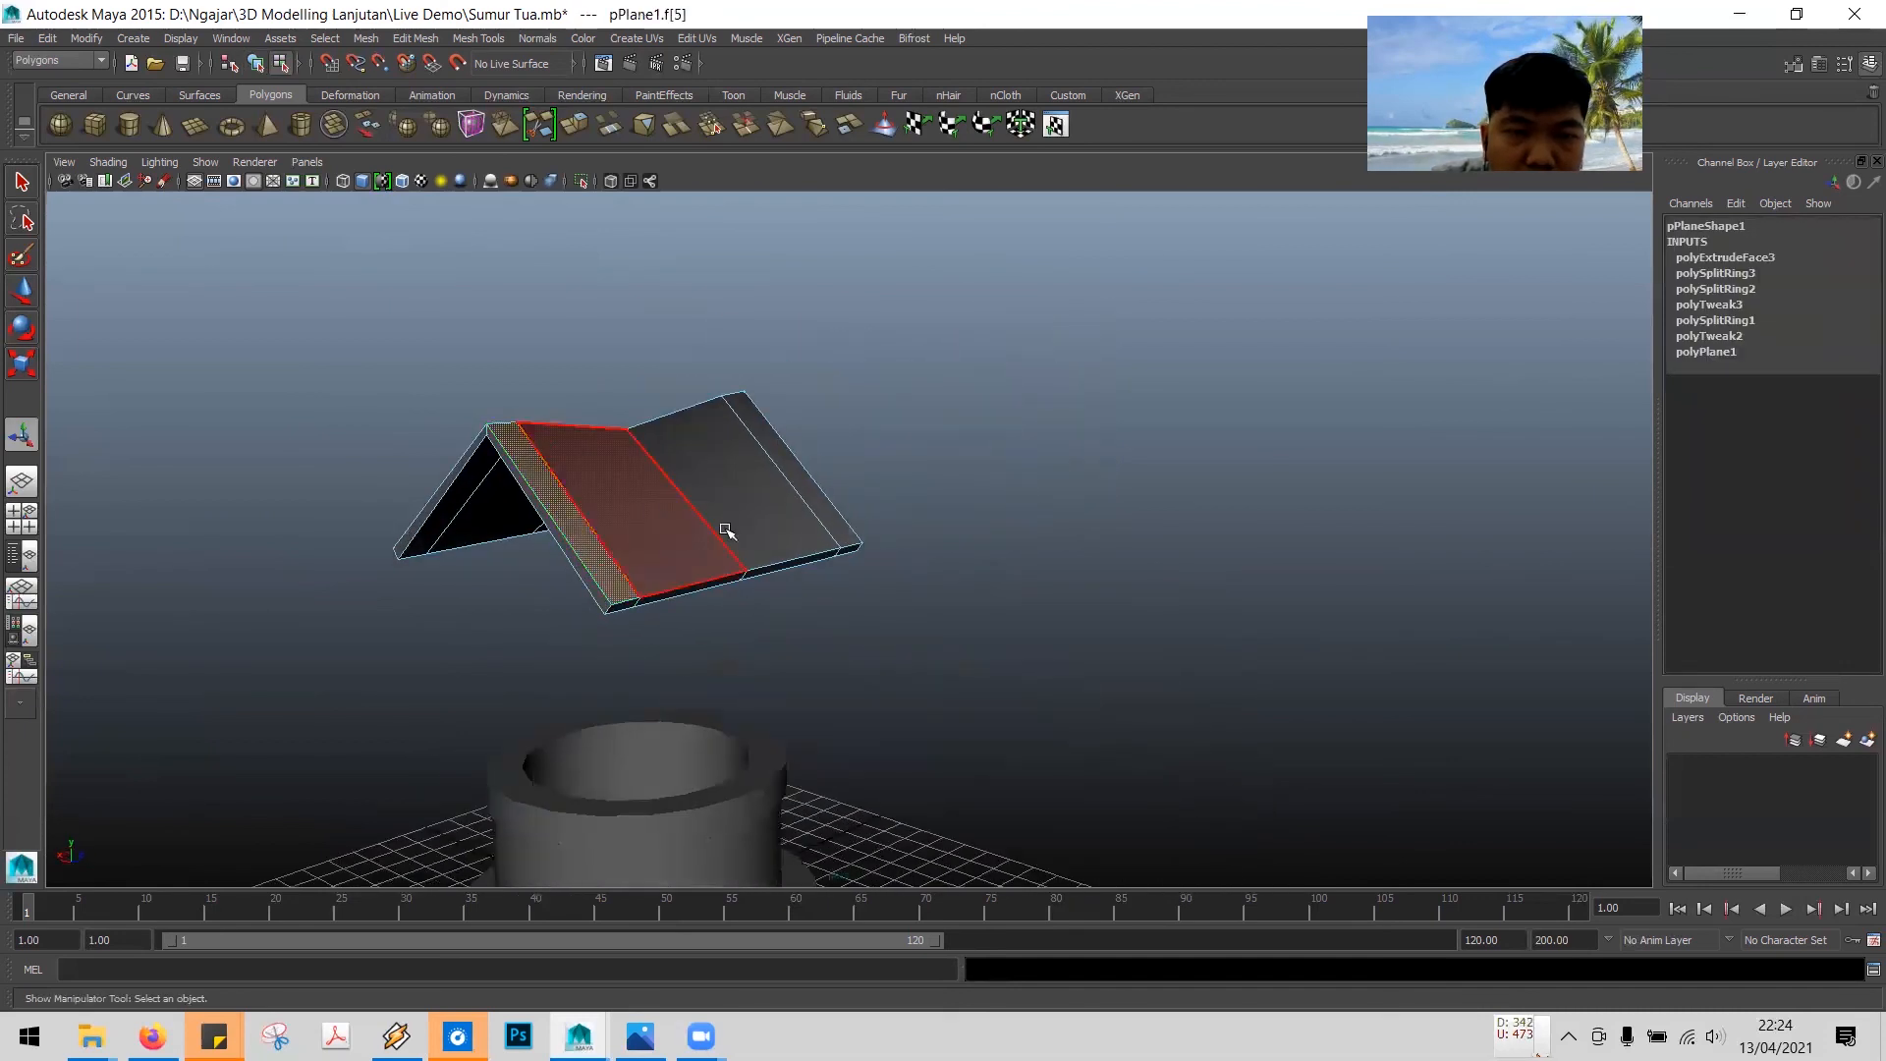
pyautogui.click(821, 504)
pyautogui.keyDown('alt'); pyautogui.moveTo(708, 652); pyautogui.dragTo(527, 652); pyautogui.keyUp('alt')
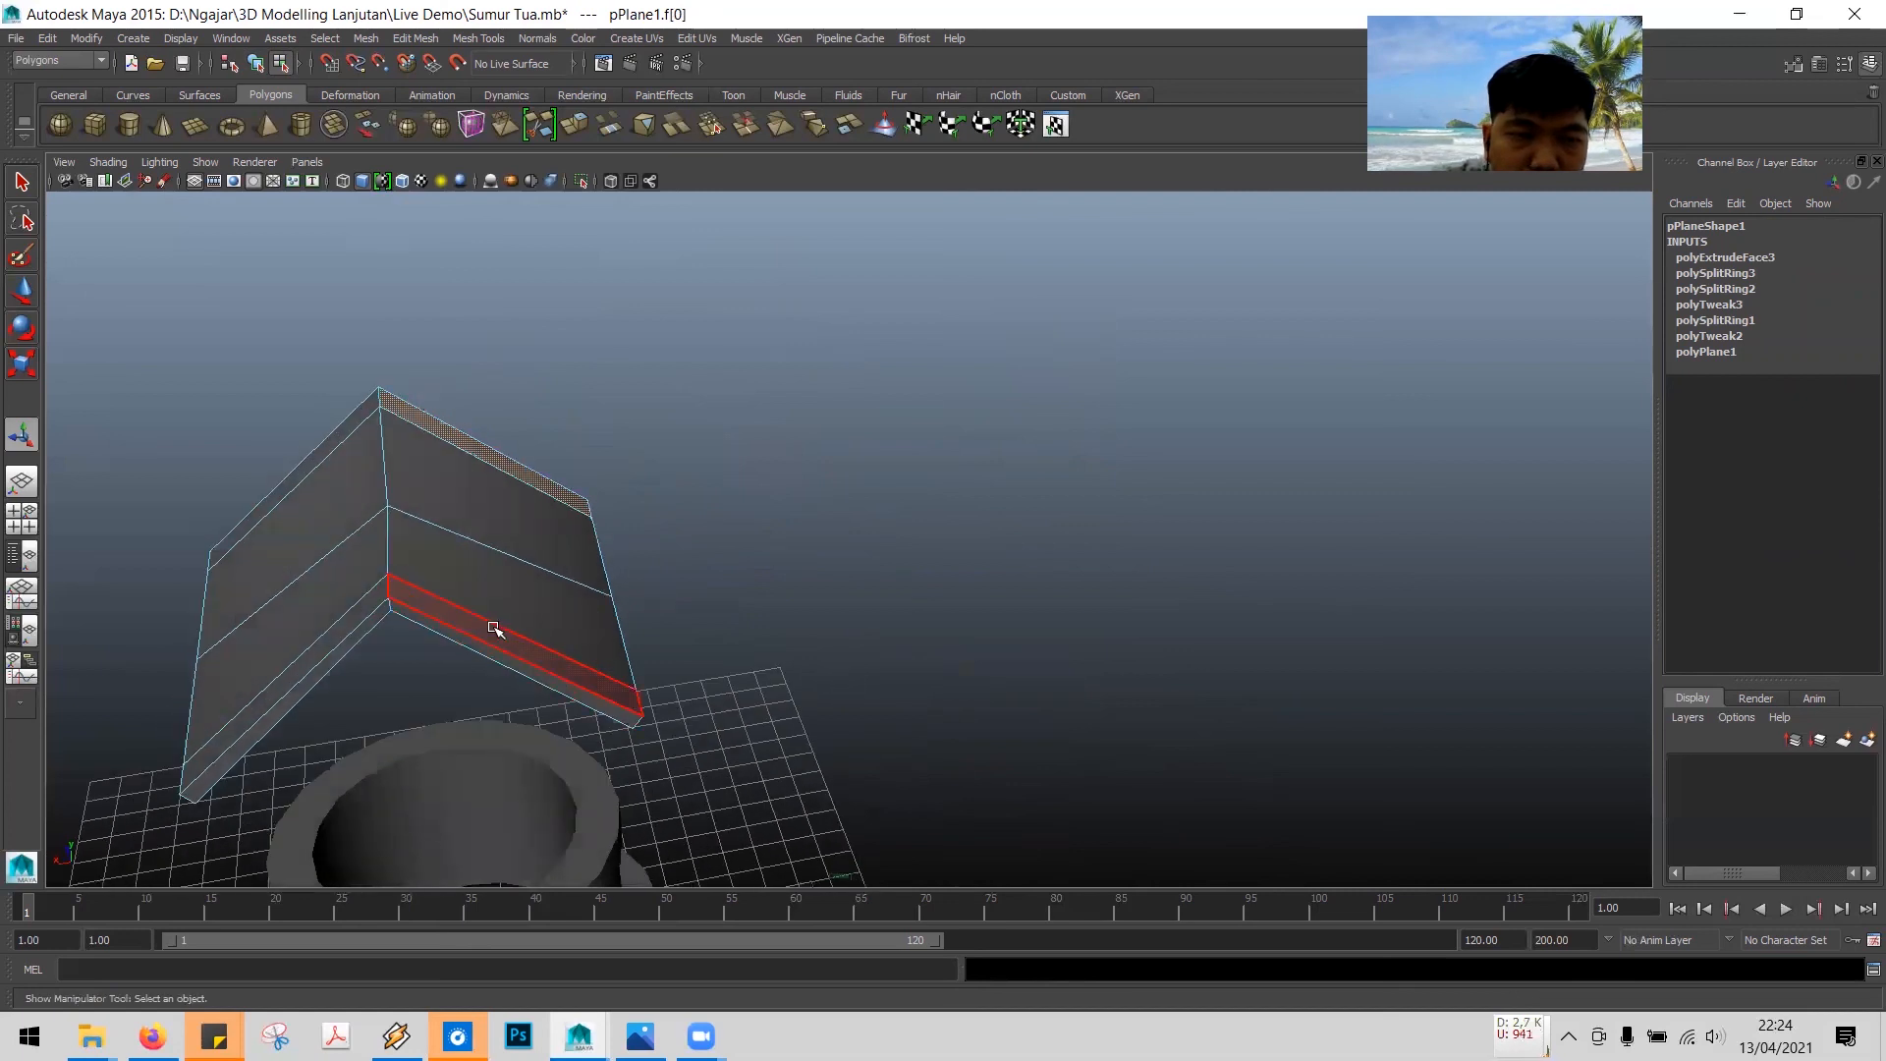
pyautogui.click(494, 629)
pyautogui.keyDown('shift'); pyautogui.click(362, 606); pyautogui.keyUp('shift')
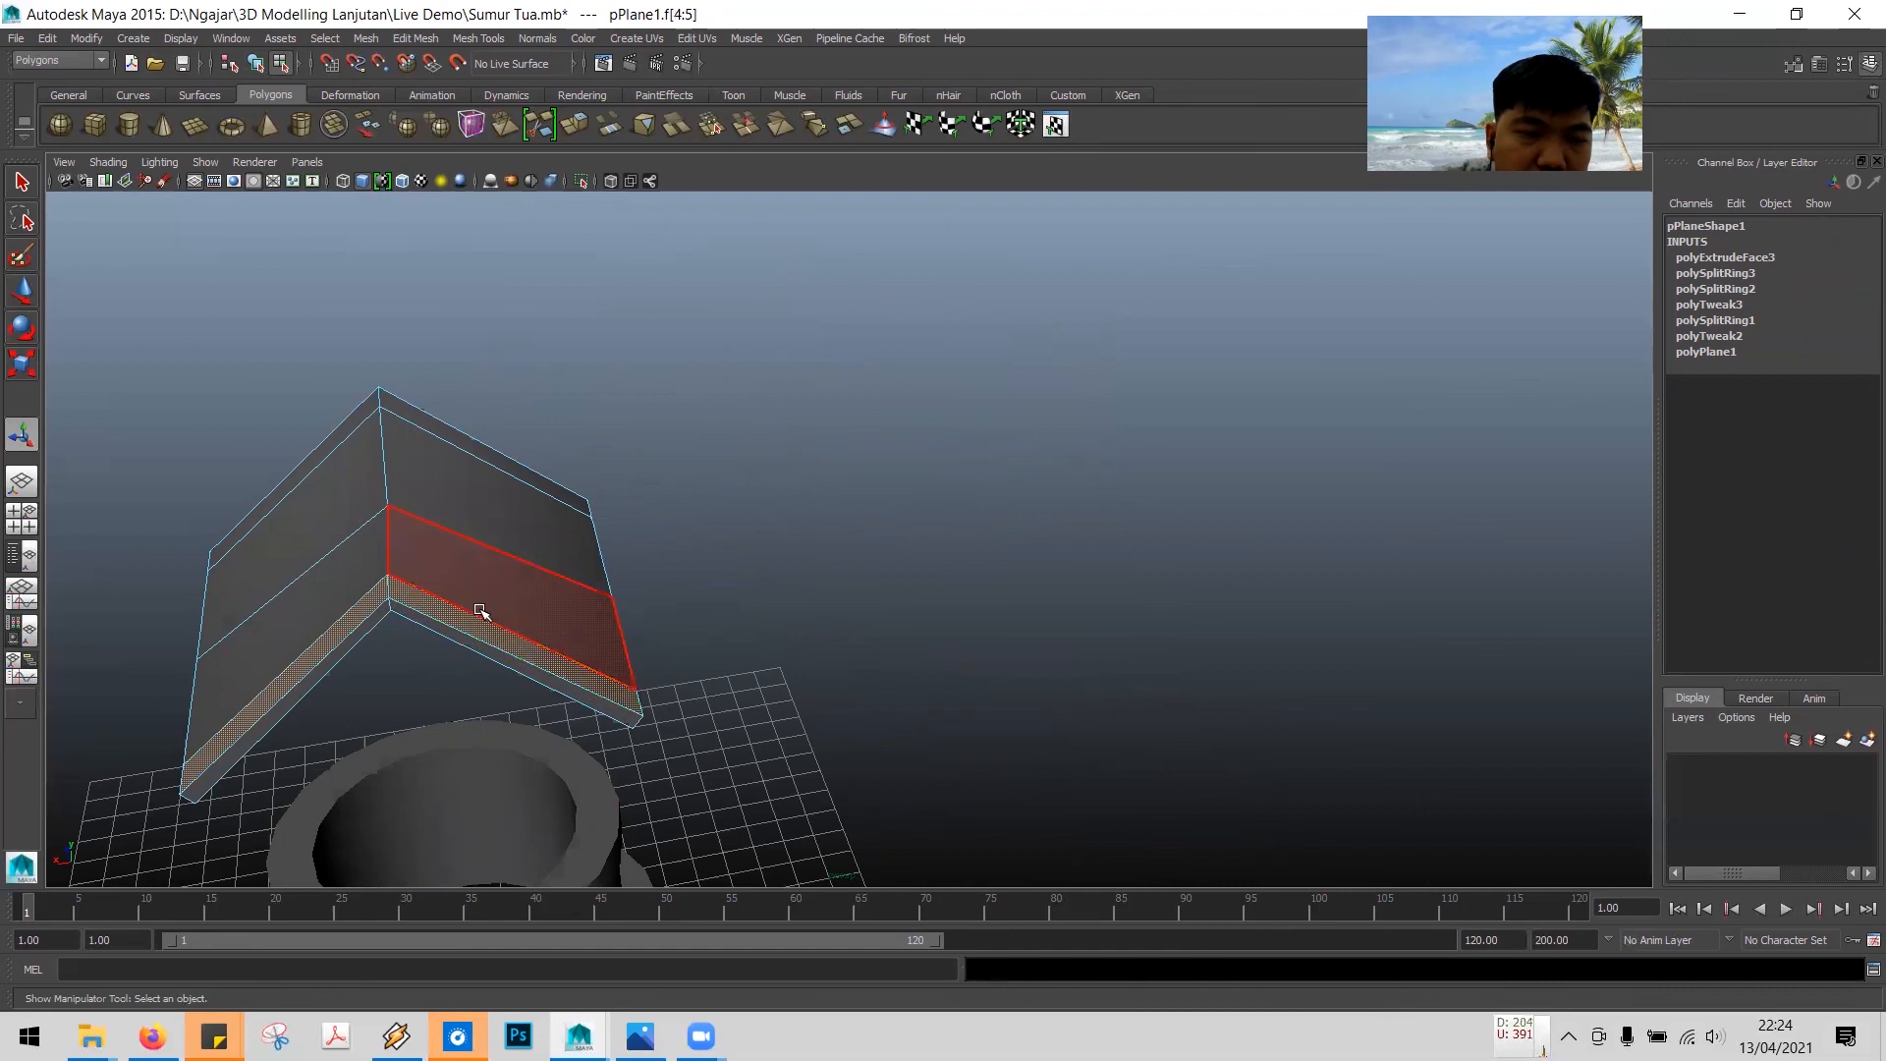
pyautogui.click(690, 615)
pyautogui.click(372, 609)
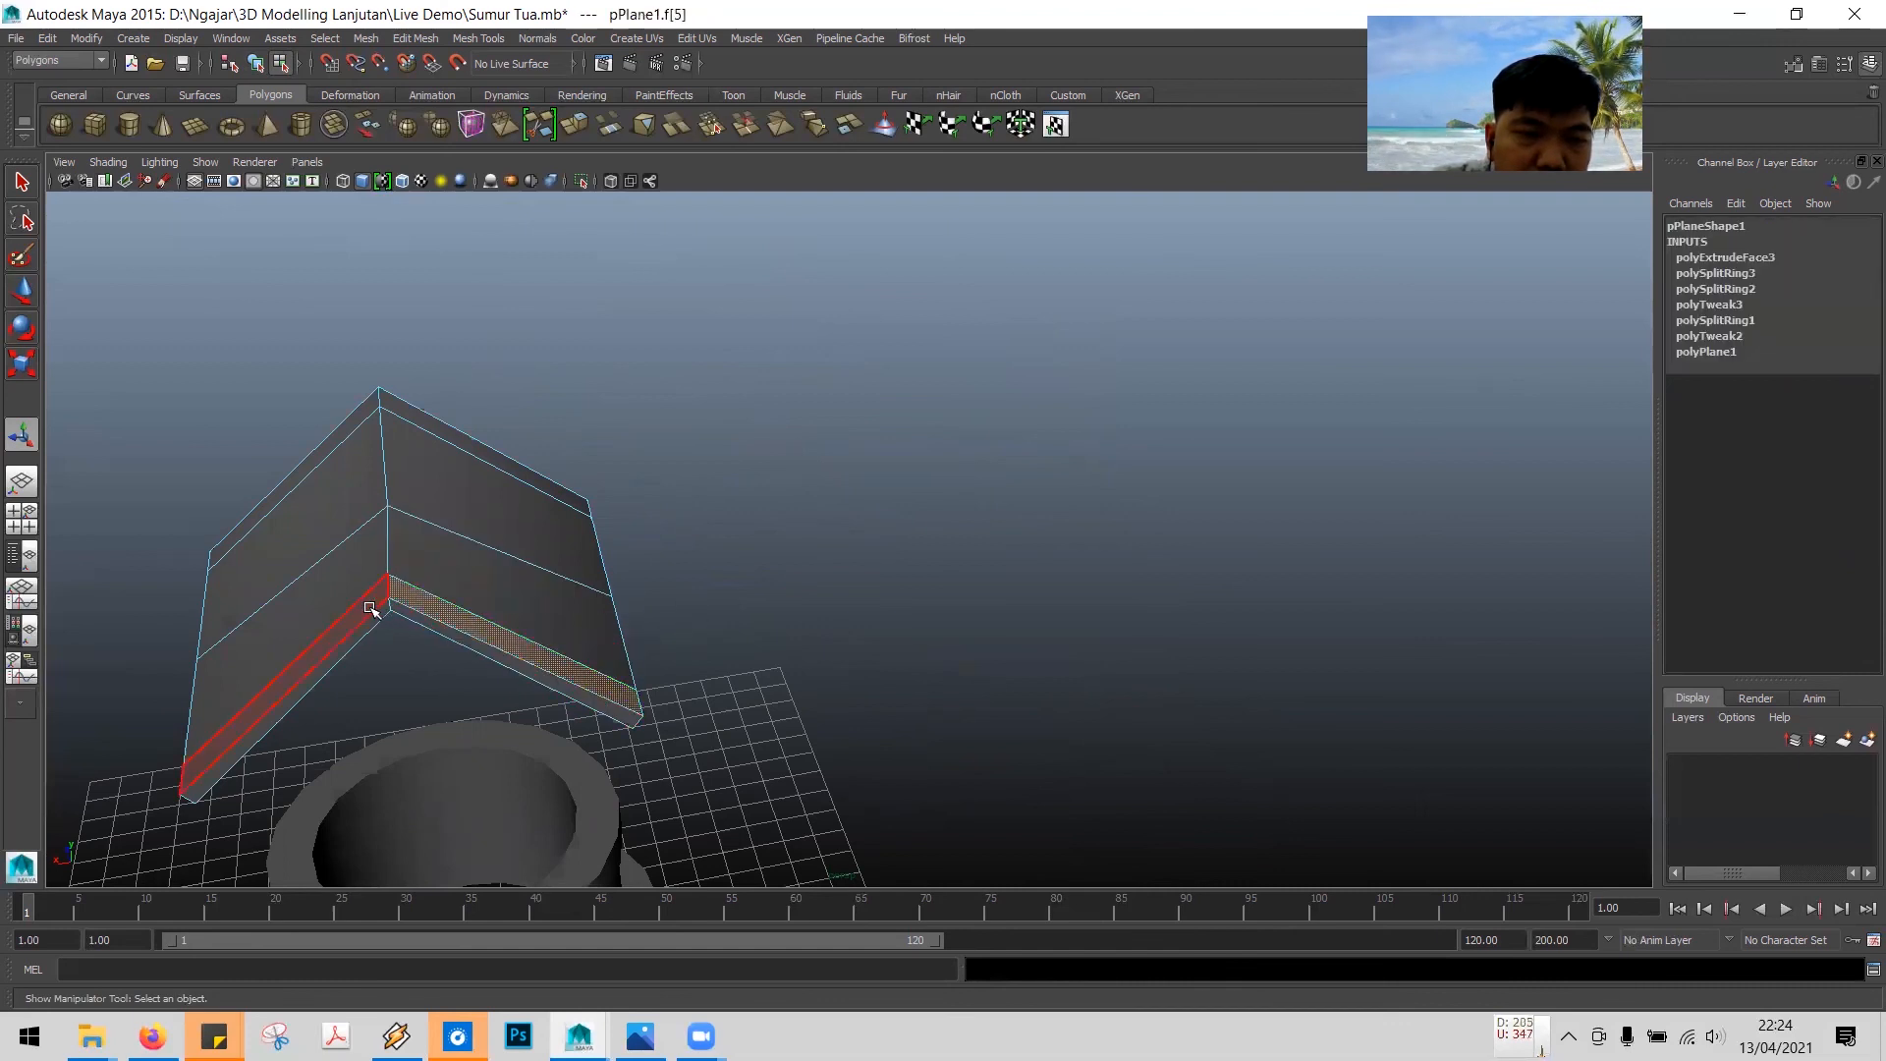
pyautogui.keyDown('shift'); pyautogui.click(360, 607); pyautogui.keyUp('shift')
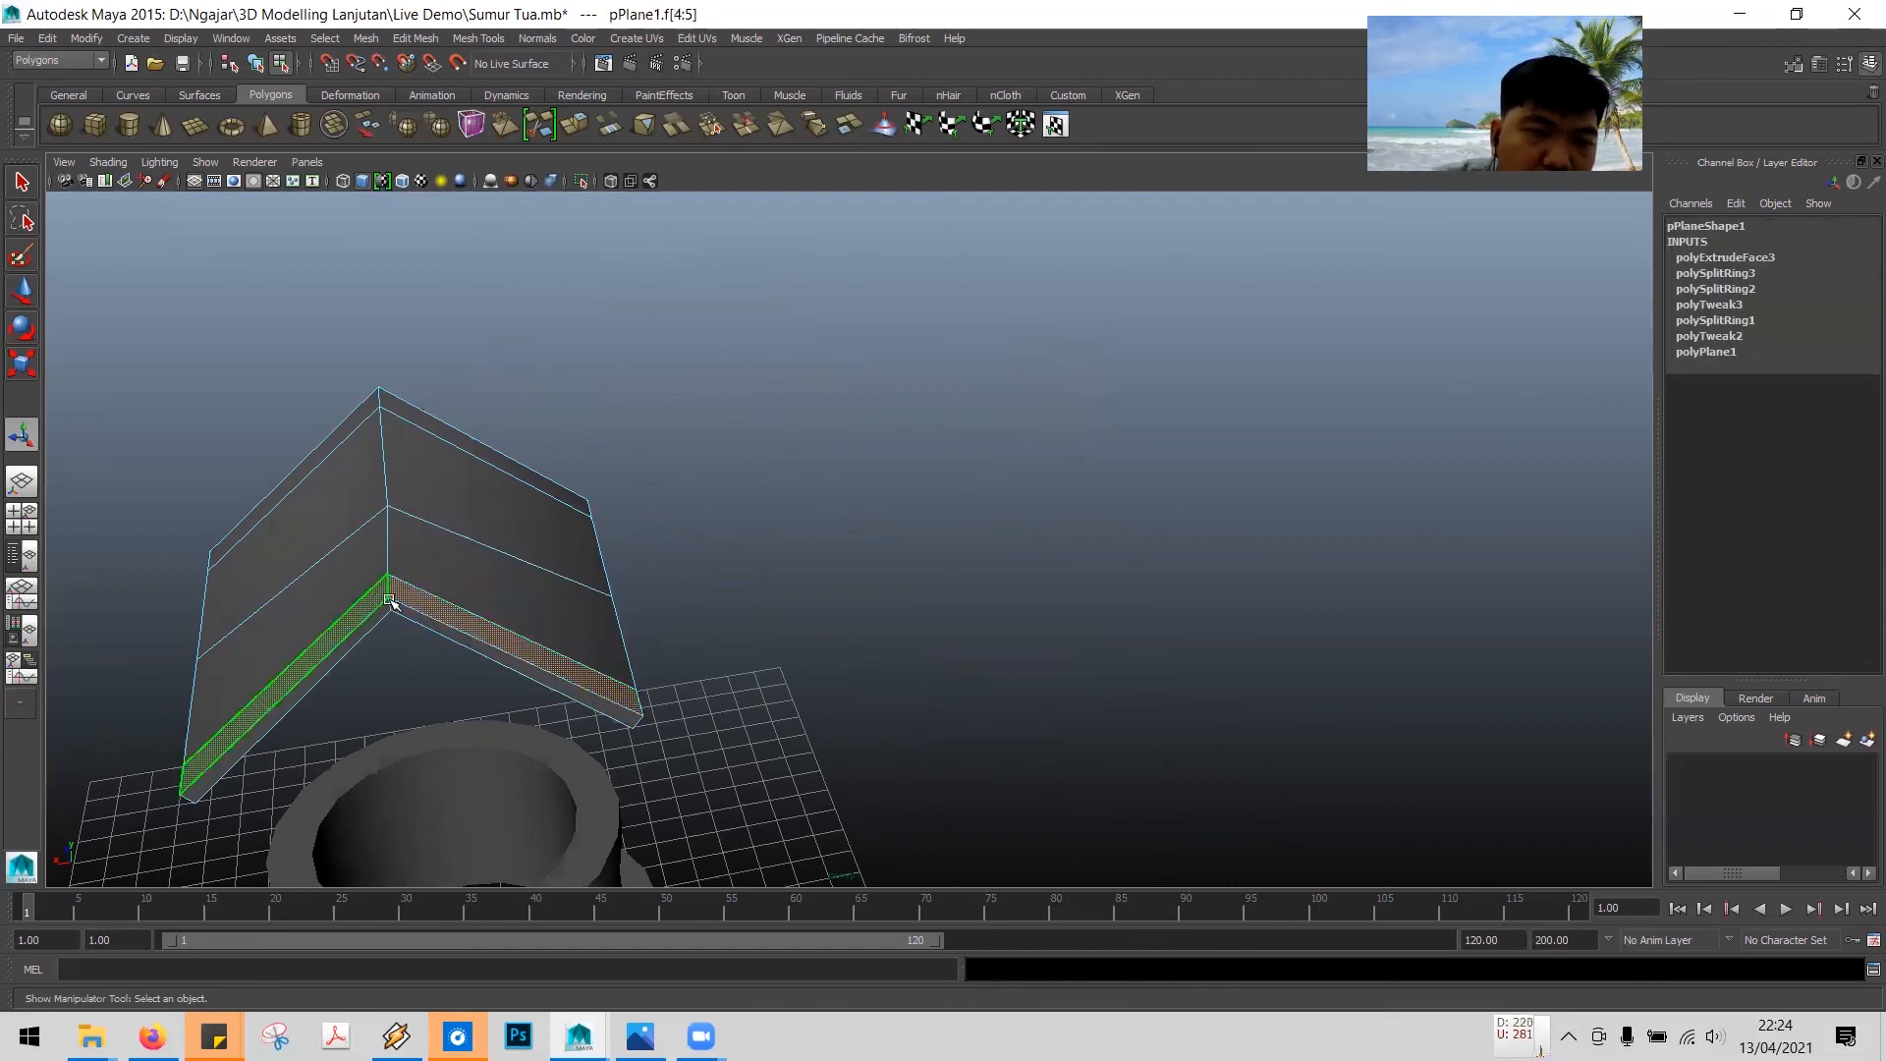
pyautogui.keyDown('shift'); pyautogui.click(450, 428); pyautogui.keyUp('shift')
pyautogui.keyDown('shift'); pyautogui.click(365, 408); pyautogui.keyUp('shift')
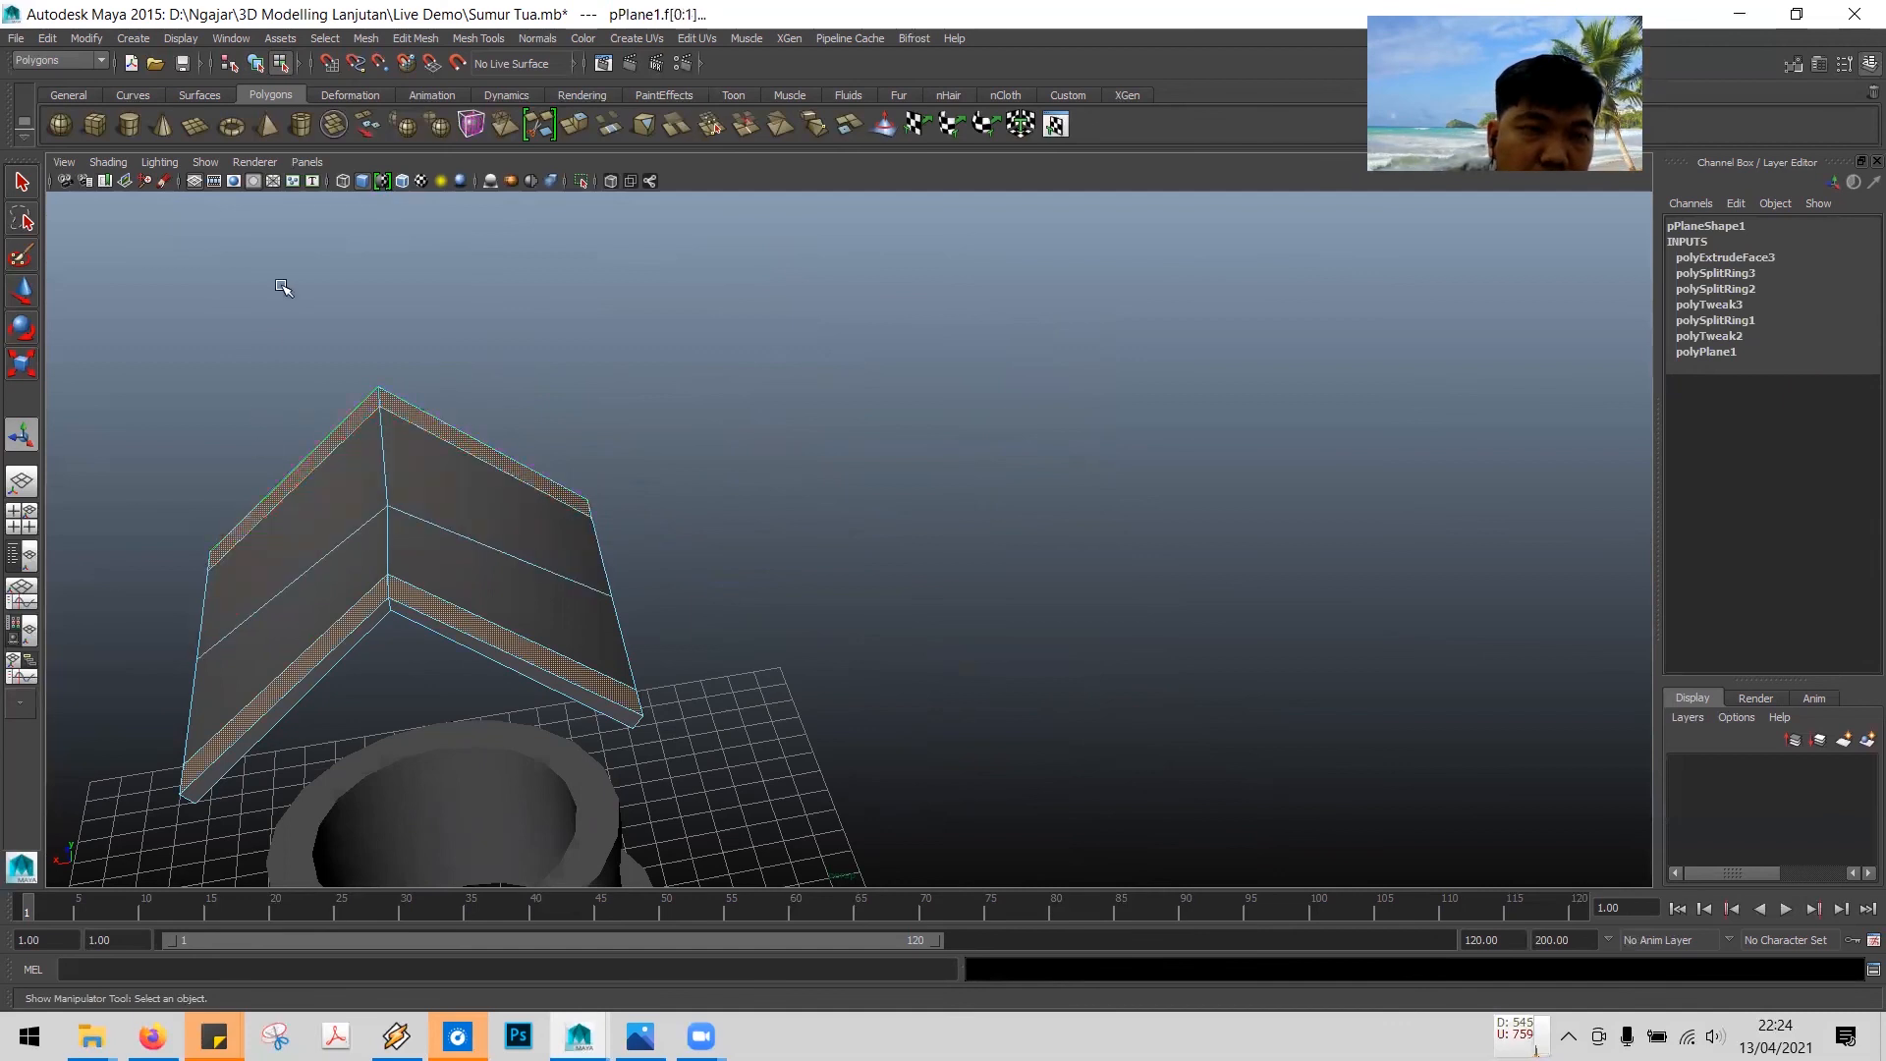
pyautogui.click(430, 39)
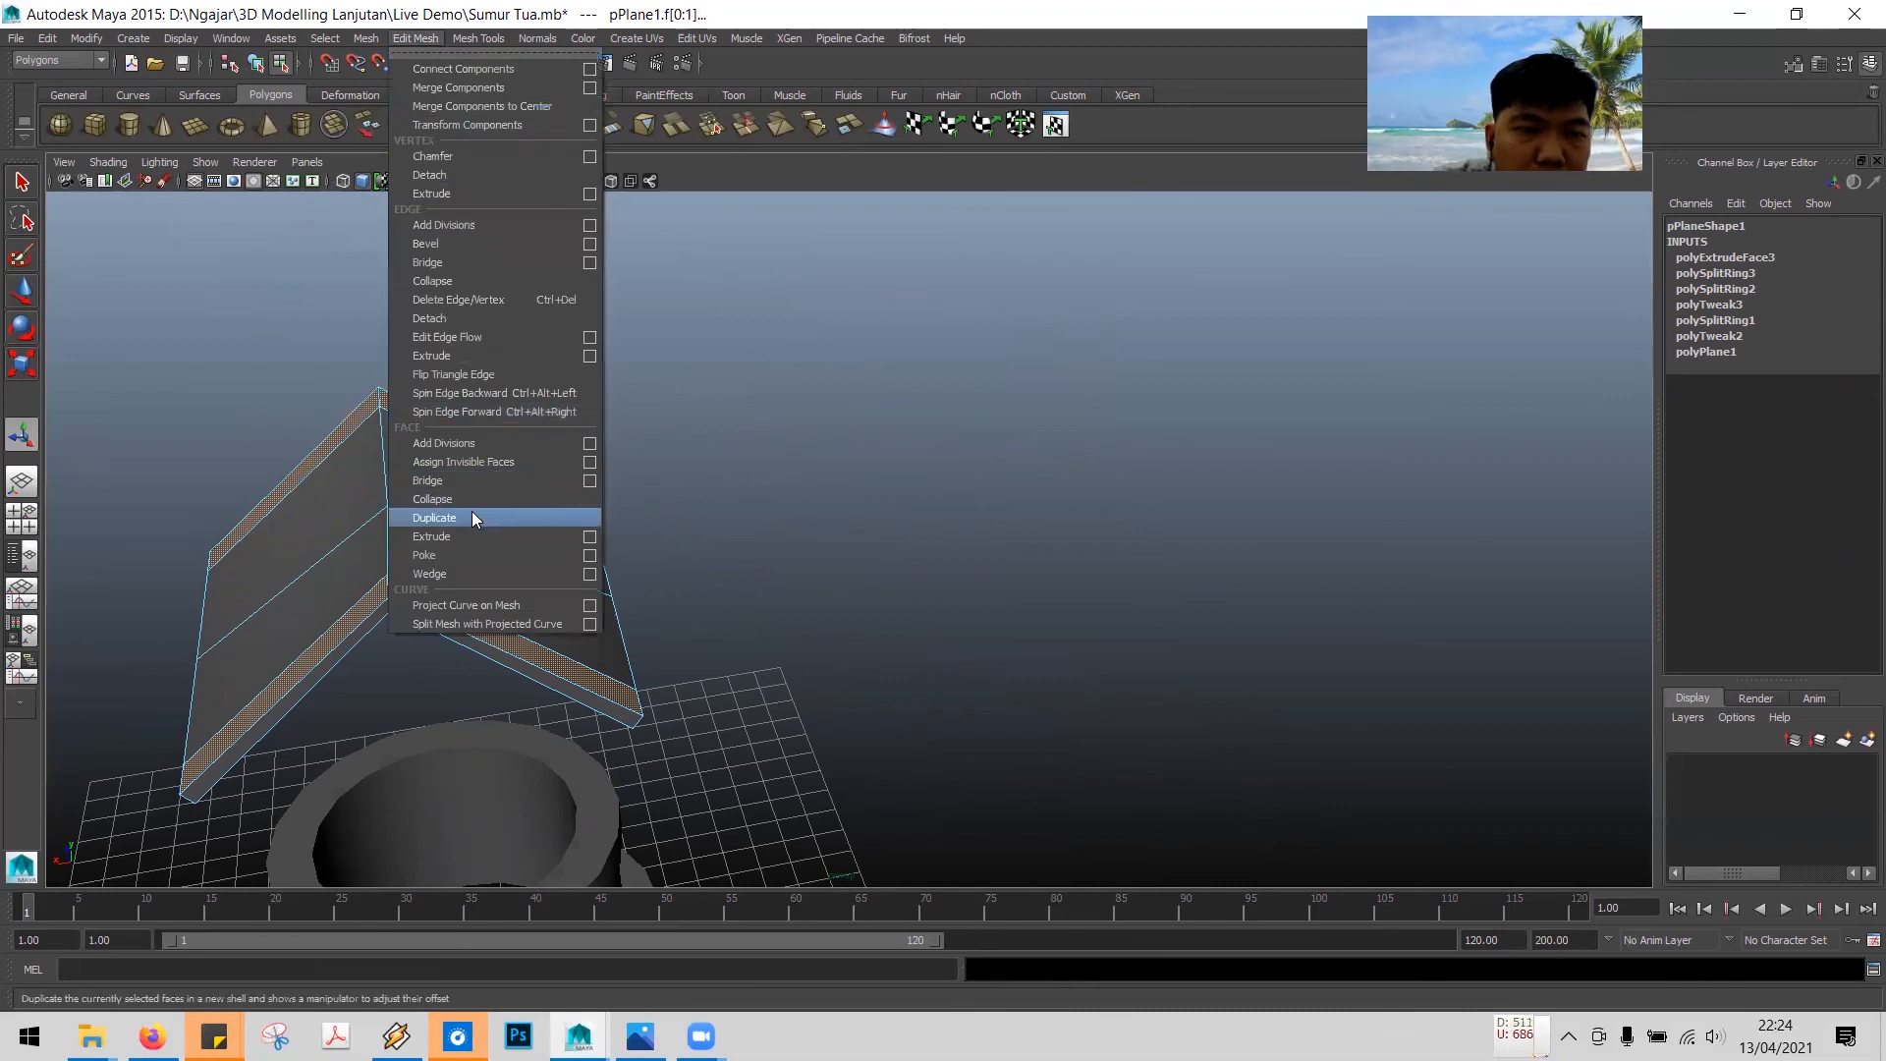
pyautogui.click(438, 535)
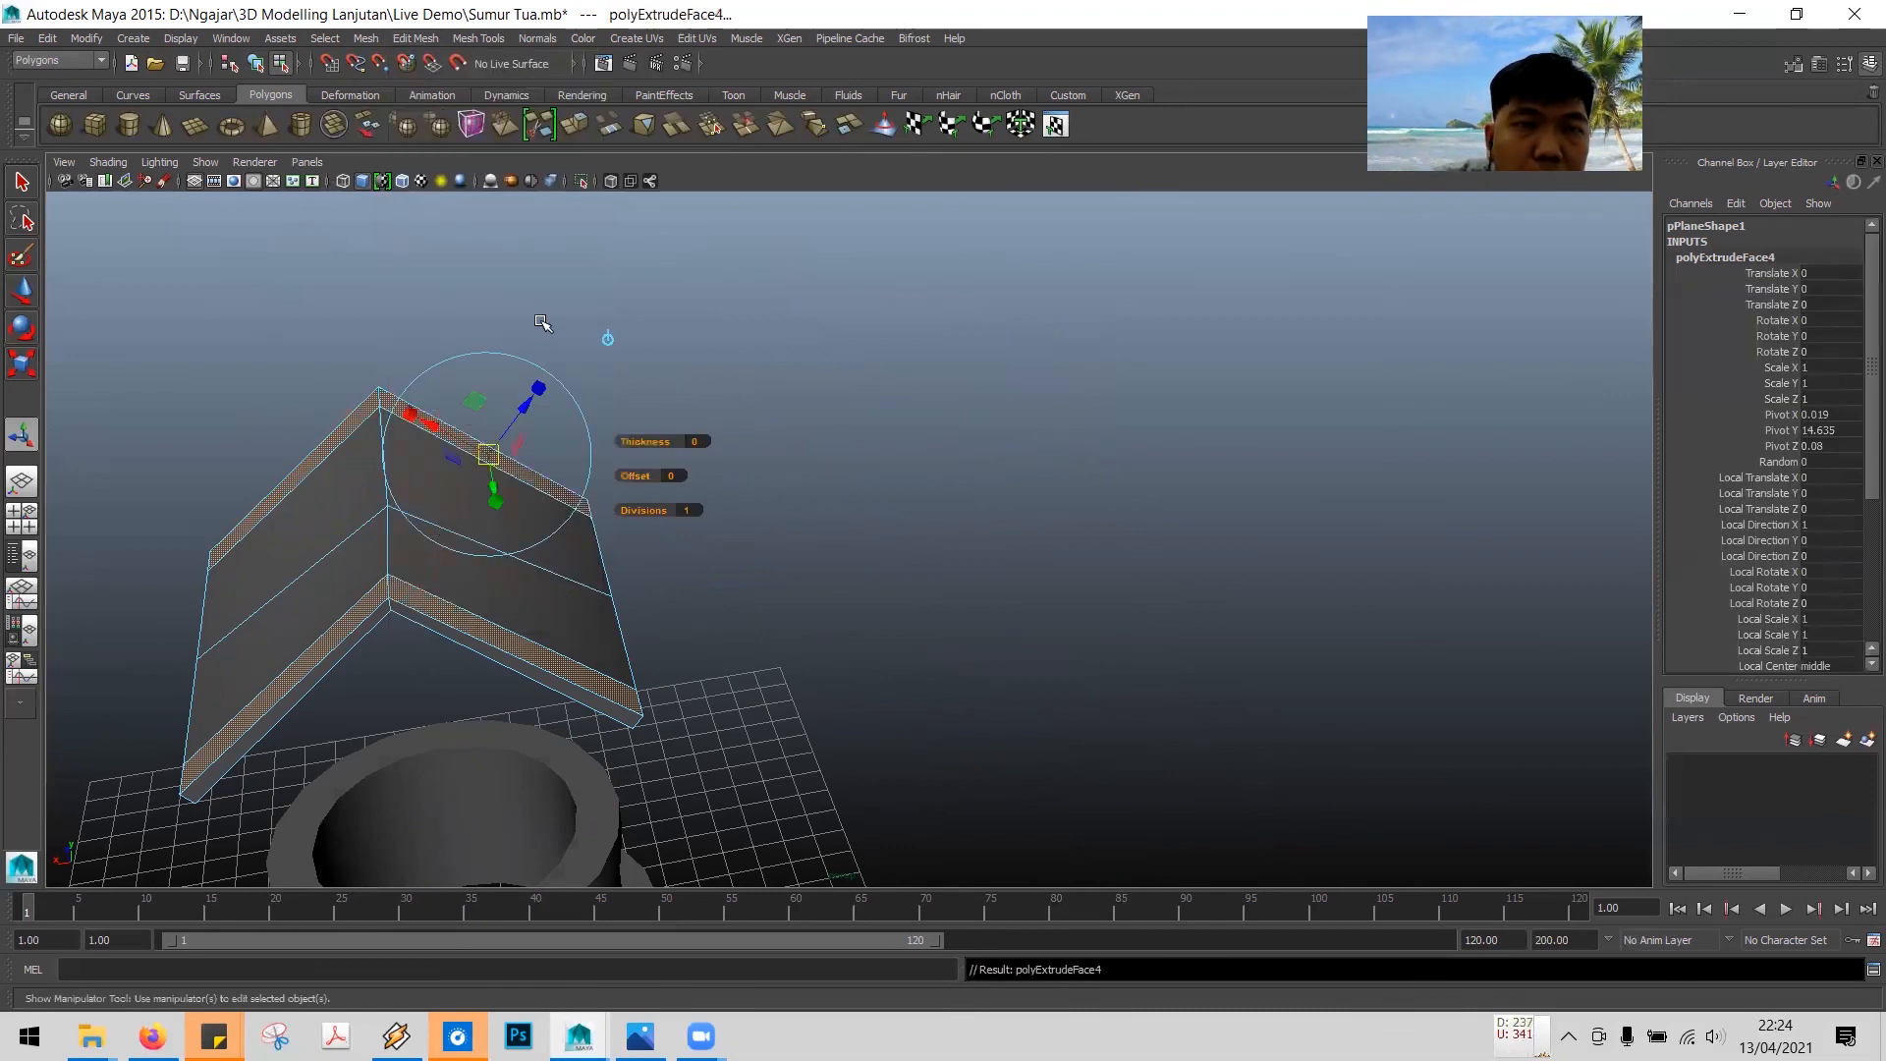
pyautogui.moveTo(527, 403); pyautogui.dragTo(530, 400)
pyautogui.keyDown('alt'); pyautogui.moveTo(749, 632); pyautogui.dragTo(698, 631); pyautogui.keyUp('alt')
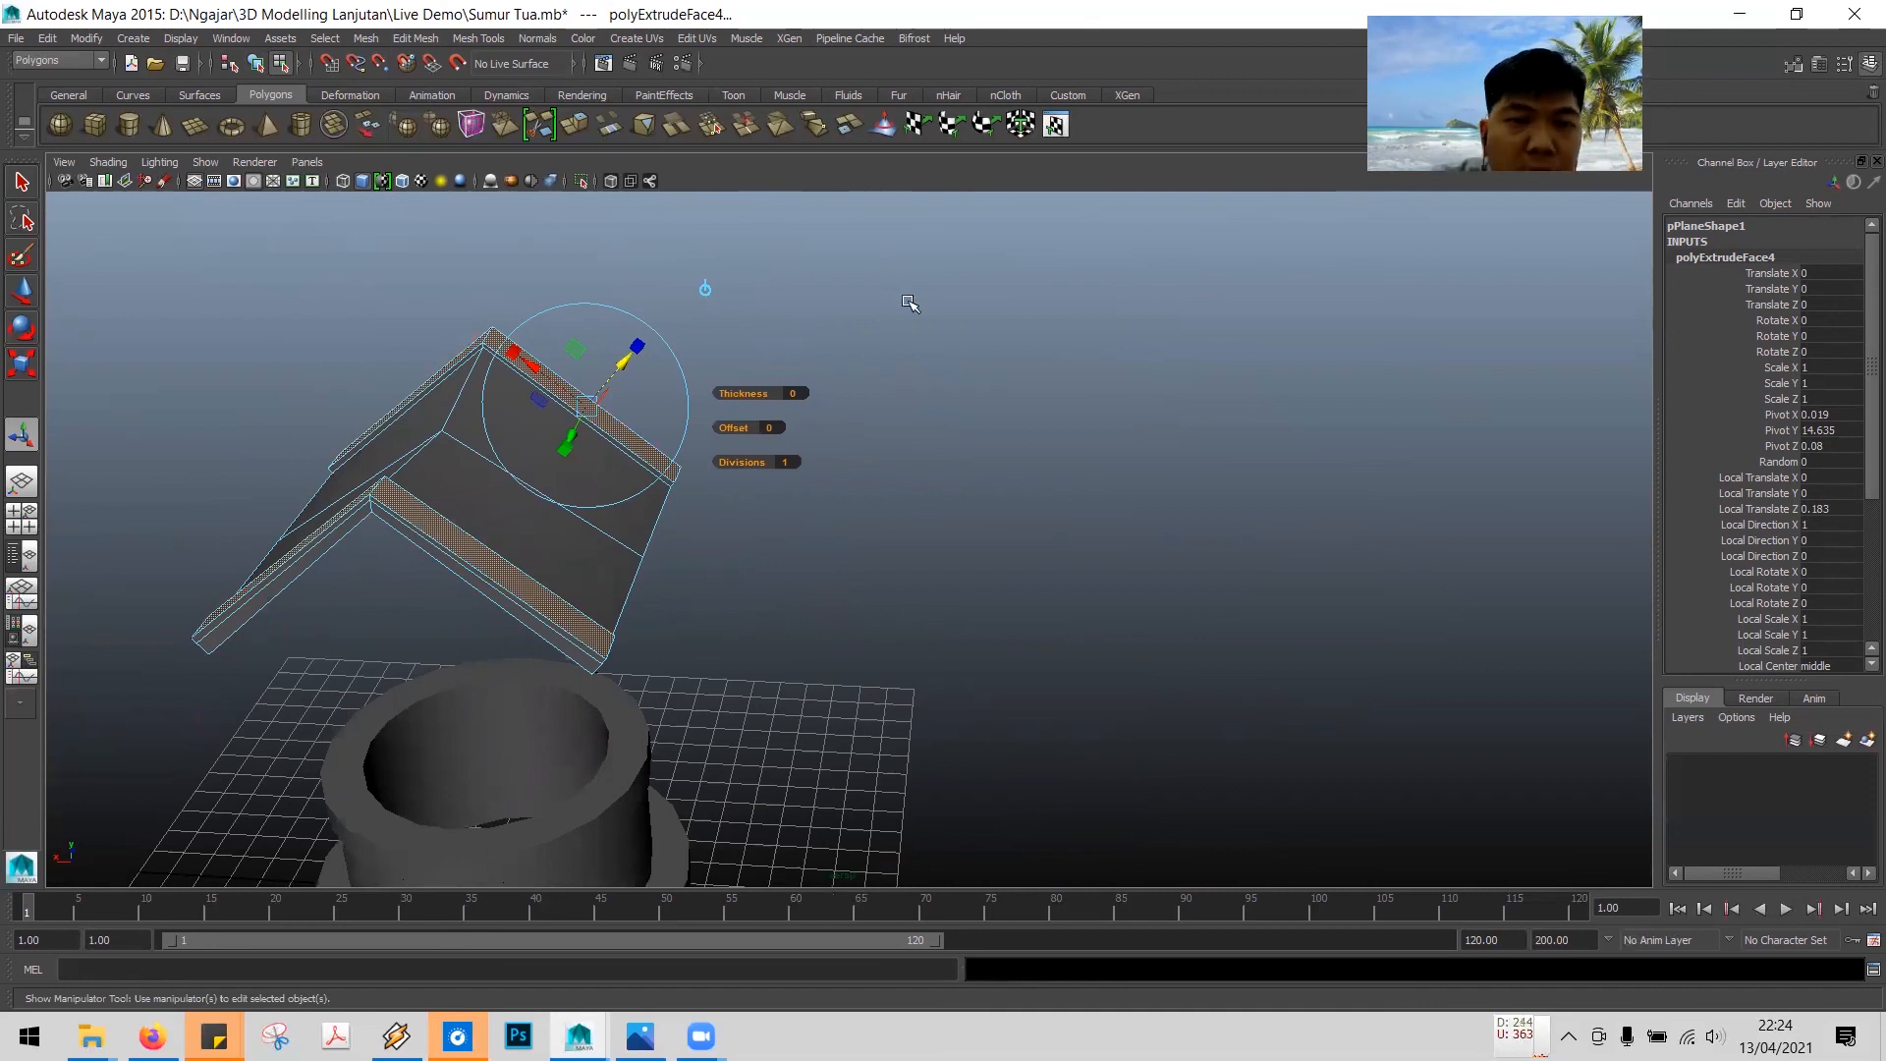
# - Leave the extrude manipulator, deselect everything and save the scene
pyautogui.press('q')
pyautogui.click(1120, 458)
pyautogui.keyDown('alt'); pyautogui.moveTo(1120, 459); pyautogui.dragTo(901, 421); pyautogui.keyUp('alt')
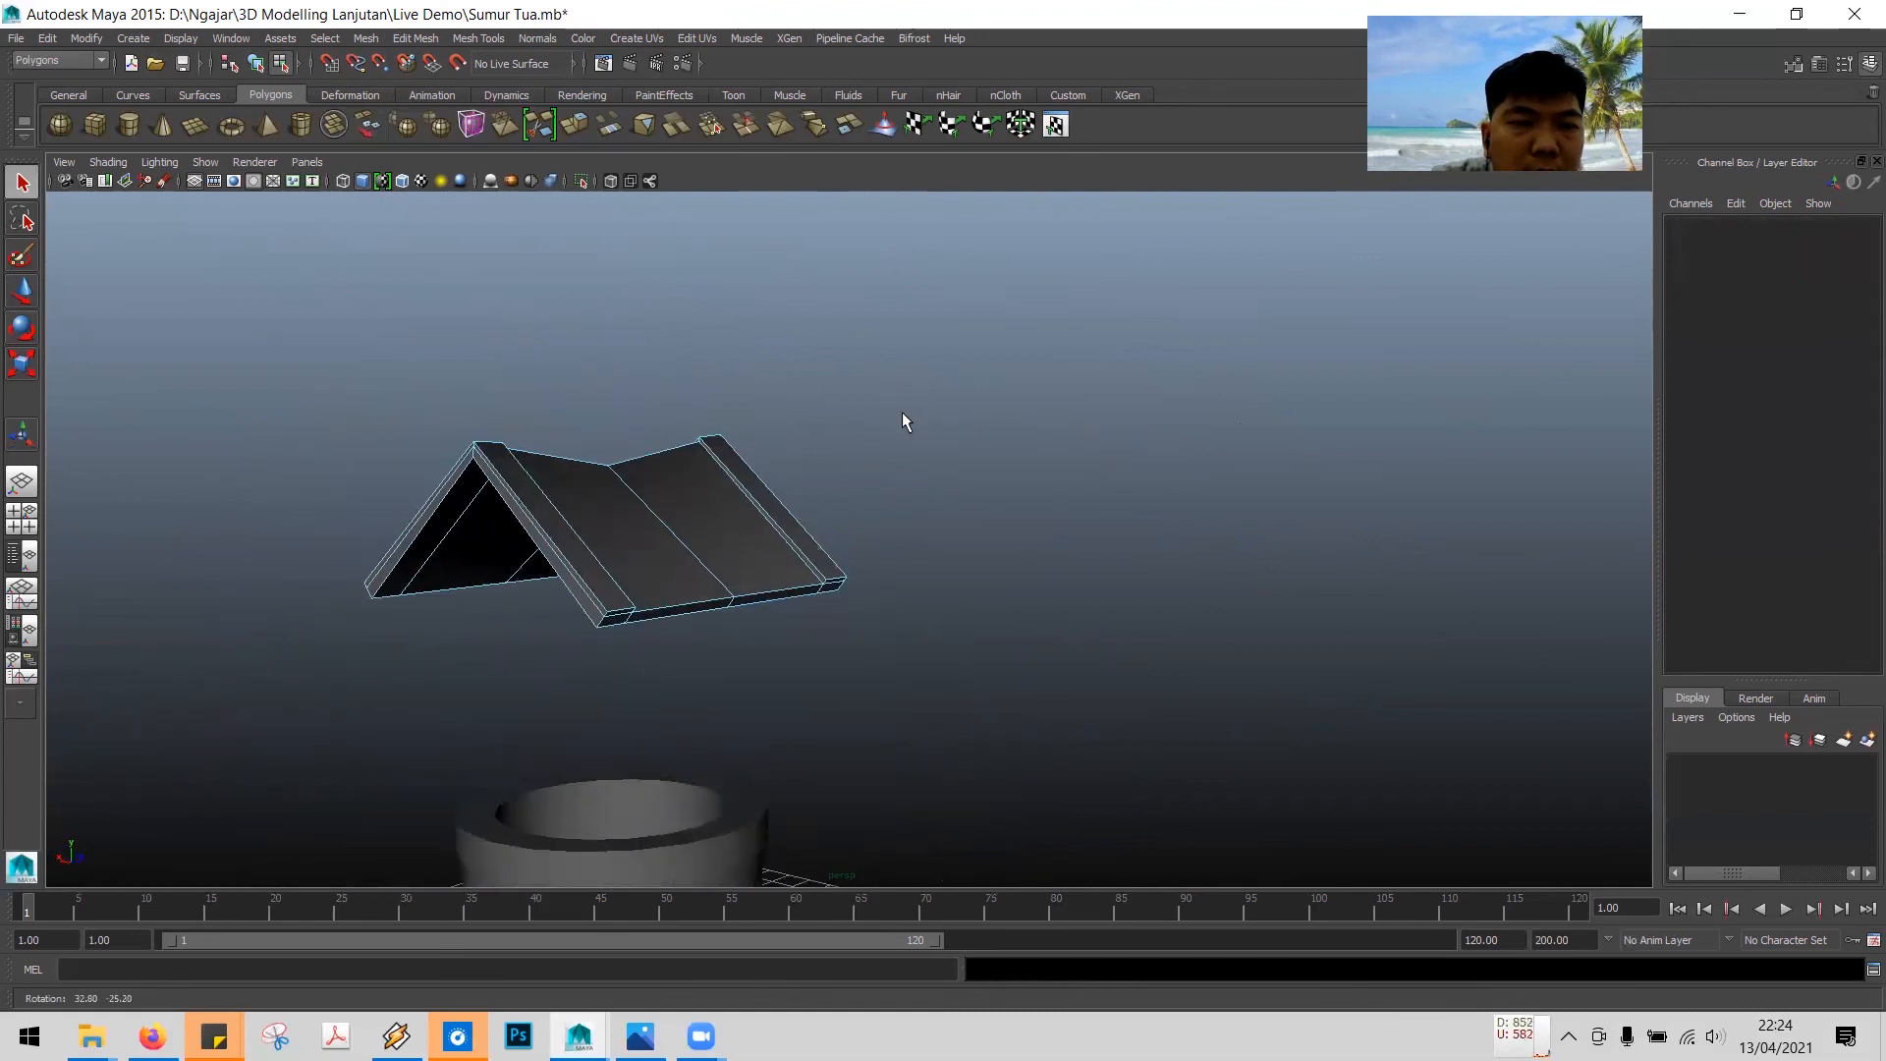
pyautogui.click(17, 39)
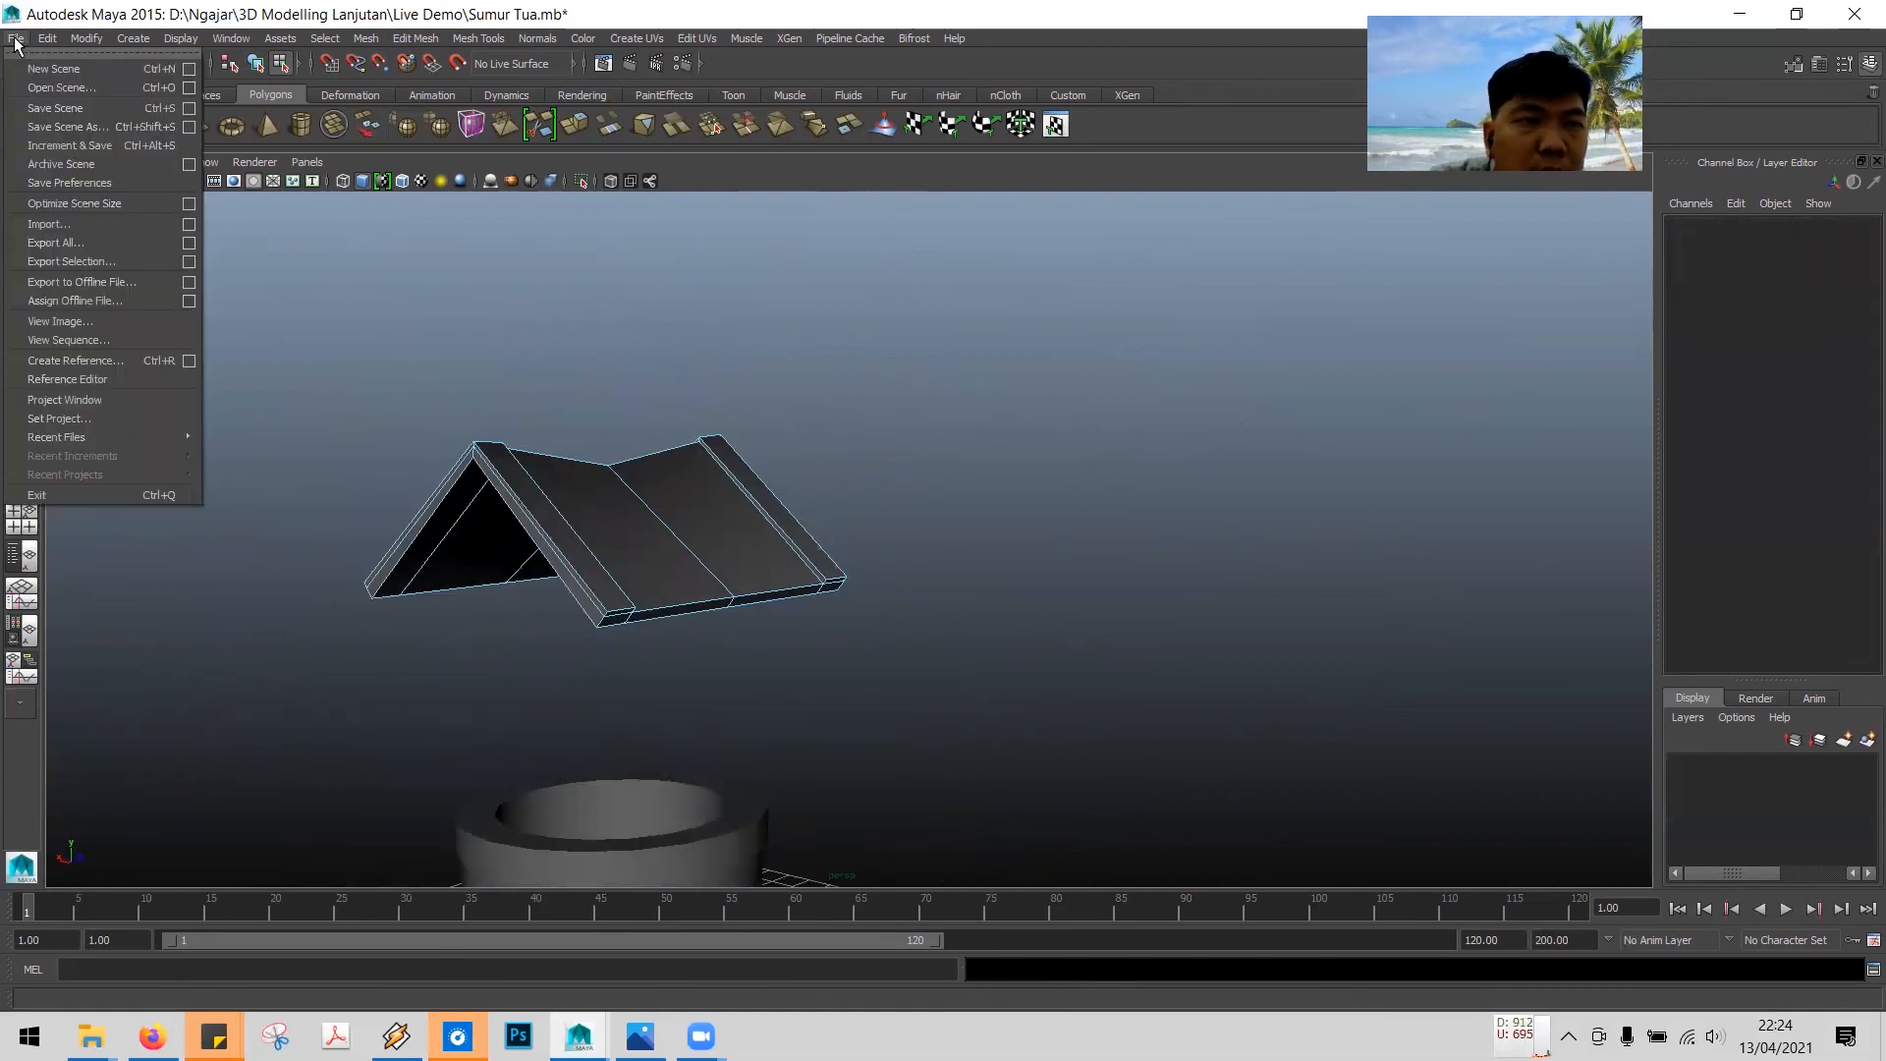
pyautogui.click(59, 109)
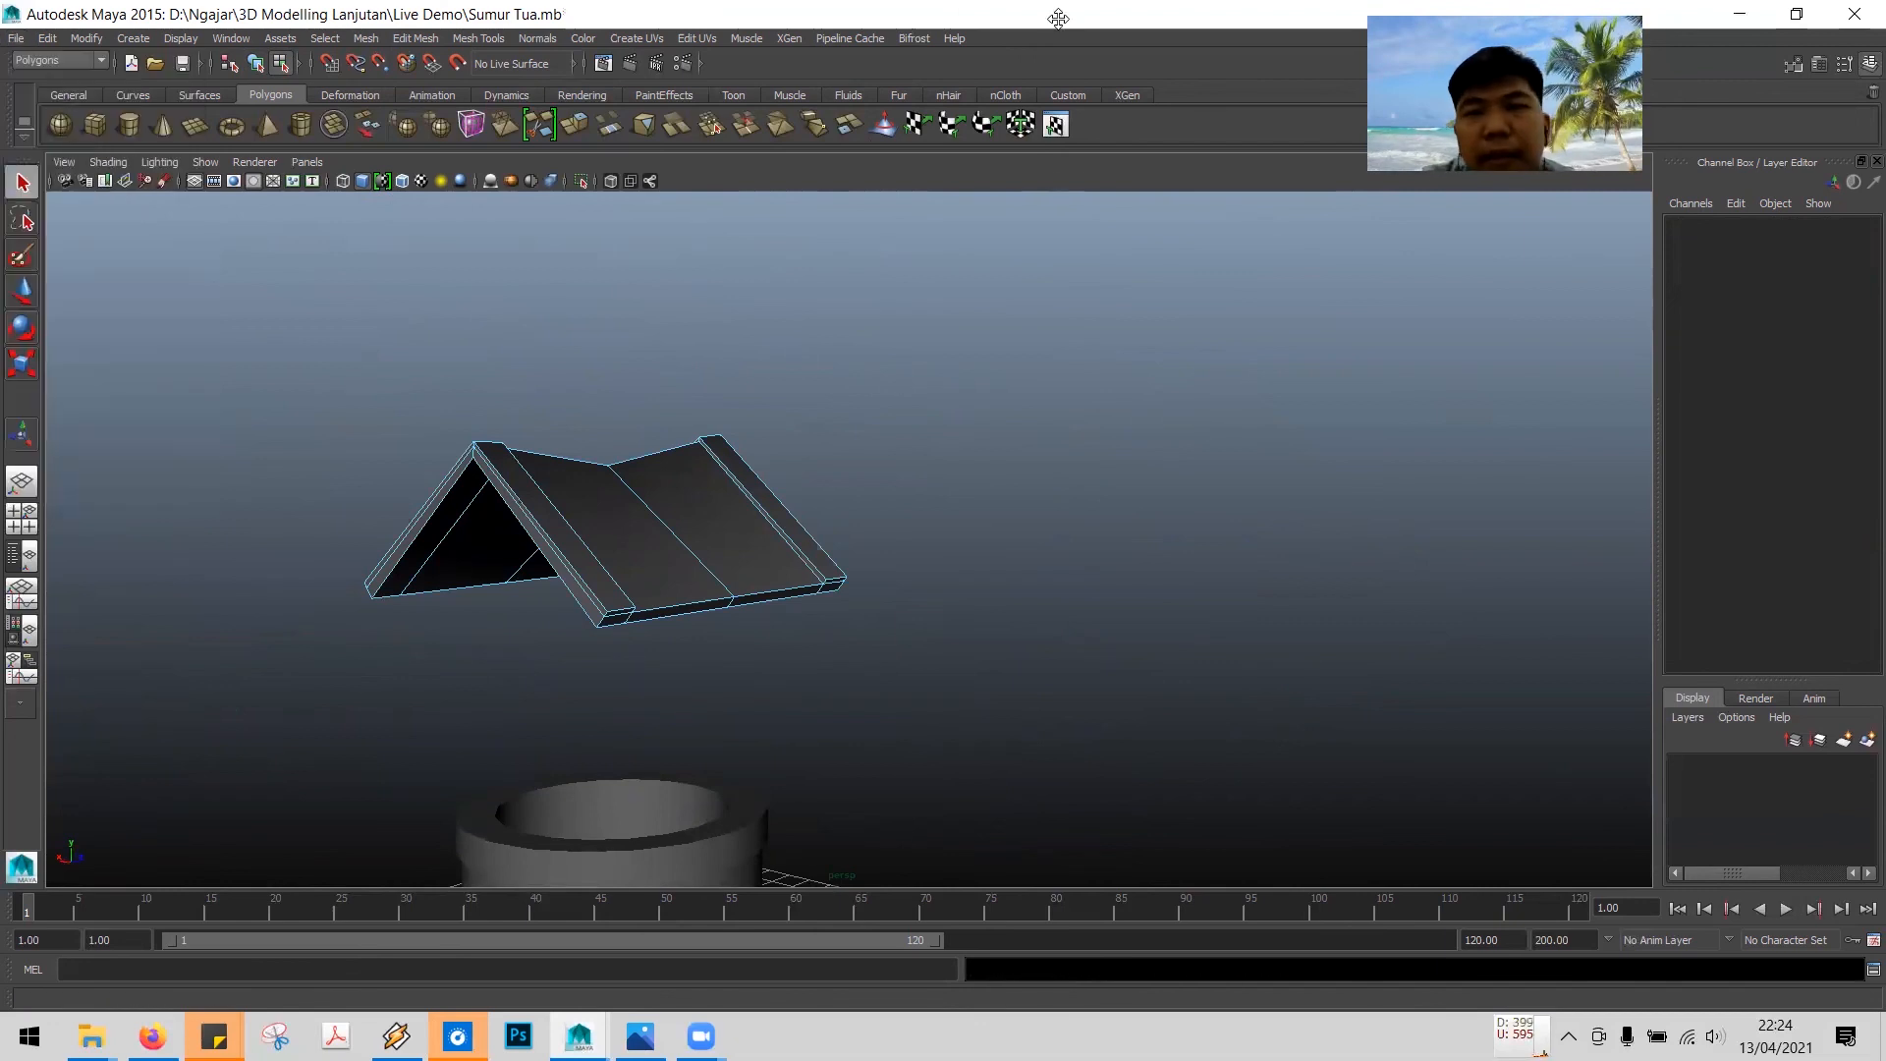